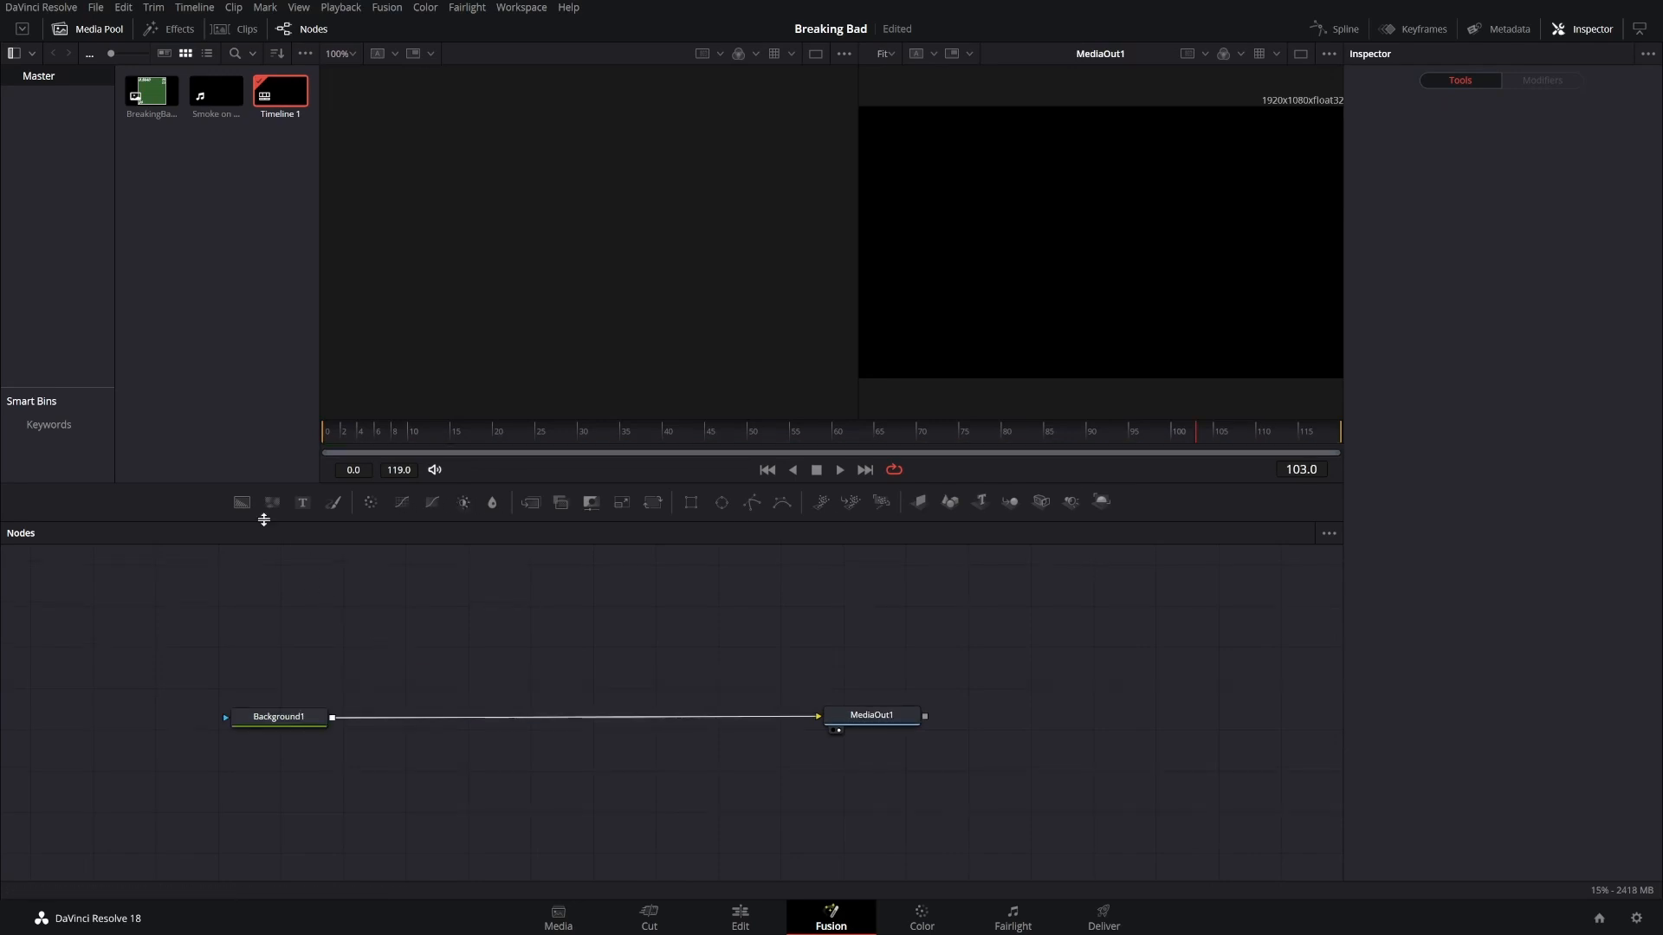
Merge a Fast Noise node over Background1 and set the noise's Color 2 to dark green #1d2f19
left_click_drag(273, 501, 334, 718)
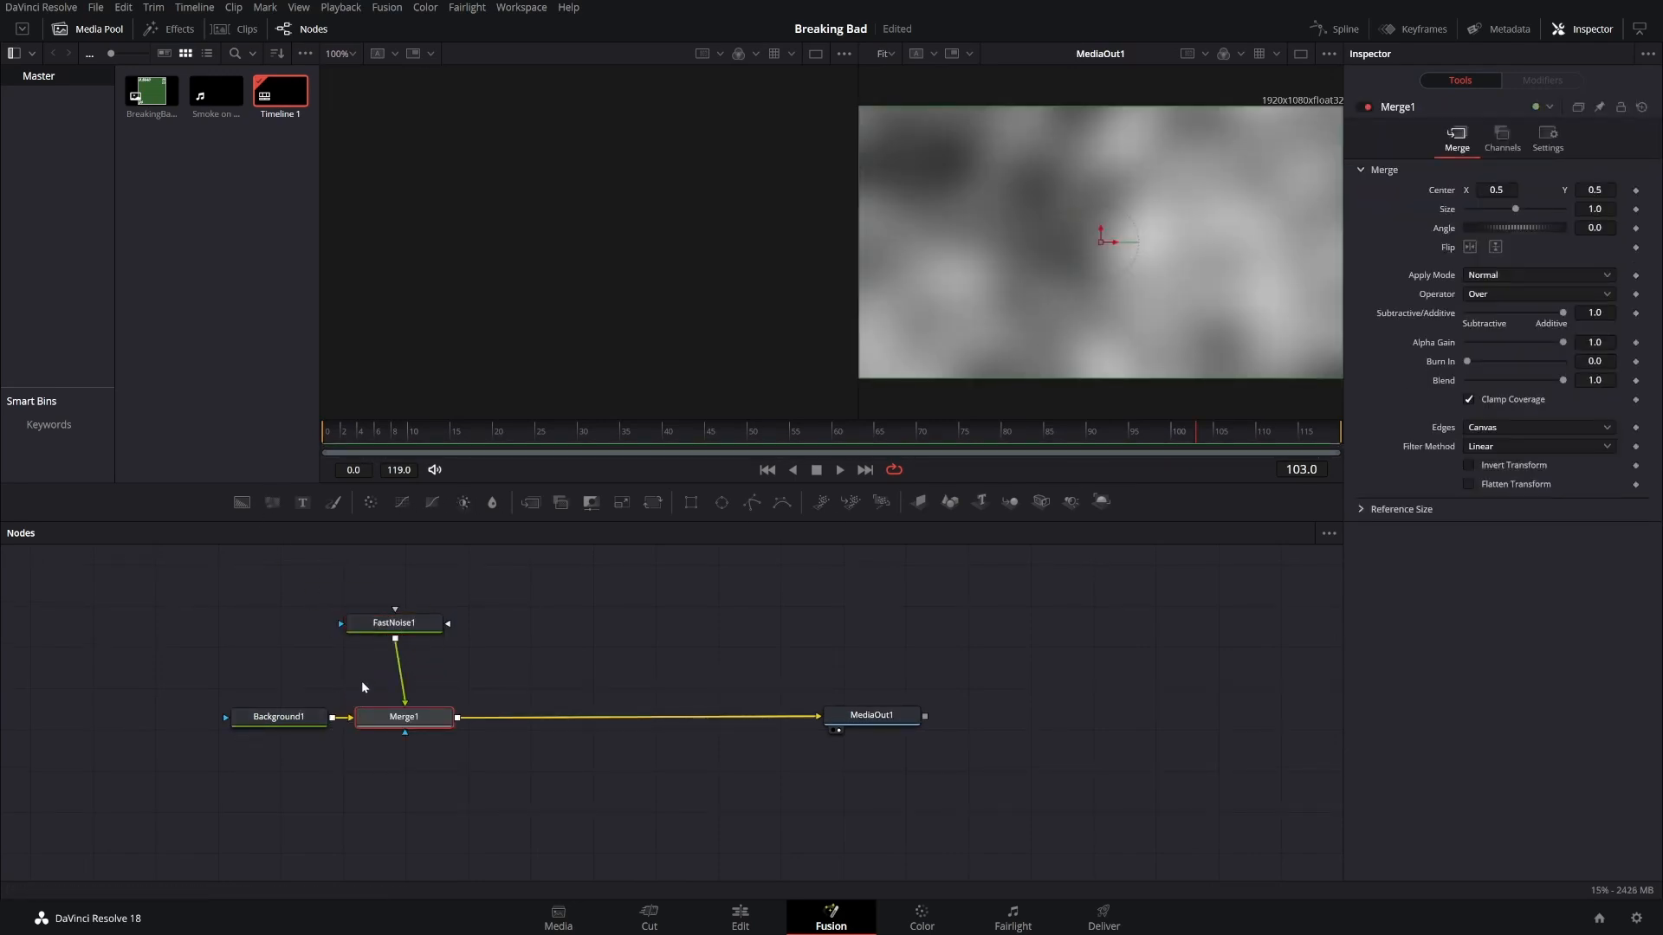
left_click_drag(396, 631, 406, 656)
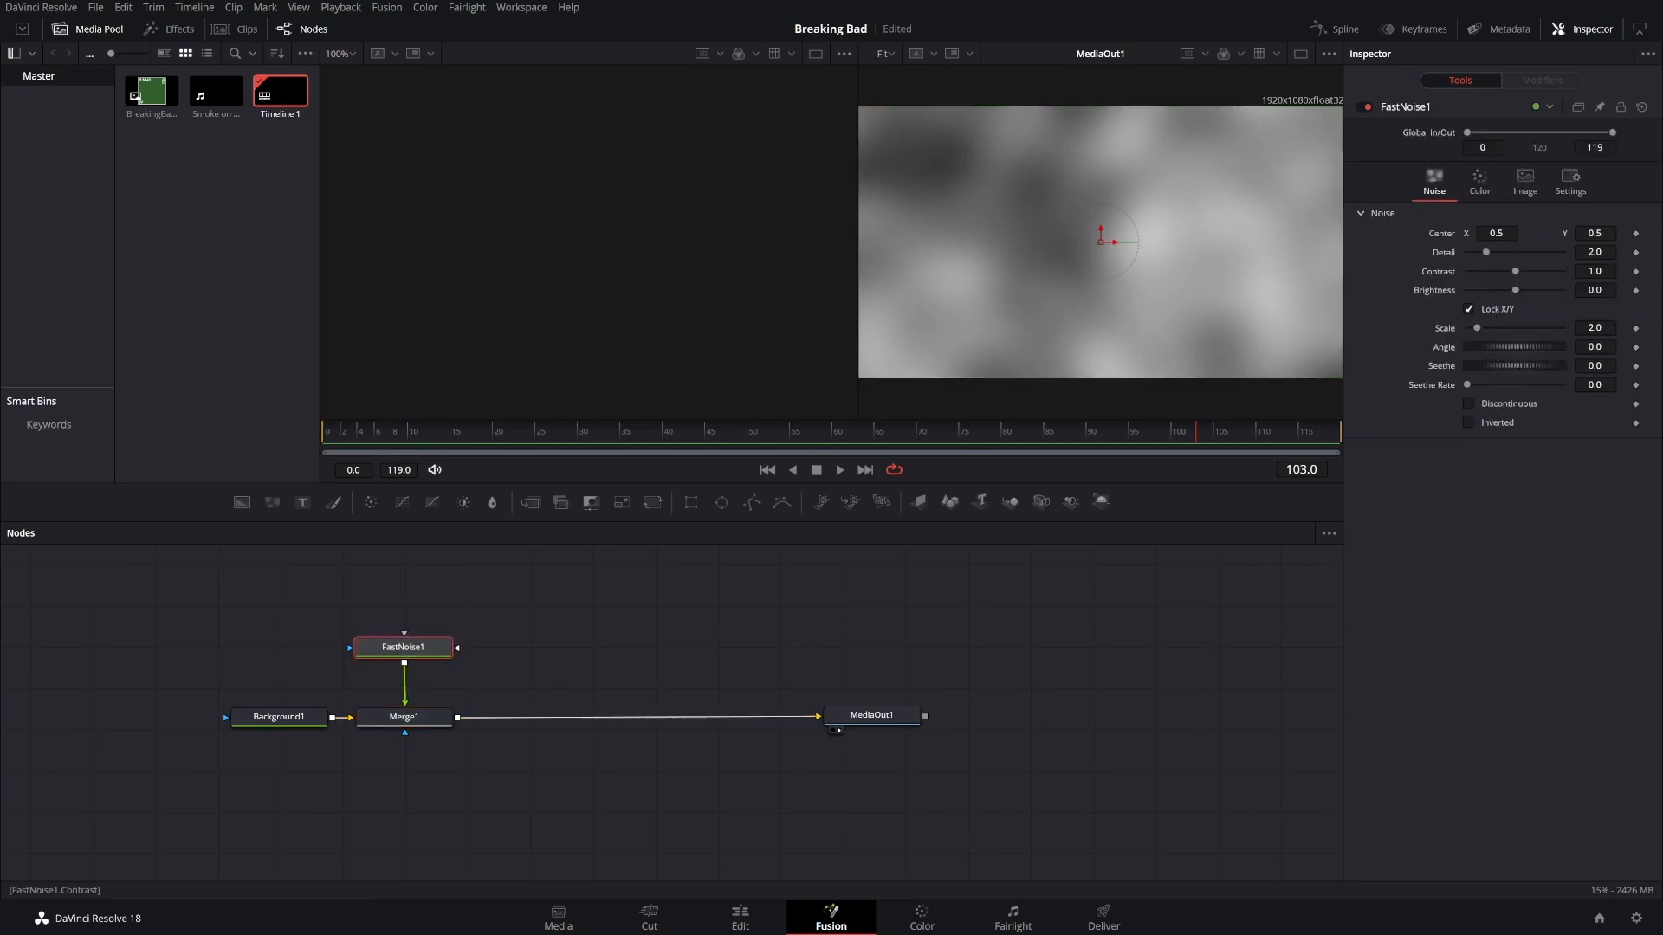
left_click(1479, 184)
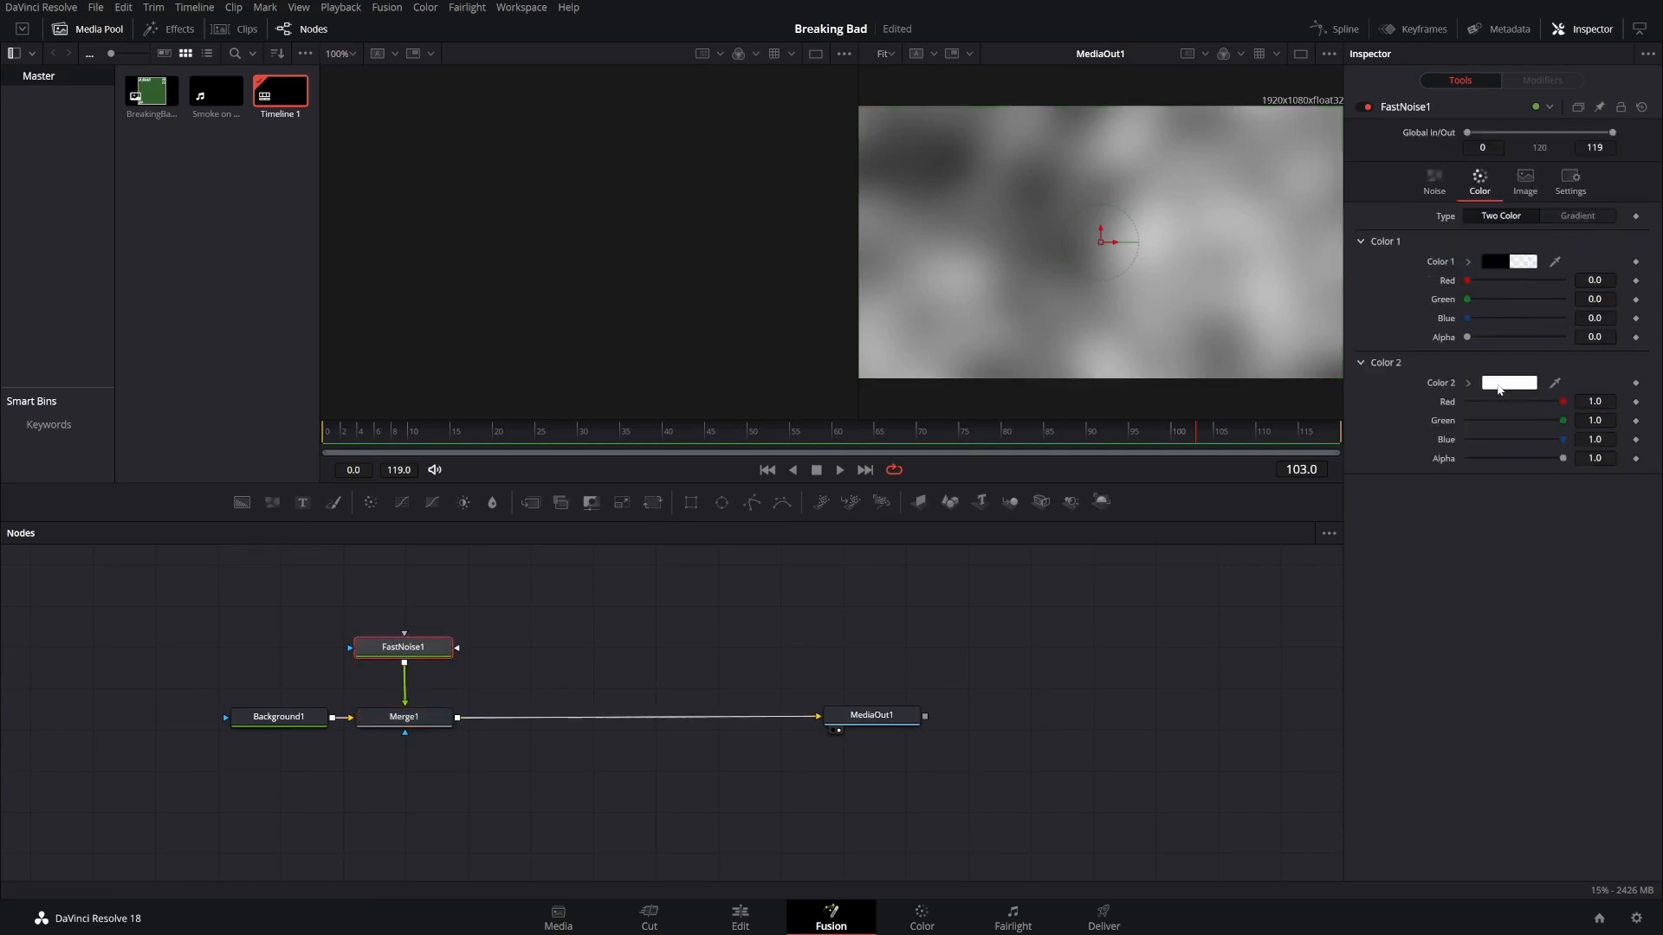
left_click(1499, 386)
left_click_drag(927, 416, 1007, 461)
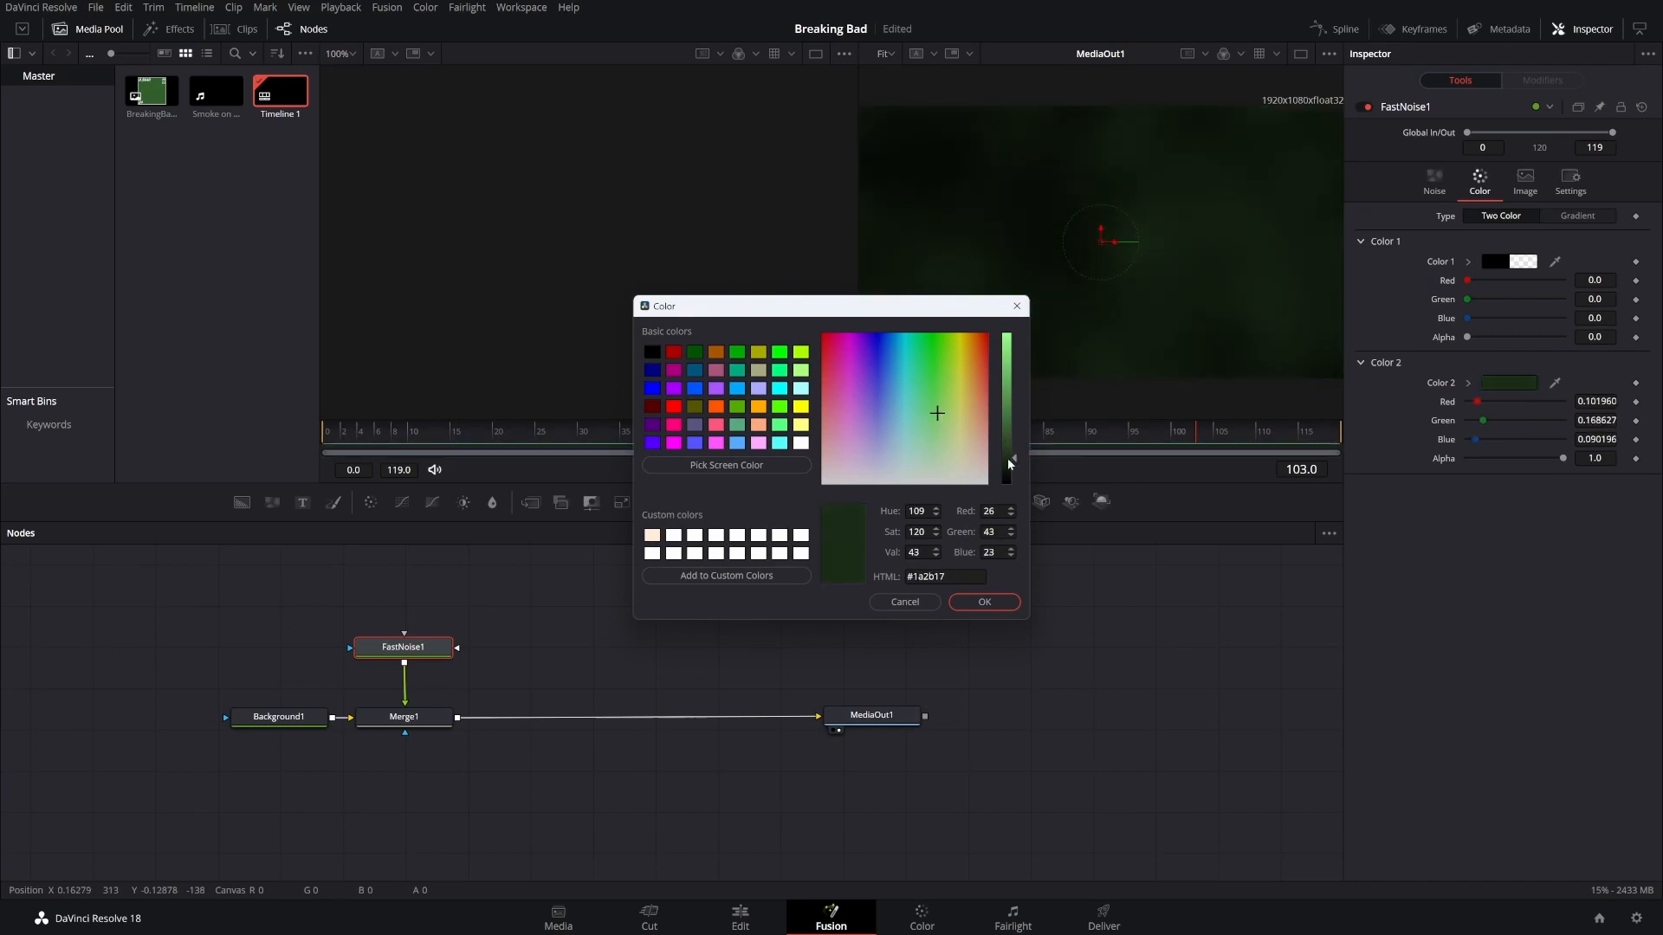
left_click(985, 602)
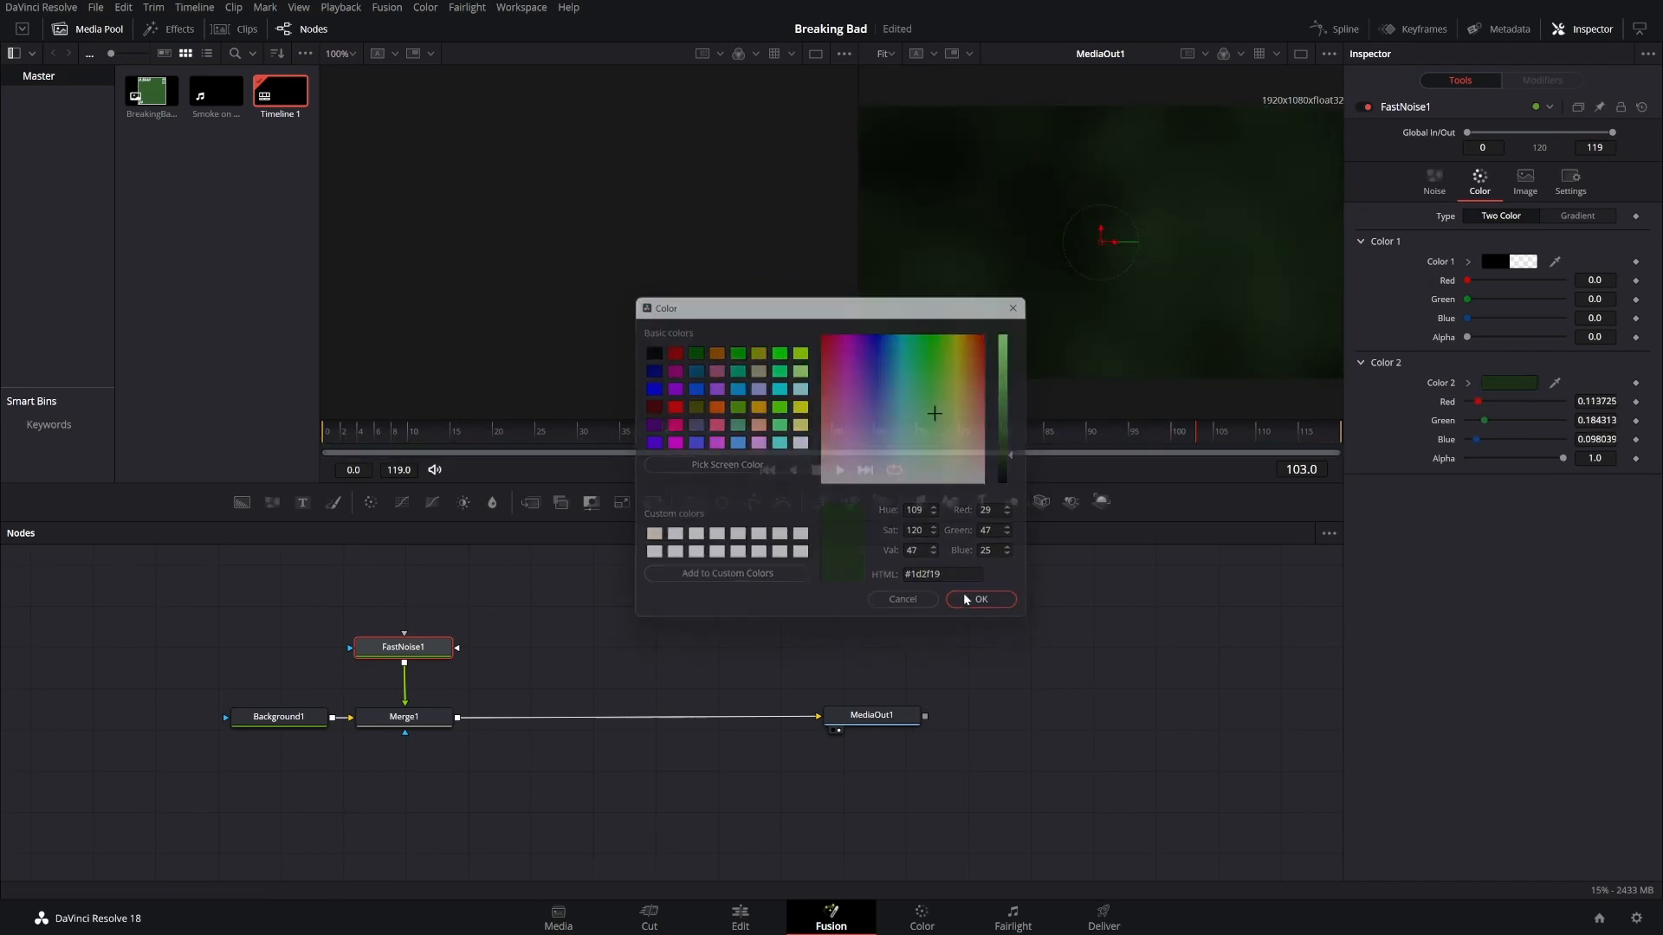
Set the noise's Detail to 7.87, Brightness to -0.33 and Scale to 1.57
left_click(1435, 186)
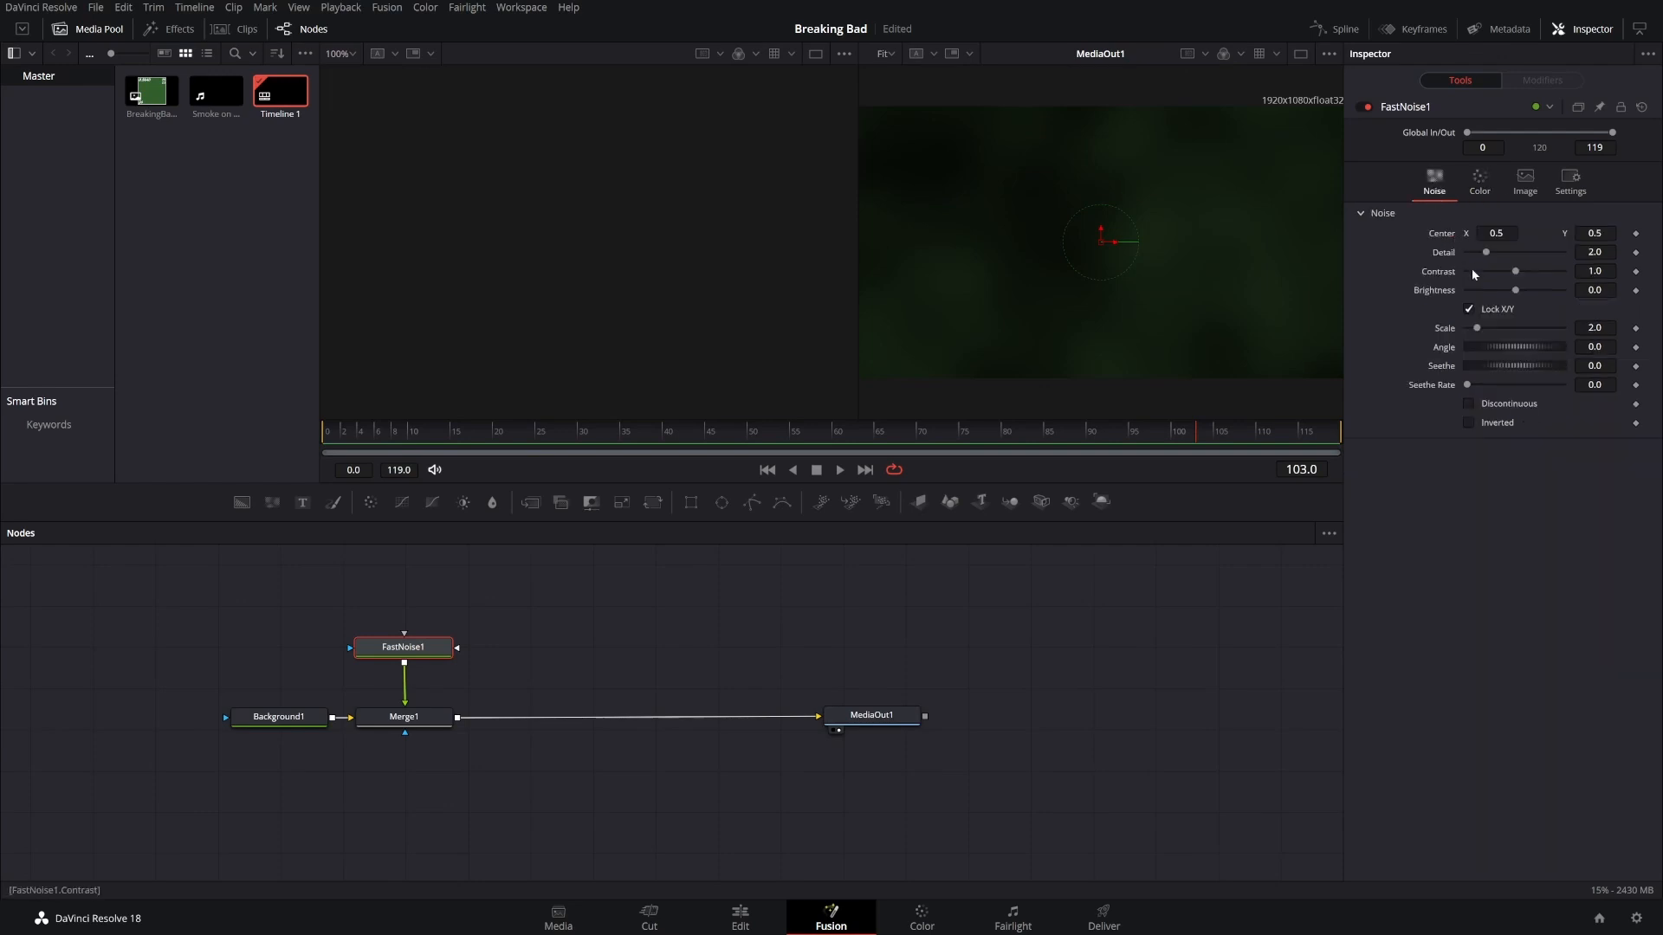
left_click_drag(1477, 328, 1476, 335)
left_click_drag(1488, 252, 1517, 252)
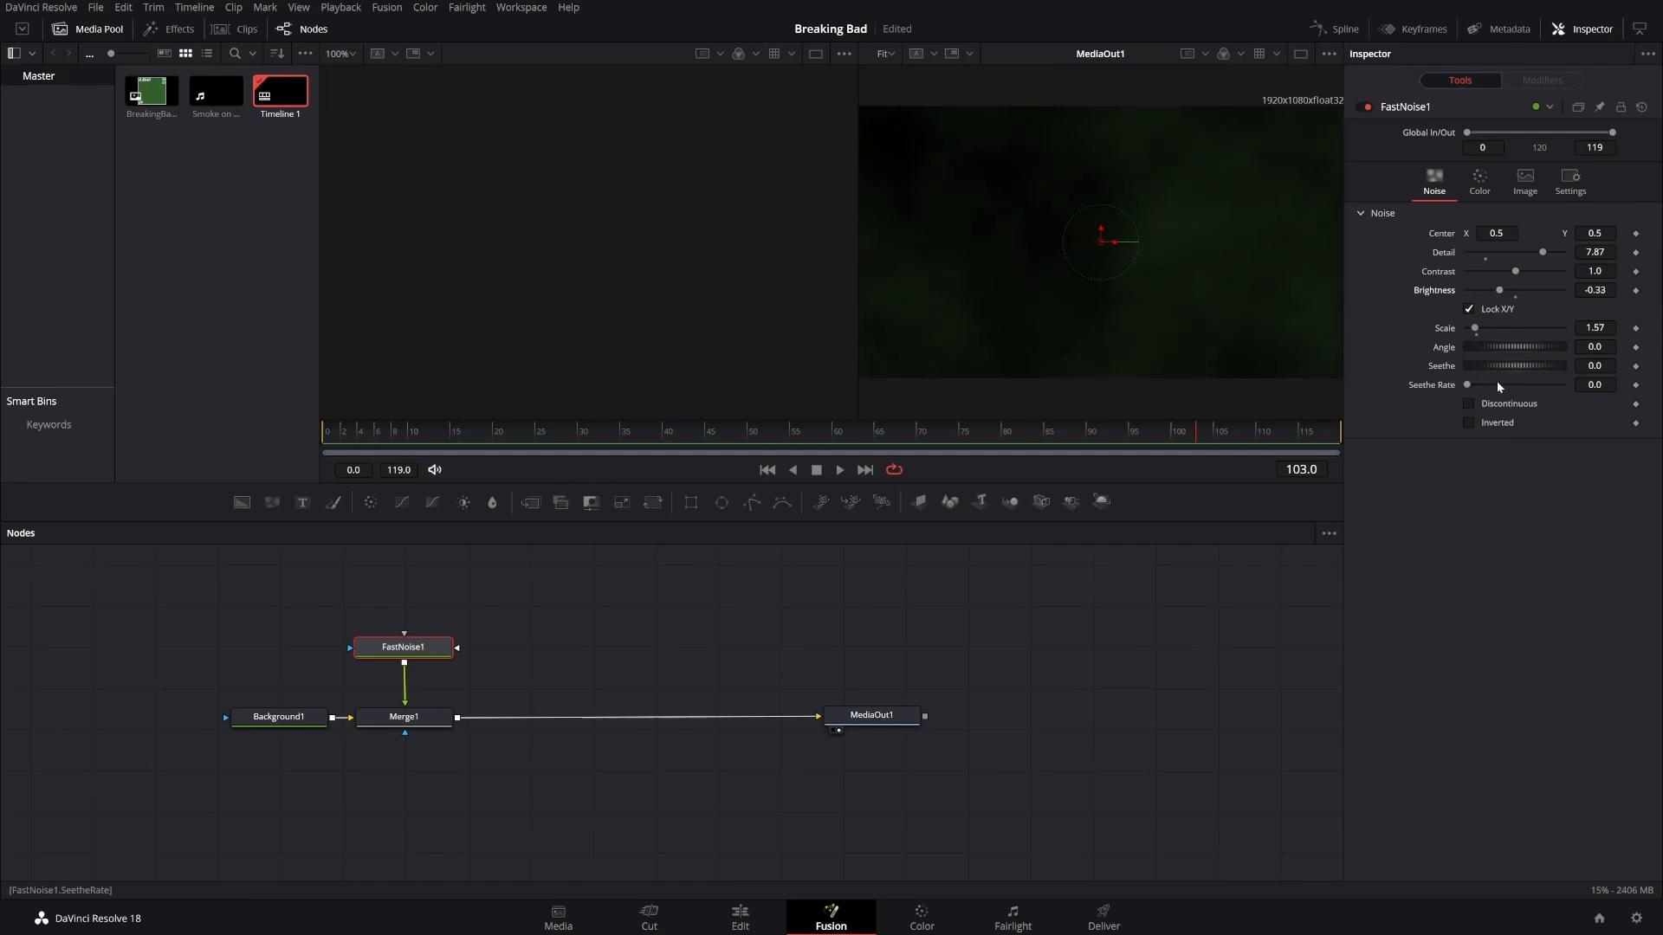
Keyframe the noise's Seethe at 0.0 on frame 103 and 0.804 on frame 0, and preview the movement
left_click(1636, 367)
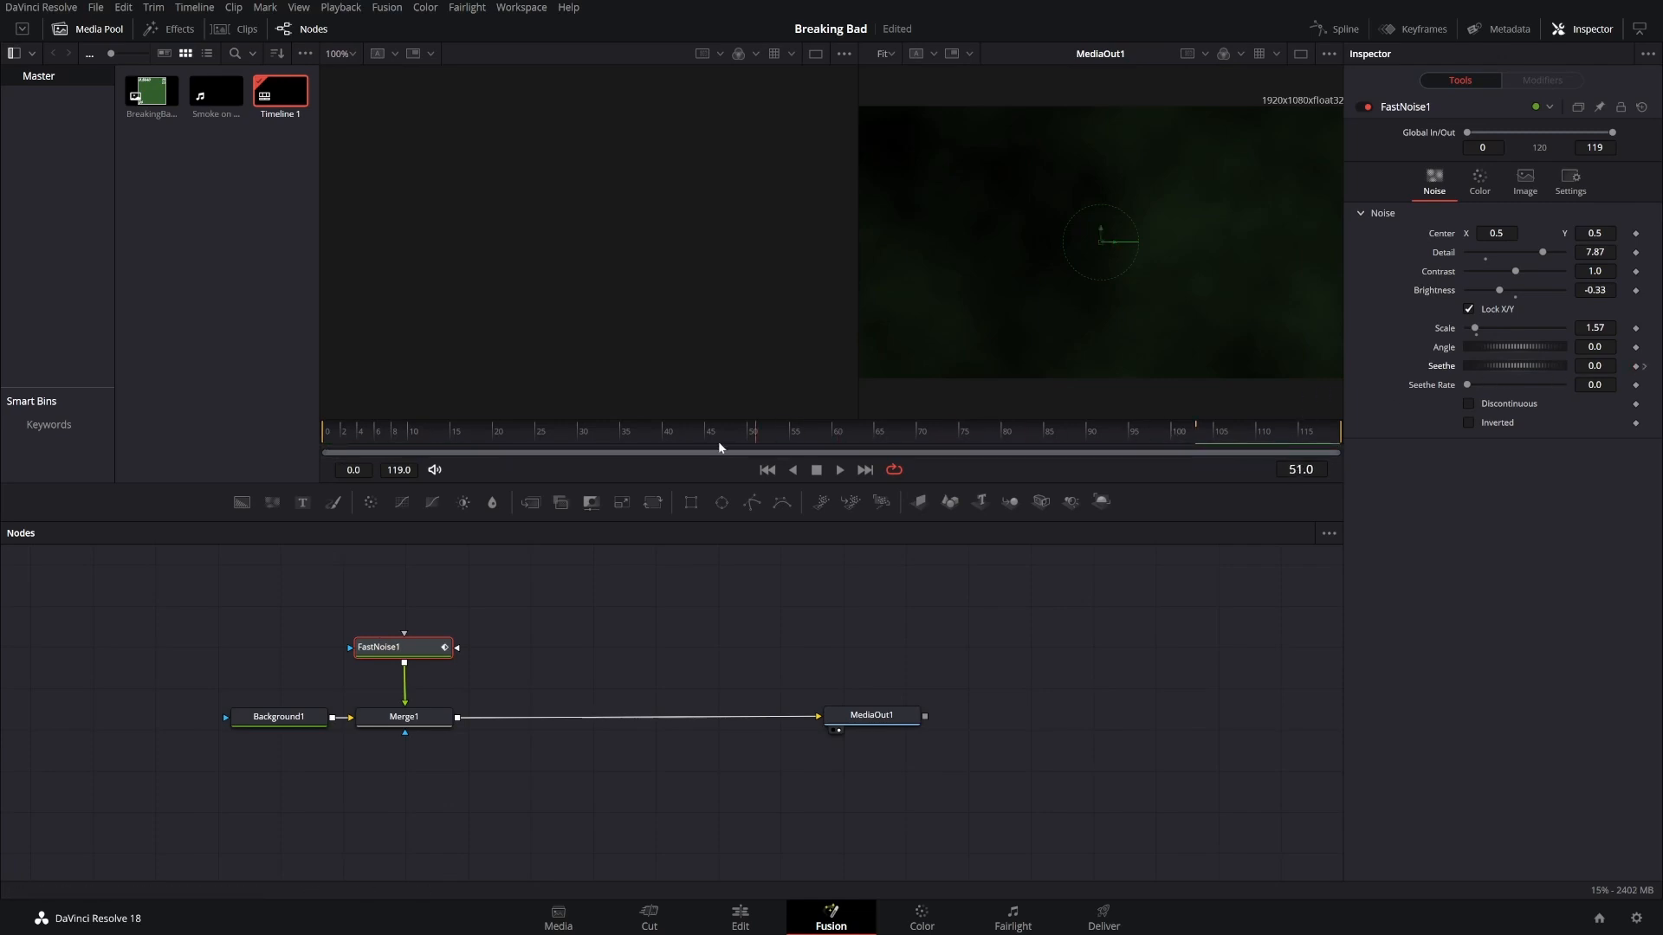
left_click(338, 433)
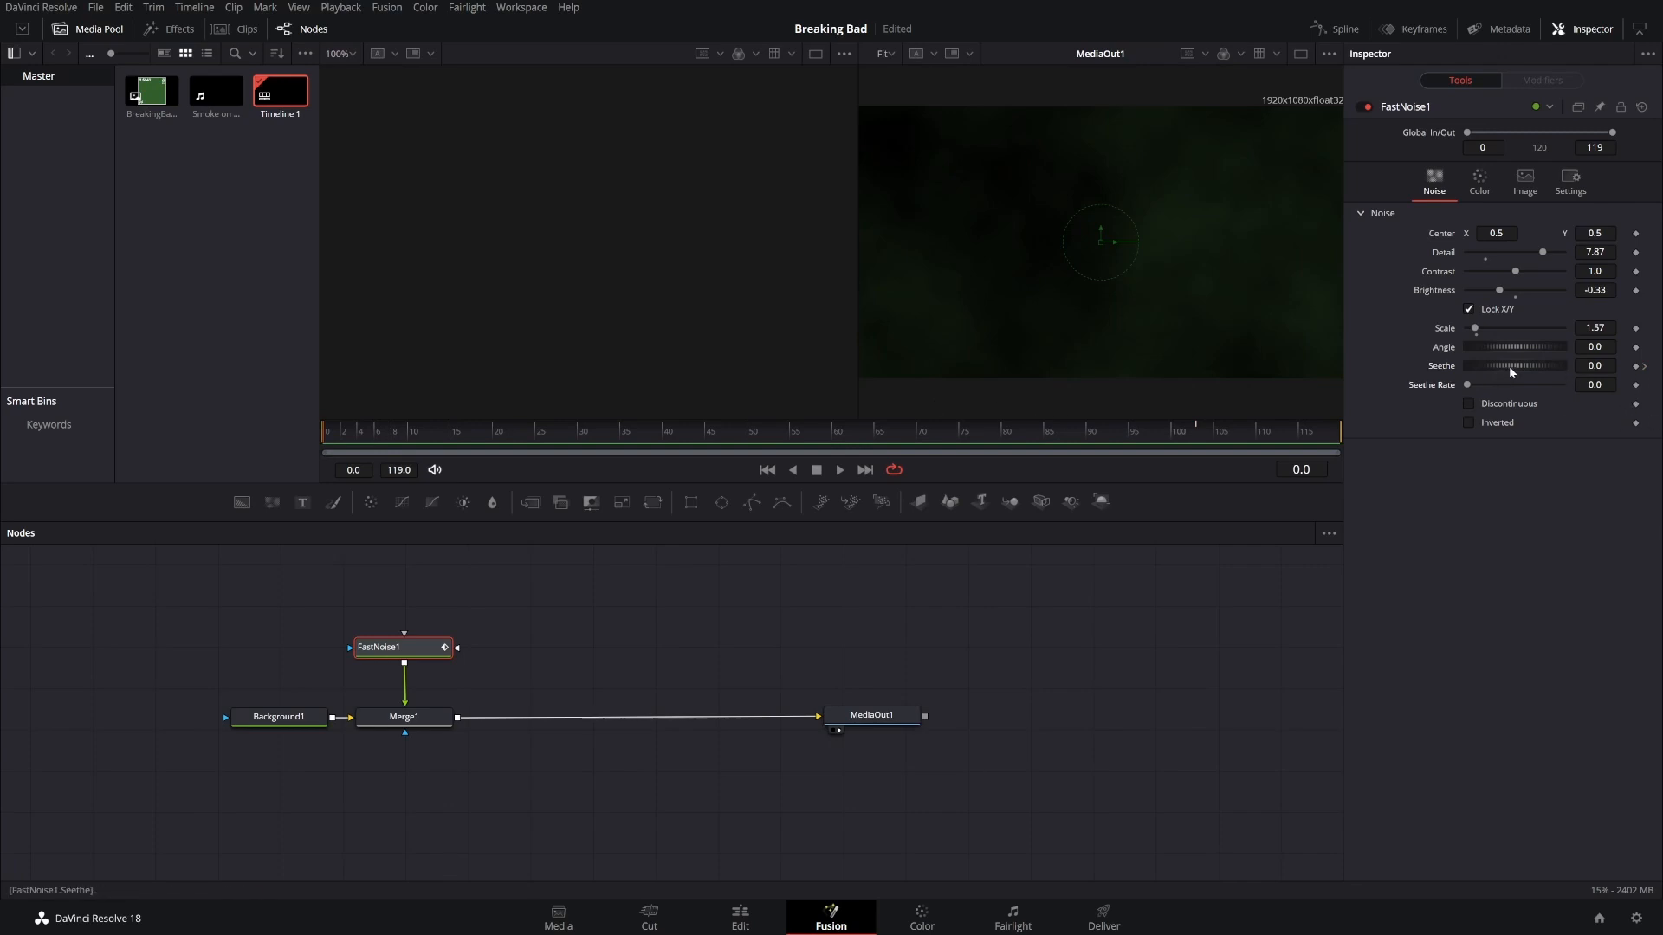
left_click_drag(1510, 372, 1581, 372)
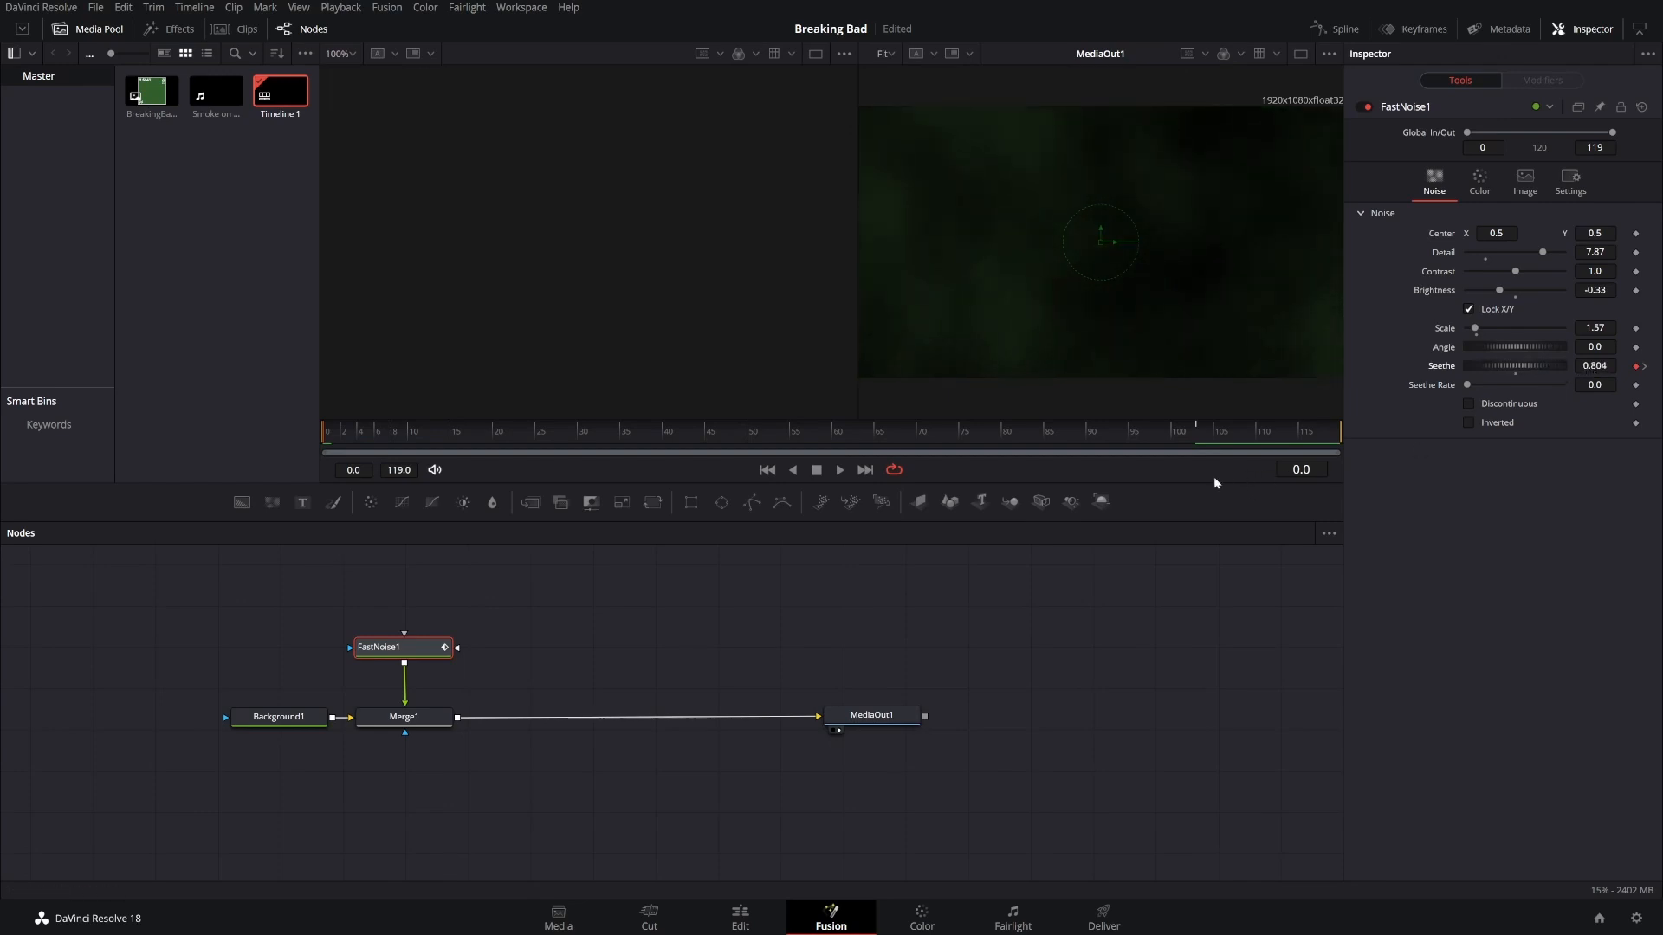
left_click_drag(509, 434, 311, 449)
left_click(556, 643)
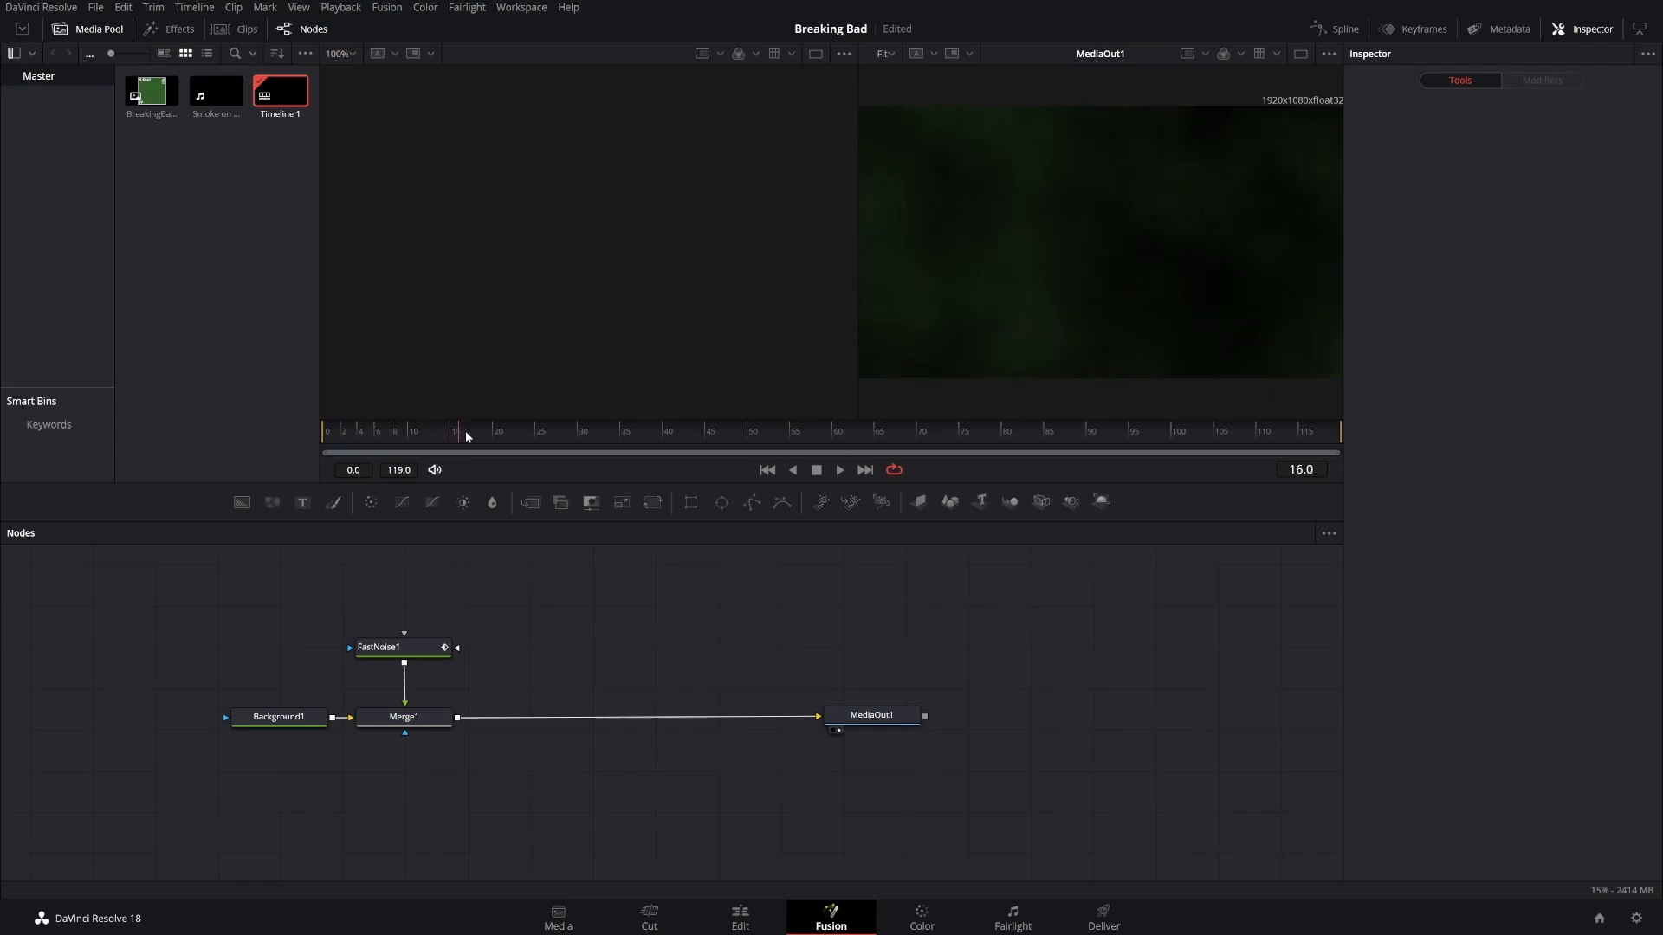
left_click_drag(466, 437, 594, 424)
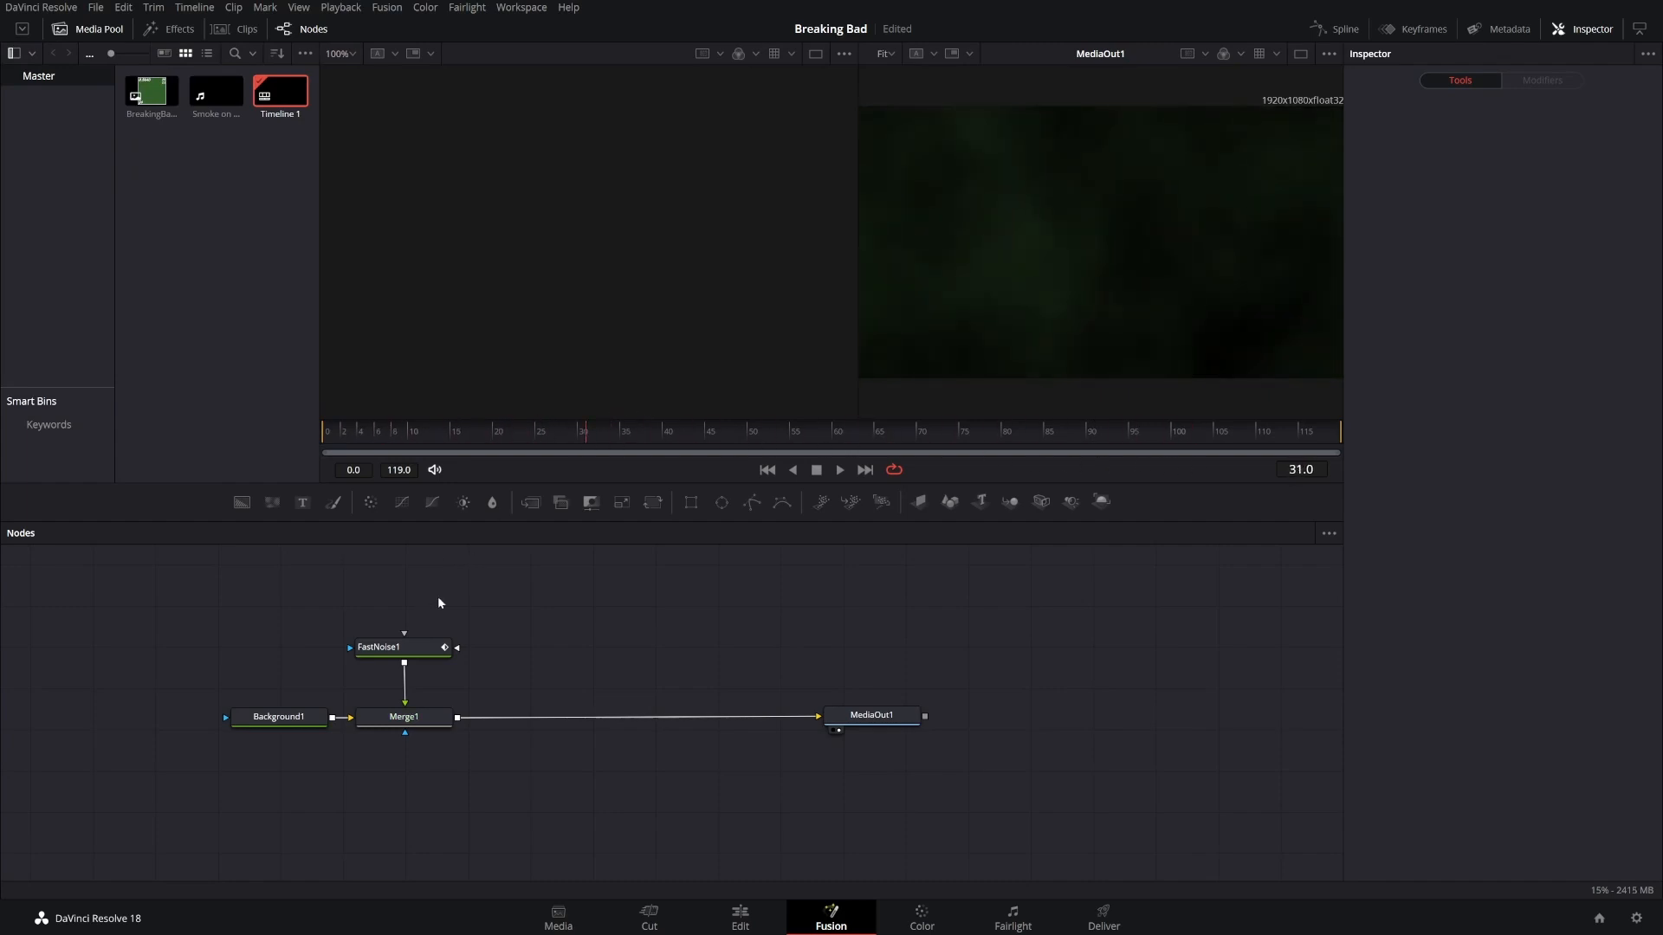
Group the Background1, FastNoise1 and Merge1 nodes, rename the group Background and move it farther from MediaOut1
left_click_drag(452, 596, 300, 755)
right_click(315, 729)
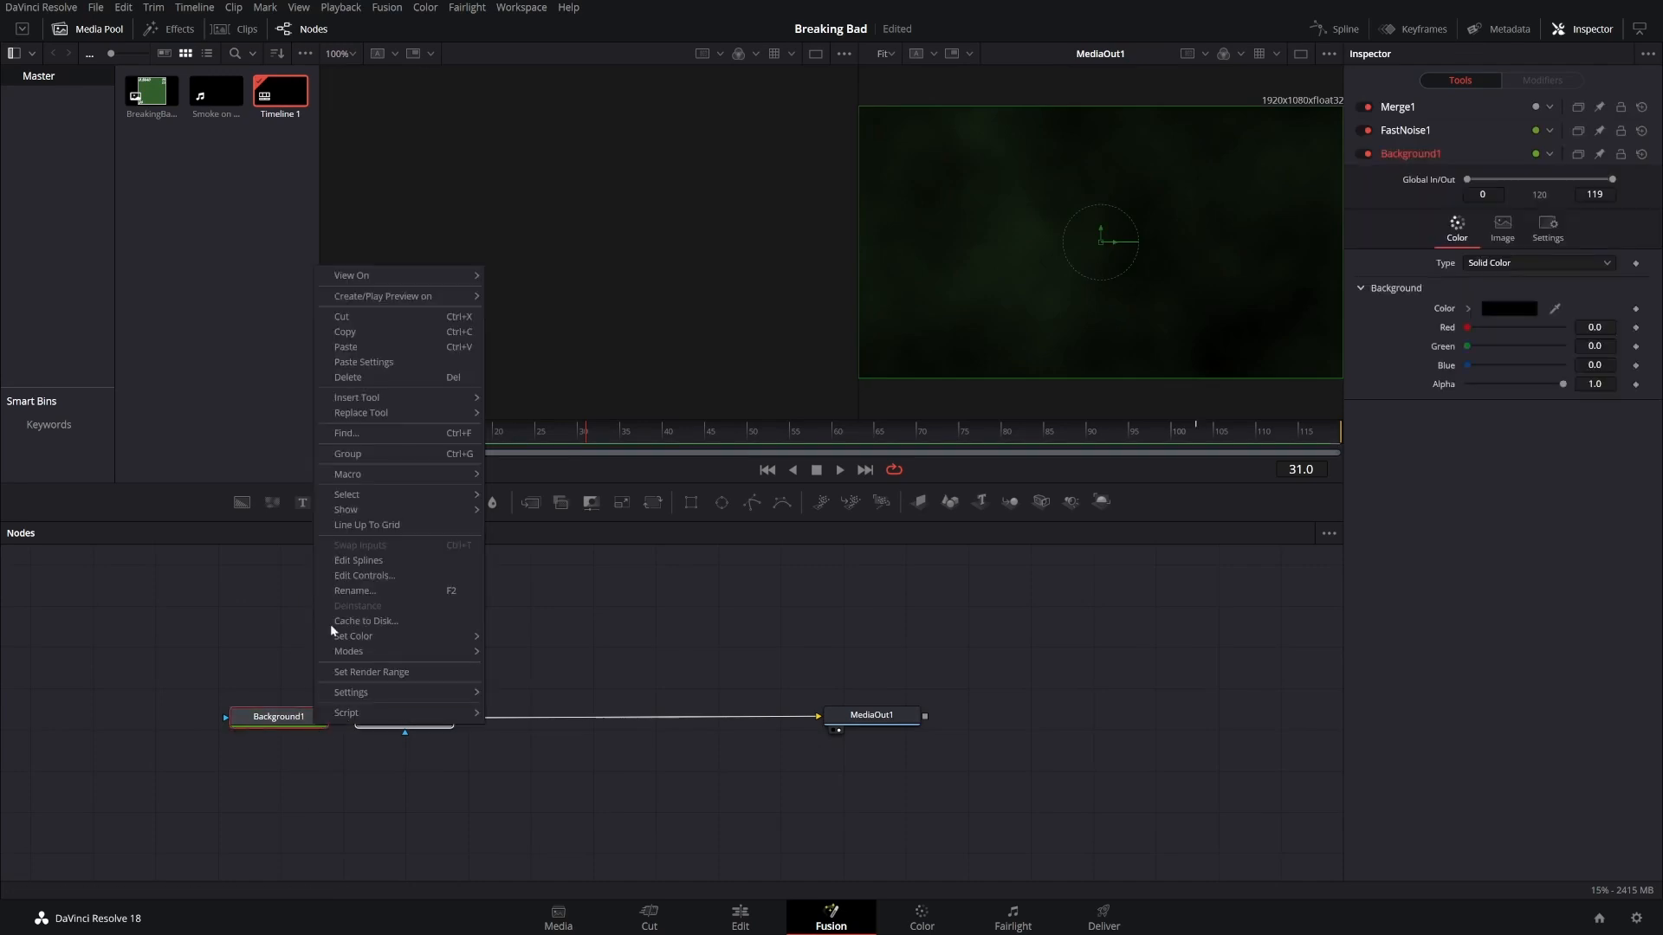
left_click(378, 456)
left_click_drag(357, 642, 323, 725)
key("F2")
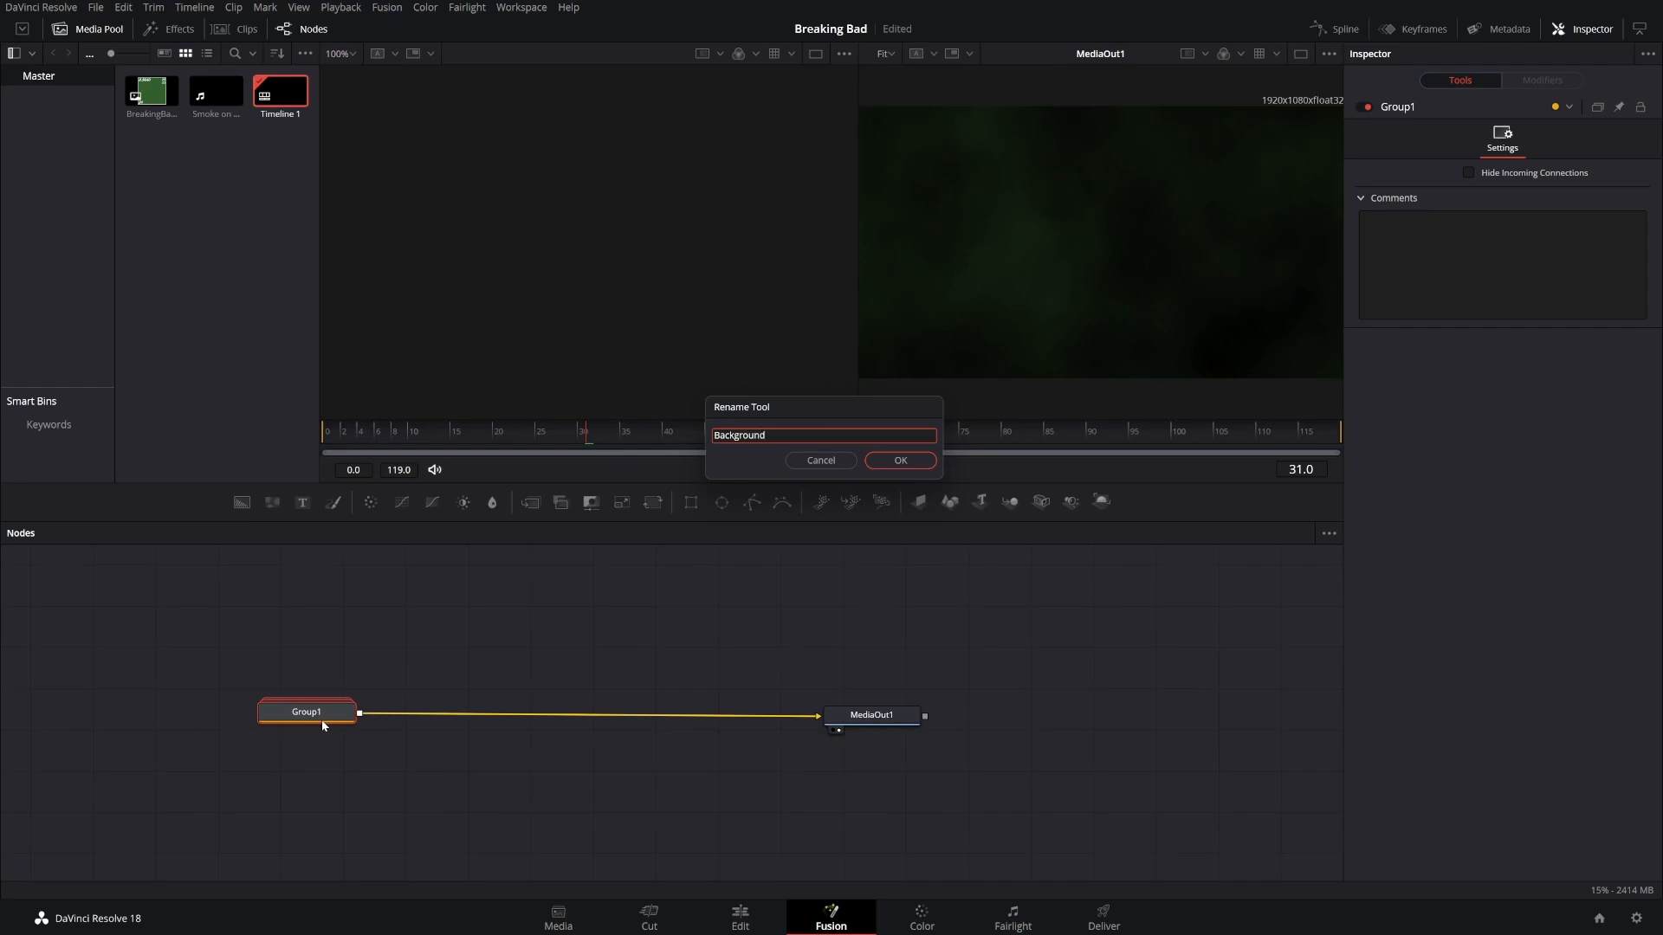
left_click(896, 473)
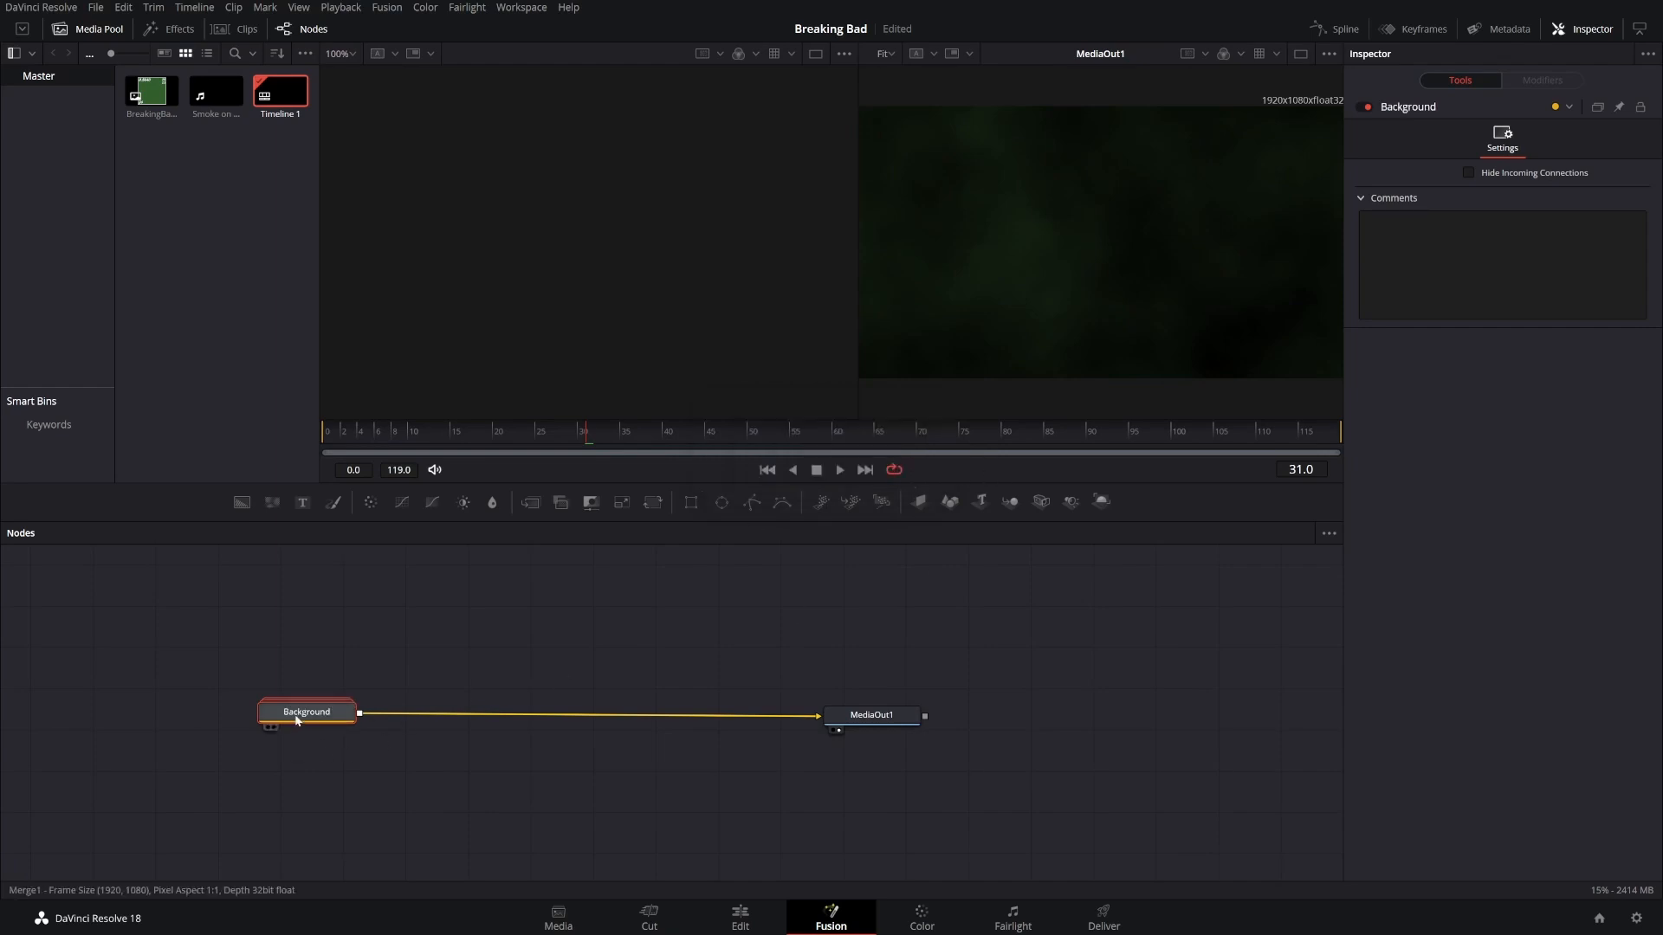
left_click_drag(297, 721, 201, 729)
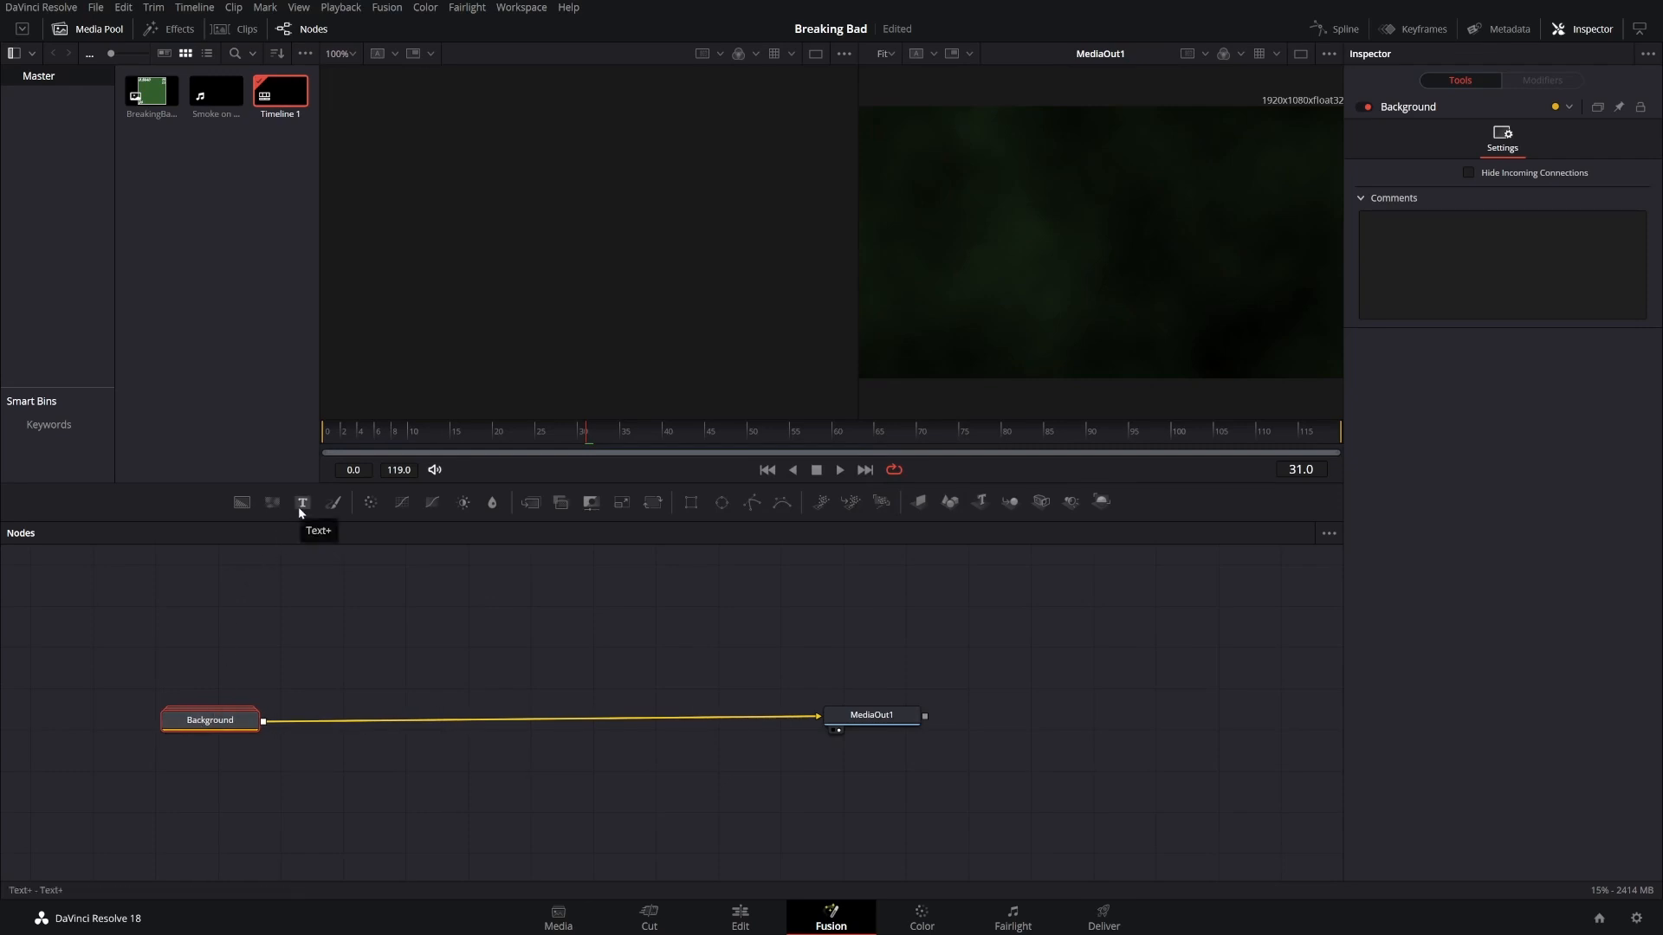
Merge a Text+ node over the Background group, with the text "editing" in the Heart Breaking Bad font
left_click_drag(298, 506, 262, 721)
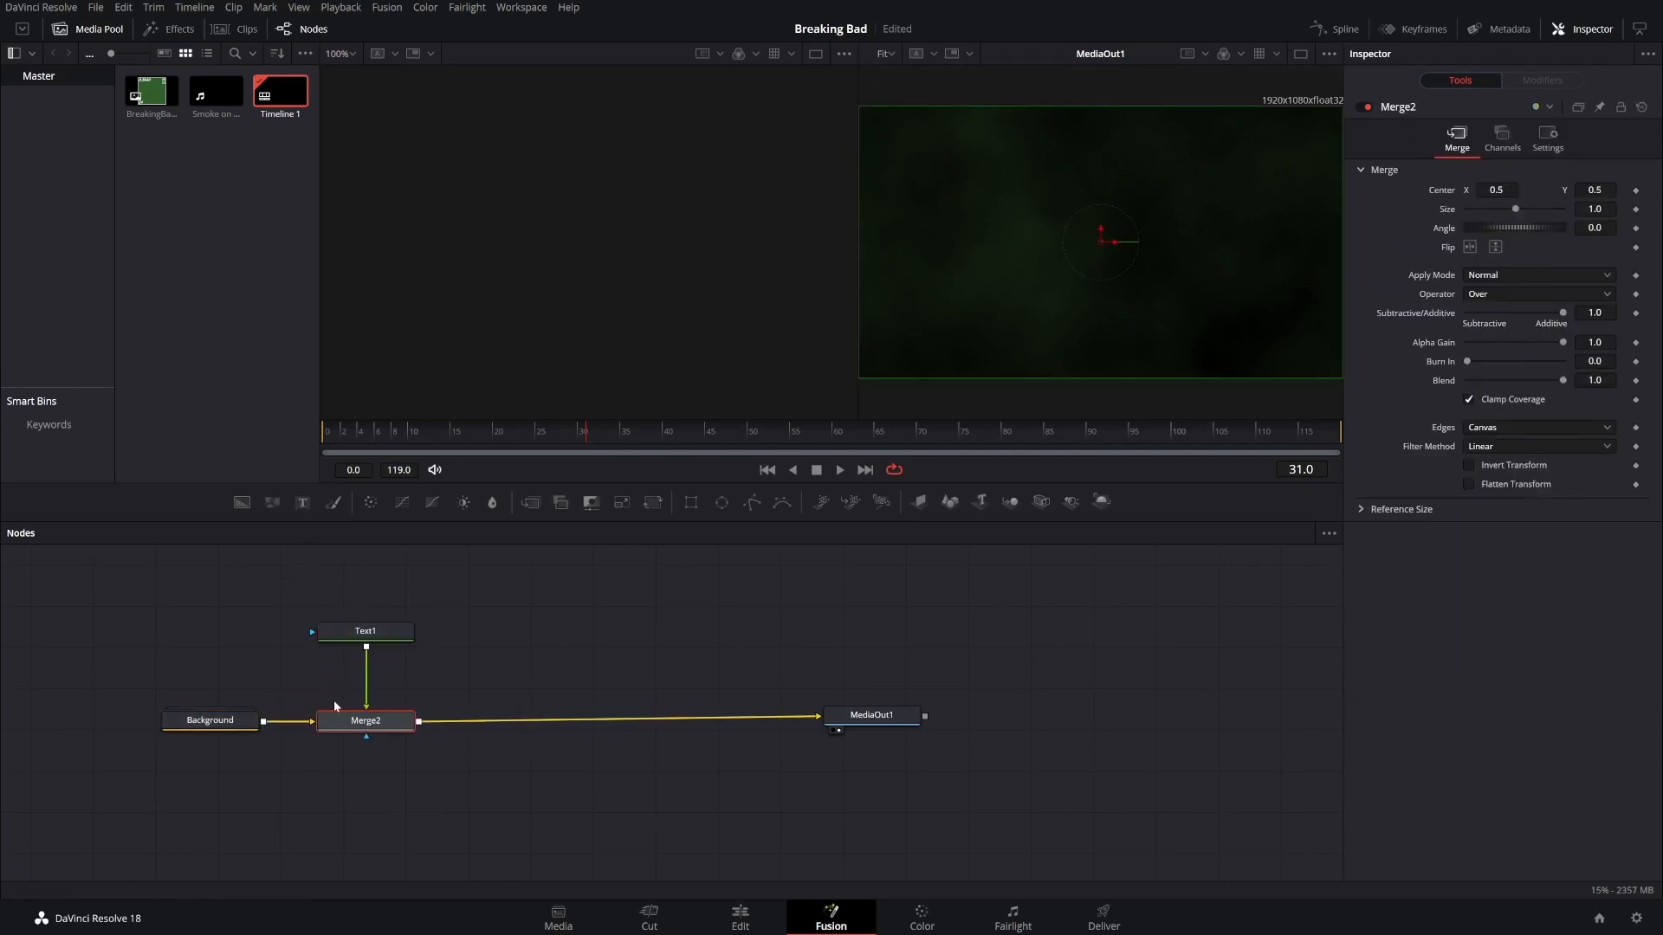
scroll(431, 658, "up", 4)
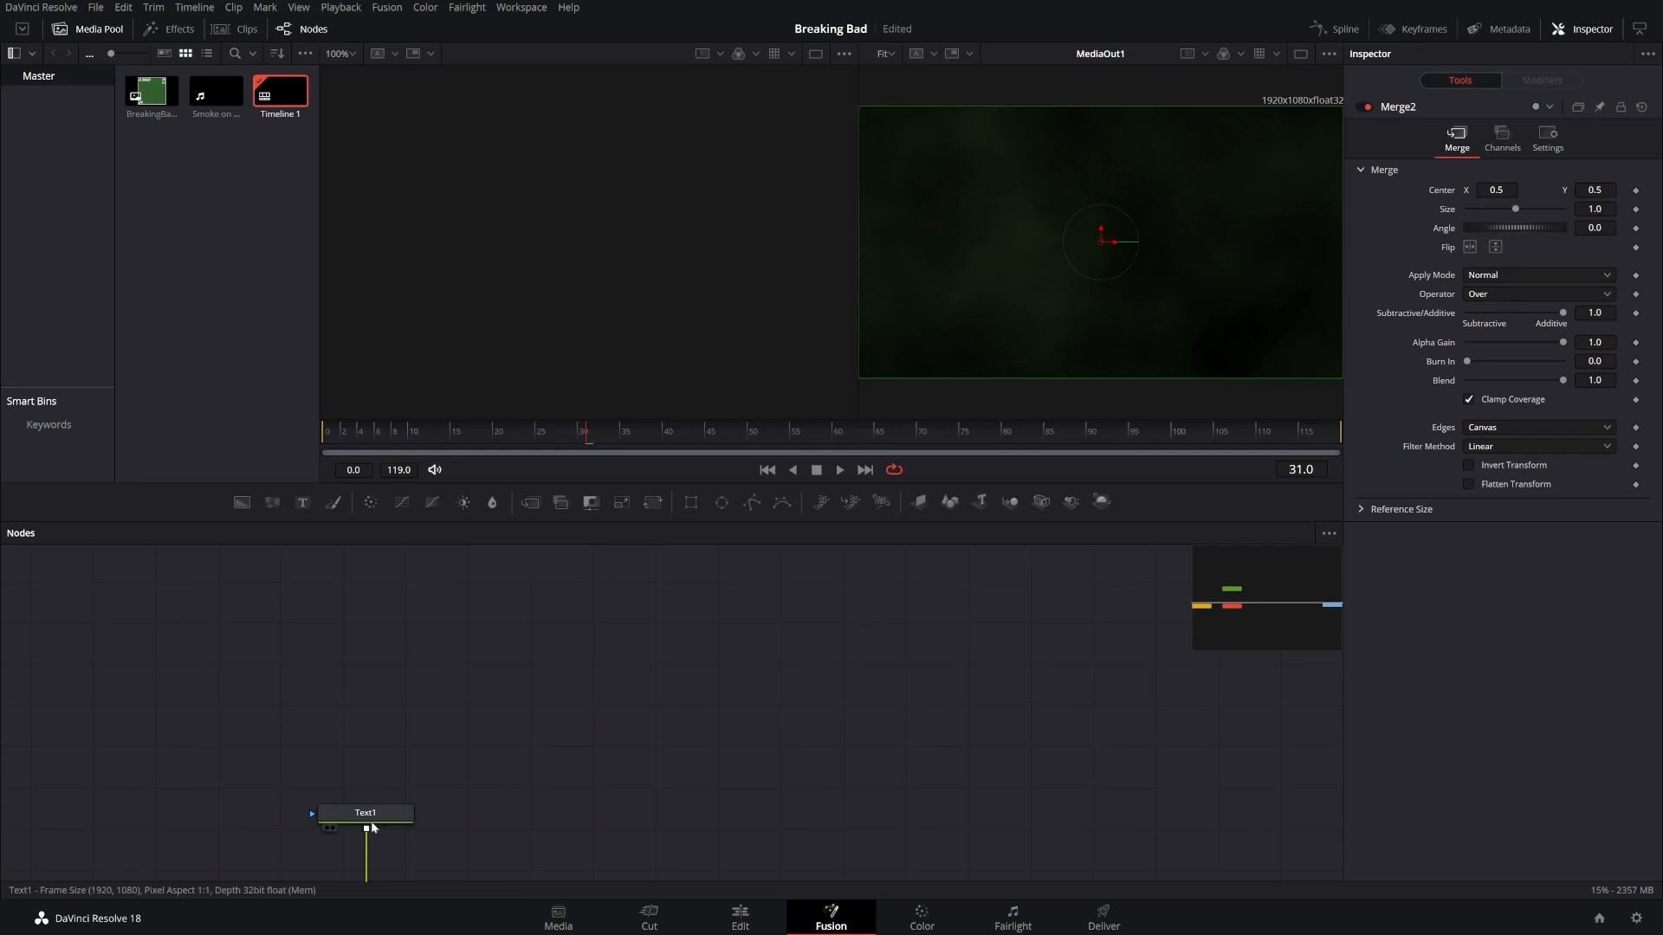
left_click_drag(372, 827, 369, 639)
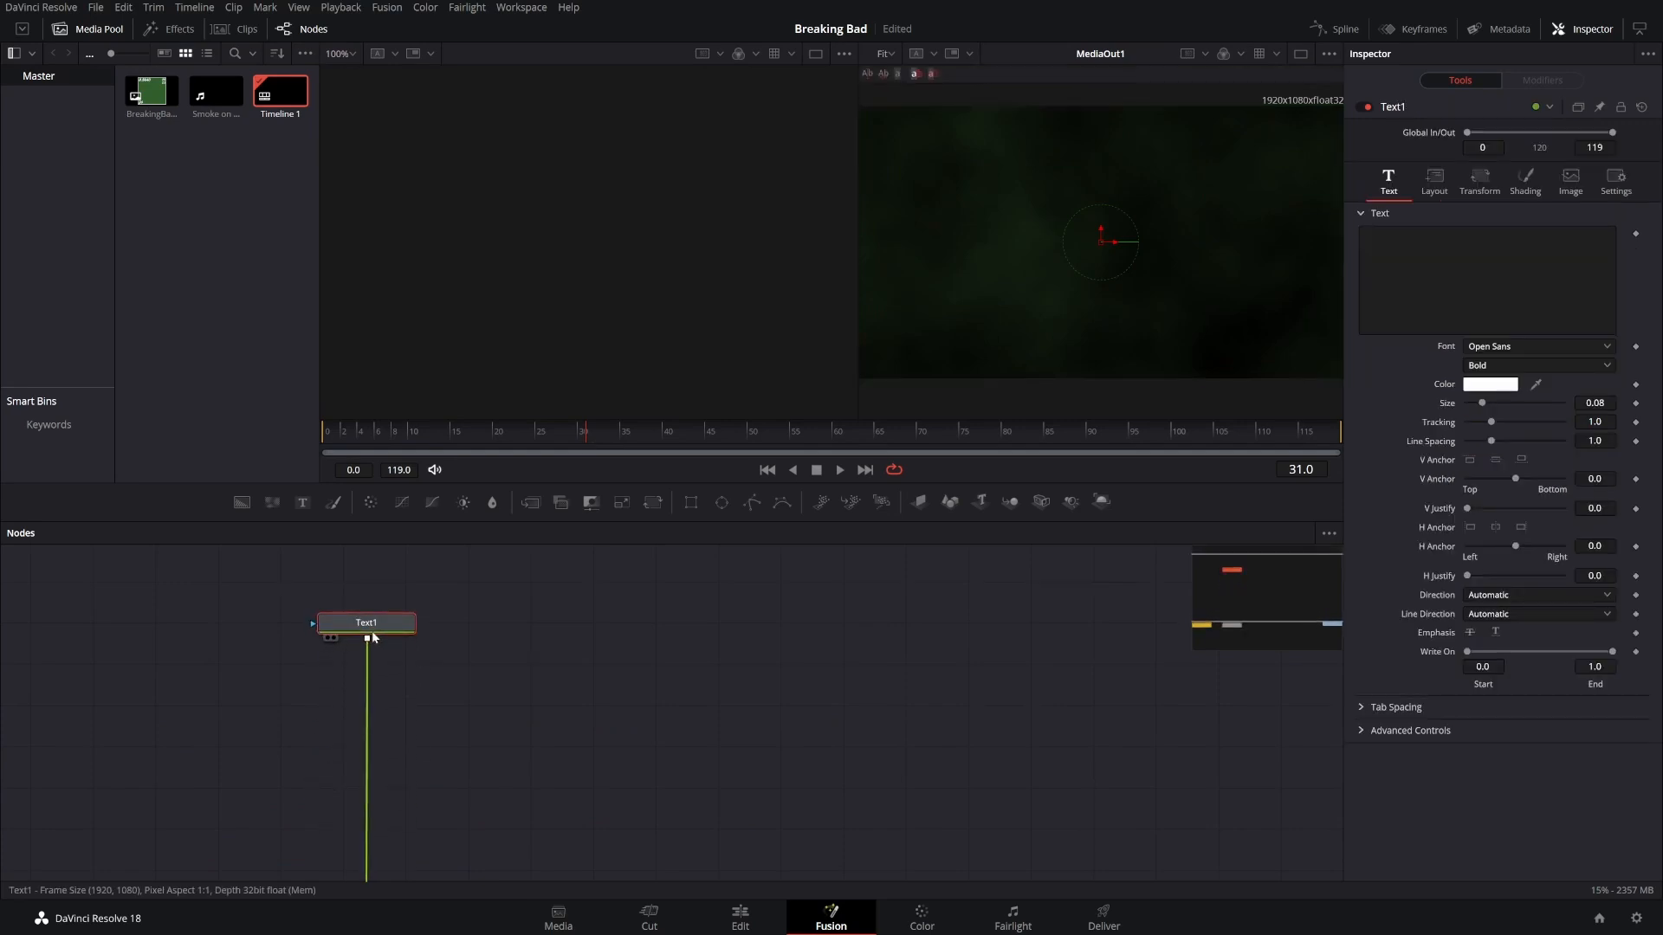
left_click(1420, 286)
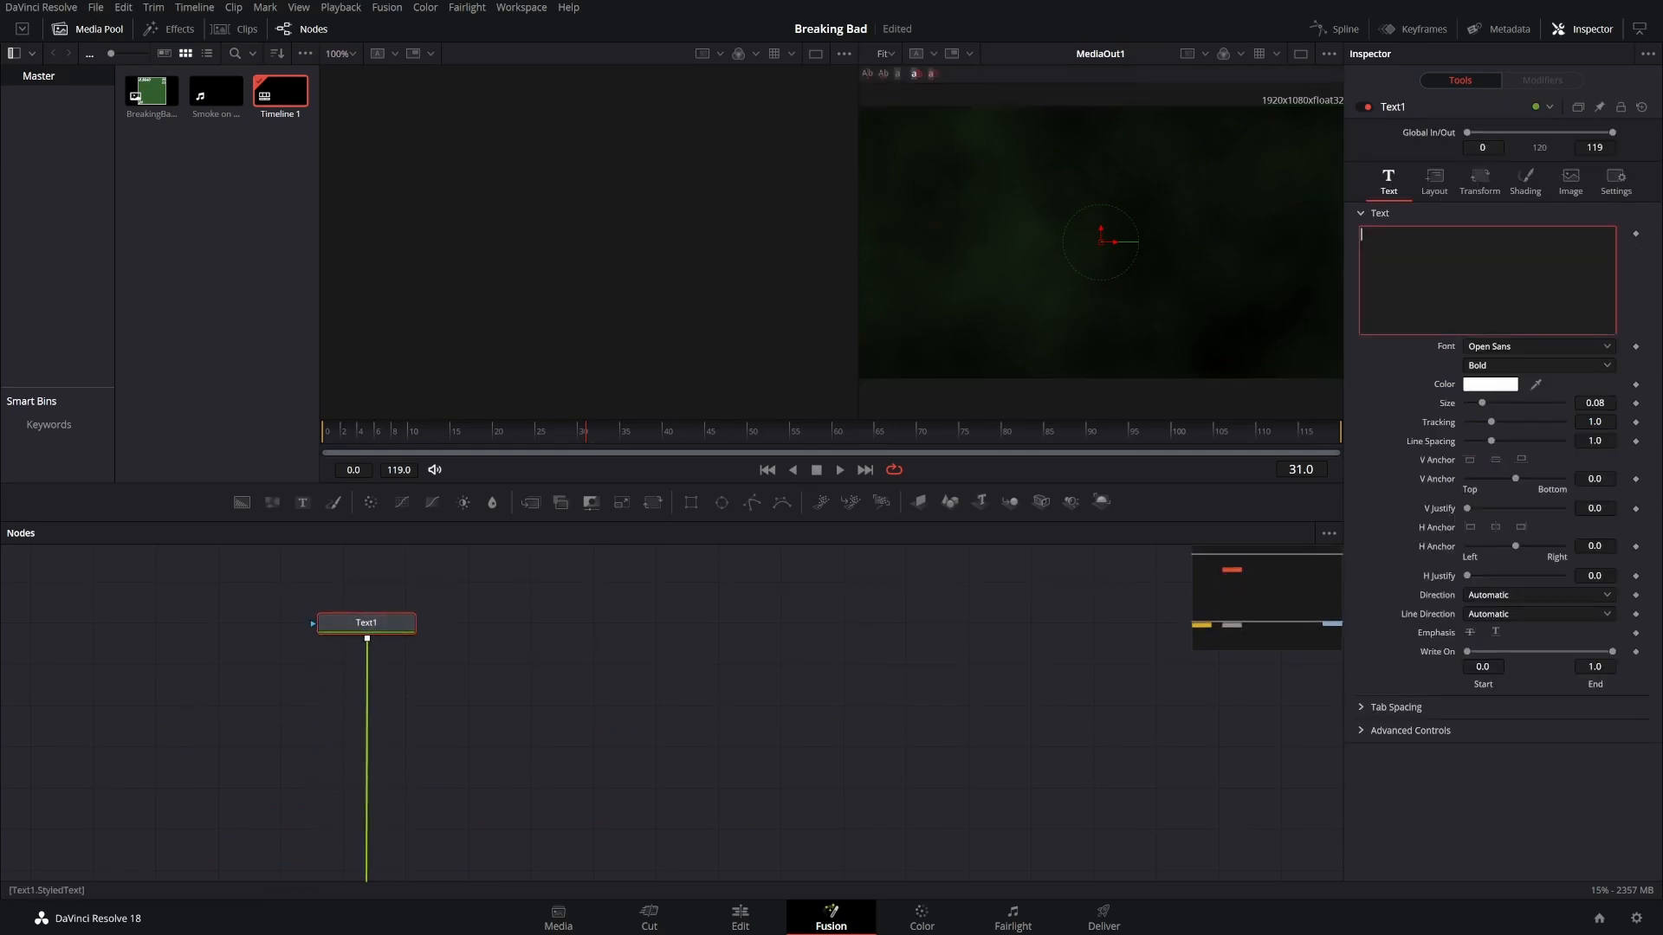
type("editing")
left_click(1510, 347)
type("he")
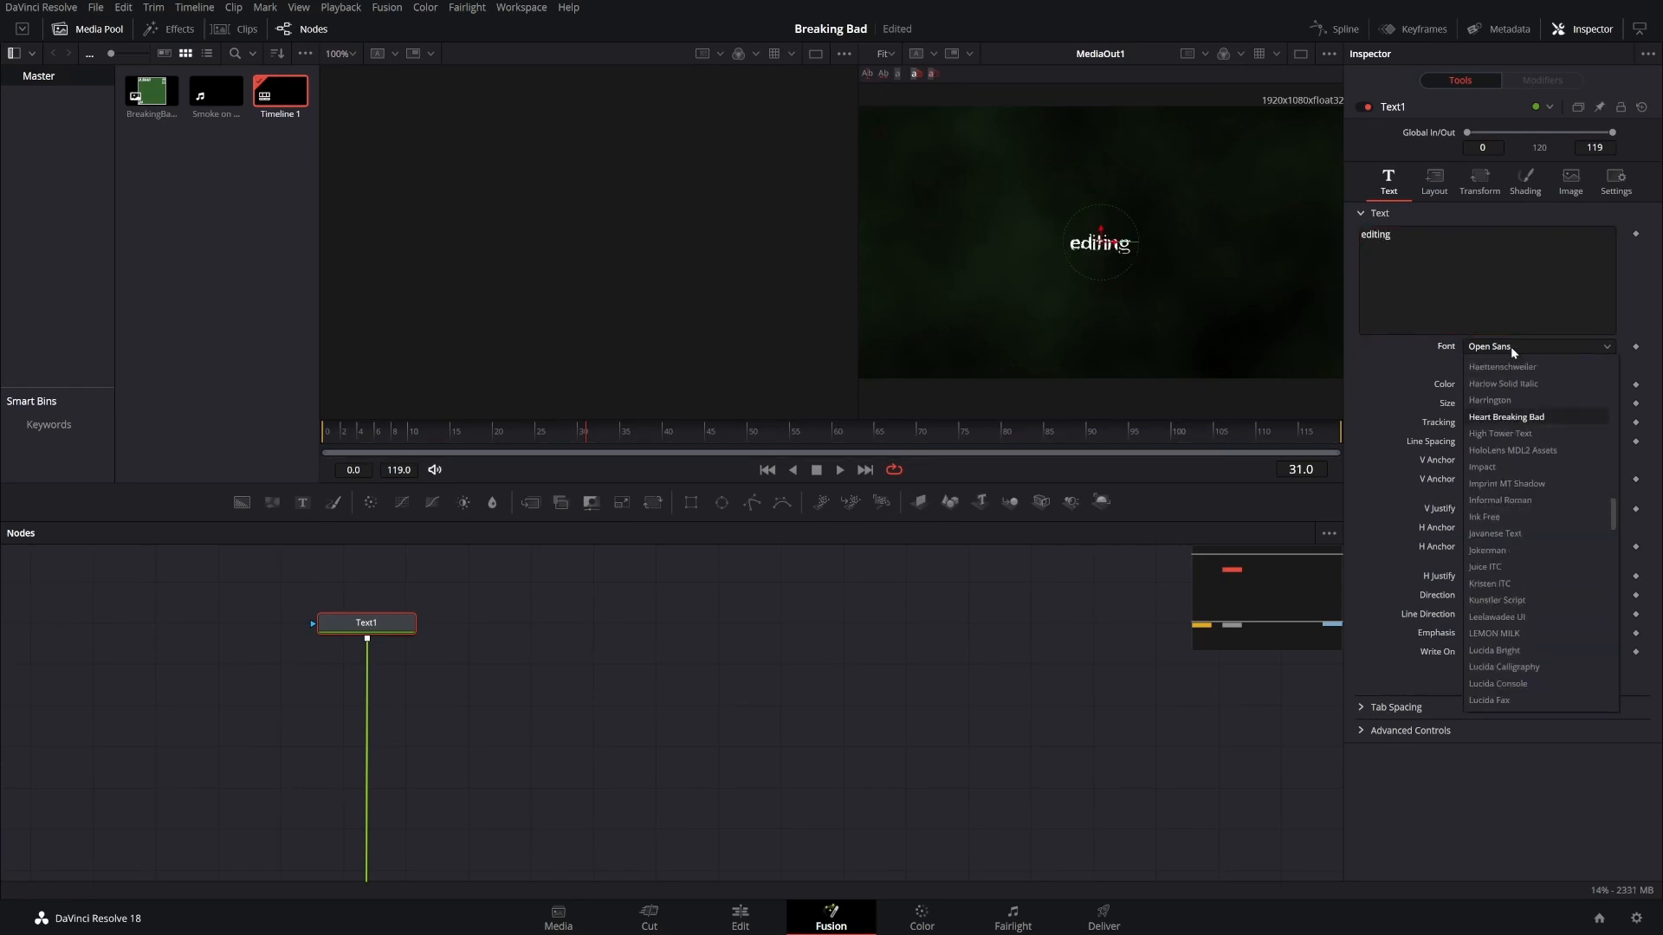
left_click(1527, 418)
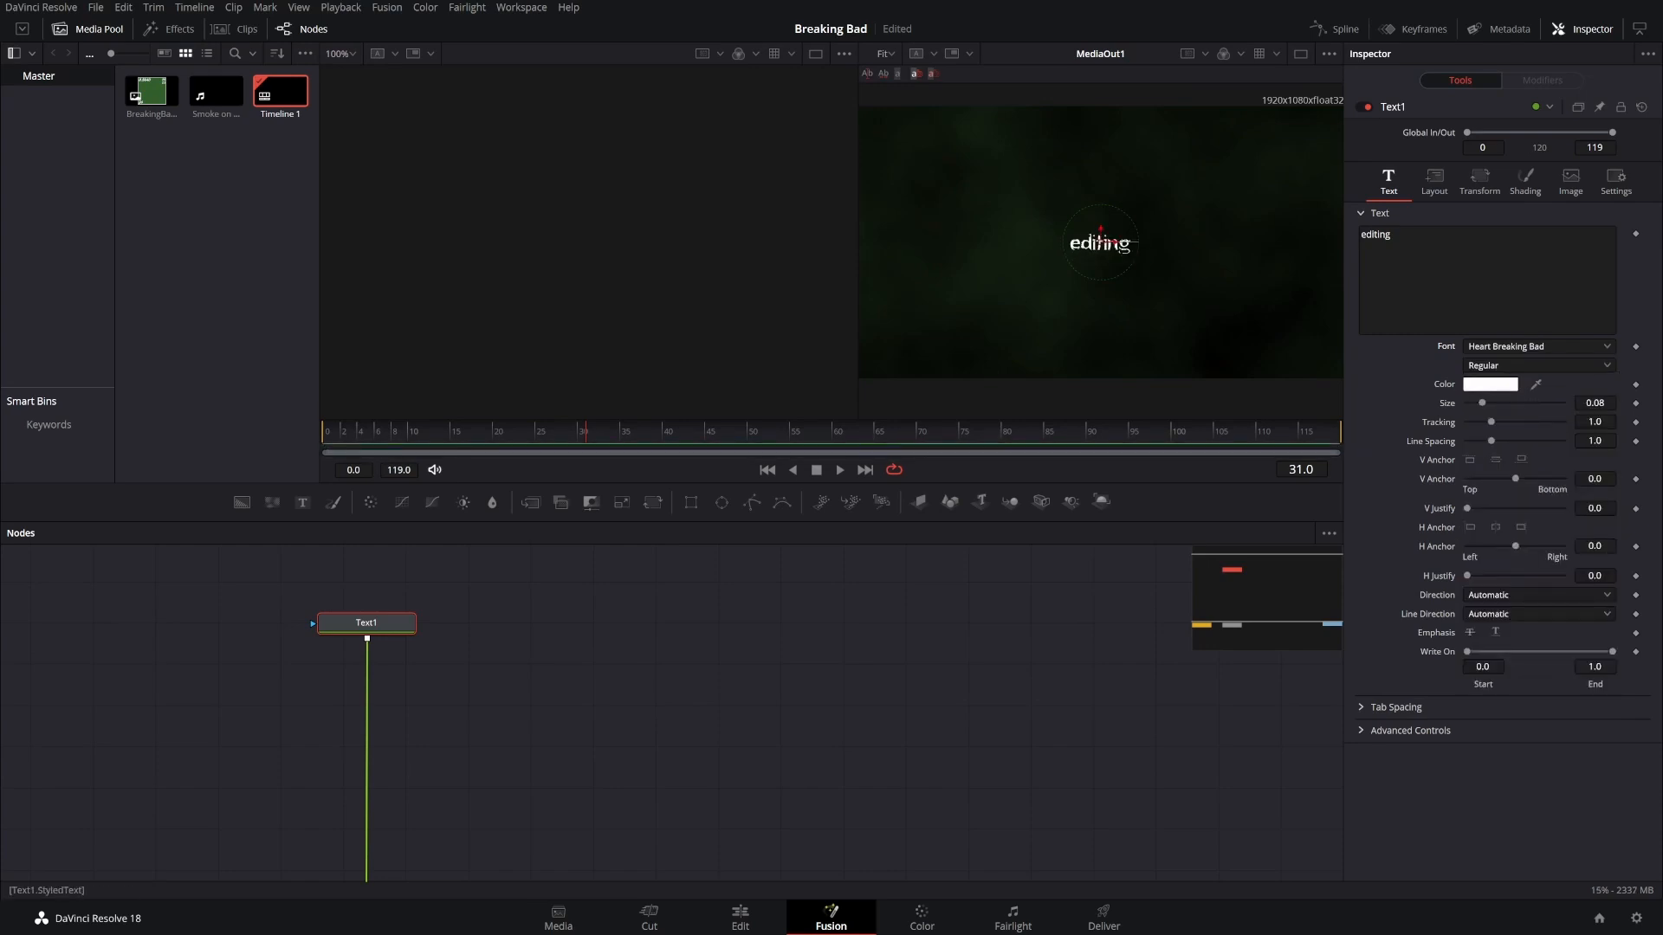
Add a second Text+ node and merge it onto the output of Text1
left_click_drag(302, 502, 232, 689)
left_click(303, 638)
left_click_drag(216, 688, 230, 705)
left_click_drag(284, 706, 367, 639)
left_click(231, 705)
Enter "videos" in Text2, set its font to Heart Breaking Bad and place it left of "editing"
left_click(1487, 280)
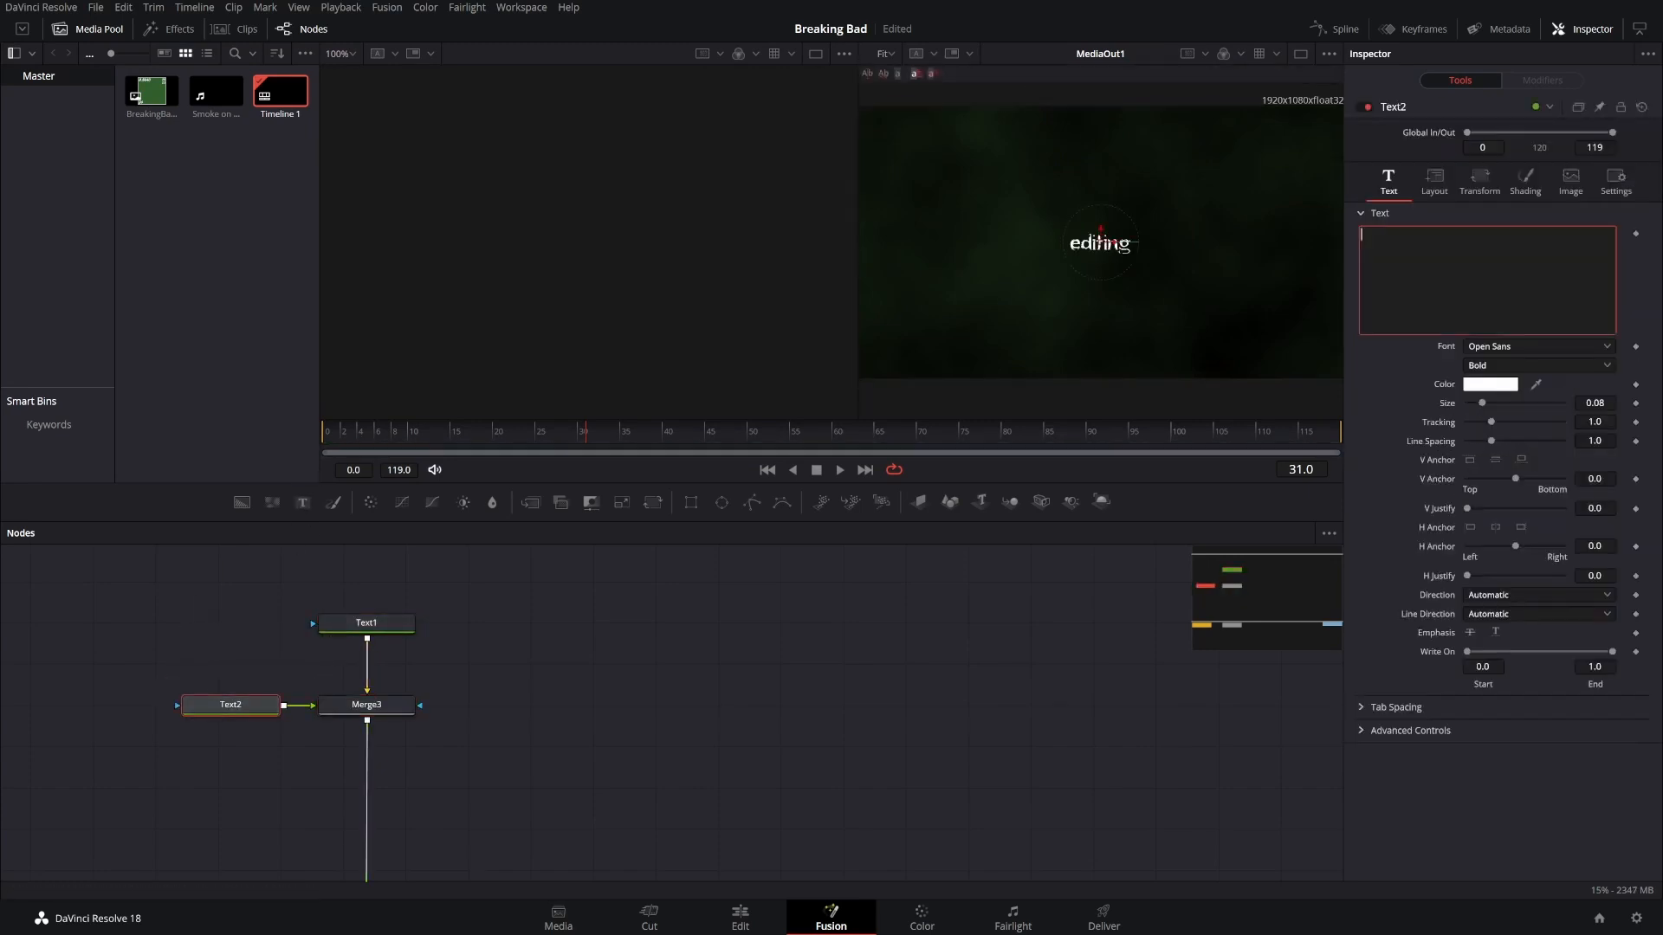
type("videos")
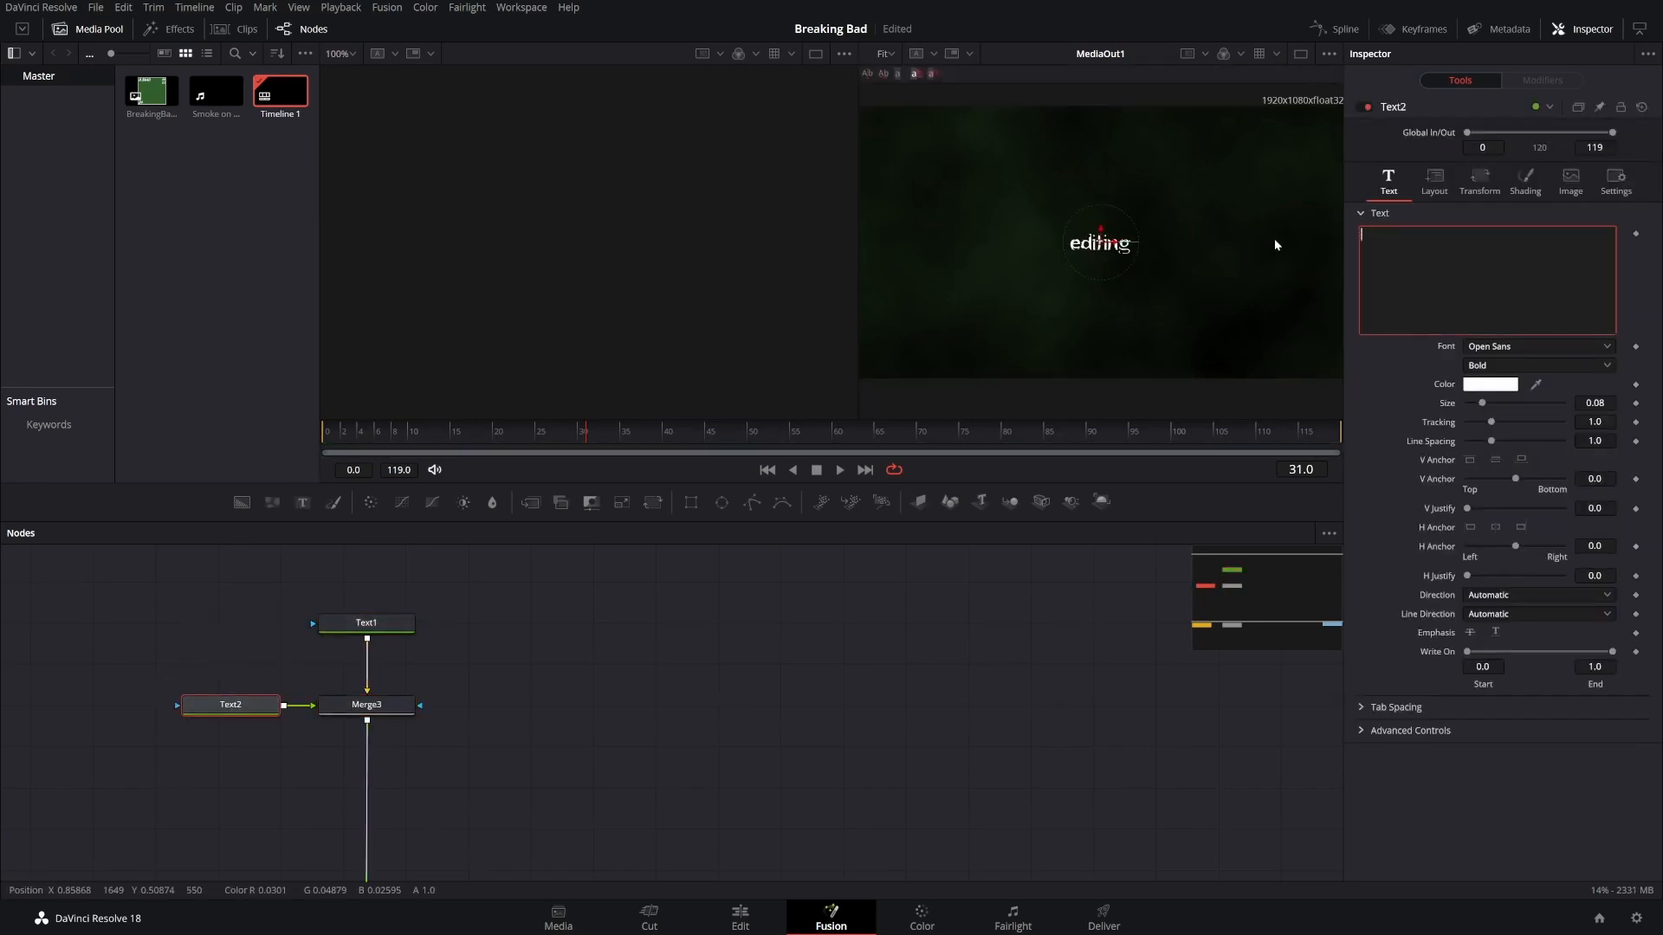
left_click(1505, 347)
type("hea")
key("Return")
left_click_drag(1101, 242, 1007, 241)
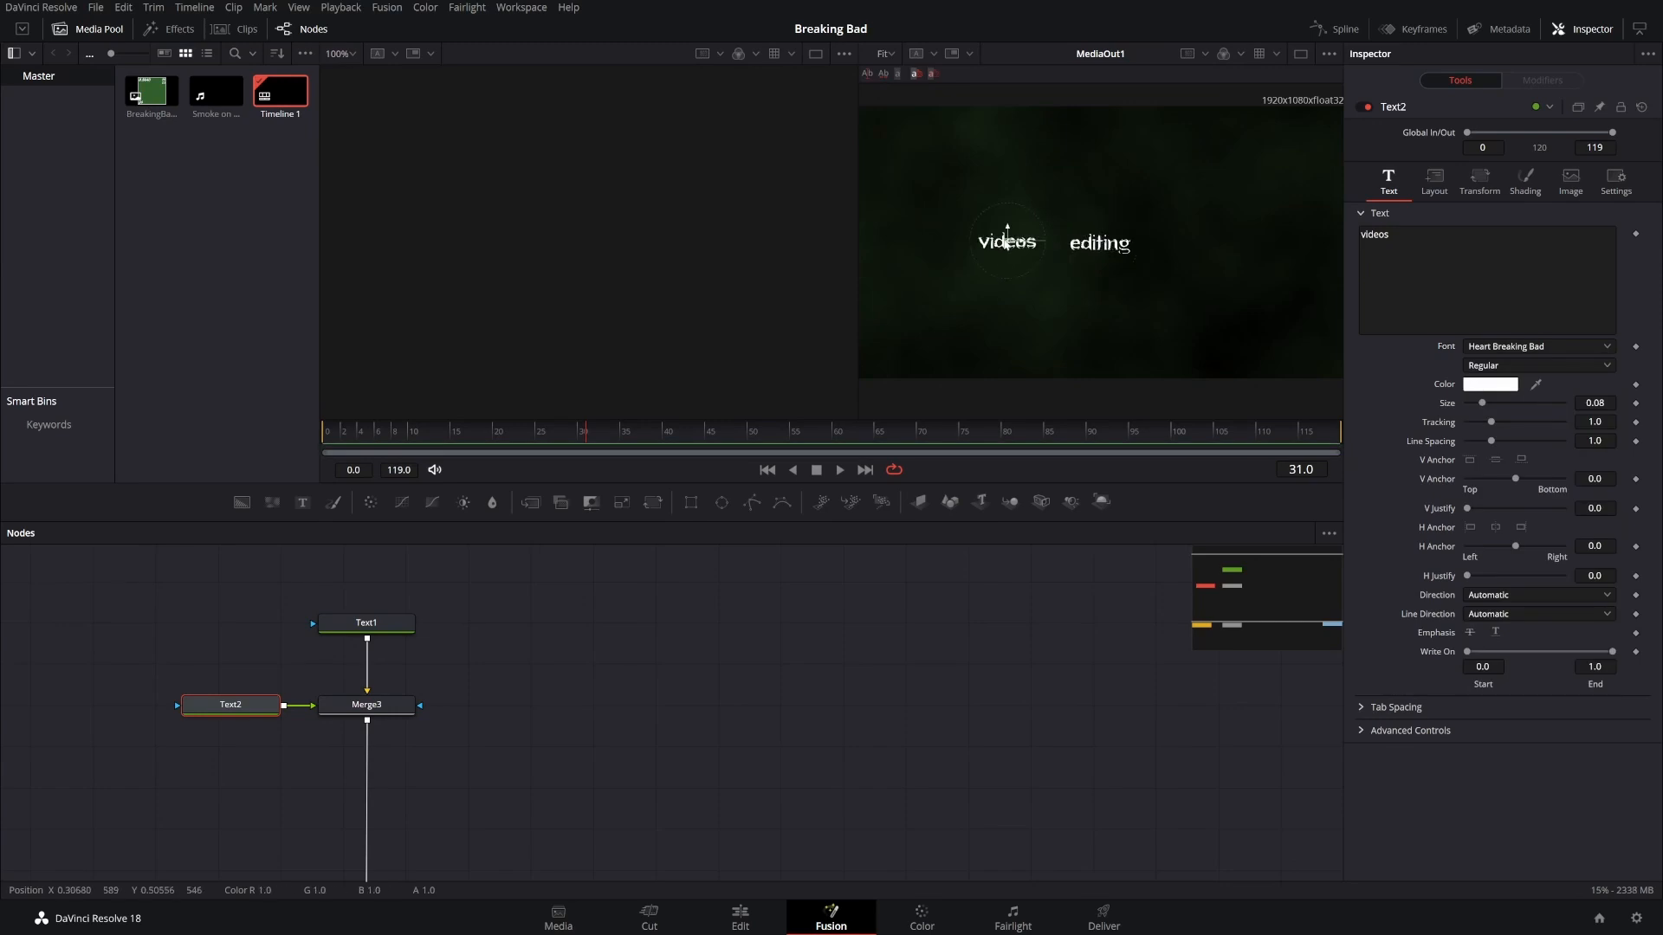
left_click(1487, 280)
Merge a Text+ node after Merge3 reading "tutorials" in Heart Breaking Bad, placed right of "editing"
left_click_drag(302, 503, 241, 779)
left_click_drag(295, 780, 367, 720)
left_click(1487, 280)
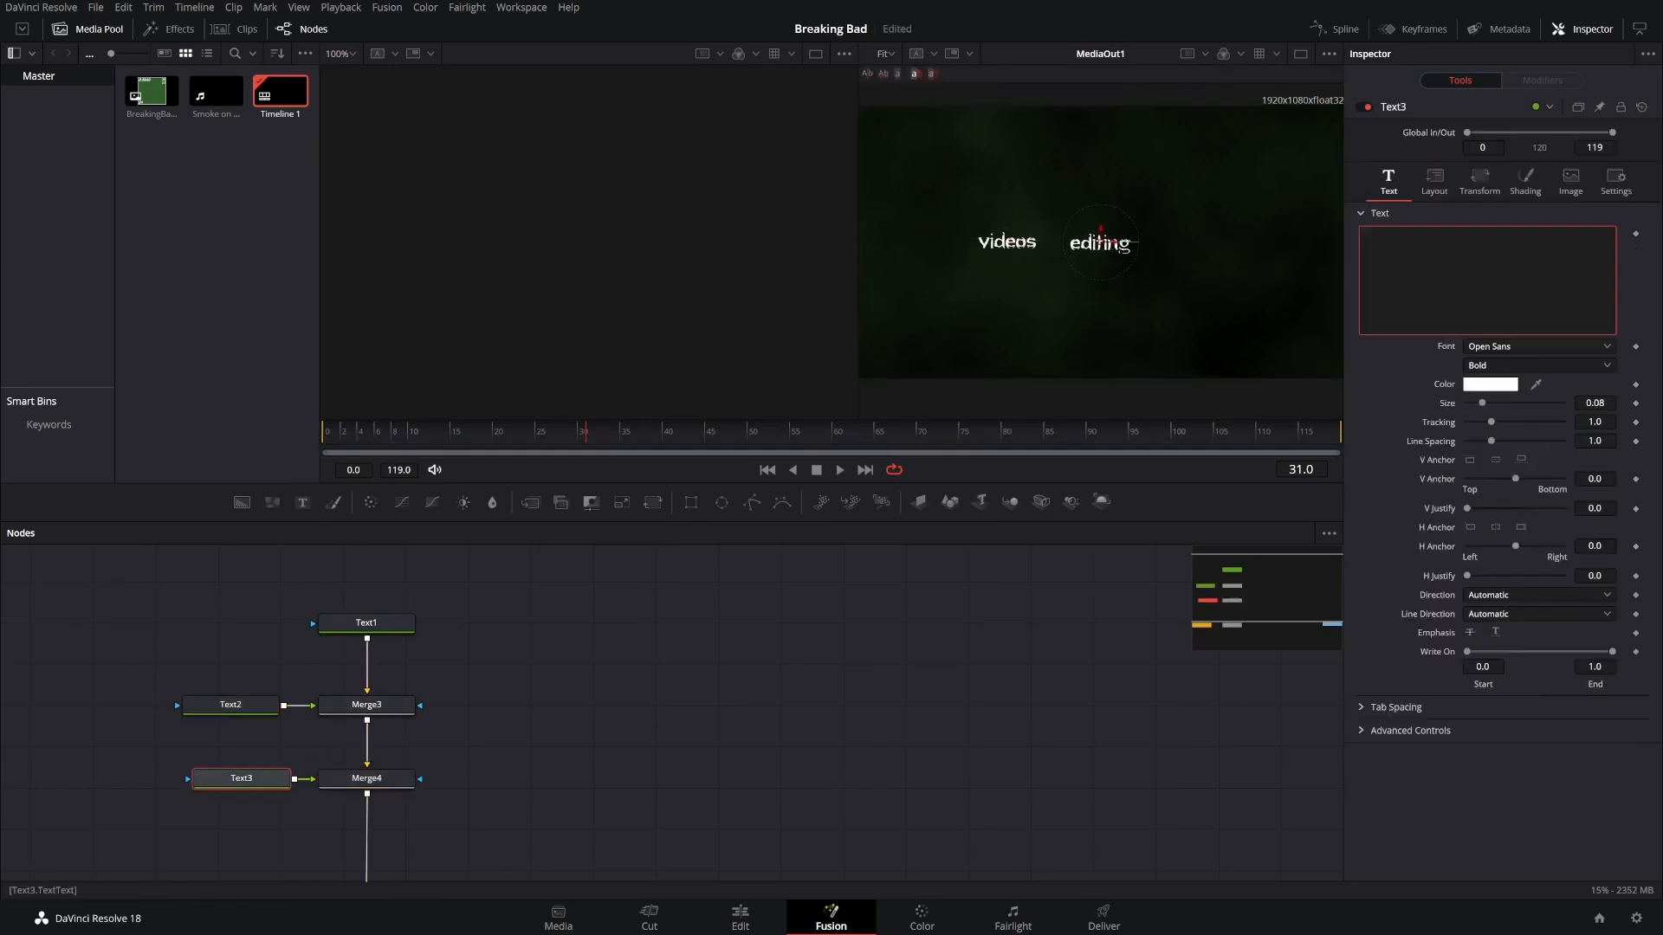
type("tutorials")
left_click(1505, 346)
key("h")
left_click(1515, 420)
left_click_drag(1100, 242, 1180, 242)
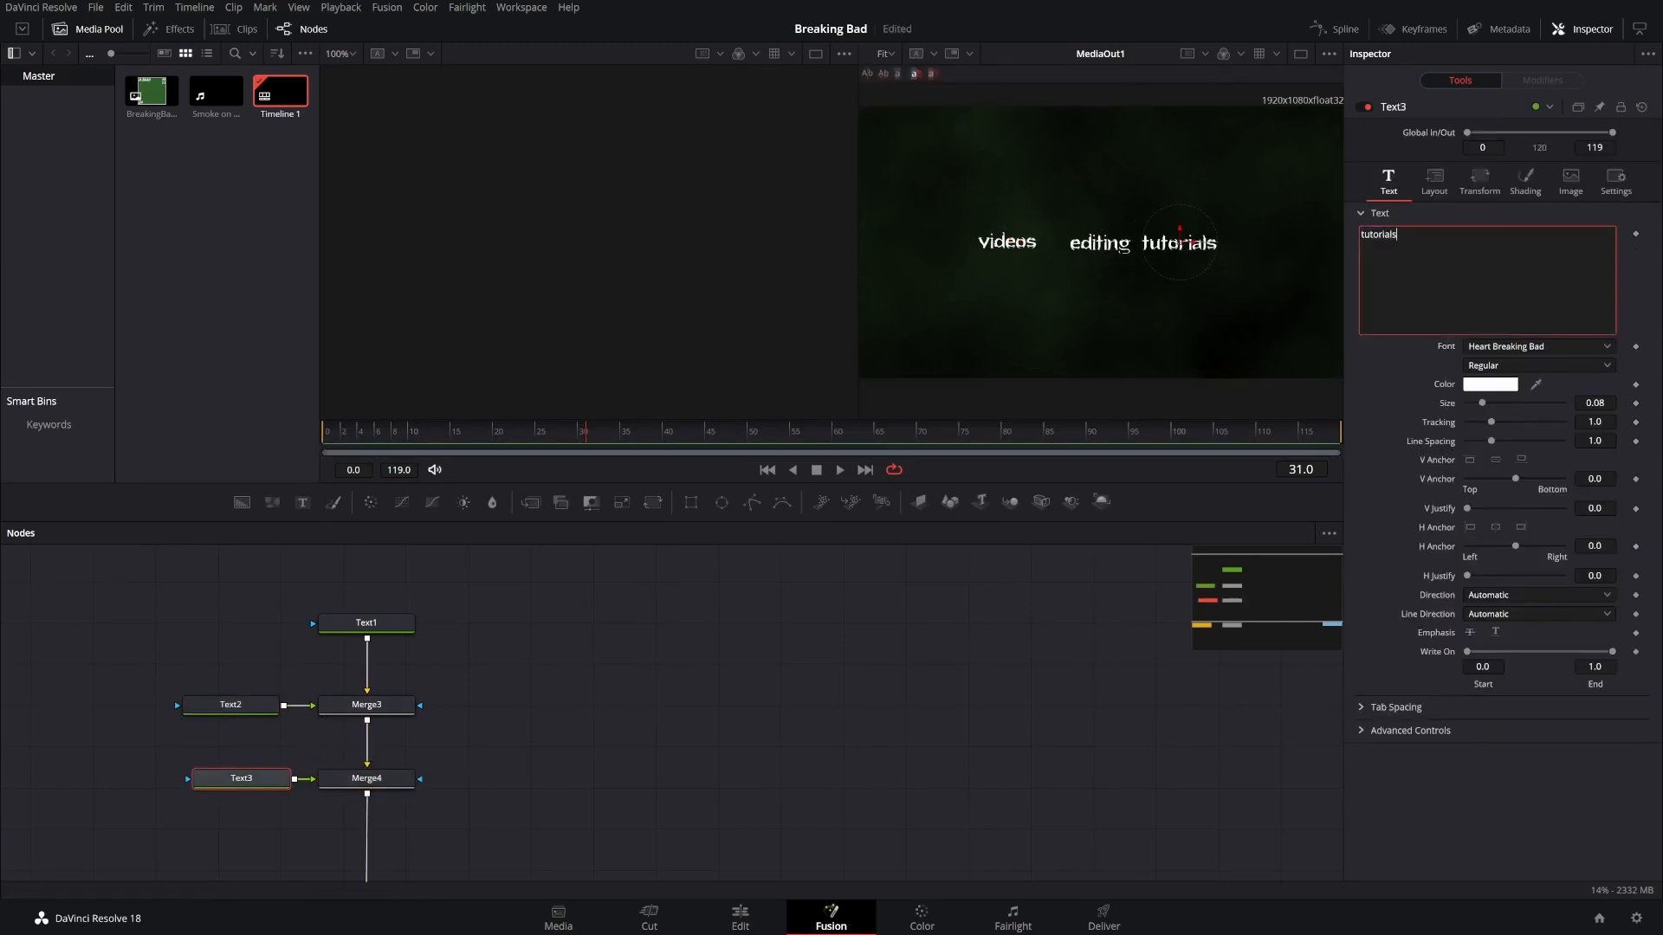
Merge a Text+ node after Merge4 reading "tips and tricks" in Heart Breaking Bad, placed above "editing"
left_click_drag(920, 878, 164, 598)
left_click_drag(215, 710, 208, 623)
left_click_drag(303, 503, 229, 773)
left_click_drag(281, 774, 363, 716)
left_click(1486, 279)
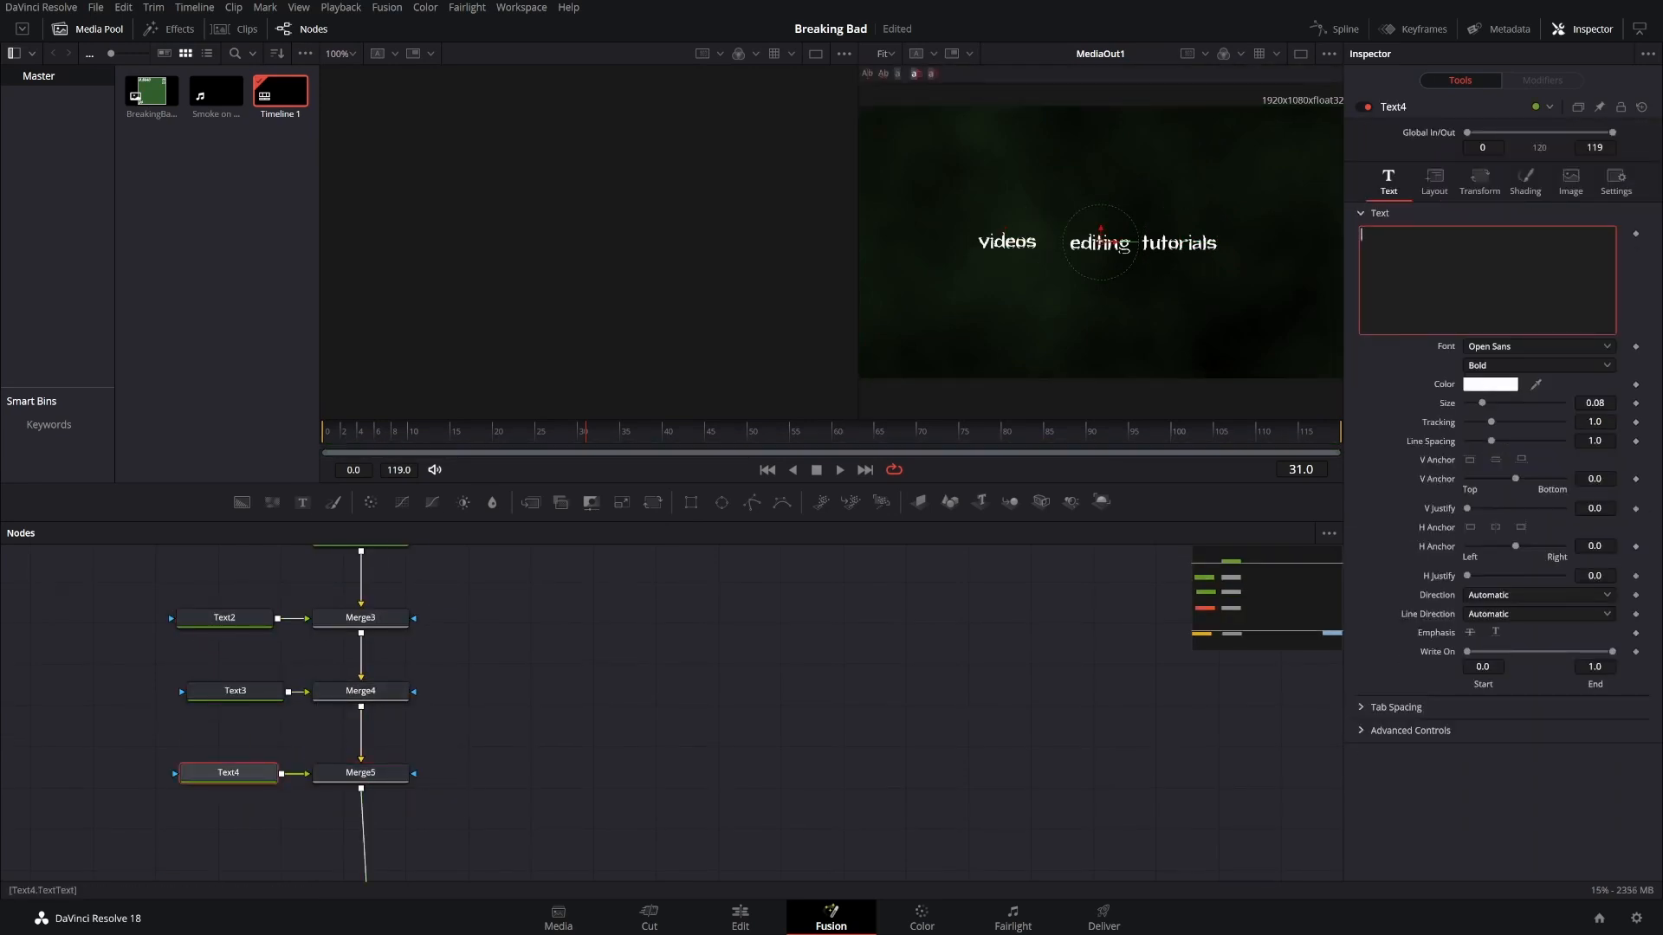
type("tips and tricks")
left_click(1505, 347)
key("h")
left_click(1515, 421)
left_click_drag(1101, 242, 1096, 193)
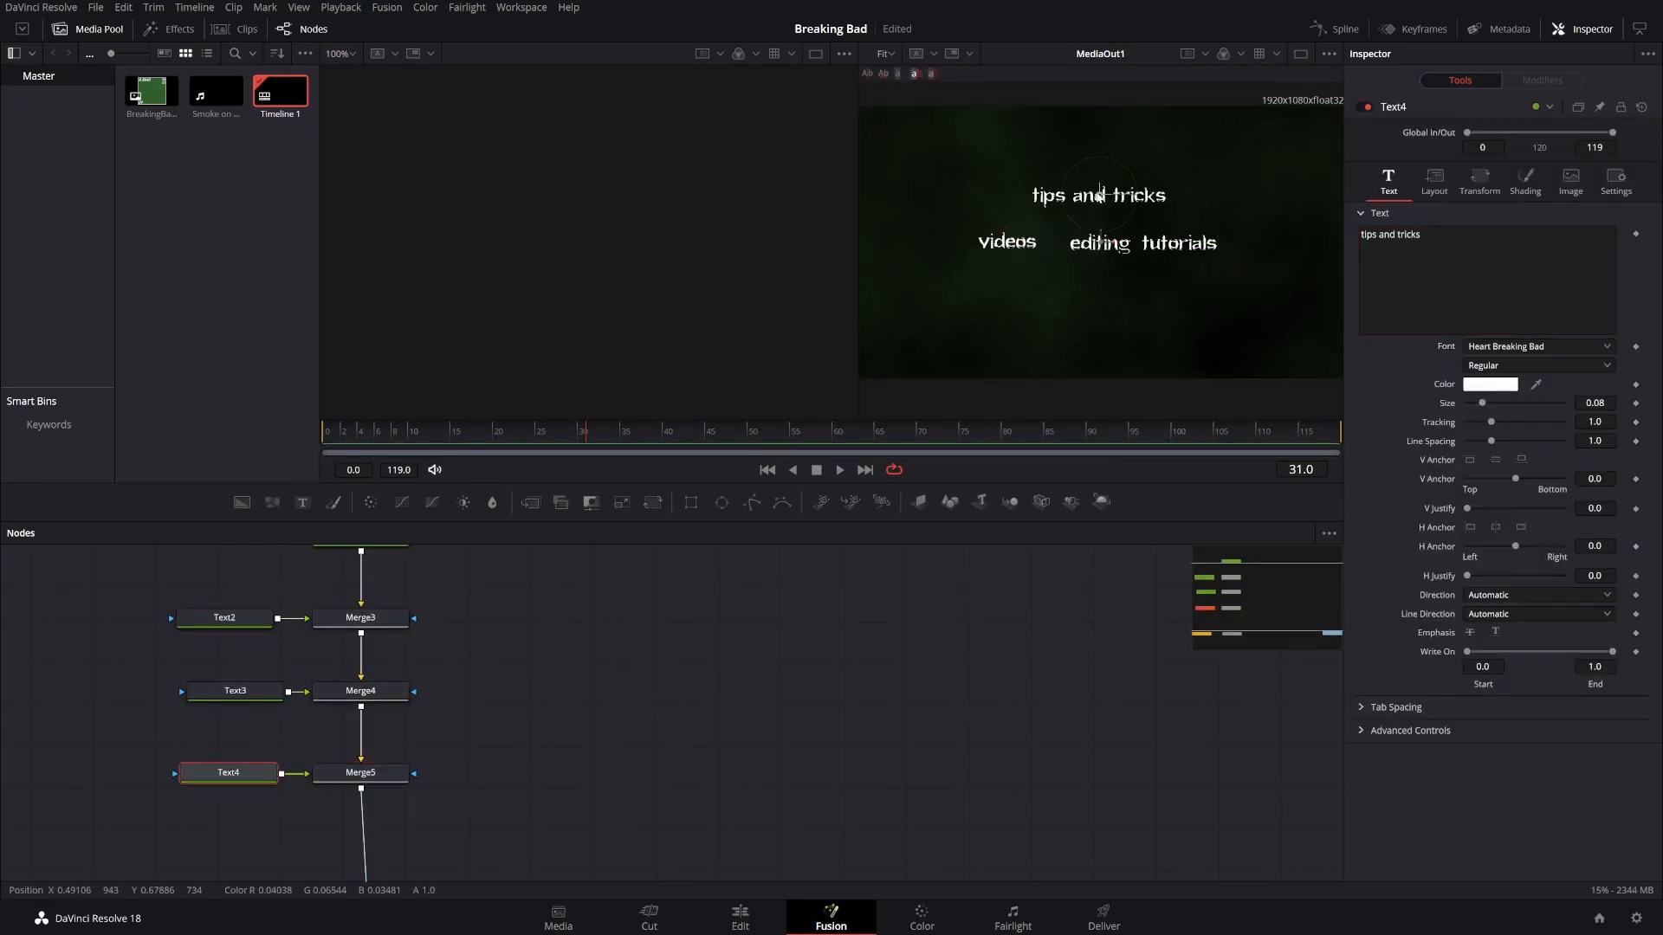
Merge a Text+ node after Merge5 reading "fusion" in Heart Breaking Bad, placed left of "tips and tricks"
mouse_move(303, 503)
left_mouse_down()
mouse_move(224, 834)
mouse_move(363, 830)
left_mouse_up()
left_click(1487, 280)
type("fusion")
left_click(1505, 347)
key("h")
left_click(1512, 423)
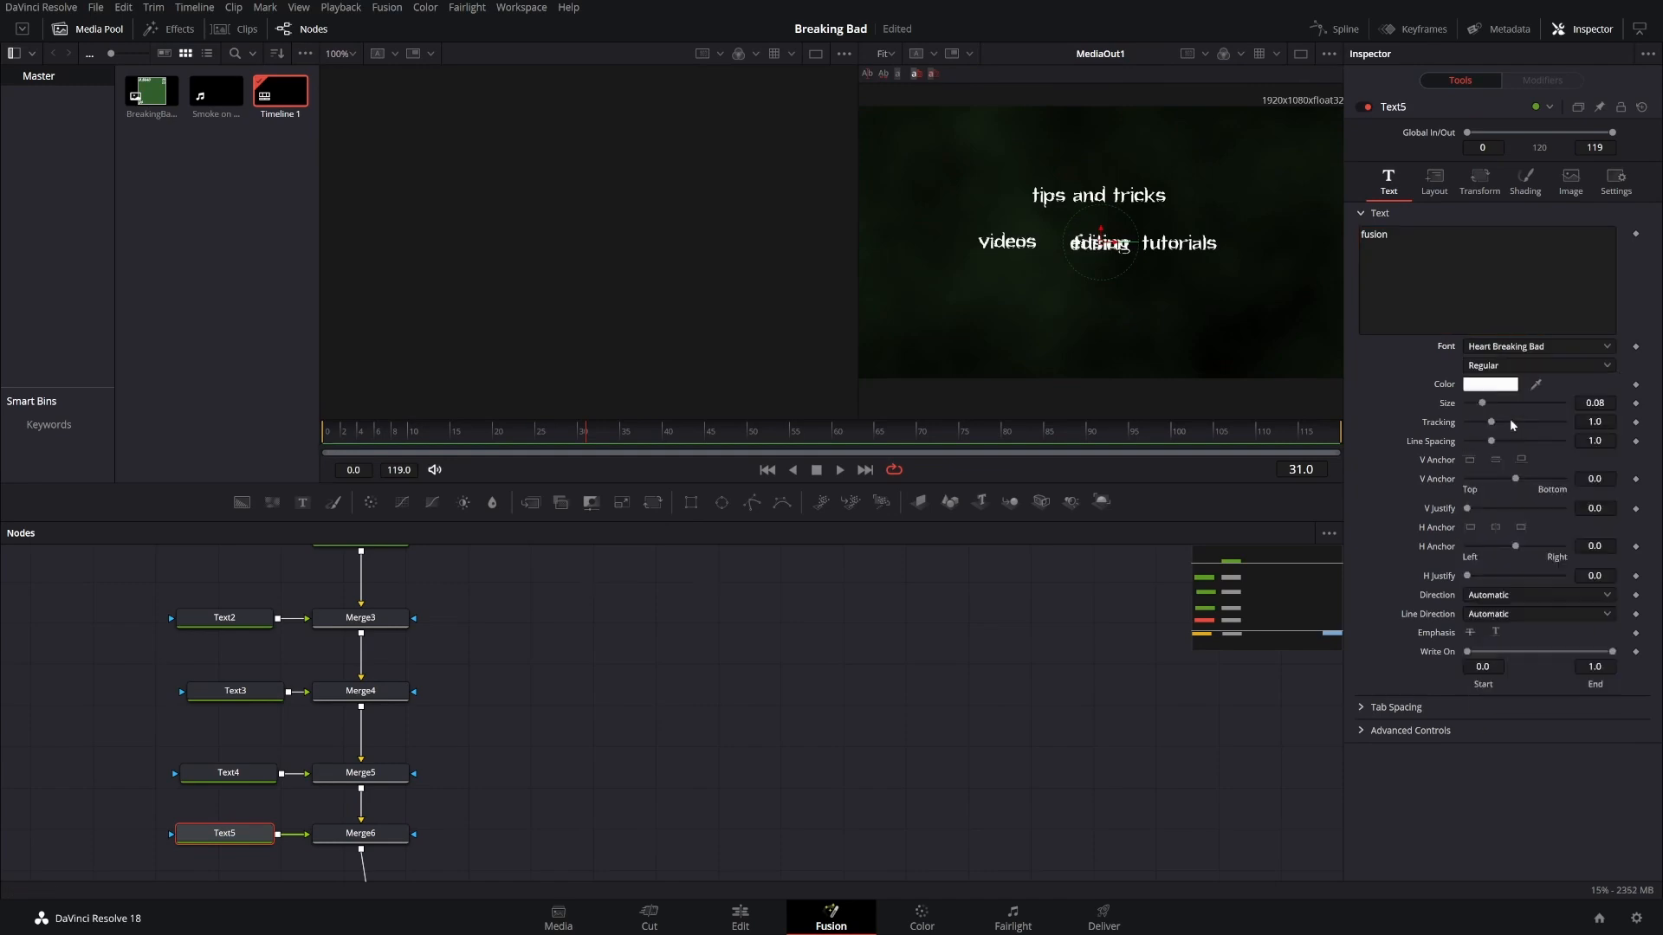
left_click_drag(1101, 241, 985, 191)
Merge a Text+ node after Merge6 reading "vfx" in Heart Breaking Bad, placed below "videos"
scroll(467, 736, "down", 2)
left_click_drag(467, 779, 139, 571)
left_click_drag(334, 599, 325, 417)
scroll(352, 677, "down", 3)
left_click_drag(302, 502, 213, 614)
left_click_drag(267, 617, 355, 580)
left_click(213, 615)
left_click(1487, 279)
type("vfx")
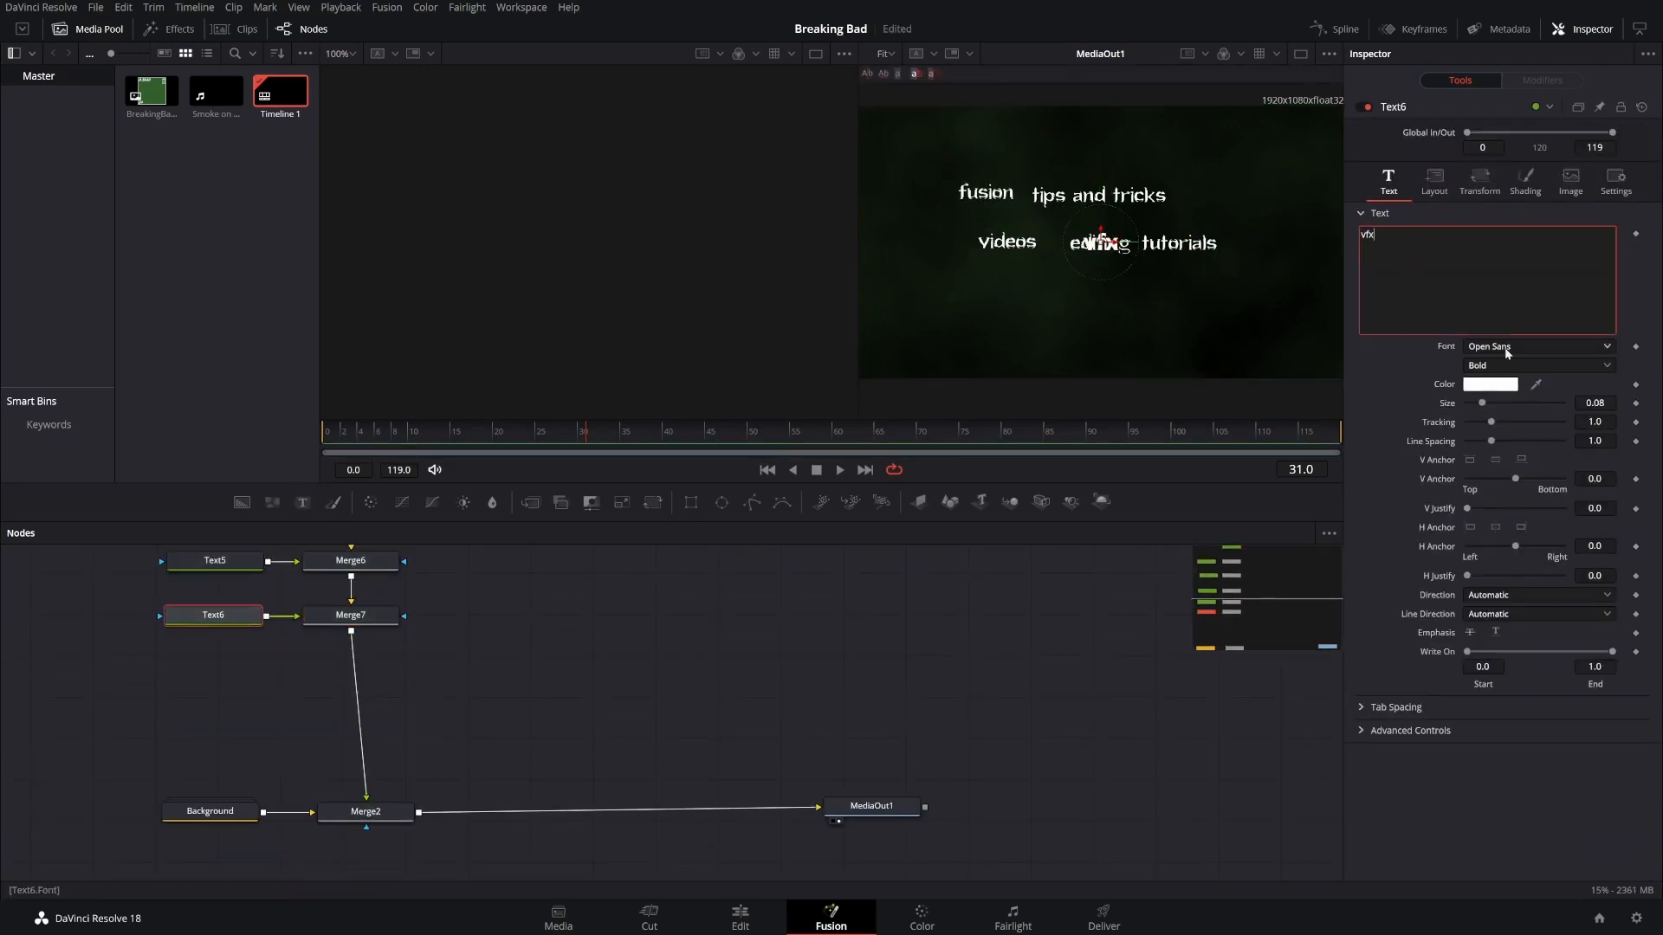
left_click_drag(1101, 242, 1000, 282)
Merge a Text+ node after Merge7 reading "coffee" in Heart Breaking Bad, placed below "editing"
left_click_drag(302, 503, 207, 665)
left_click_drag(260, 667, 351, 631)
left_click(206, 666)
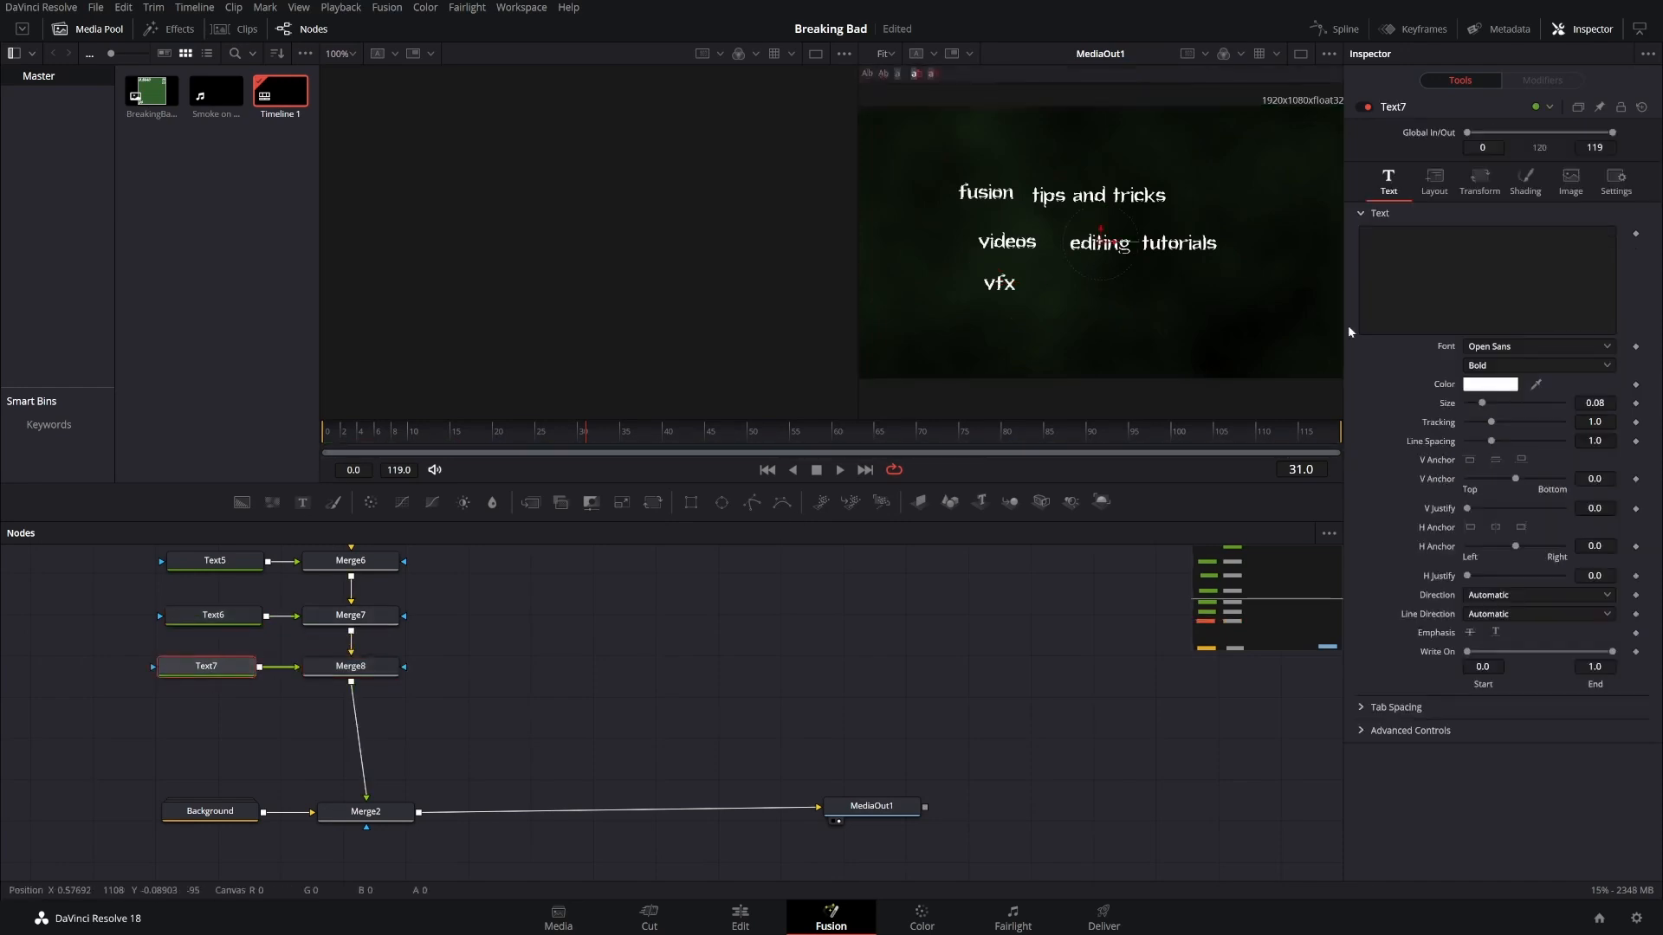
left_click(1464, 282)
type("coffee")
left_click(1499, 348)
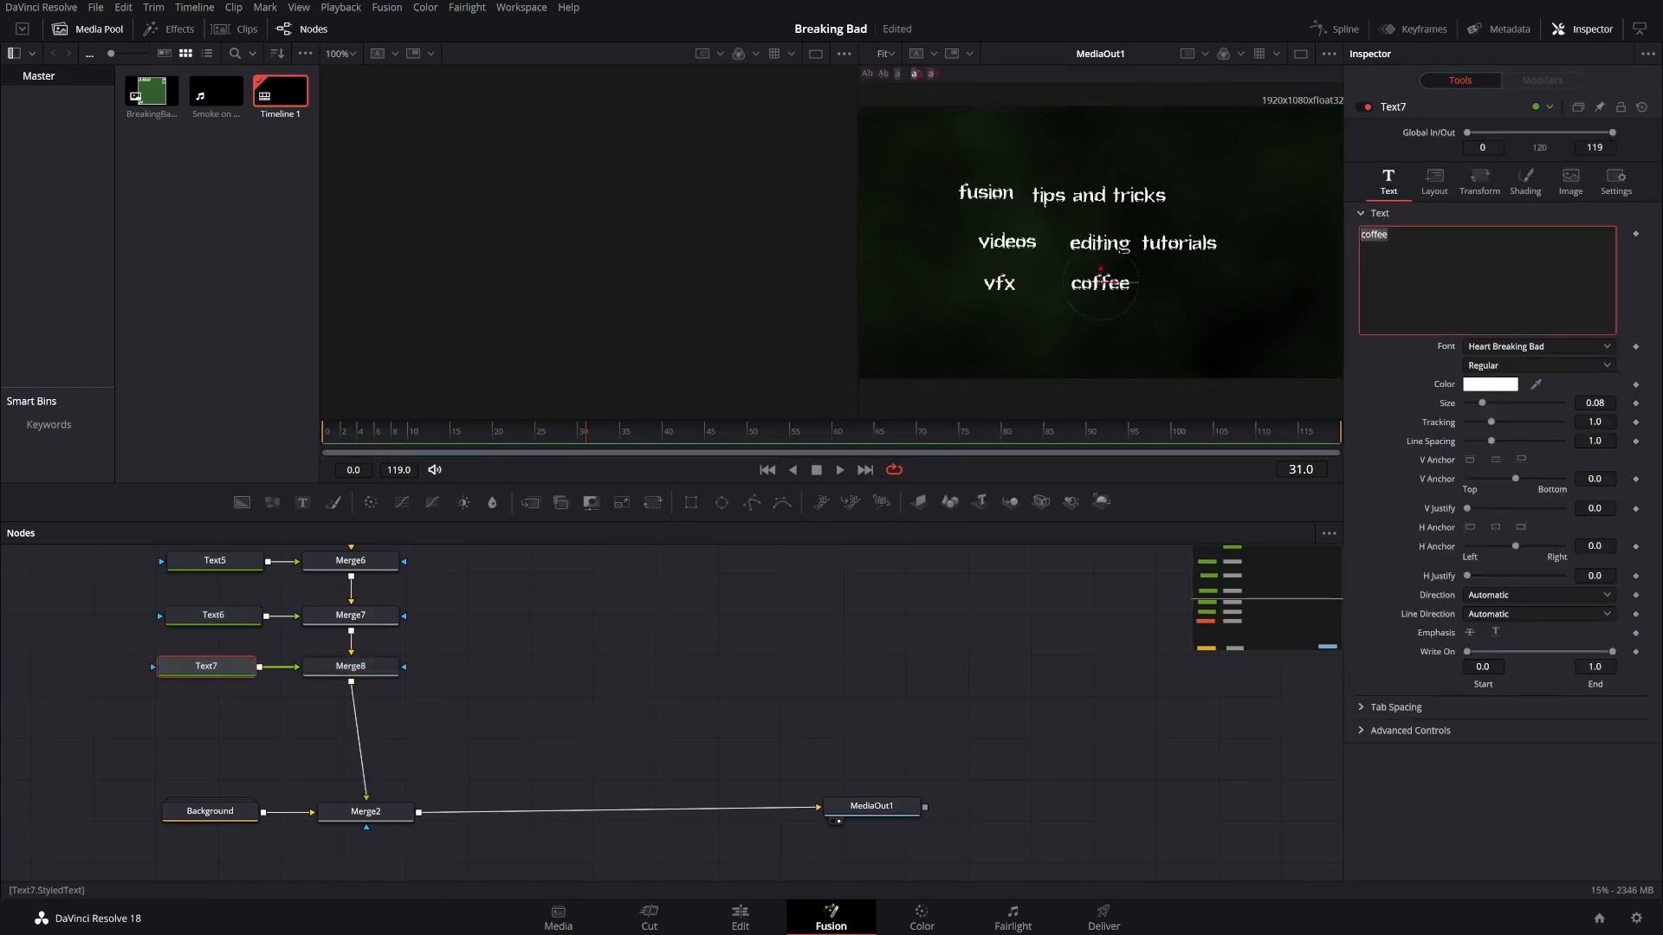
key("alt+Tab")
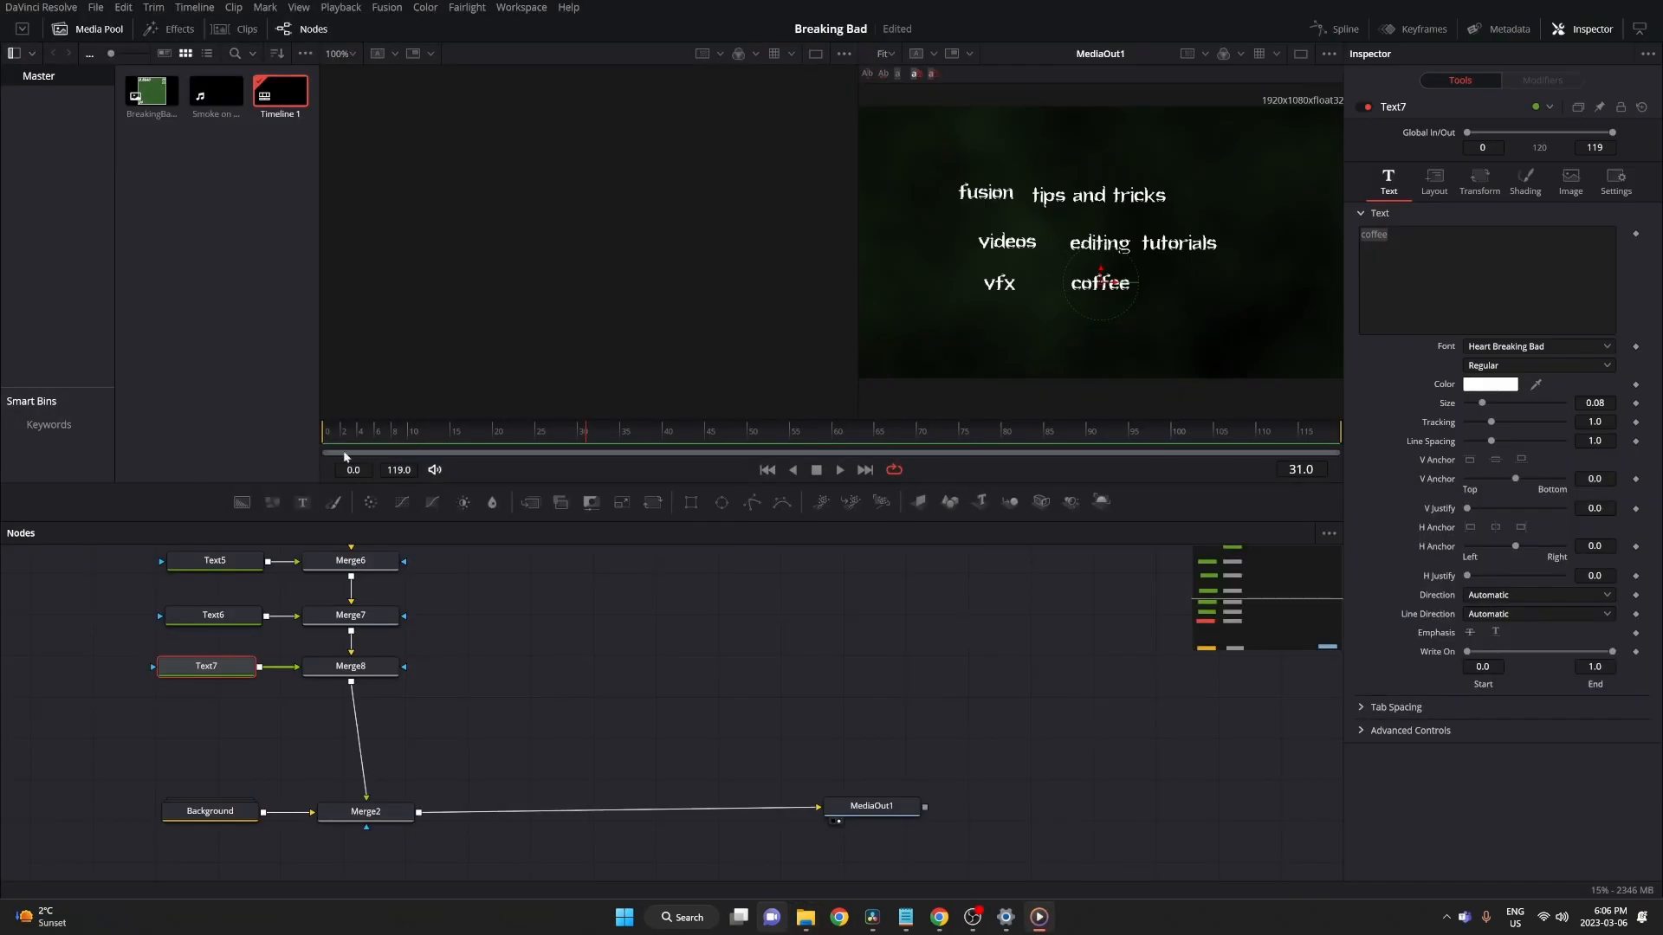
Merge a Text+ node after Merge8 reading "nodes" in Heart Breaking Bad, placed right of "tips and tricks"
left_click(208, 718)
left_click(302, 503)
left_click_drag(261, 719, 350, 683)
left_click(208, 718)
left_click(1487, 279)
type("nodes")
left_click(1539, 347)
left_click_drag(1101, 243, 1202, 195)
Merge another Text+ node below Text8 reading "transitions" in Heart Breaking Bad, placed right of "coffee"
left_click(213, 769)
left_click(302, 502)
left_click_drag(266, 770, 351, 735)
left_click(1487, 280)
type("transitions")
left_click(1551, 347)
left_click_drag(1106, 249, 1196, 289)
Merge a Text+ node after Merge4 reading "resolve" in Heart Breaking Bad, placed above "tips and tricks"
scroll(351, 693, "up", 5)
left_click_drag(302, 502, 350, 707)
left_click(1487, 280)
type("resolve")
left_click(1508, 346)
type("he")
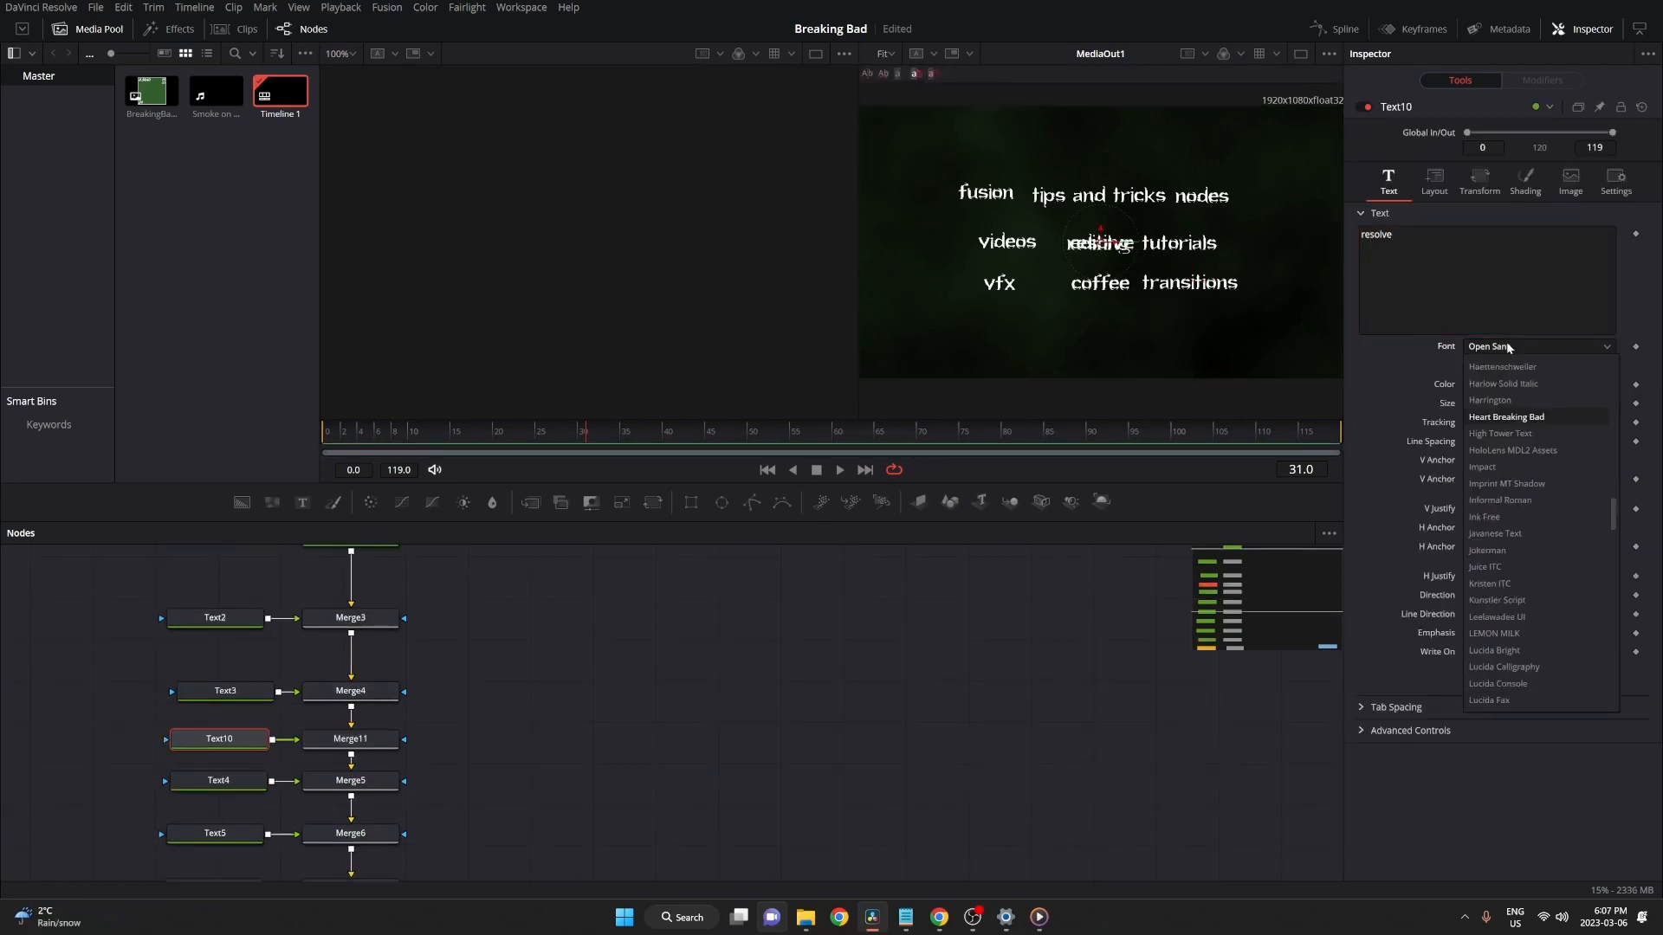
key("Return")
left_click_drag(1101, 231, 1101, 157)
Recolour the "editing" text to a darkened shade of the pale yellow-green #e5ffa9 and copy the resulting HTML colour code
scroll(369, 673, "up", 3)
left_click(369, 674)
left_click(1490, 385)
left_click(951, 433)
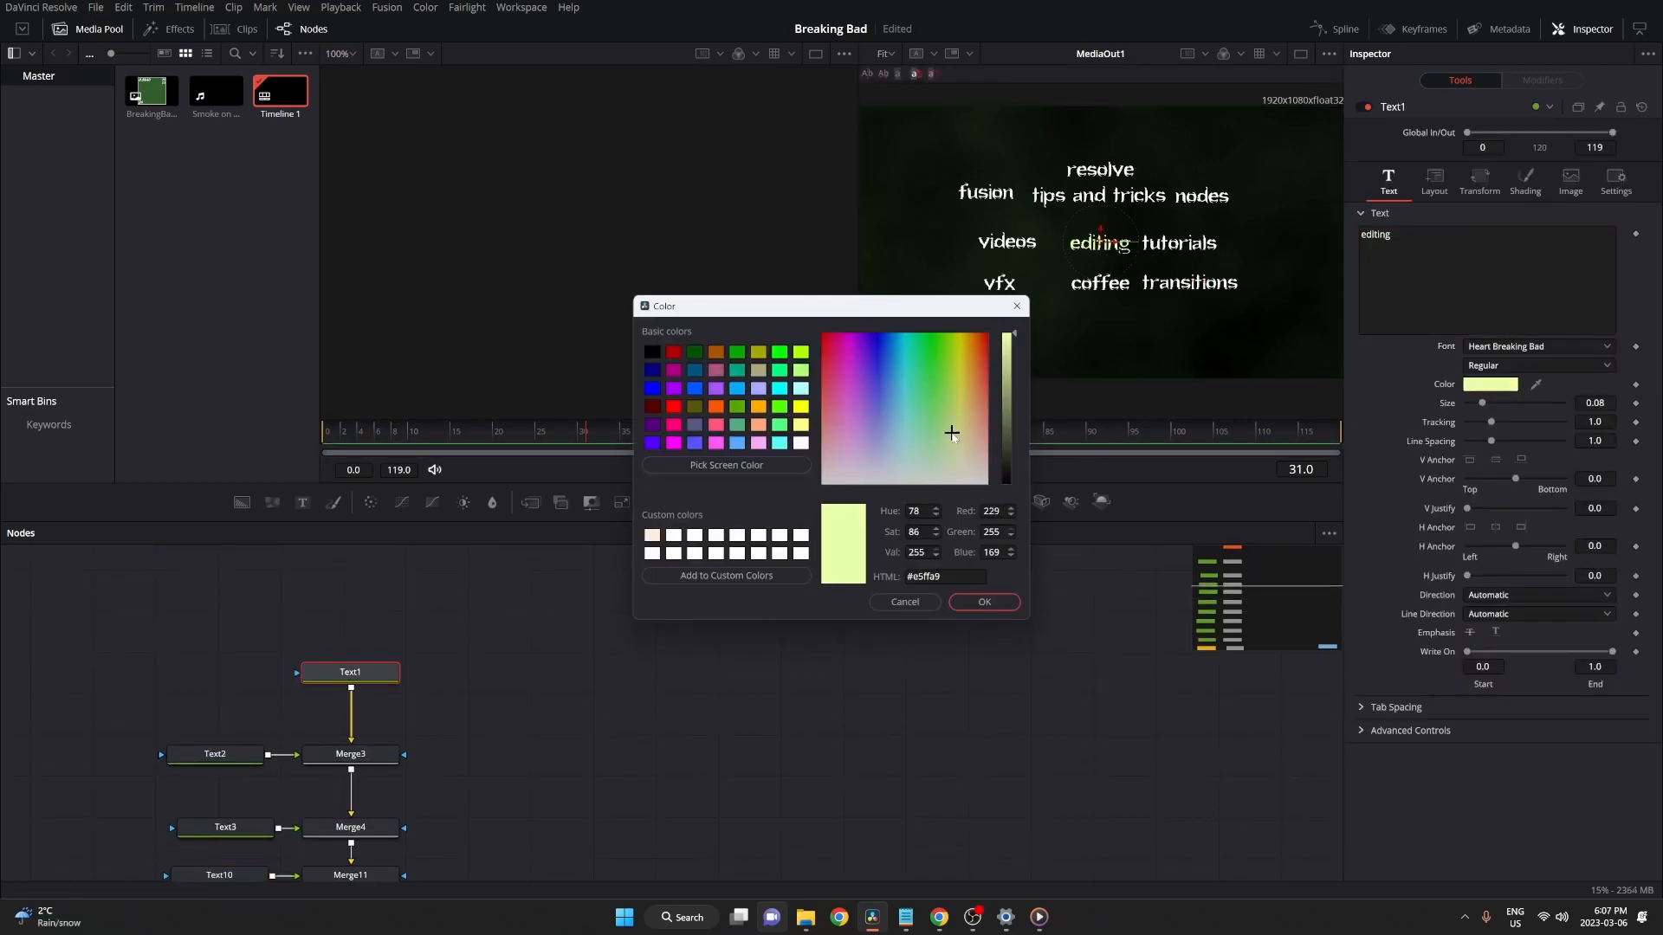
left_click_drag(1007, 336, 1008, 416)
double_click(923, 576)
key("ctrl+c")
left_click(970, 604)
Apply the copied olive-green colour code to the "videos" and "tutorials" texts
left_click(215, 754)
left_click(1489, 385)
double_click(923, 577)
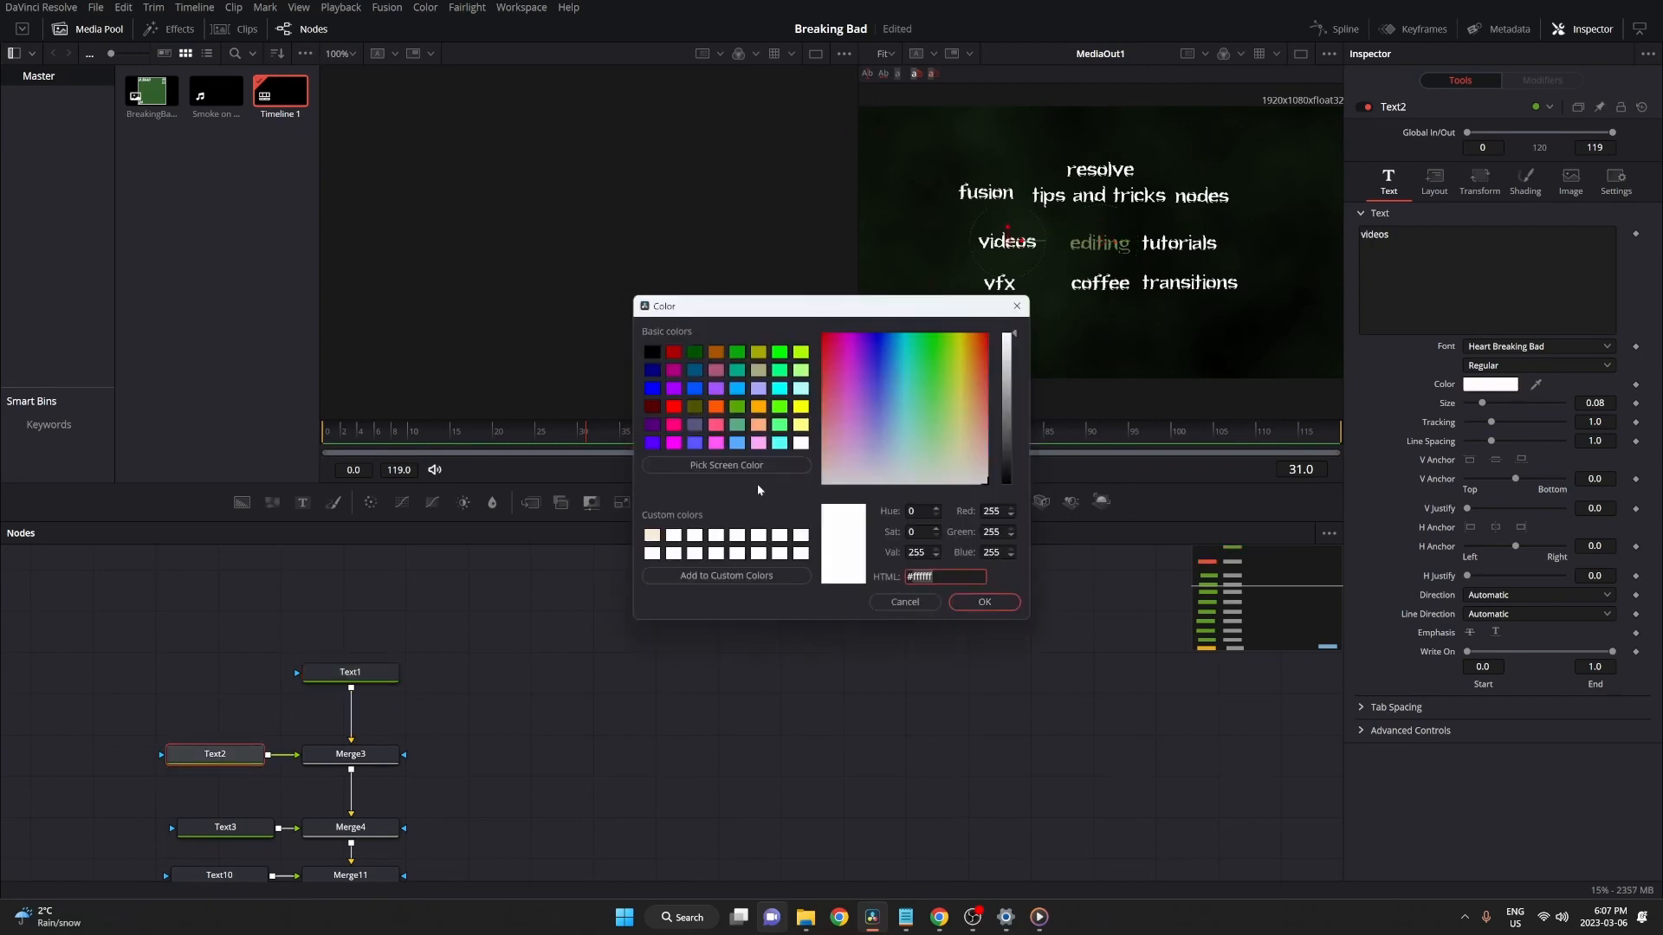
key("ctrl+v")
left_click(961, 604)
left_click(226, 828)
left_click(1490, 384)
double_click(923, 577)
key("ctrl+v")
left_click(970, 605)
Apply the copied olive-green colour code to the "resolve" and "tips and tricks" texts
scroll(225, 779, "down", 5)
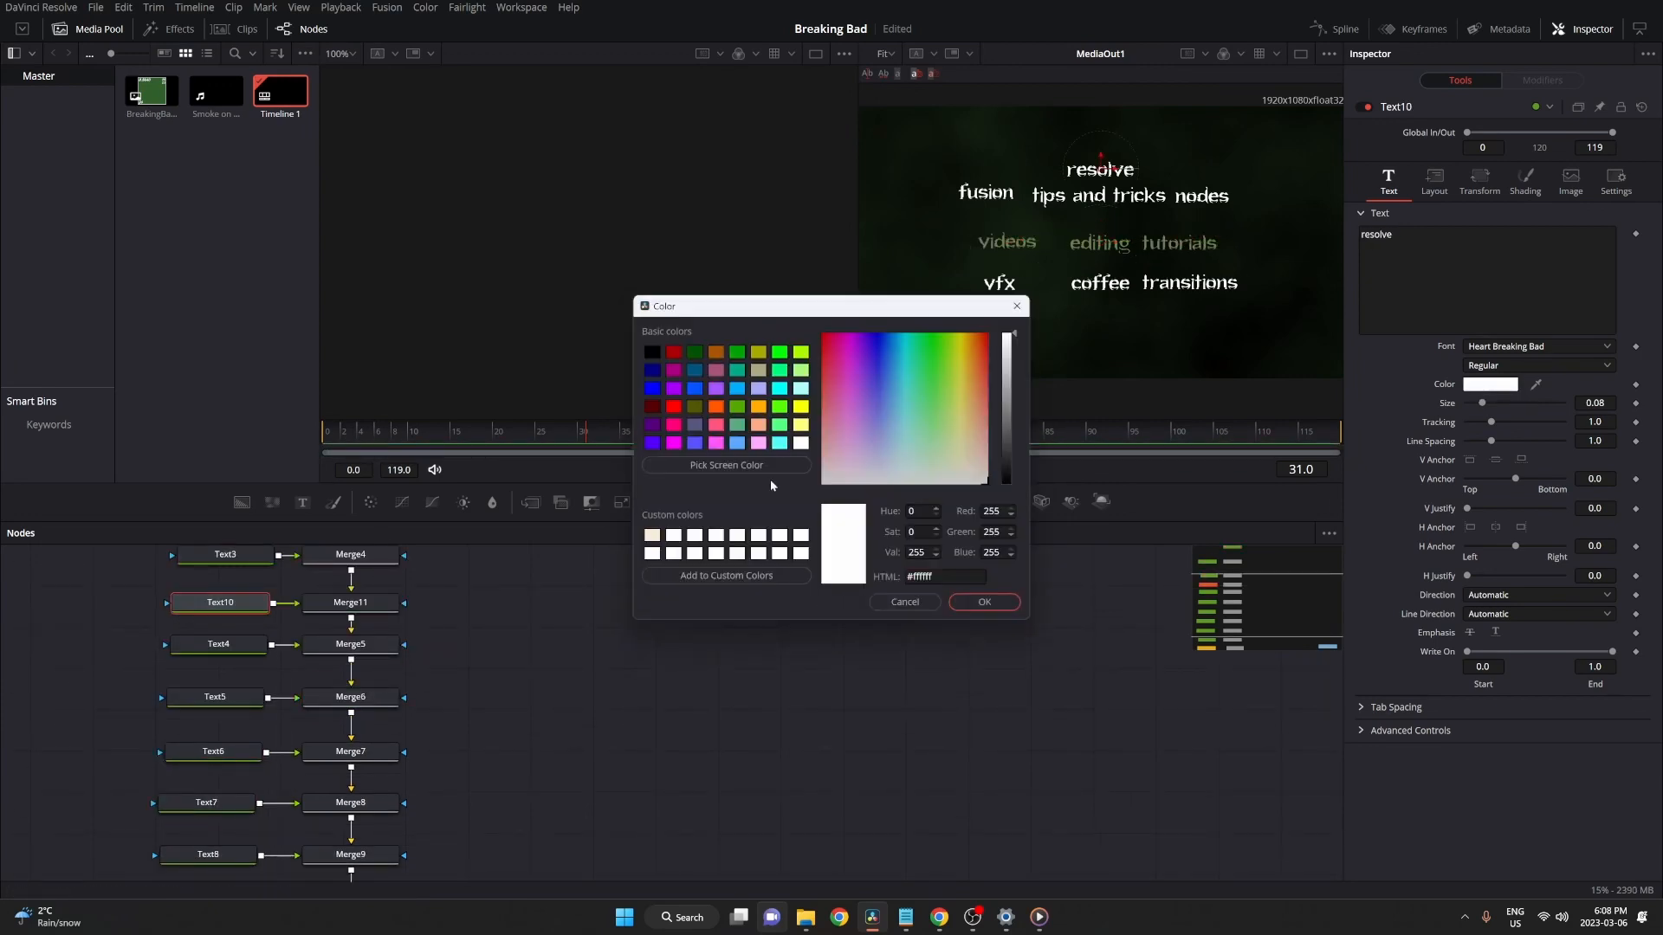
double_click(923, 577)
key("ctrl+v")
left_click(969, 604)
left_click(225, 644)
left_click(1490, 384)
double_click(923, 577)
key("ctrl+v")
left_click(970, 604)
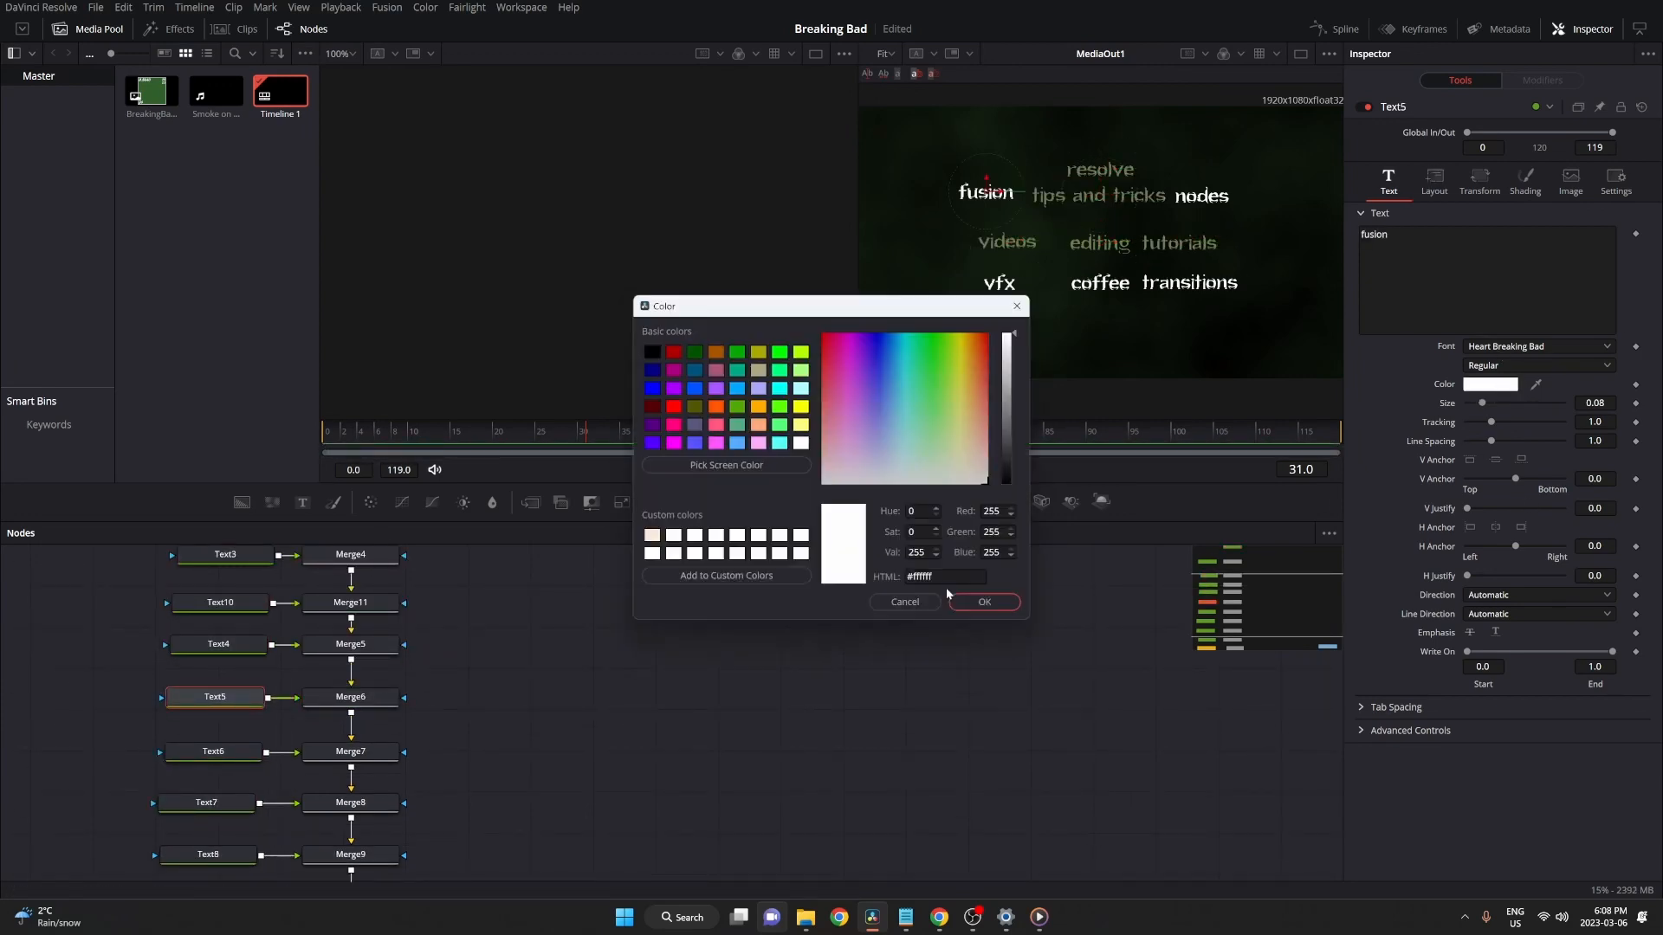
Apply the copied olive-green colour code to the "fusion", "vfx" and "coffee" texts
double_click(923, 577)
key("ctrl+v")
left_click(970, 603)
left_click(213, 751)
left_click(1490, 385)
double_click(923, 577)
key("ctrl+v")
left_click(969, 603)
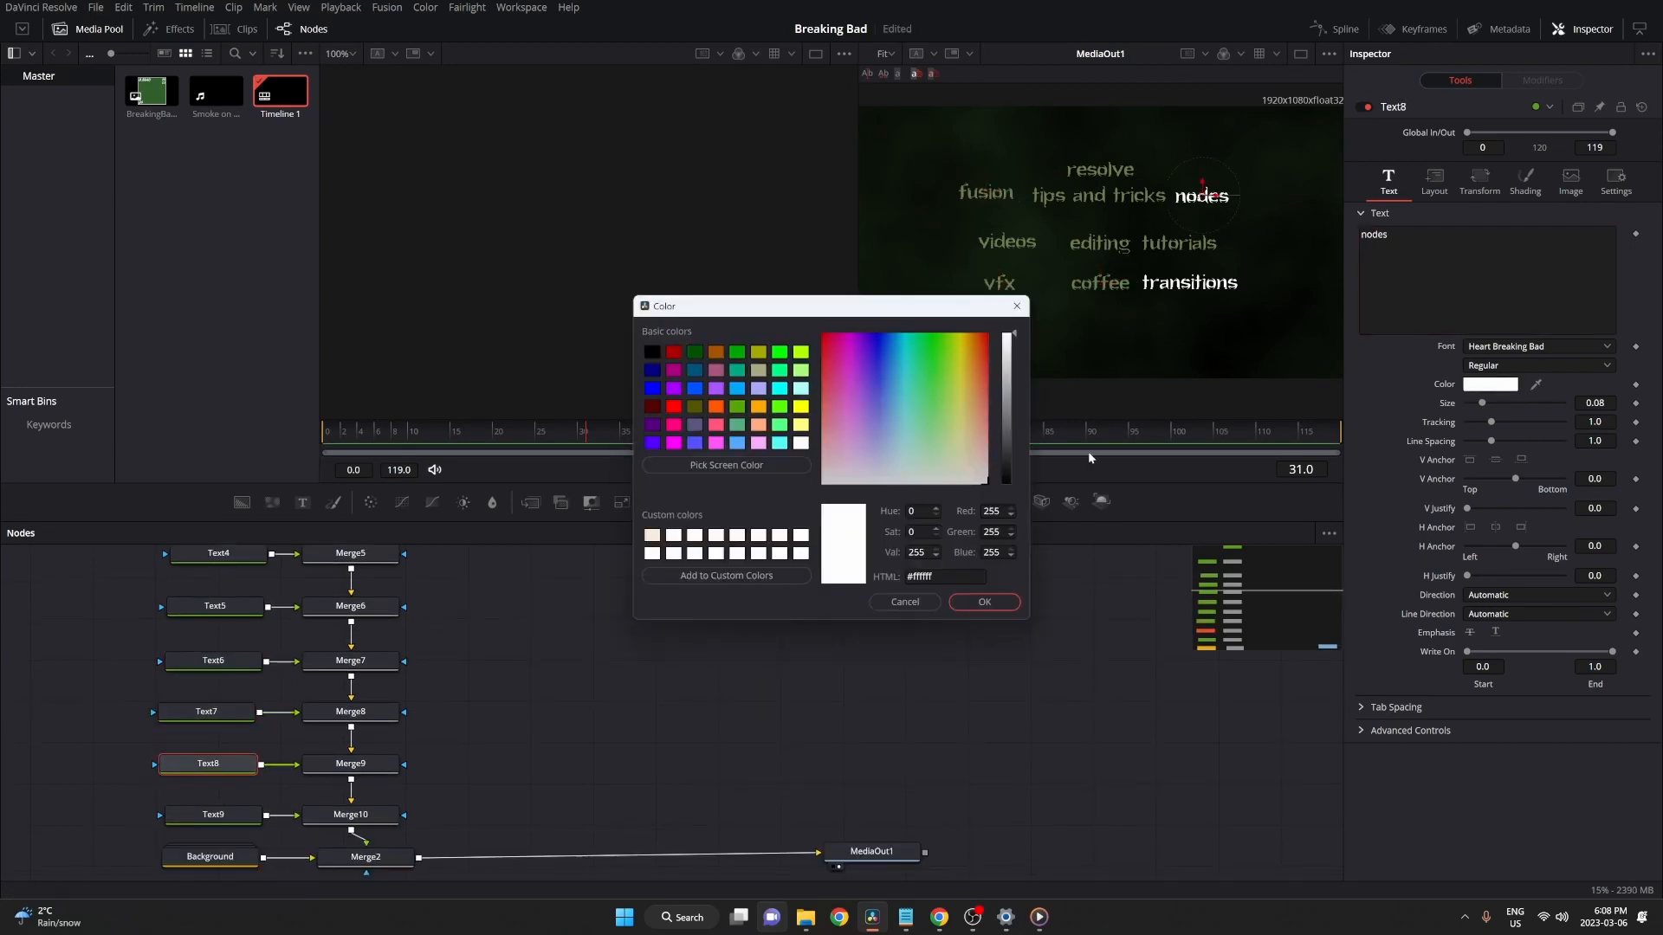
Apply the copied olive-green colour code to the "nodes" and "transitions" texts
double_click(923, 576)
key("ctrl+v")
left_click(963, 604)
scroll(363, 745, "down", 2)
left_click(217, 726)
left_click(1489, 385)
double_click(923, 577)
key("ctrl+v")
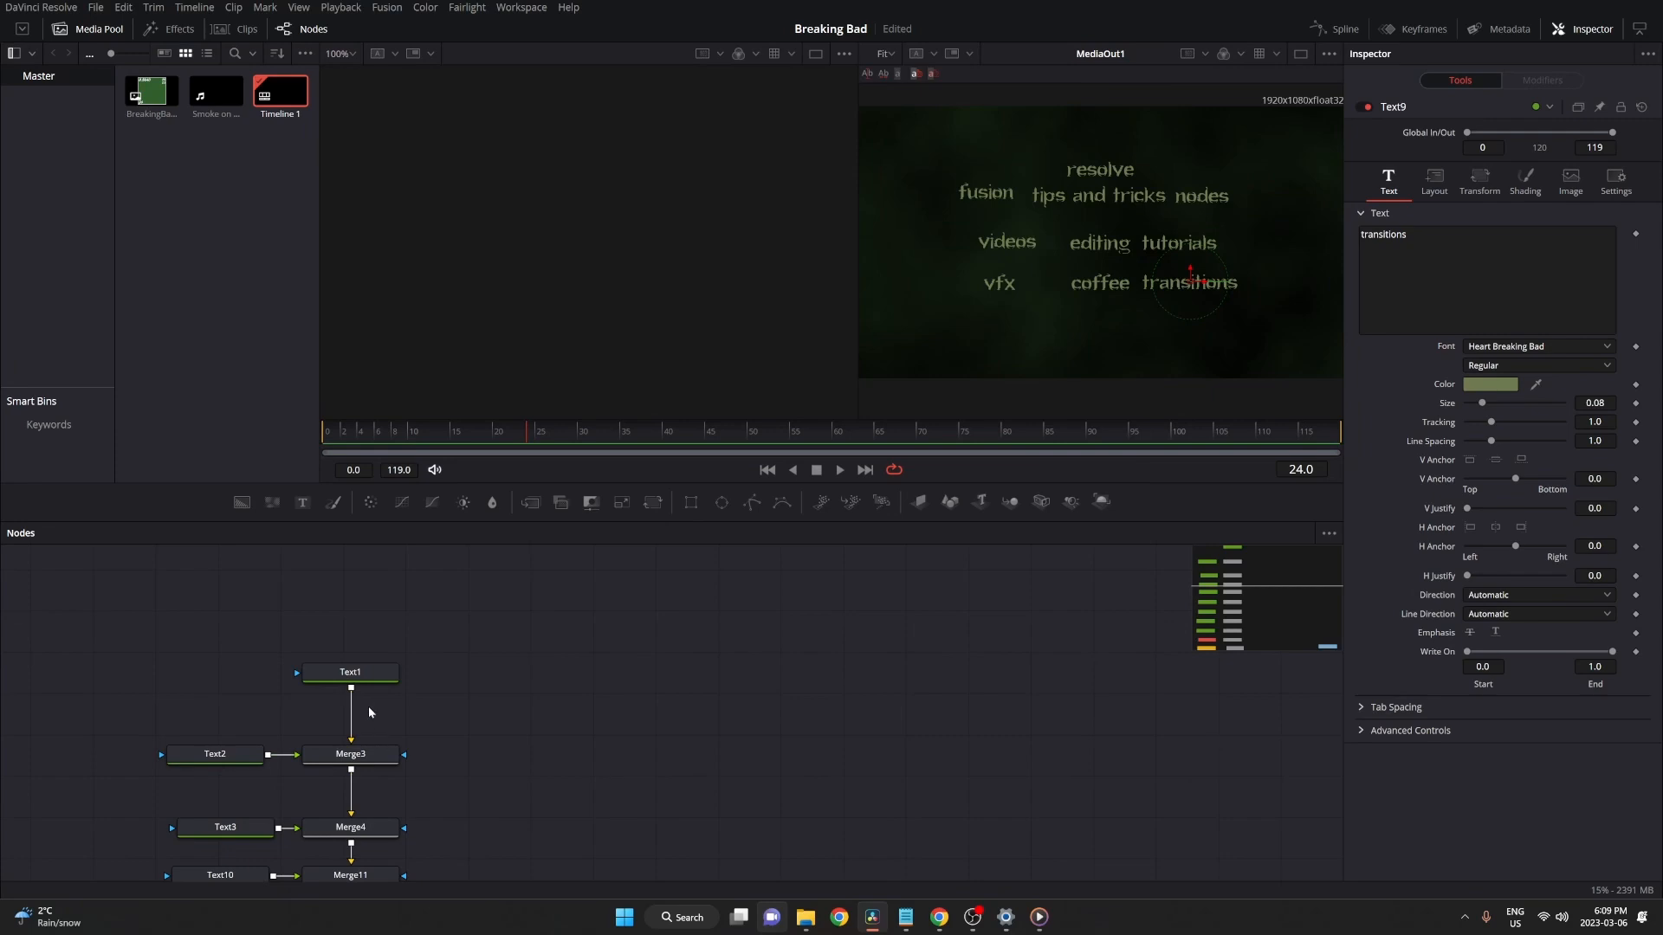
Bring the "editing" text closer by setting its layout Center Z to -0.31
left_click(367, 677)
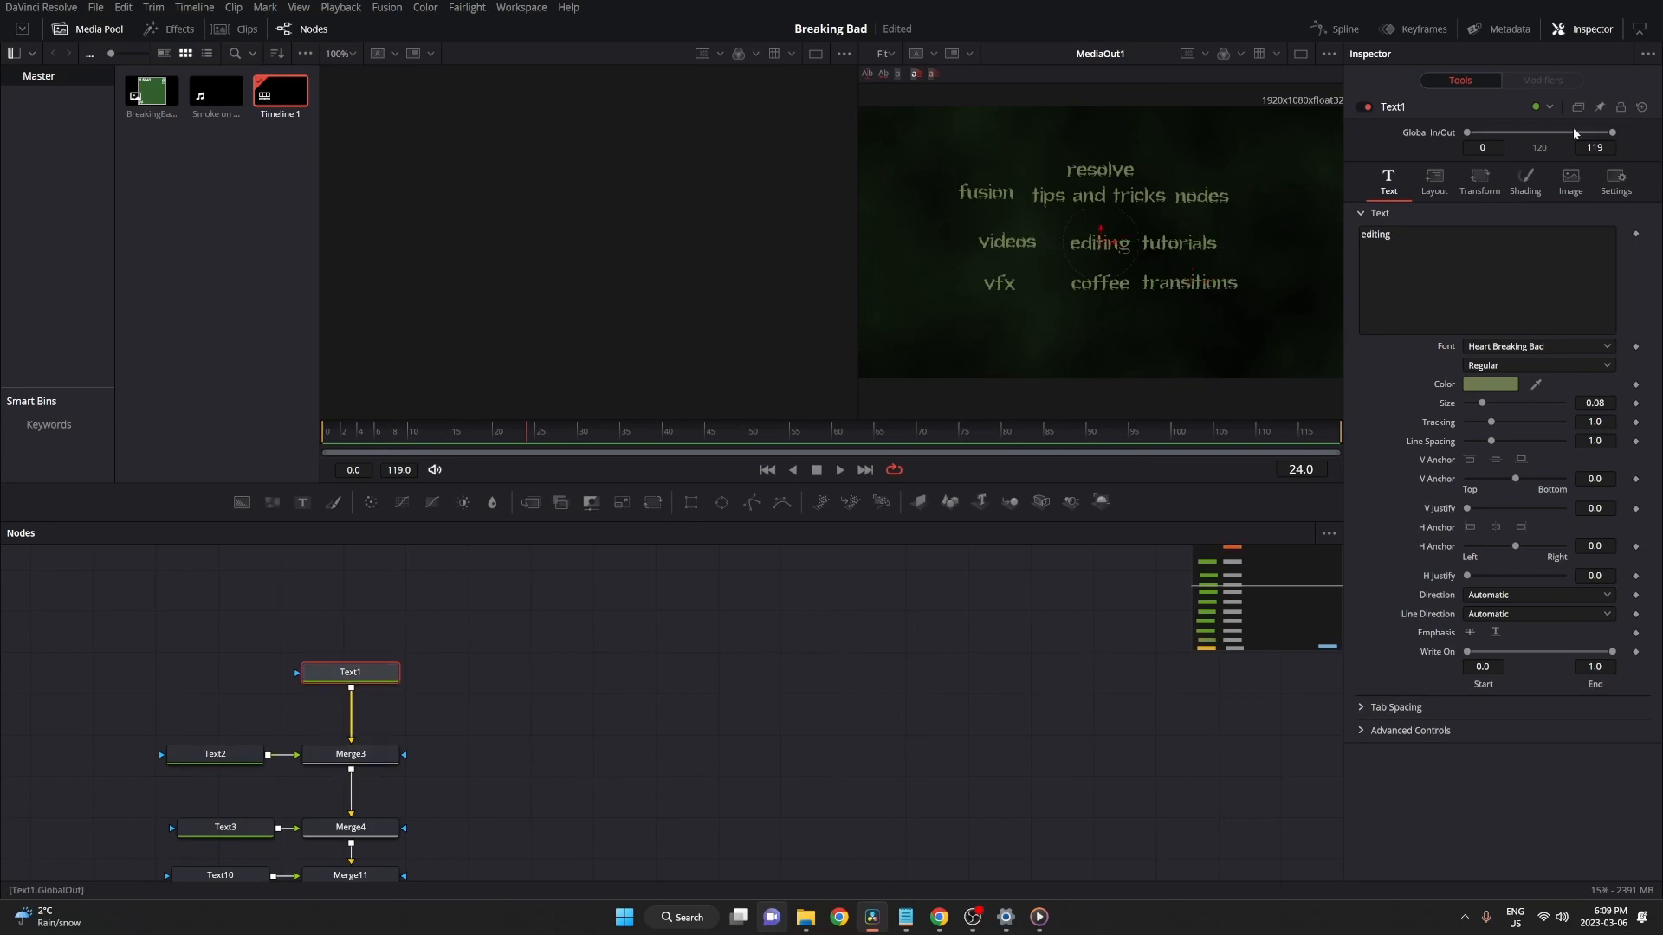
left_click(1432, 180)
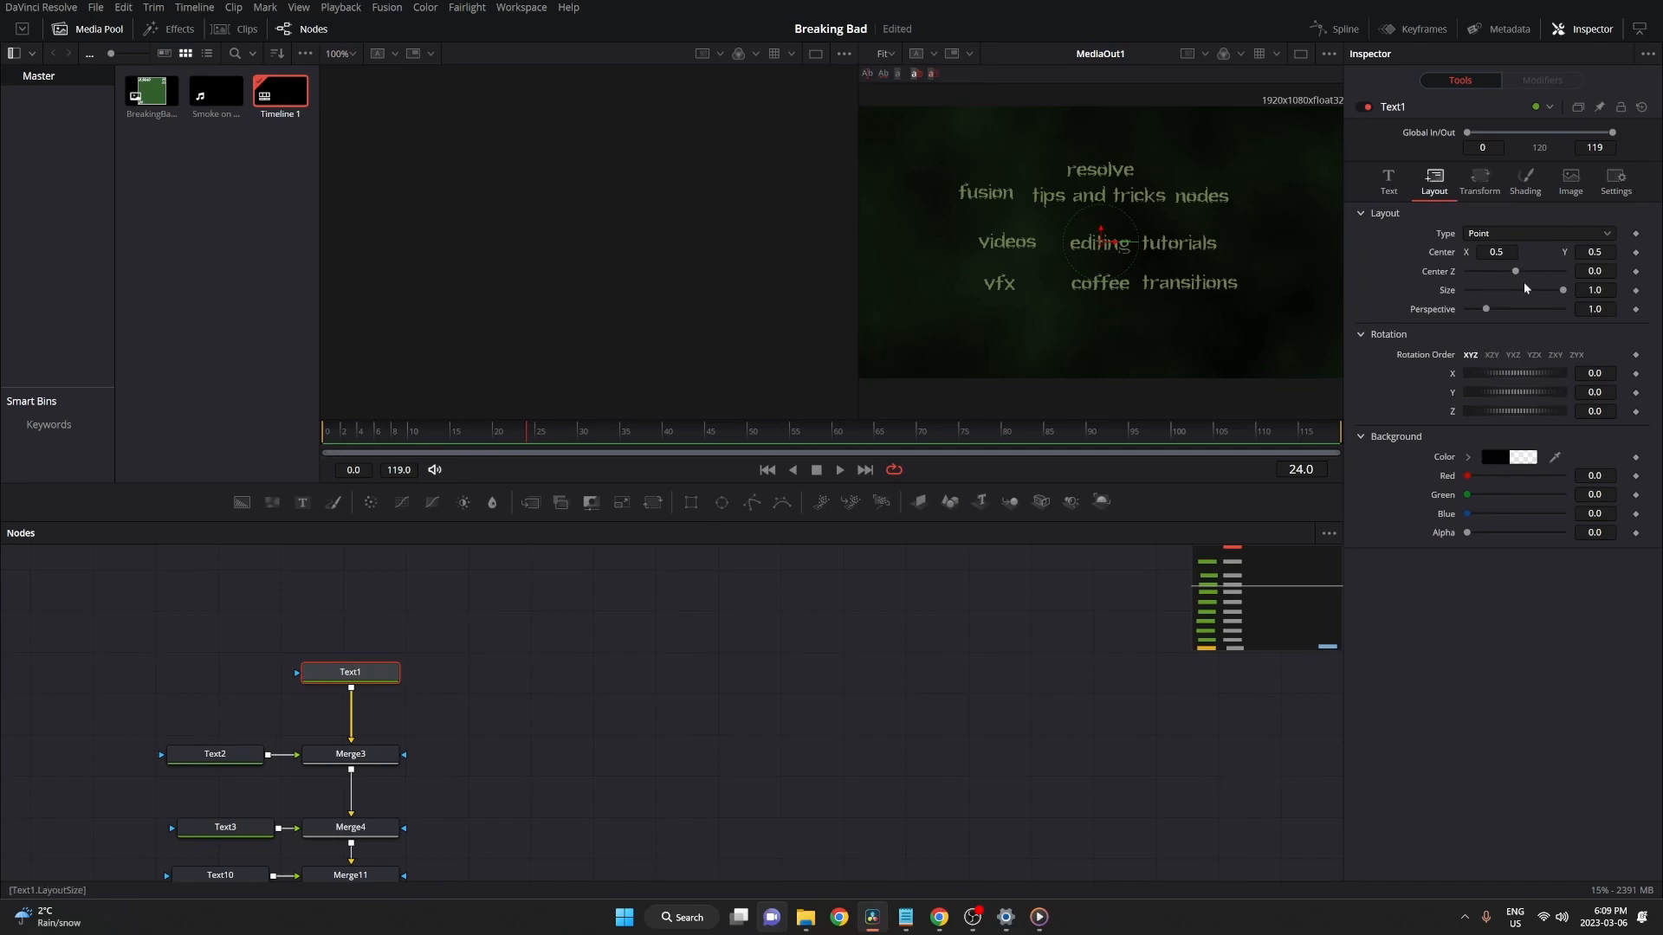
left_click_drag(1522, 280, 1512, 278)
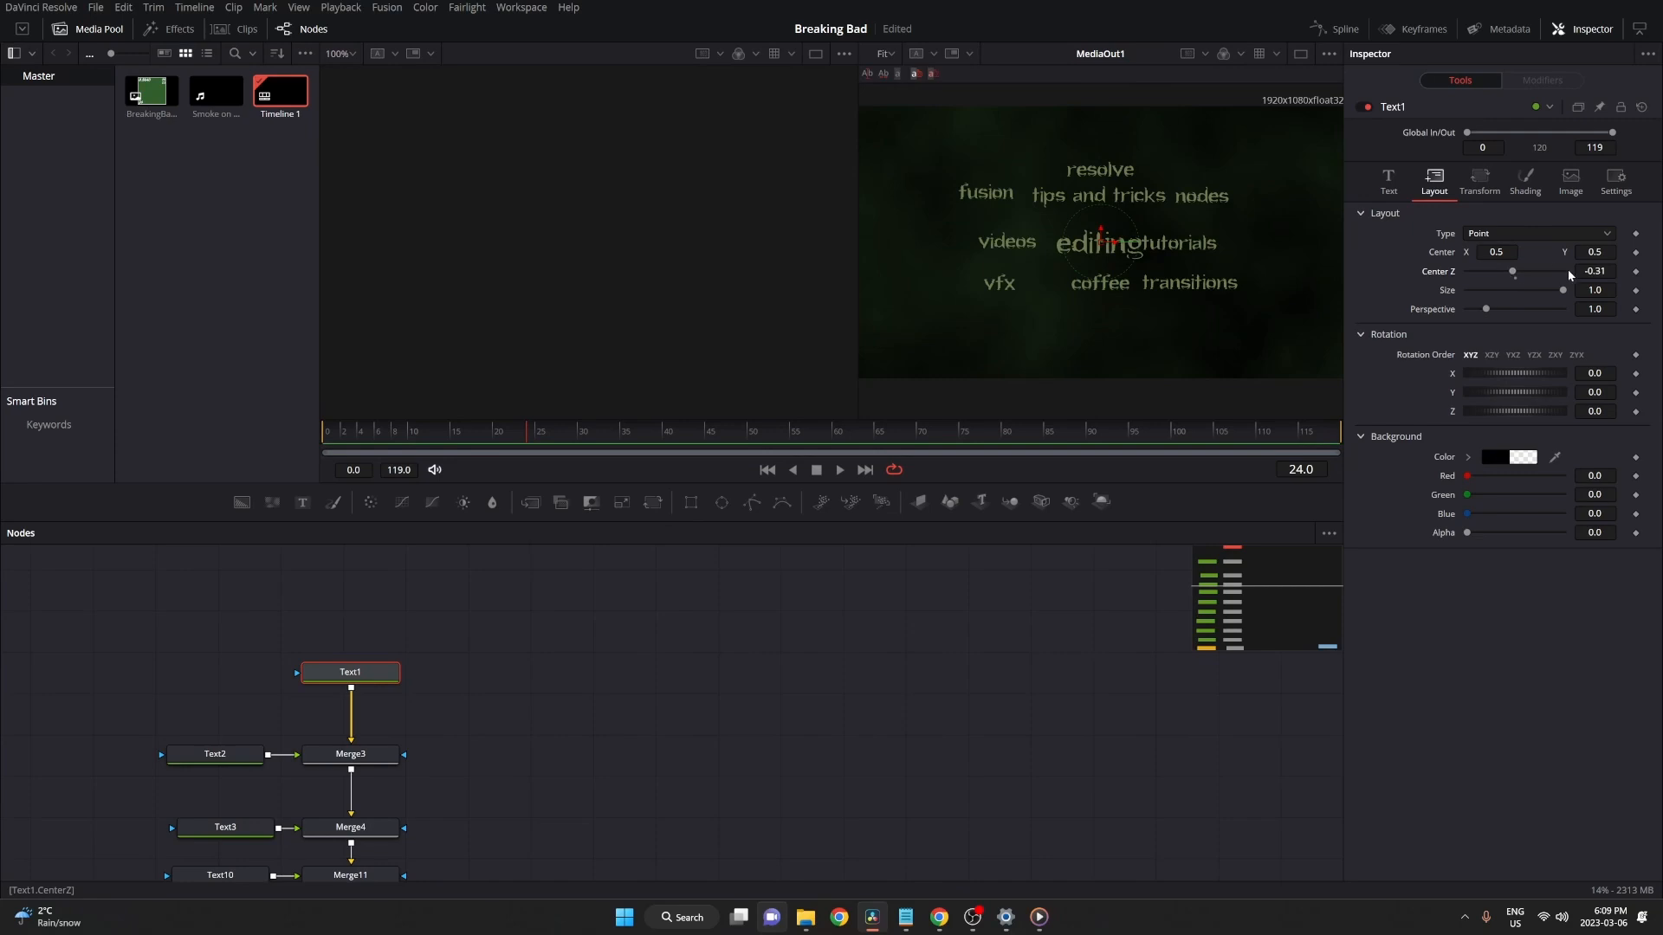
Set the Center Z of "videos" to 0.16 and move the word up and left, to about X 0.21, Y 0.56
left_click(214, 708)
left_click(1438, 188)
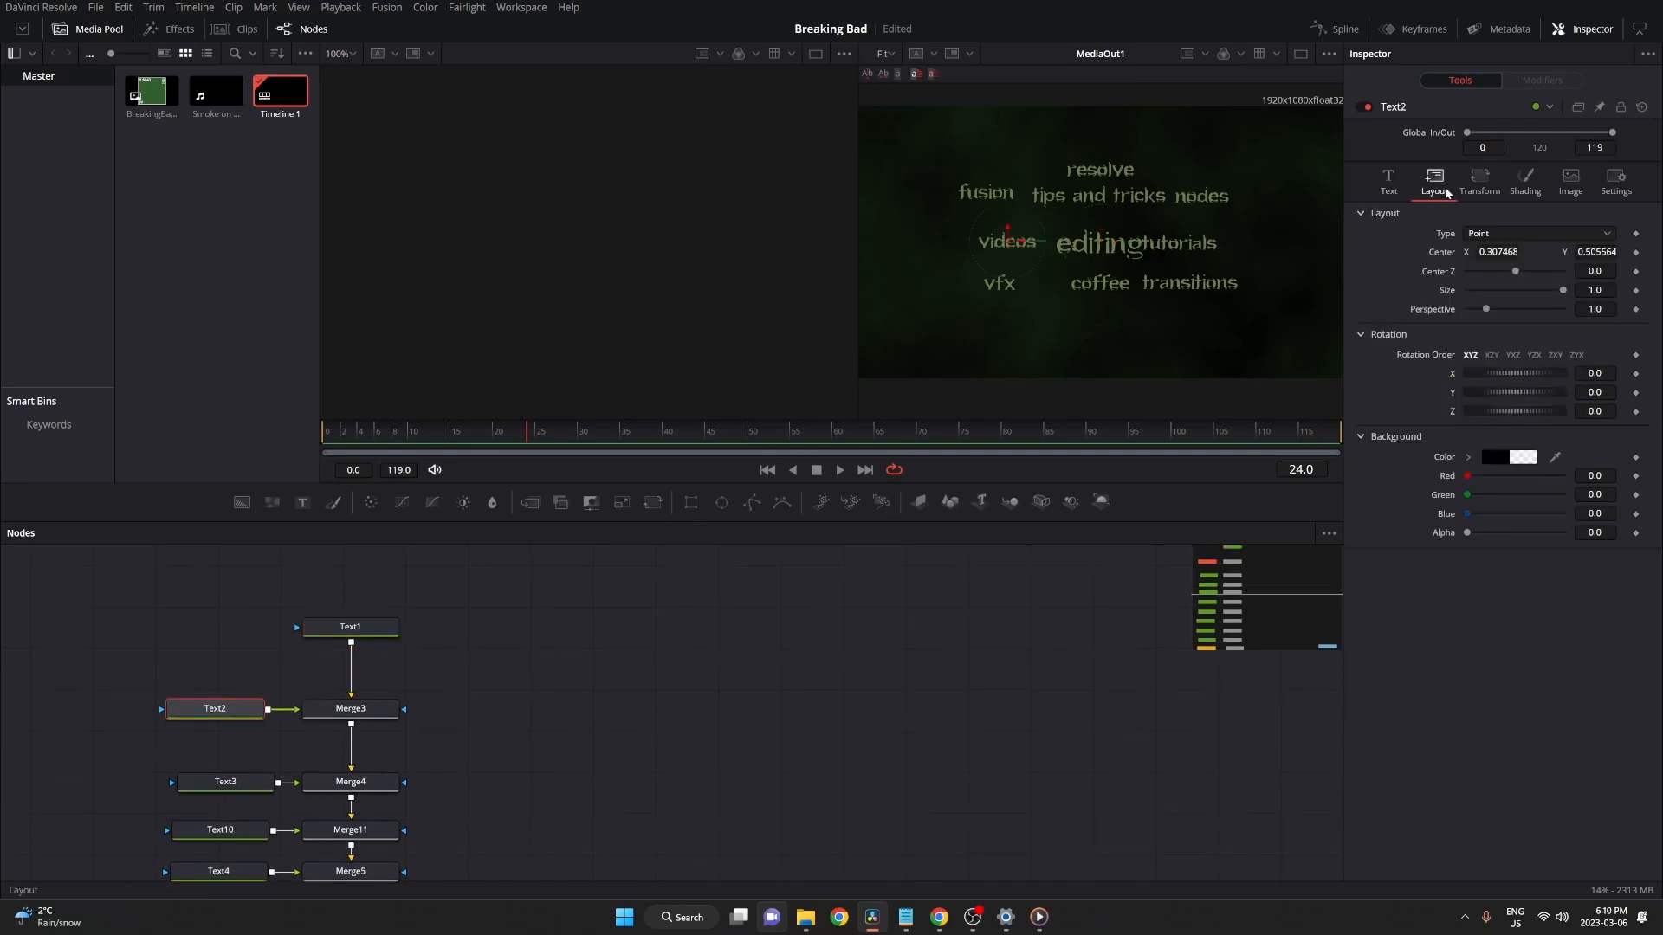
left_click_drag(1515, 273, 1517, 272)
left_click_drag(1007, 241, 959, 231)
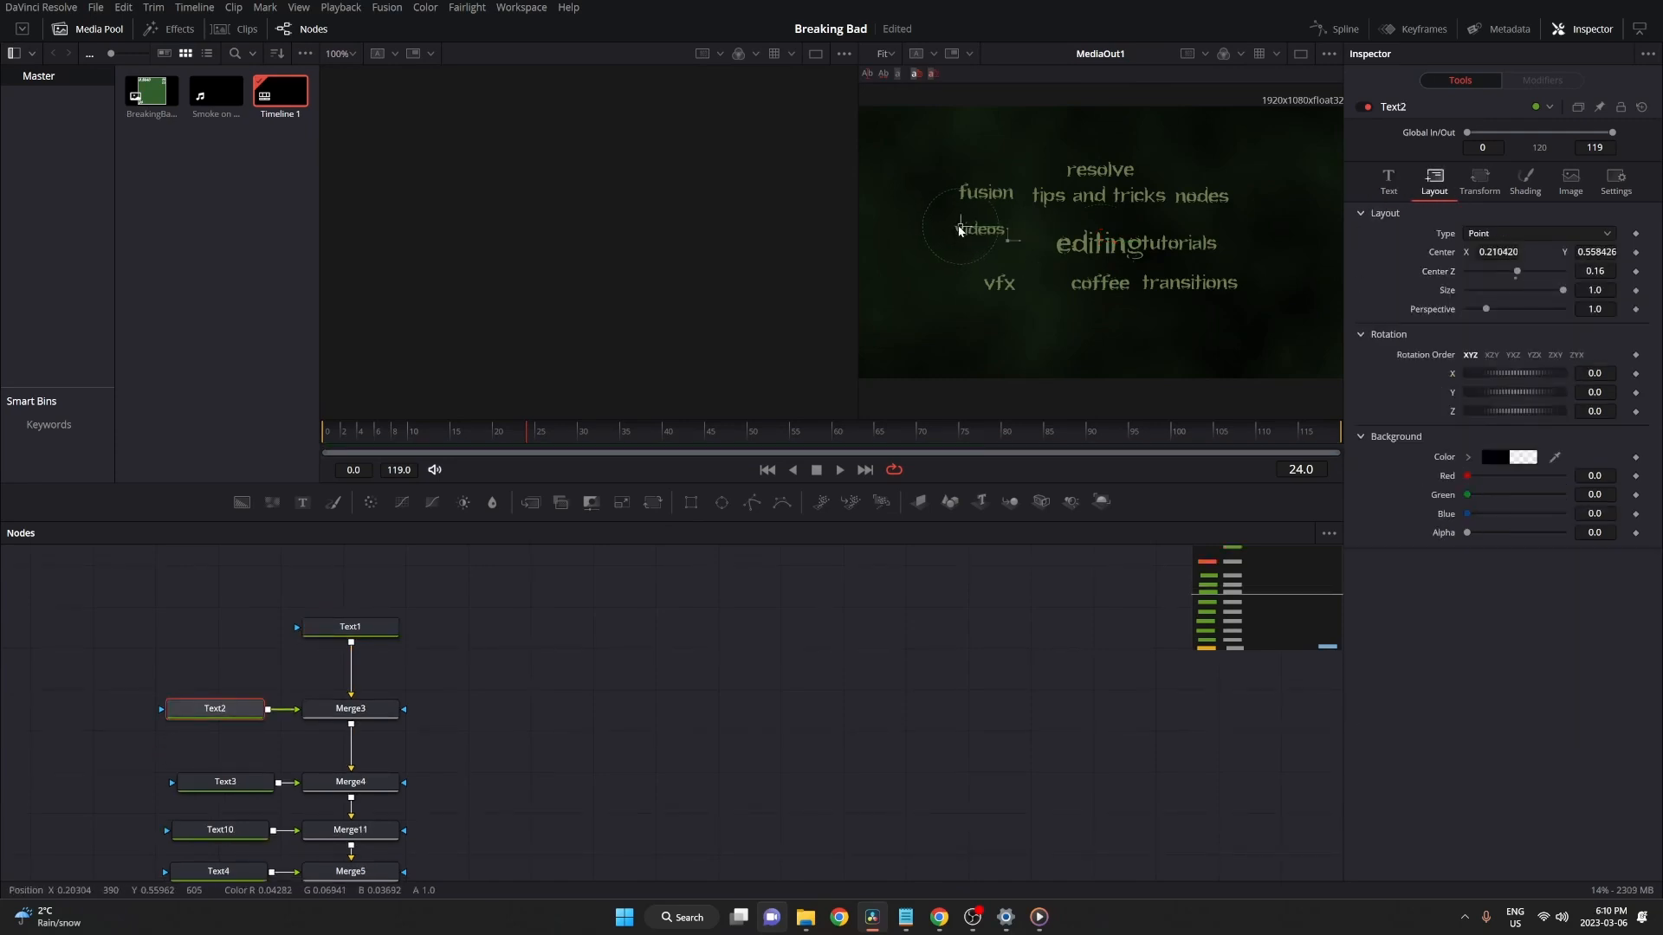
Set the Center Z of "tutorials" to -0.38 and move the word down, to about X 0.64, Y 0.40
left_click(225, 781)
left_click(1434, 182)
left_click_drag(1143, 244, 1167, 272)
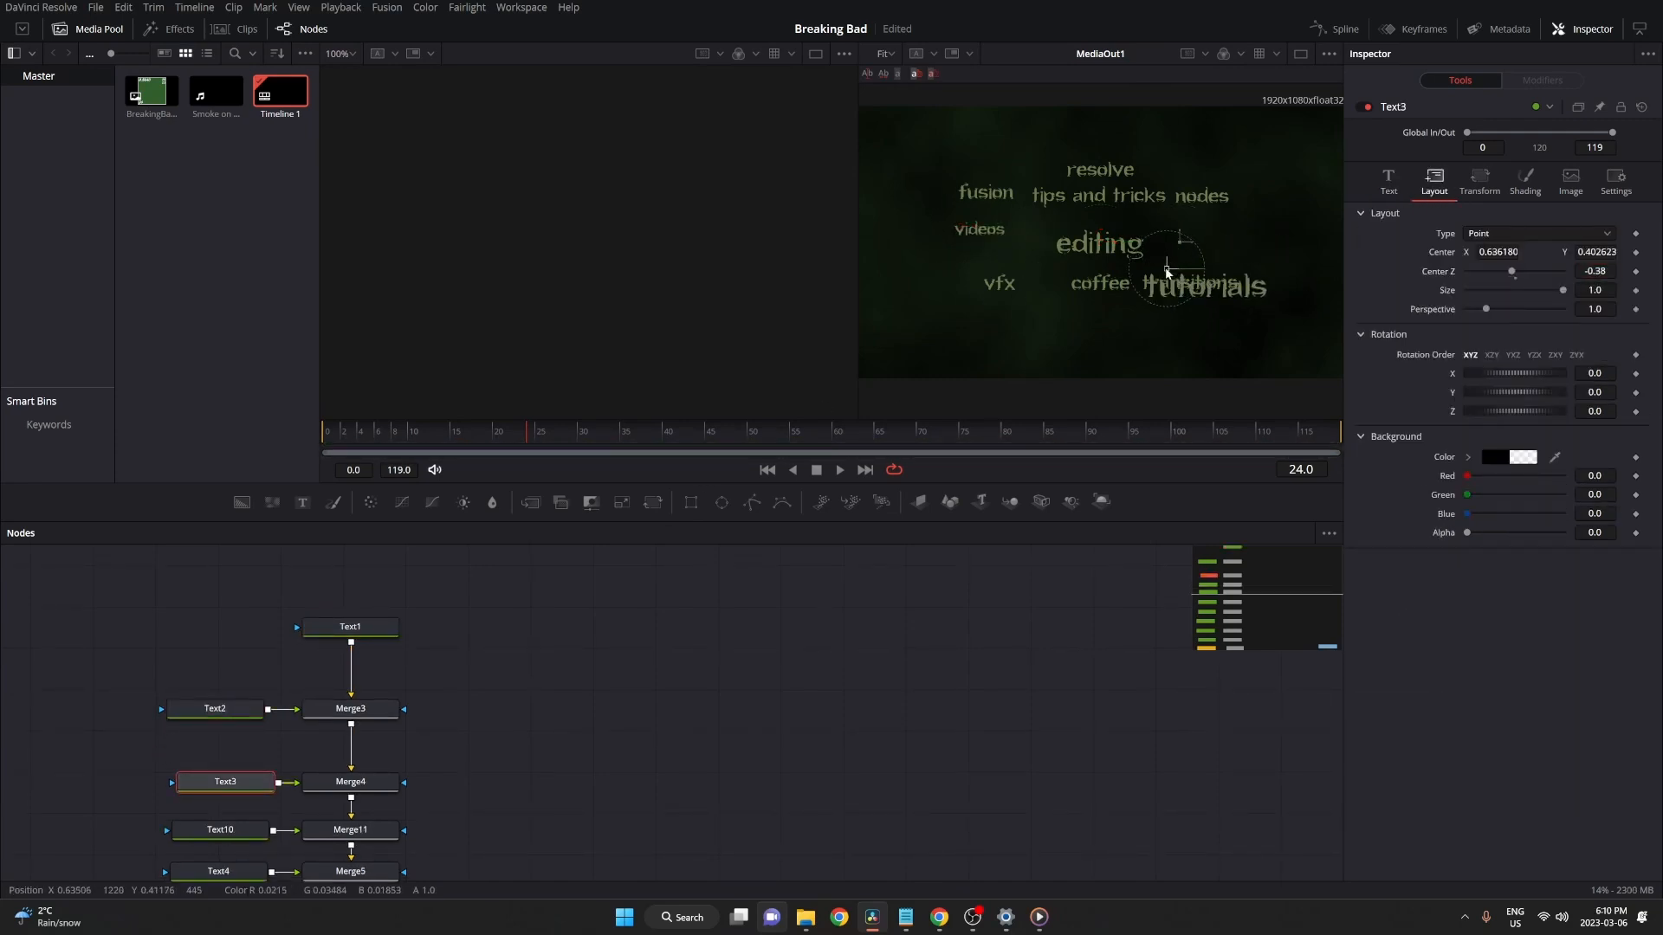
Set the Center Z of "resolve" to -0.23 and move the word left, to about X 0.39, Y 0.69
left_click(220, 830)
left_click(1434, 182)
left_click_drag(1515, 272, 1513, 272)
left_click_drag(1101, 171, 1046, 192)
Bring "tips and tricks" closer with a negative Center Z and move it above and to the right of "editing"
scroll(214, 829, "down", 1)
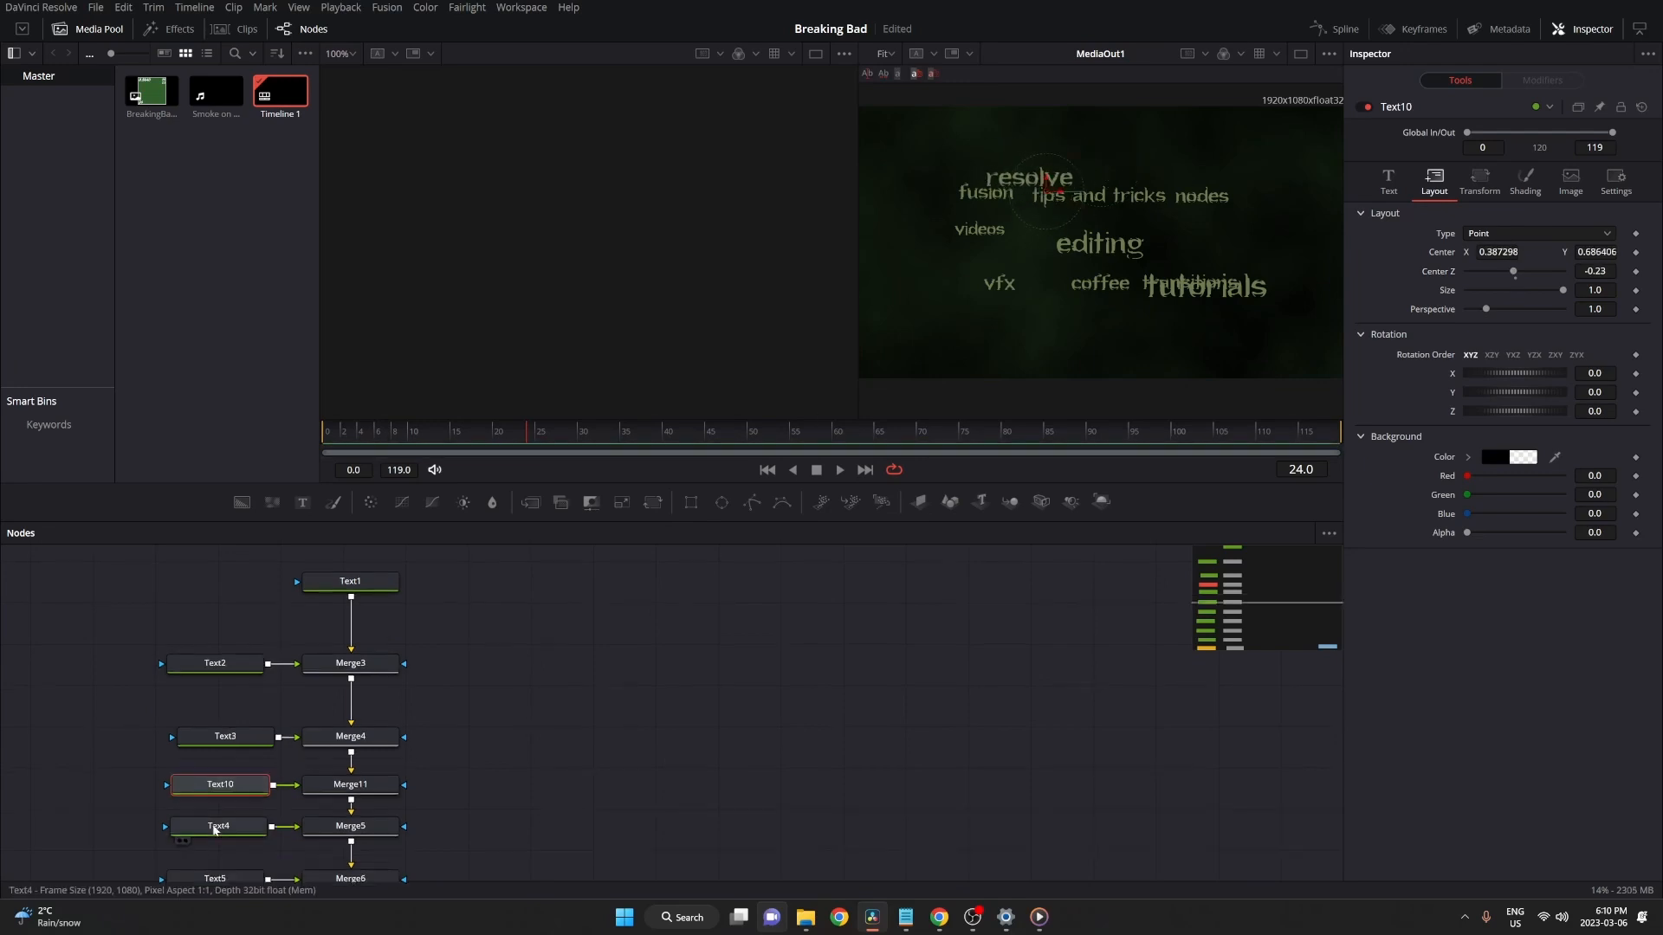
left_click(214, 830)
left_click_drag(1513, 272, 1511, 271)
left_click_drag(1056, 162, 1161, 222)
mouse_move(1511, 272)
left_mouse_down()
mouse_move(1497, 260)
mouse_move(1513, 271)
left_mouse_up()
Set the Center Z of "fusion" to -0.3 and move the word above "tips and tricks", to about X 0.54, Y 0.72
scroll(232, 756, "down", 3)
left_click(231, 750)
left_click_drag(963, 189, 1123, 187)
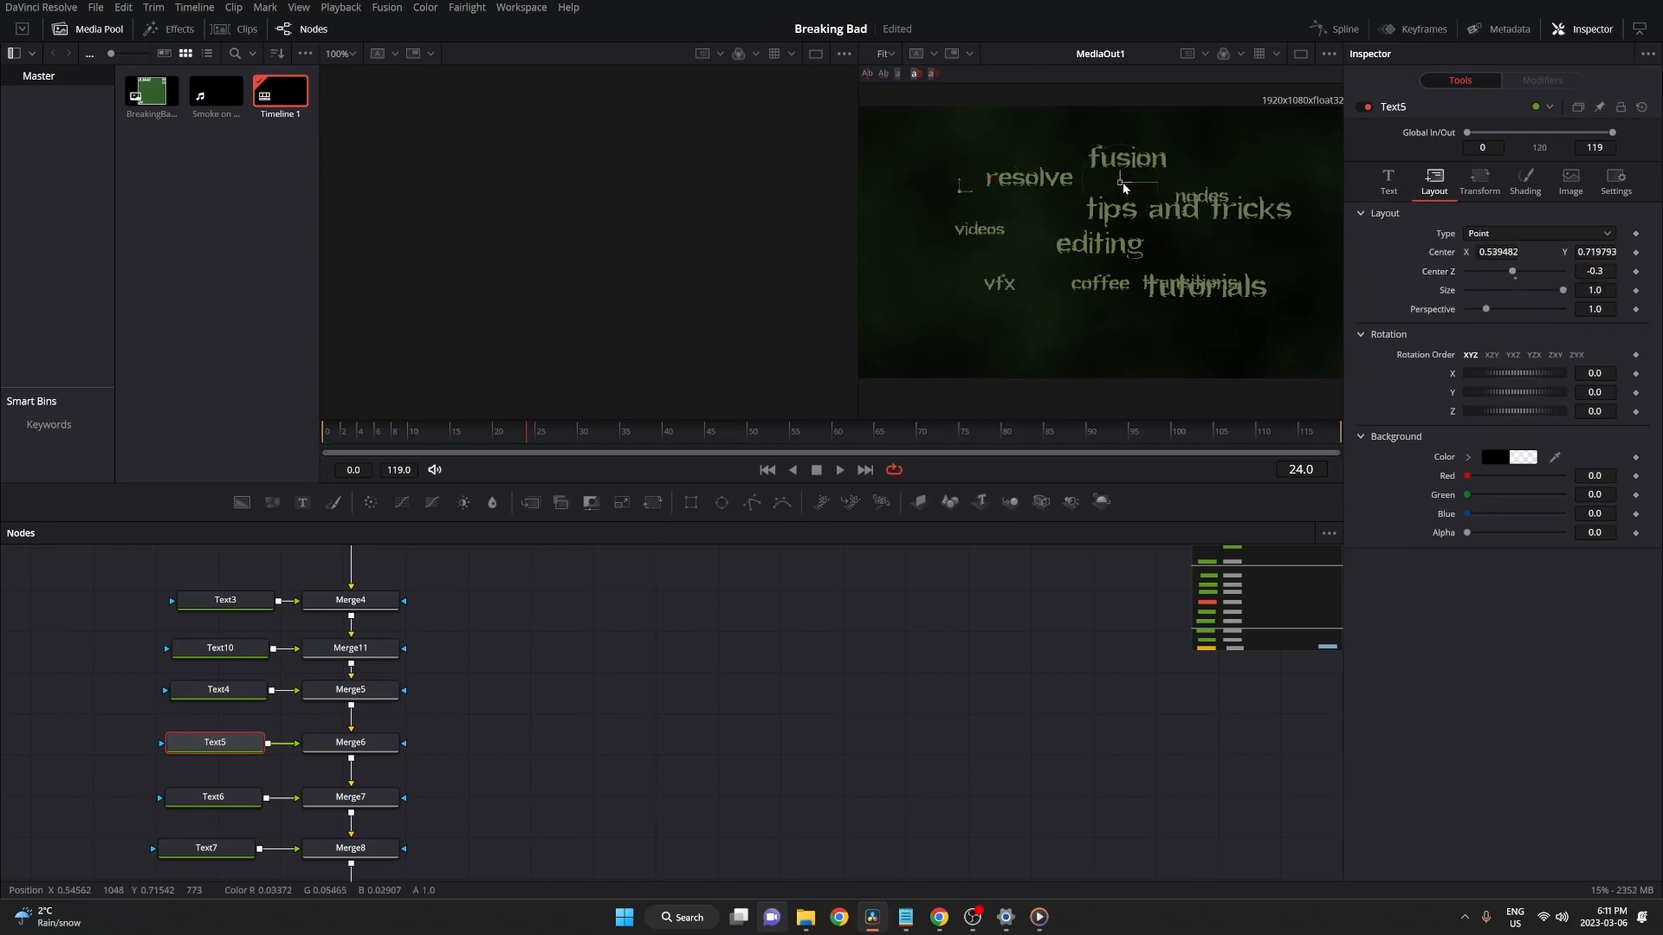
Set the Center Z of "vfx" to -0.68 and adjust its center to about X 0.44, Y 0.45, keeping it below "videos"
left_click(216, 797)
left_click(1434, 181)
mouse_move(1515, 272)
left_mouse_down()
mouse_move(1513, 252)
mouse_move(1507, 272)
left_mouse_up()
left_click_drag(1596, 252, 1613, 252)
mouse_move(1498, 252)
left_mouse_down()
mouse_move(1514, 252)
mouse_move(1508, 272)
left_mouse_up()
left_click_drag(1498, 252, 1599, 252)
left_click_drag(1498, 252, 1509, 272)
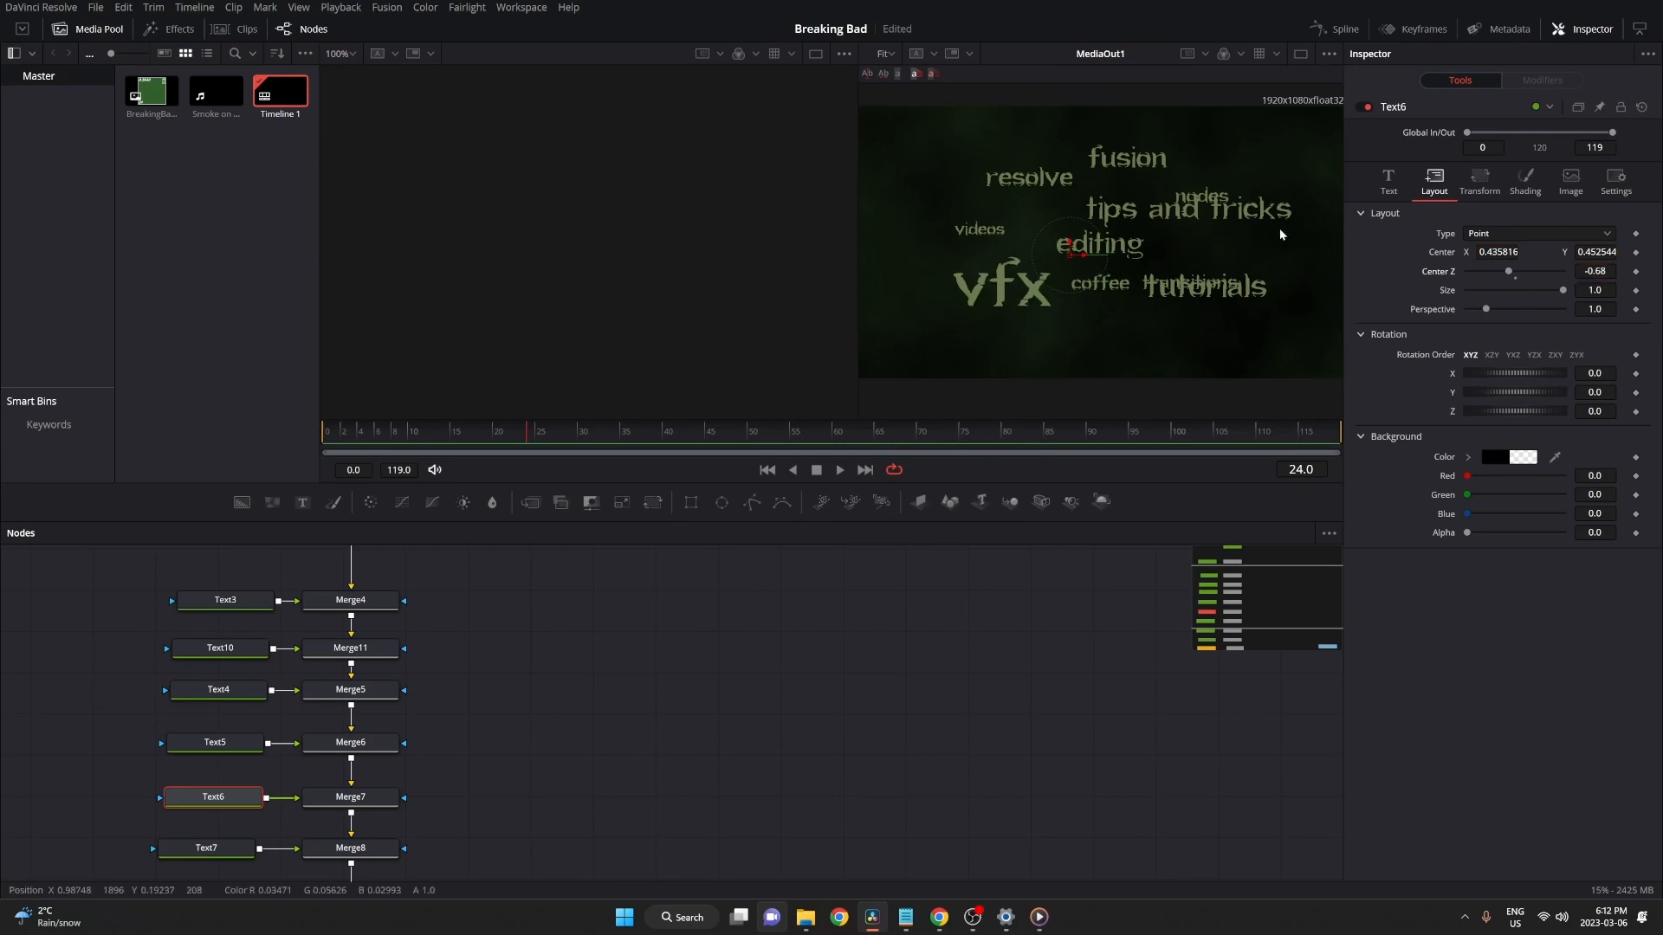
Move "nodes" up above "tips and tricks" and place "transitions" above "videos"
scroll(213, 814, "down", 3)
left_click(209, 803)
scroll(242, 853, "down", 1)
left_click(233, 845)
left_click_drag(1214, 202, 1229, 177)
scroll(225, 809, "down", 5)
left_click(221, 802)
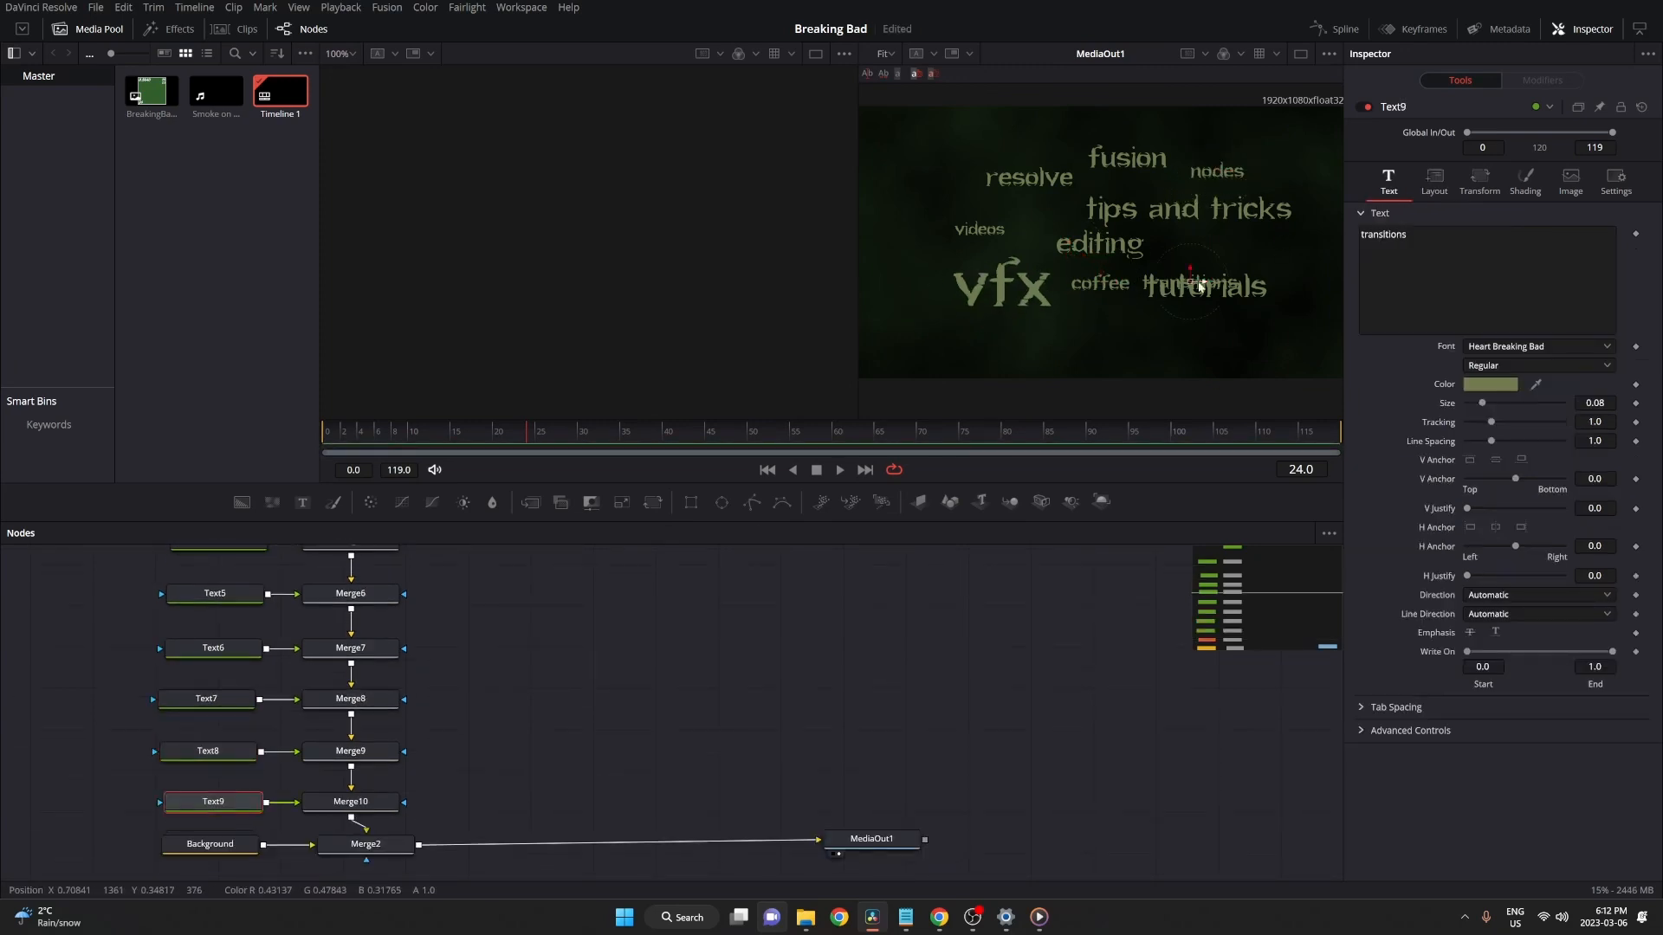
mouse_move(1200, 285)
left_mouse_down()
mouse_move(971, 201)
mouse_move(1034, 177)
mouse_move(1087, 199)
mouse_move(1168, 285)
mouse_move(1204, 264)
left_mouse_up()
Separate the overlapping words by raising "resolve", shifting "fusion" down-left, lowering "tutorials" and placing "coffee" right of "editing"
scroll(227, 658, "up", 2)
left_click(222, 592)
left_click(227, 690)
scroll(227, 597, "up", 1)
left_click(227, 591)
left_click(208, 837)
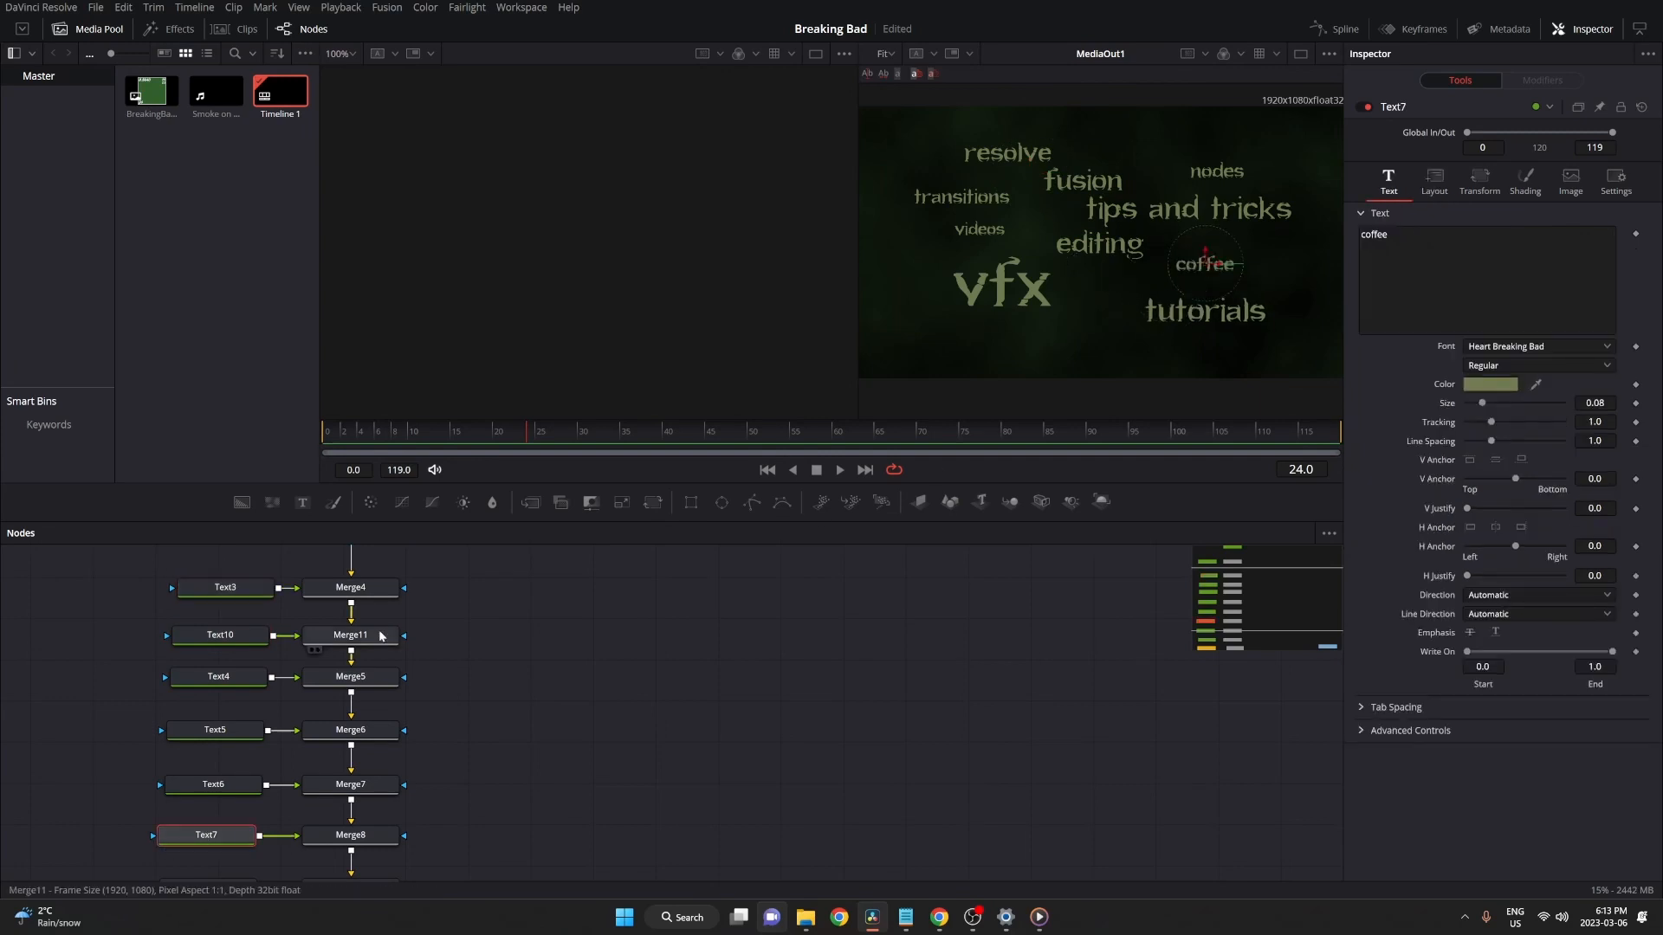
Shift "vfx" slightly down and left, and enlarge "editing" by setting its Center Z to -0.61
left_click(213, 784)
left_click_drag(564, 502, 728, 408)
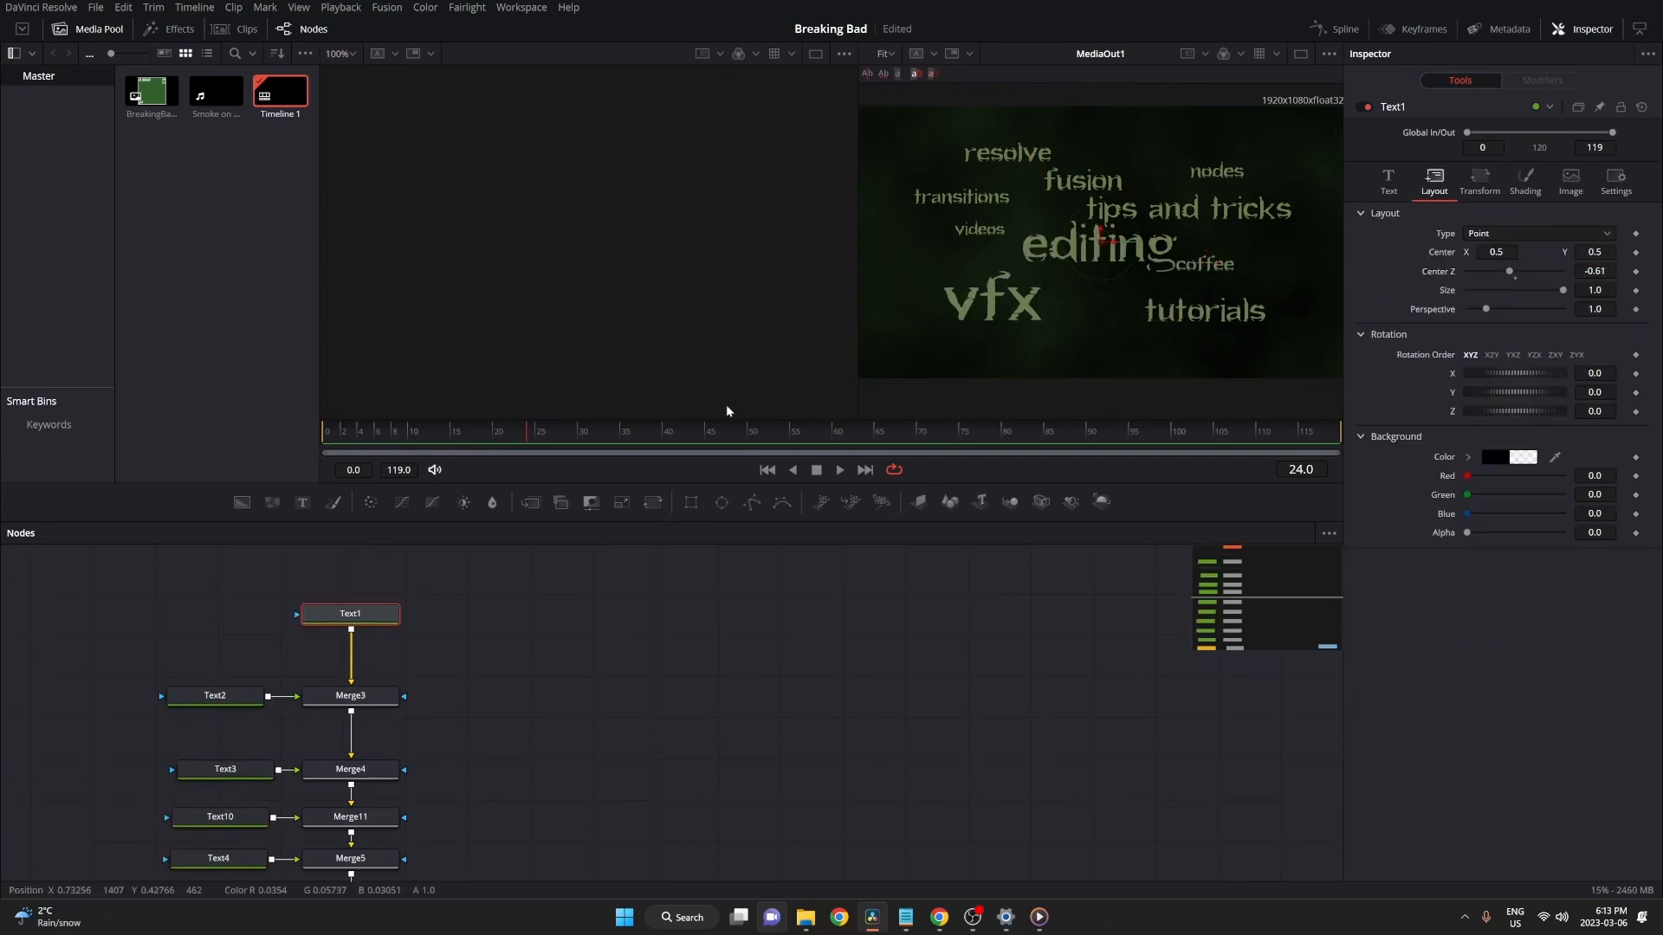
Move "coffee" slightly down and right, away from "editing", and "nodes" slightly up and left
scroll(223, 736, "down", 5)
left_click(215, 736)
left_click(222, 791)
left_click_drag(1204, 265, 1217, 272)
scroll(211, 790, "down", 2)
left_click(210, 751)
left_click_drag(1217, 173, 1188, 158)
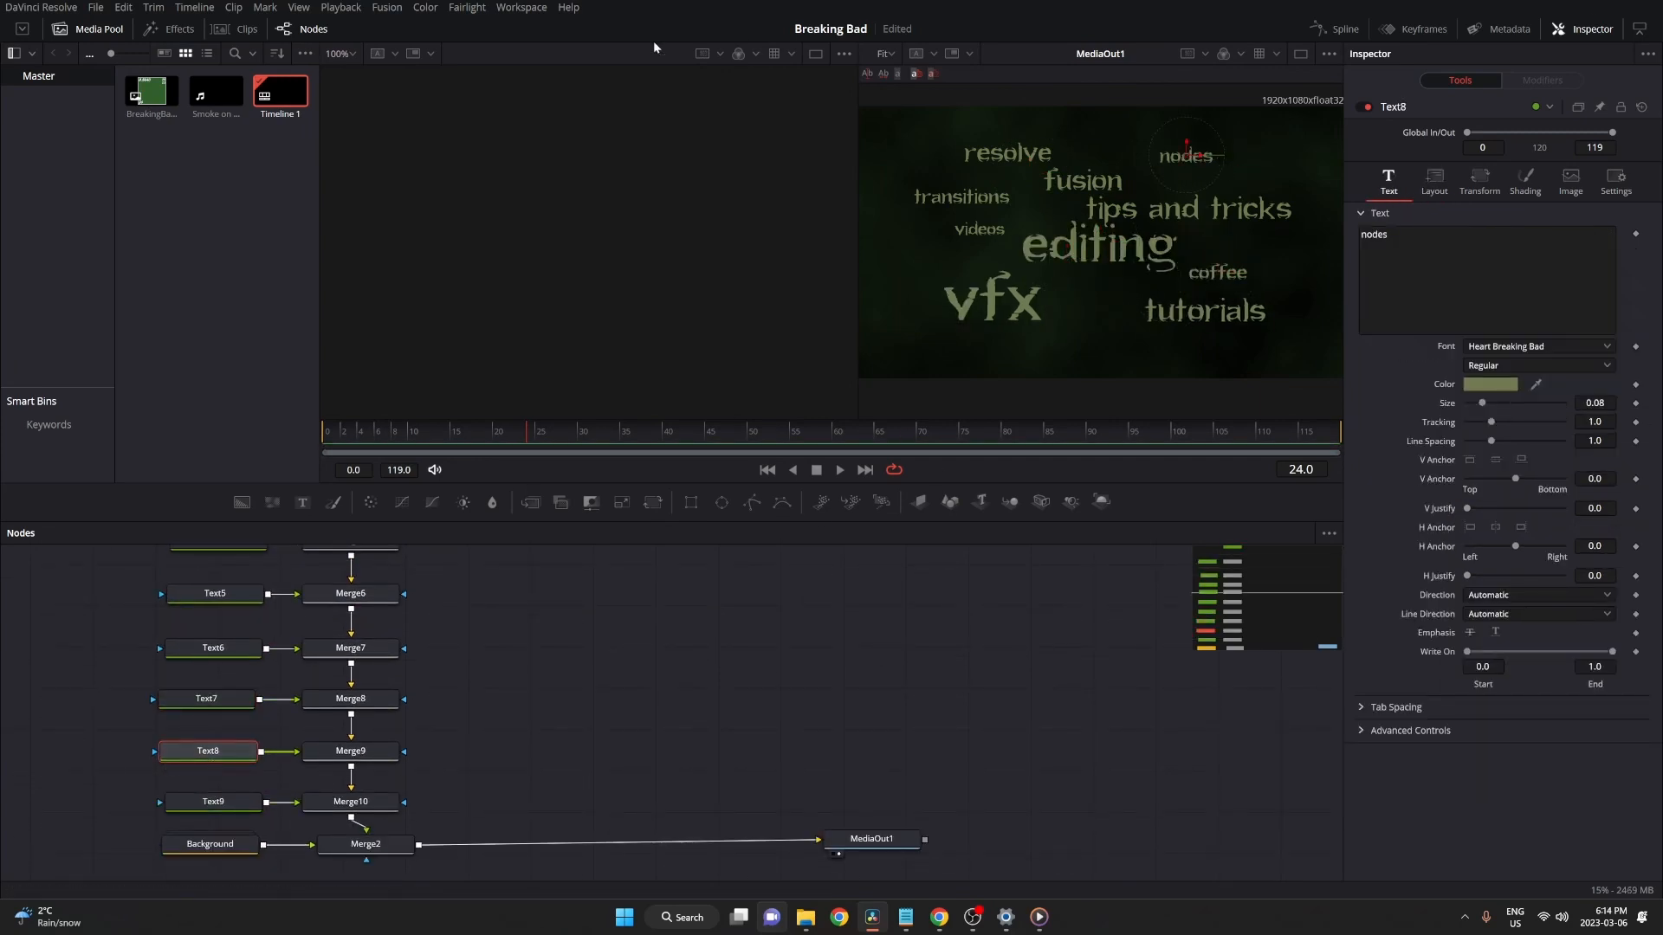
Keyframe Center and Center Z of "editing" at frame 24, and lower Center Z at frame 0 until the word overfills the frame
scroll(347, 693, "up", 5)
left_click(334, 576)
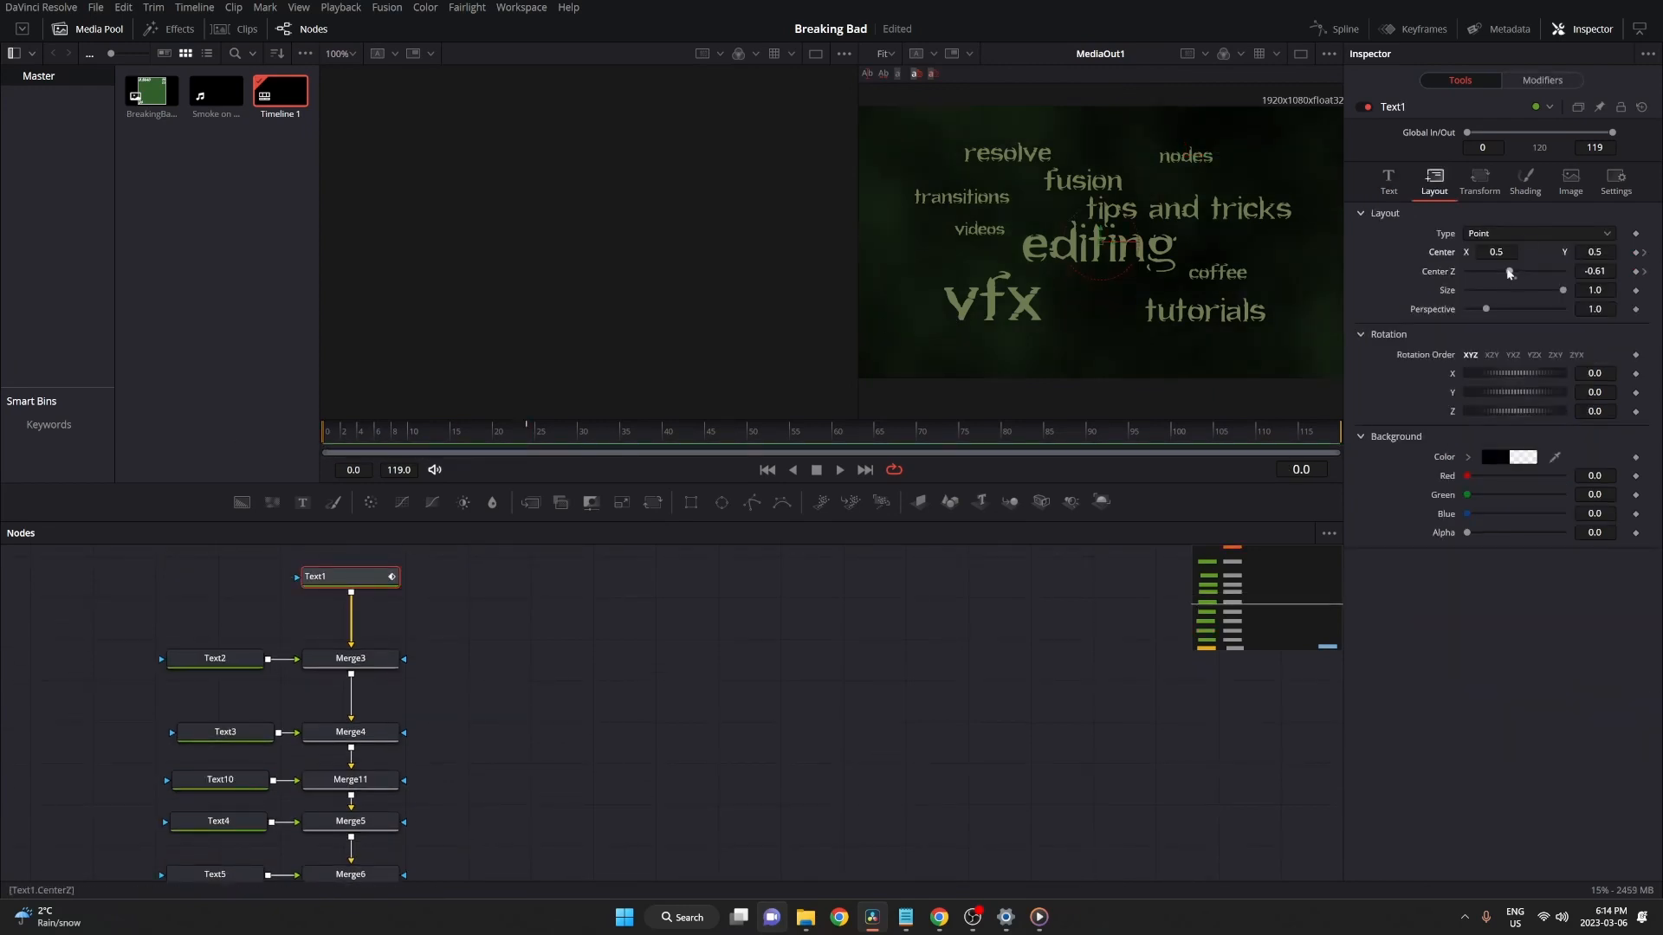
left_click_drag(1509, 274, 1506, 273)
Return to frame 24 and keyframe Center and Center Z of the "videos" and "tutorials" texts
left_click(214, 659)
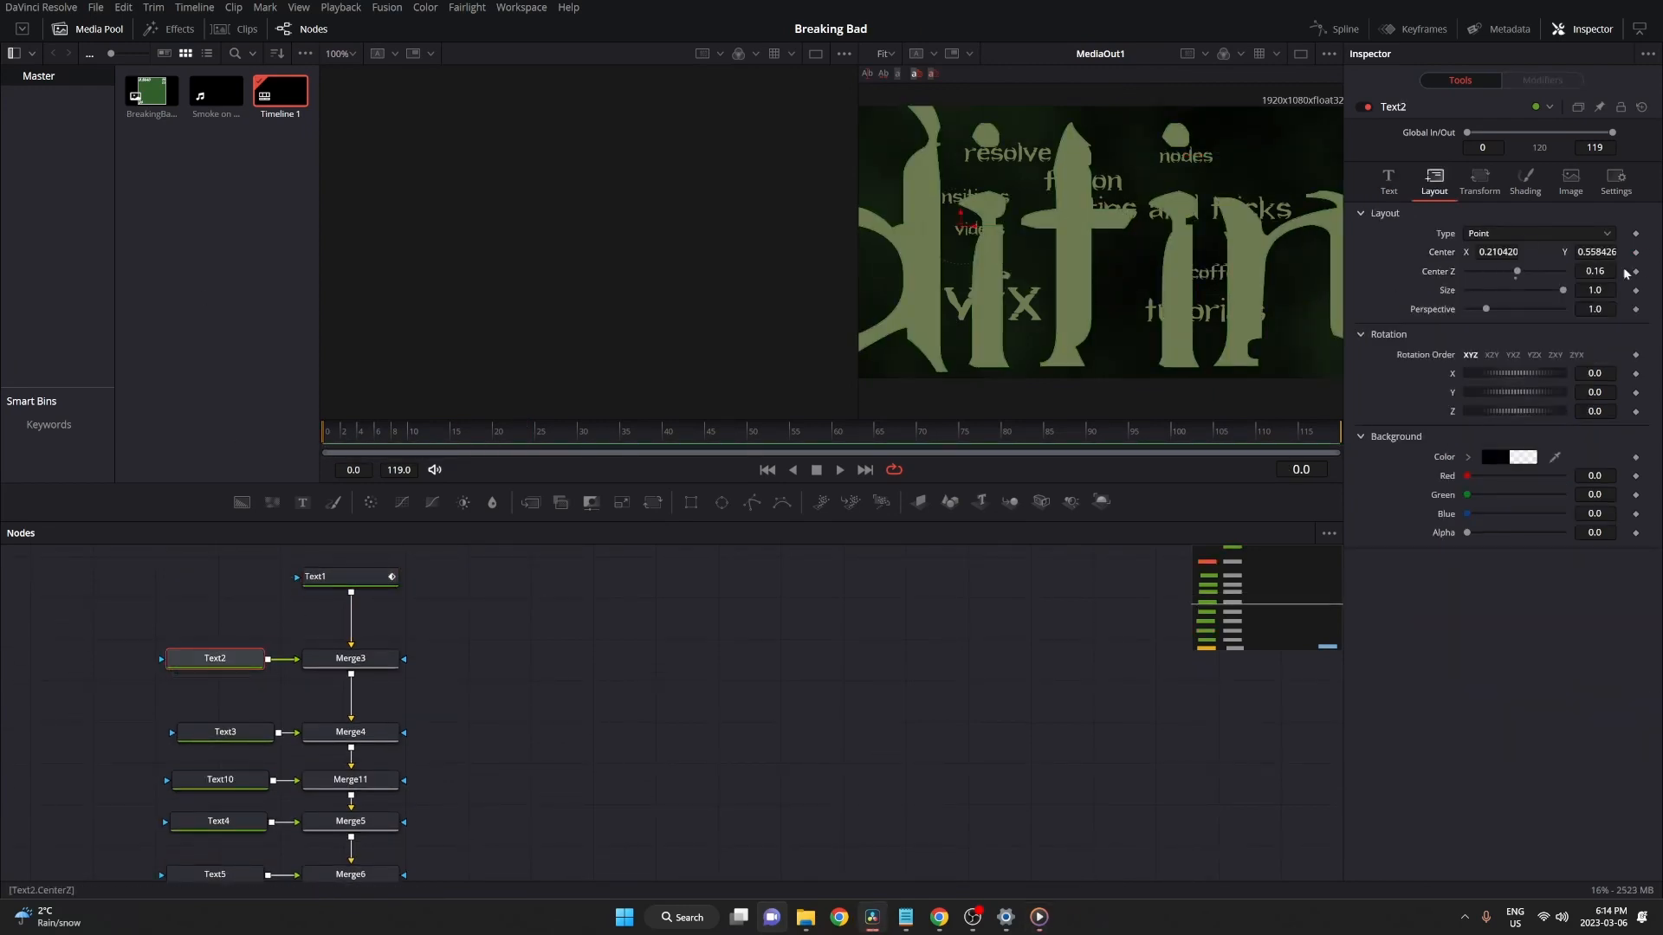
left_click(350, 577)
left_click(1635, 253)
left_click(527, 432)
left_click(214, 659)
left_click(1635, 253)
left_click(225, 732)
left_click(1635, 272)
Keyframe Center and Center Z at frame 24 for "resolve", "tips and tricks", "fusion", "vfx" and "coffee"
scroll(224, 693, "down", 2)
left_click(220, 689)
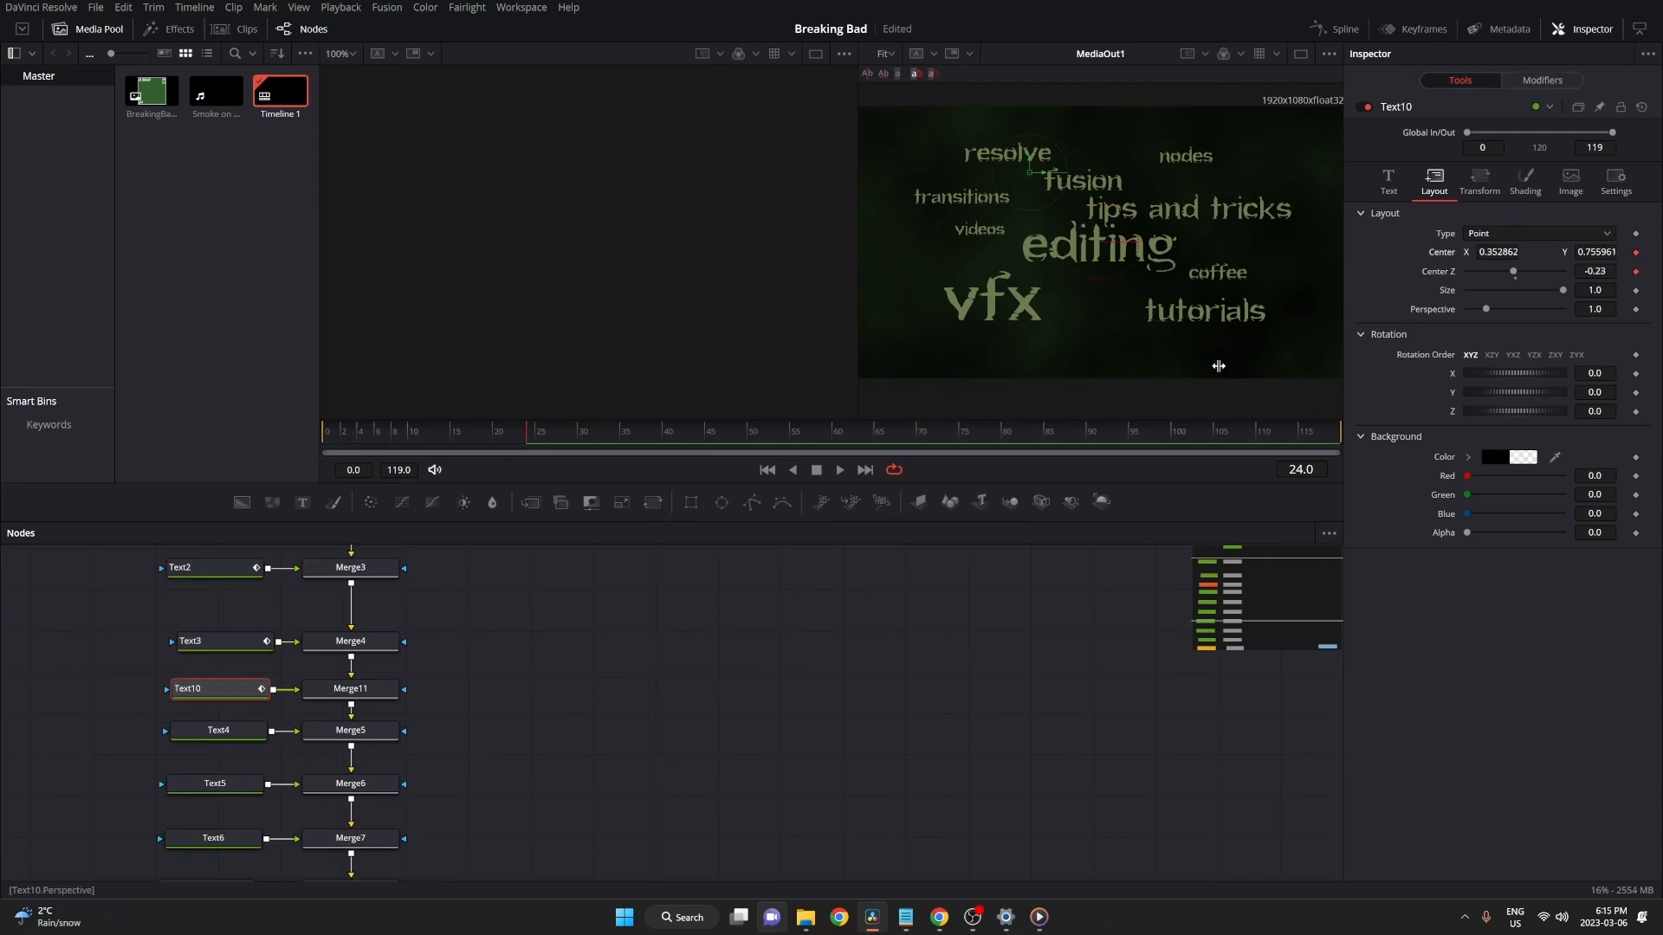
left_click(1635, 272)
scroll(220, 658, "down", 2)
left_click(218, 639)
left_click(215, 693)
left_click(213, 703)
left_click(206, 707)
left_click(1635, 272)
Keyframe Center and Center Z at frame 24 for the "nodes" and "transitions" texts
left_click(208, 759)
left_click(1434, 183)
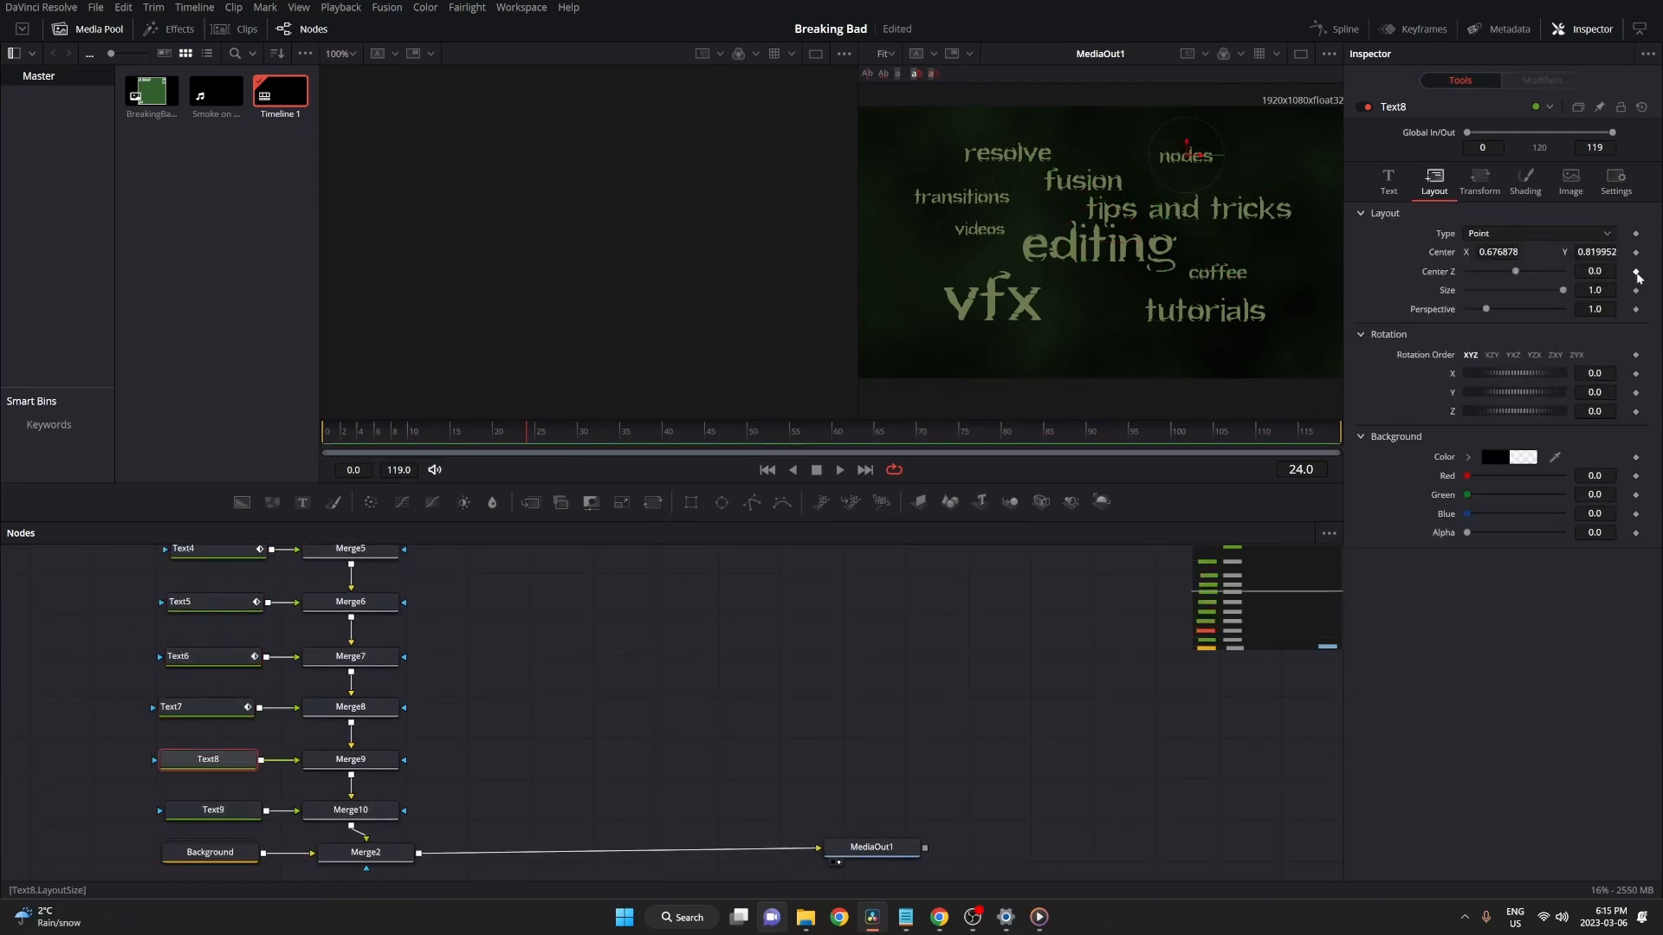
left_click(1635, 272)
left_click(213, 810)
left_click(1635, 272)
At frame 0, lower Center Z for the remaining word texts so they start closer to the camera, and play back the animation
scroll(337, 714, "up", 4)
left_click(336, 717)
left_click(324, 432)
left_click(214, 795)
left_click_drag(1510, 271, 1516, 276)
scroll(256, 650, "down", 3)
left_click(223, 732)
scroll(223, 684, "down", 2)
scroll(222, 693, "down", 1)
left_click(218, 685)
left_click(216, 738)
scroll(231, 744, "down", 2)
left_click(215, 702)
left_click(209, 752)
left_click(210, 805)
scroll(215, 823, "down", 1)
left_click(213, 840)
scroll(259, 736, "down", 3)
key("space")
scroll(450, 753, "down", 1)
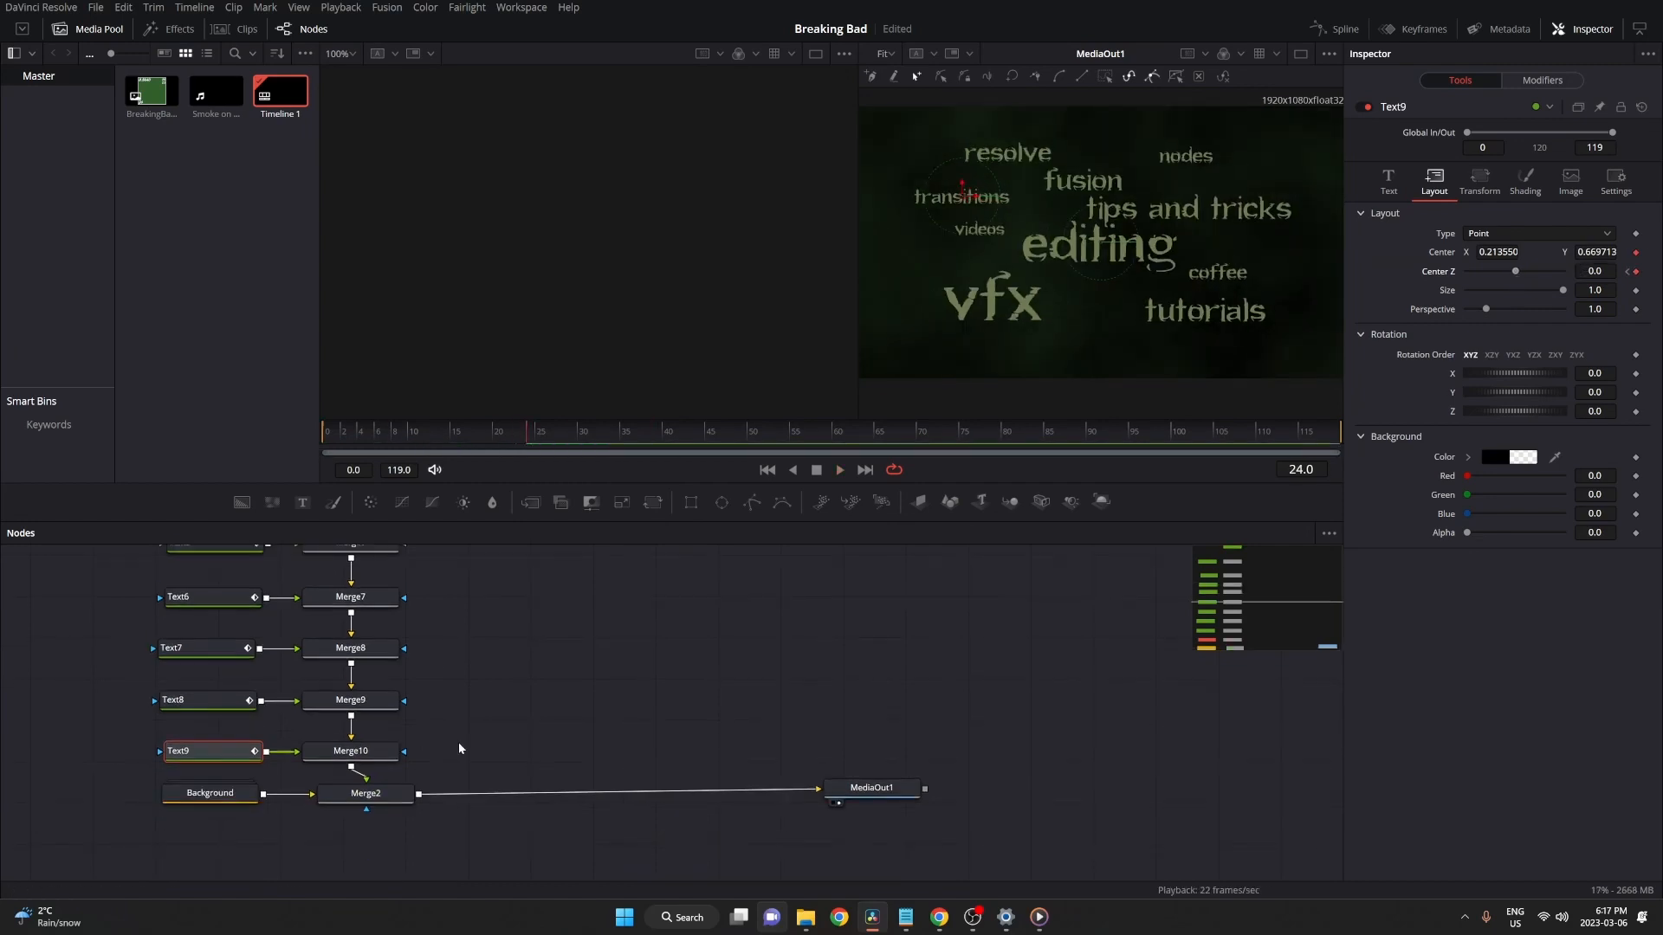
Group all the word text nodes with the merges that combine them, leaving out Background and Merge2
left_click_drag(429, 764, 161, 575)
right_click(334, 655)
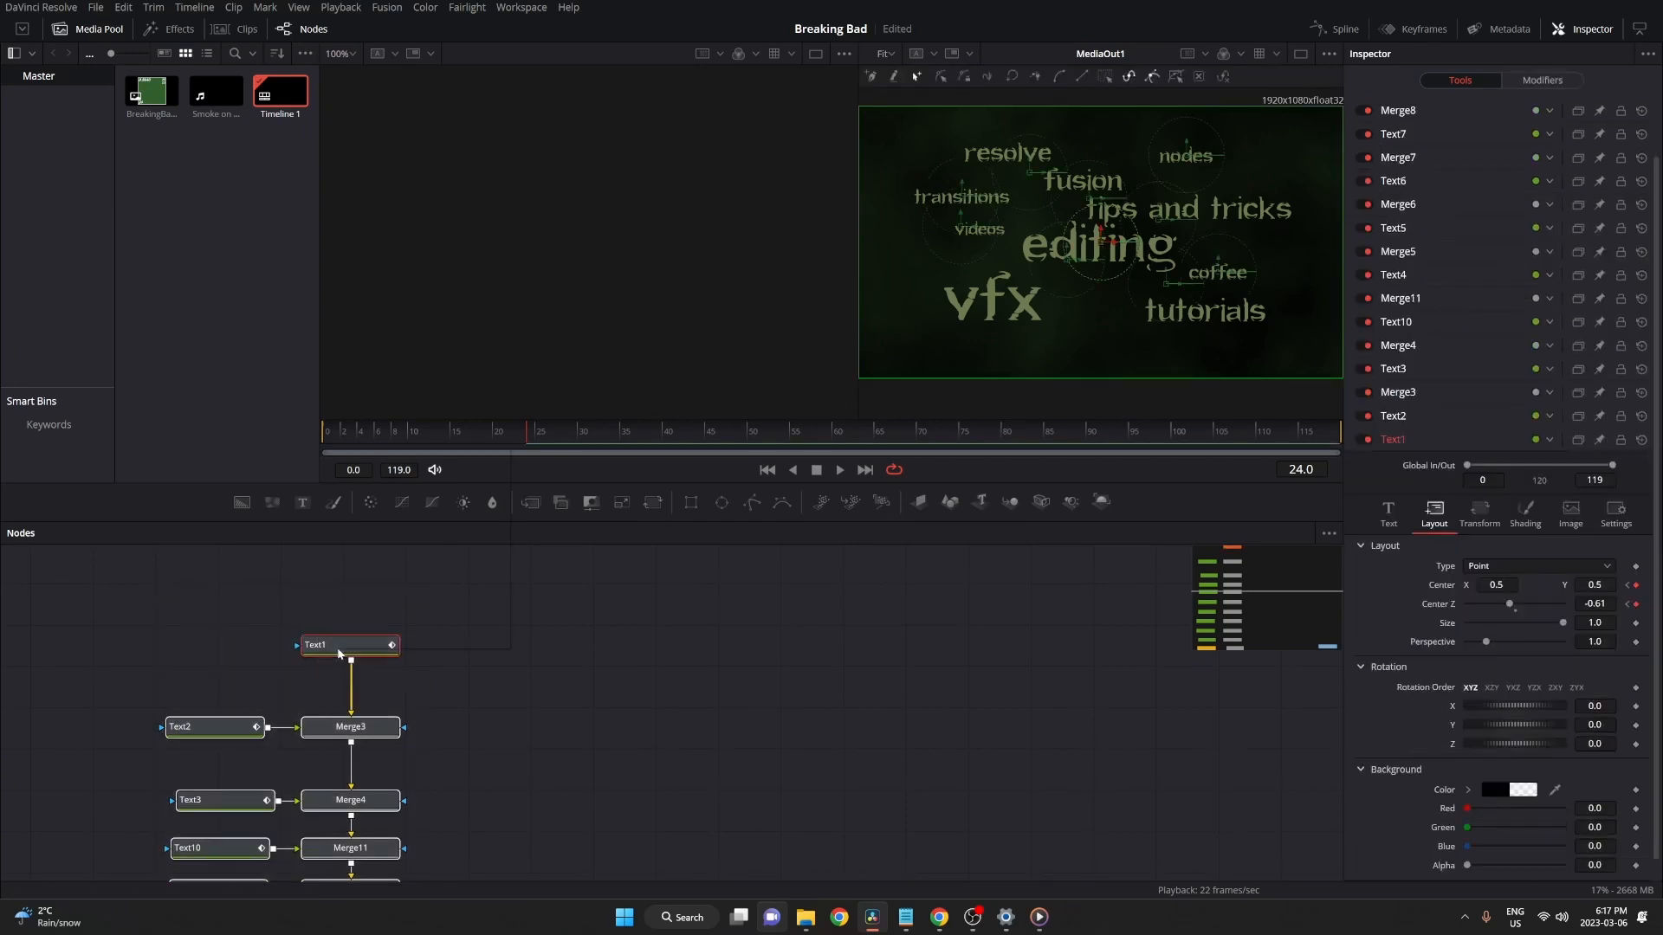
left_click(409, 376)
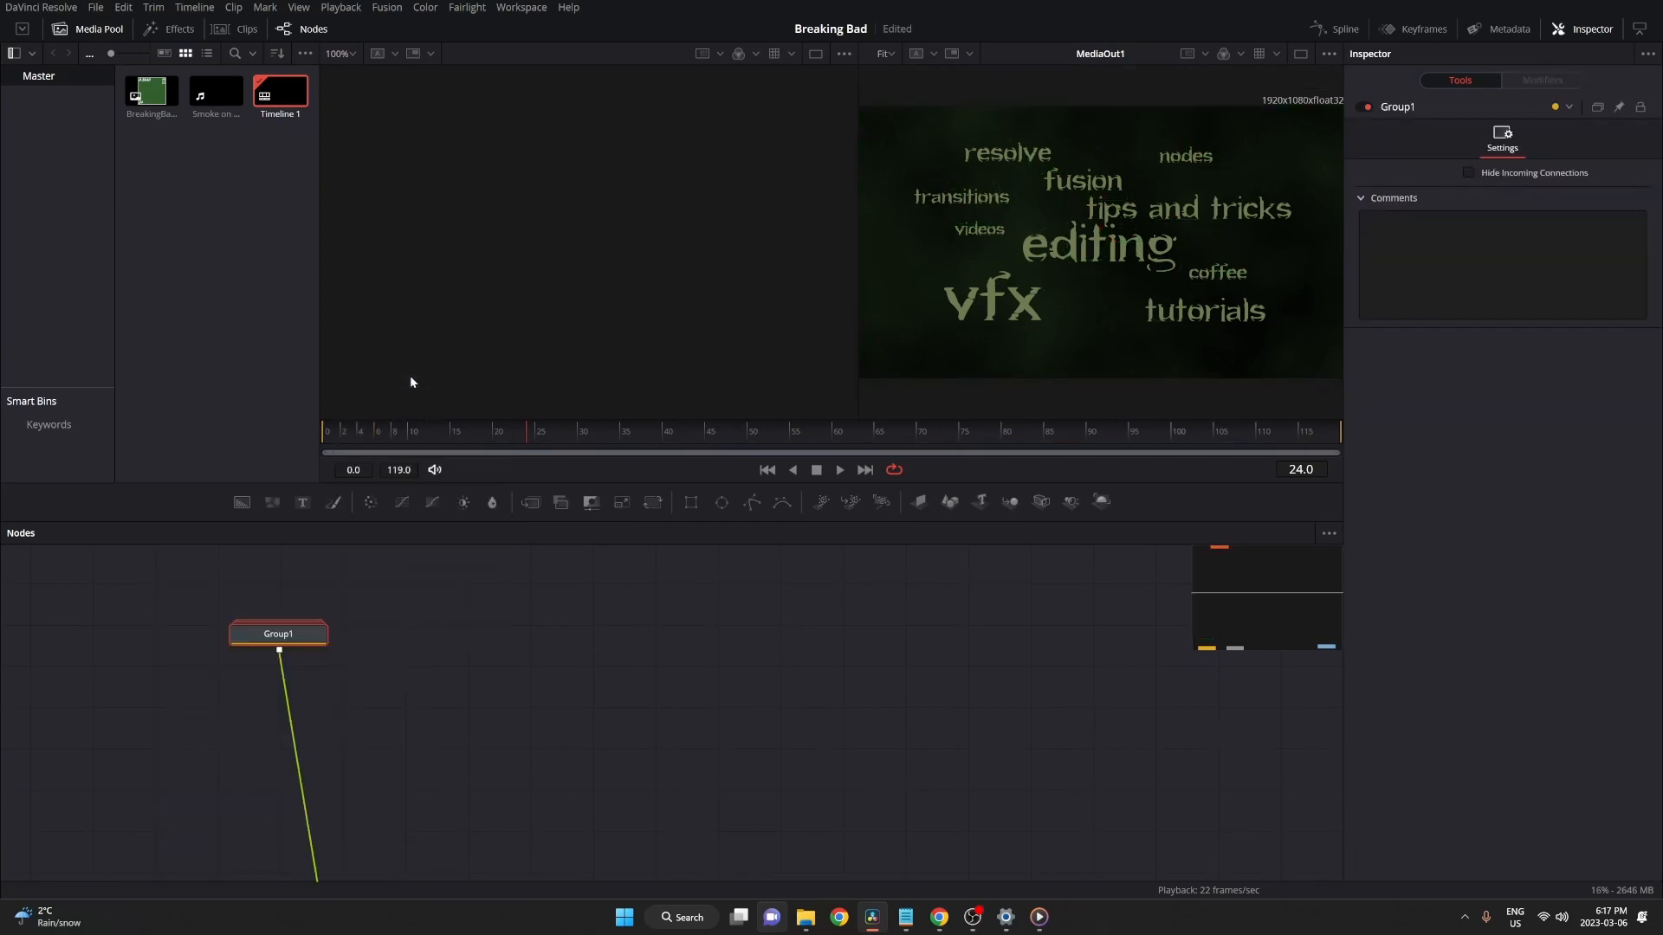
Move the Group1 node down to just above Merge2
scroll(454, 615, "down", 5)
scroll(455, 617, "up", 9)
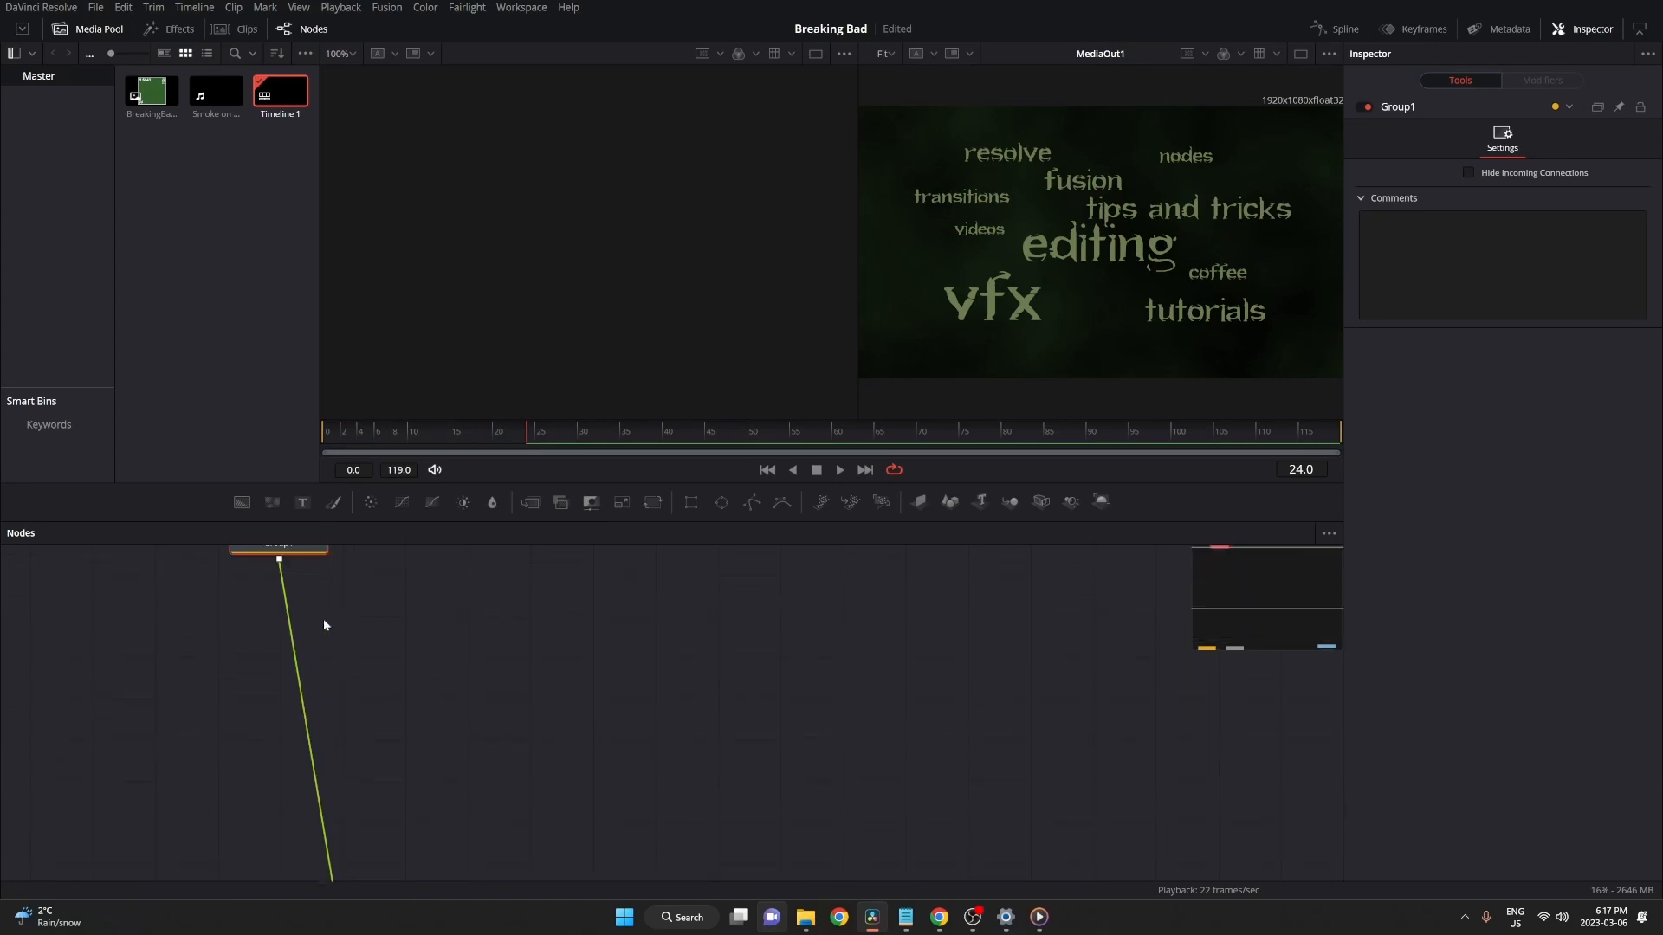
left_click_drag(300, 589, 386, 816)
scroll(372, 684, "down", 7)
scroll(372, 679, "up", 3)
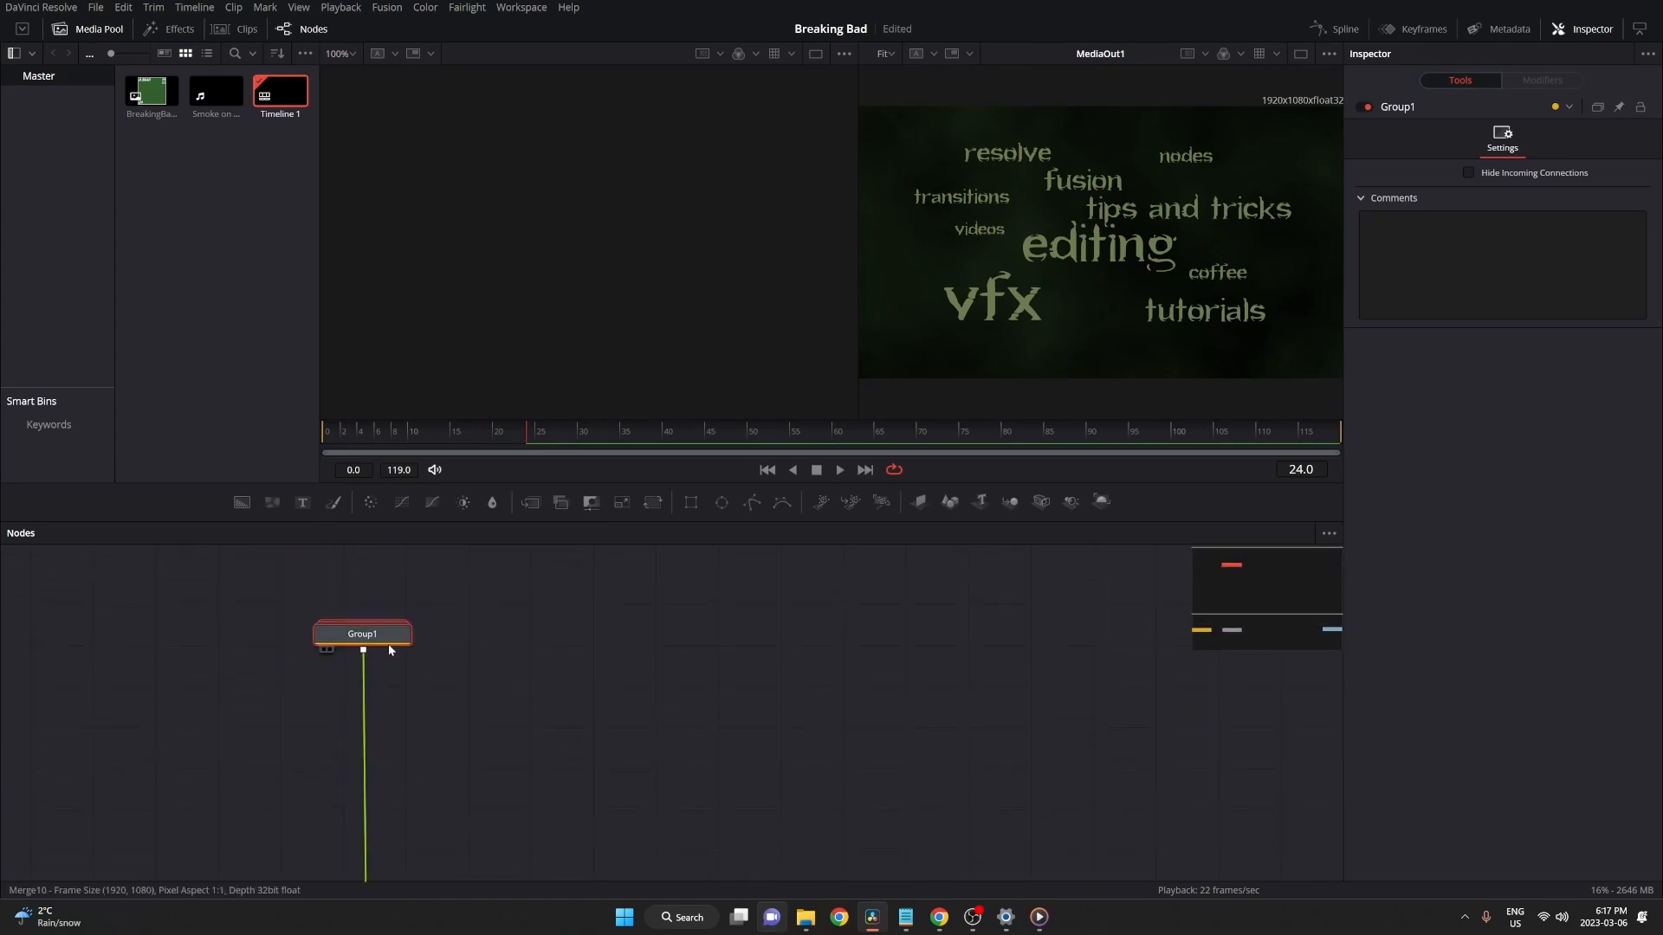
left_click_drag(389, 641, 392, 848)
scroll(389, 655, "down", 5)
left_click_drag(386, 616, 381, 694)
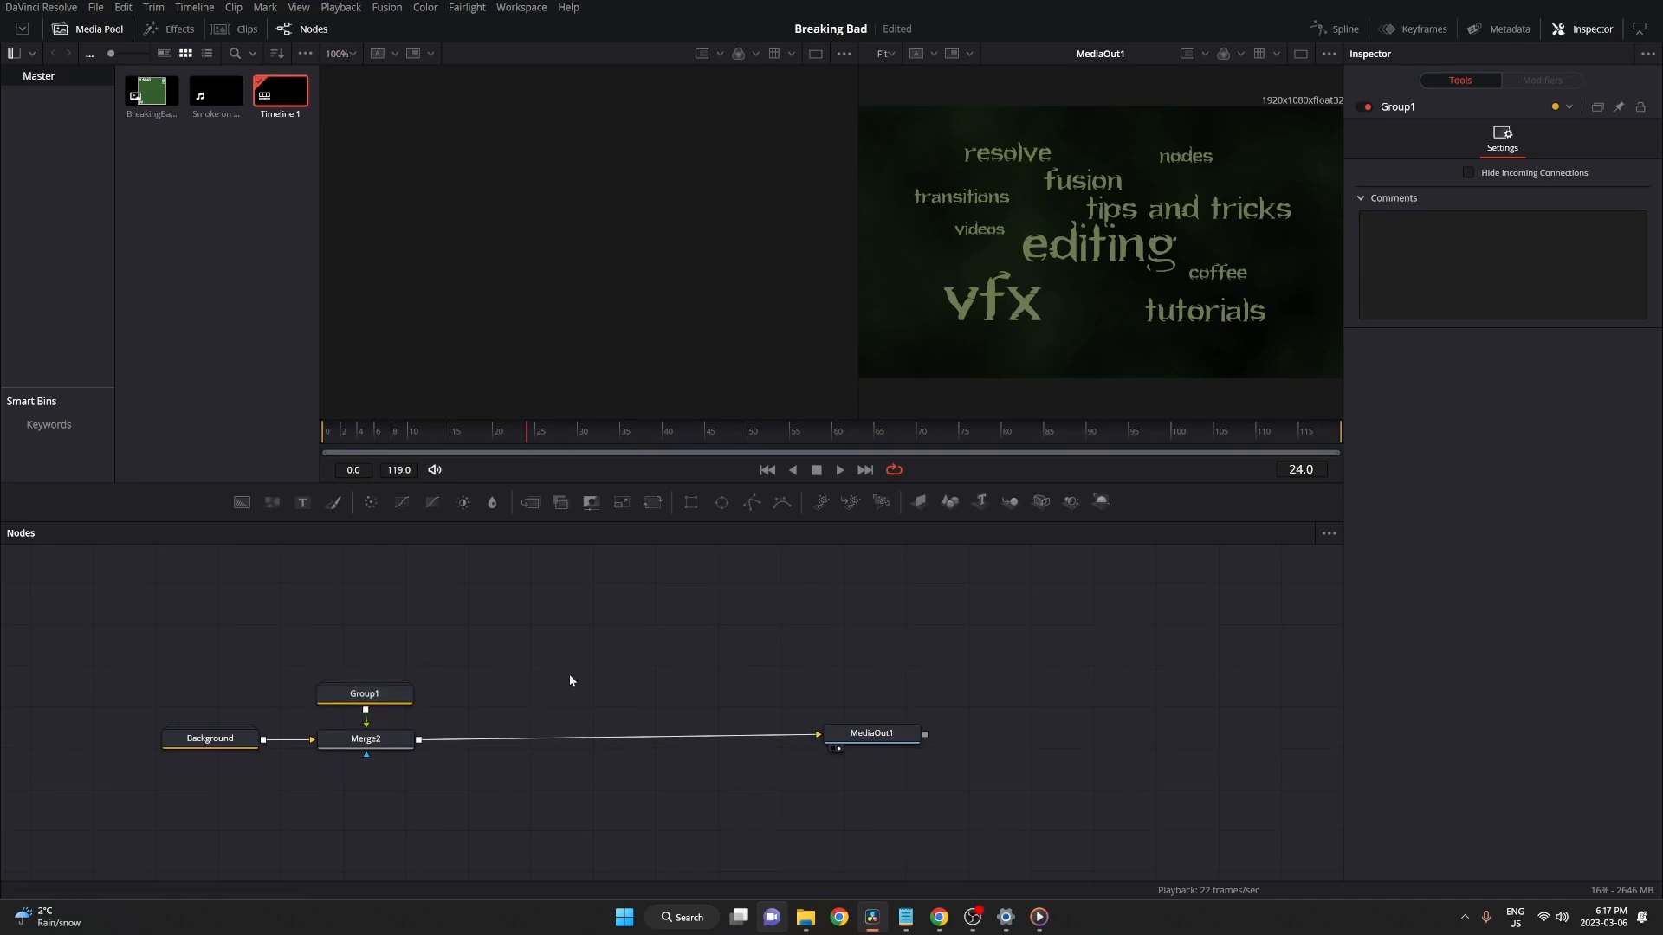
Keyframe Merge2's Size at 1.0 on frame 24 and set it to 0.36 on frame 117
left_click(366, 738)
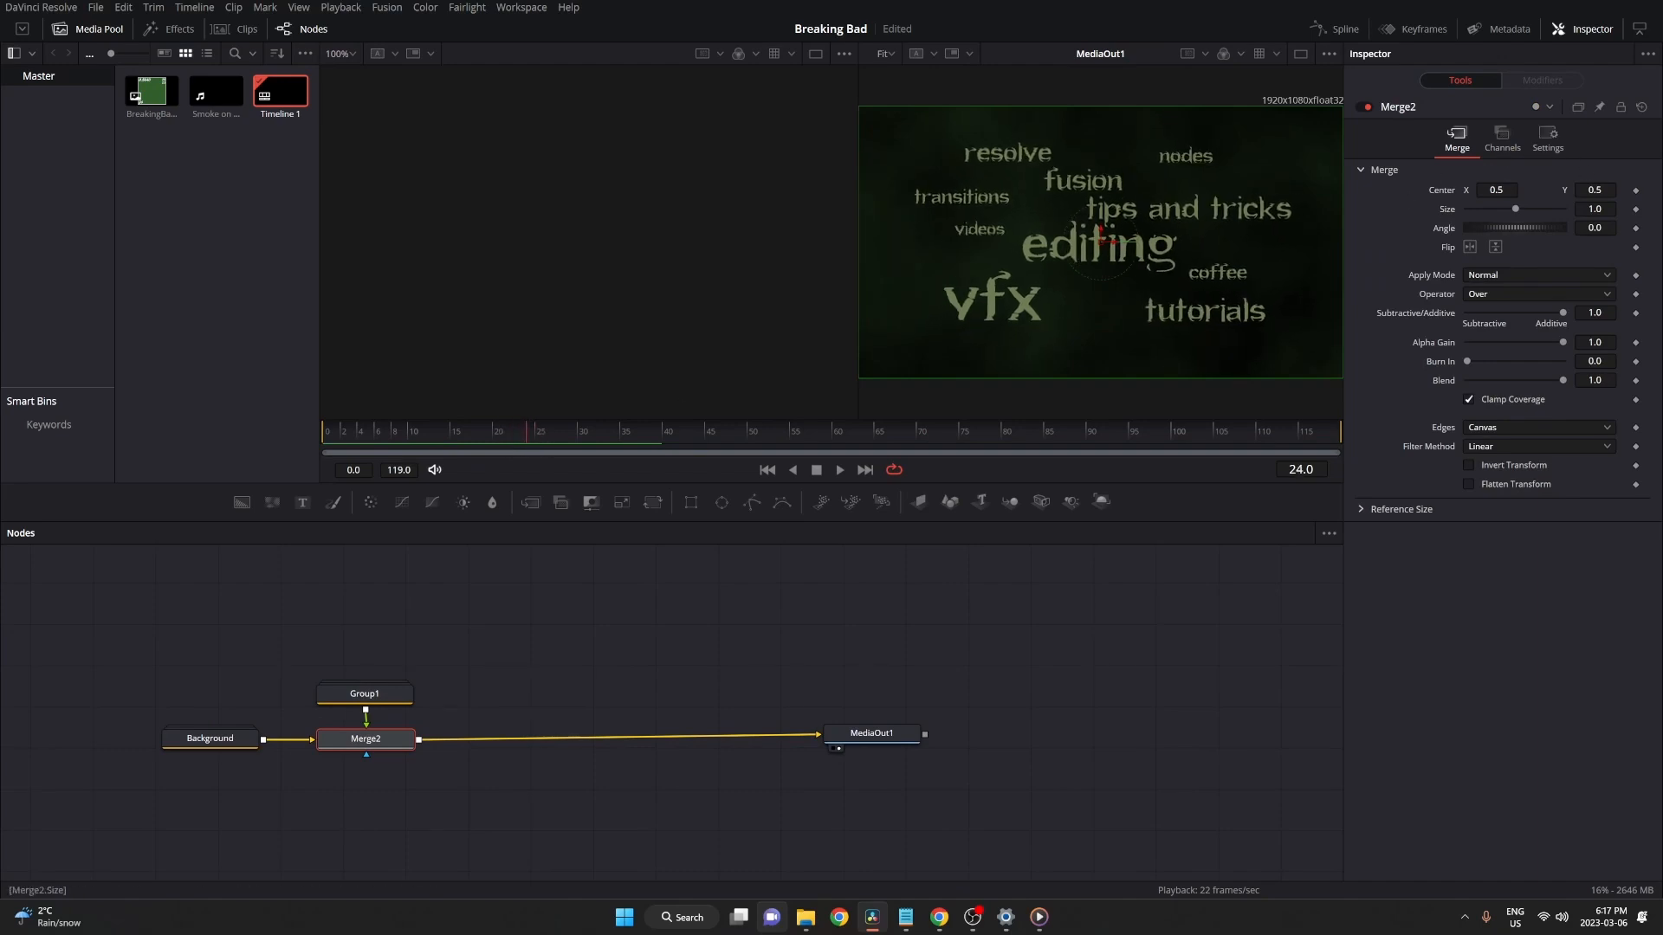
left_click(1502, 139)
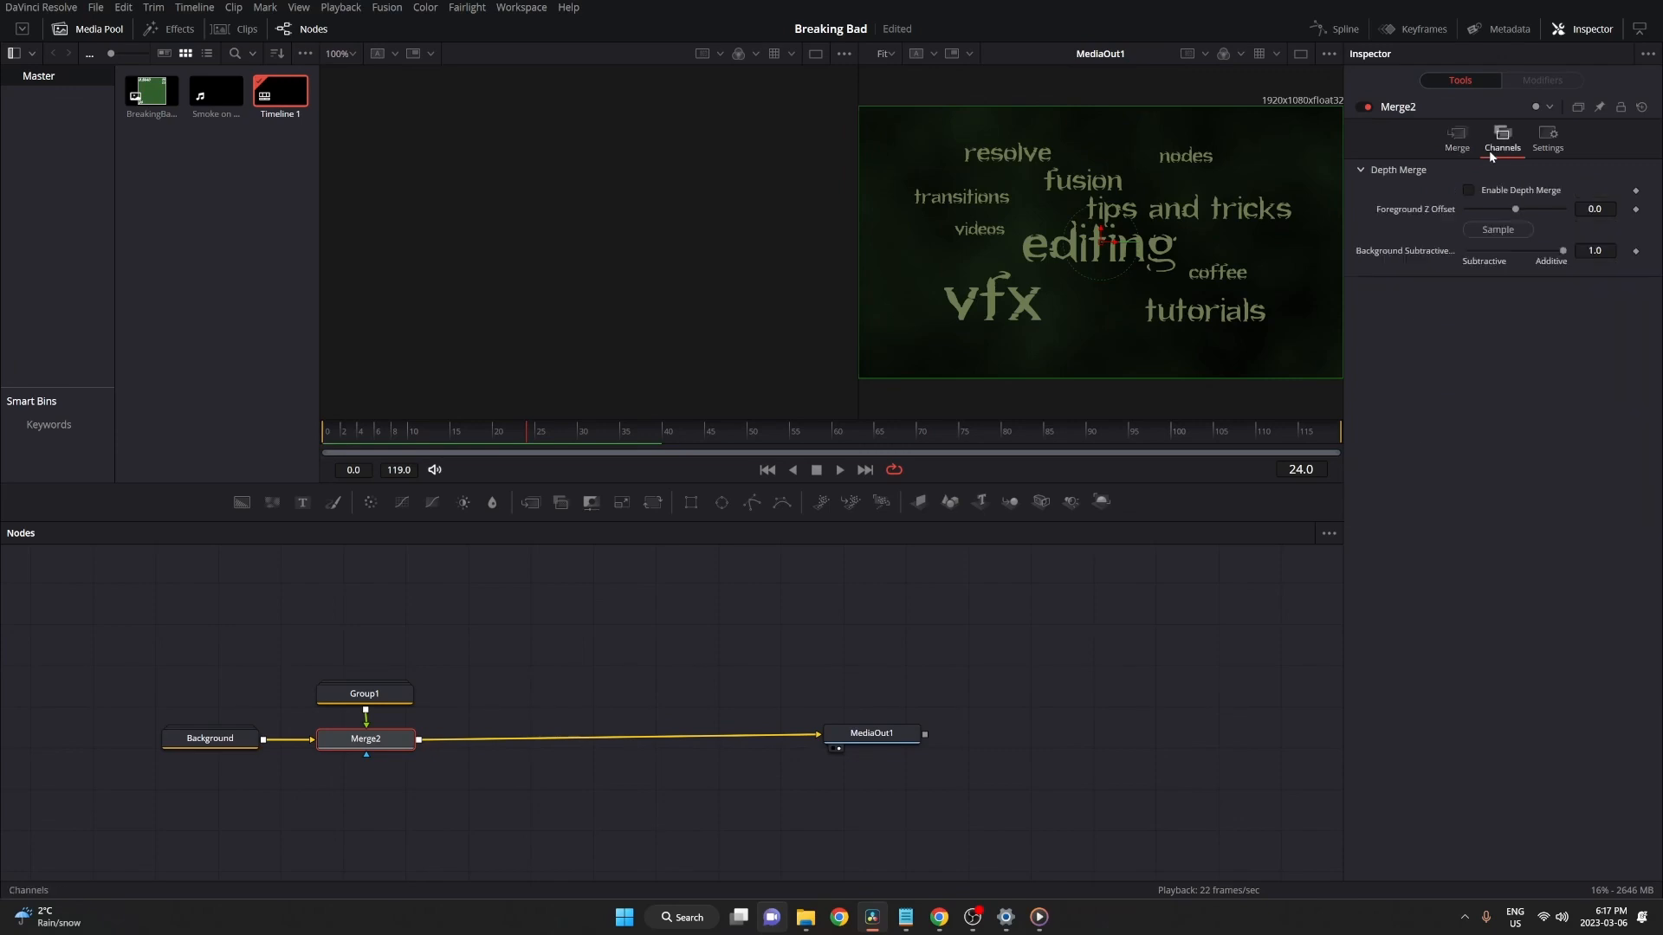
left_click(1468, 149)
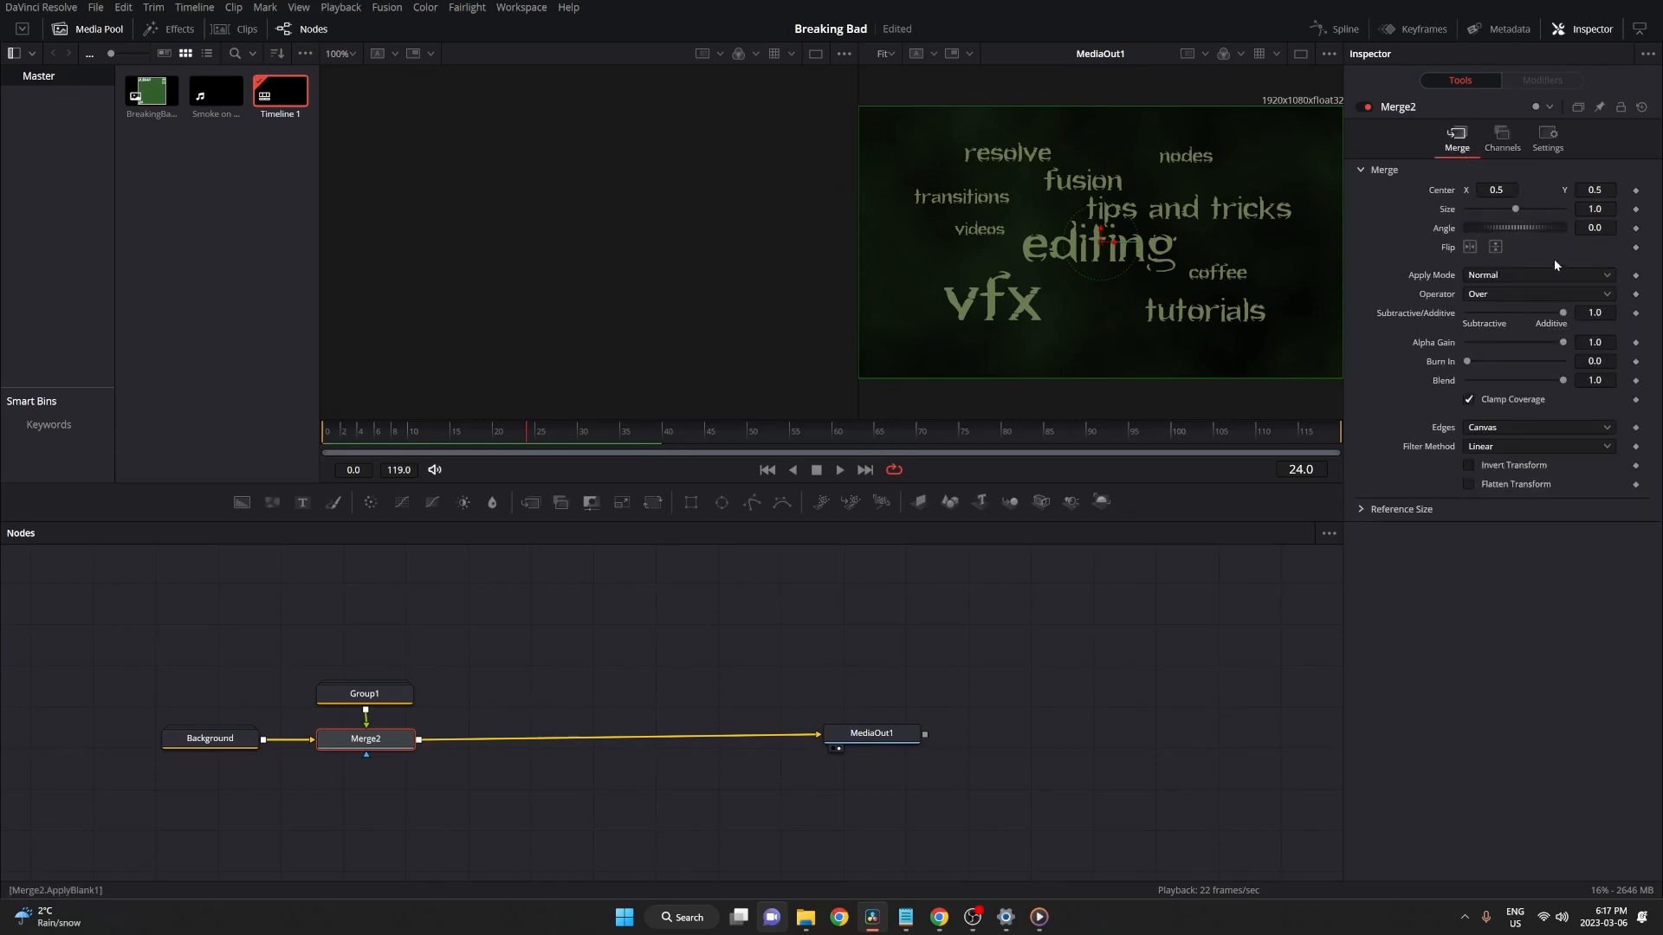
left_click(1636, 210)
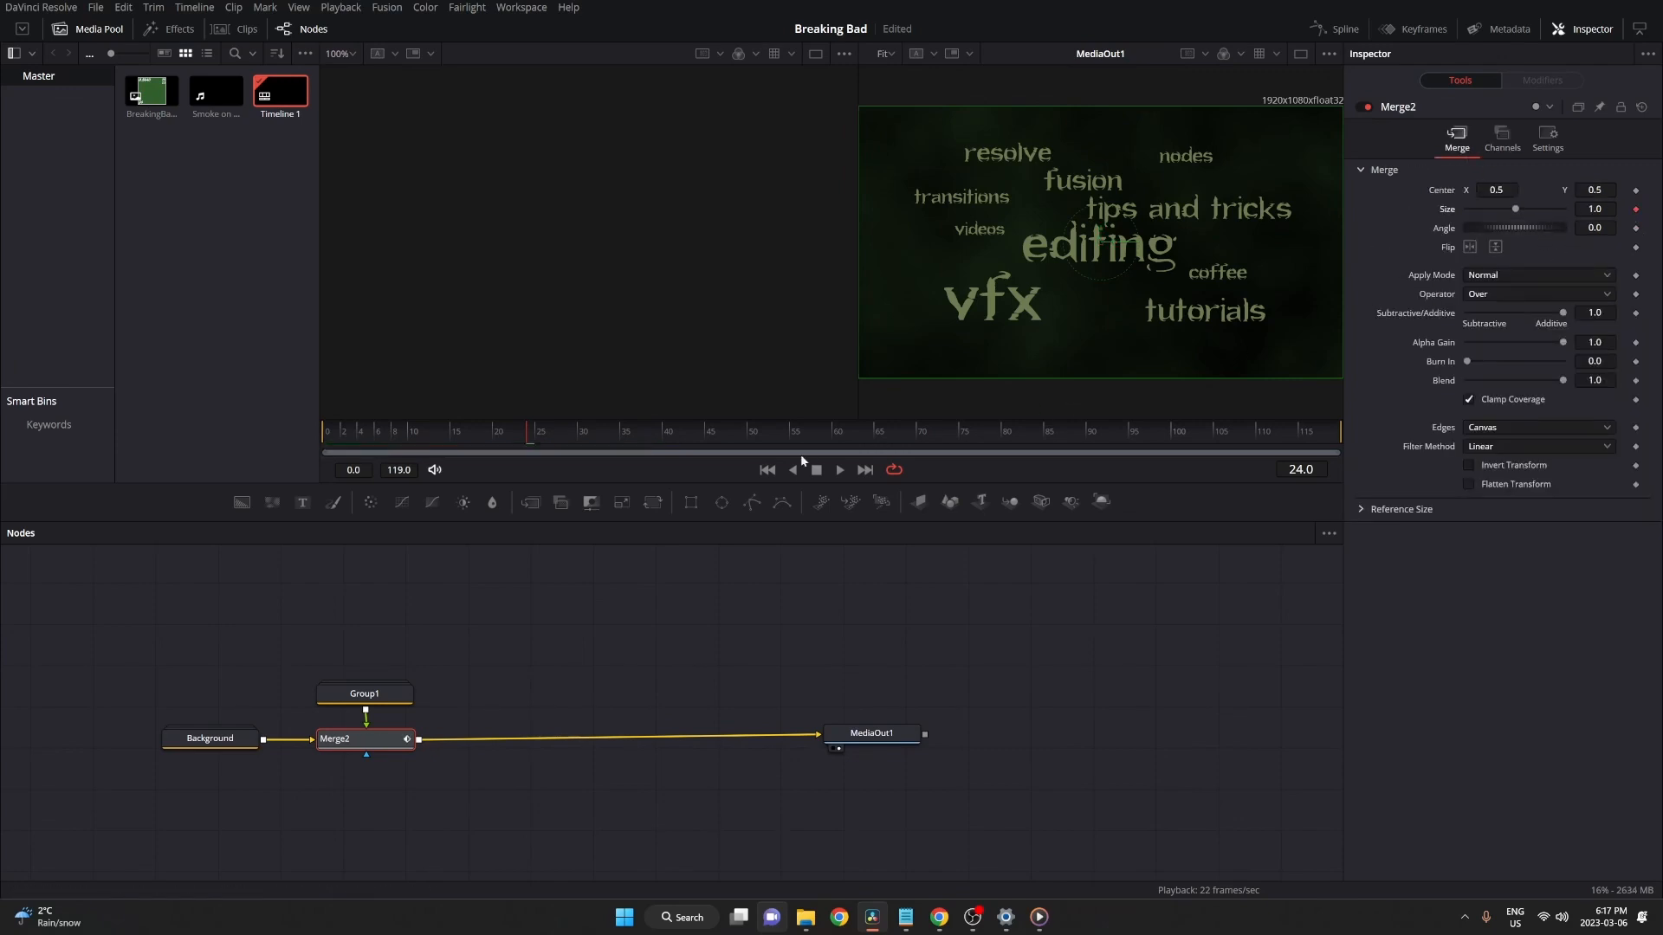
left_click_drag(834, 431, 1322, 435)
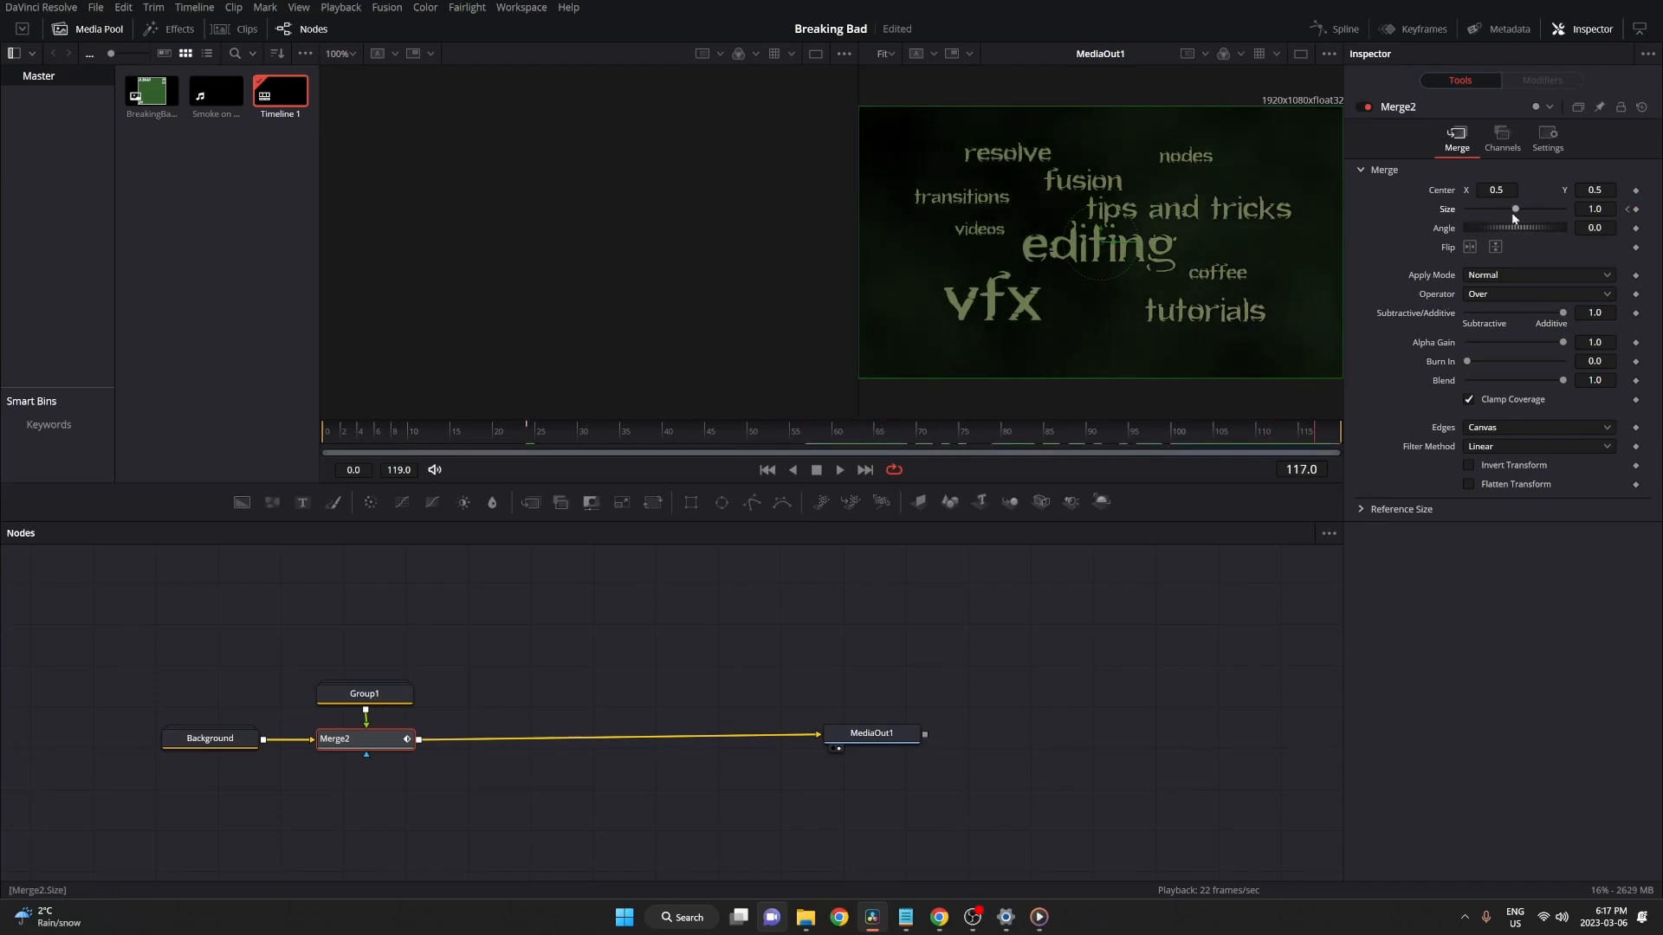
left_click_drag(1511, 212, 1479, 216)
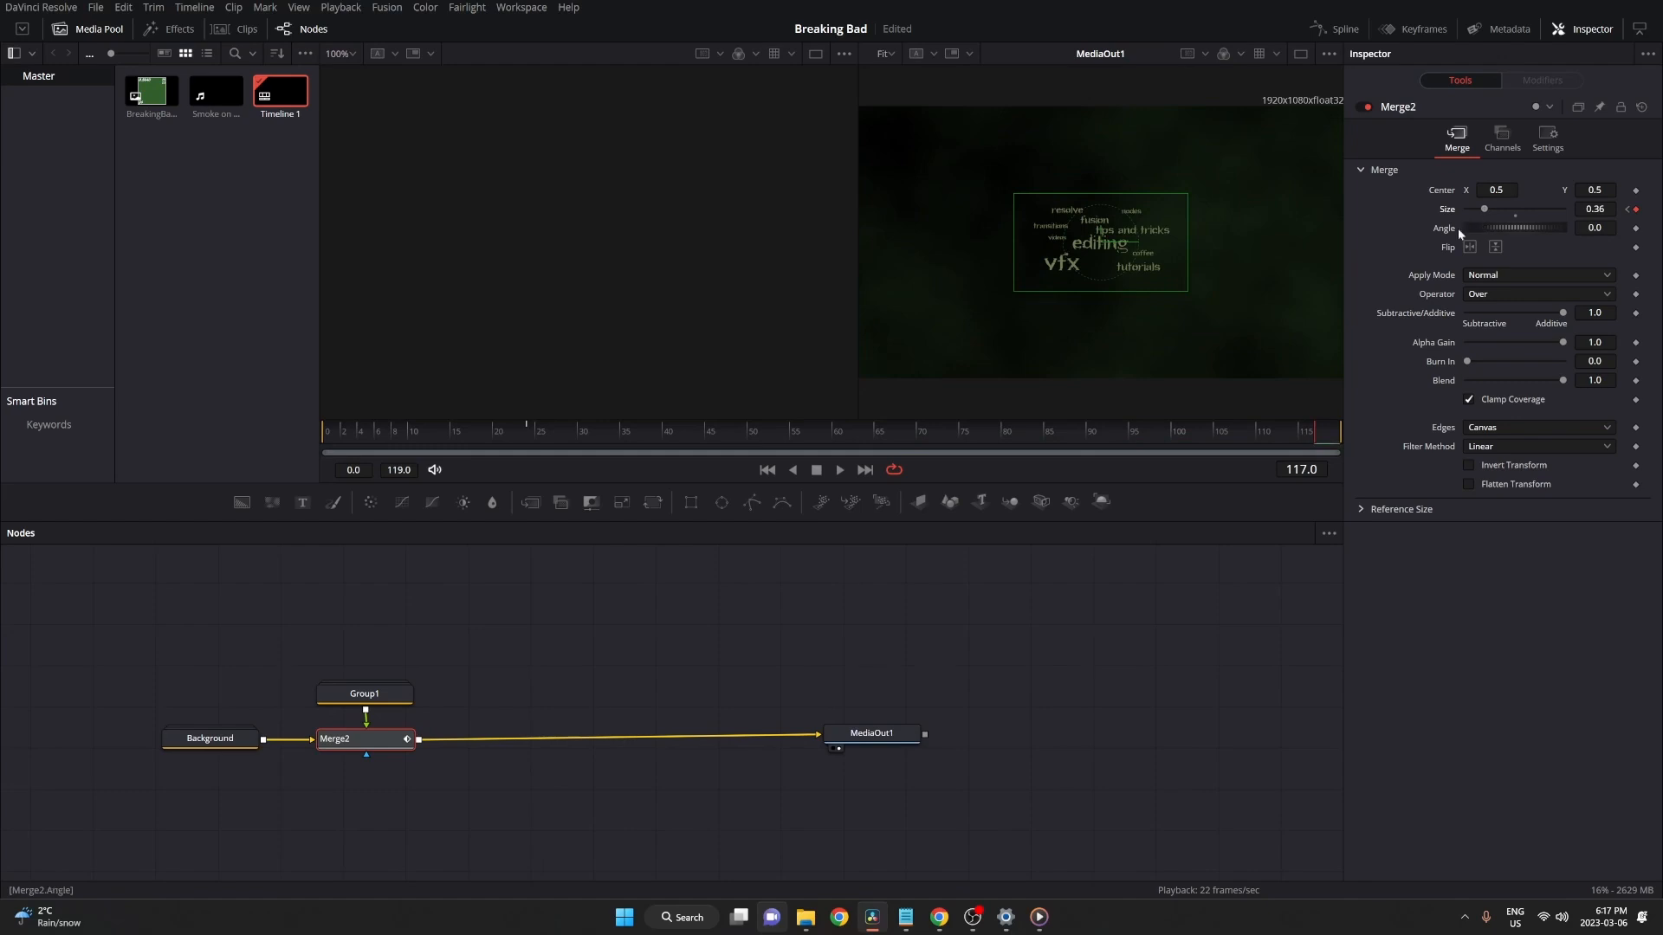
Scrub back near the start and play the animation to check how the words shrink over time
left_click_drag(1163, 430, 343, 452)
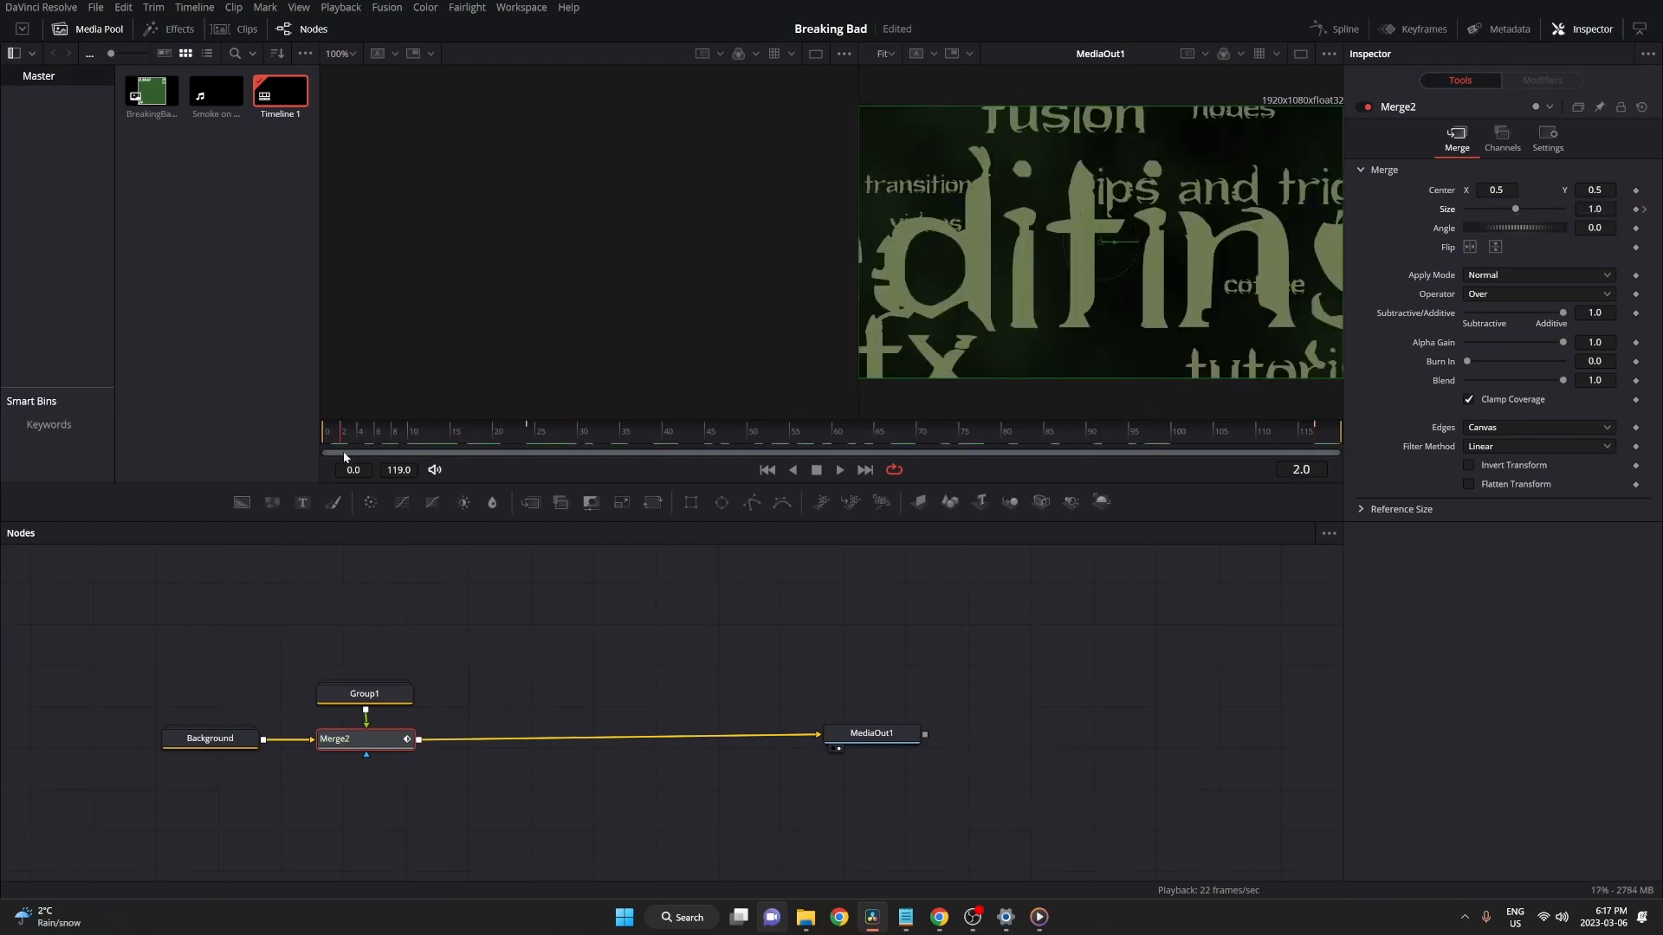
key("space")
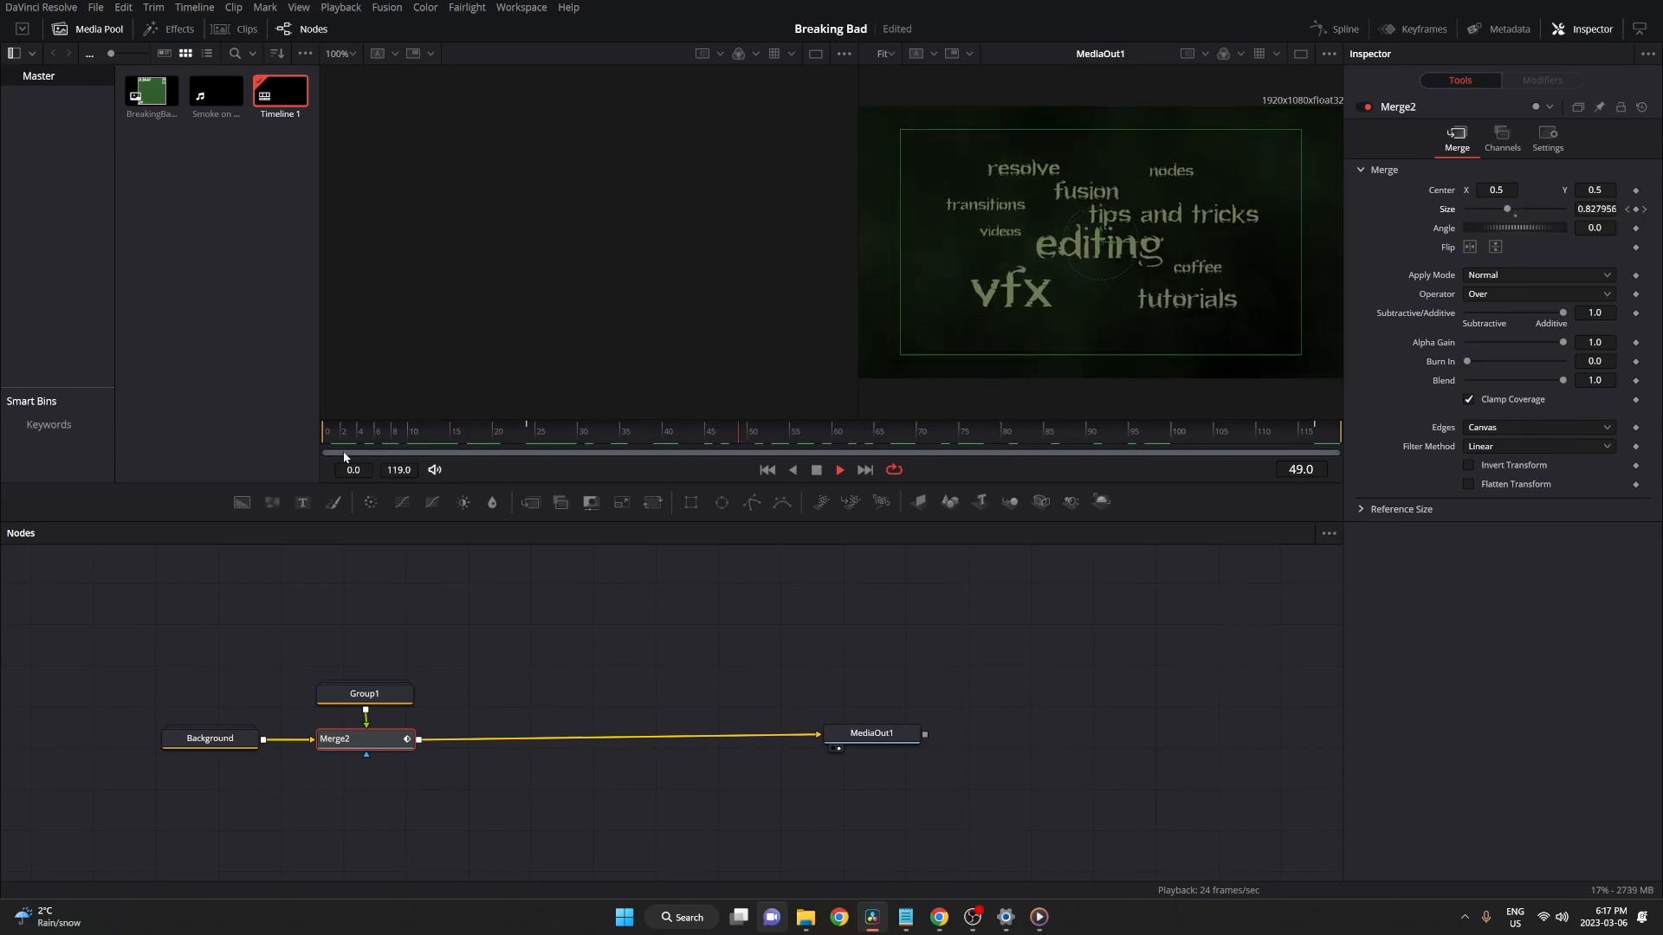
key("space")
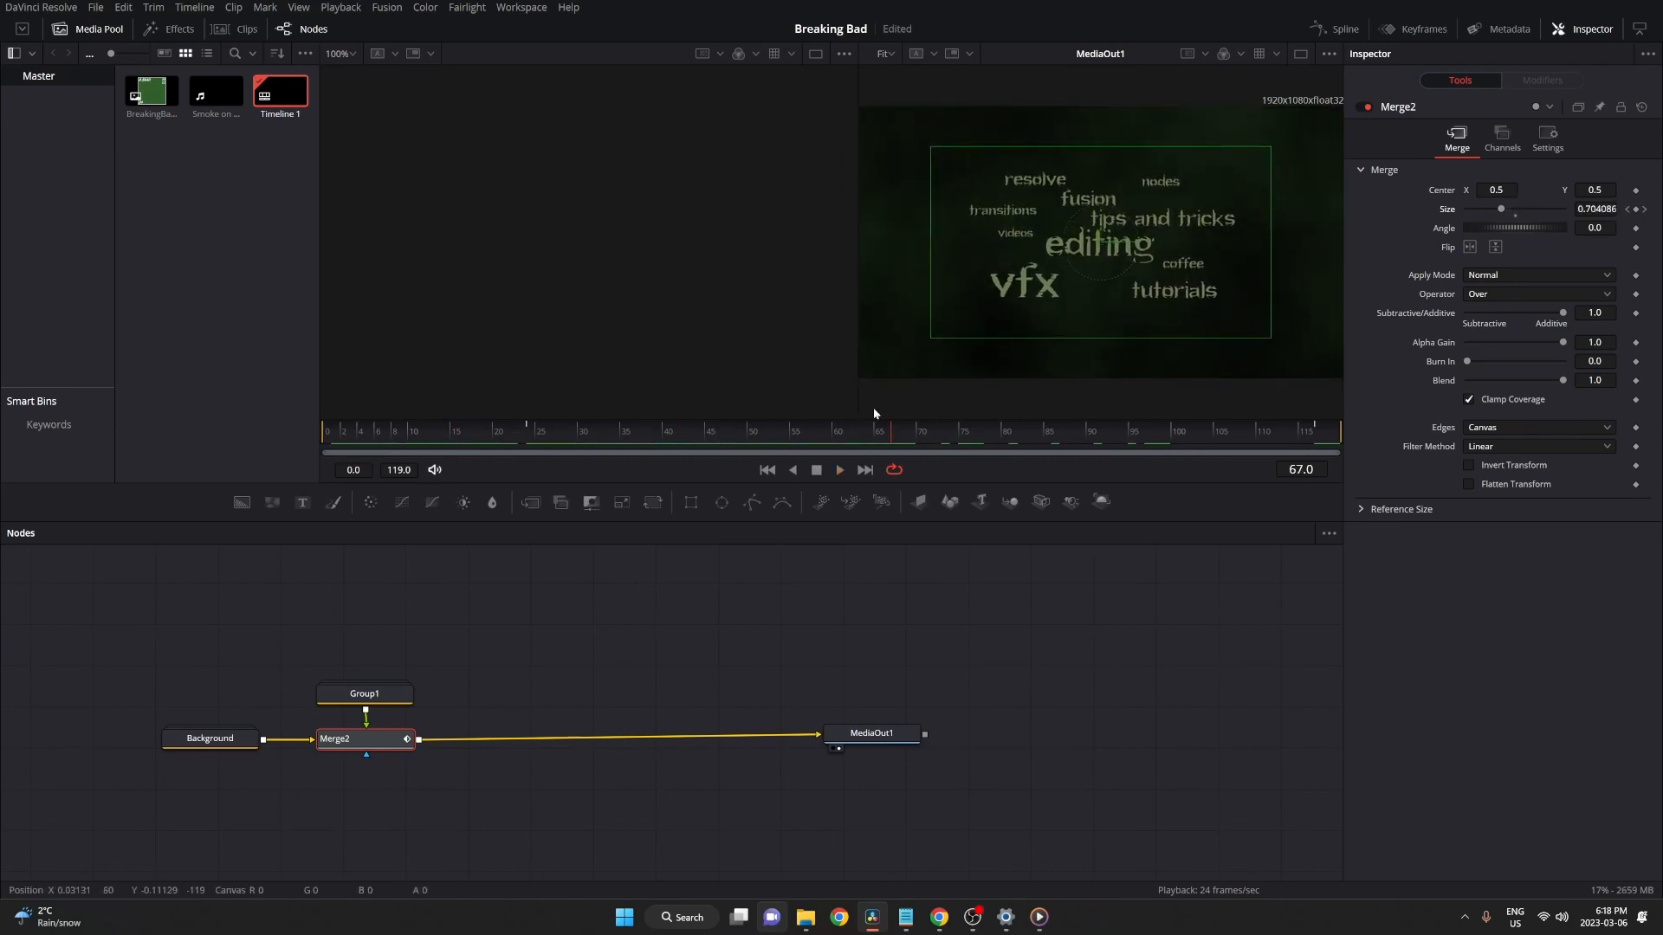
key("space")
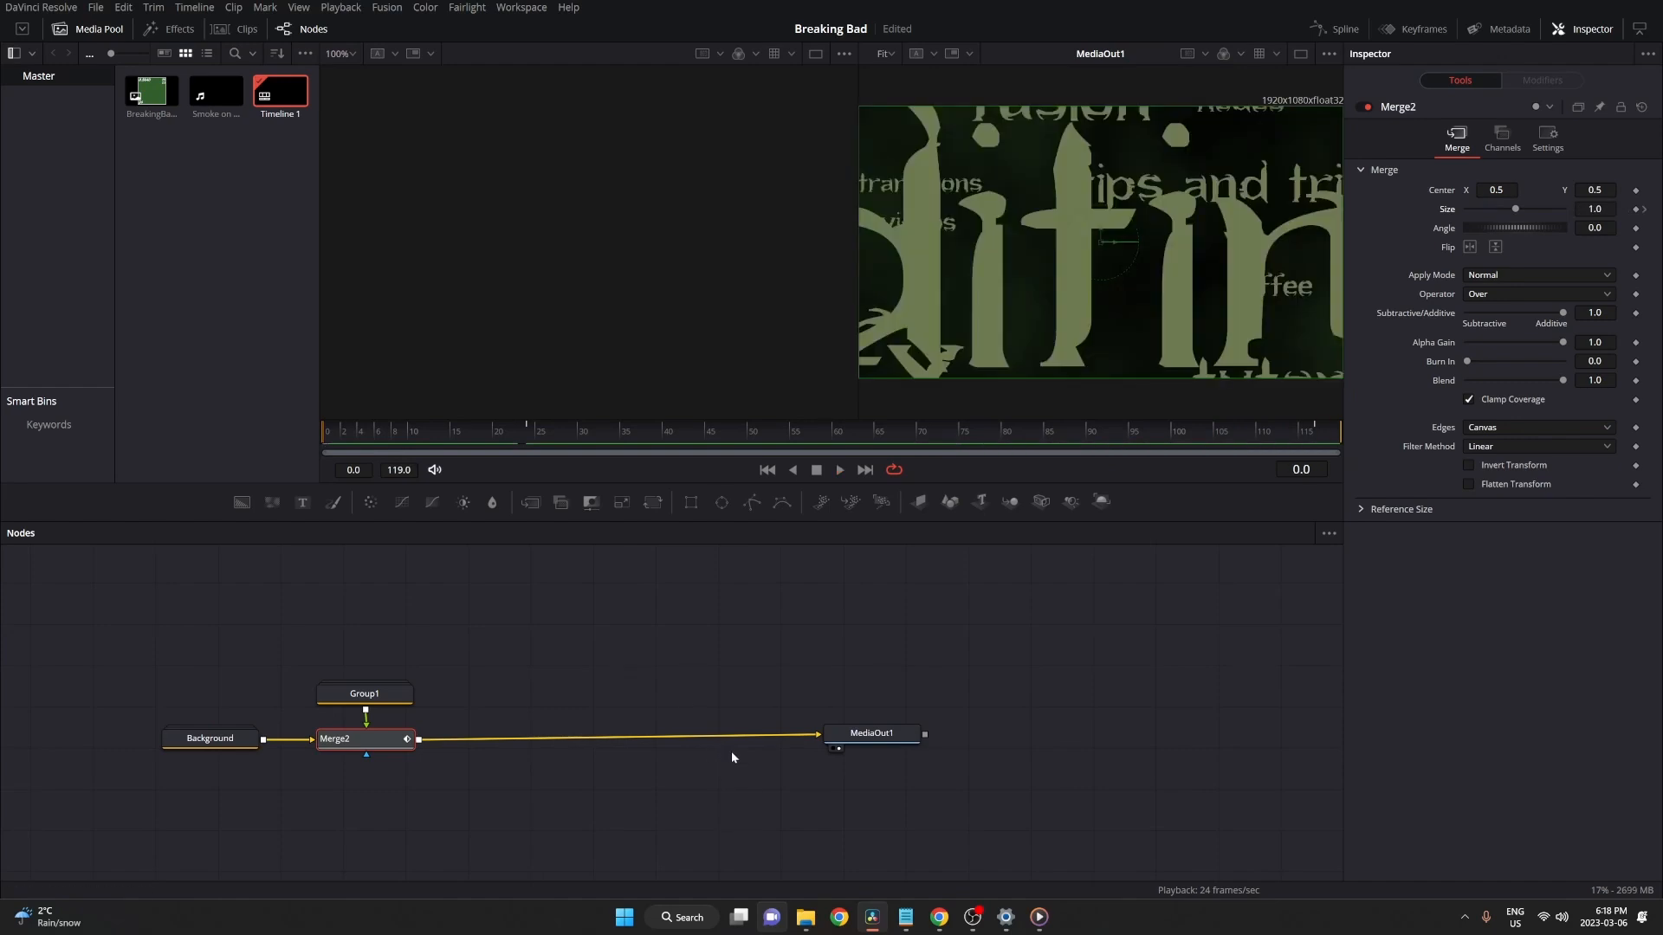
On the Edit page, lengthen the Fusion Composition clip so that it ends at 15 seconds
left_click(444, 656)
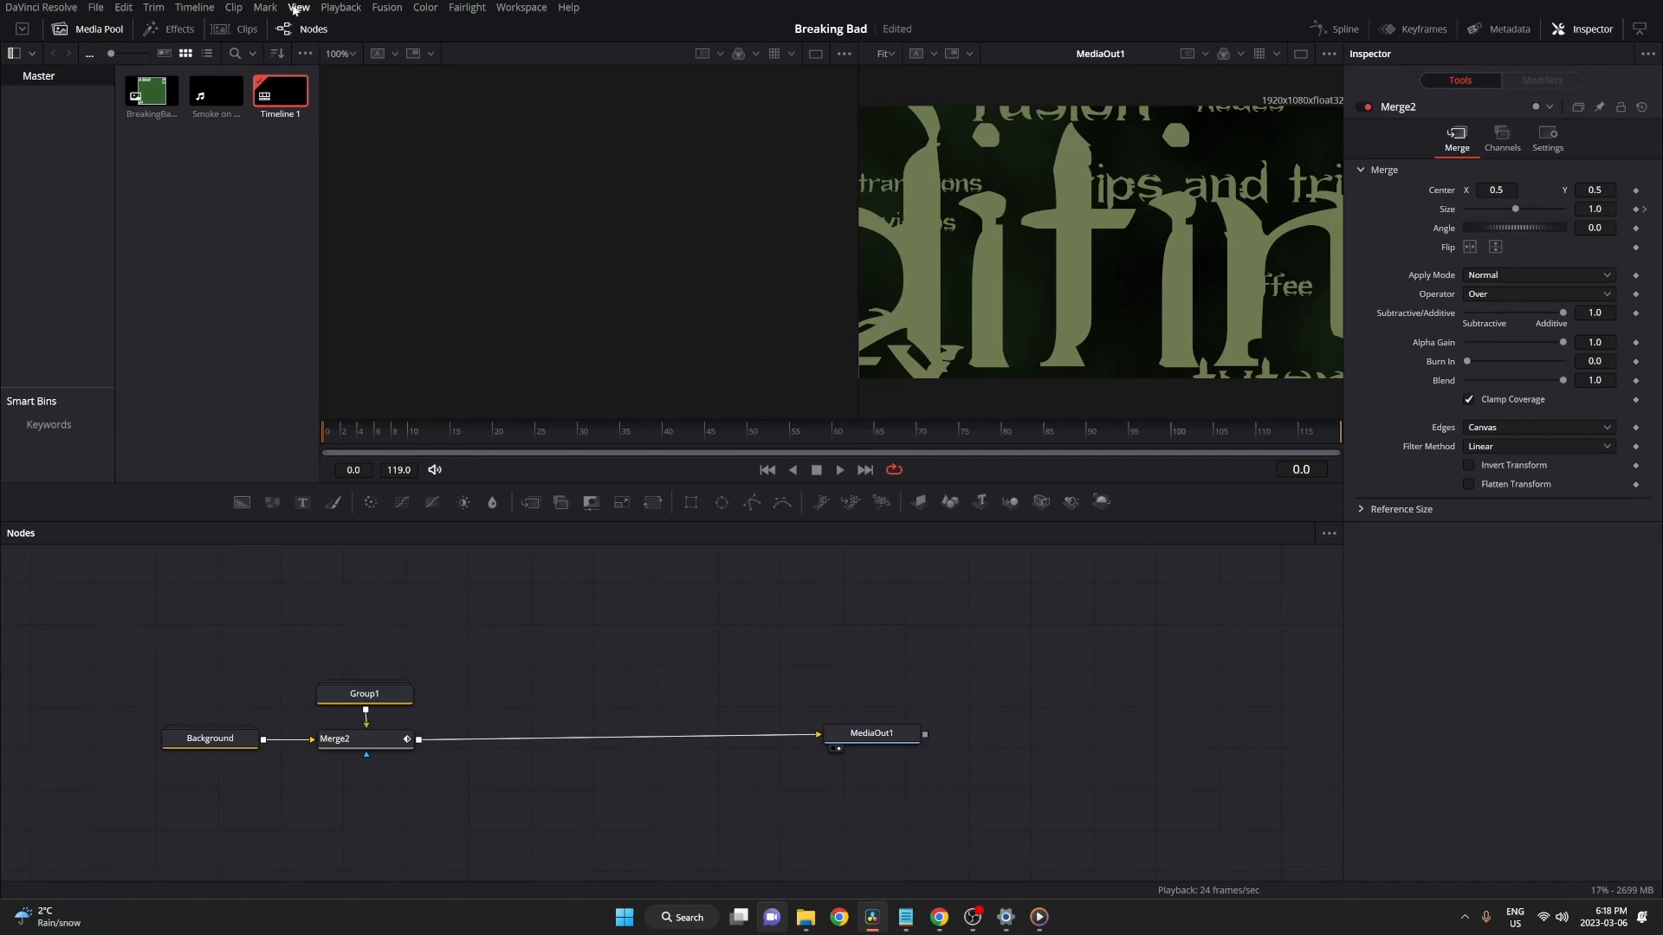
left_click(520, 8)
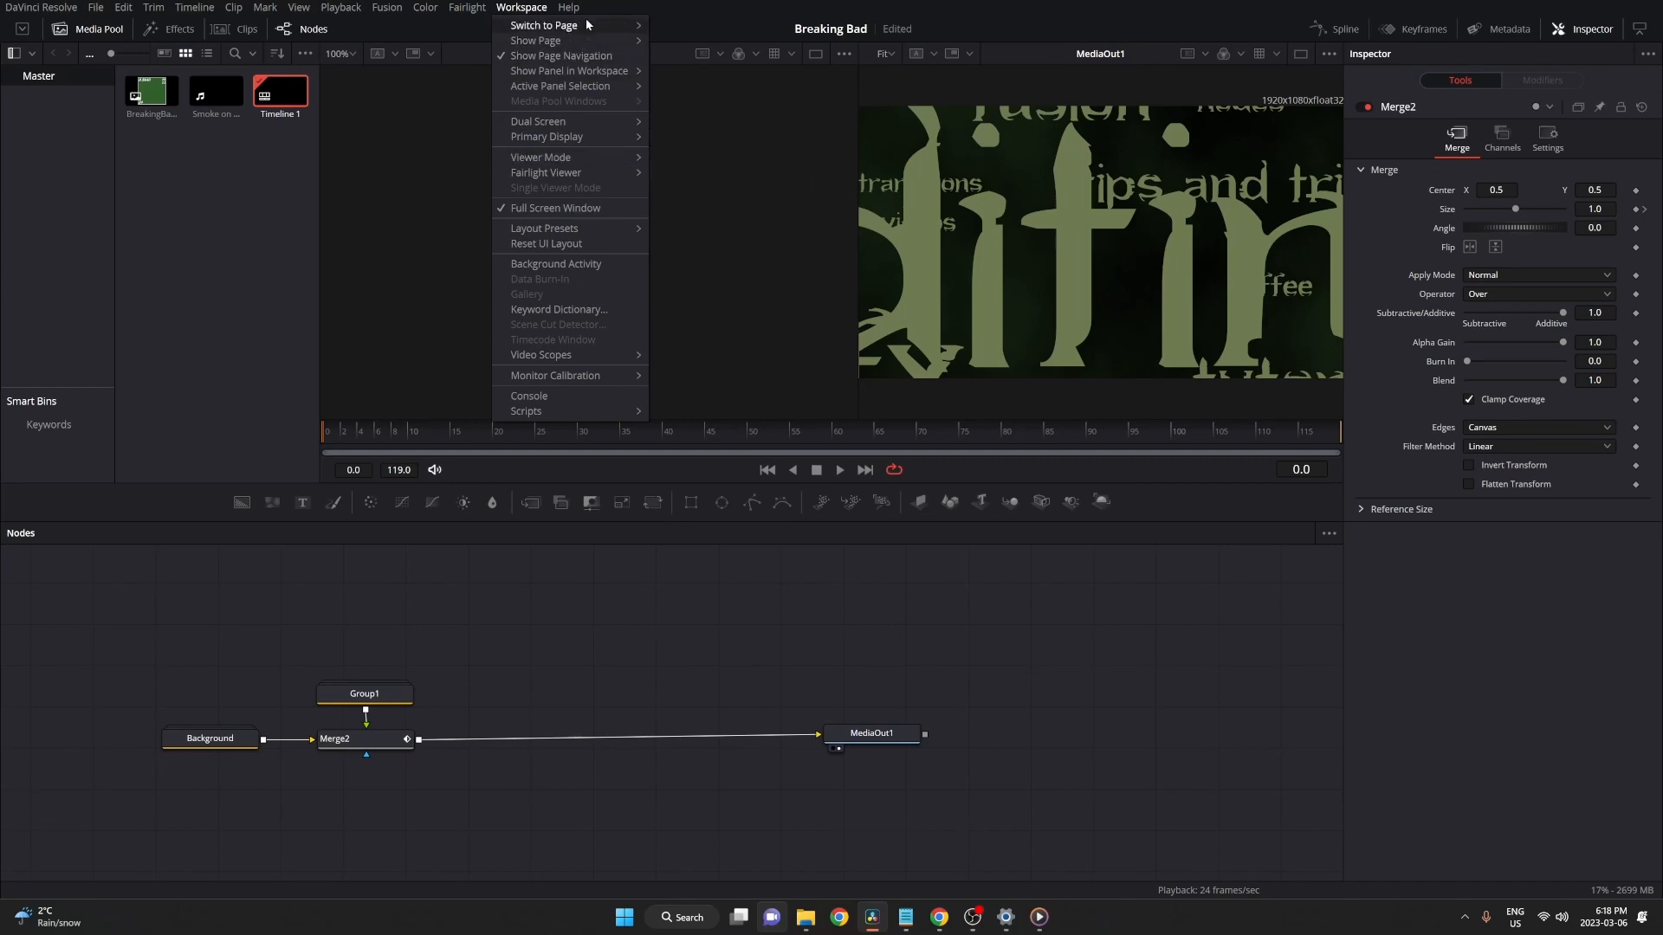
mouse_move(586, 25)
left_click(681, 57)
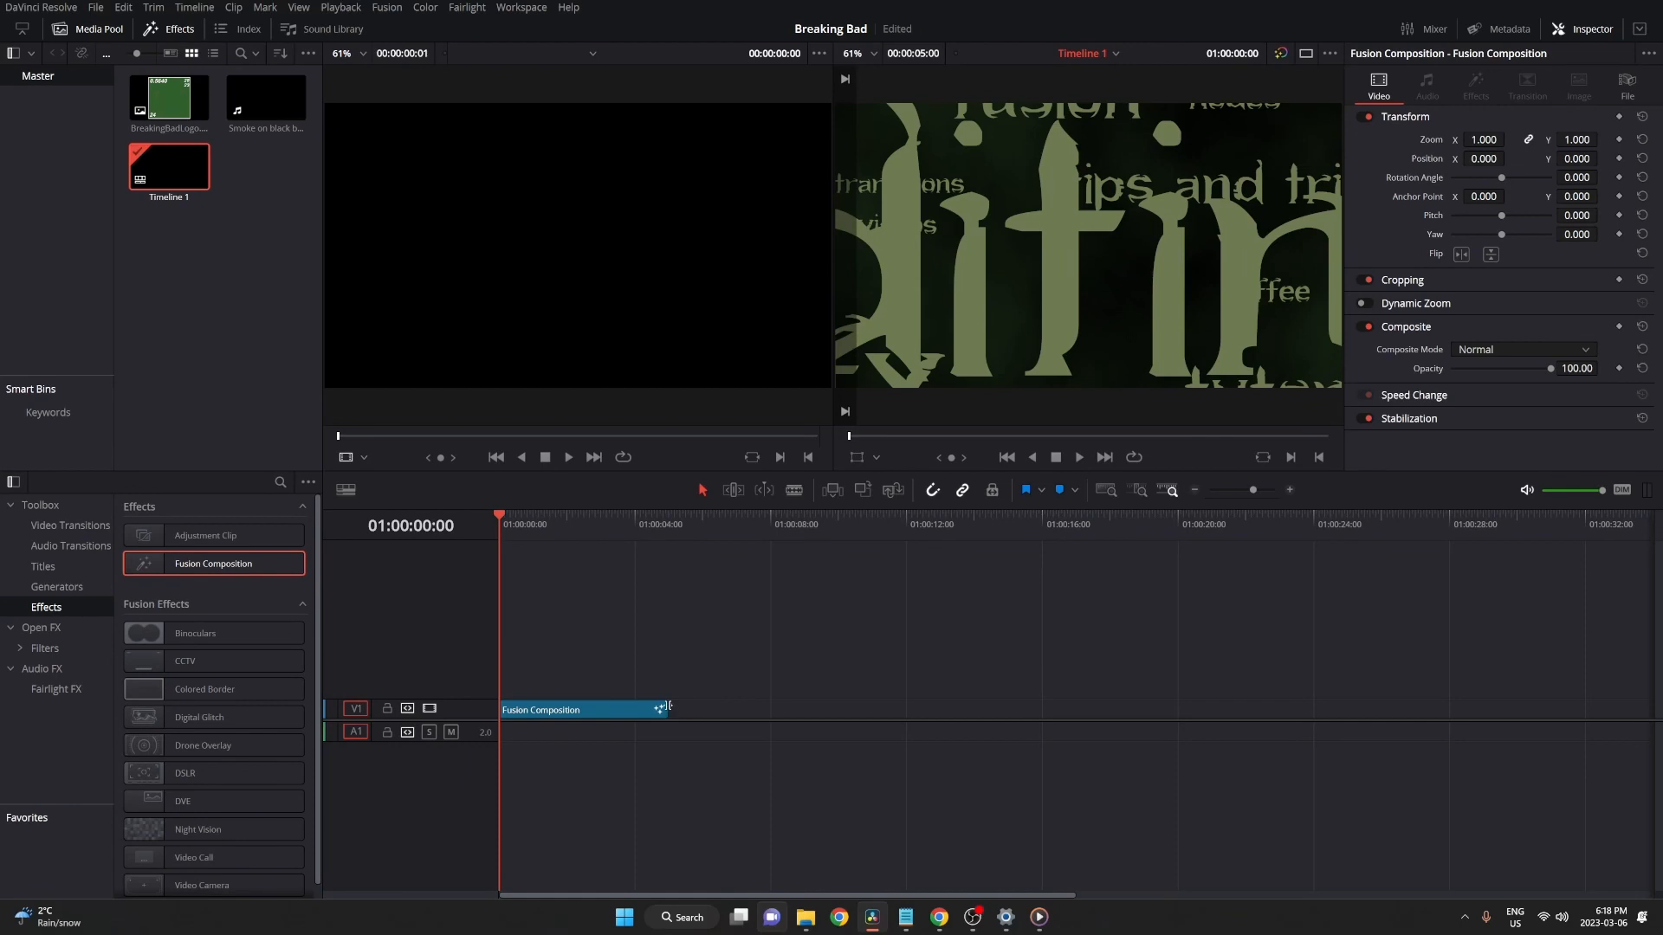
left_click_drag(667, 707, 735, 708)
left_click_drag(750, 525, 1041, 537)
left_click(761, 720)
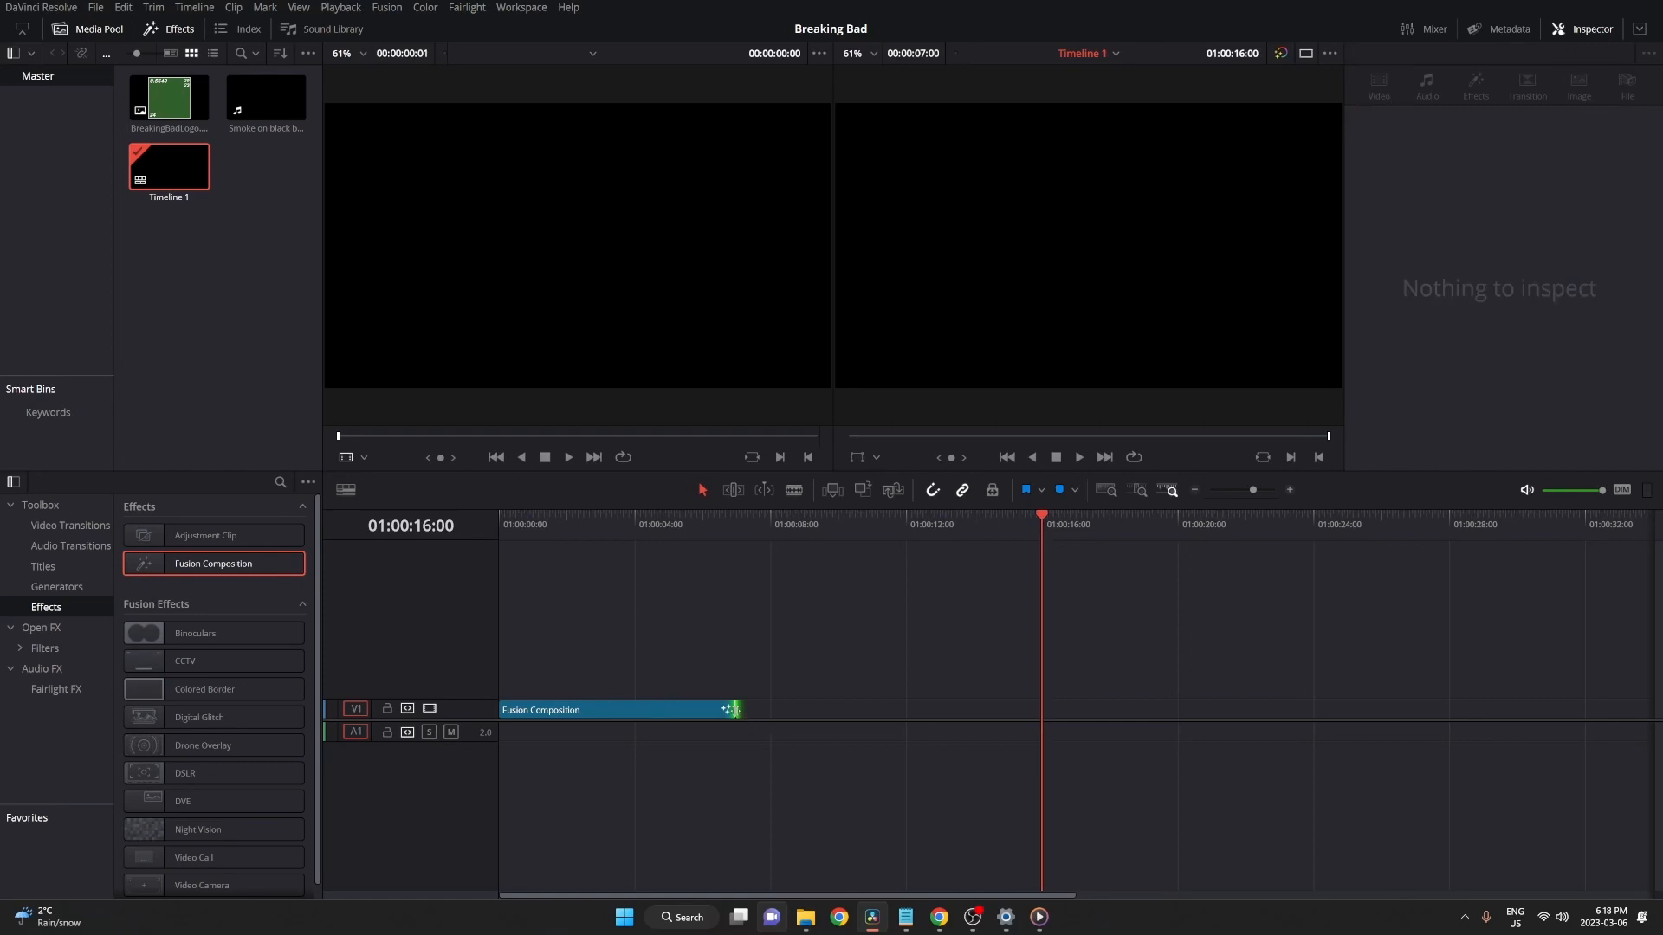
left_click_drag(730, 709, 1041, 710)
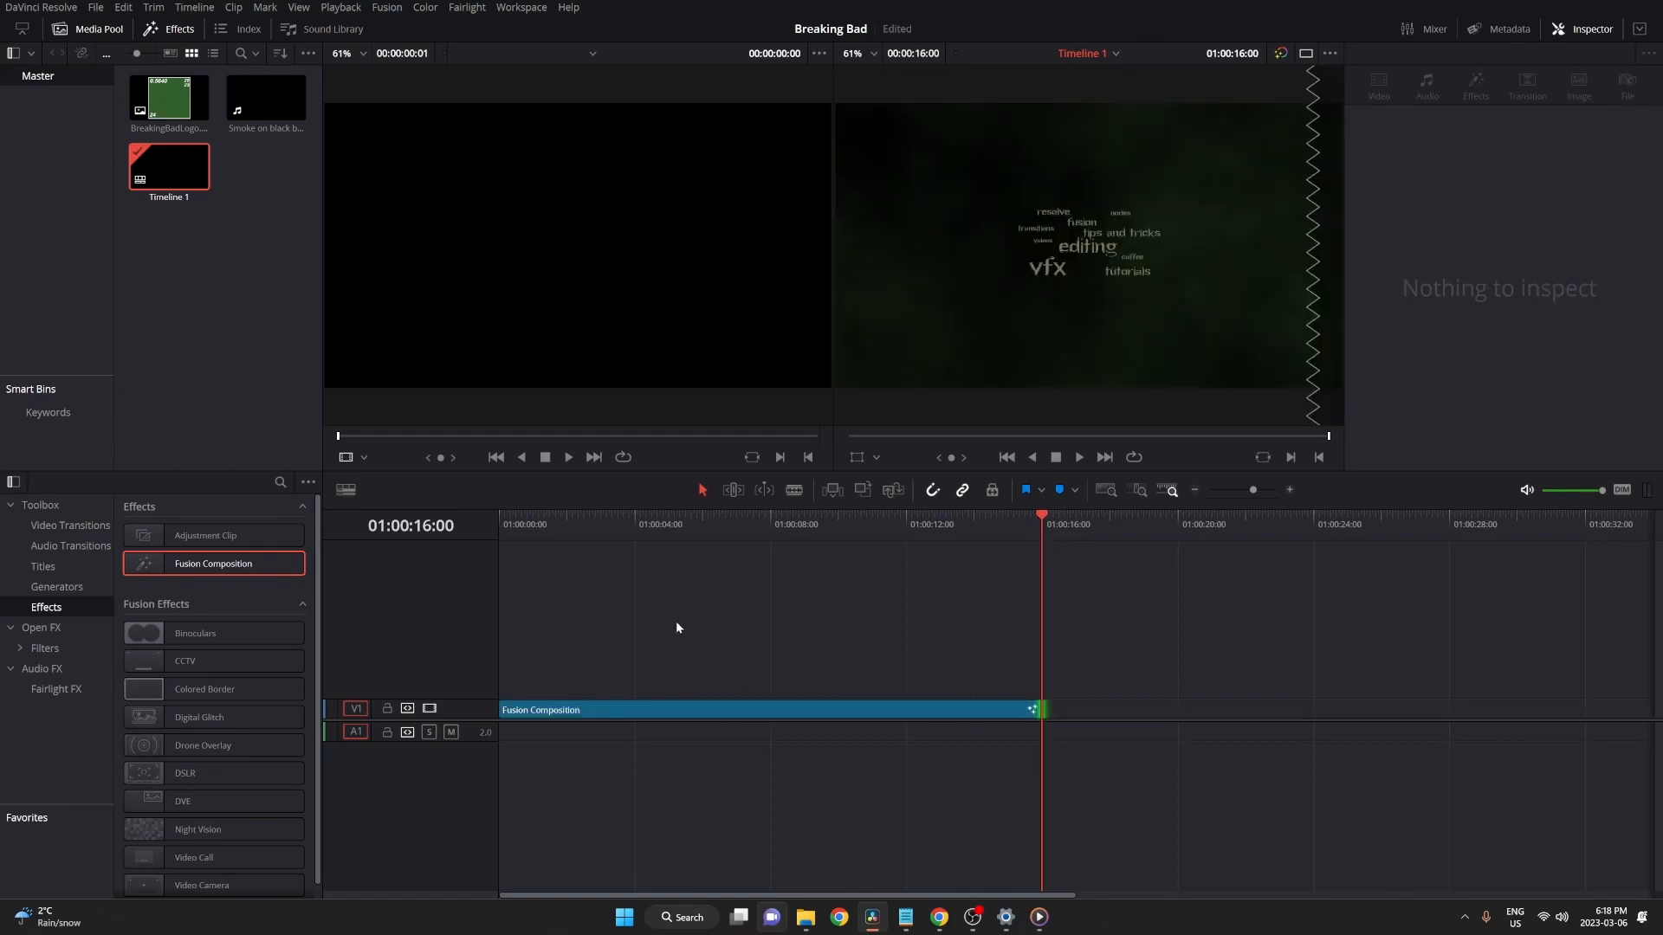
left_click_drag(1048, 531, 1008, 527)
left_click(1043, 701)
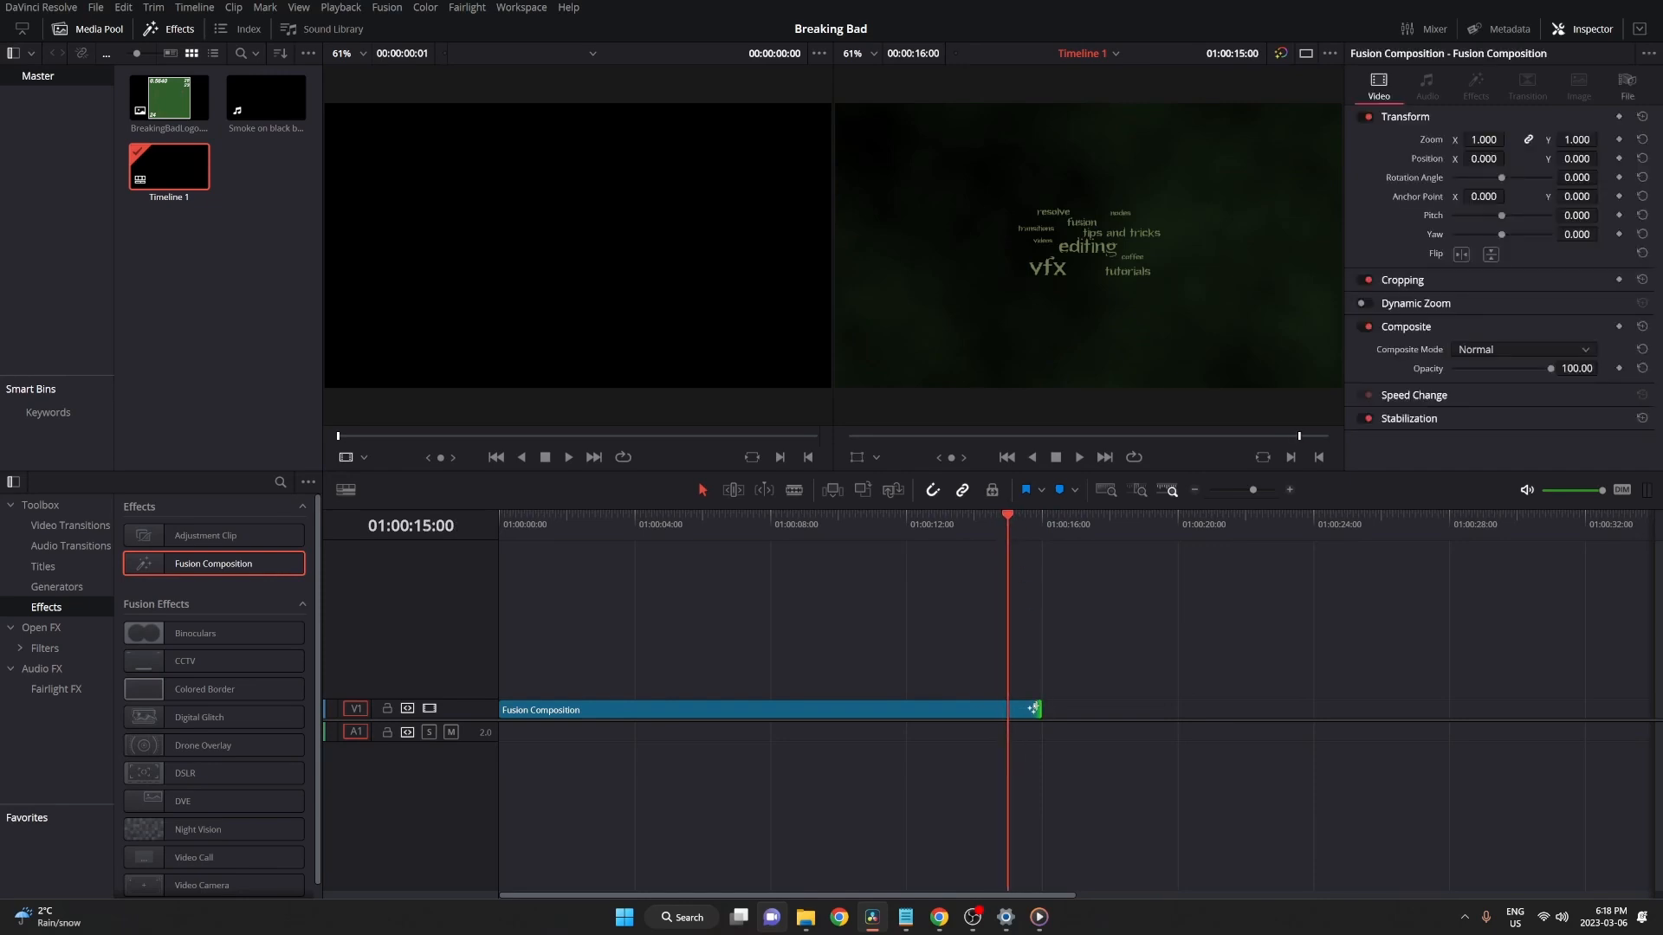
left_click_drag(1035, 708, 1006, 709)
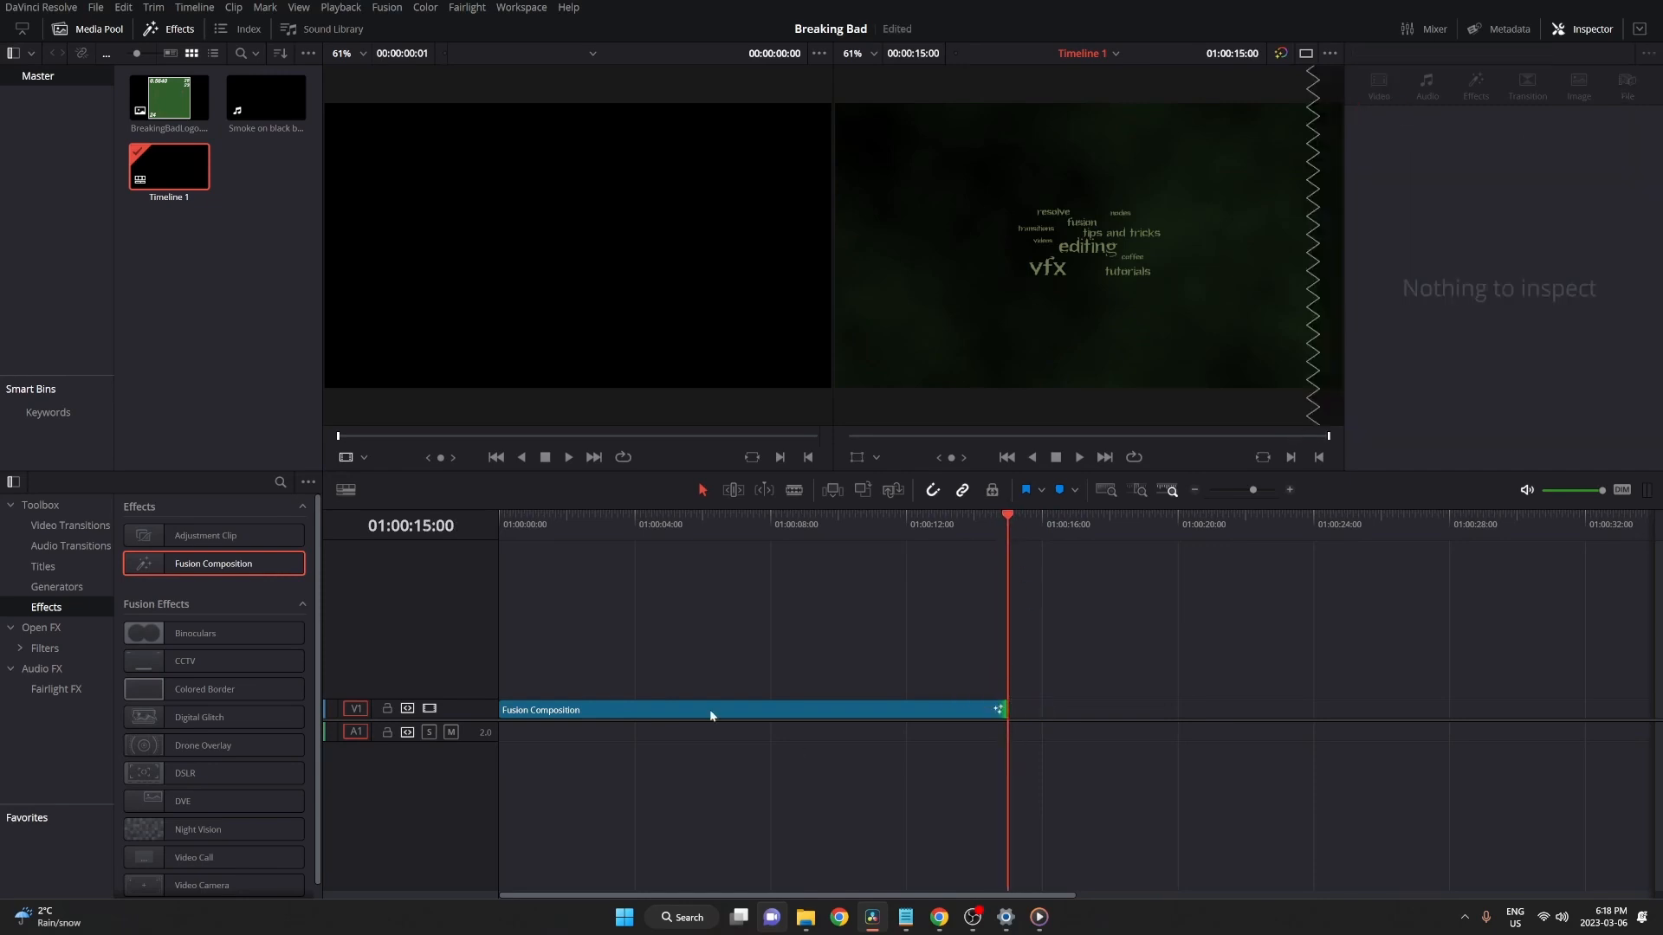
Back on the Fusion page, fade out the words with Merge2 Blend keyframes of 1.0 at frame 70 and 0.0 at frame 80
left_click(521, 7)
mouse_move(606, 26)
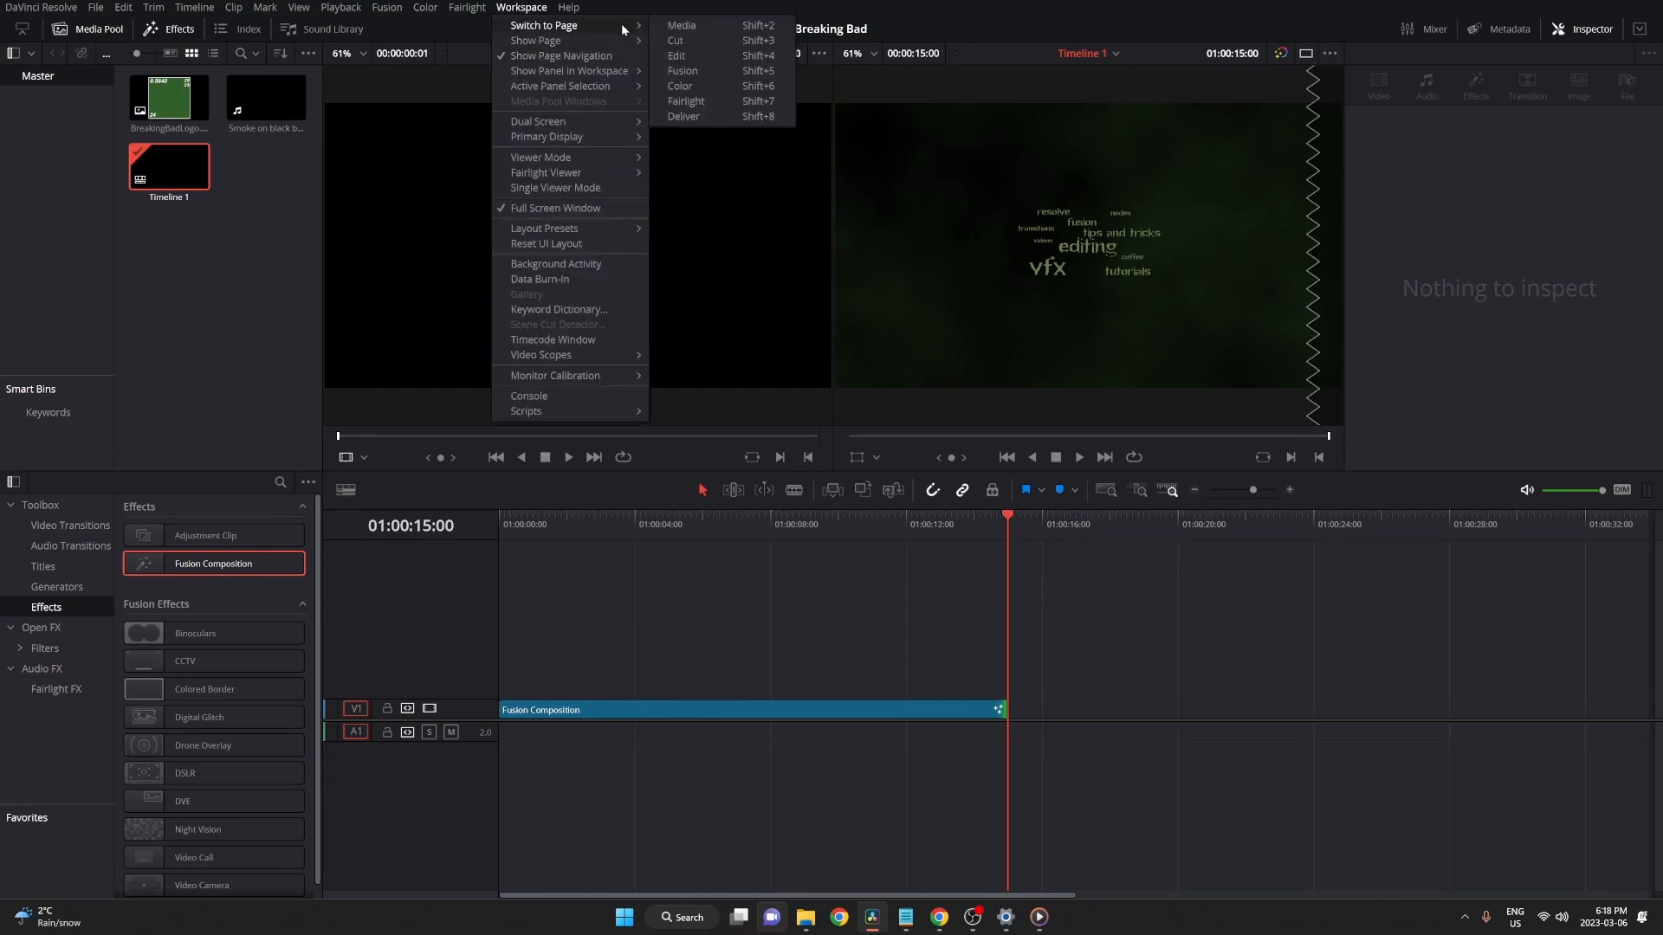
left_click(709, 76)
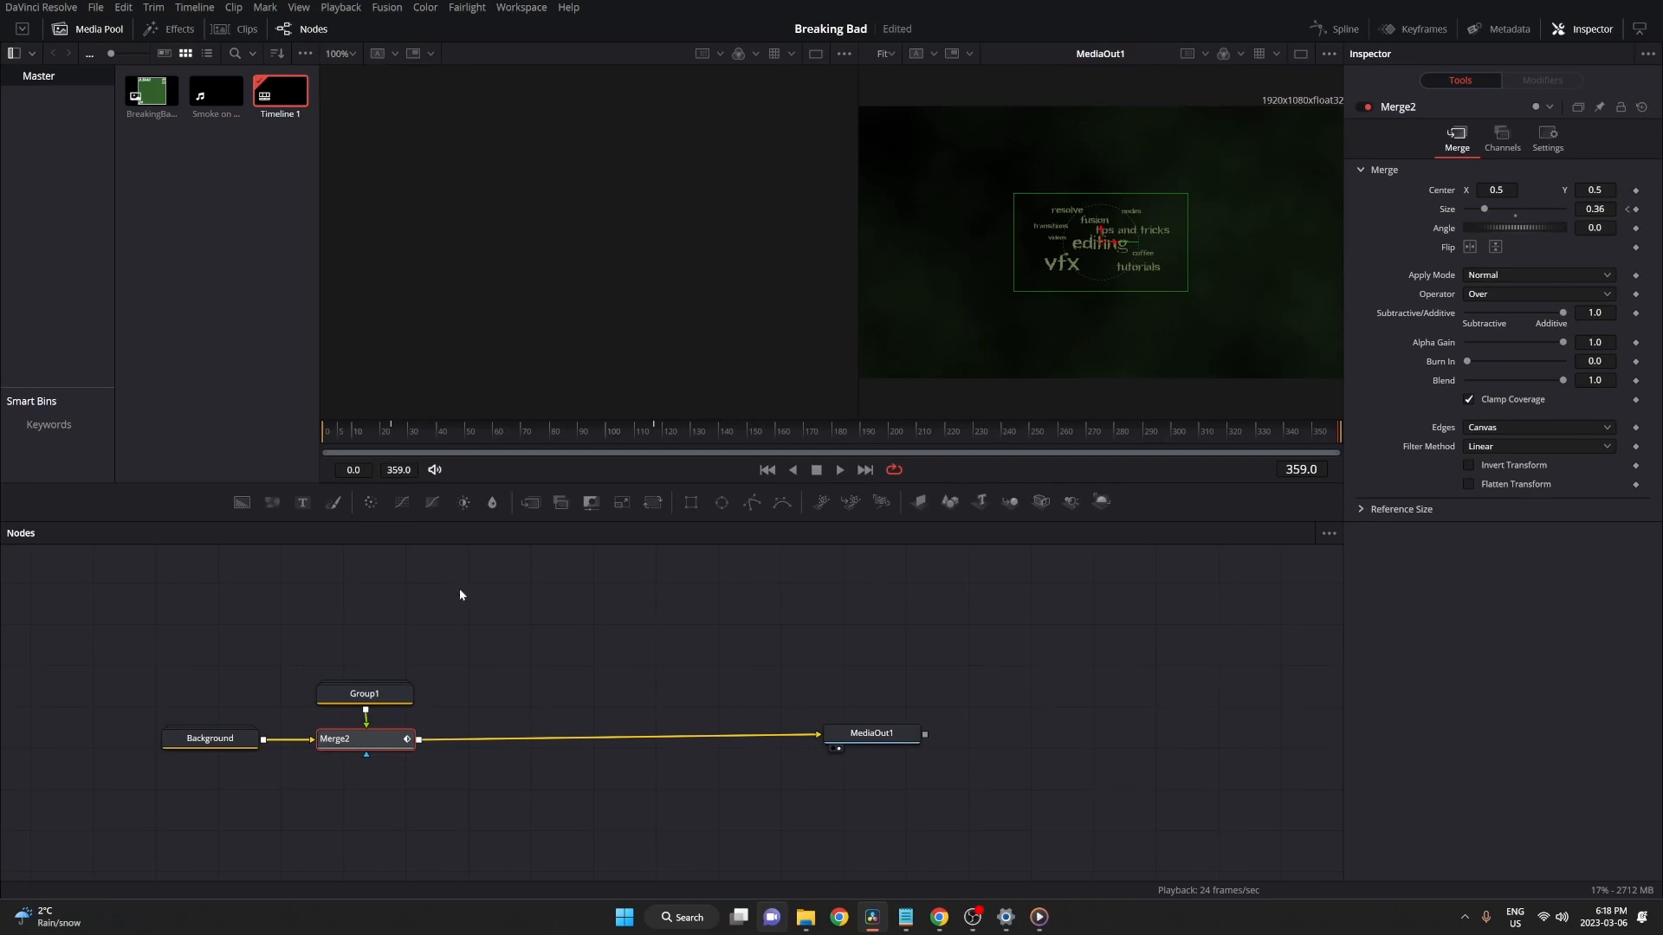
left_click(1502, 139)
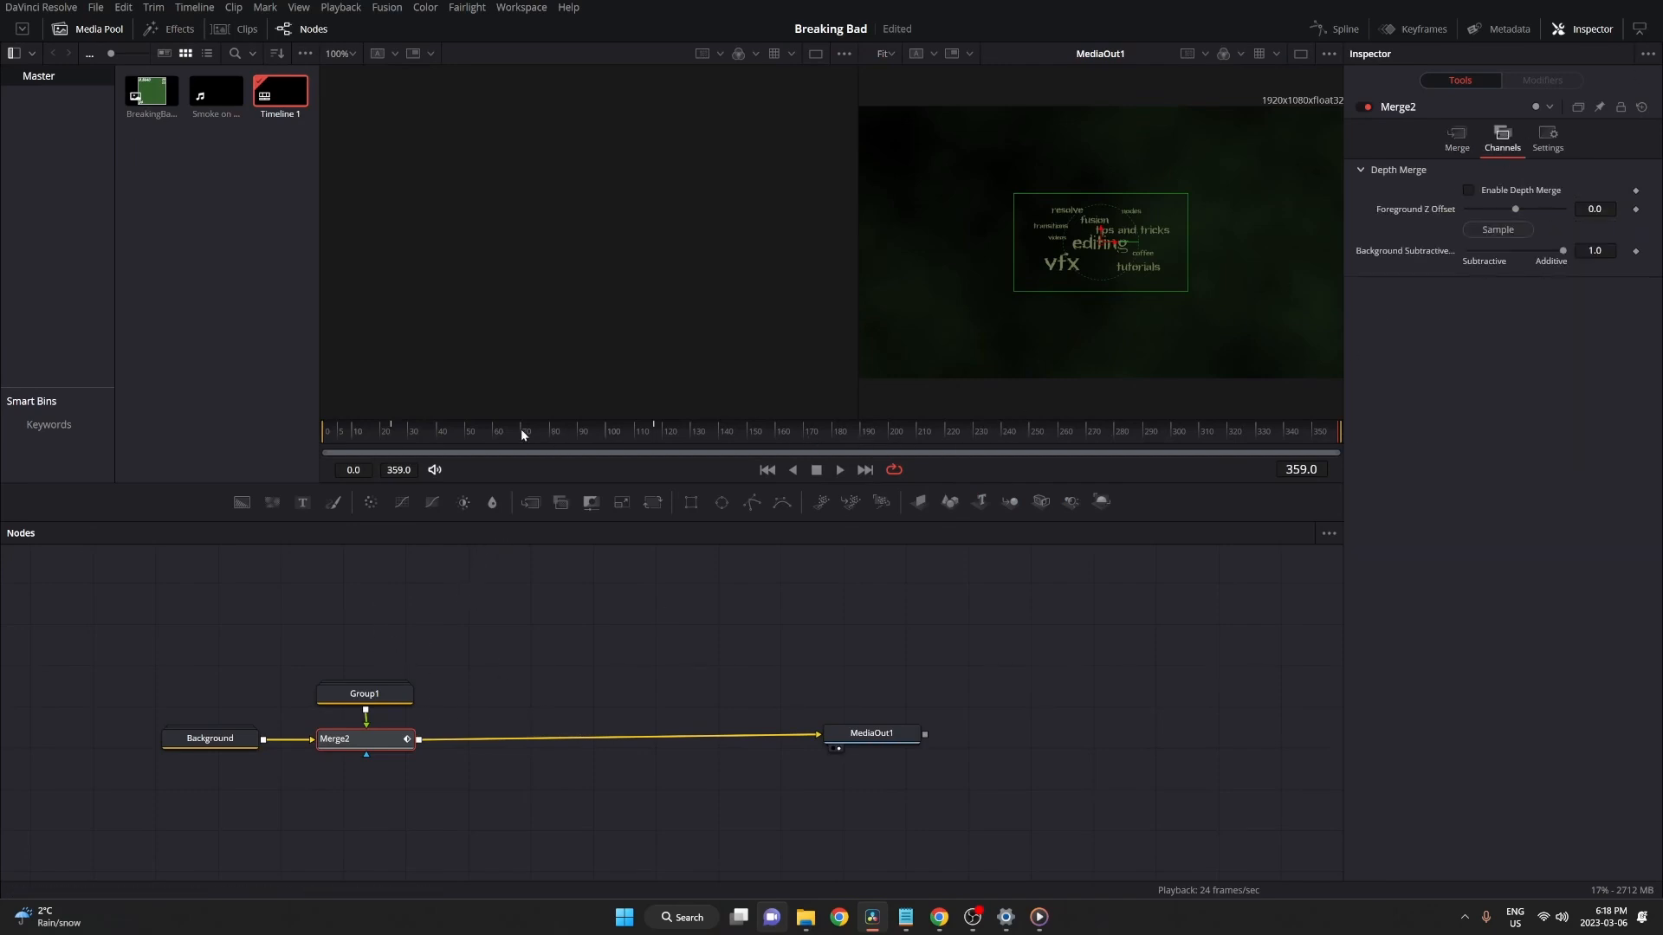
mouse_move(521, 429)
left_mouse_down()
mouse_move(455, 433)
mouse_move(553, 424)
mouse_move(522, 438)
left_mouse_up()
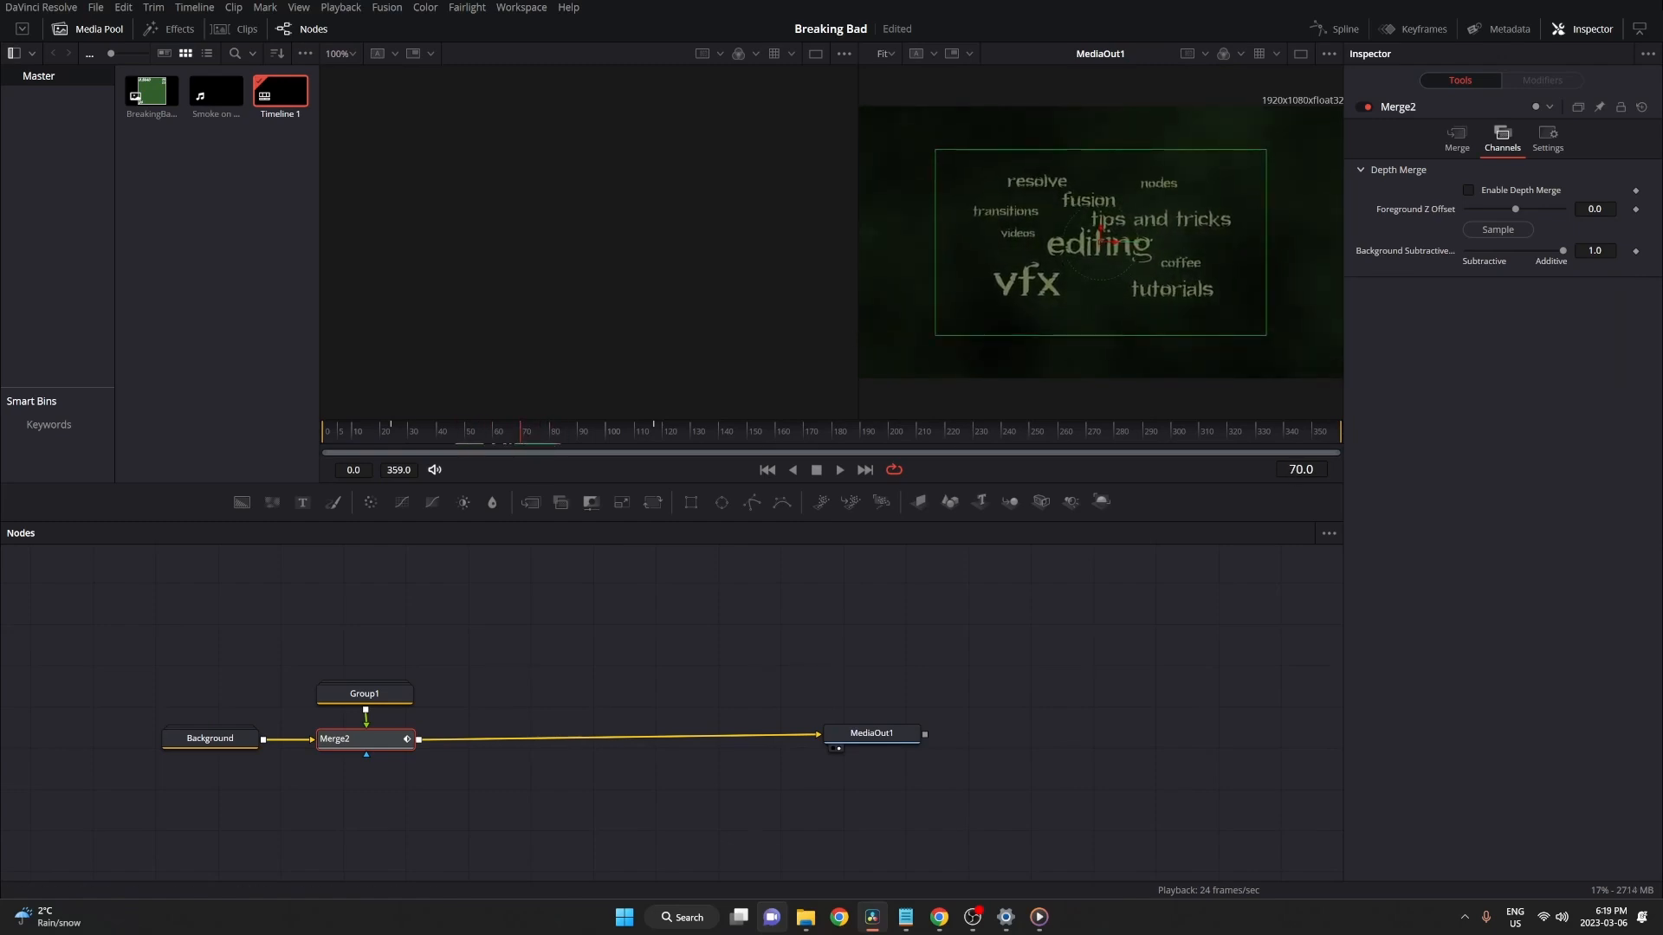
left_click(1547, 138)
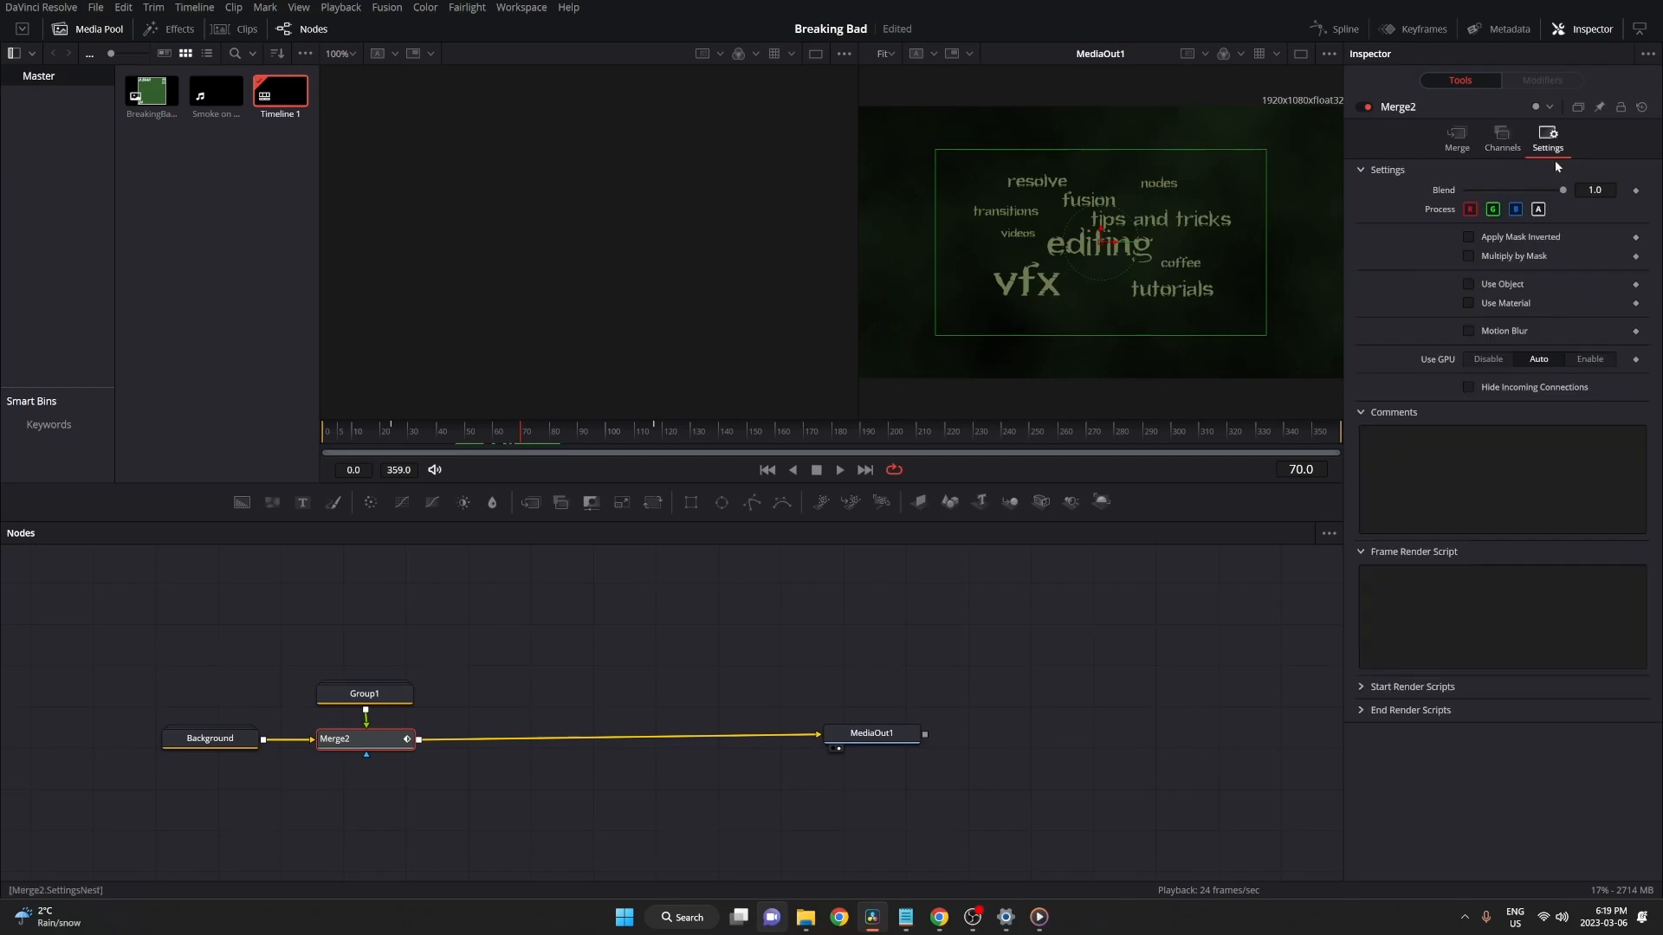
left_click(1637, 191)
left_click(555, 435)
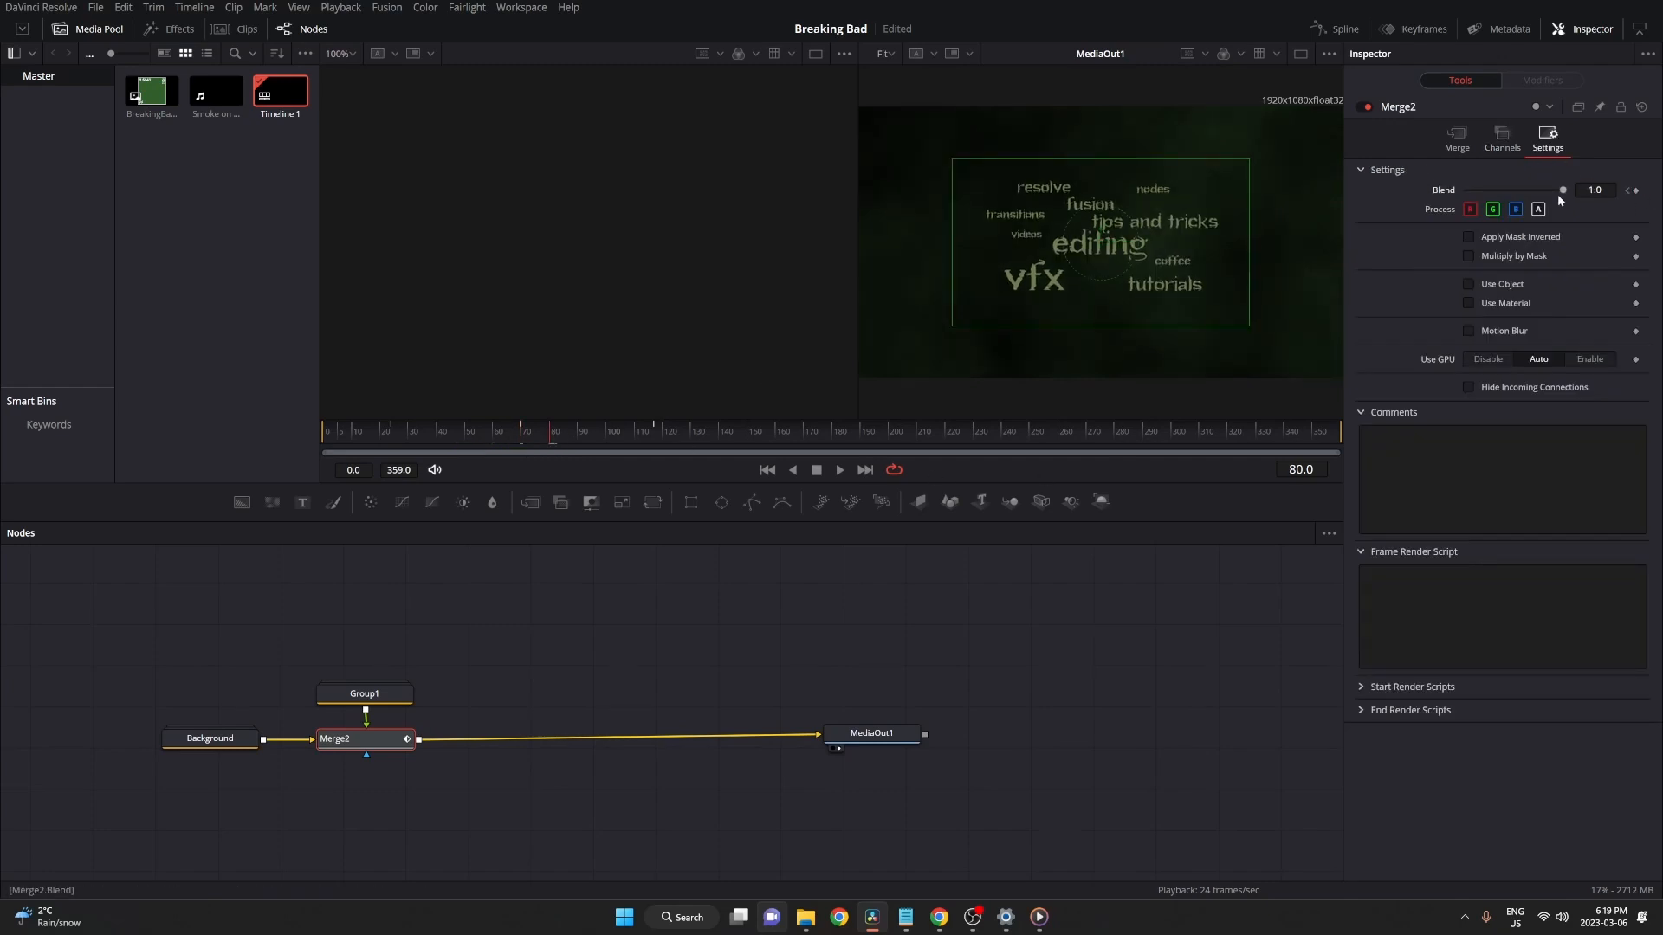
left_click_drag(1559, 191, 1385, 215)
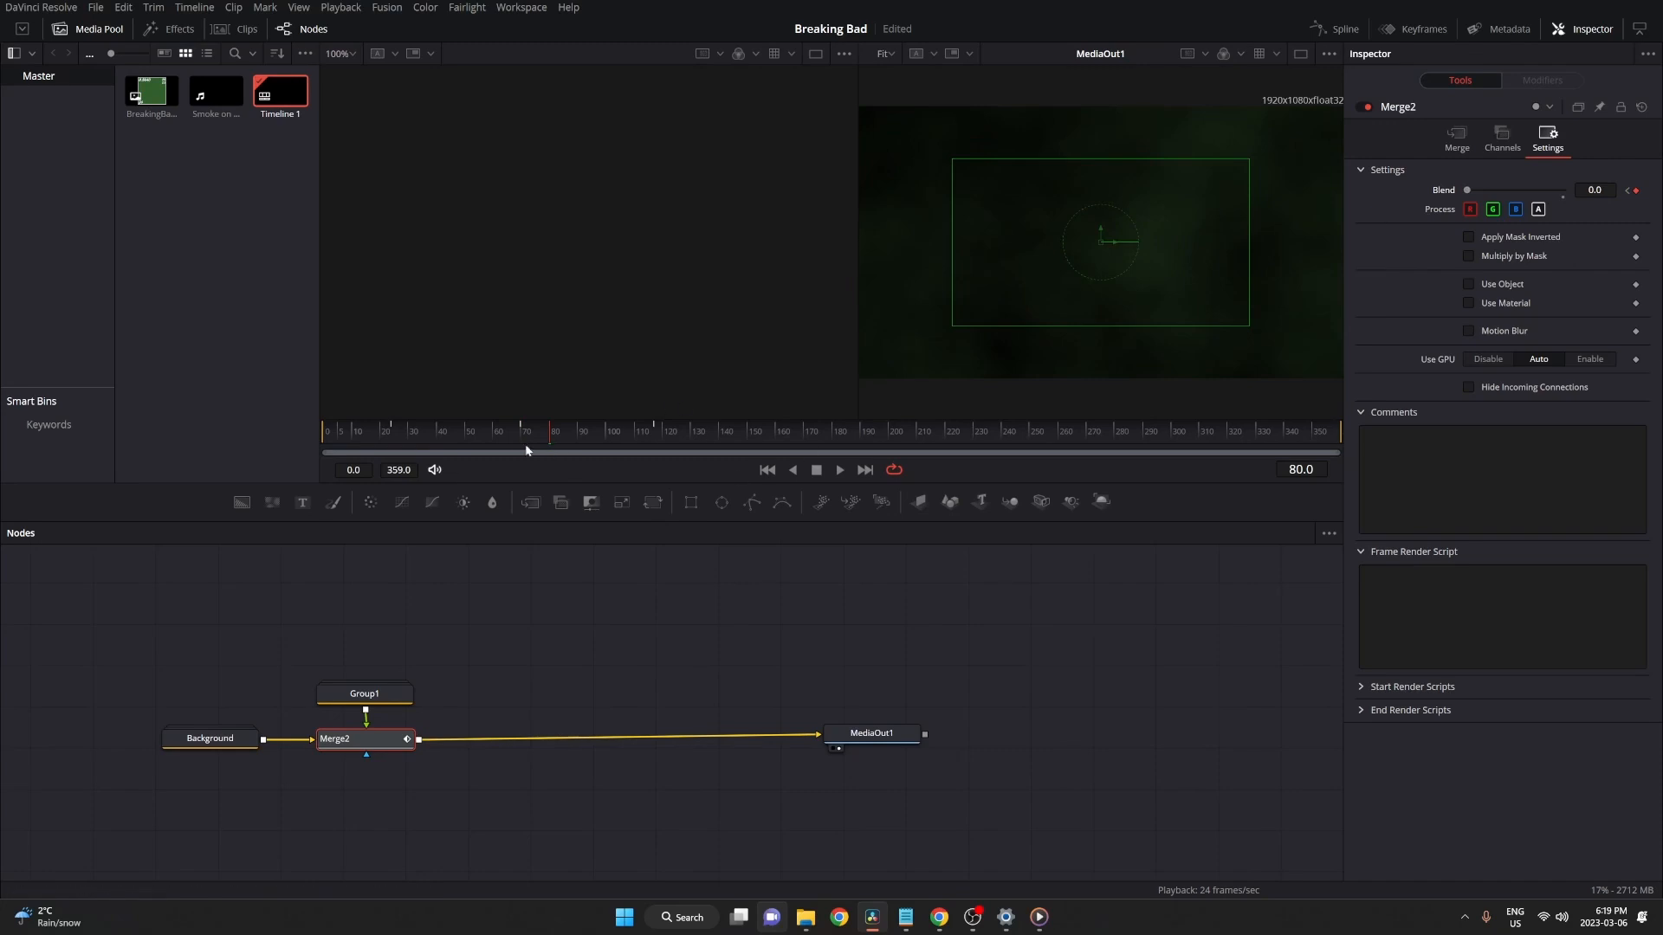
left_click_drag(548, 433, 697, 435)
key("space")
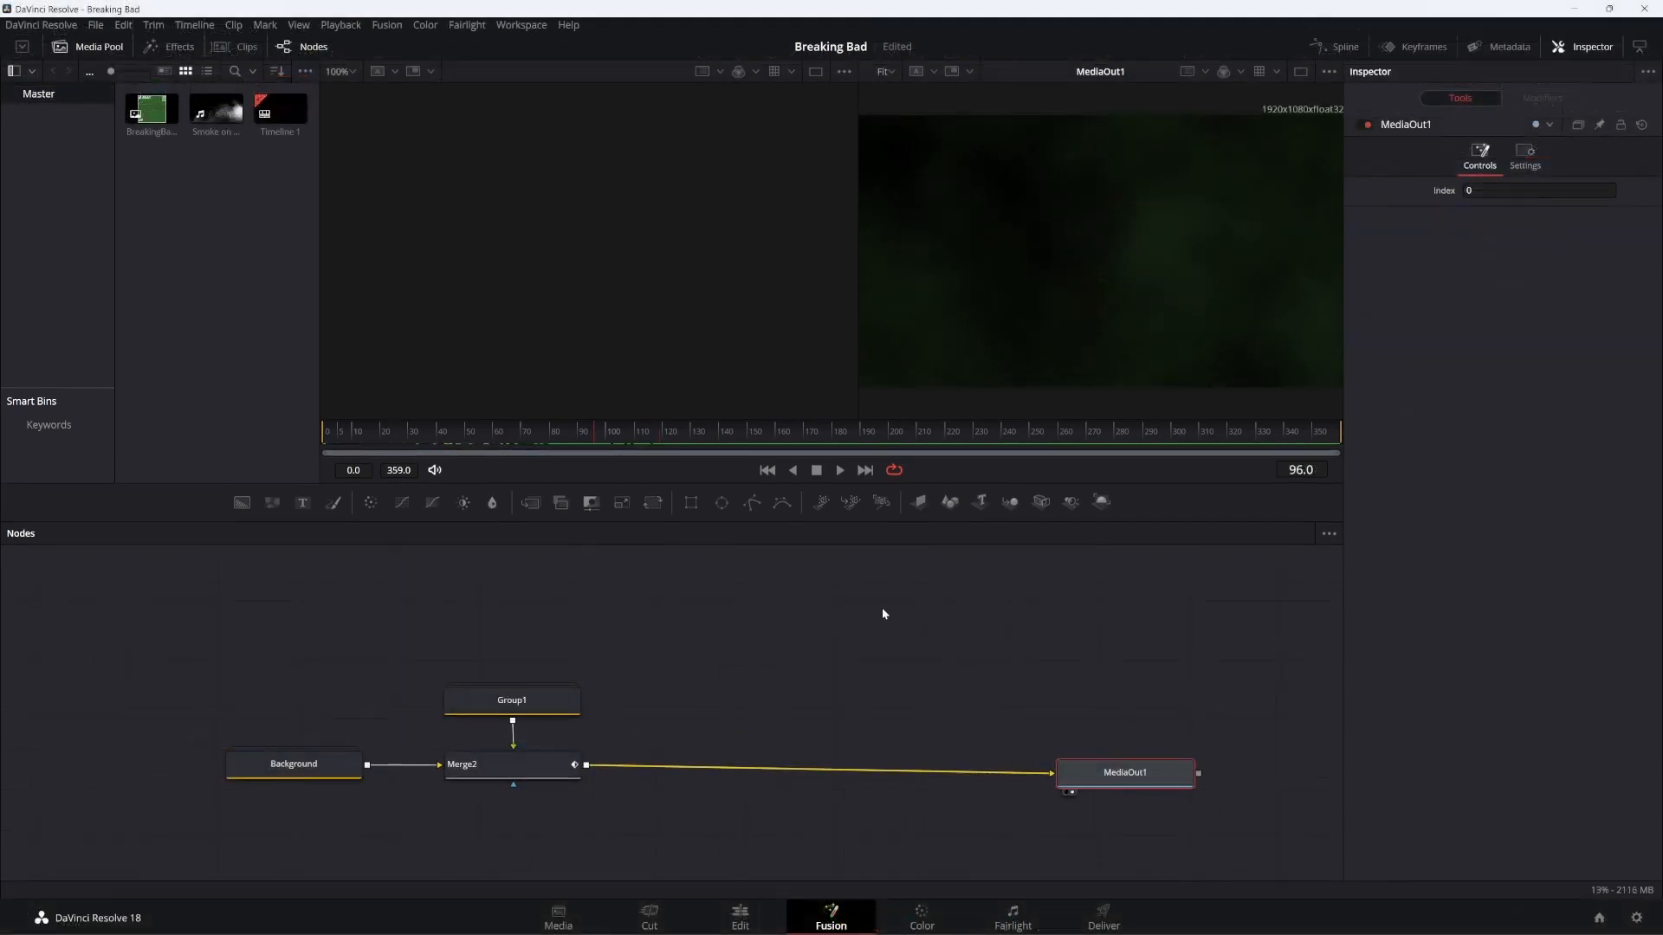
Add a separate text node above the main node chain, show it in the empty viewer and enter the text "QWERT"
left_click_drag(304, 502, 749, 627)
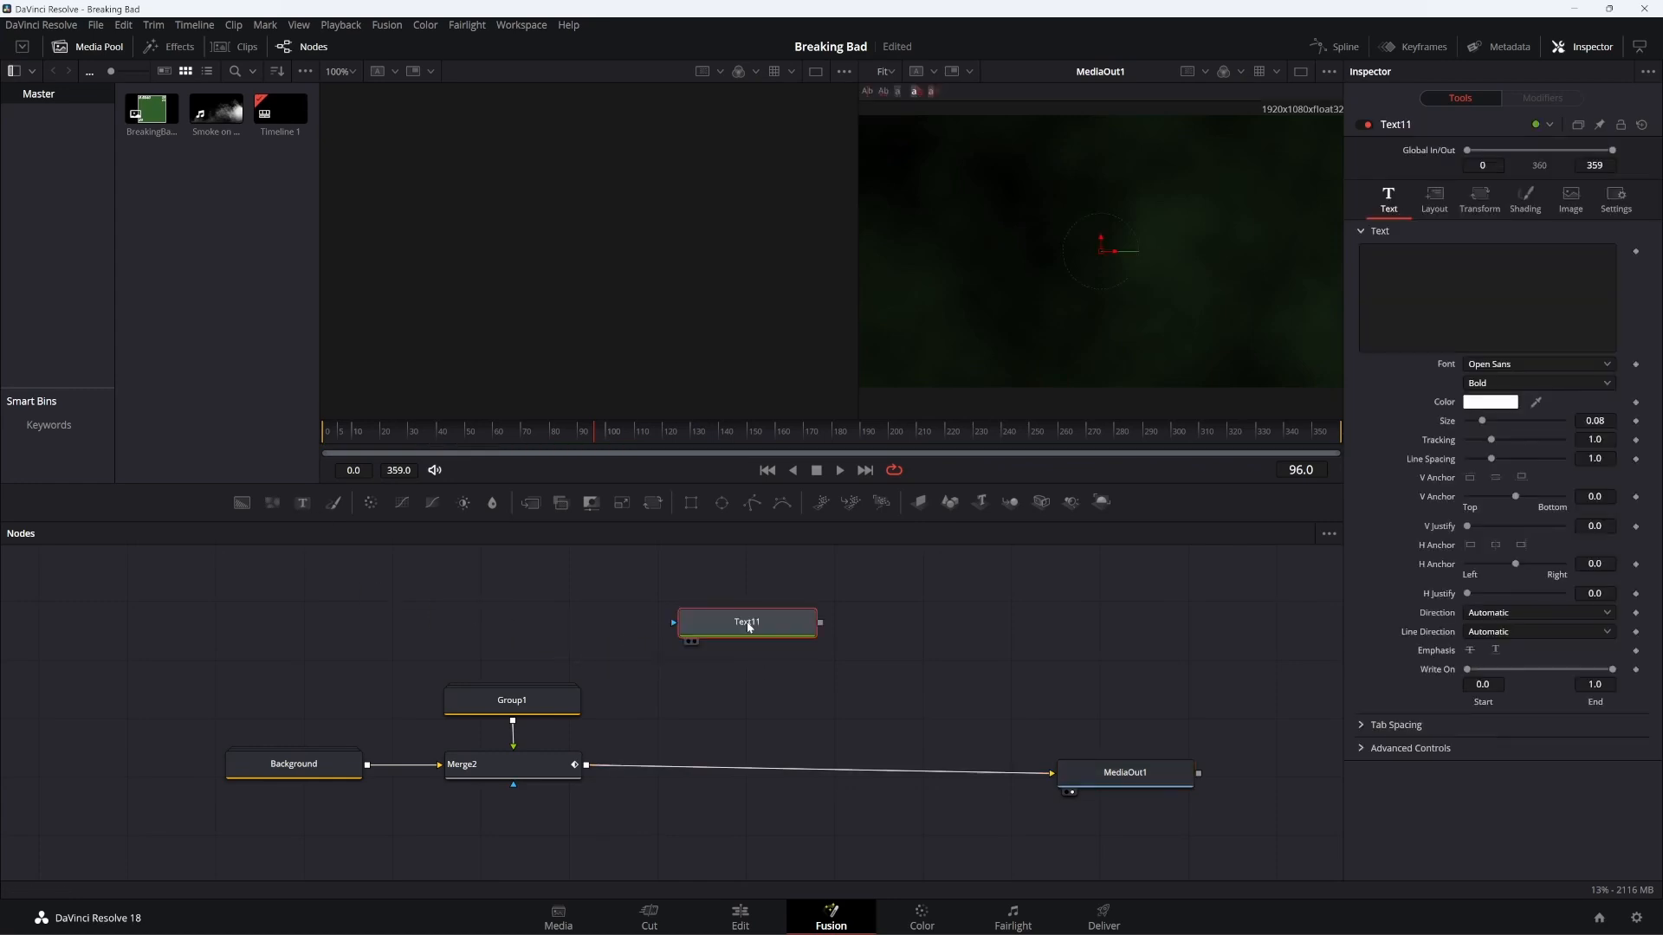
left_click(688, 642)
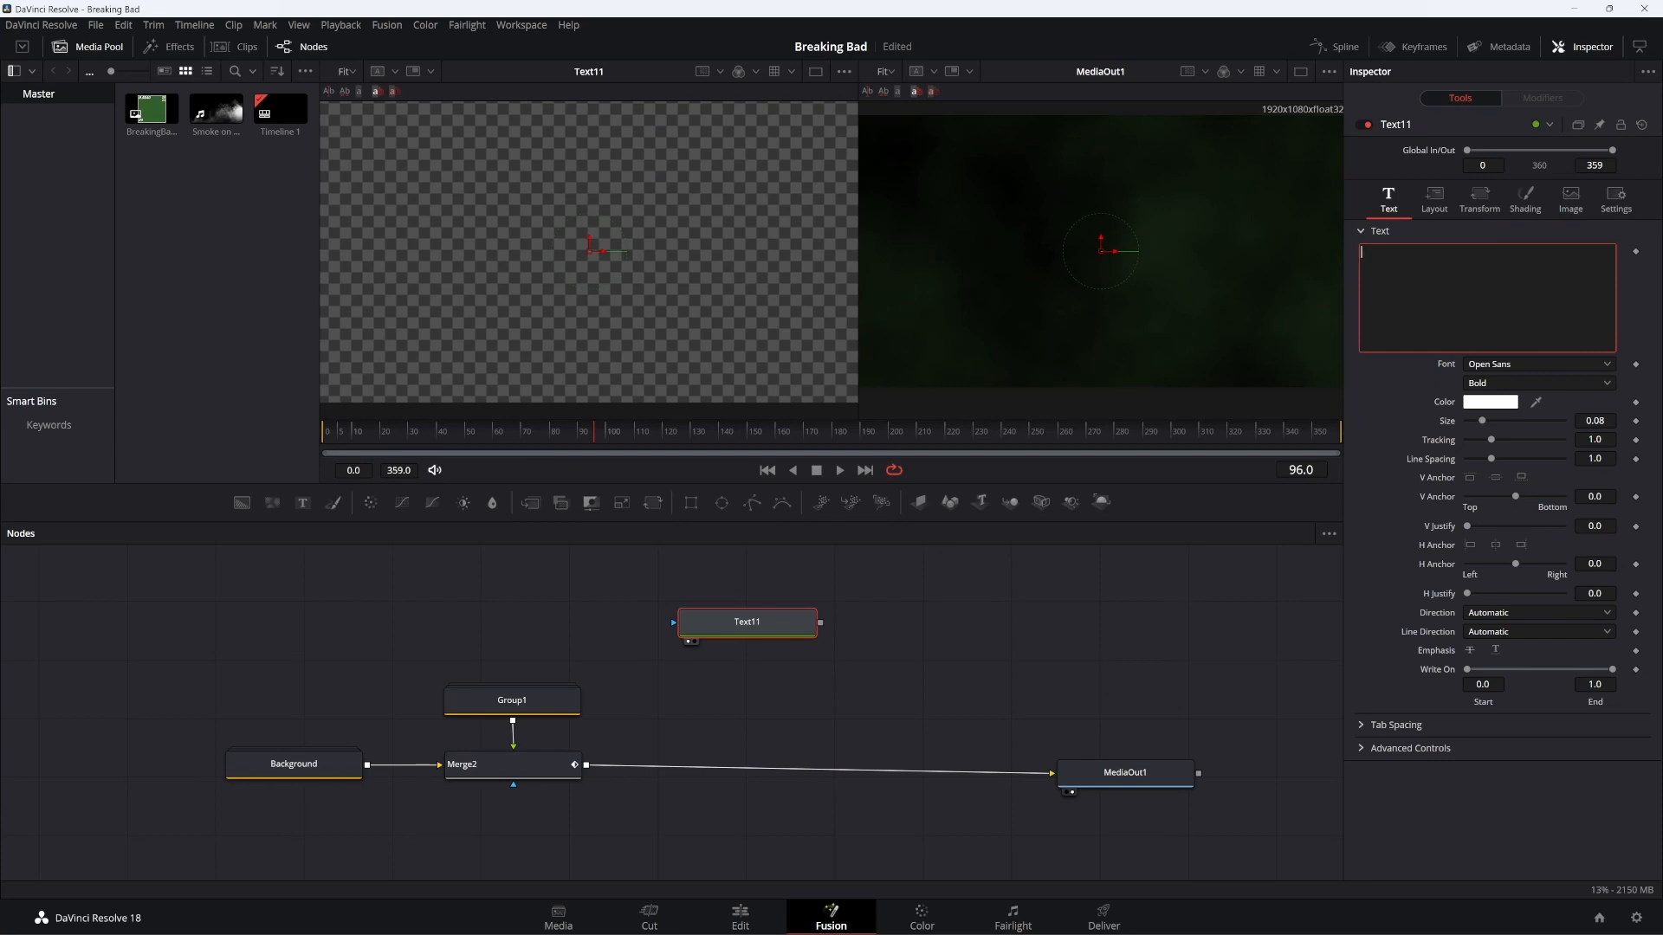
type("QWERT")
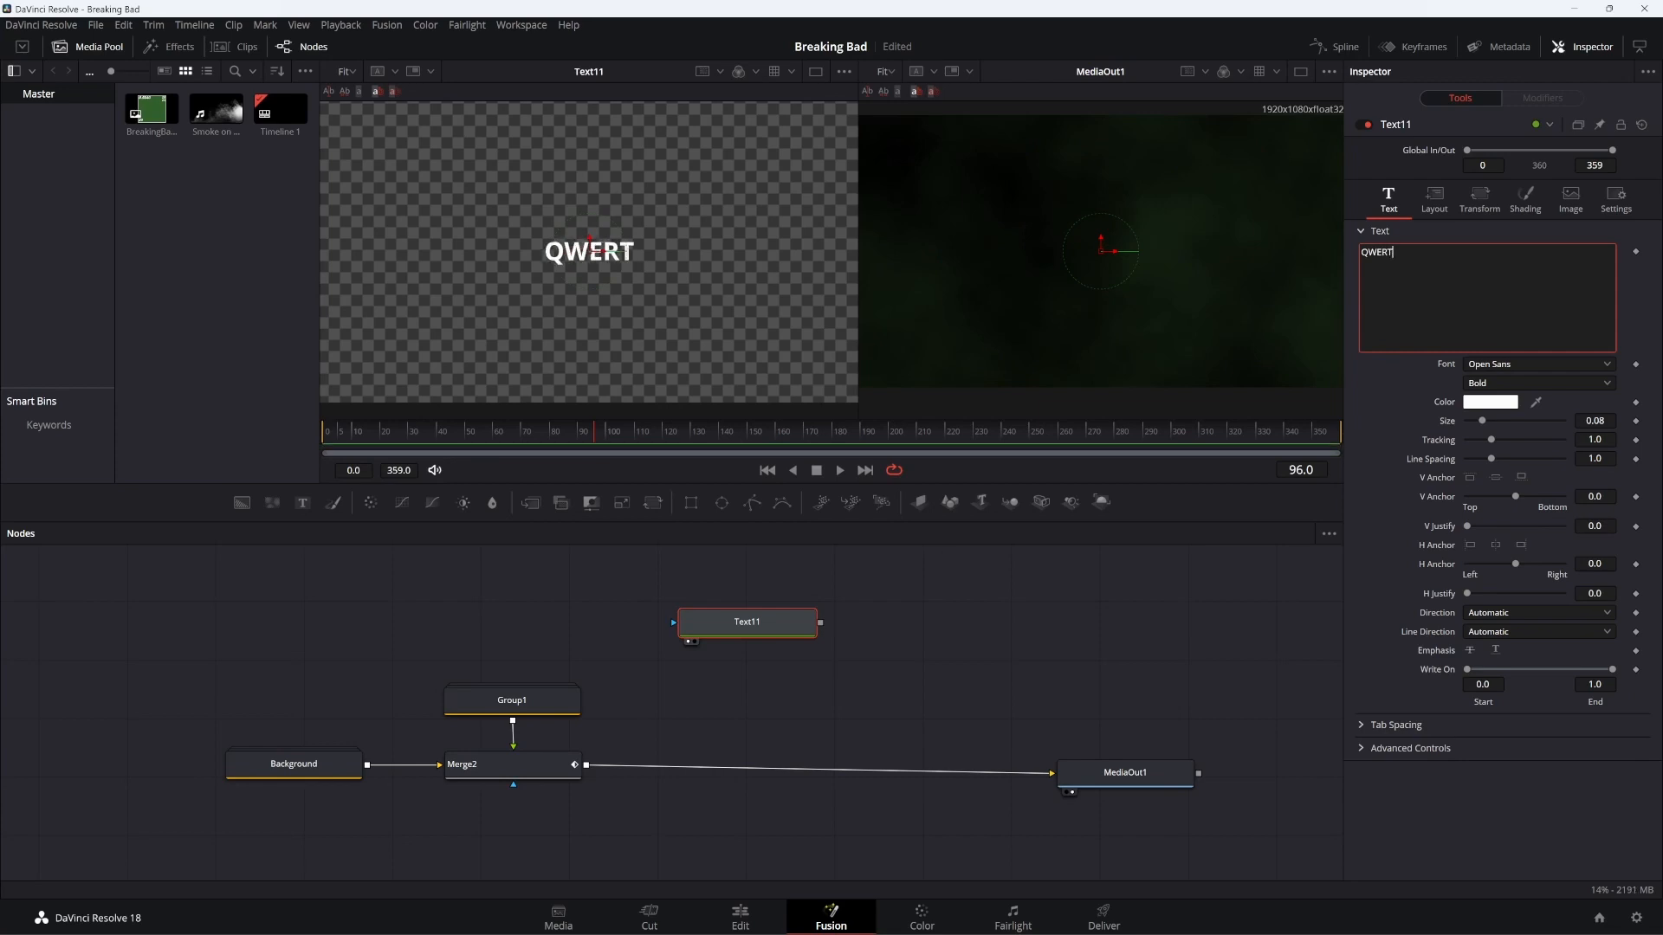
Add the lines "YUIOP", "ASDFG" and "HJKLZX" below "QWERT" in the new text node
key("Return")
type("YUIOP")
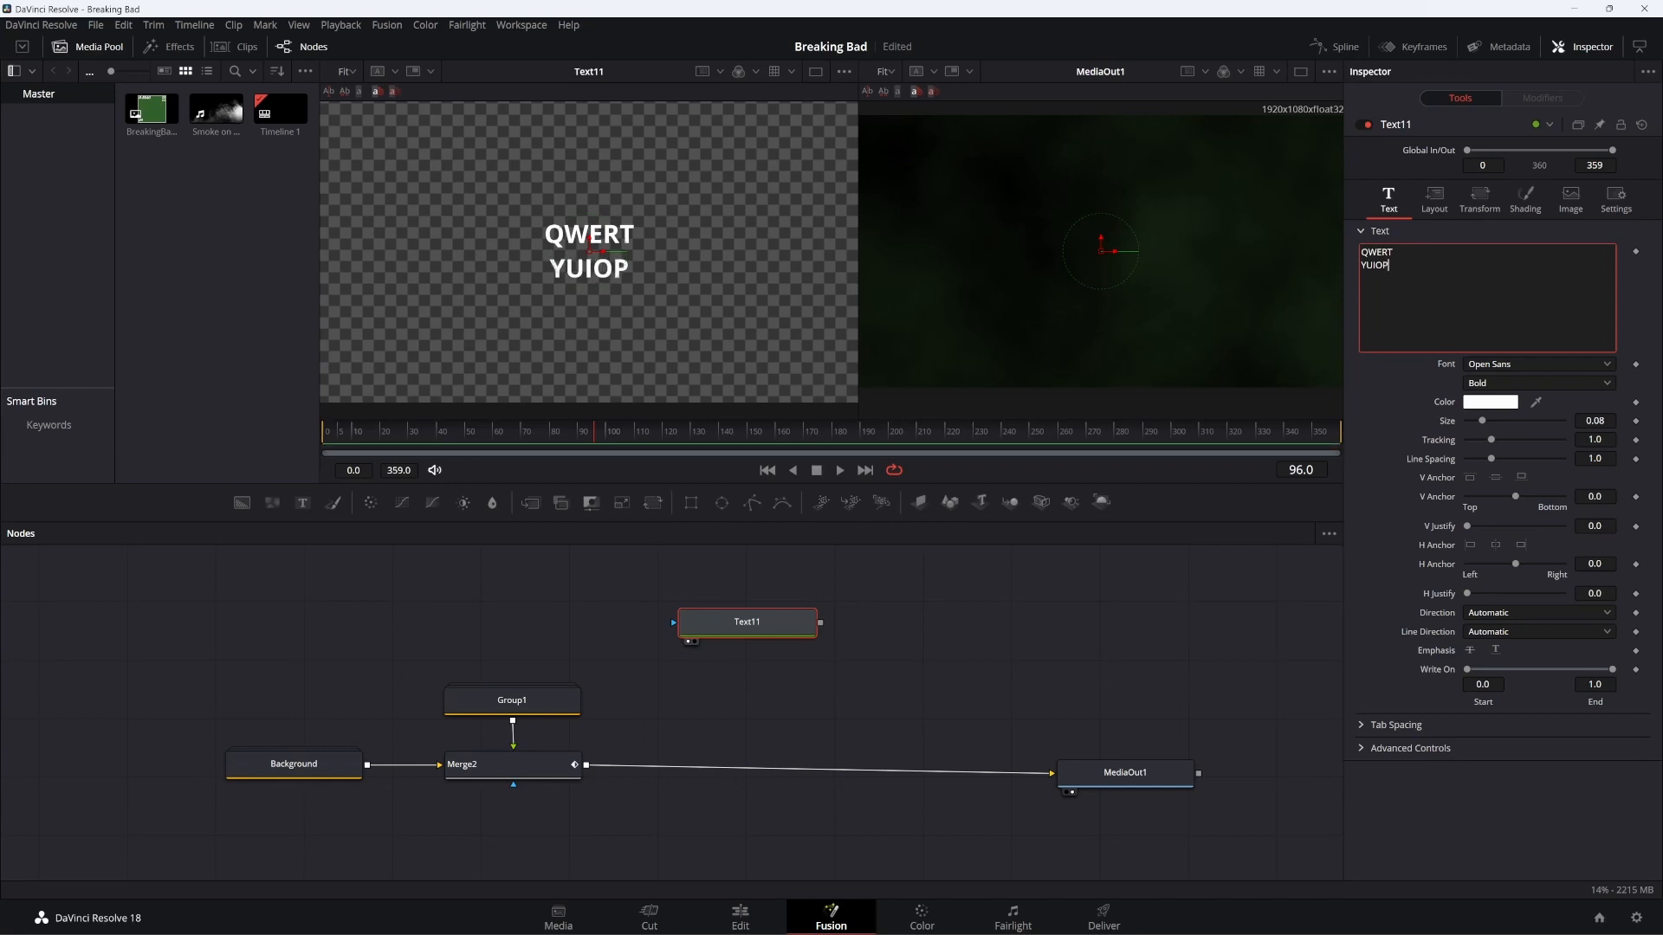
key("Return")
type("ASD")
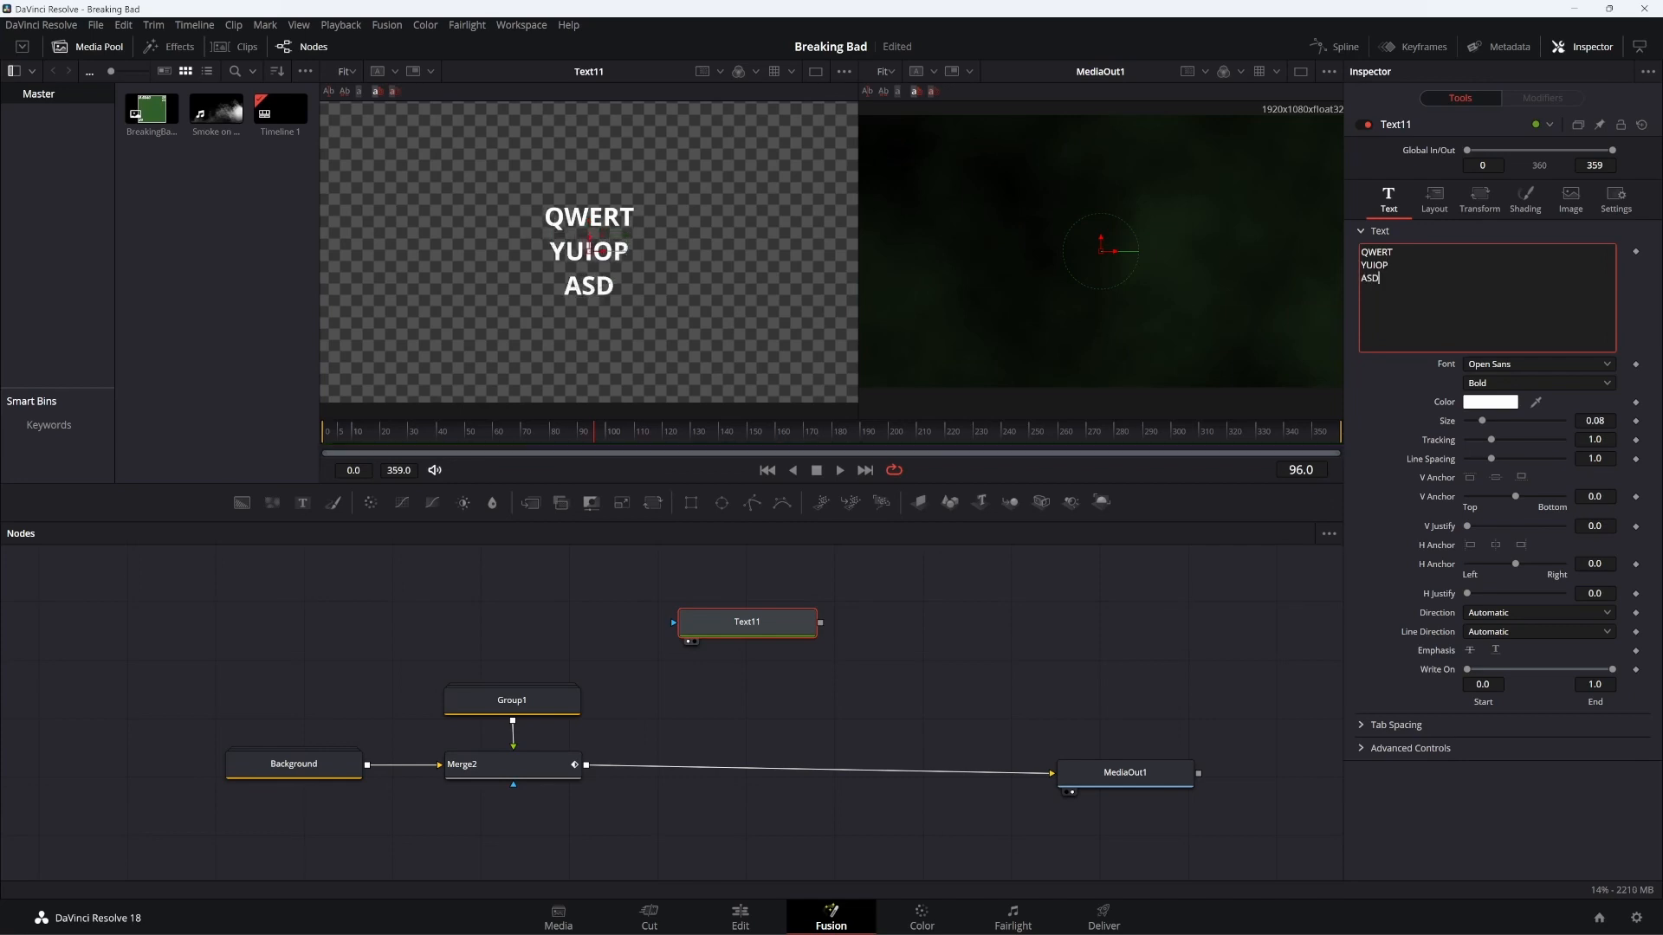
type("FG ")
type("HJKLZ")
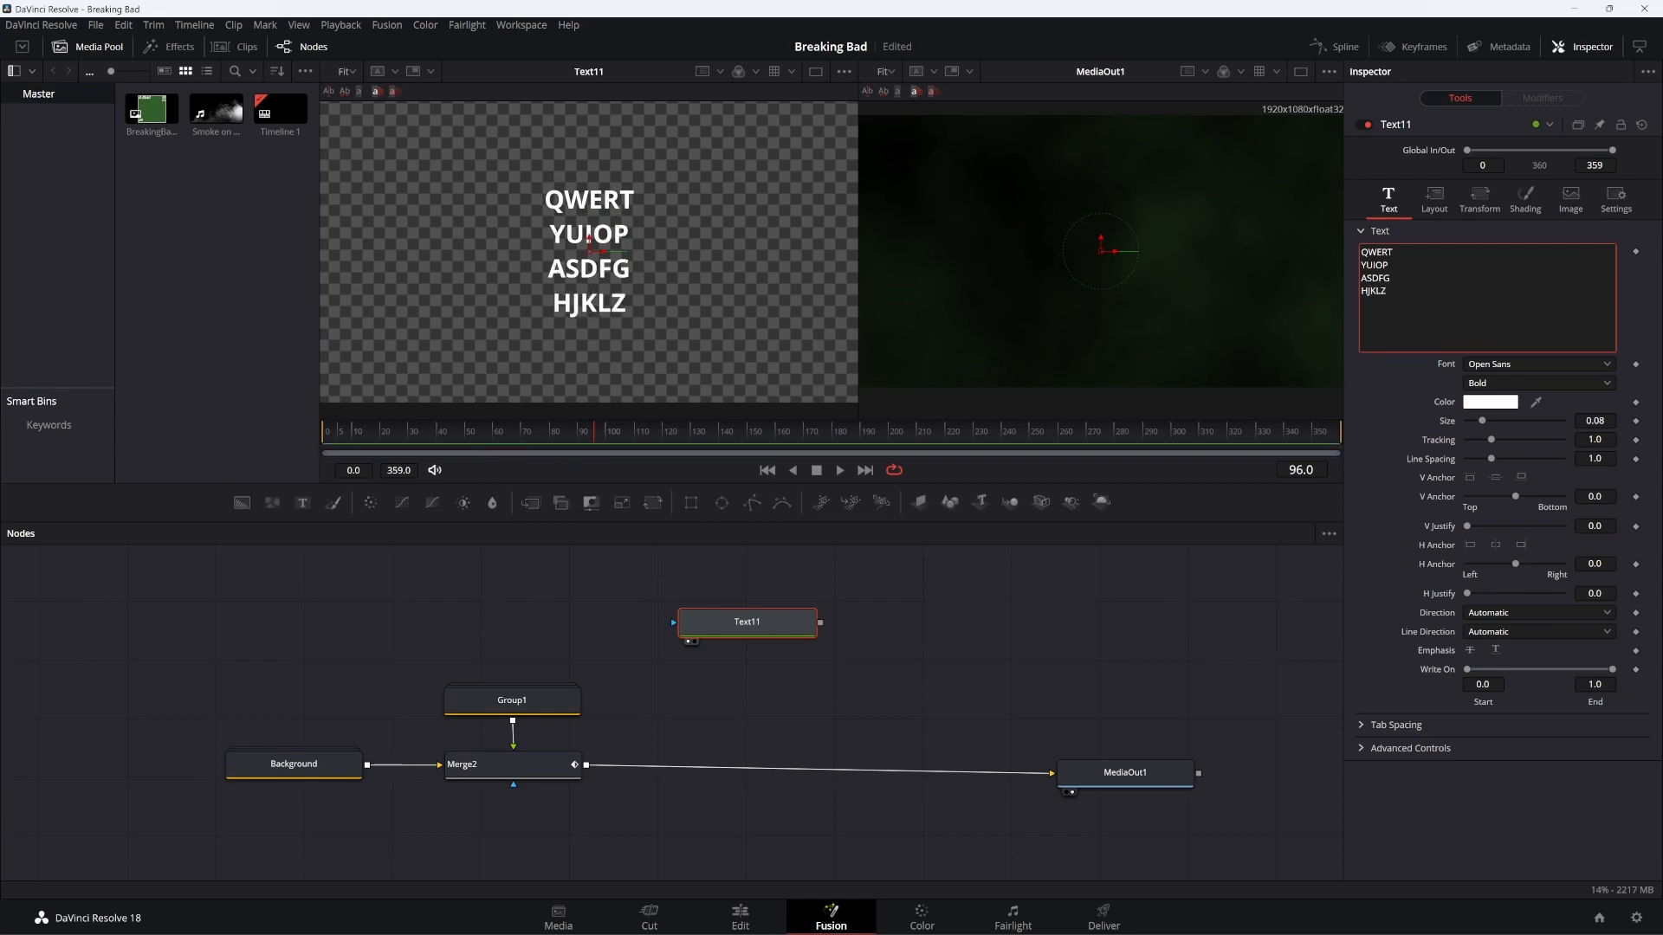
type("X")
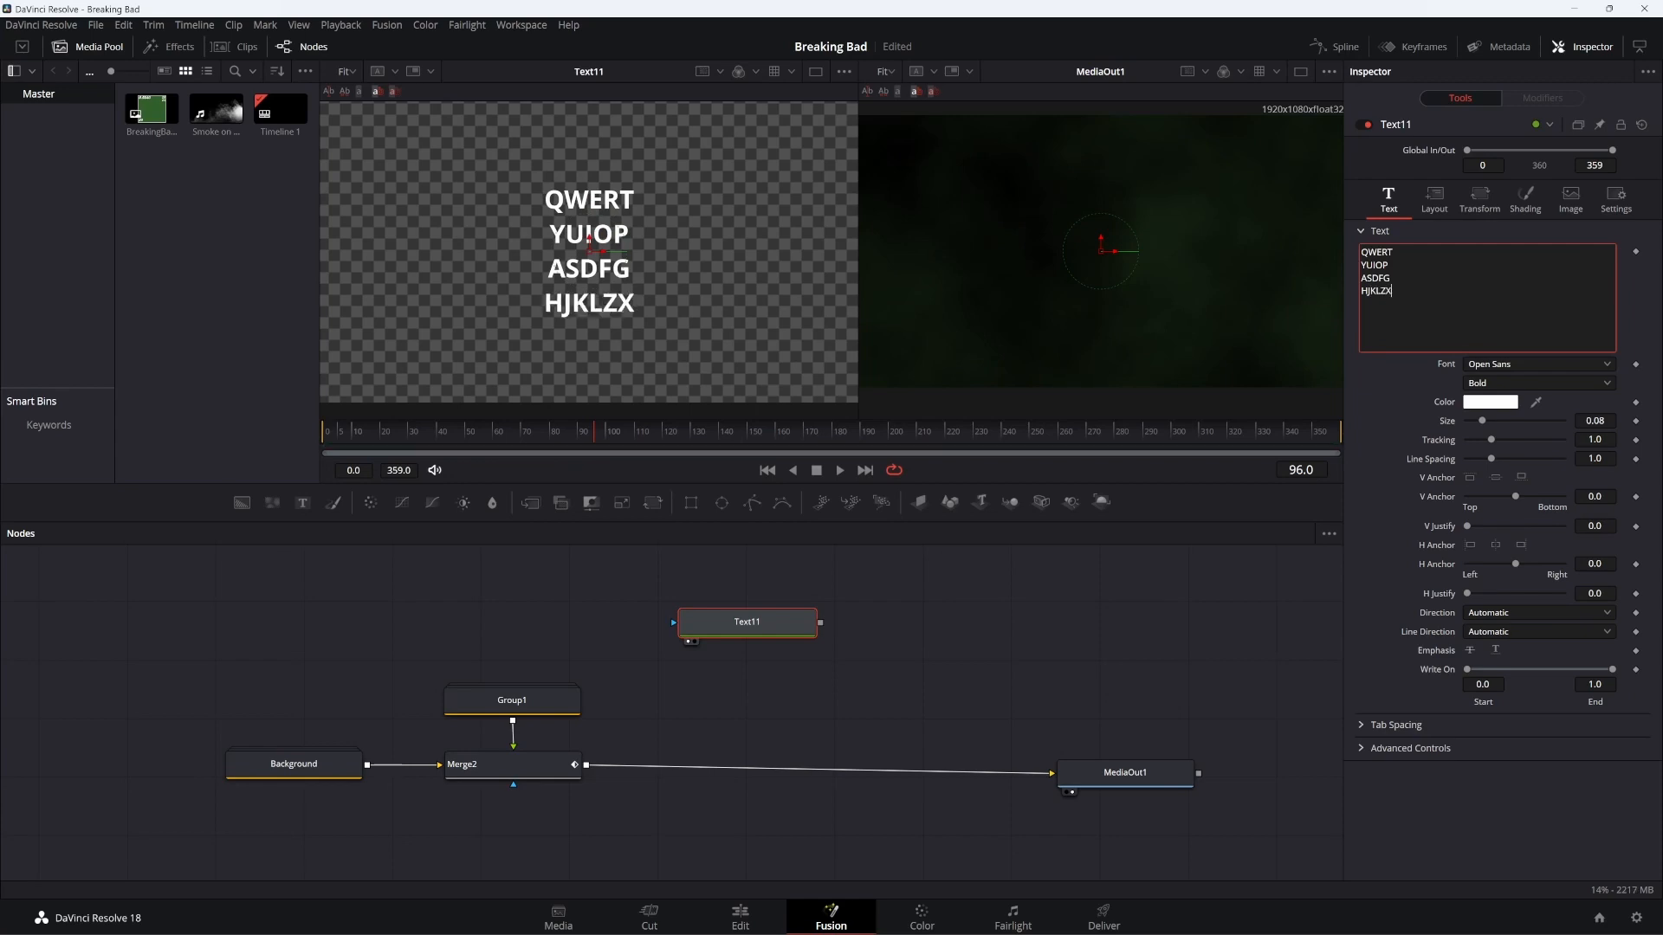
Extend the upper three text lines to six letters each, appending C to the third, V to the second and B to the first
key("Up")
type("C")
key("Up")
type("V")
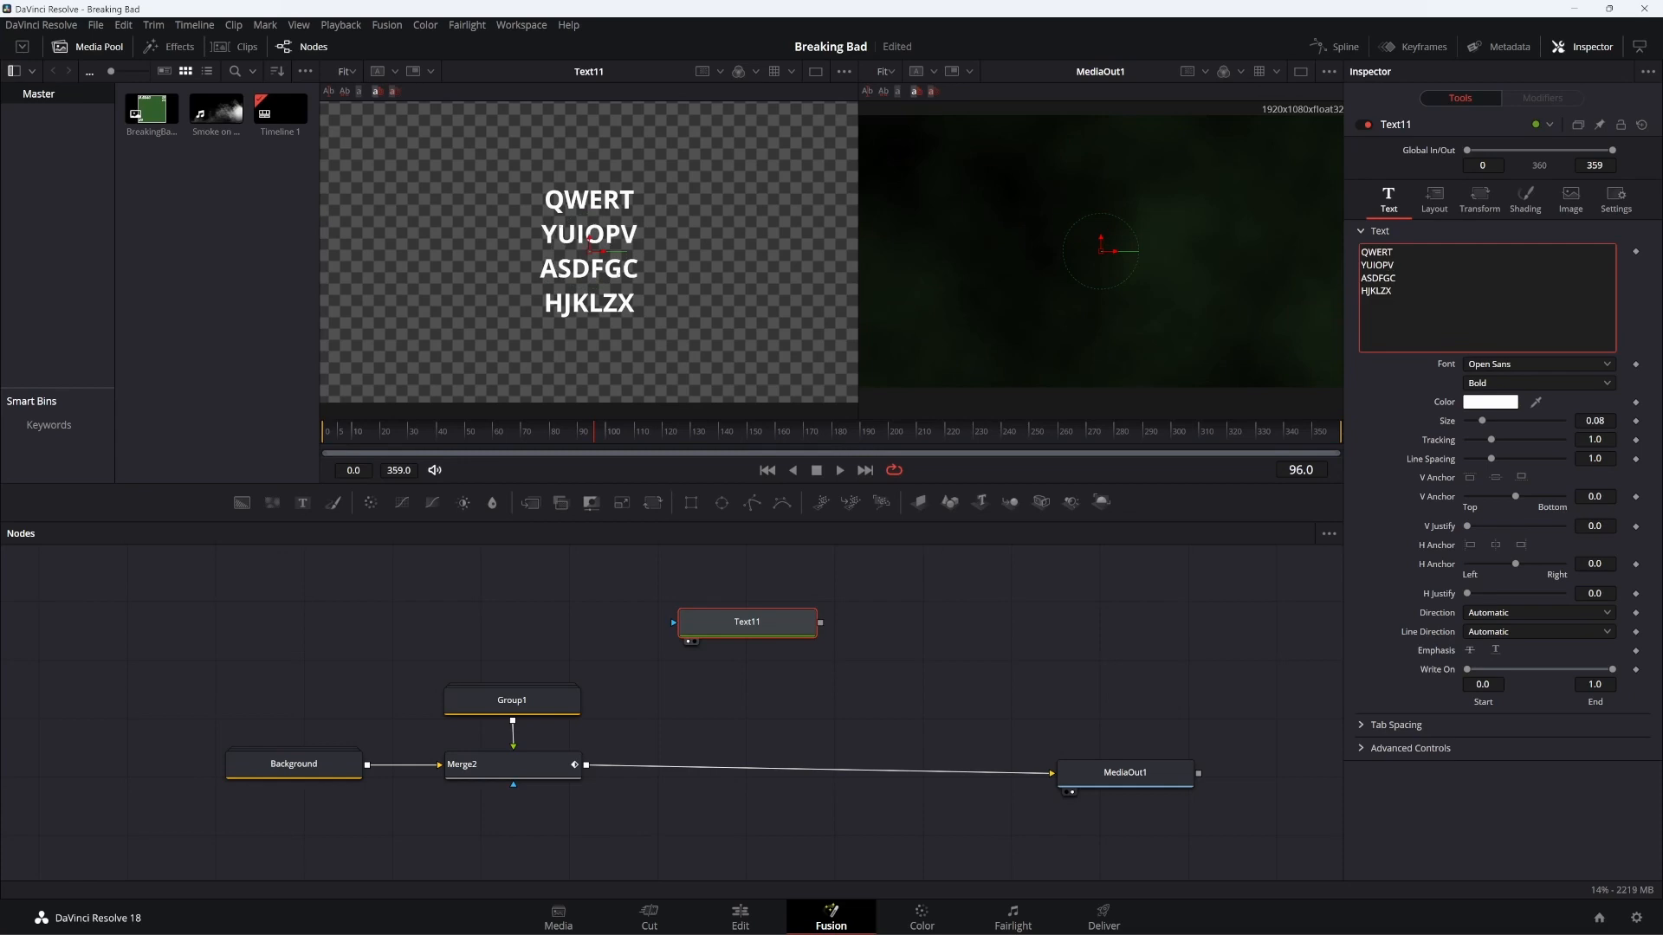
key("Up")
type("B")
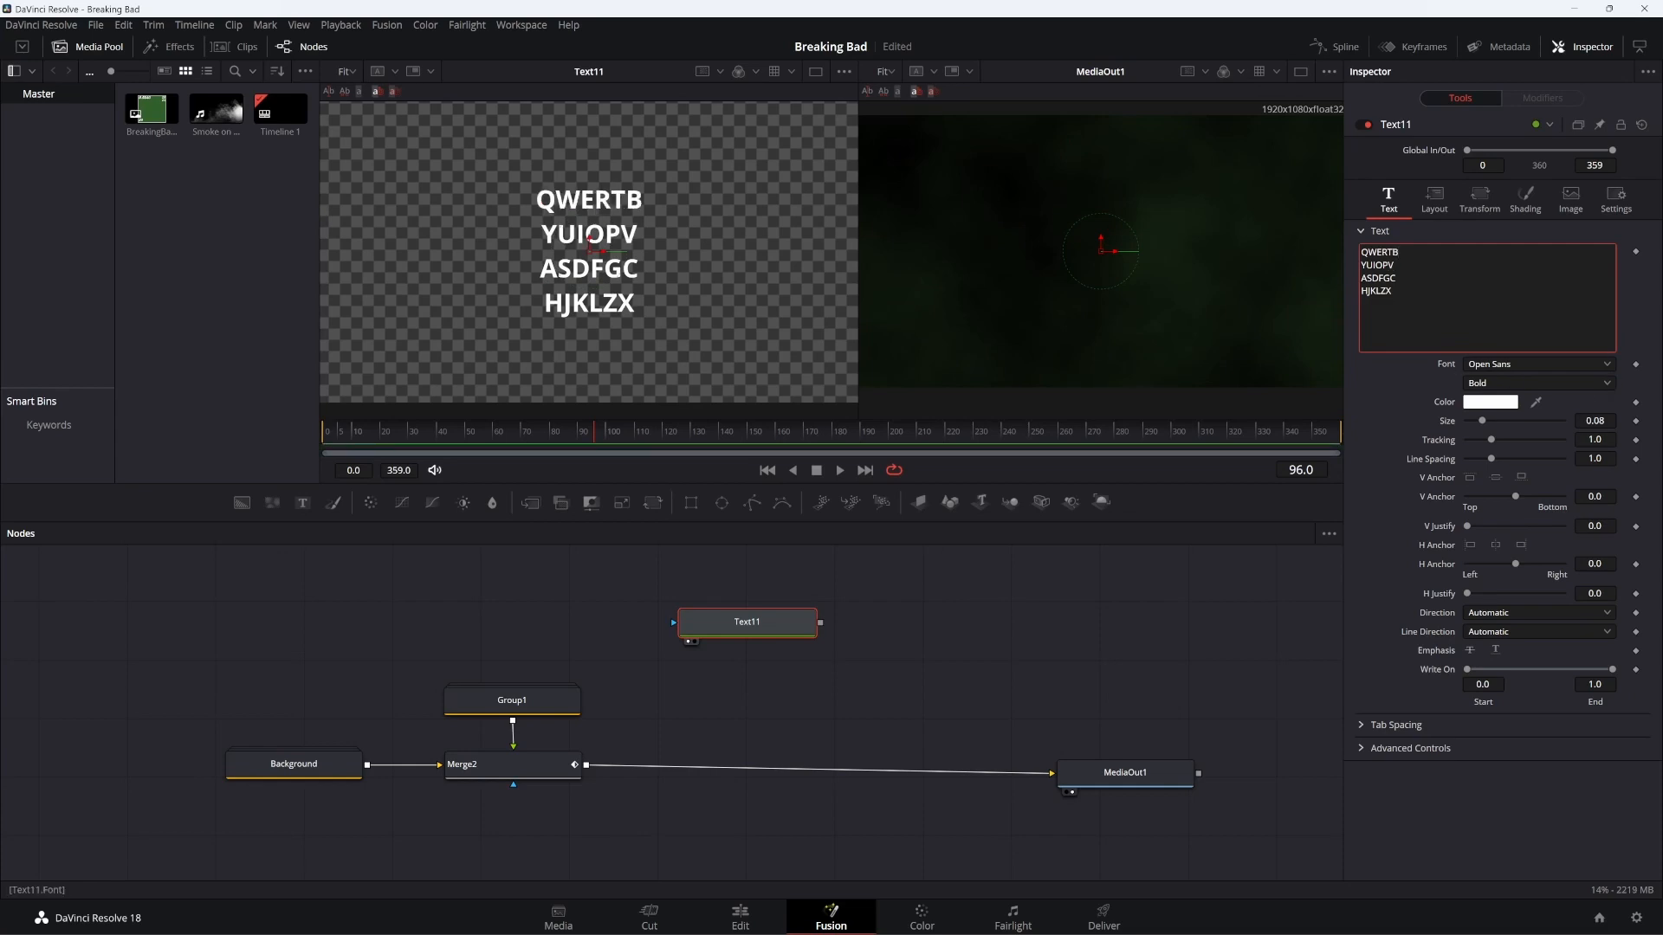
Set the text's font to Heart Breaking Bad and replace the G in the third line with blank space
left_click_drag(1395, 292, 1361, 264)
left_click(1407, 294)
left_click(1542, 364)
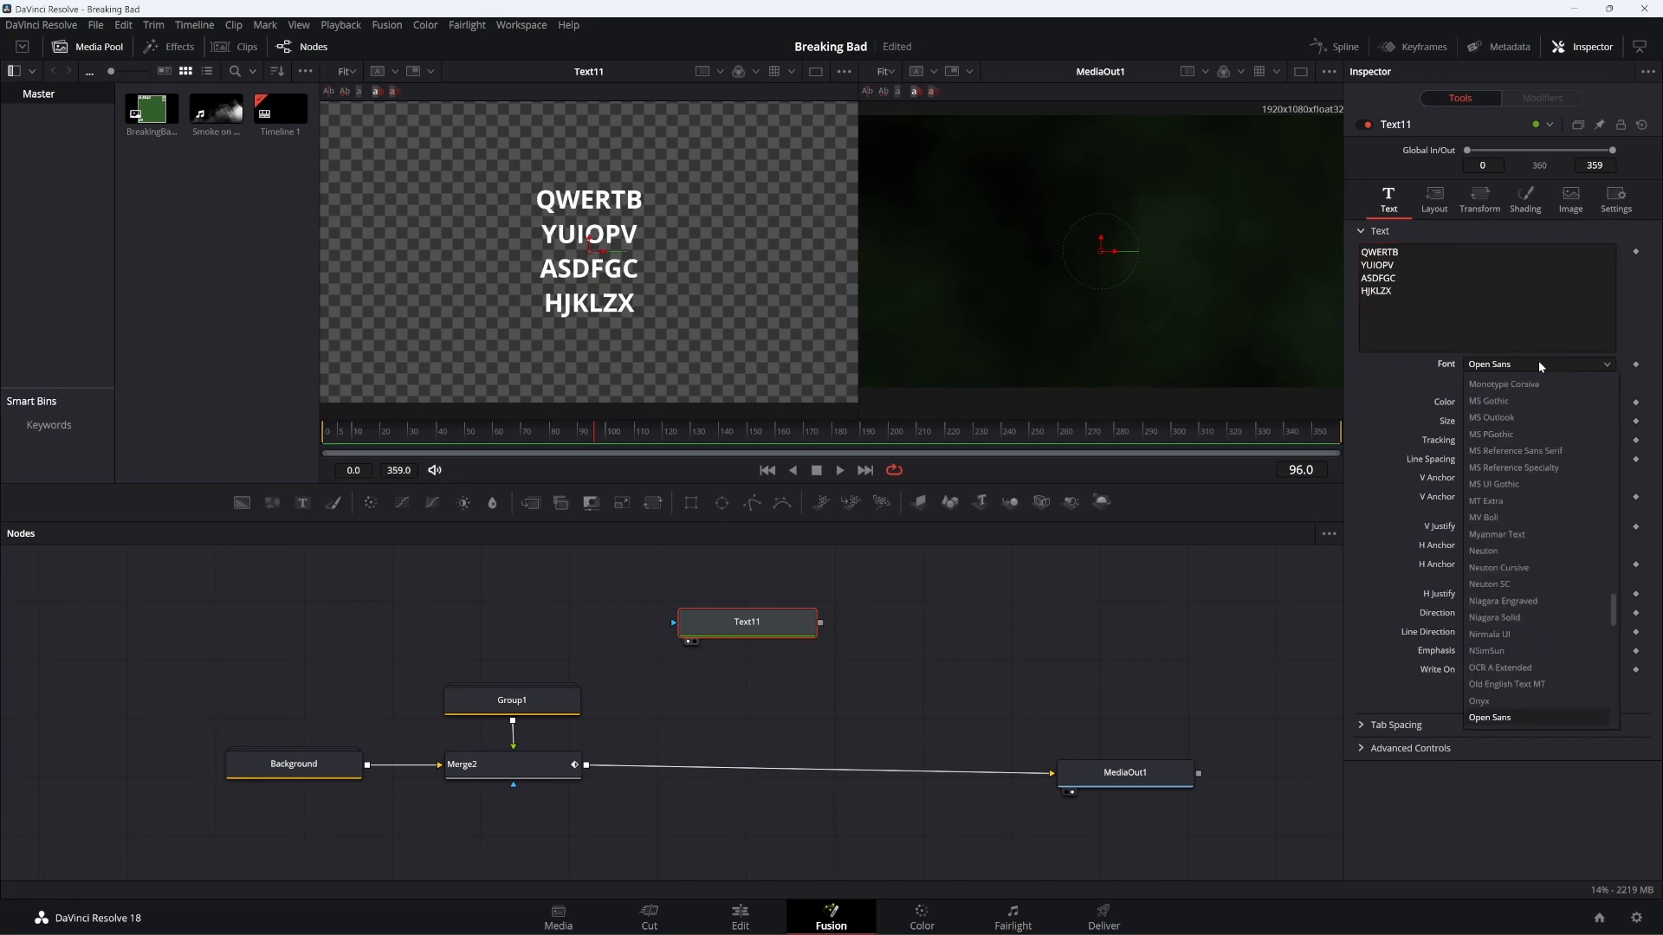
type("he")
key("Return")
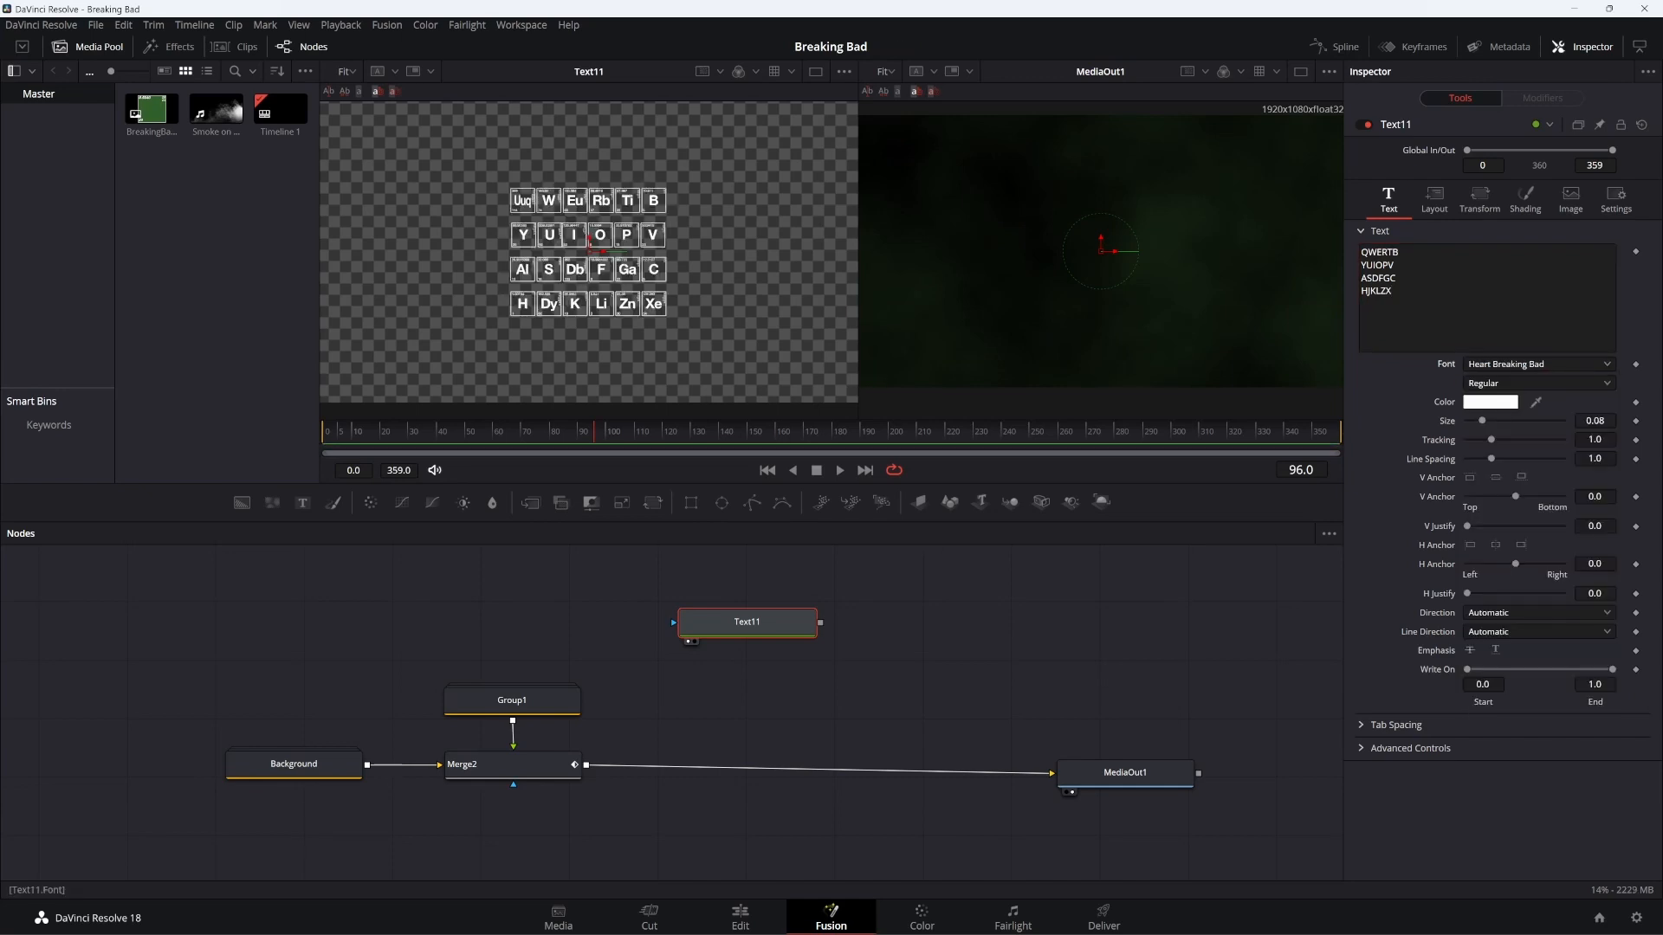
left_click(1392, 278)
key("BackSpace")
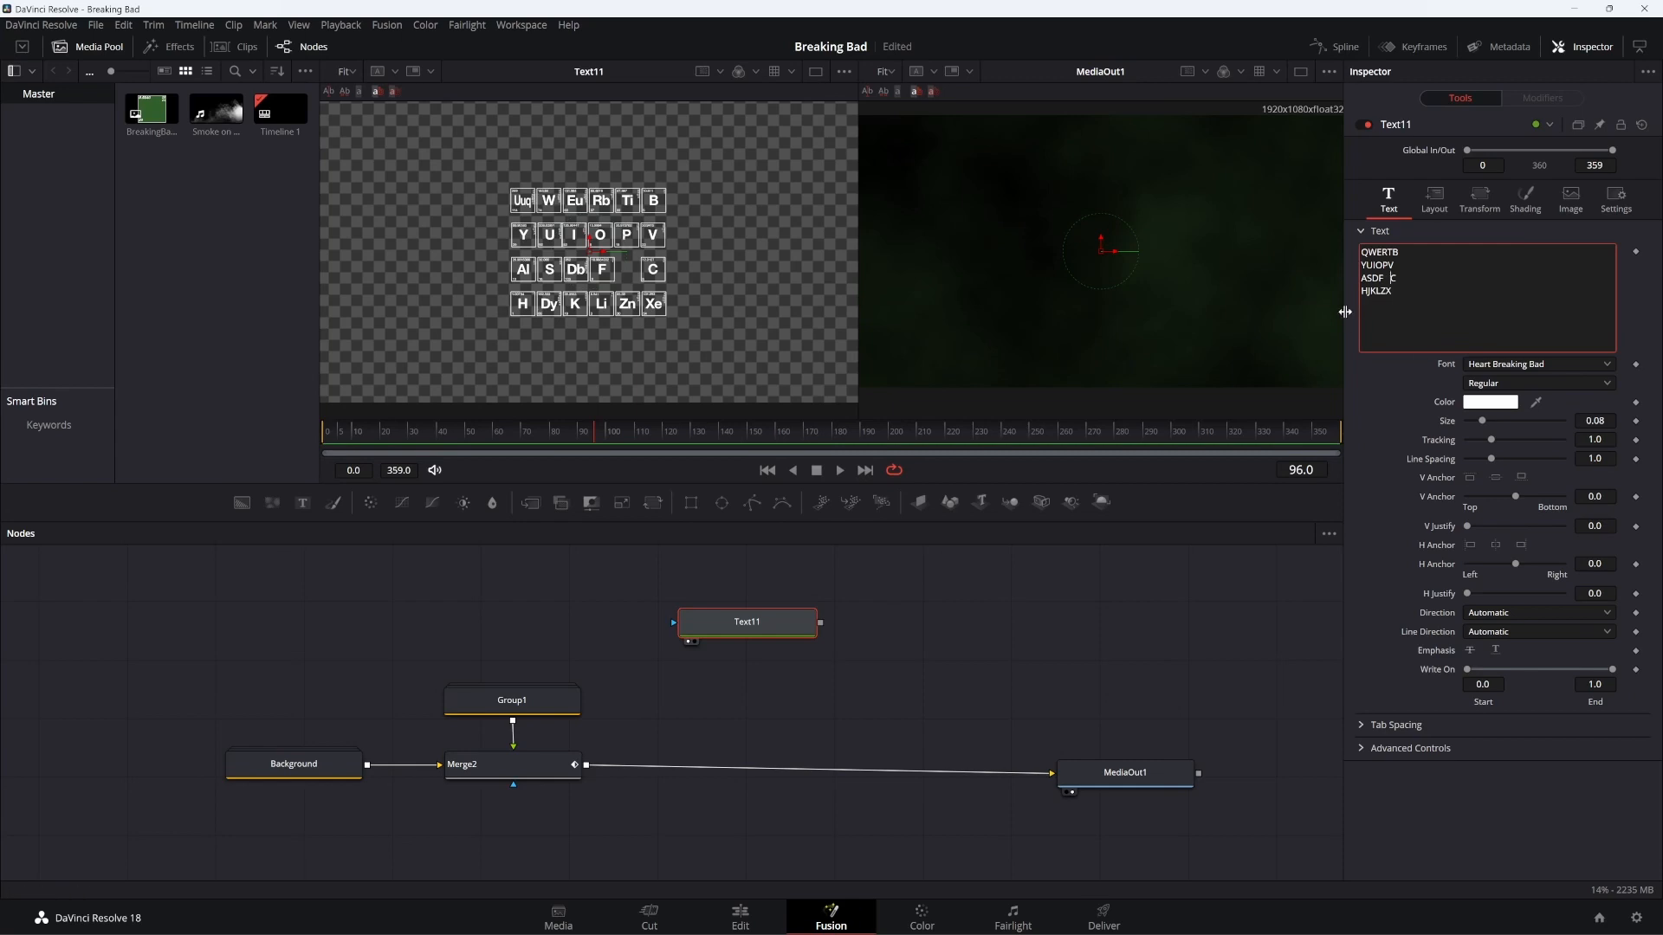
Set the opacity of the text's White Solid Fill shading element to 0.5
left_click(1435, 197)
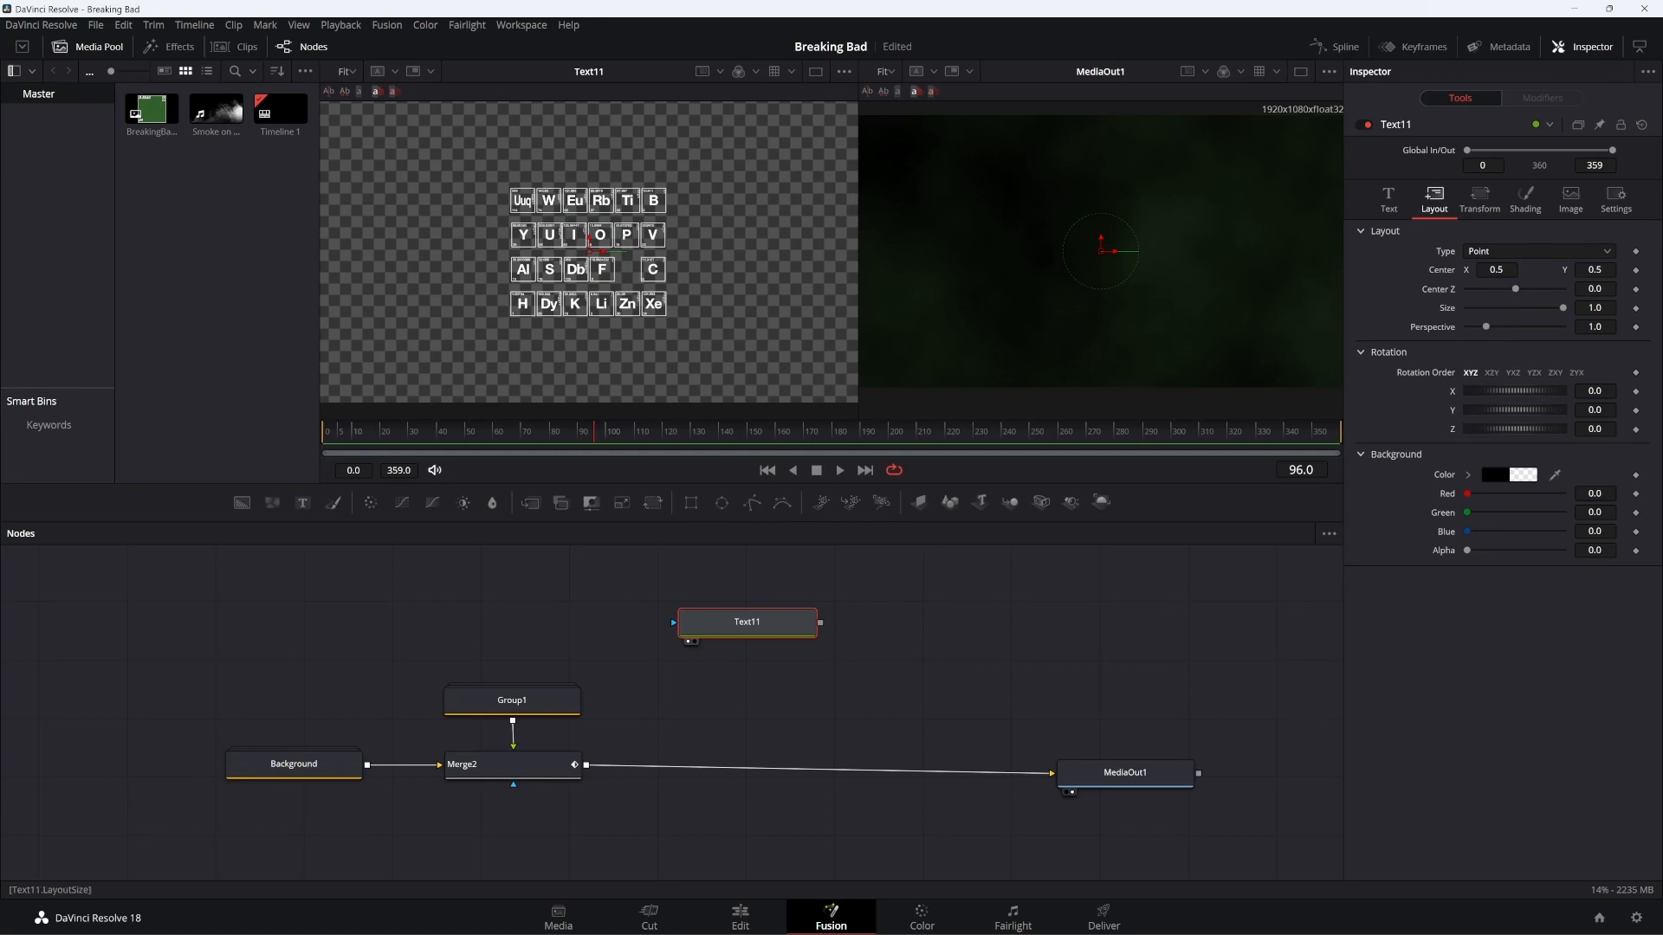
left_click(1531, 207)
left_click_drag(1563, 356, 1508, 354)
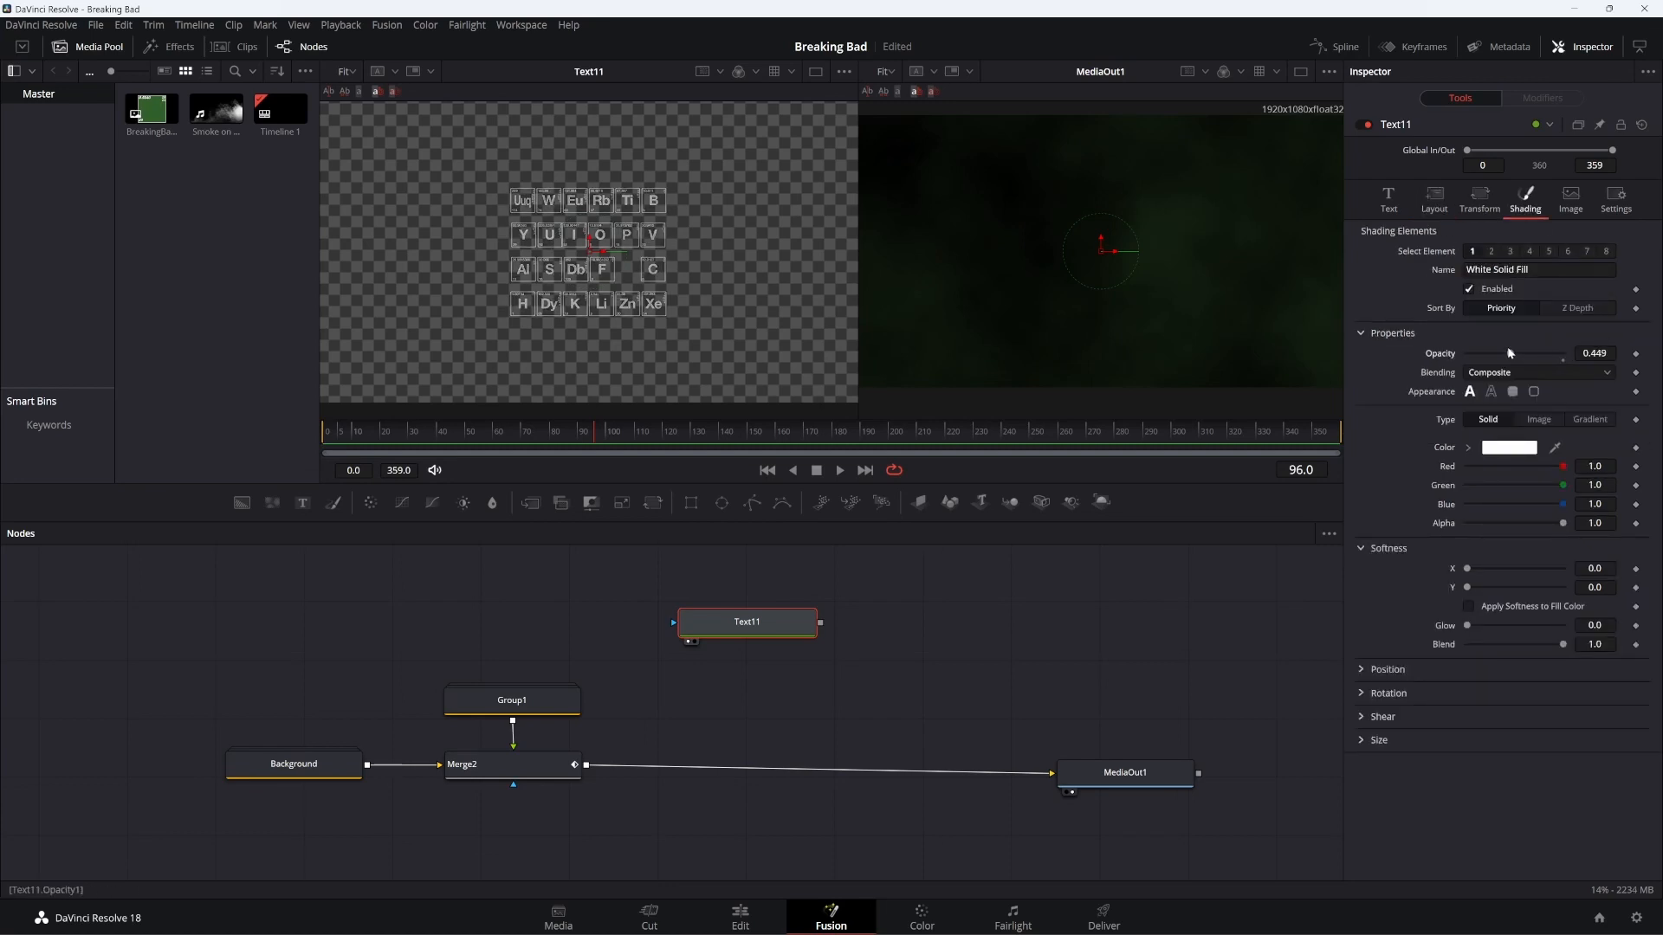
left_click(1608, 354)
type("0.5")
key("Tab")
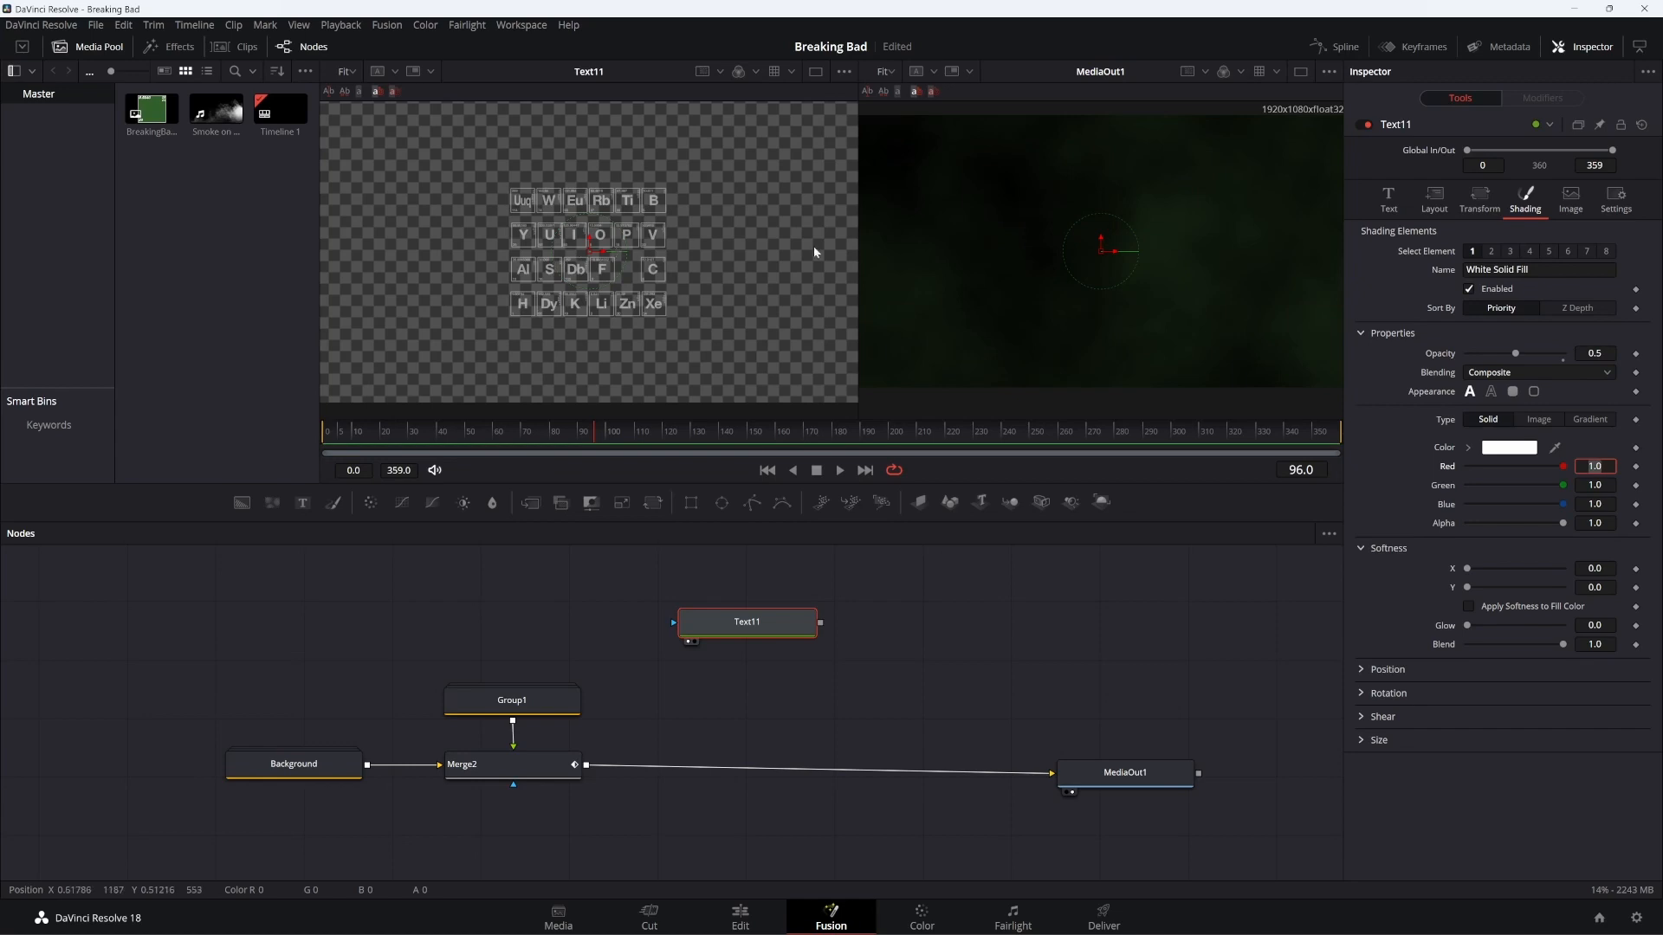
left_click(1403, 200)
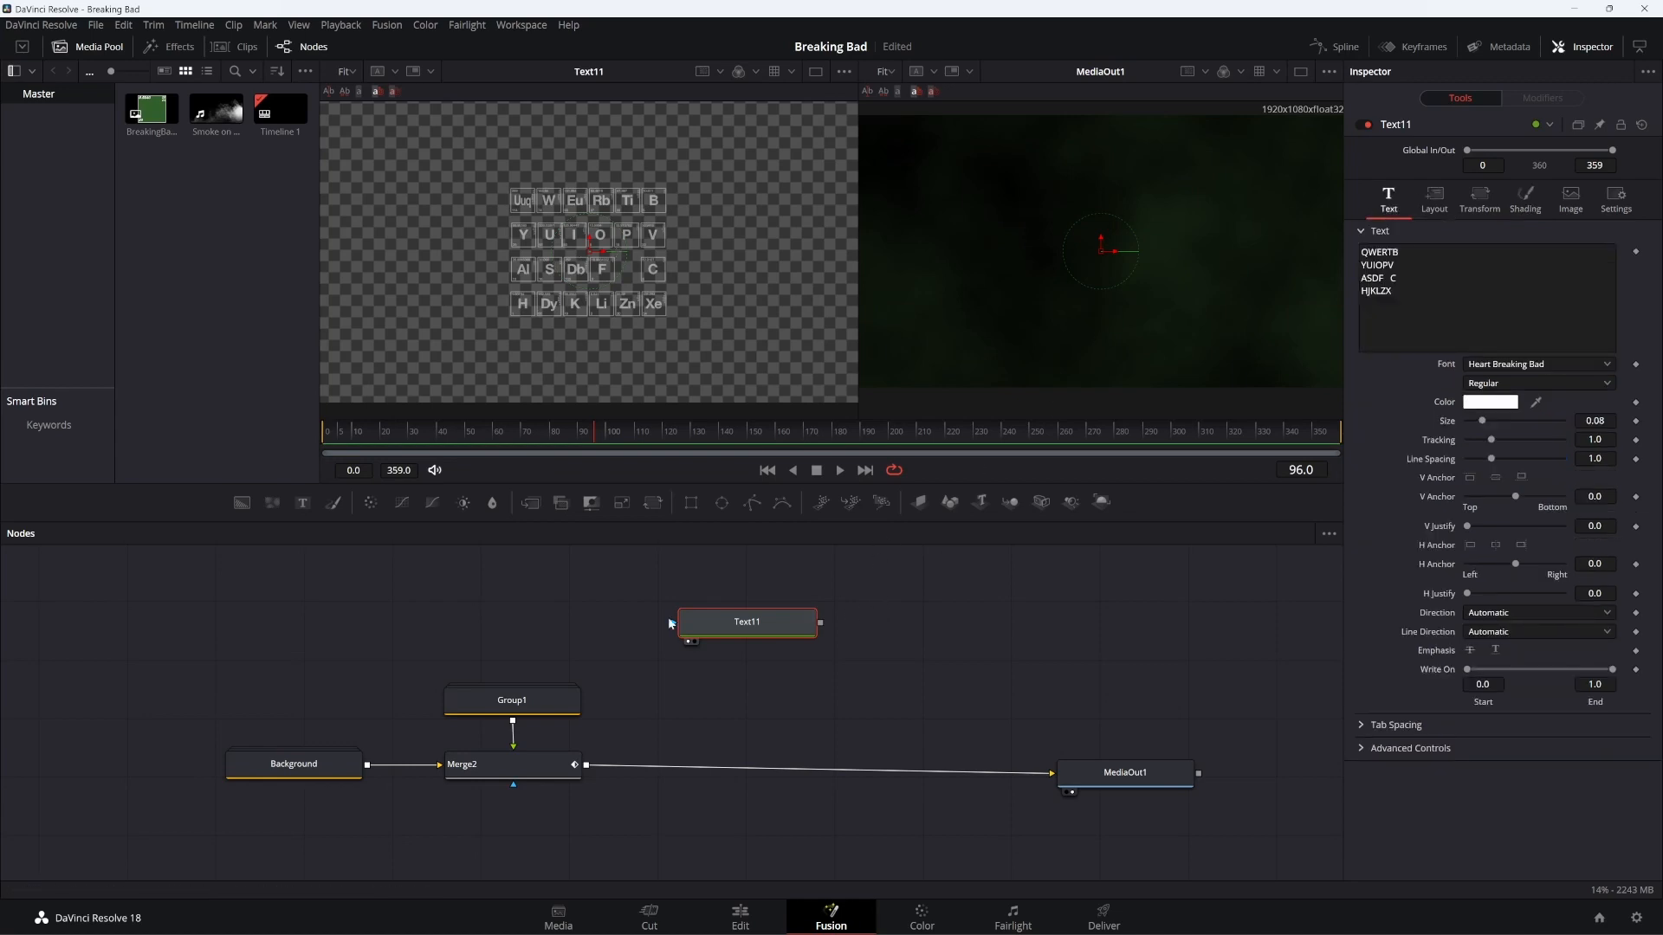
Bring BreakingBadLogo.png in through a Transform node, merge it over the letter grid text and show that merge in the first viewer
left_click_drag(622, 587, 294, 697)
scroll(509, 699, "down", 3)
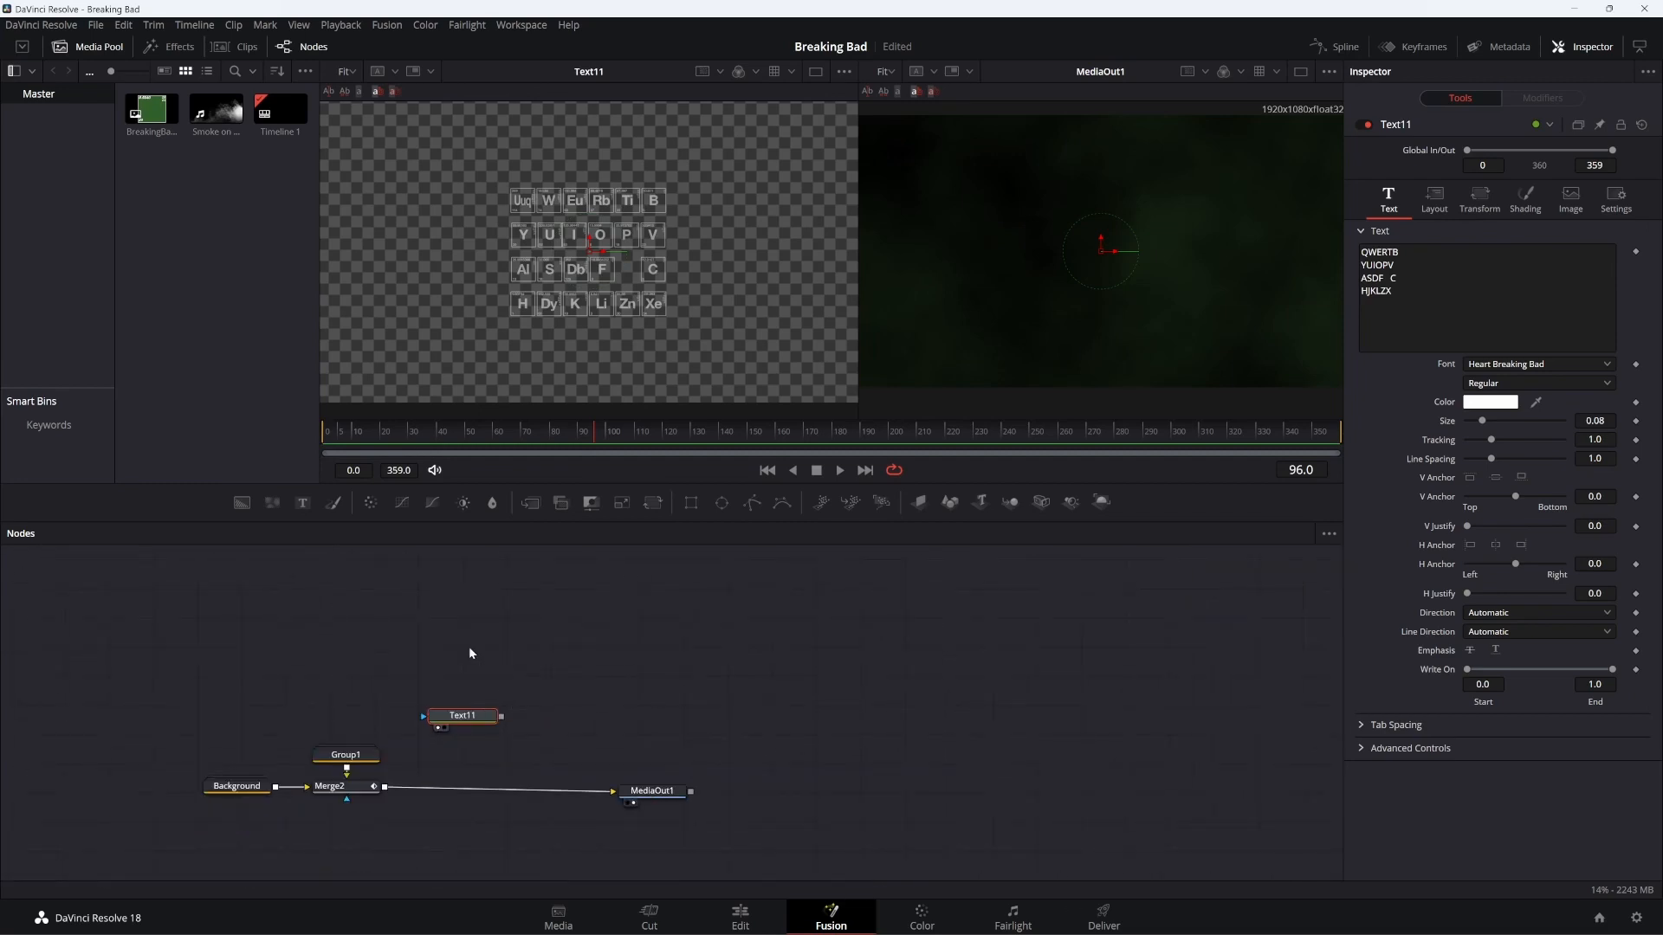
left_click_drag(152, 109, 546, 625)
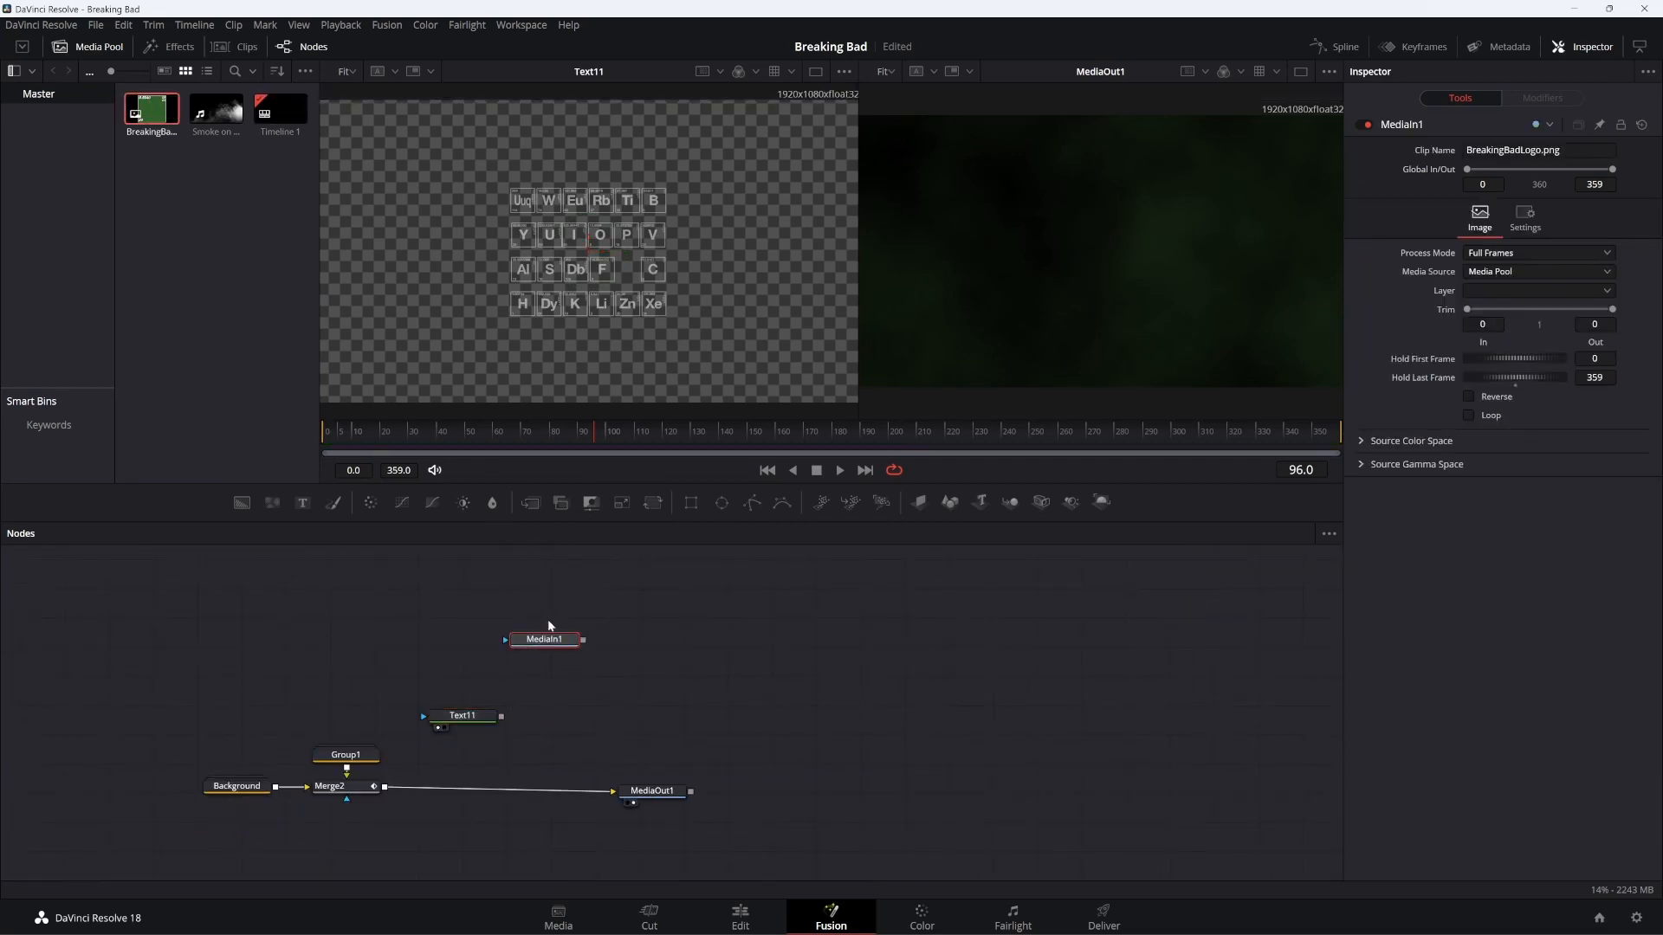
left_click_drag(652, 502, 501, 720)
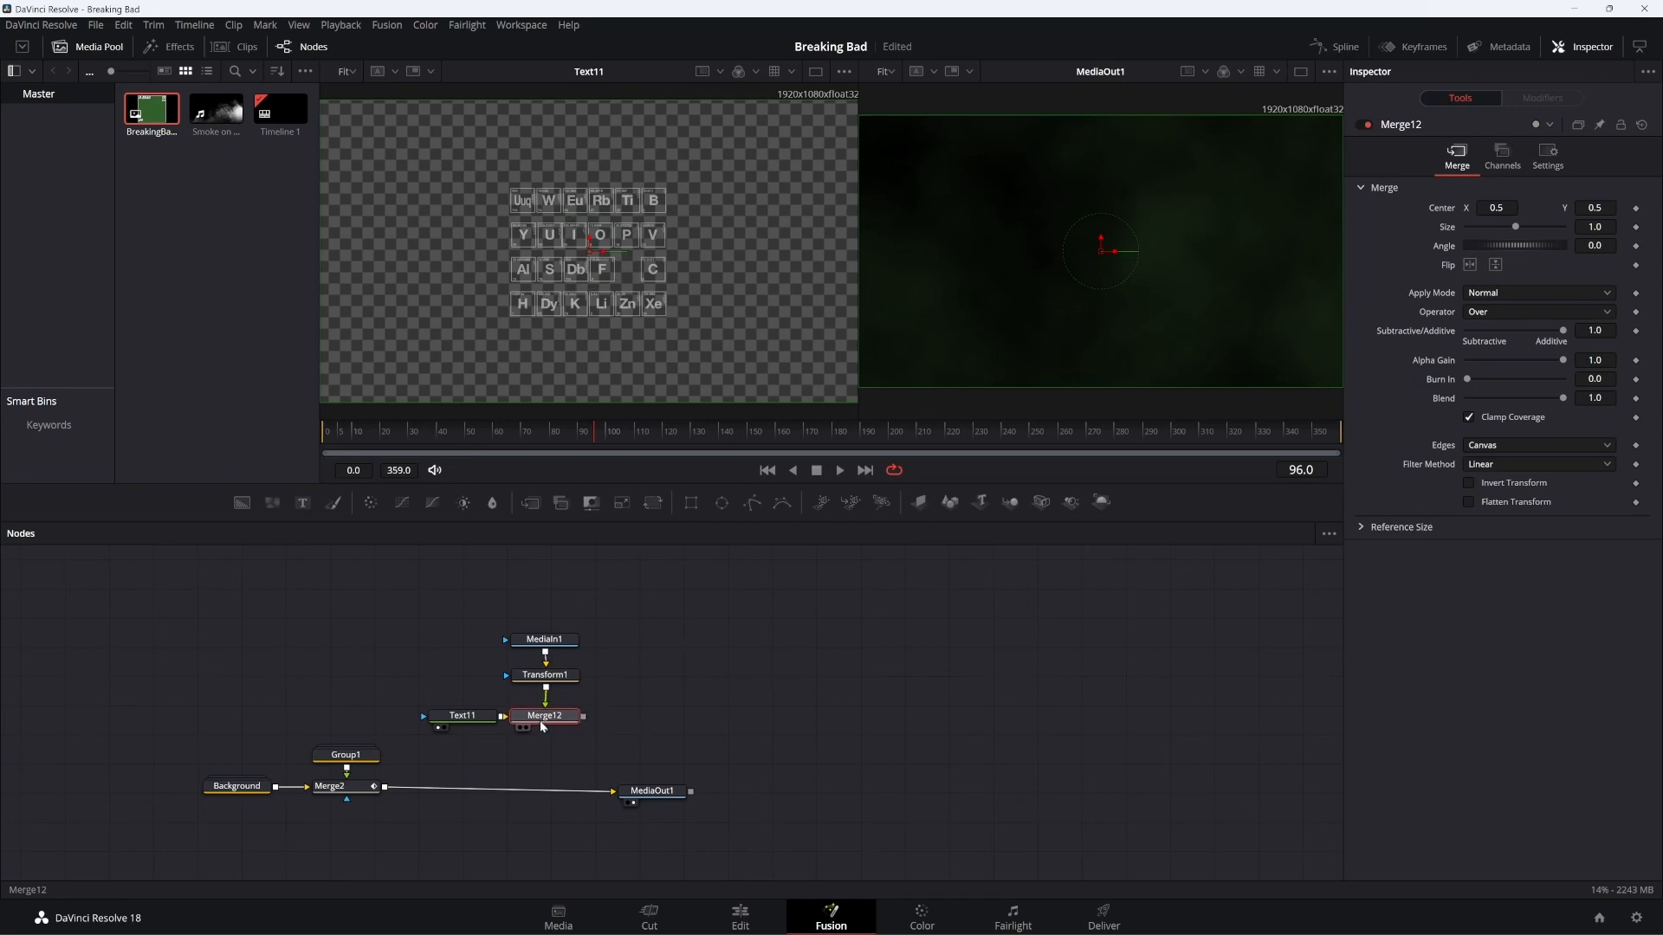
left_click(554, 679)
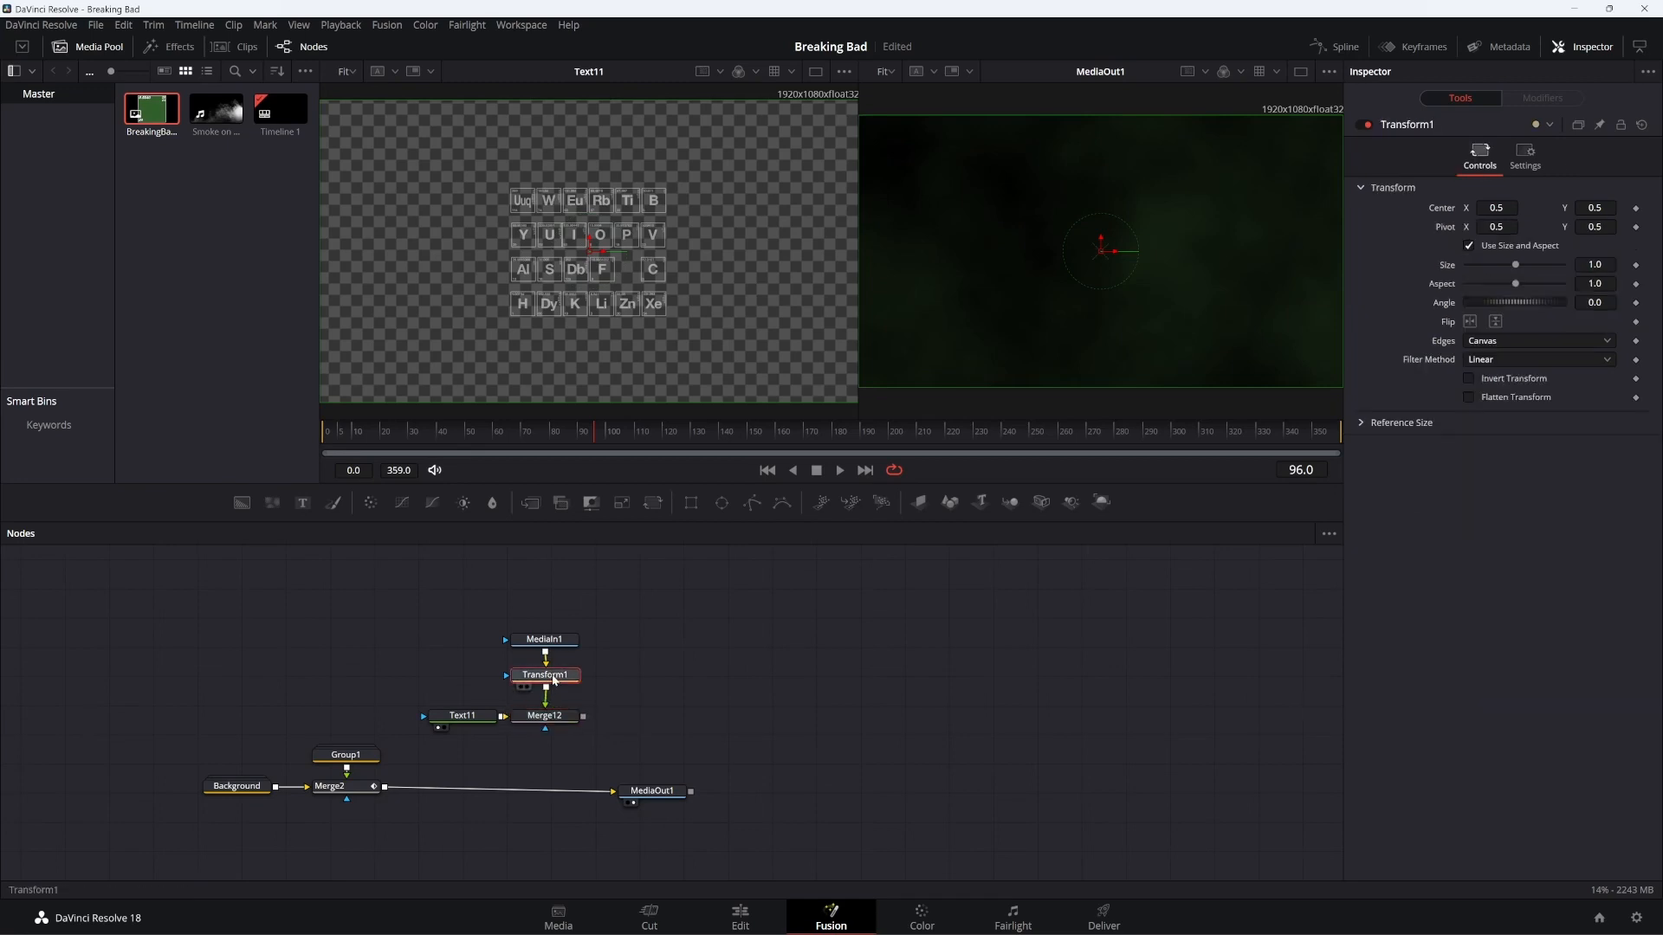
left_click(519, 726)
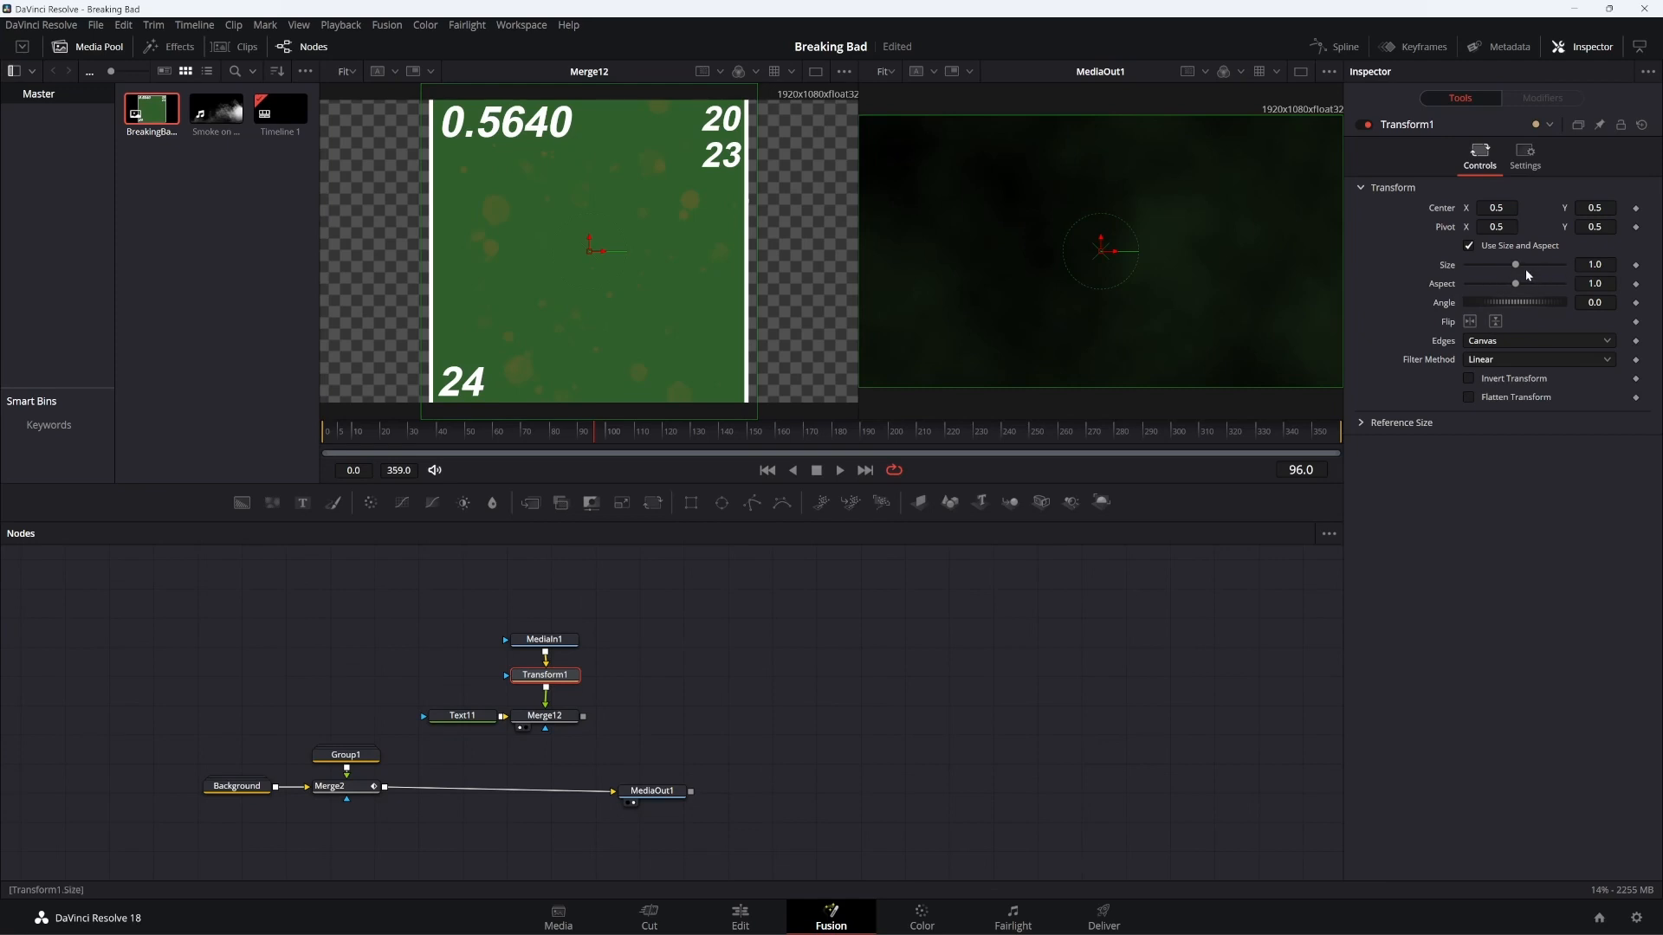
Scale the logo to 0.09 and place it in the third row's gap, and enlarge the letter grid text to about 0.1457
left_click_drag(1517, 264, 1474, 274)
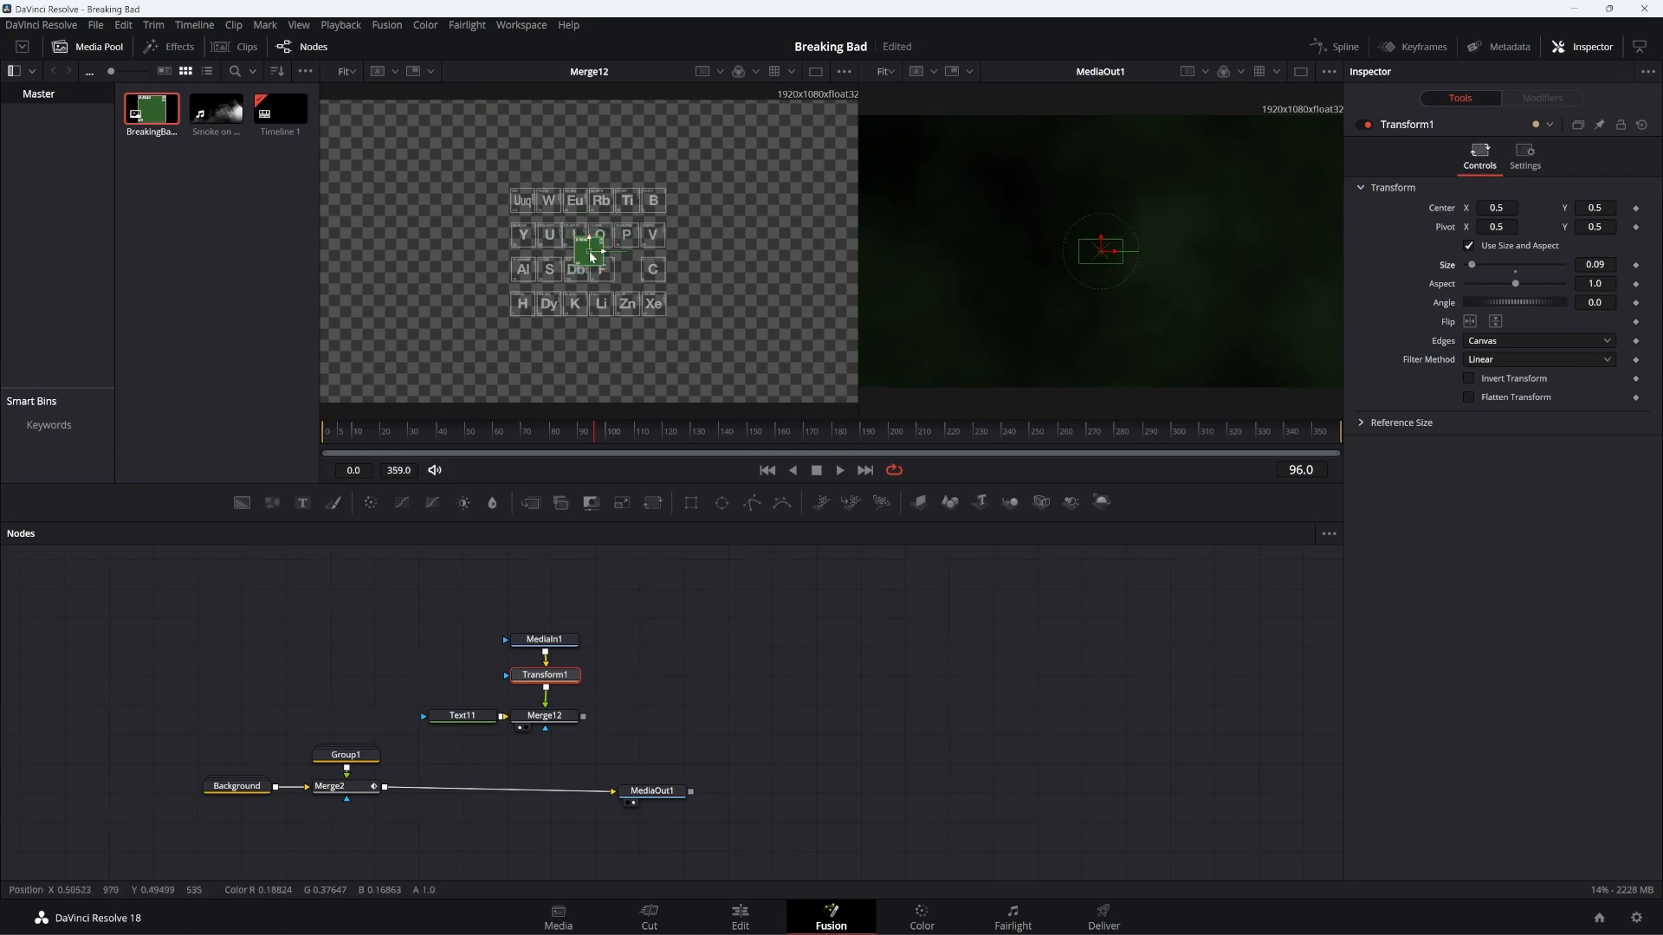
left_click_drag(592, 256, 629, 276)
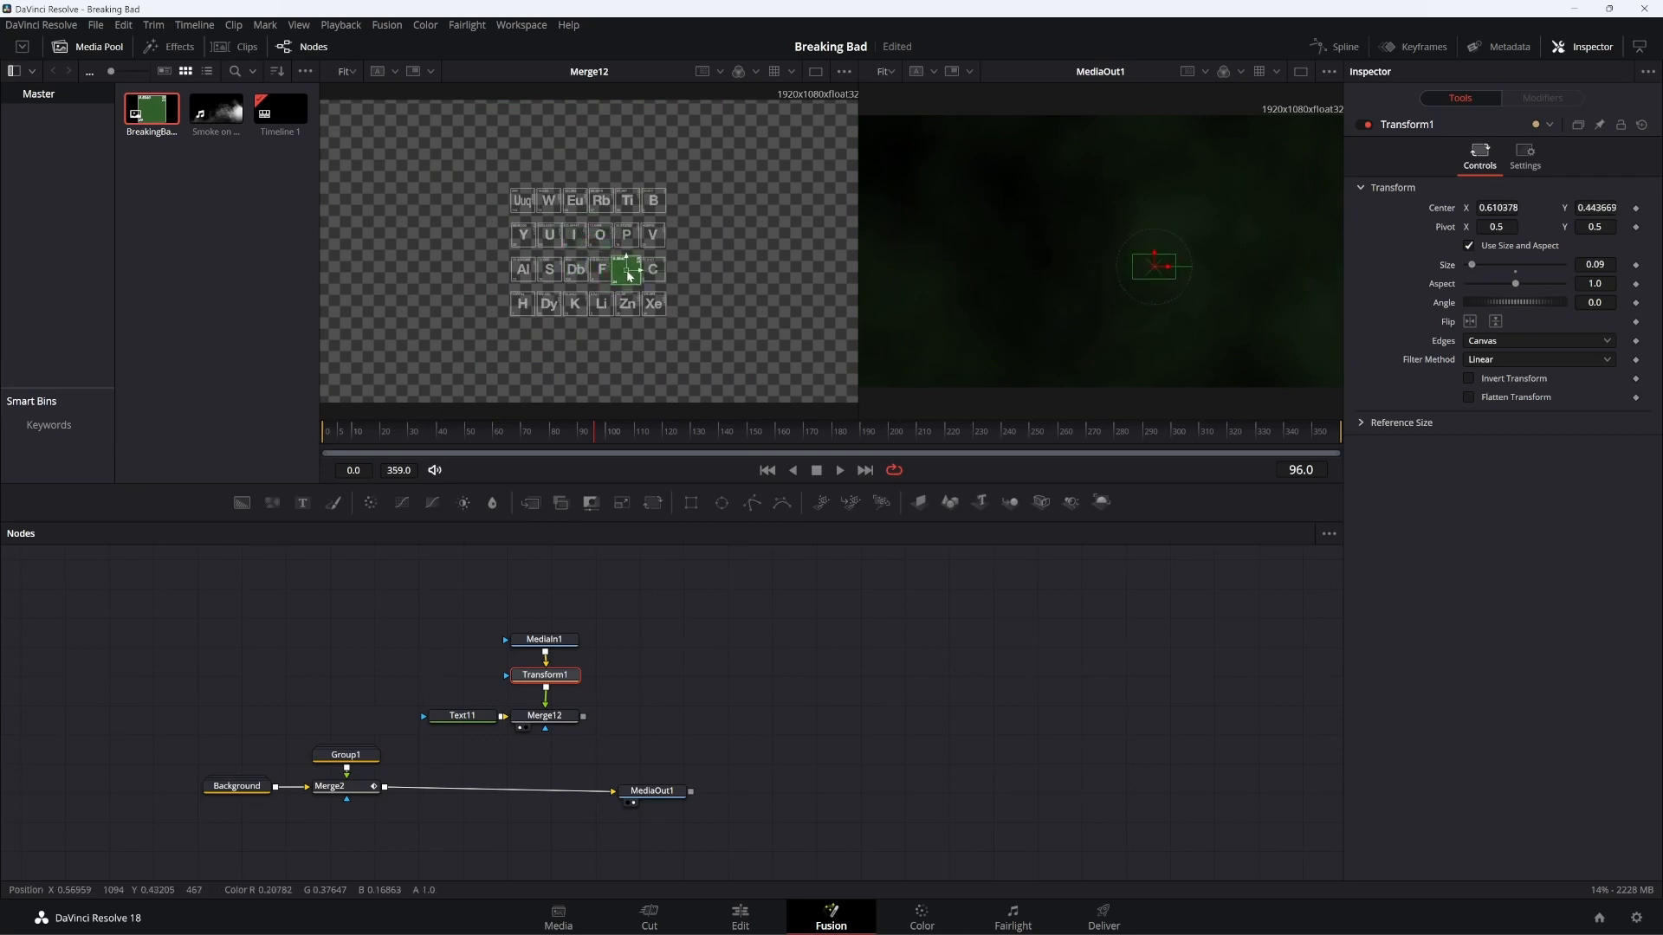
left_click(492, 715)
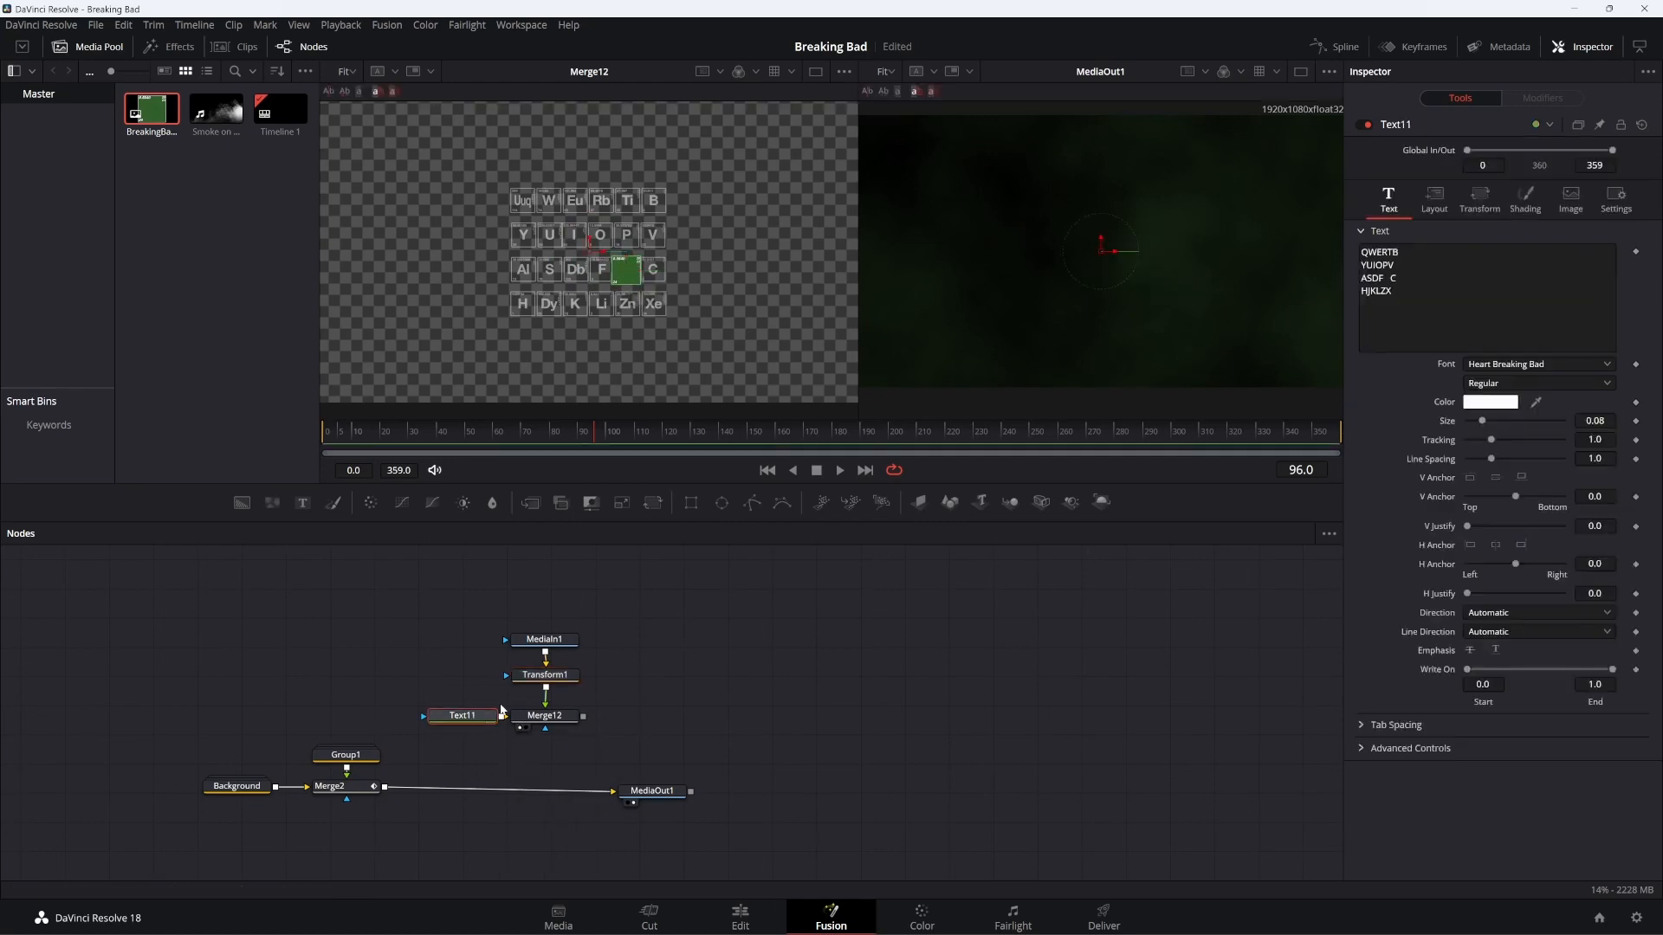
left_click_drag(1479, 422, 1492, 430)
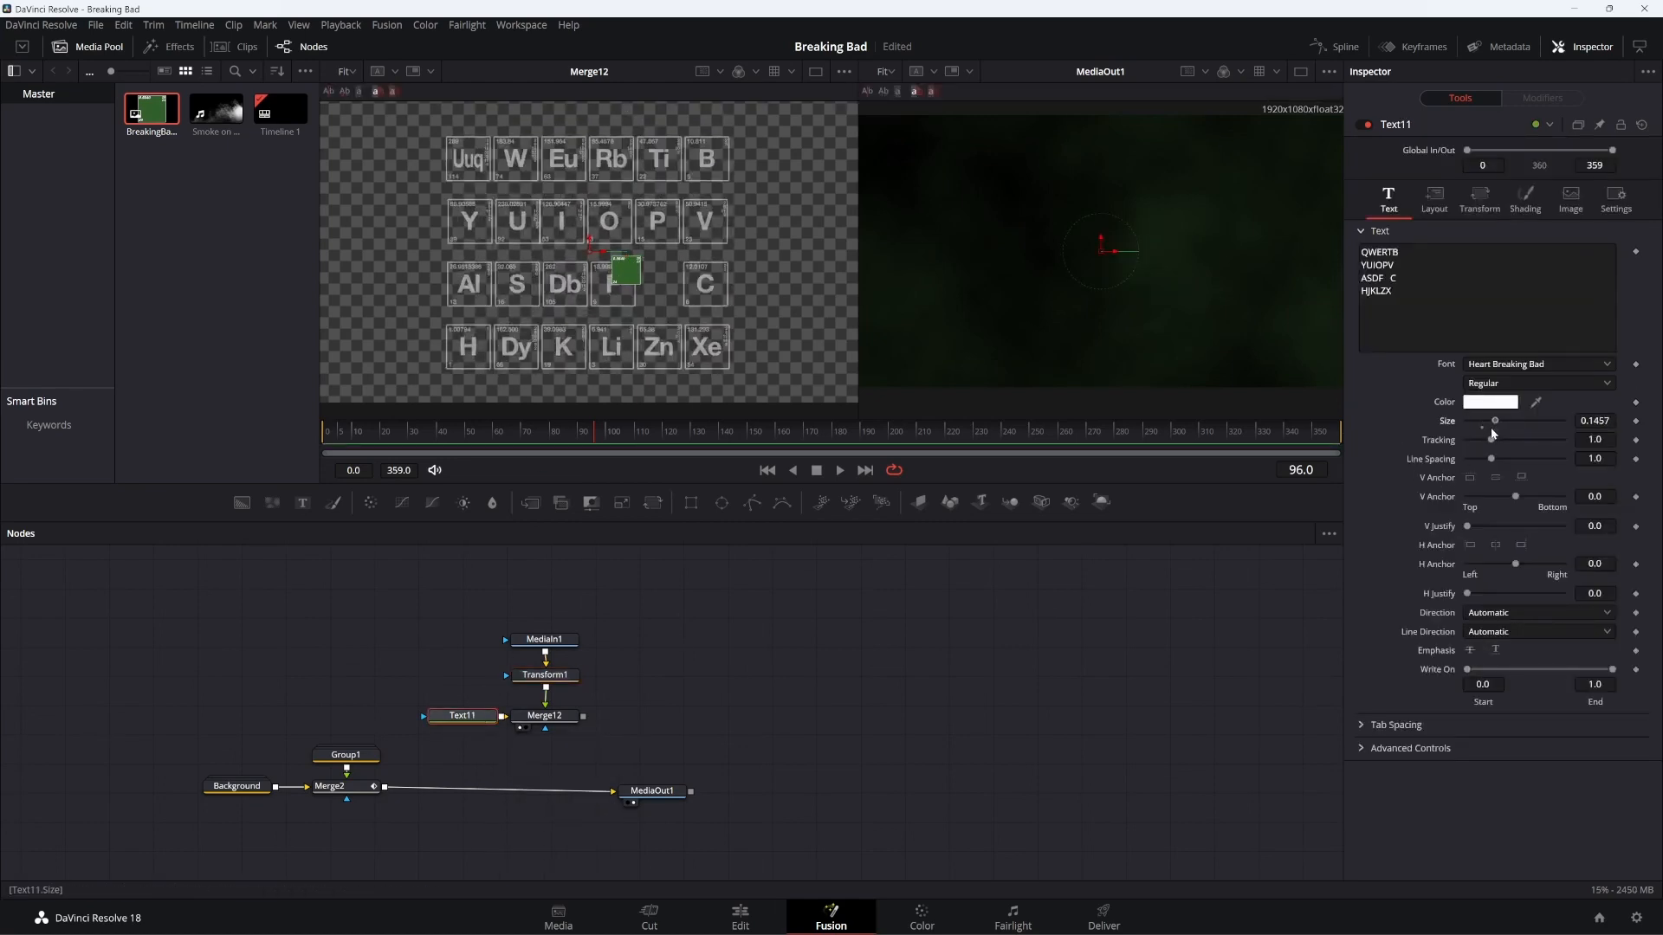
Move the logo into the enlarged grid's empty cell between F and C and scale it to 0.14
left_click(544, 675)
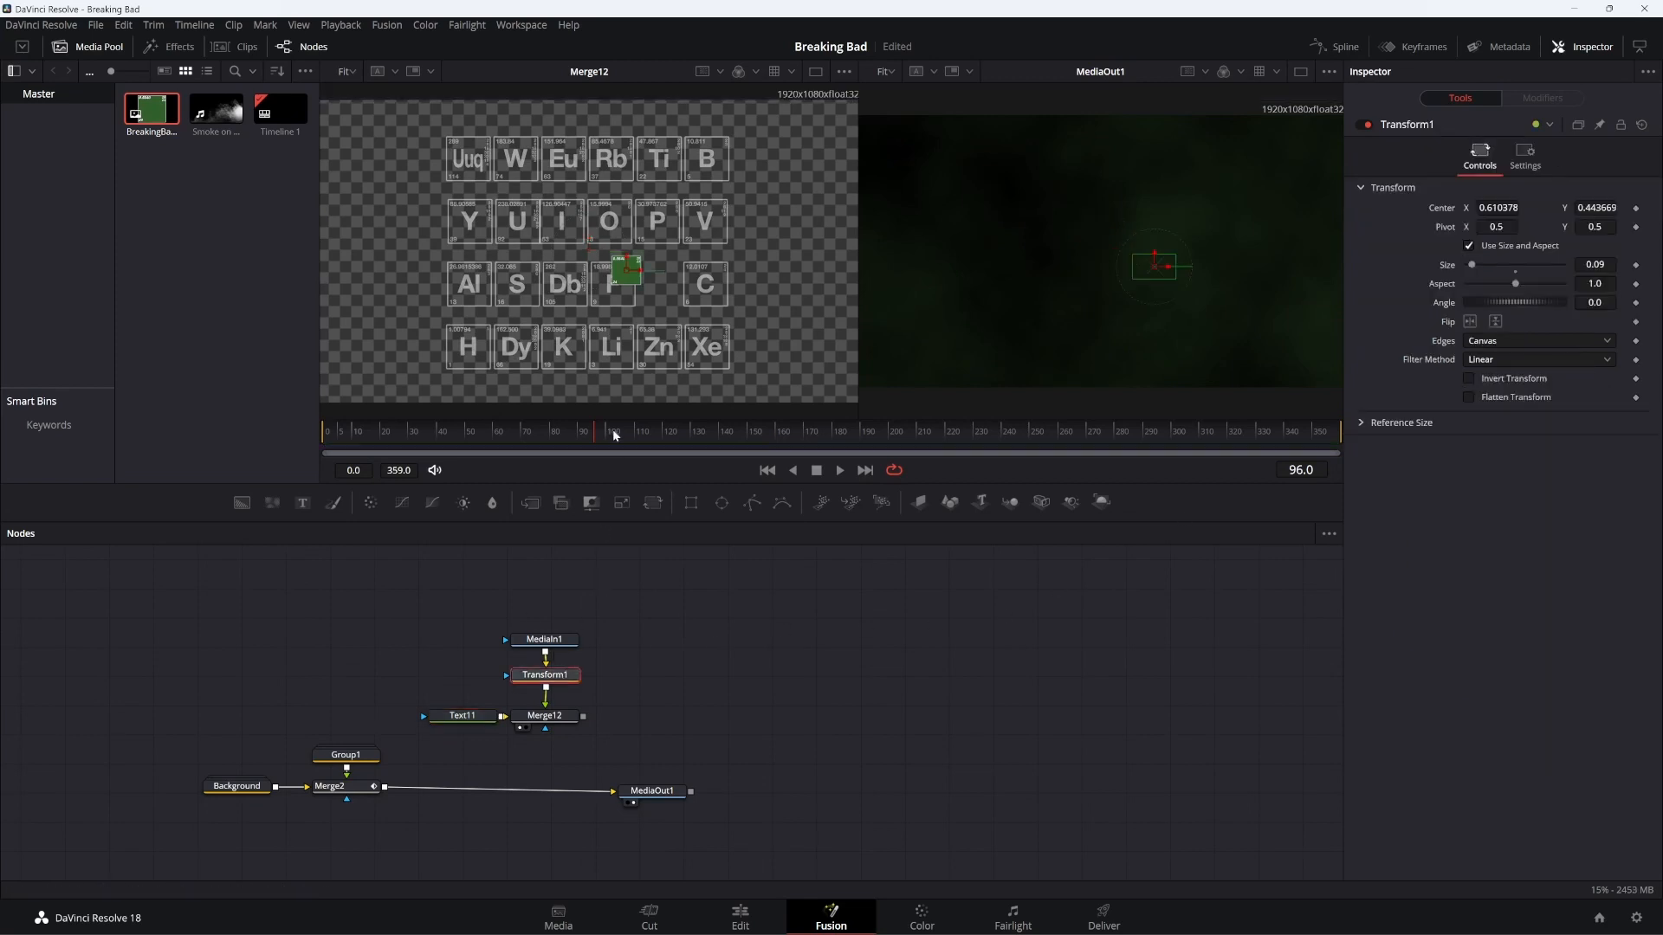
left_click_drag(629, 276, 660, 291)
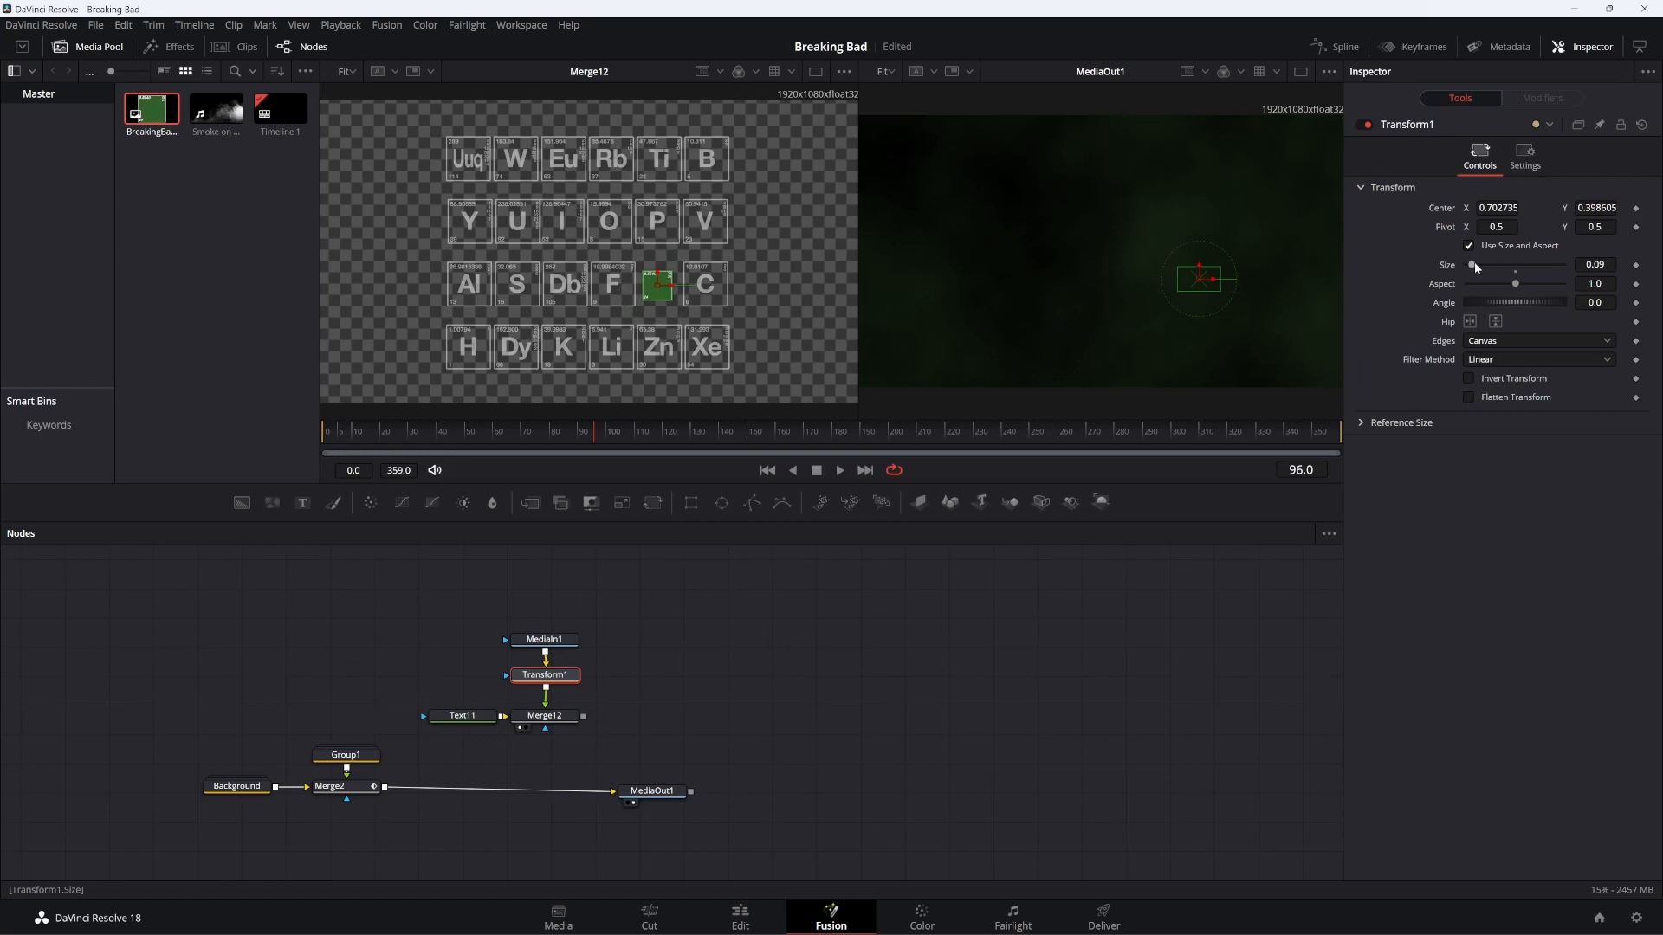
left_click_drag(1474, 262, 1476, 265)
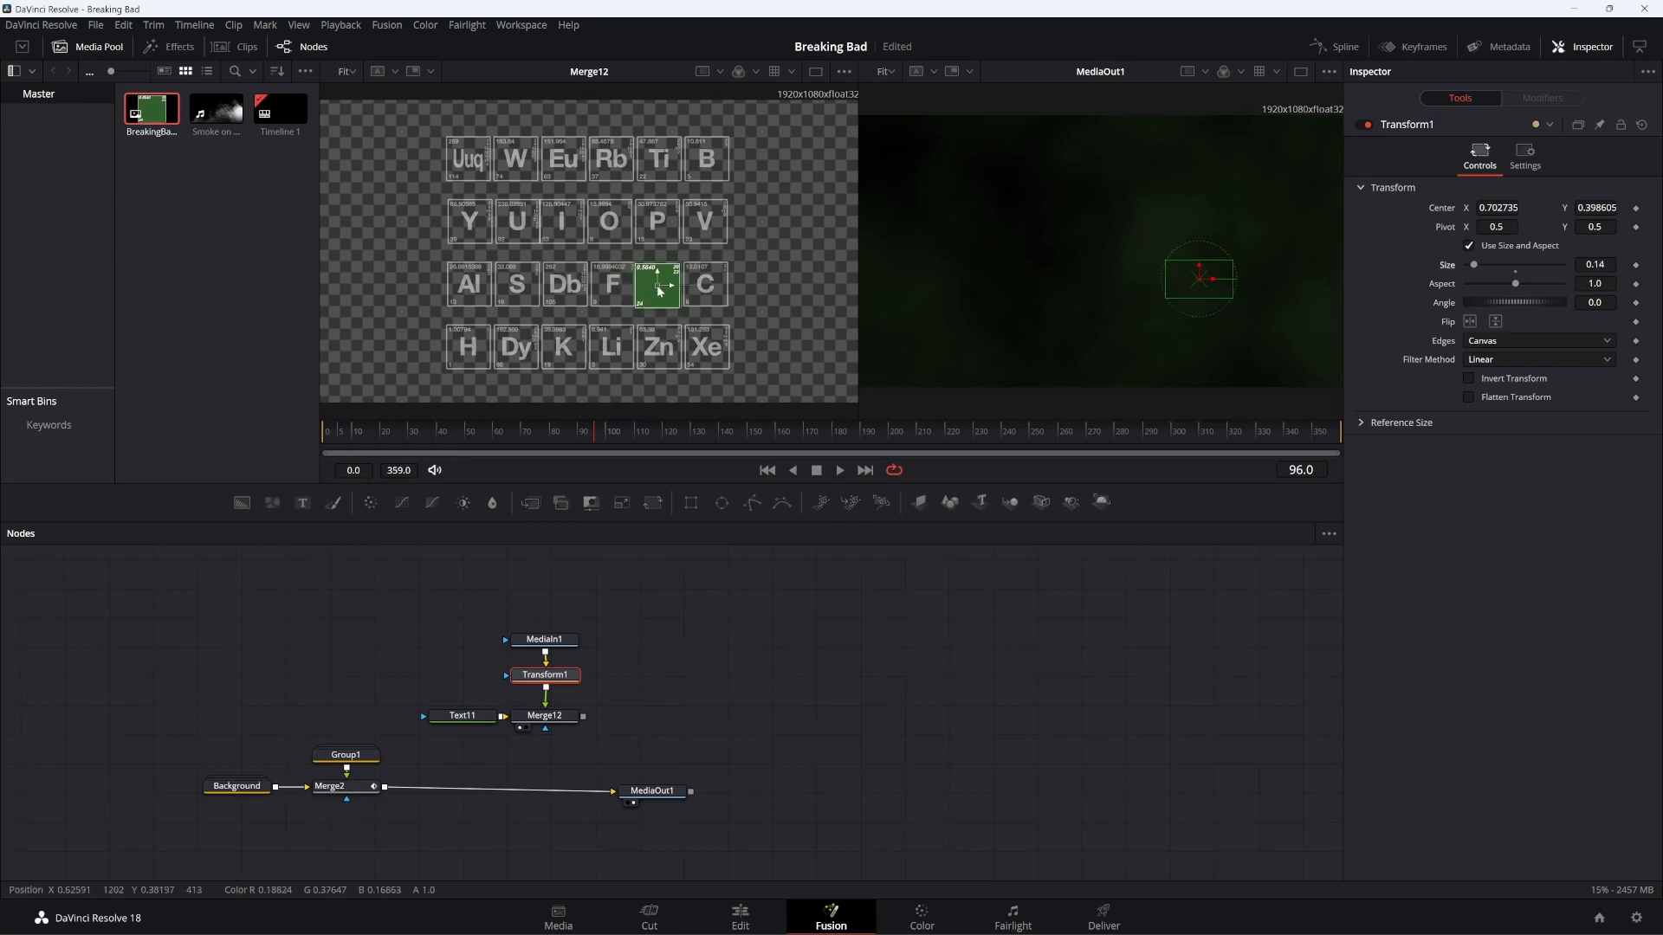
left_click_drag(657, 288, 662, 289)
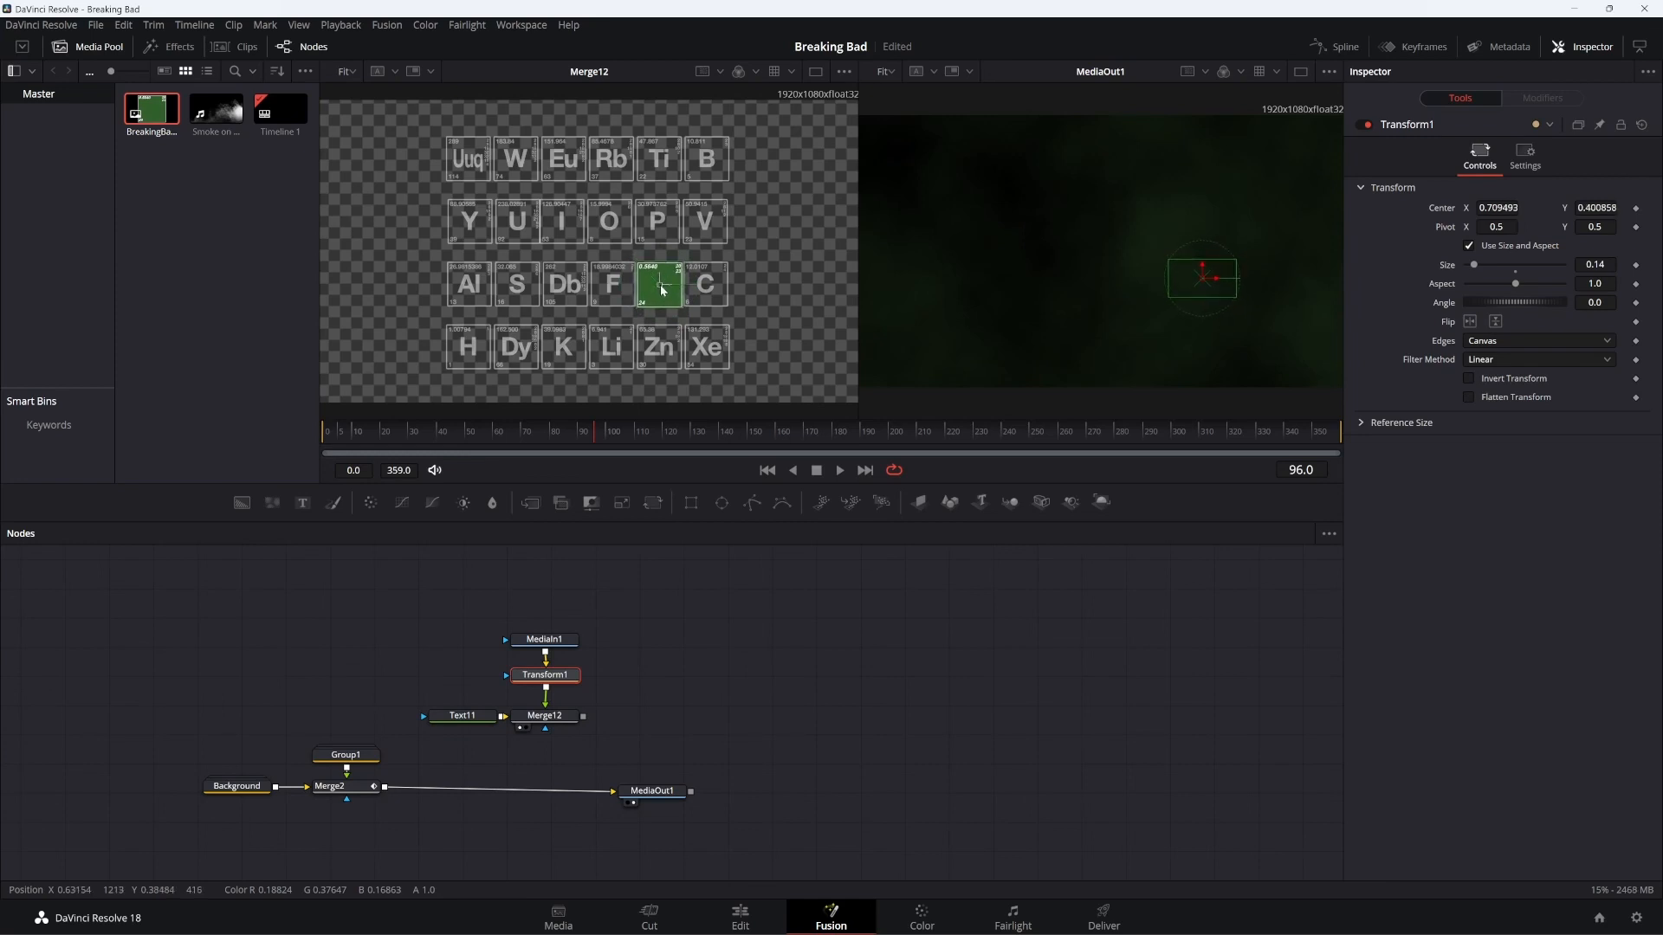
Fine-tune the logo's Transform size to 0.135 so that it fits the empty grid cell
left_click(1596, 264)
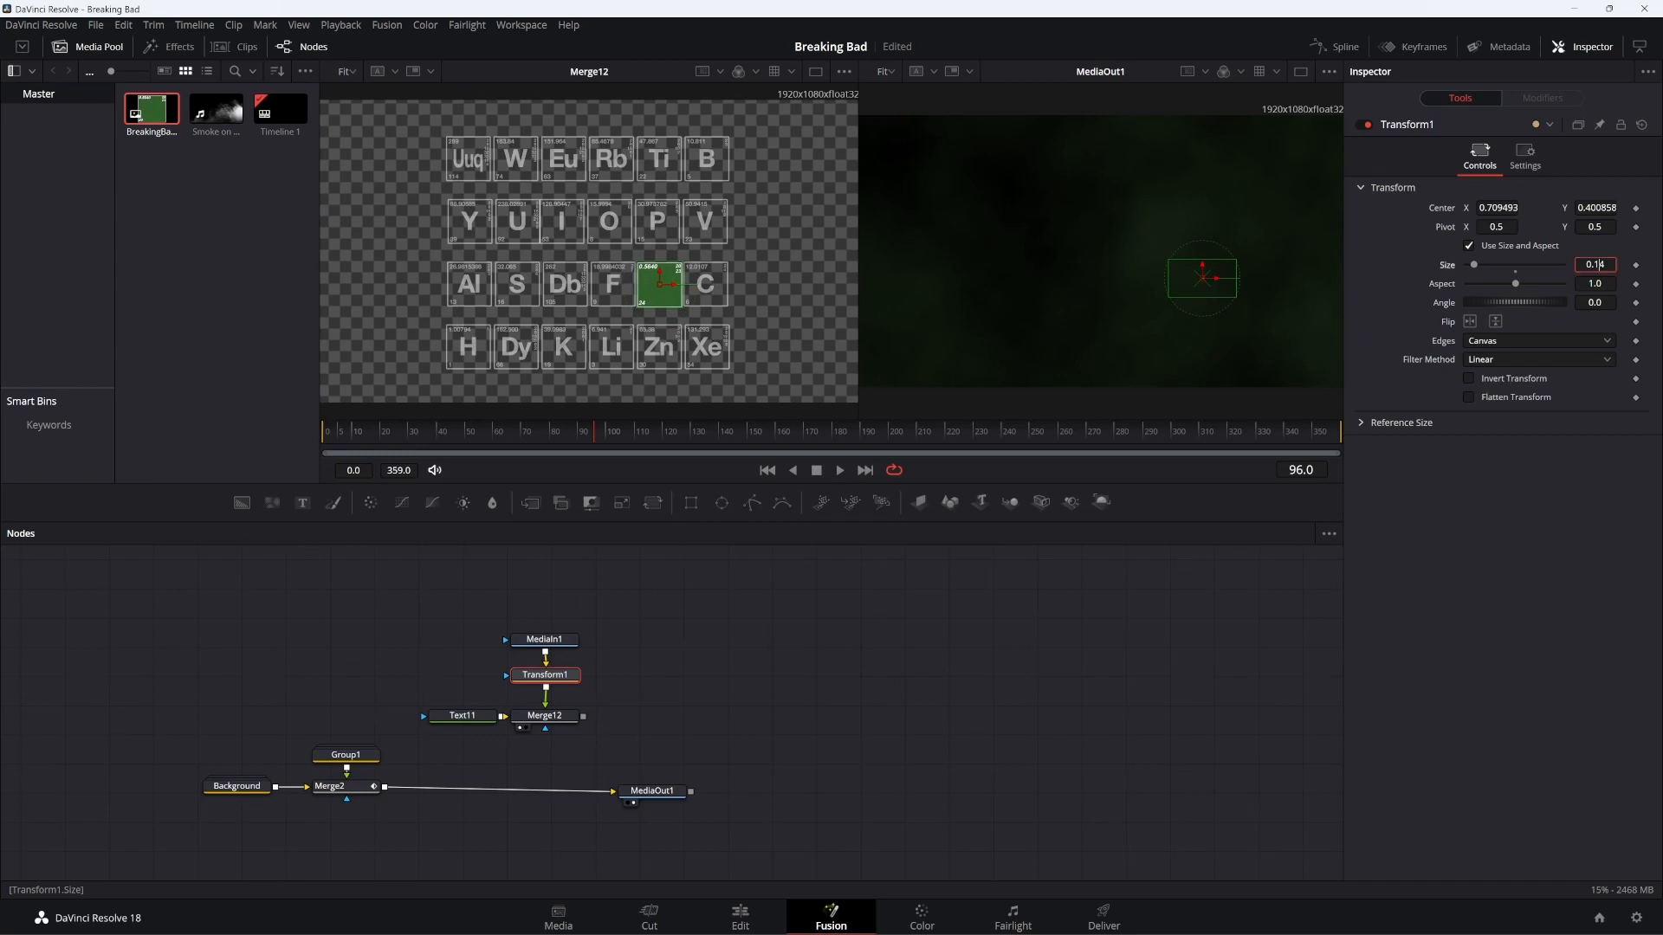
key("BackSpace")
type("3")
left_click(1594, 284)
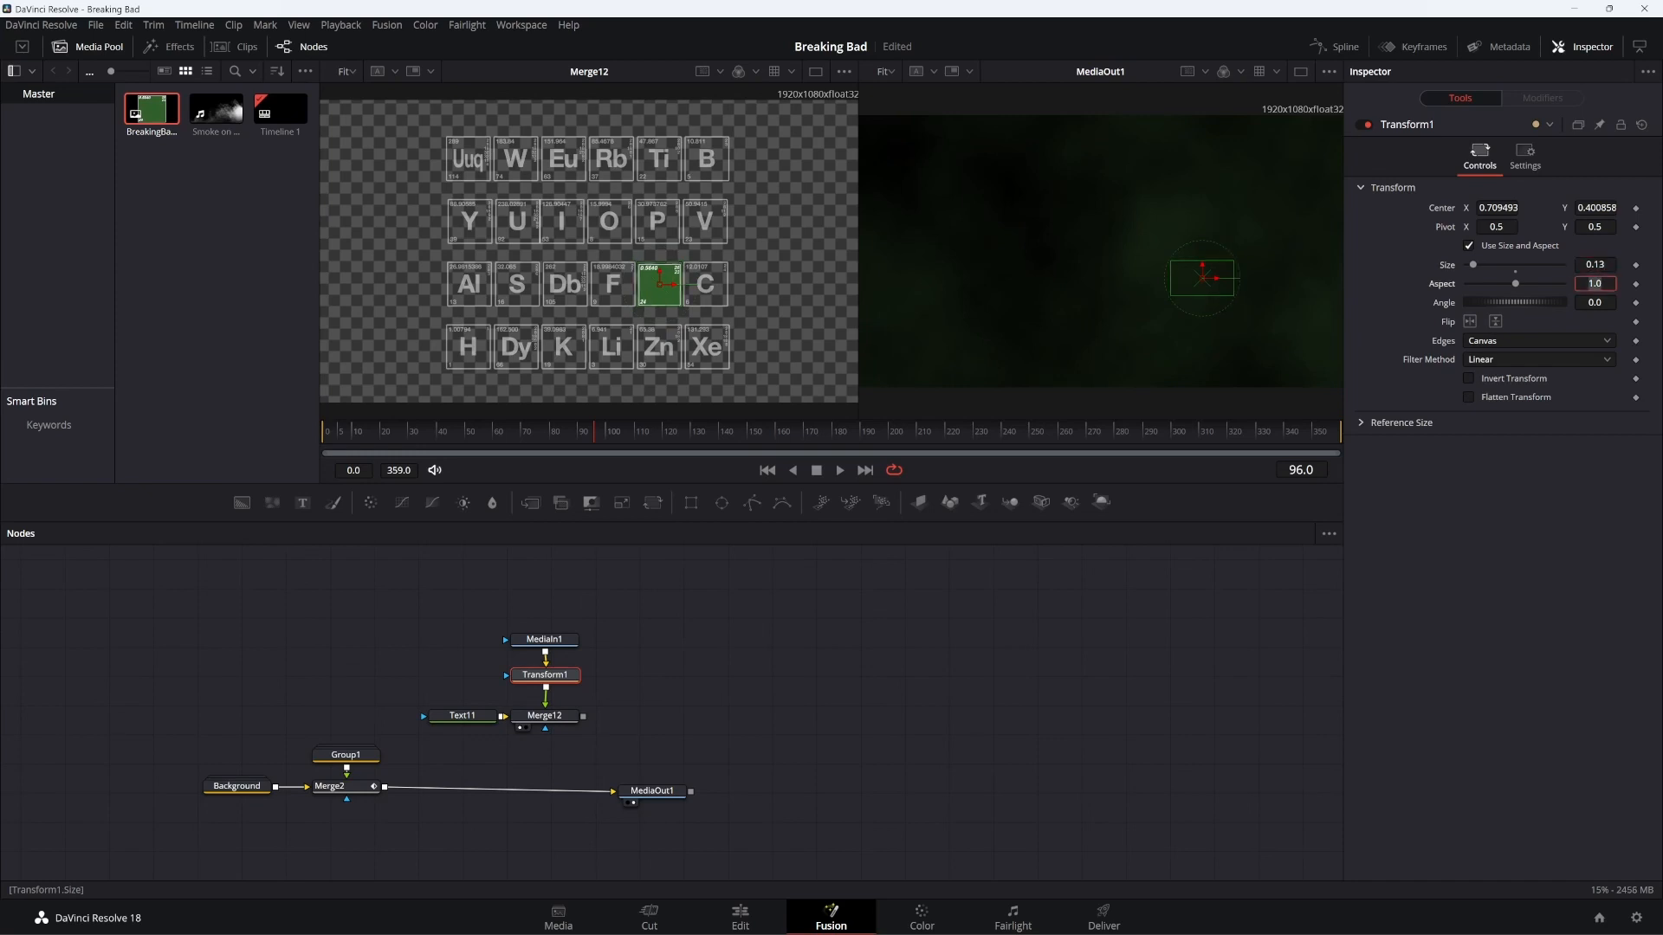
left_click(777, 286)
left_click(1605, 265)
type("5")
key("Return")
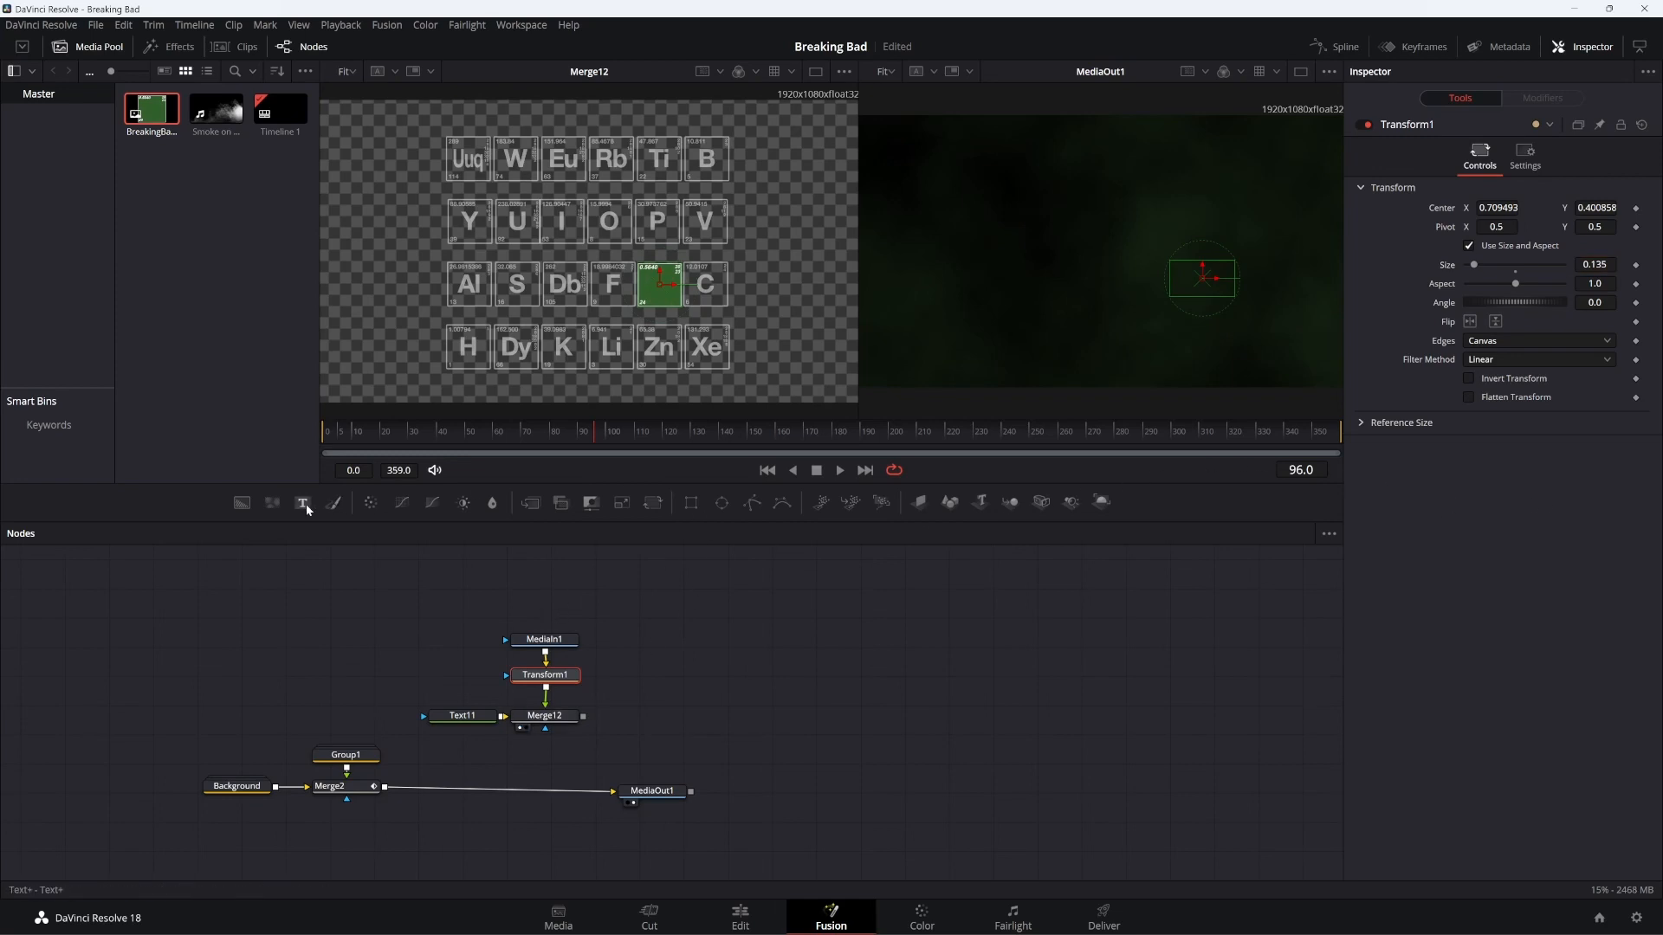
Merge a new text node reading "Da" over the logo and letter grid, and show the new merge in the first viewer
left_click_drag(304, 504, 587, 719)
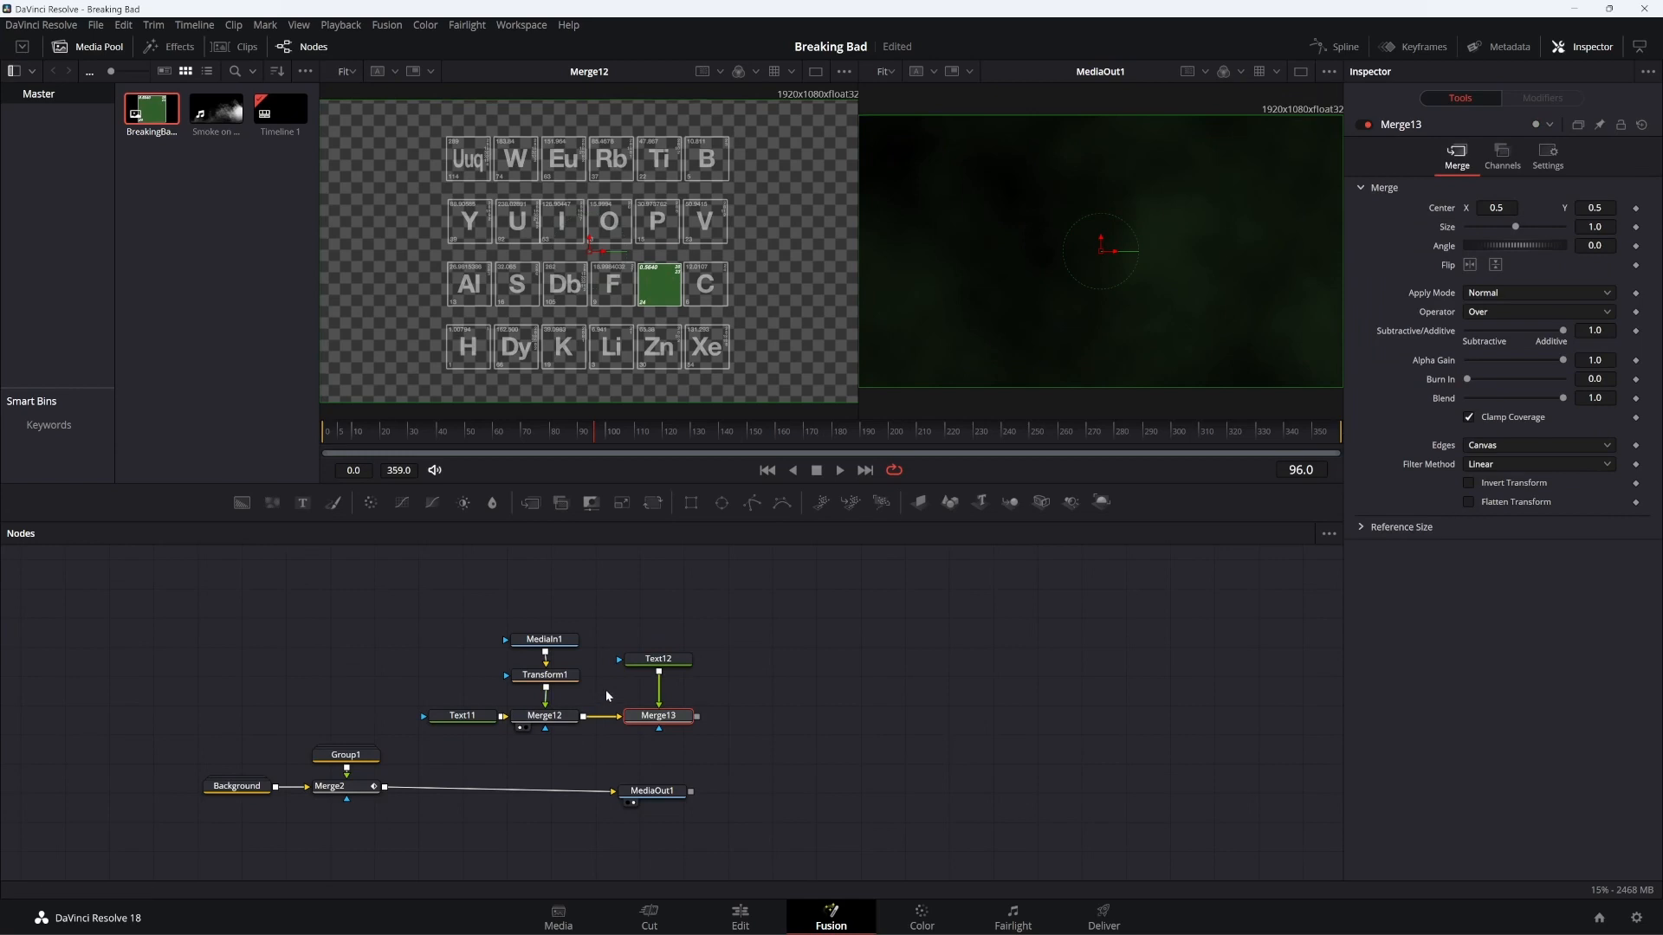
left_click(640, 661)
left_click(1487, 297)
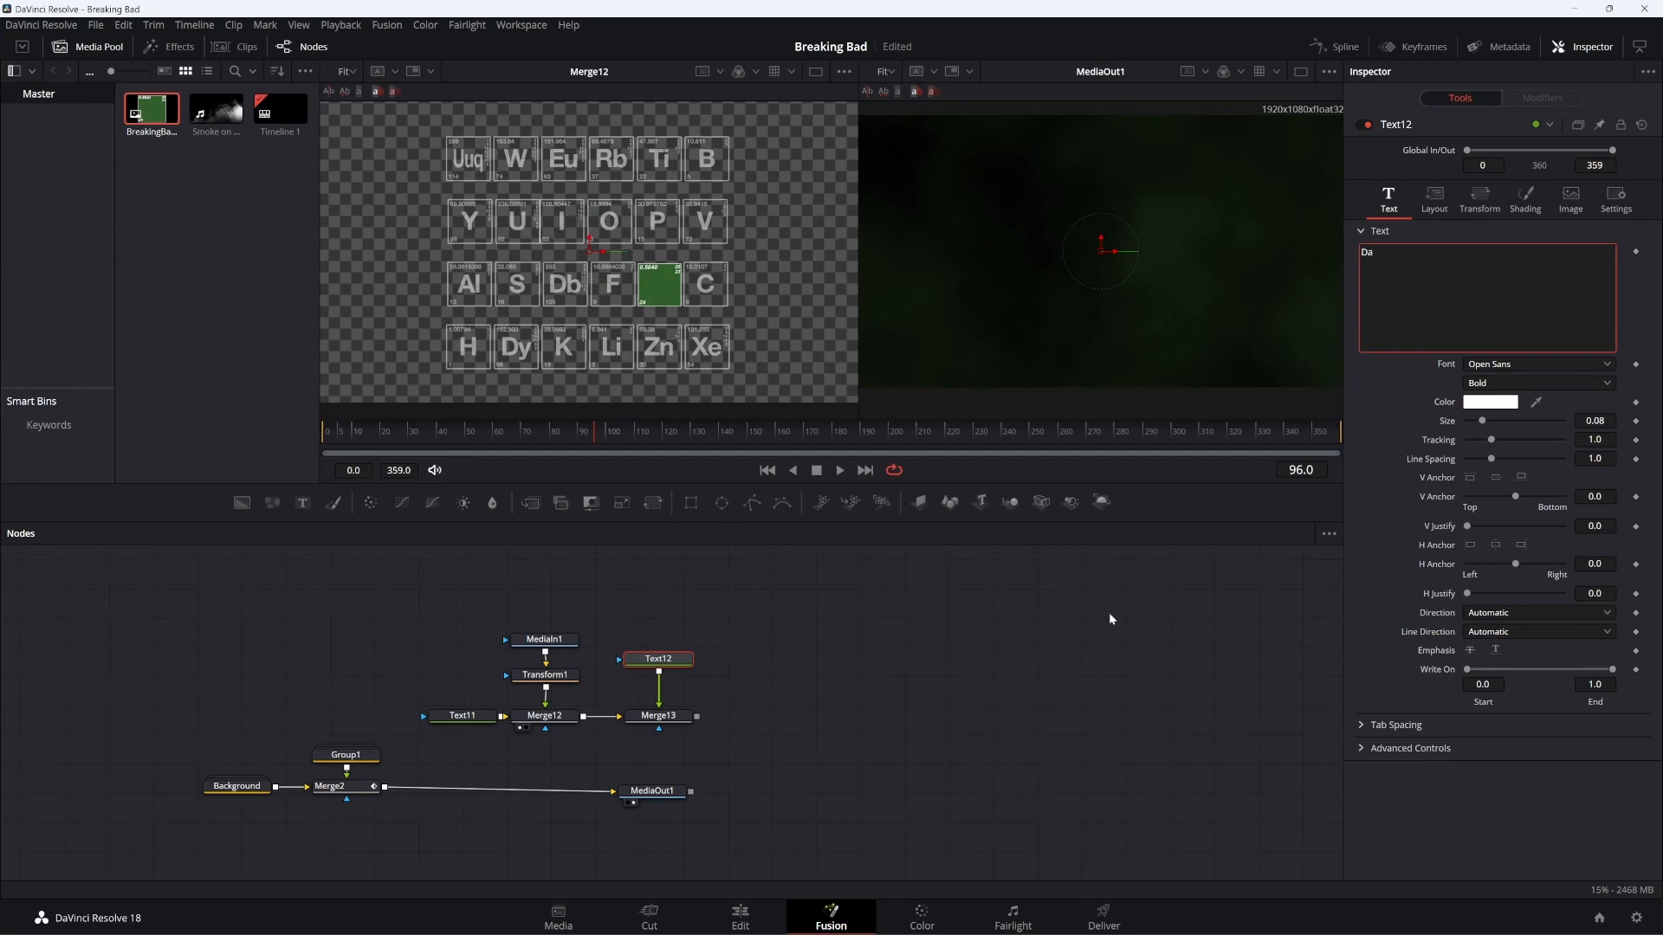
left_click(635, 729)
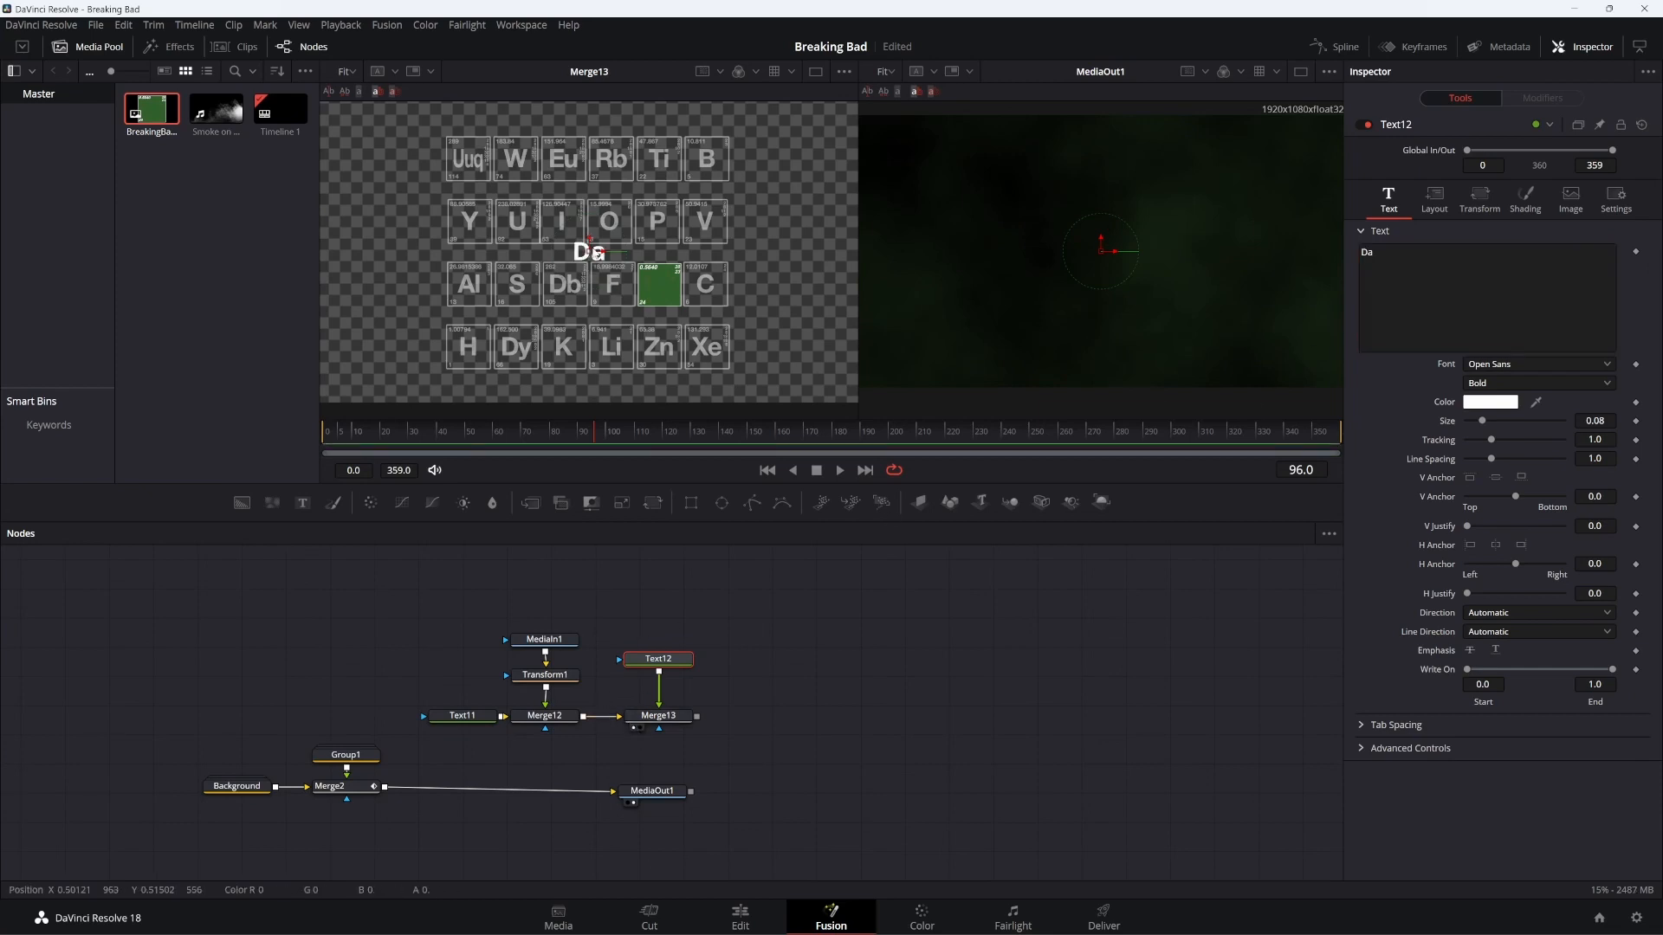
Center the "Da" text on the green logo tile and move its text and merge nodes closer to the previous merge
left_click_drag(605, 258, 662, 288)
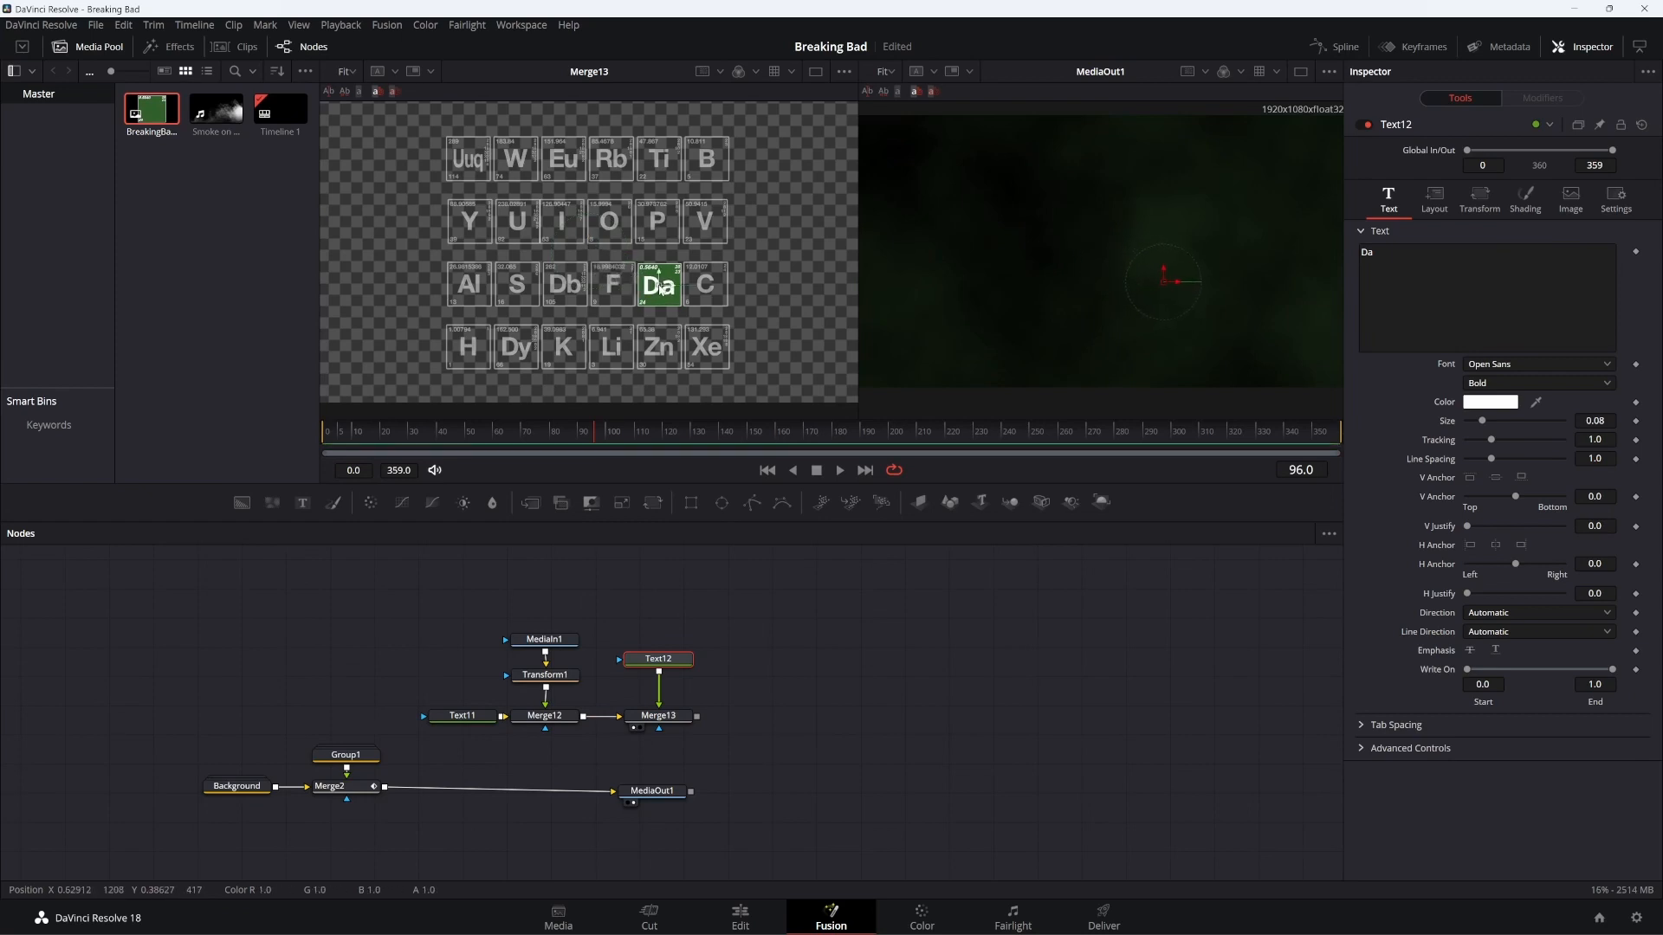
left_click_drag(692, 609, 627, 726)
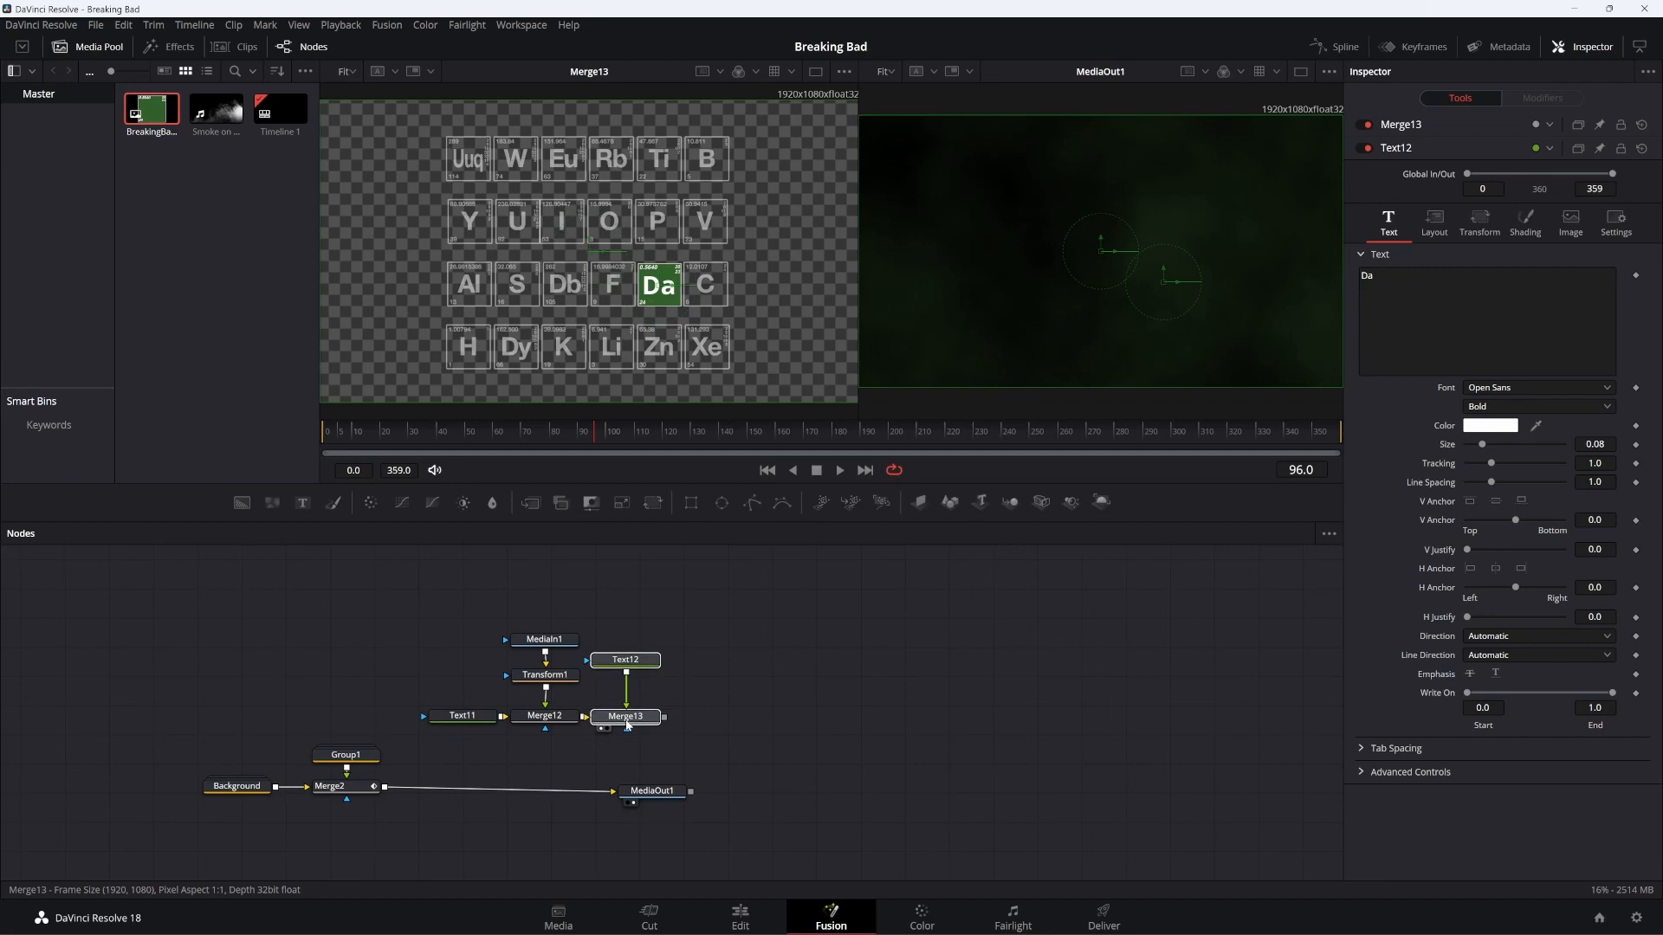
left_click(707, 695)
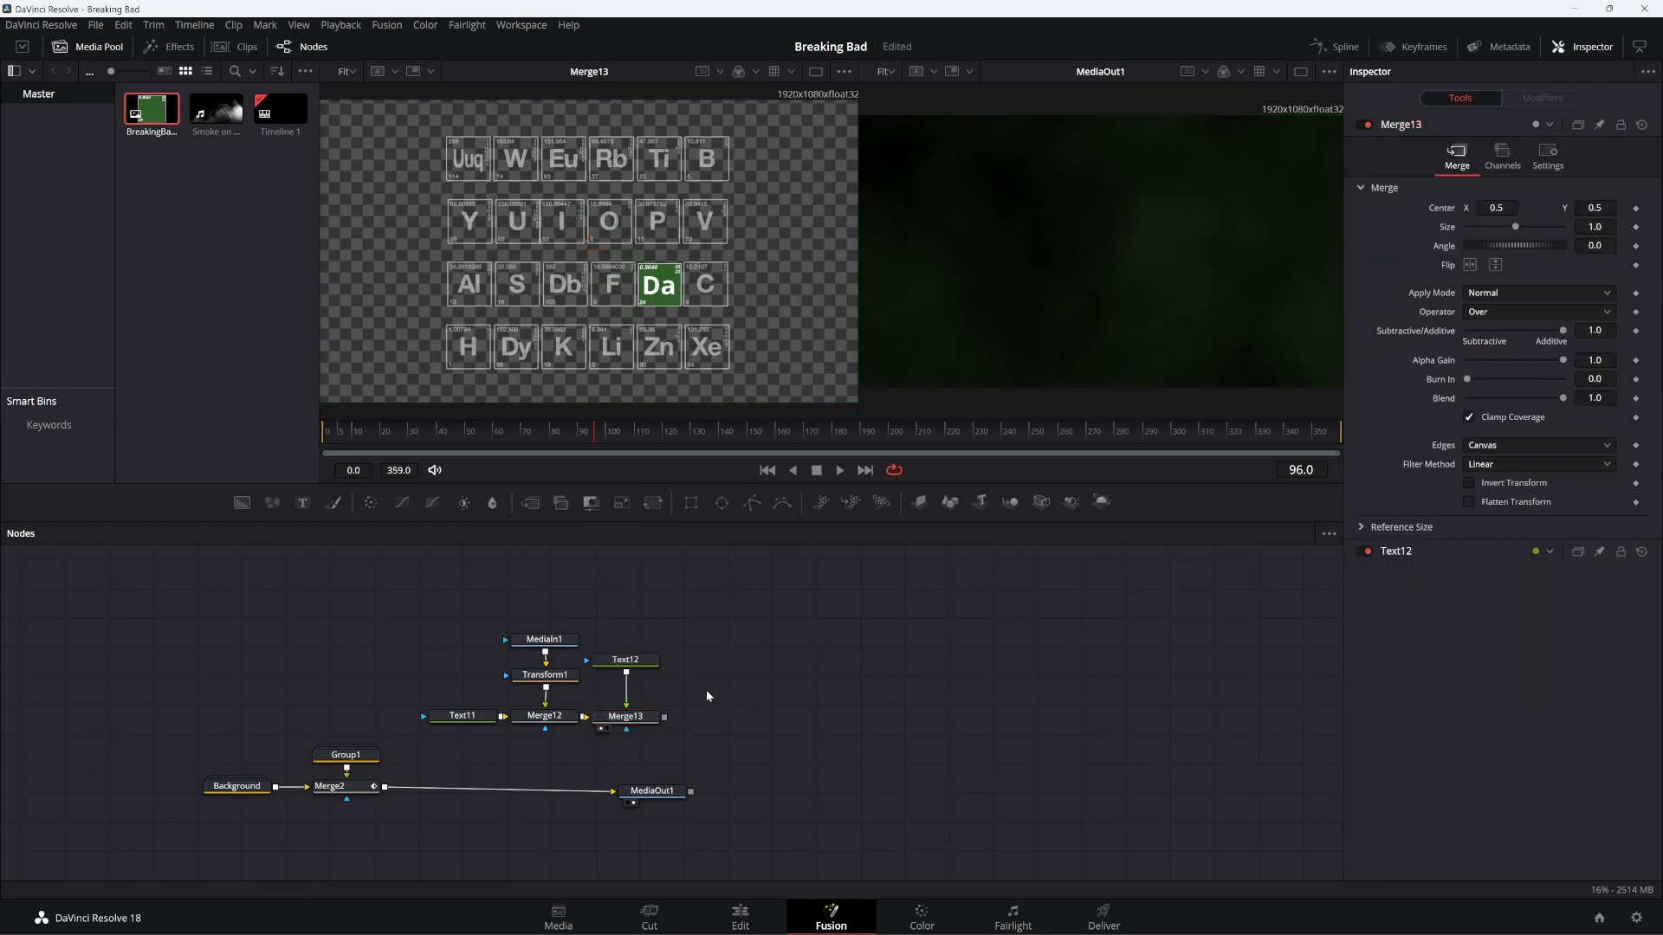
Merge the letter grid composite over the smoky background in a new merge node and feed the result into MediaOut1
left_click_drag(662, 793, 858, 780)
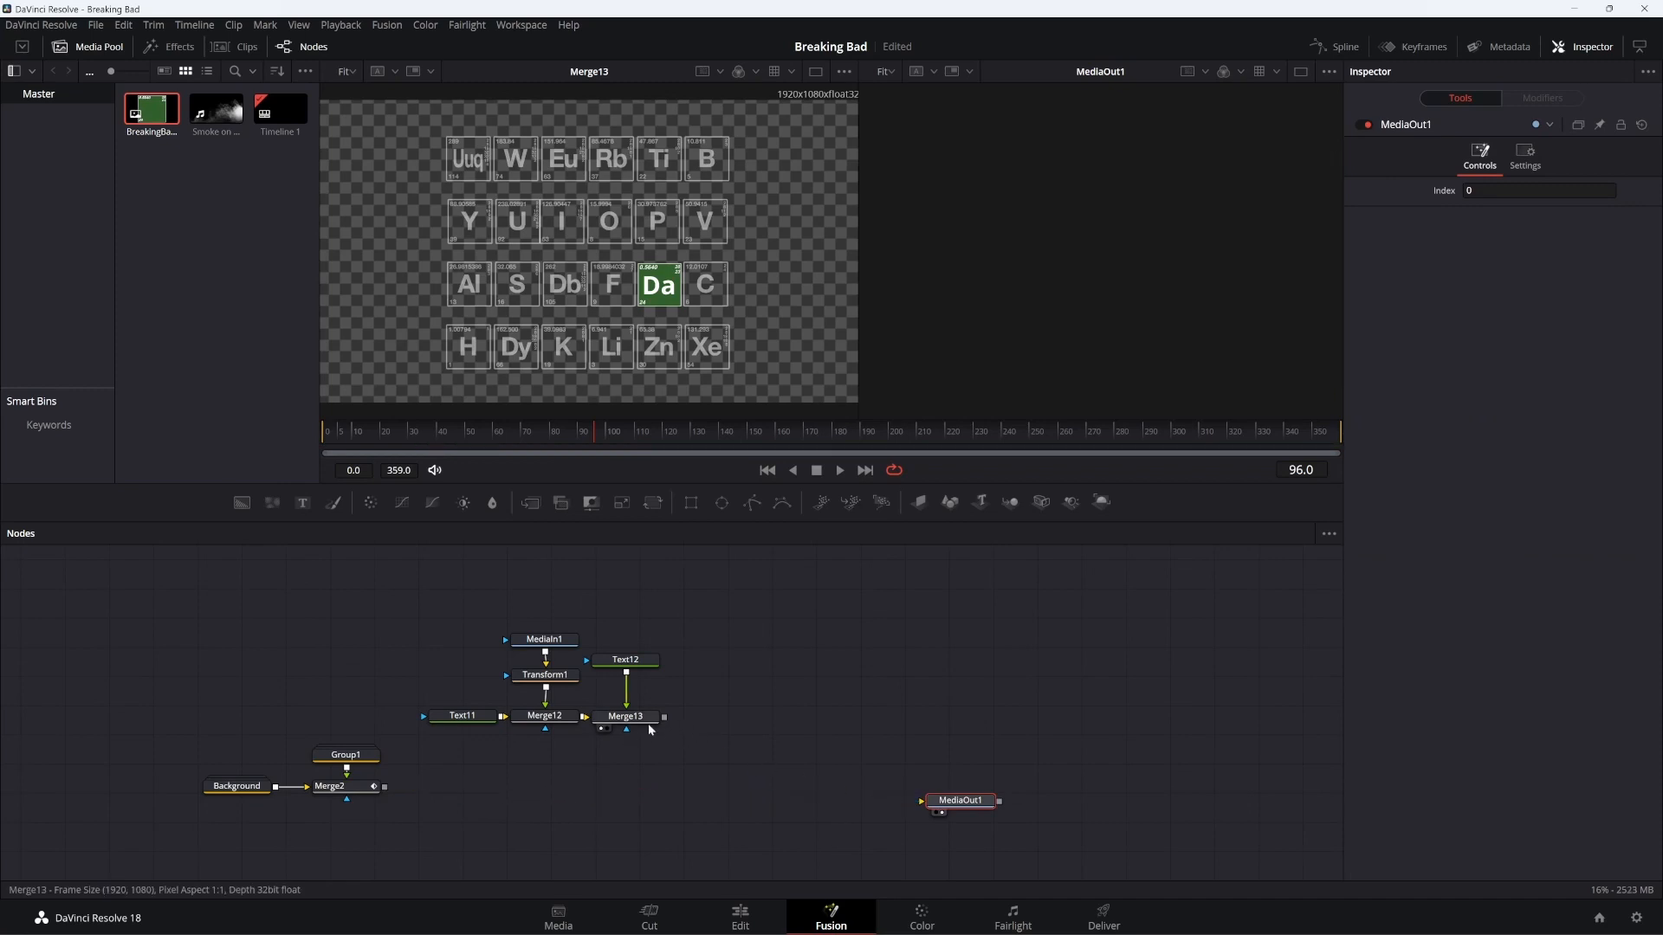
left_click_drag(664, 721, 386, 788)
left_click_drag(623, 790, 623, 761)
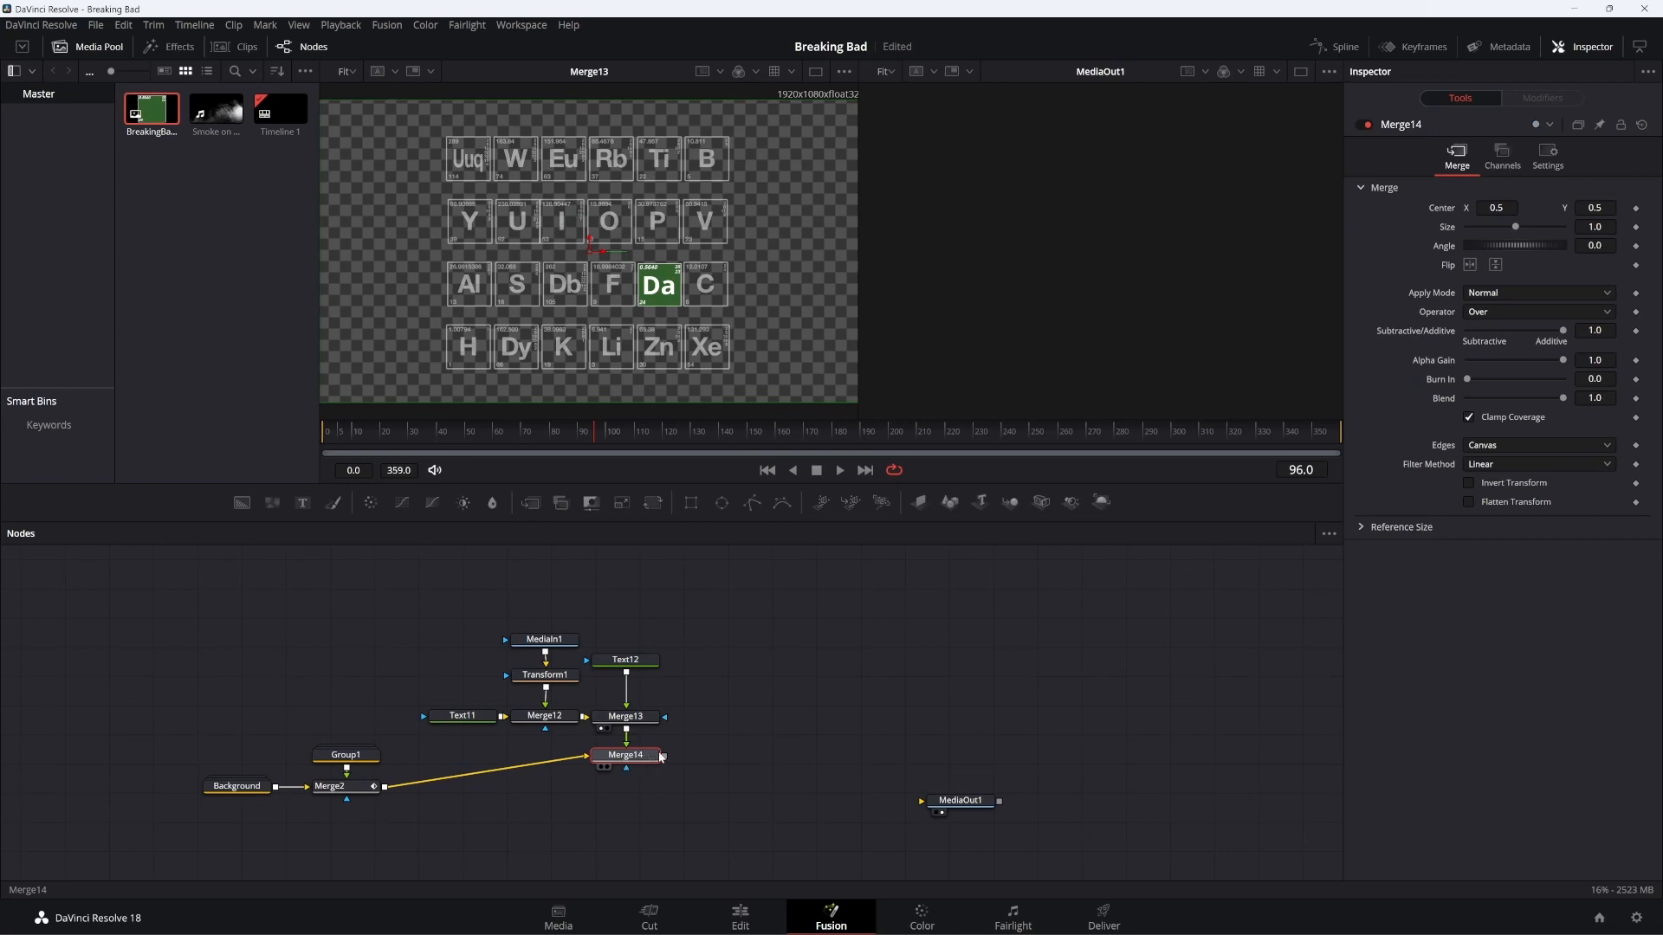
left_click_drag(662, 758, 922, 803)
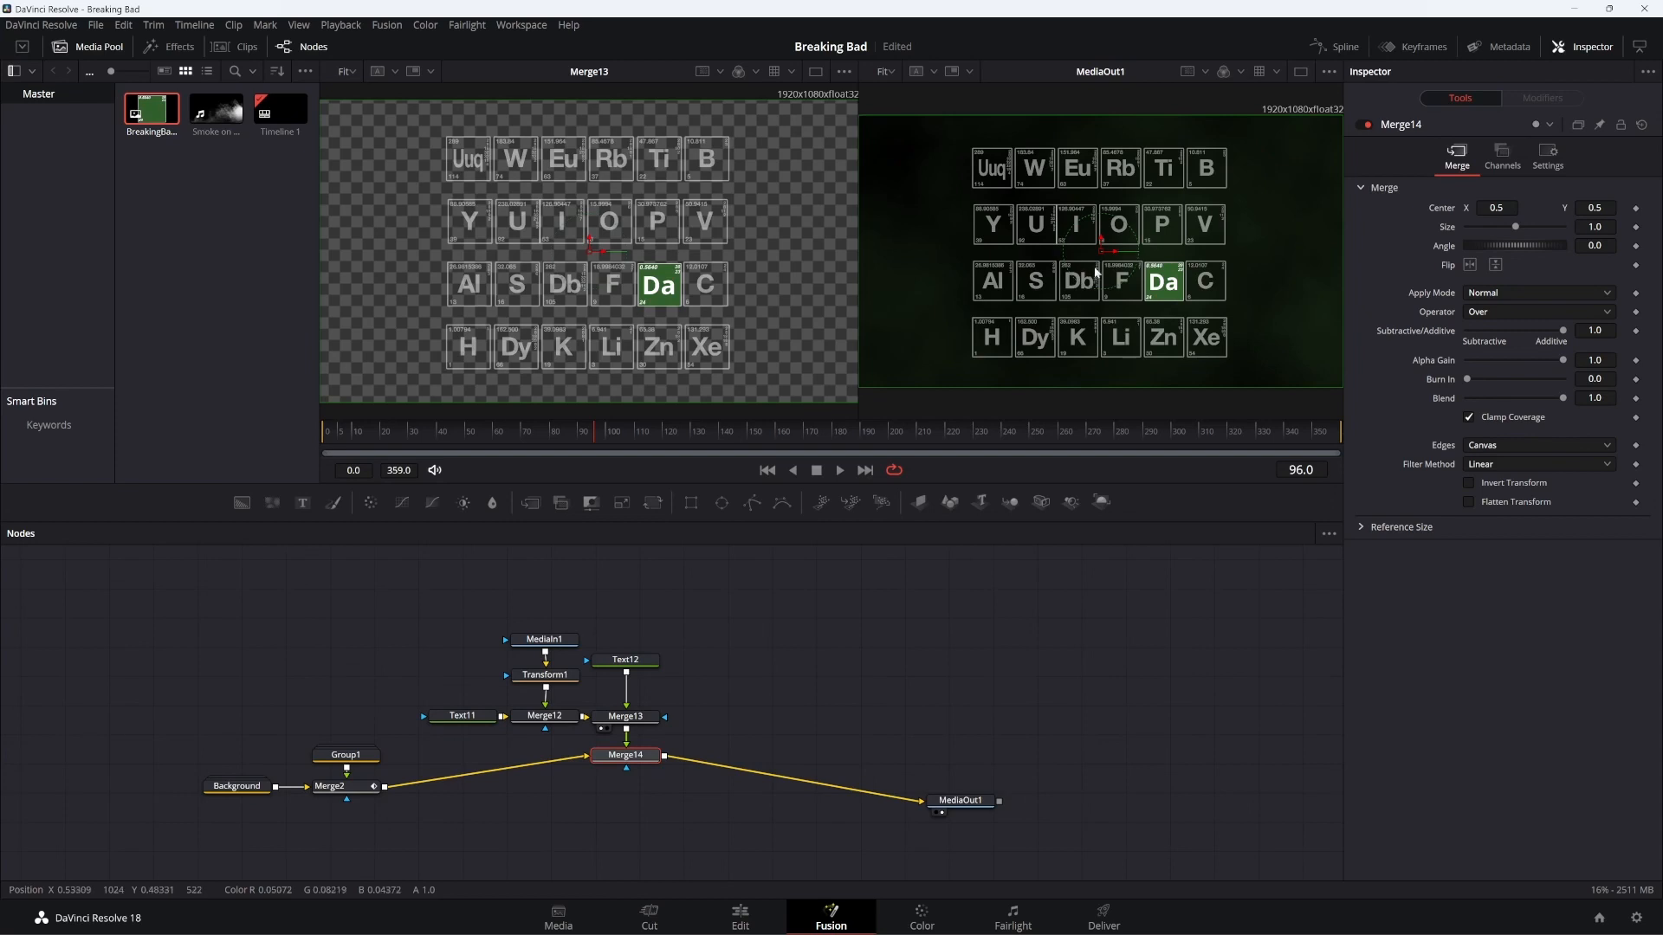
Enlarge the letter grid in its merge to size 1.25 and move its center to about X 0.26, Y 0.709
left_click_drag(1102, 256, 1002, 202)
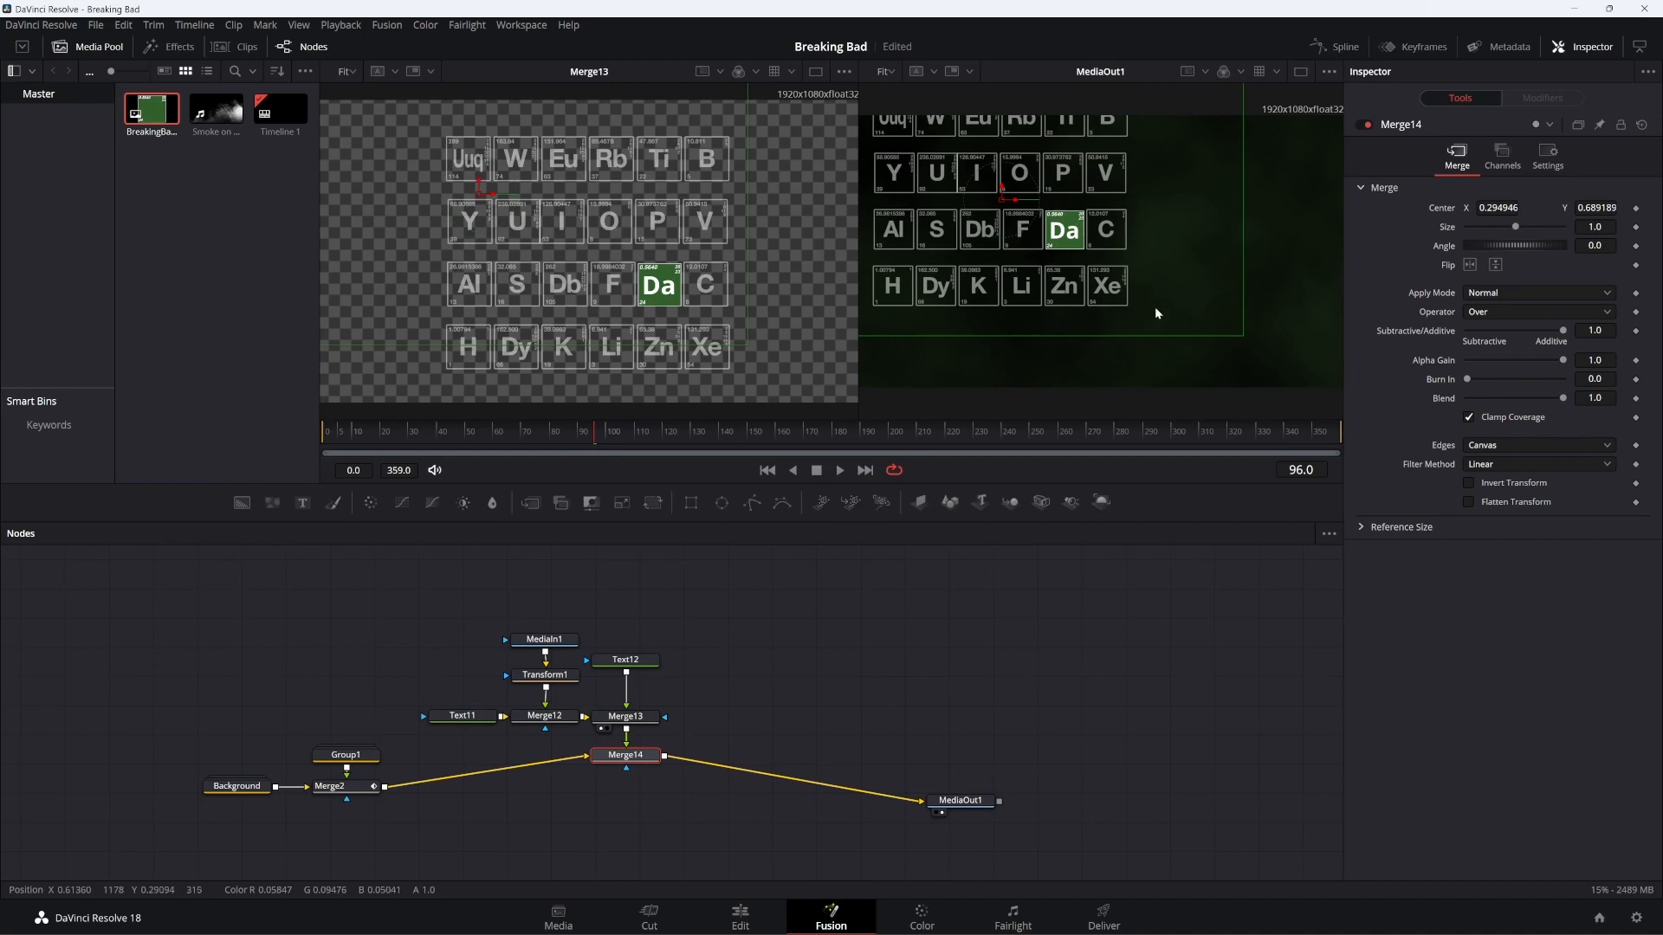
scroll(1144, 317, "down", 5)
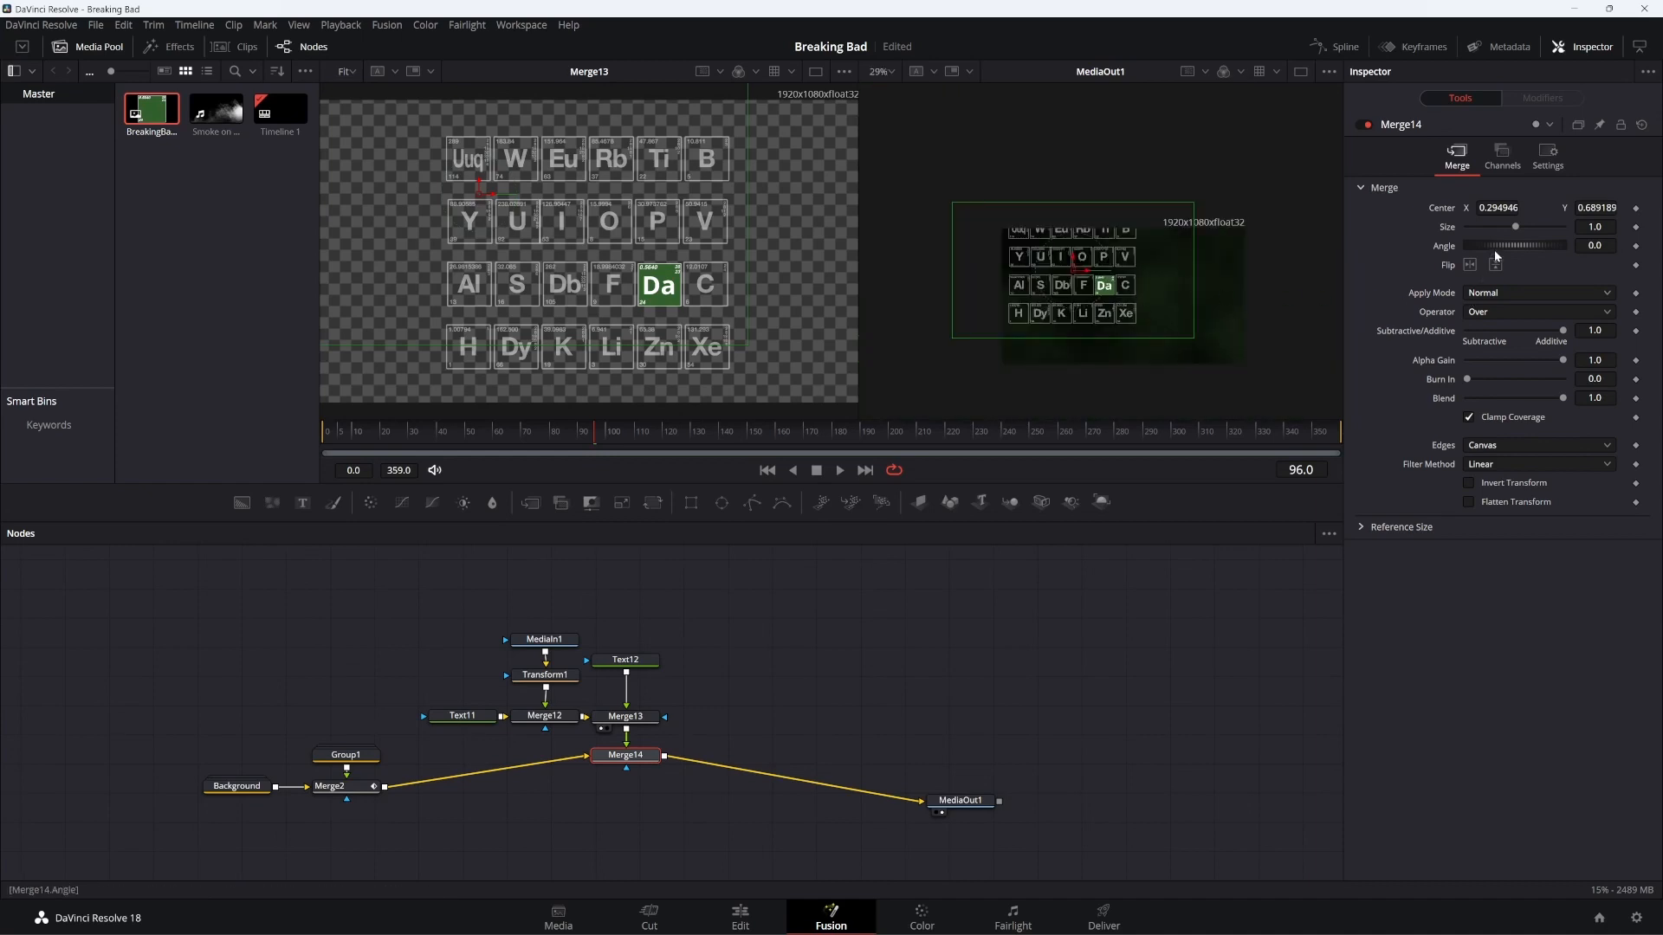
left_click_drag(1516, 234, 1518, 234)
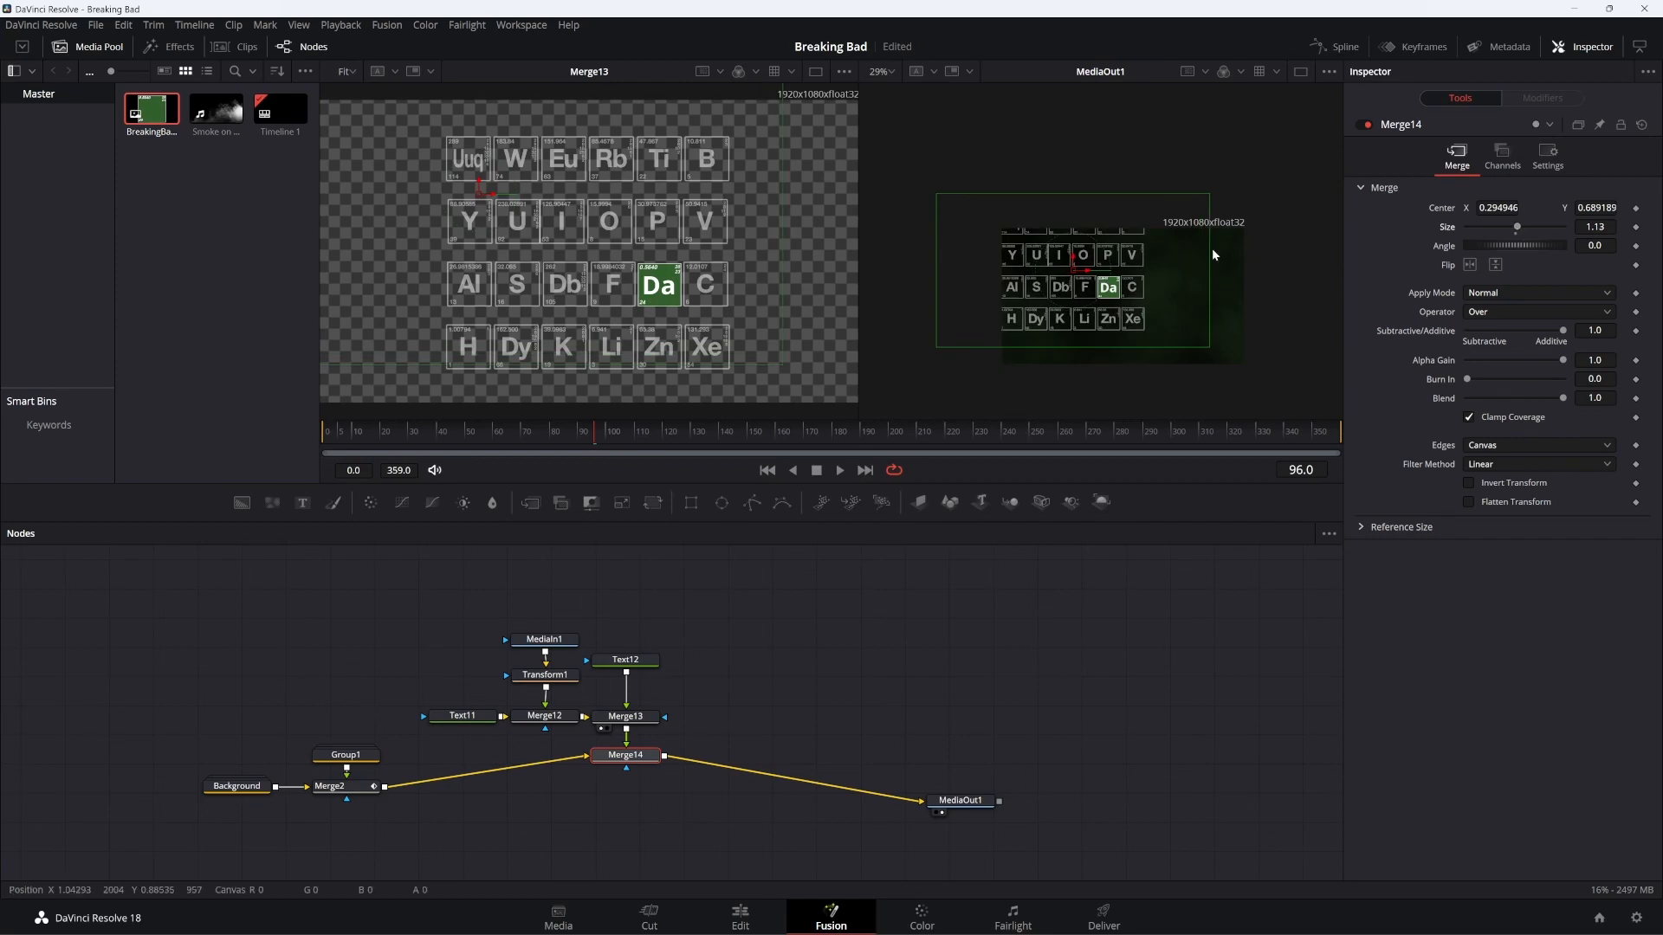
scroll(1103, 305, "up", 1)
scroll(1102, 305, "up", 1)
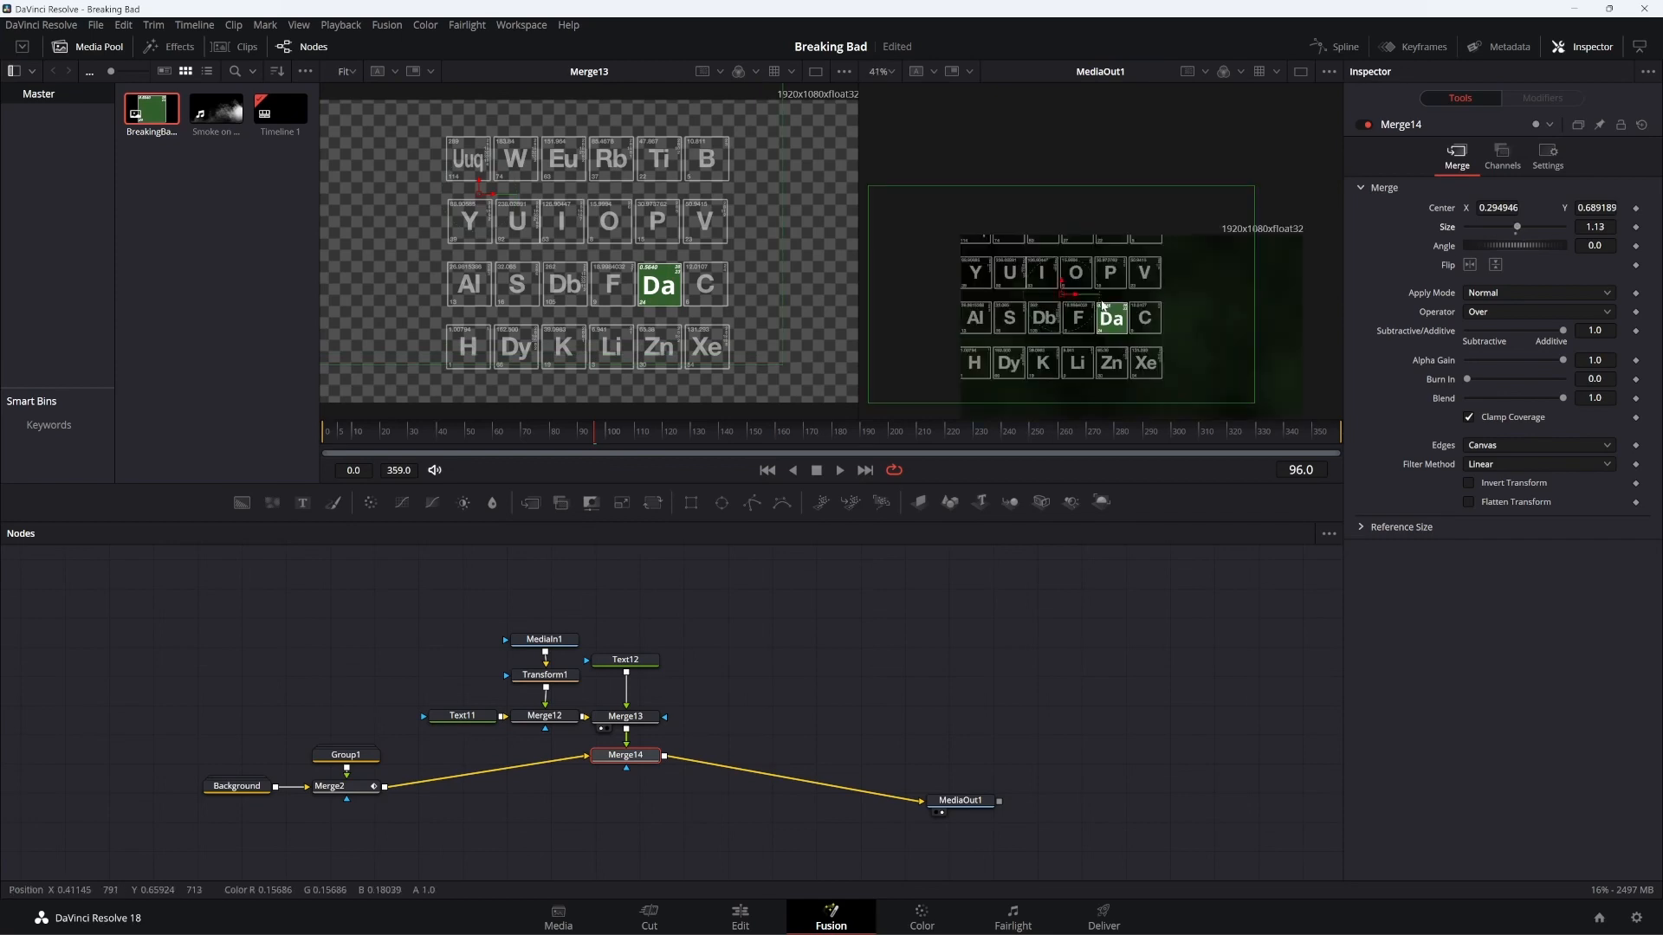
left_click_drag(1066, 298, 1050, 246)
scroll(1047, 287, "down", 2)
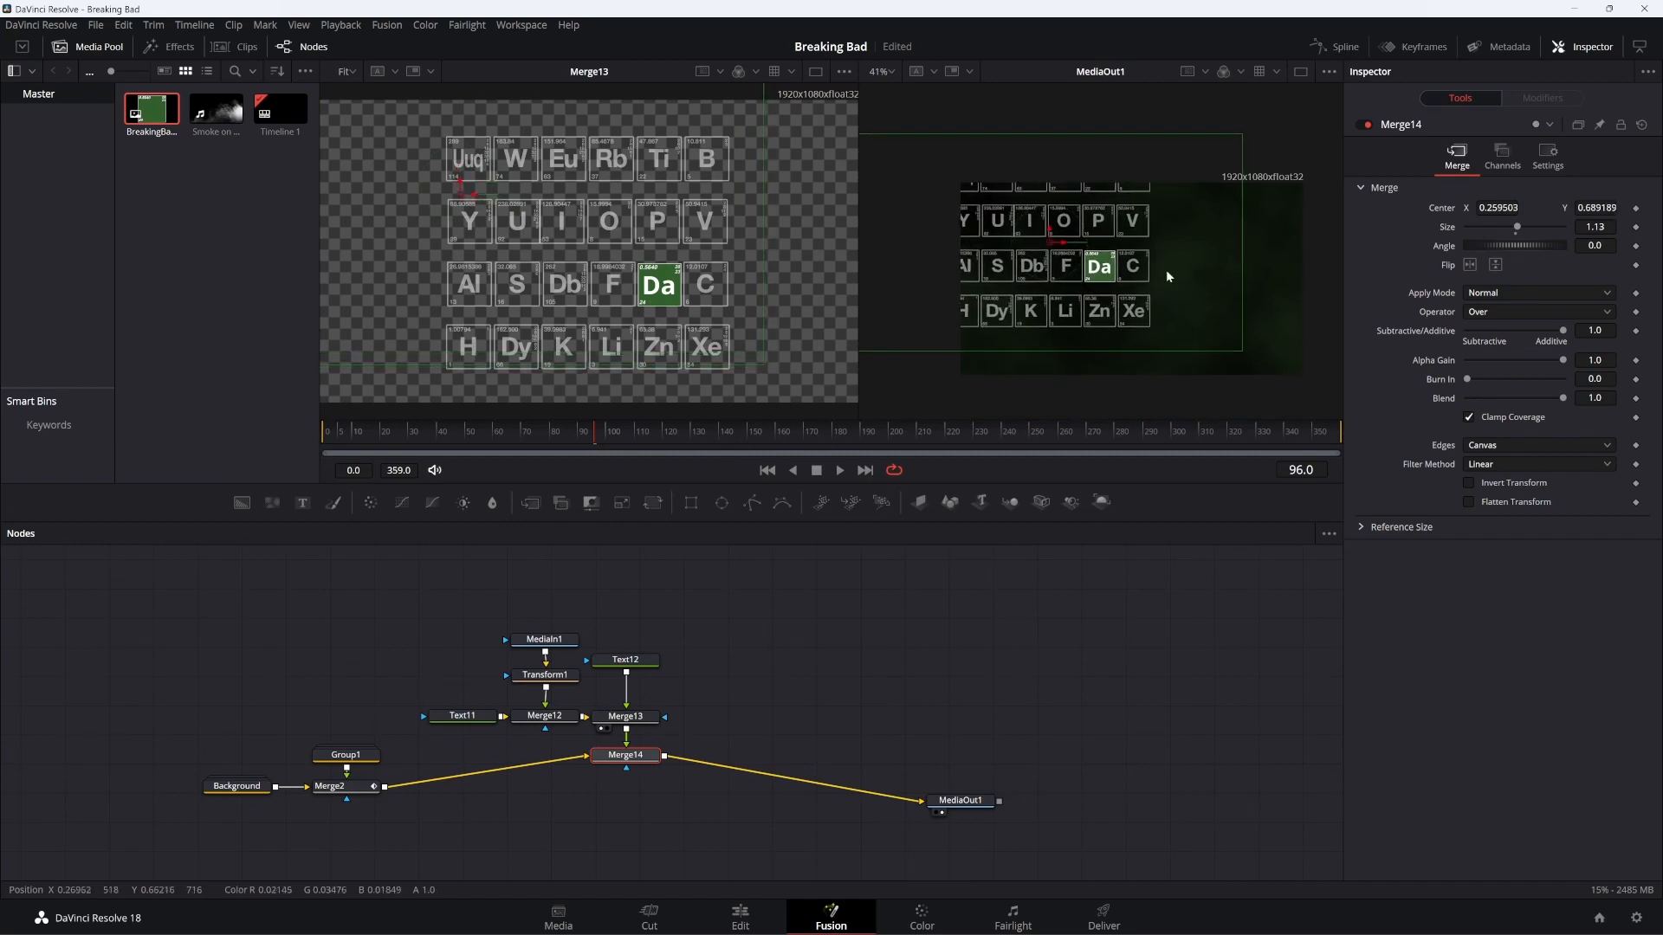
left_click_drag(1517, 227, 1518, 227)
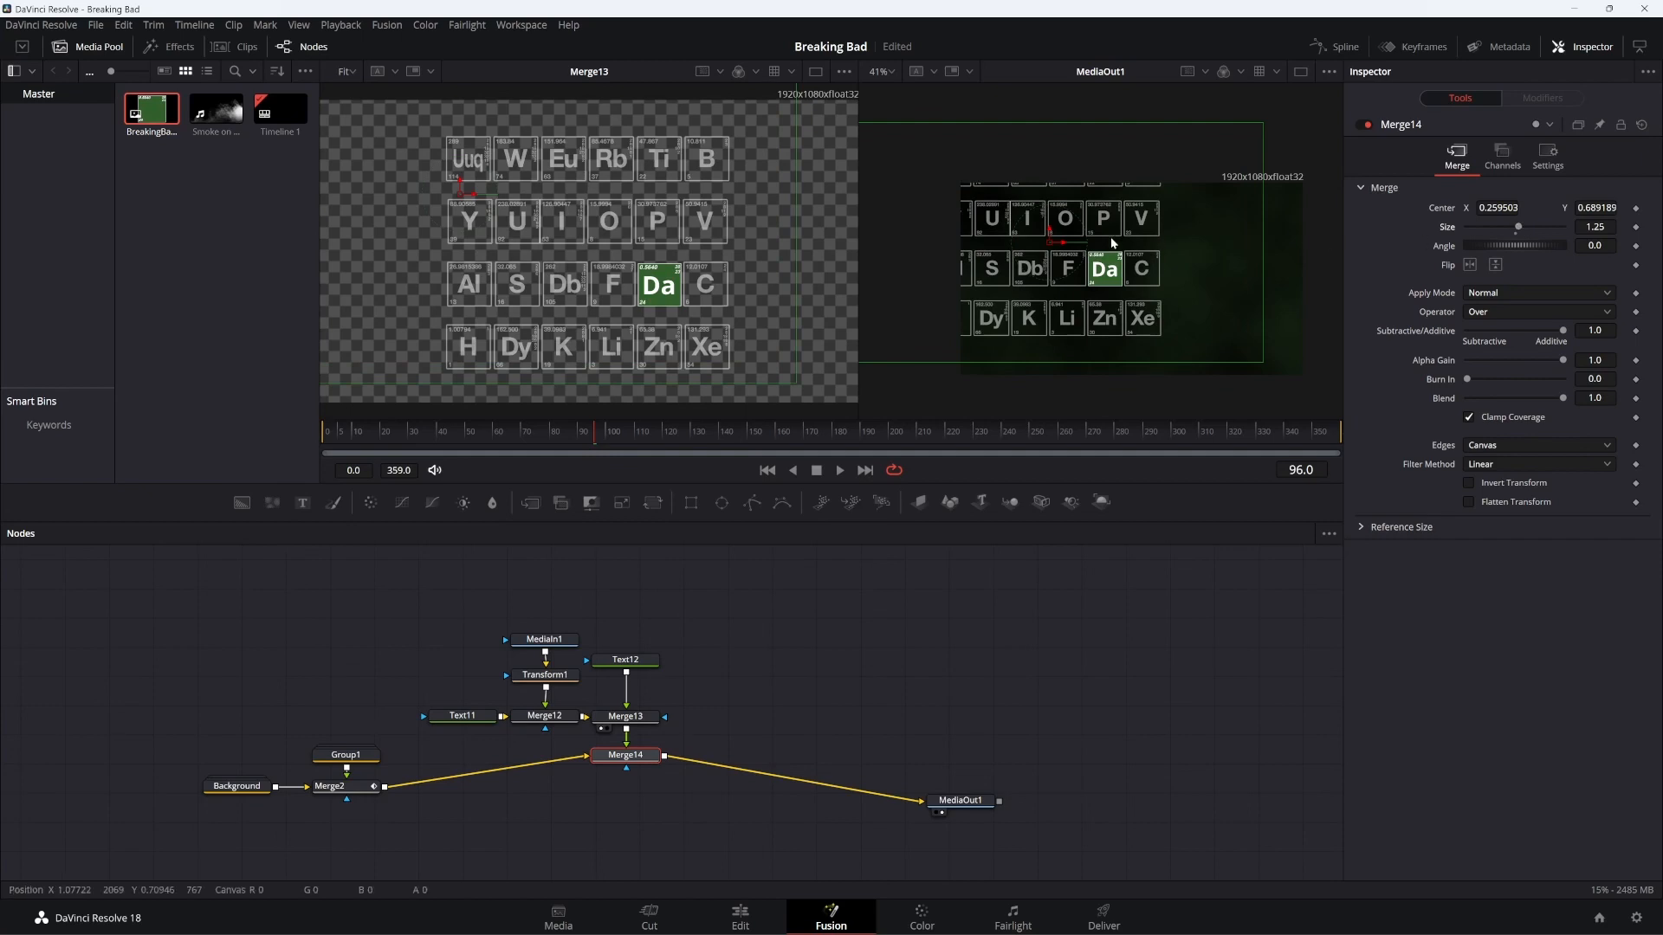
left_click_drag(1050, 245, 1048, 241)
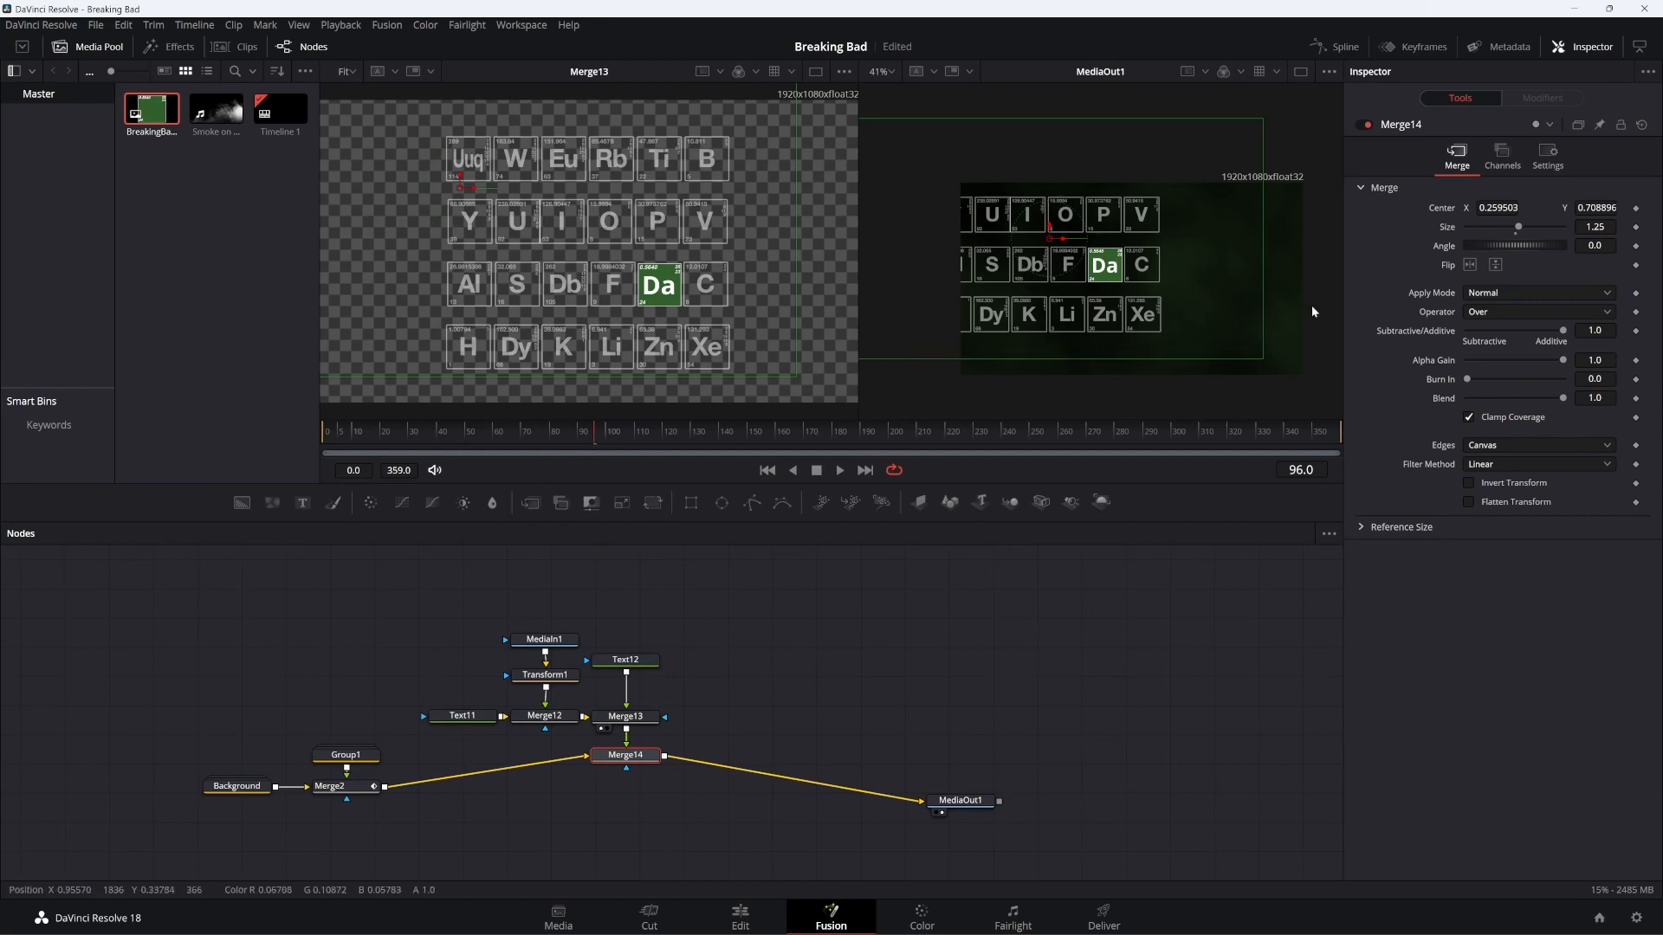
Keyframe the grid merge's Center and Size at frame 96, and at frame 34 set Size to 3.98 and Center X to about -0.26
left_click(1635, 227)
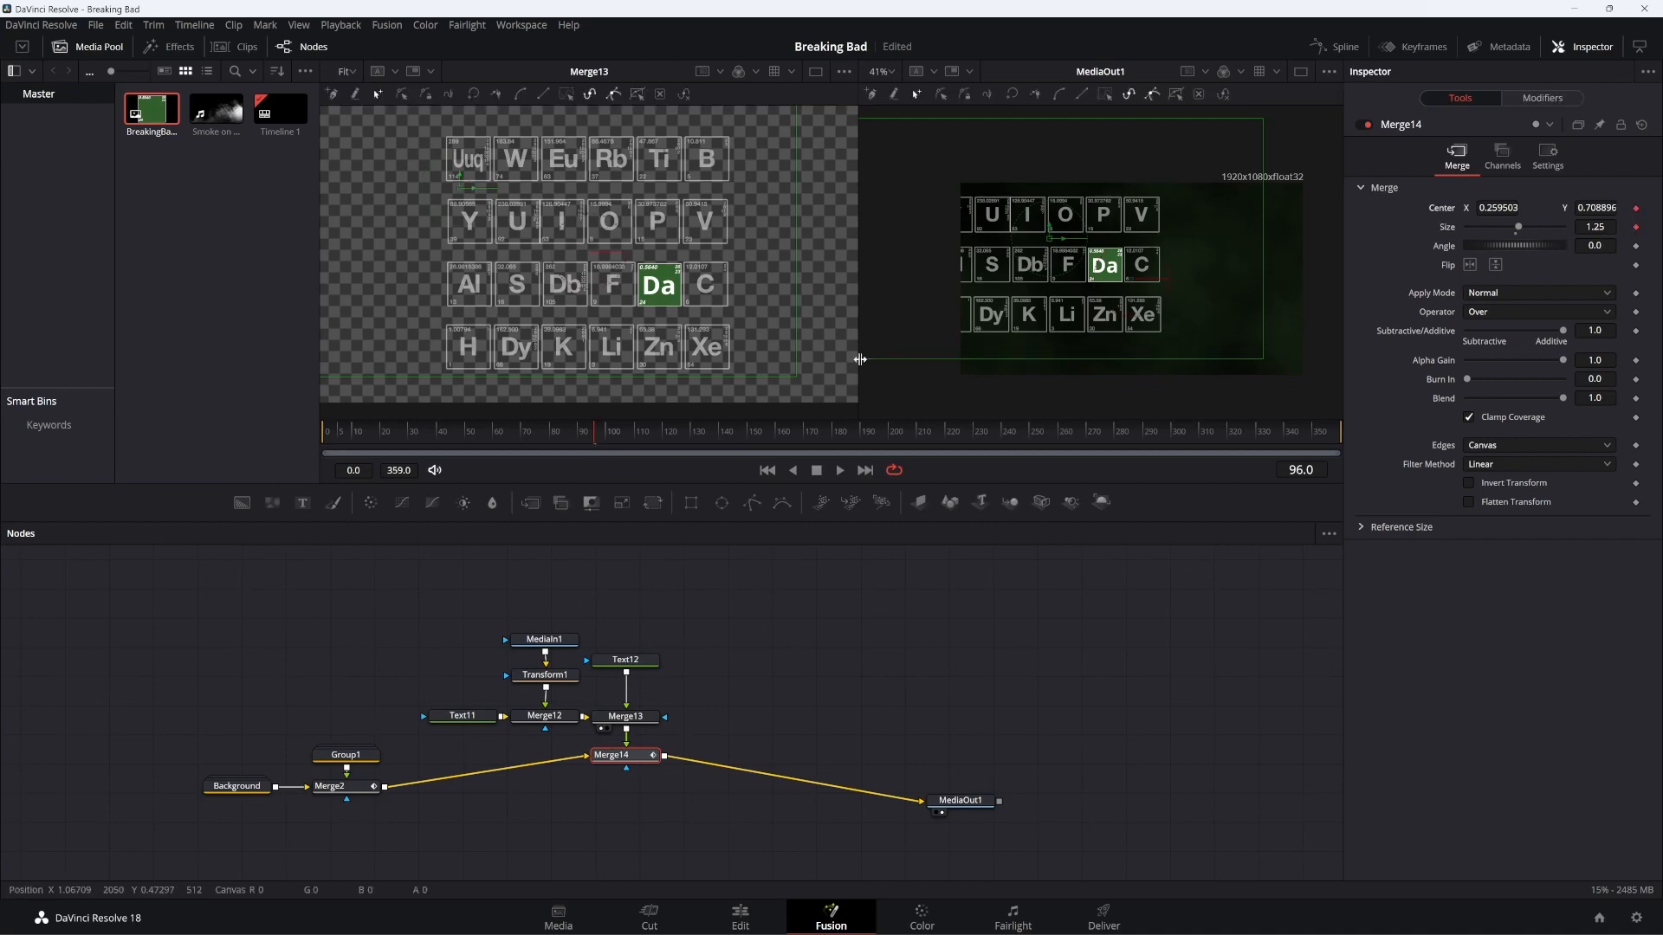
left_click_drag(589, 435, 419, 452)
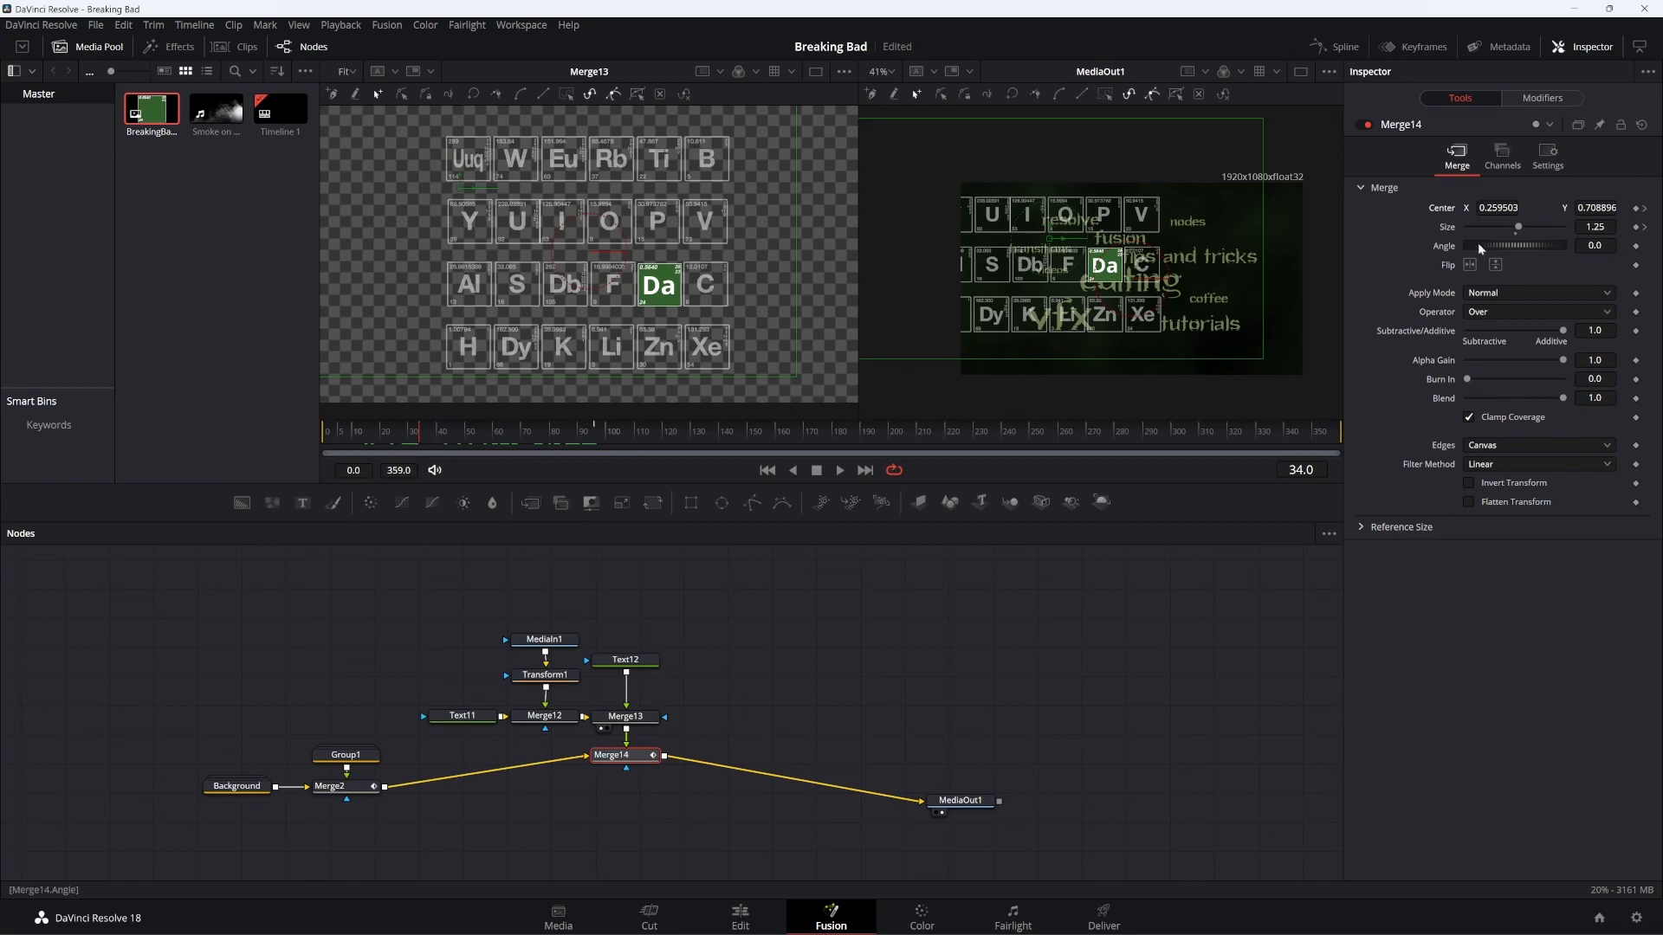
left_click_drag(1517, 228, 1119, 274)
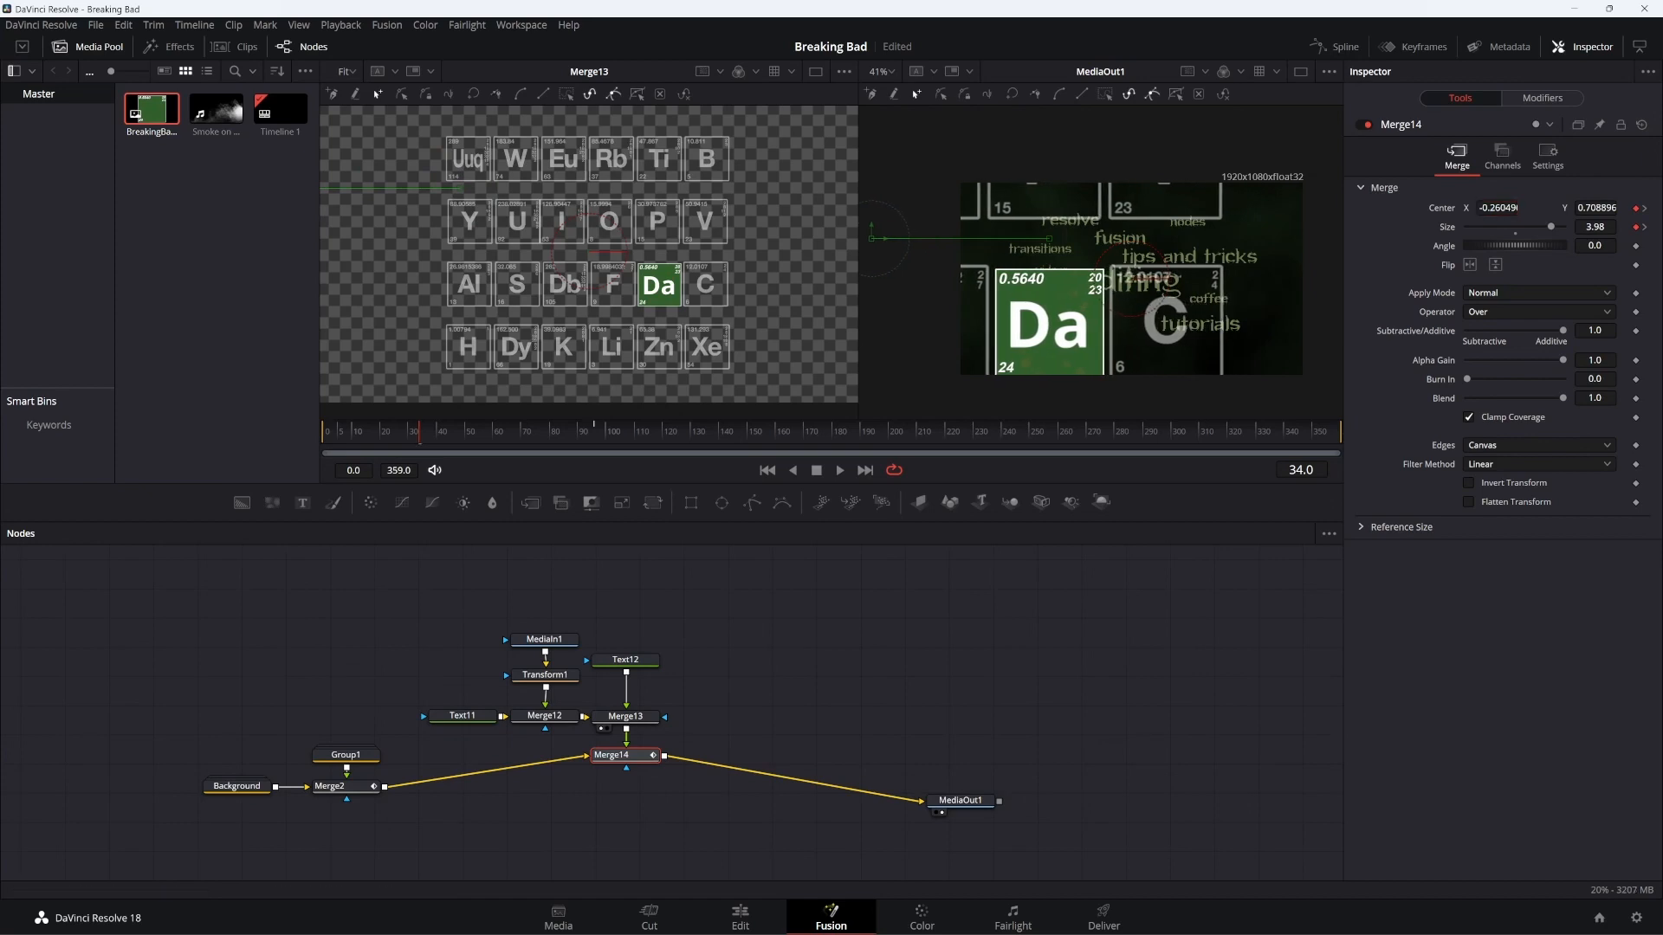
Keyframe the grid merge's Blend at 0.0 on frame 34 and play back the animation
left_click(1547, 161)
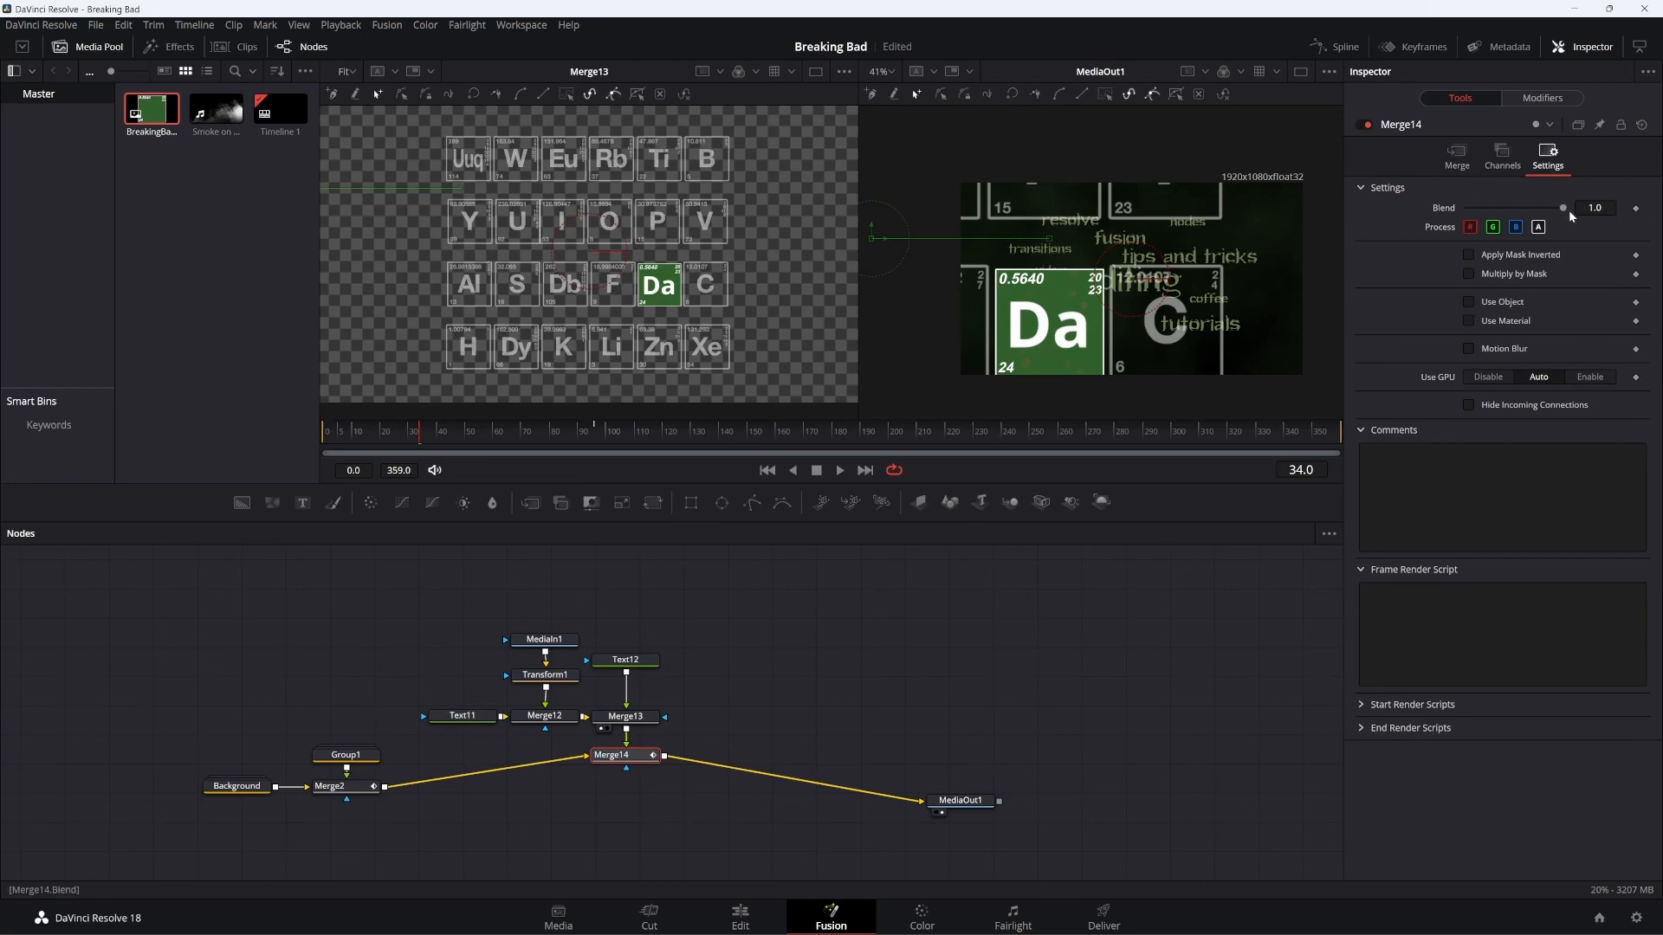
left_click_drag(1564, 208, 1403, 221)
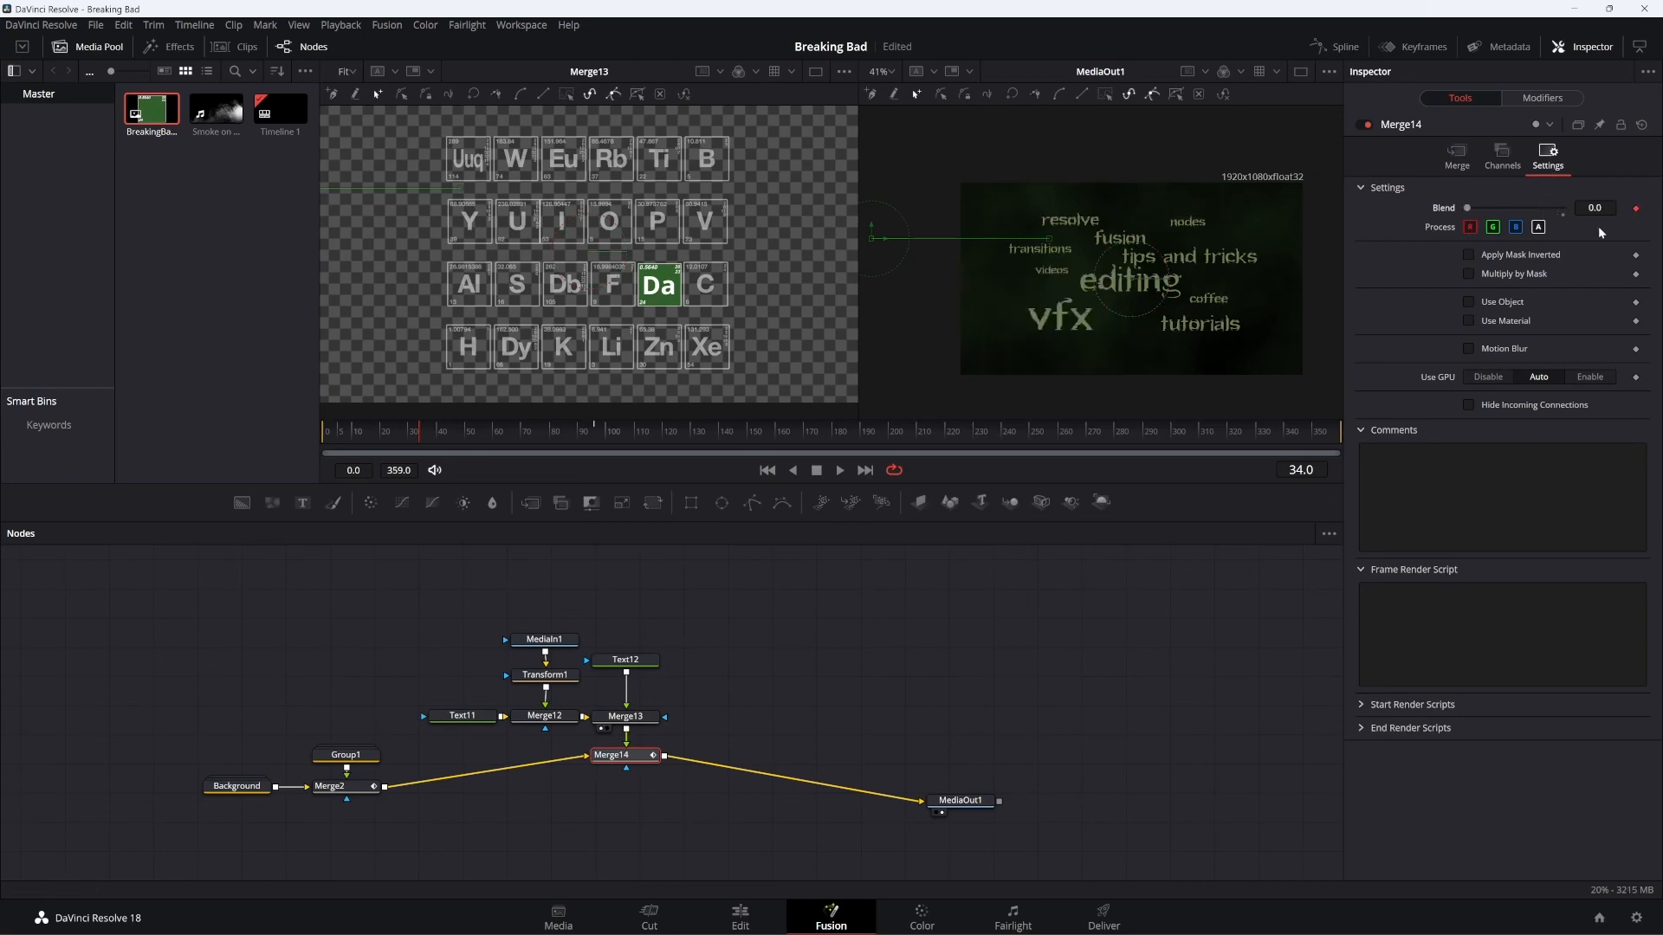
left_click(579, 431)
left_click(839, 471)
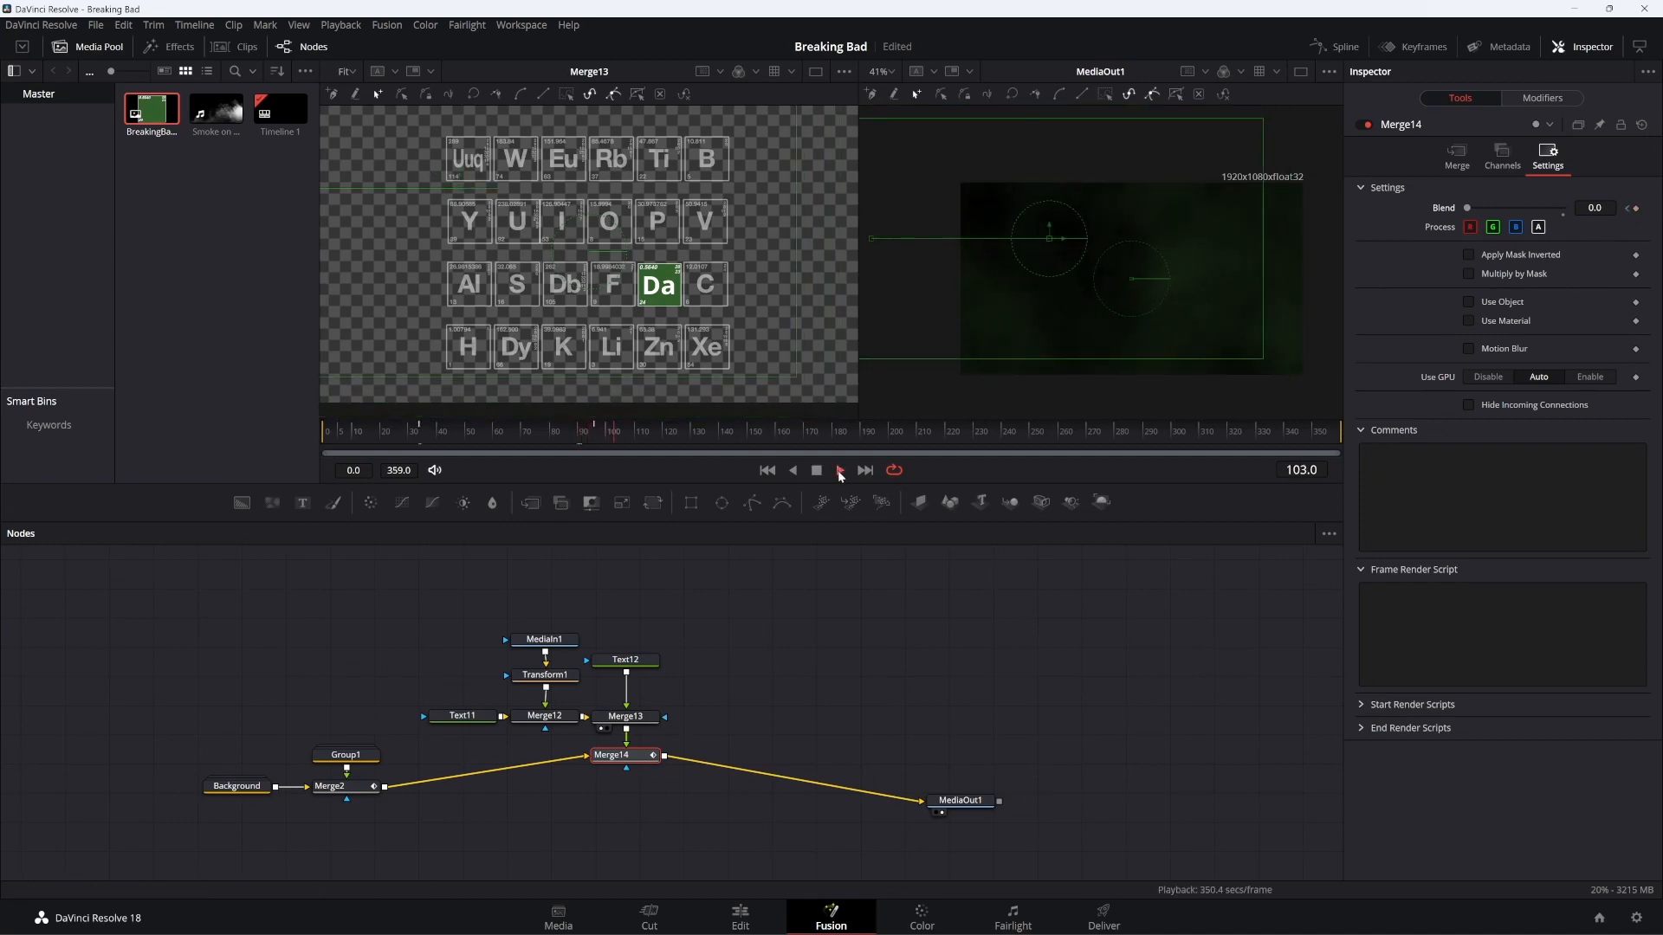
Set the grid merge's Blend to 0.9 at frame 59 and play back the fade-in
left_click_drag(582, 433, 493, 434)
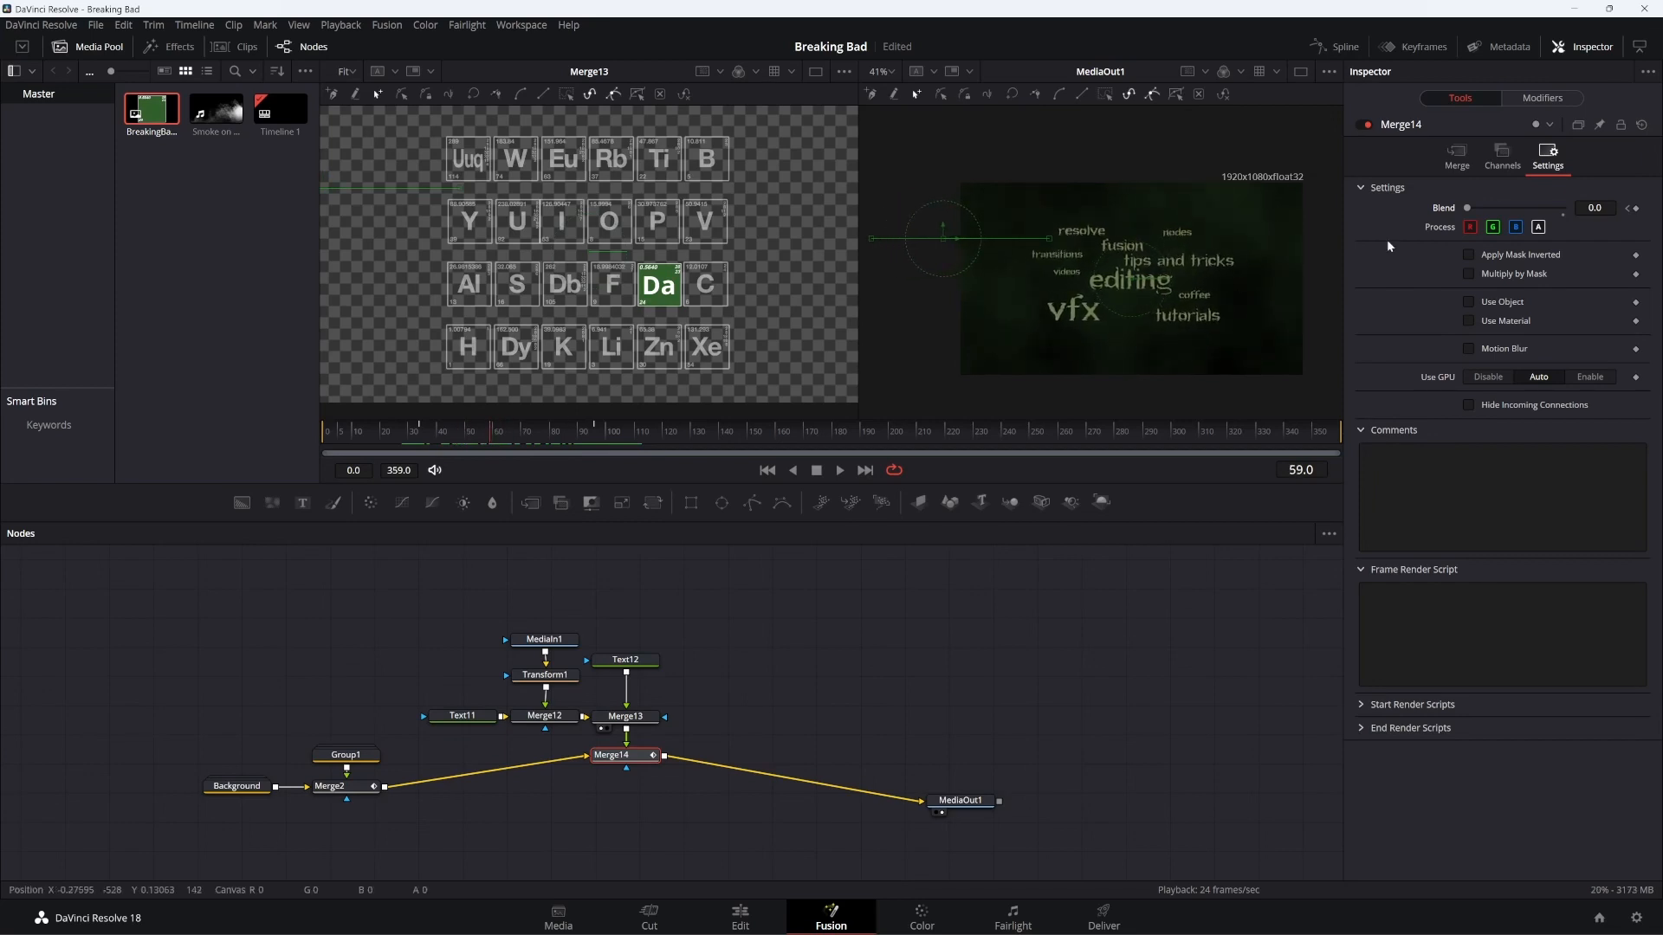
left_click_drag(1483, 217, 1553, 212)
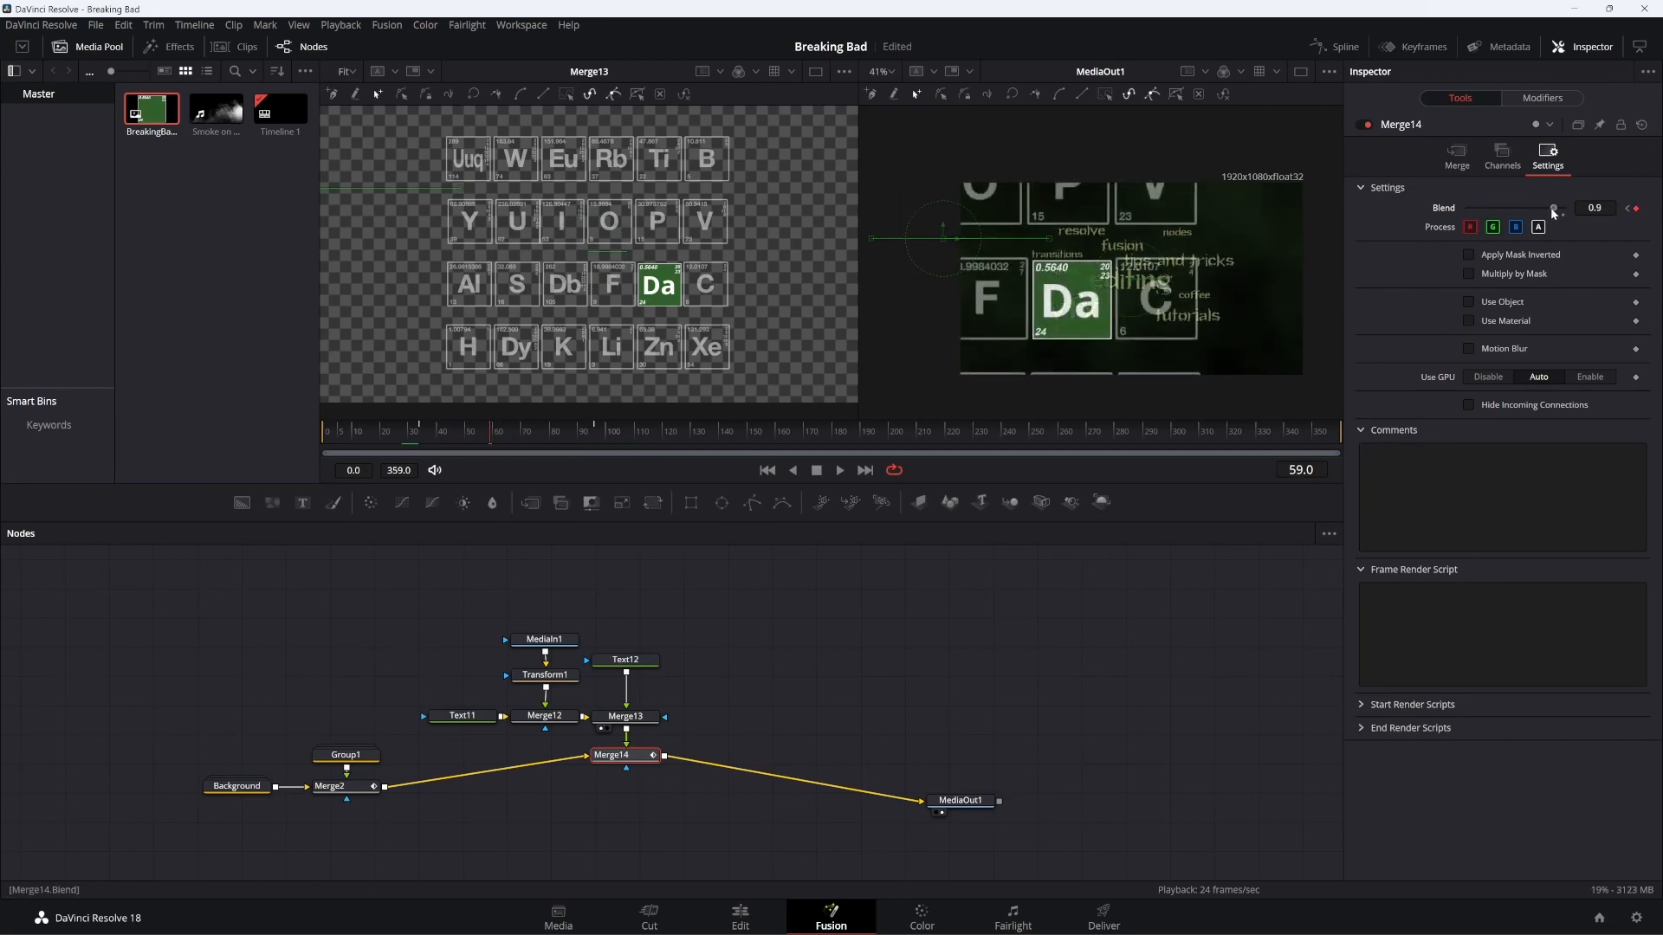
key("space")
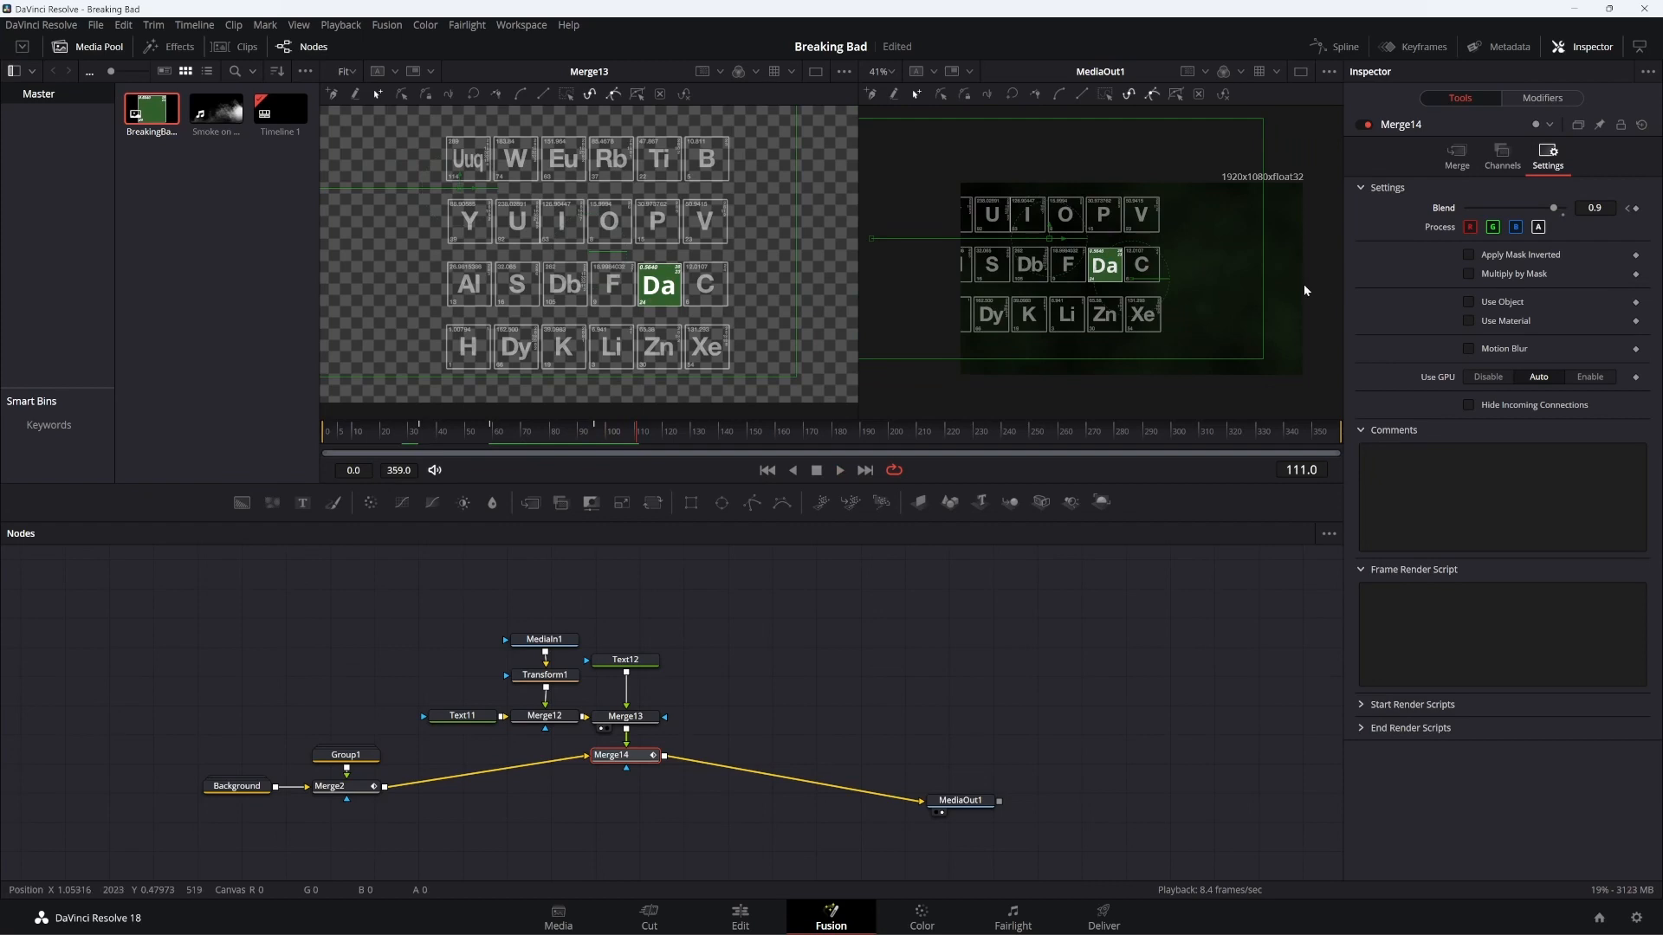
key("space")
Keyframe the letter grid text's layout Center and Center Z at frame 96
left_click_drag(598, 426, 596, 428)
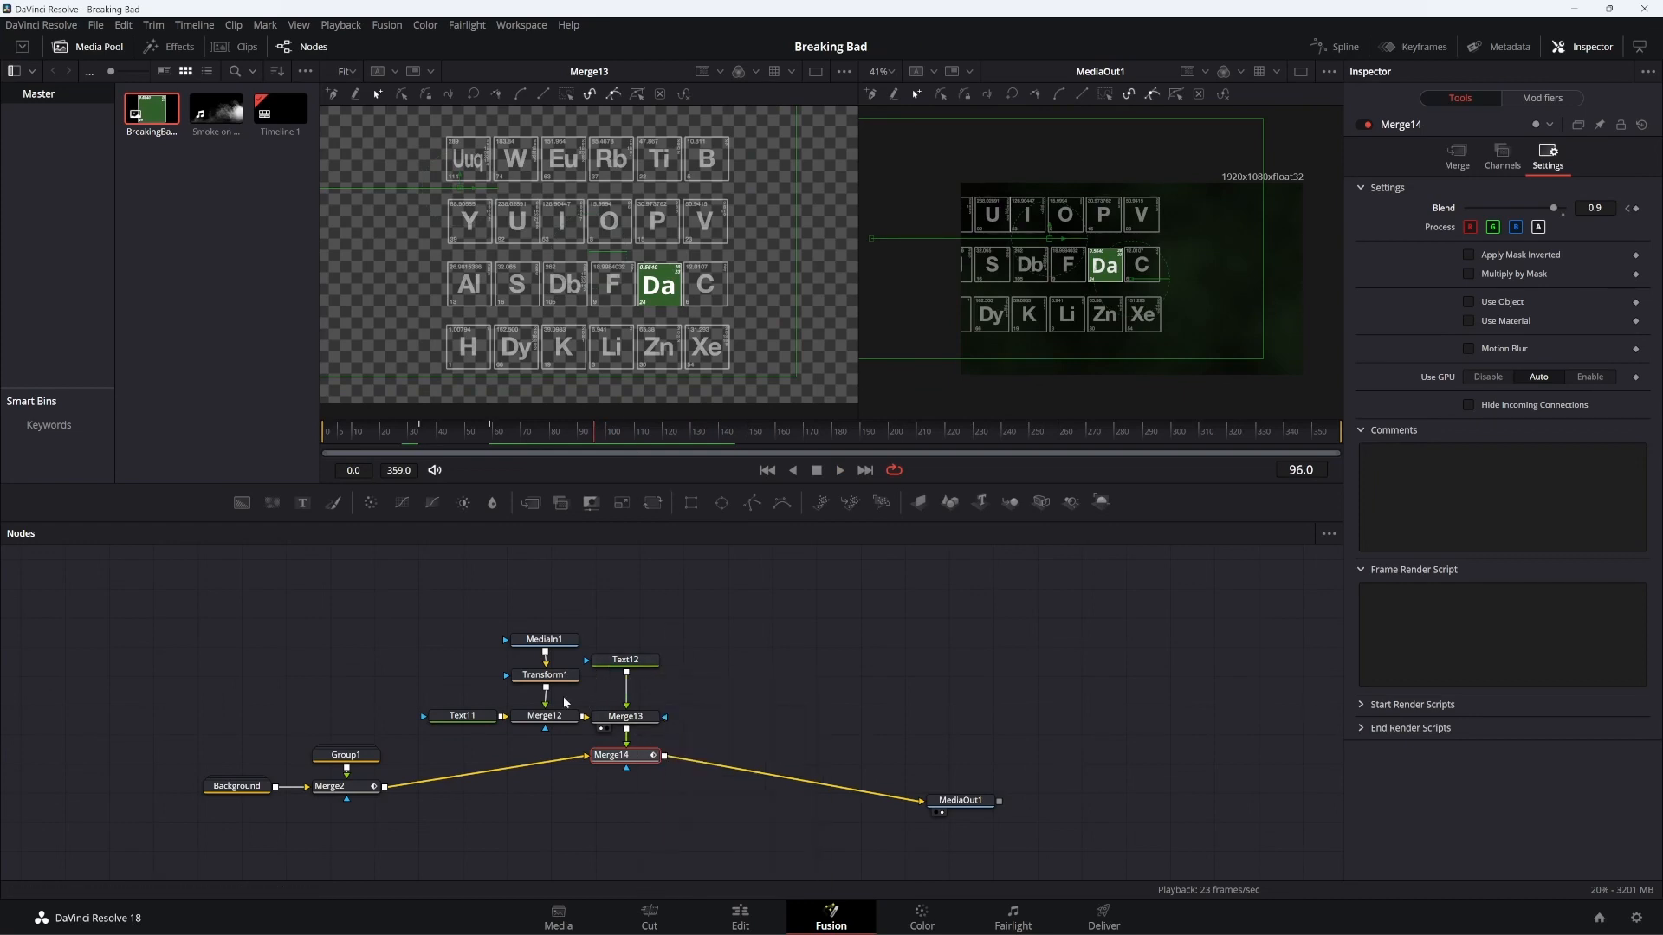
left_click(468, 718)
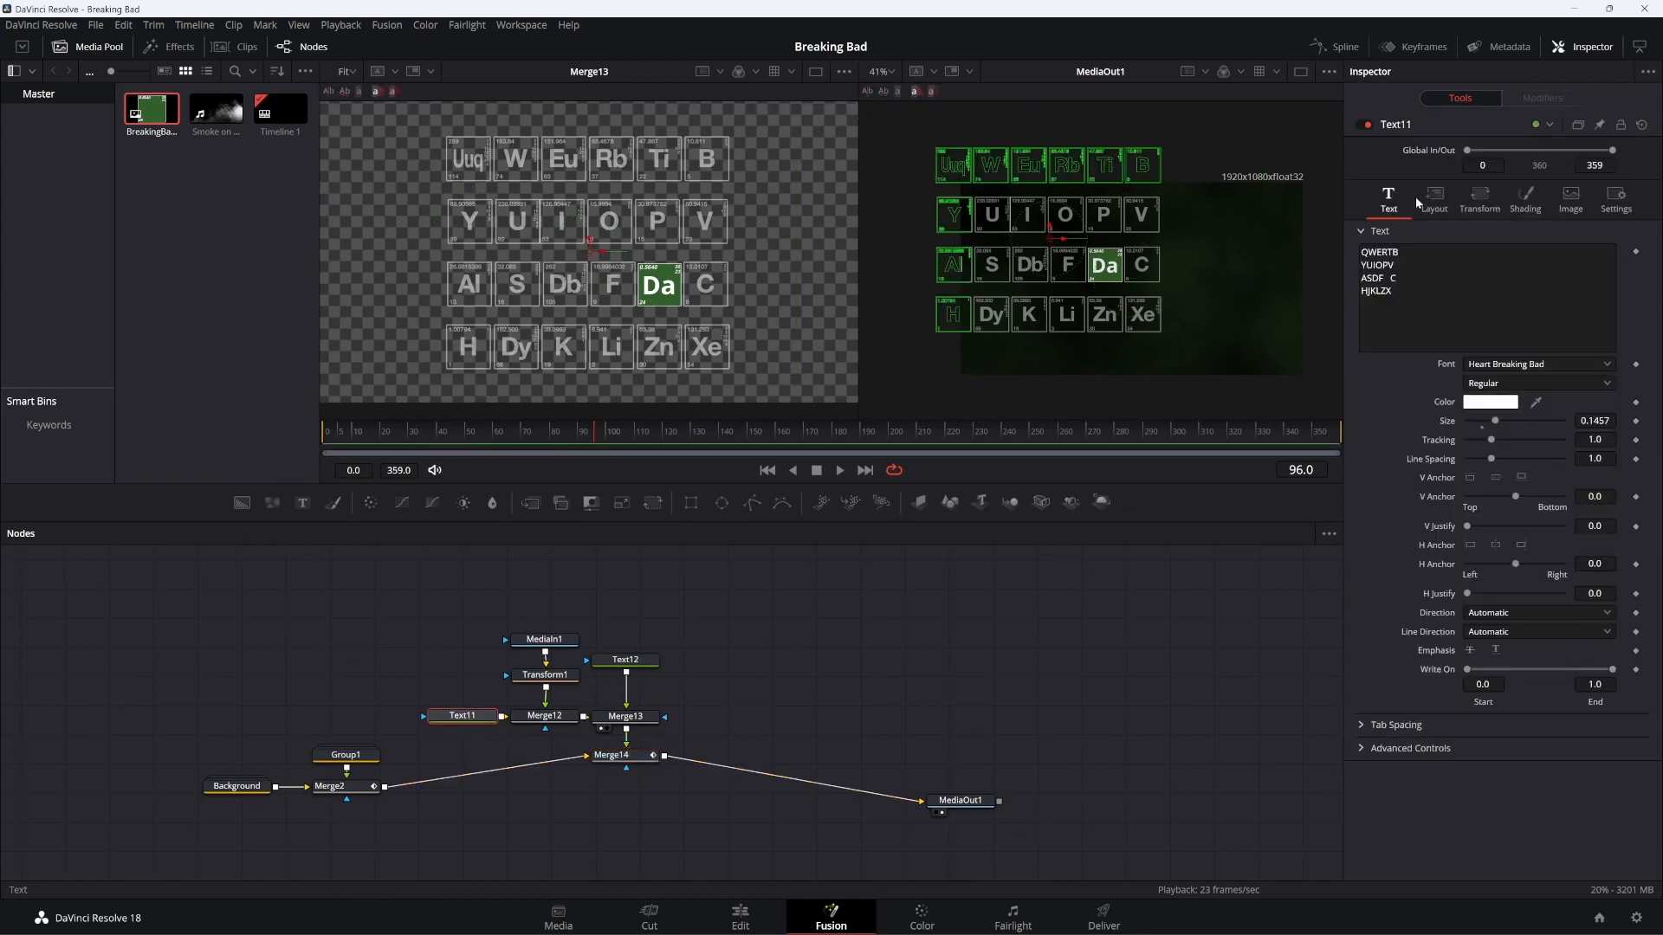
left_click(1472, 211)
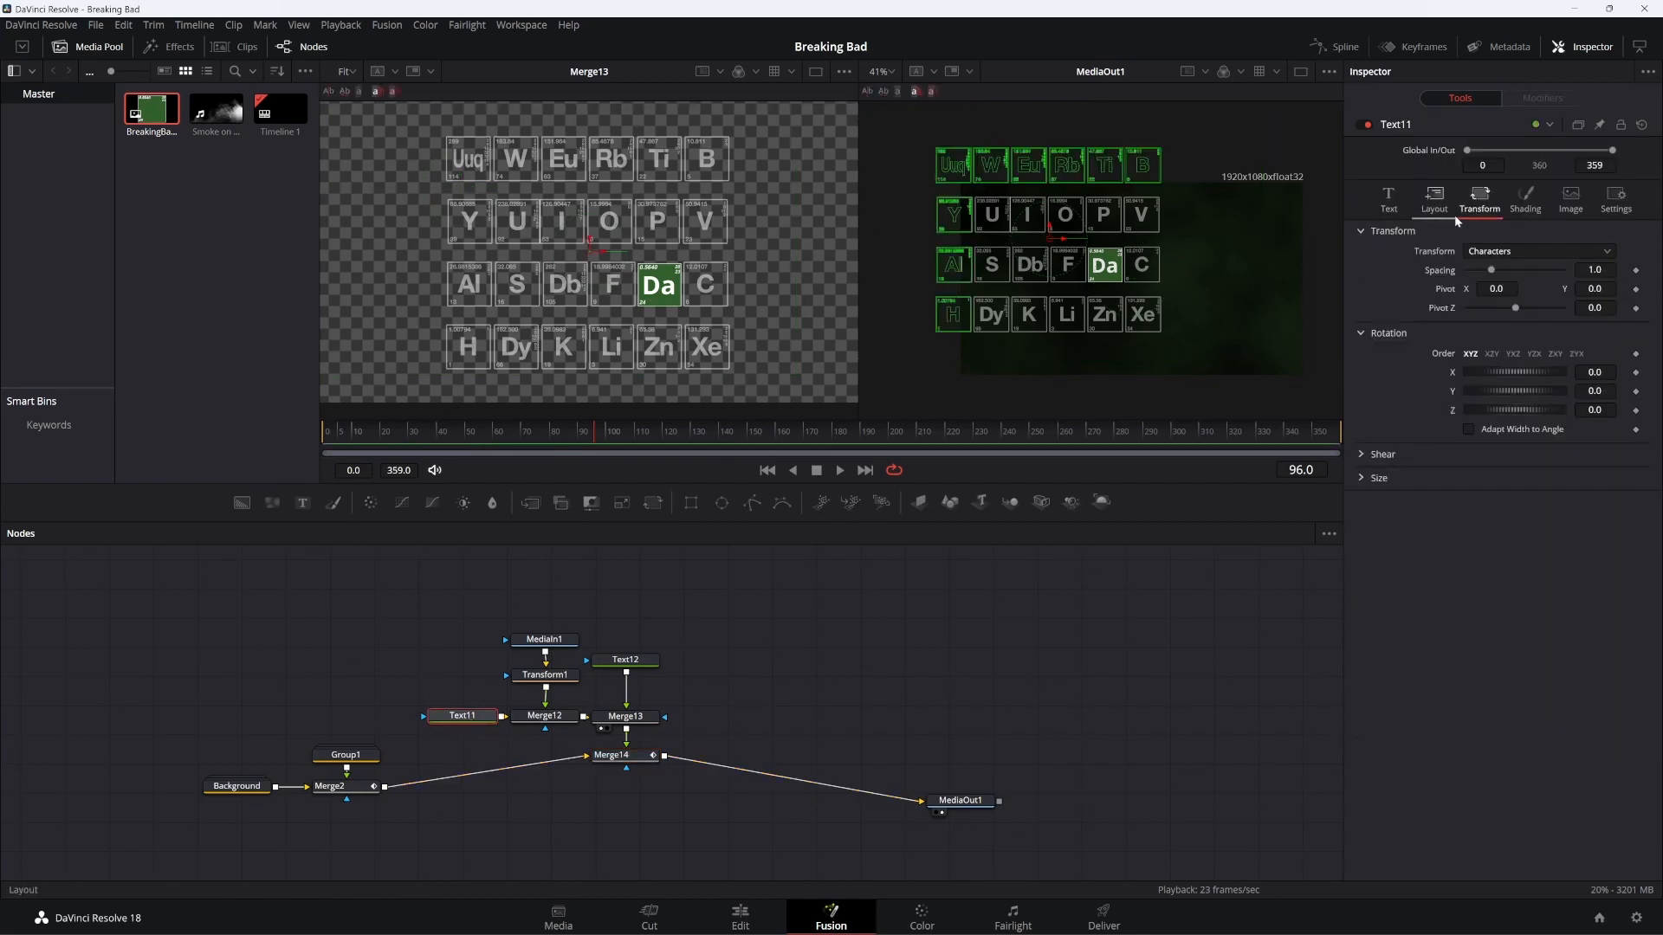
left_click(1454, 216)
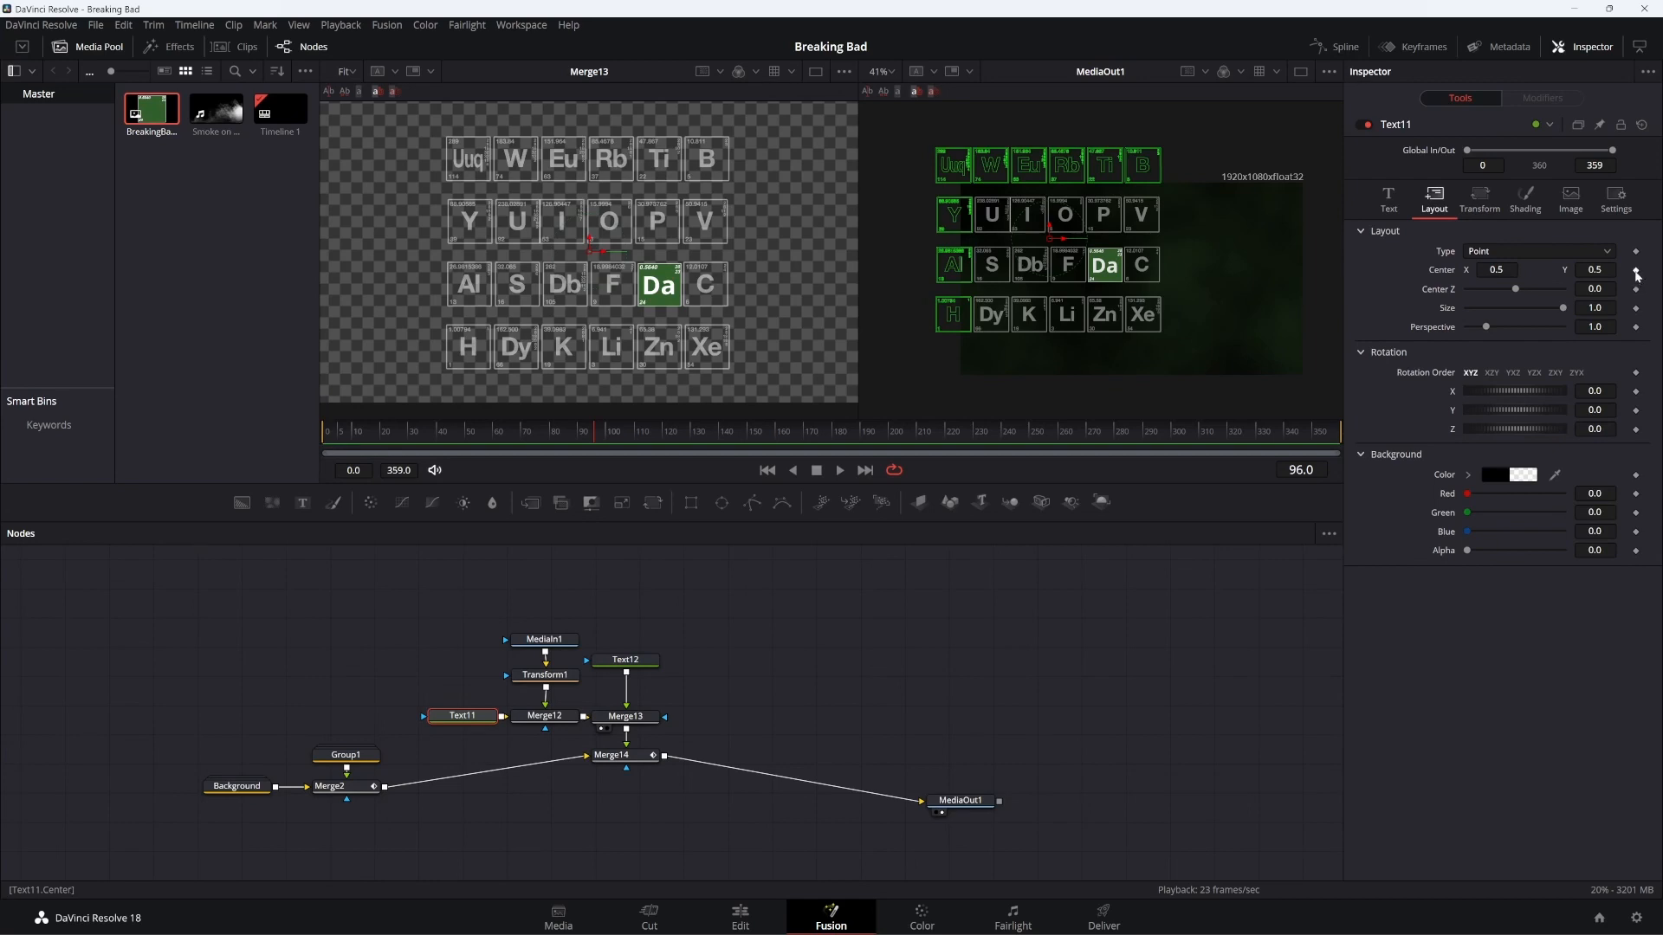
left_click(1635, 271)
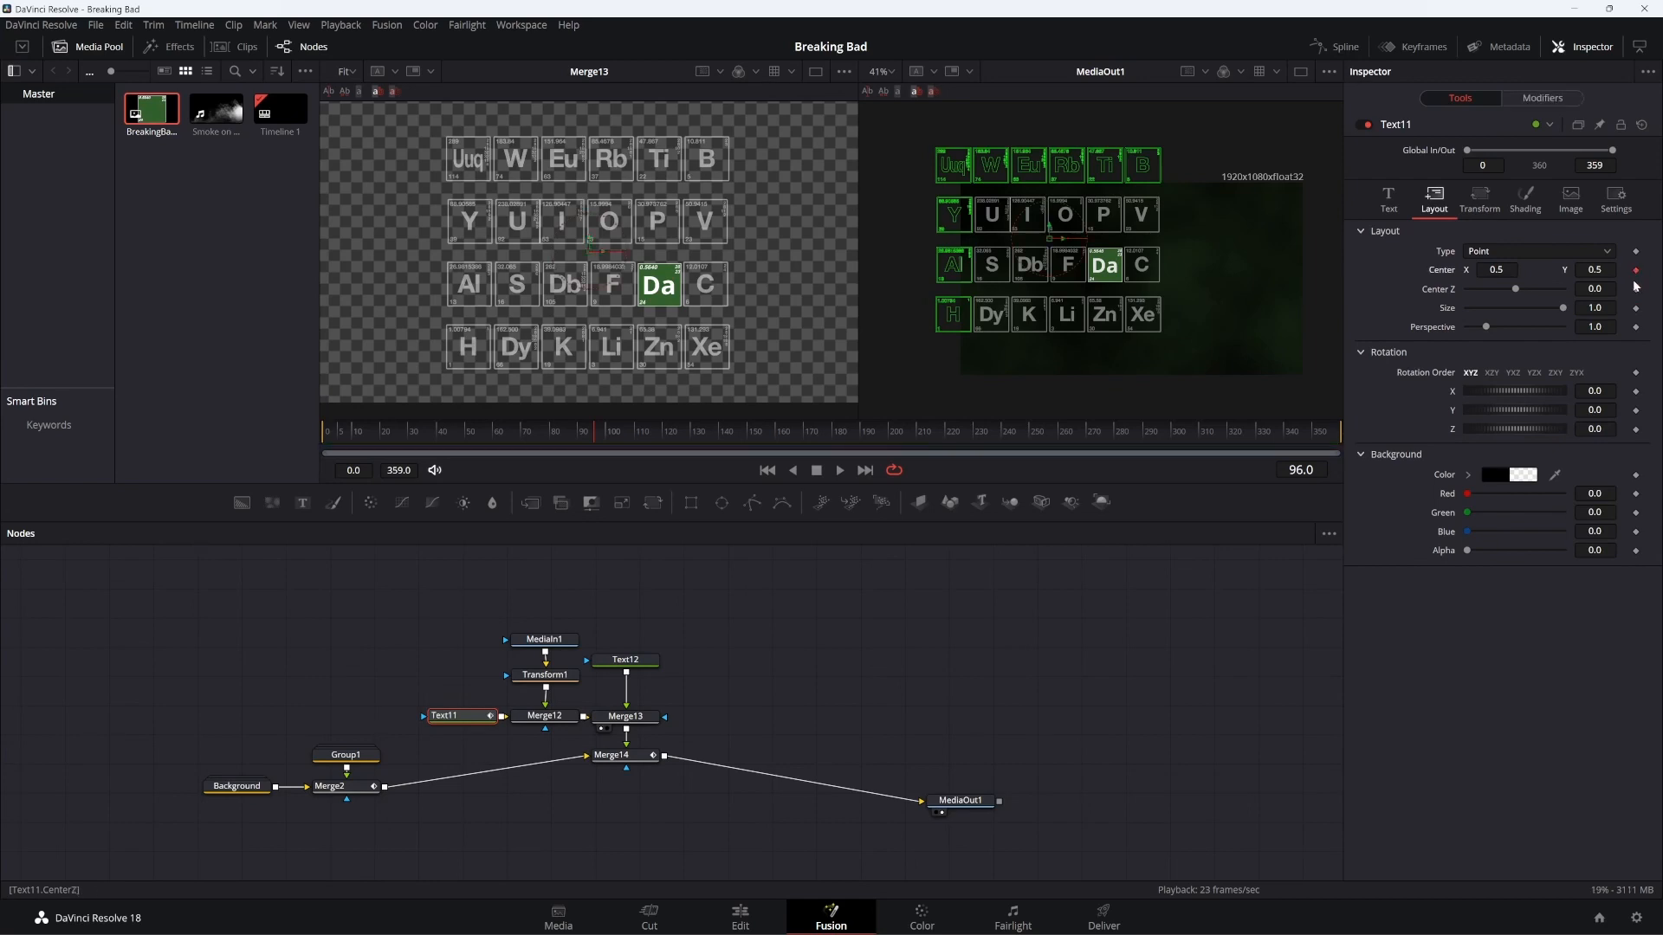
left_click(1634, 254)
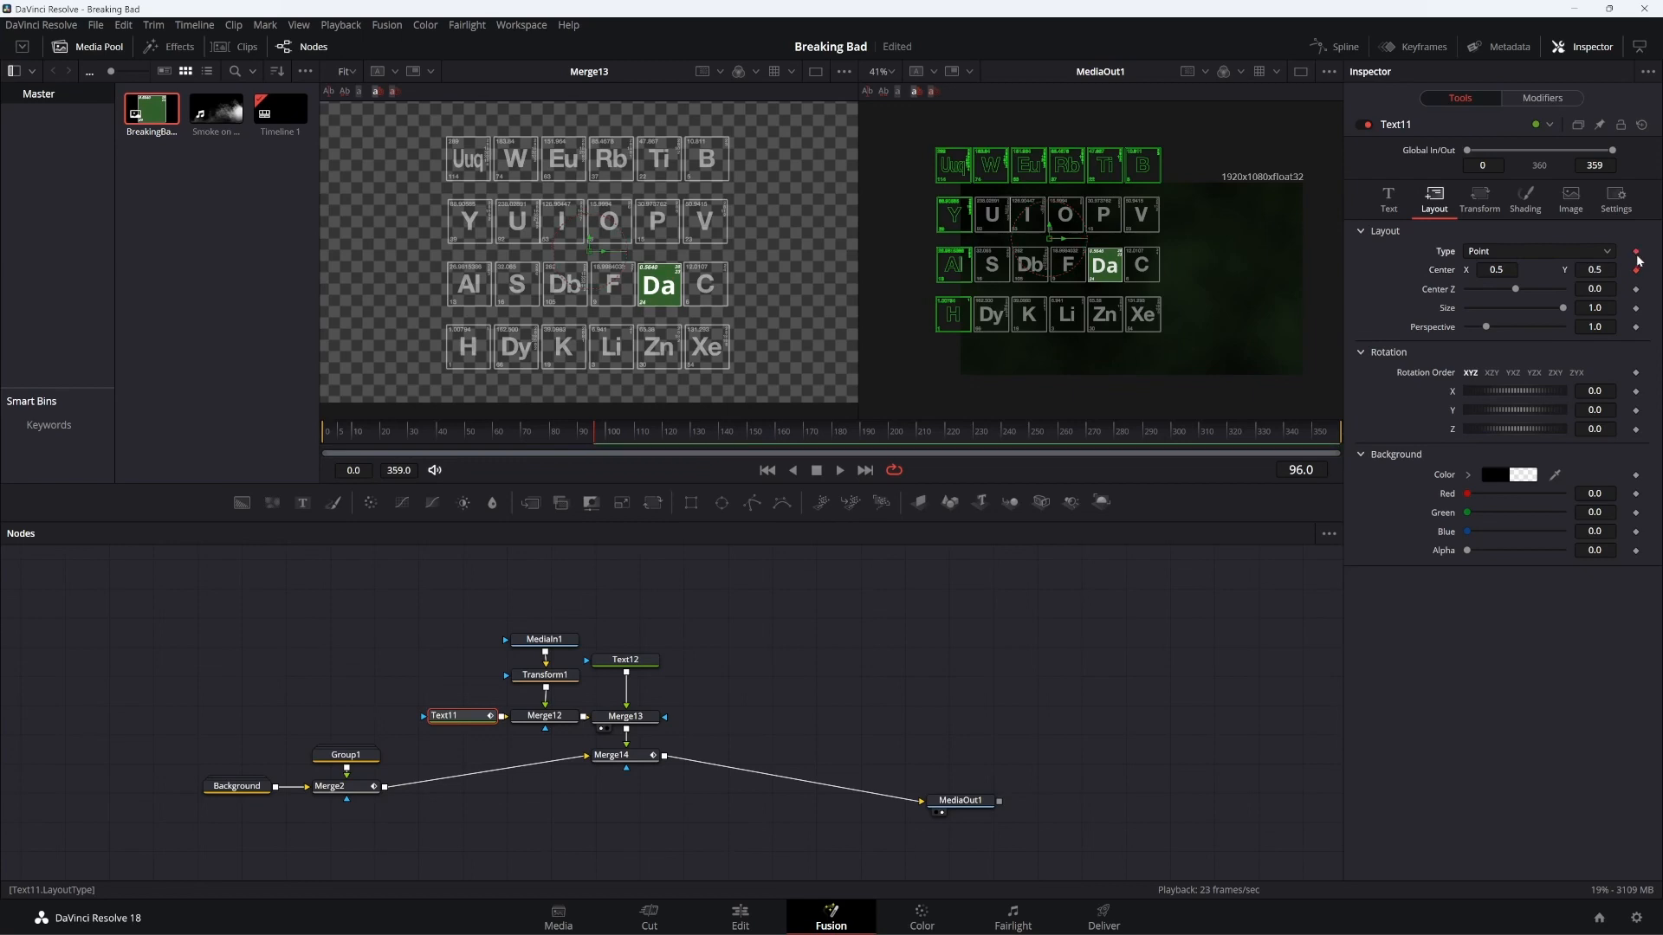
left_click(1635, 290)
At frame 140, set the letter grid text's Center Z to 0.79 and its Center to about X 0.704, Y 0.497, and scrub through the motion
left_click_drag(1517, 290, 1523, 290)
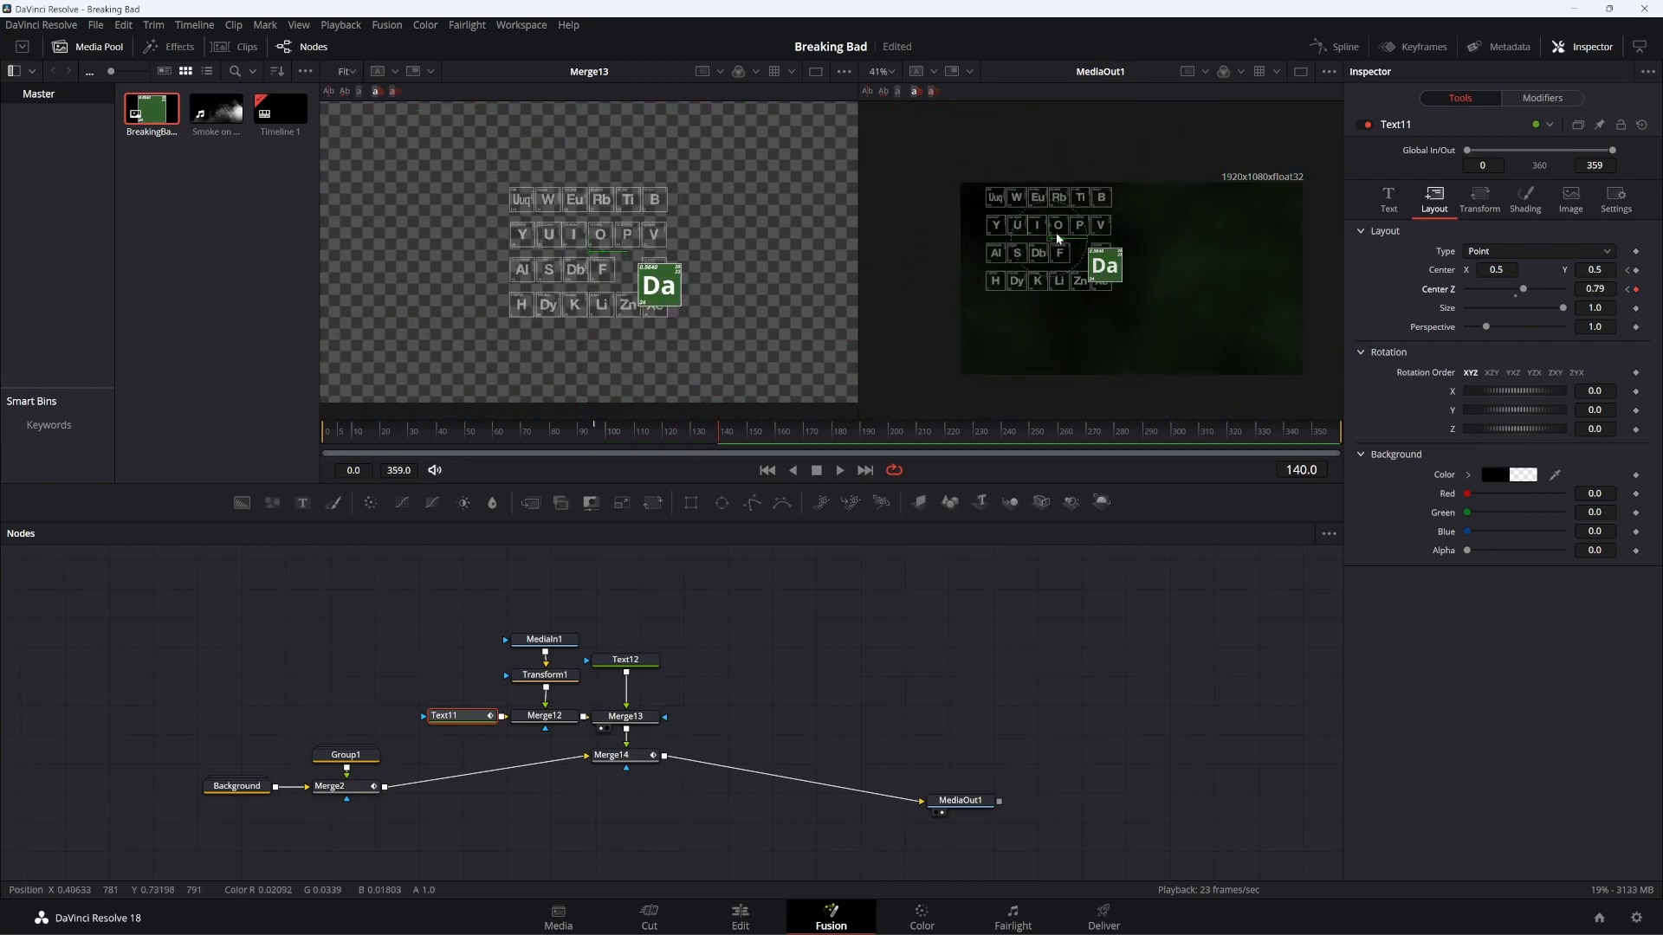
left_click_drag(1053, 243, 1150, 291)
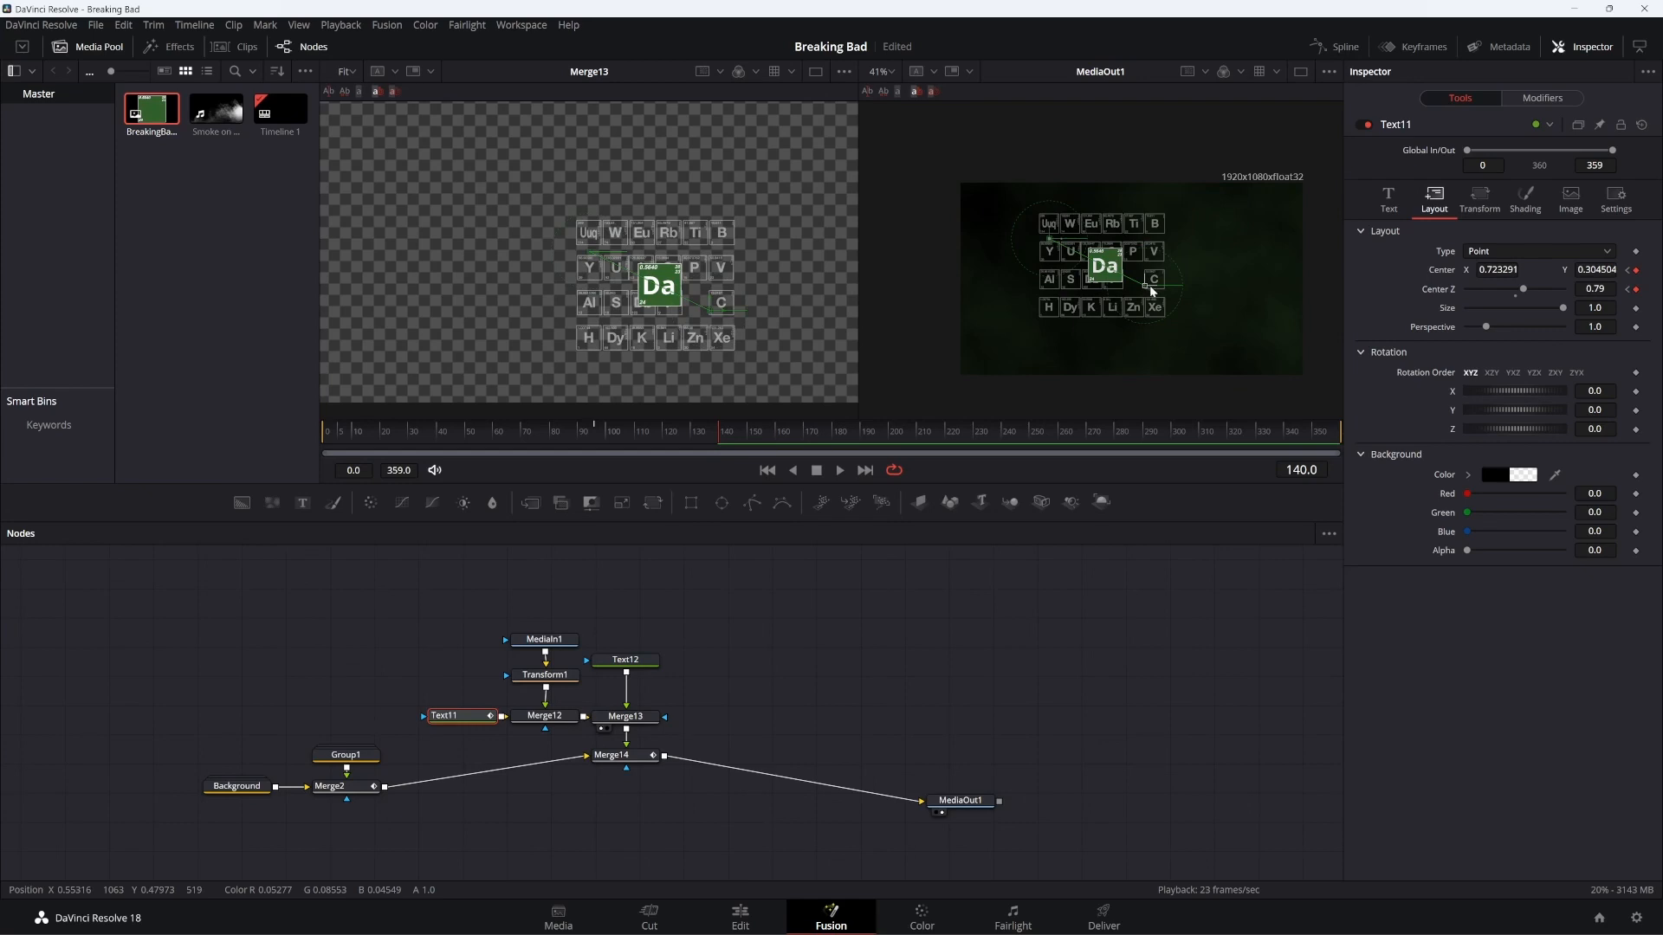
mouse_move(1152, 292)
left_mouse_down()
mouse_move(1157, 217)
mouse_move(1159, 277)
left_mouse_up()
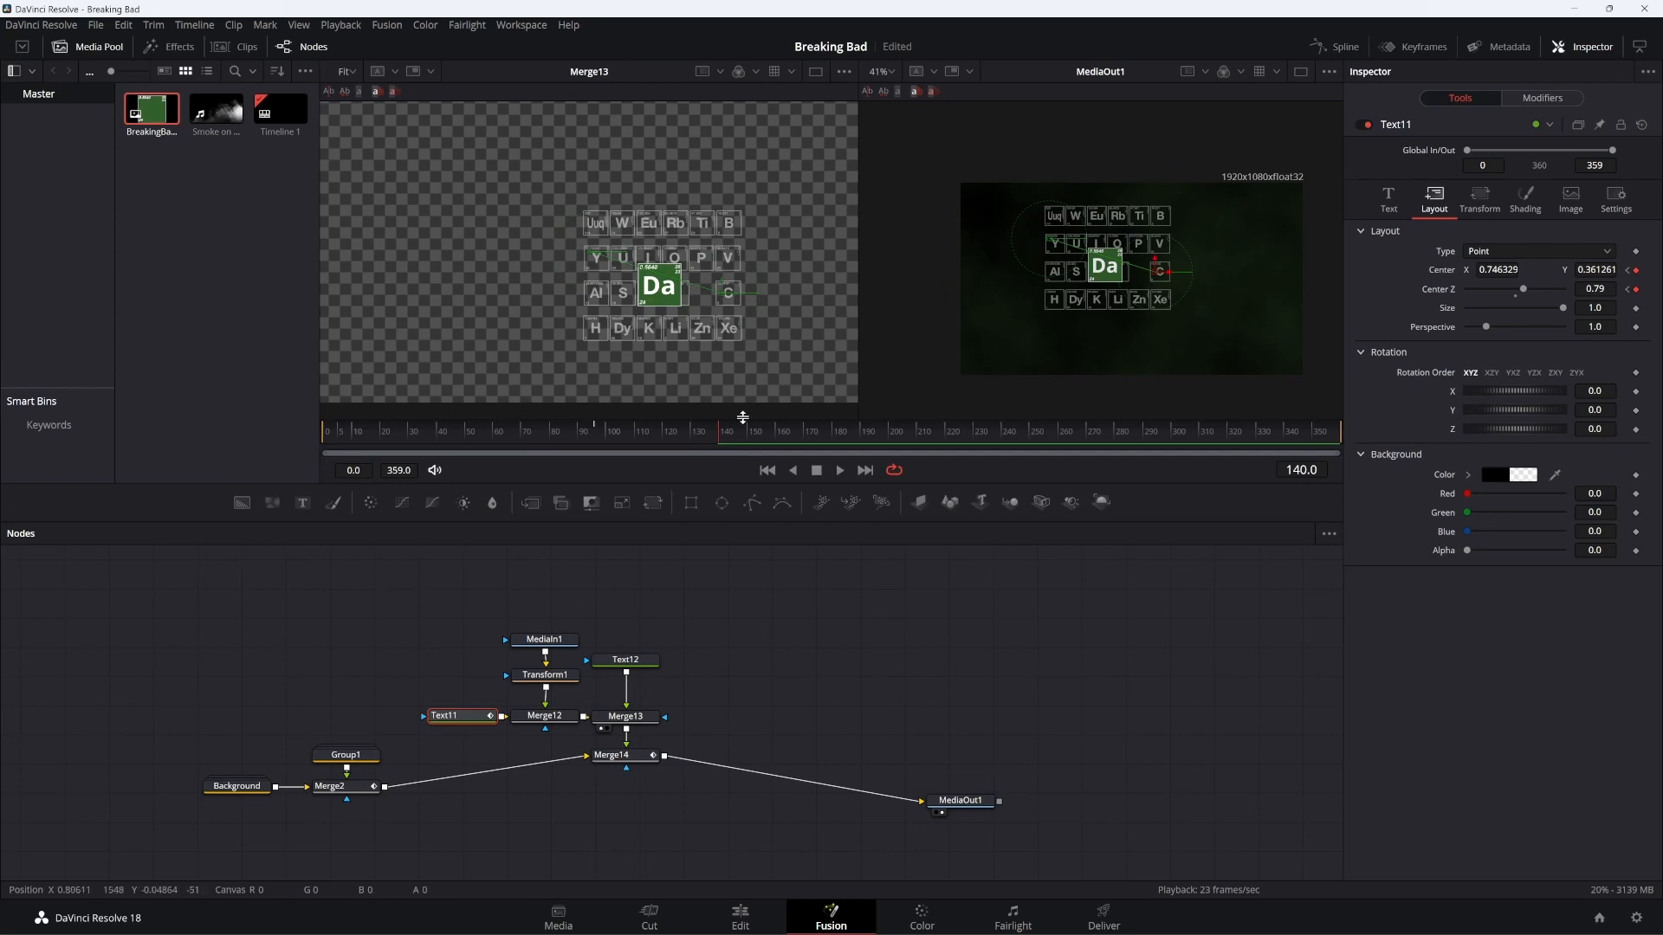
mouse_move(719, 439)
left_mouse_down()
mouse_move(556, 438)
mouse_move(708, 425)
left_mouse_up()
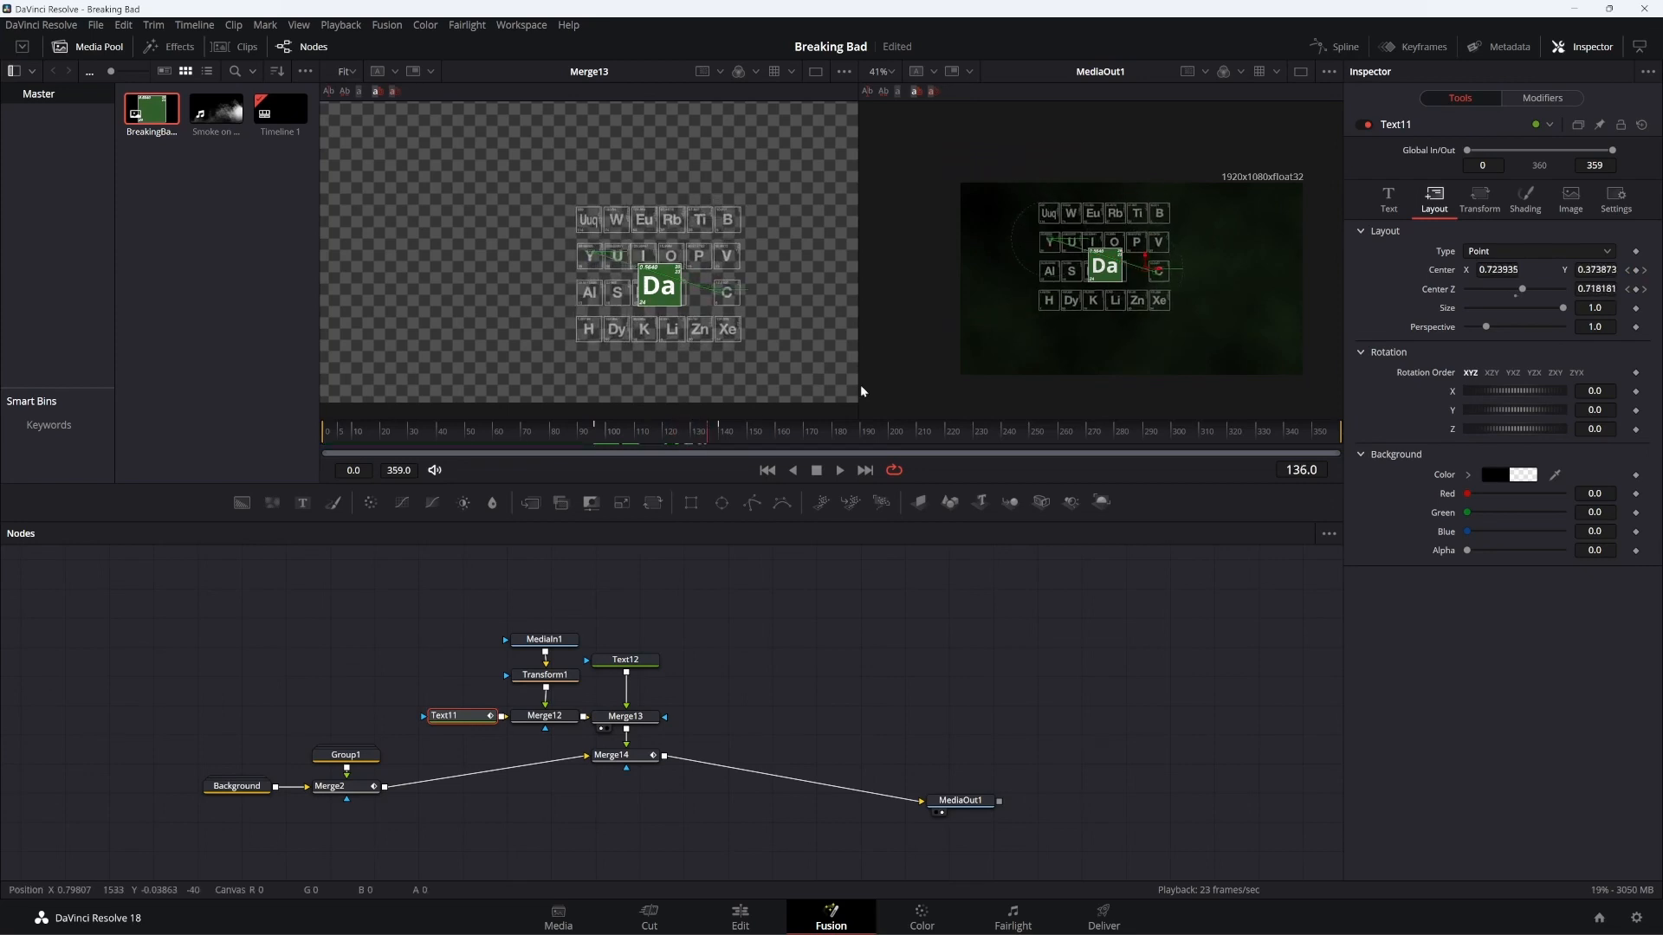
left_click(1645, 291)
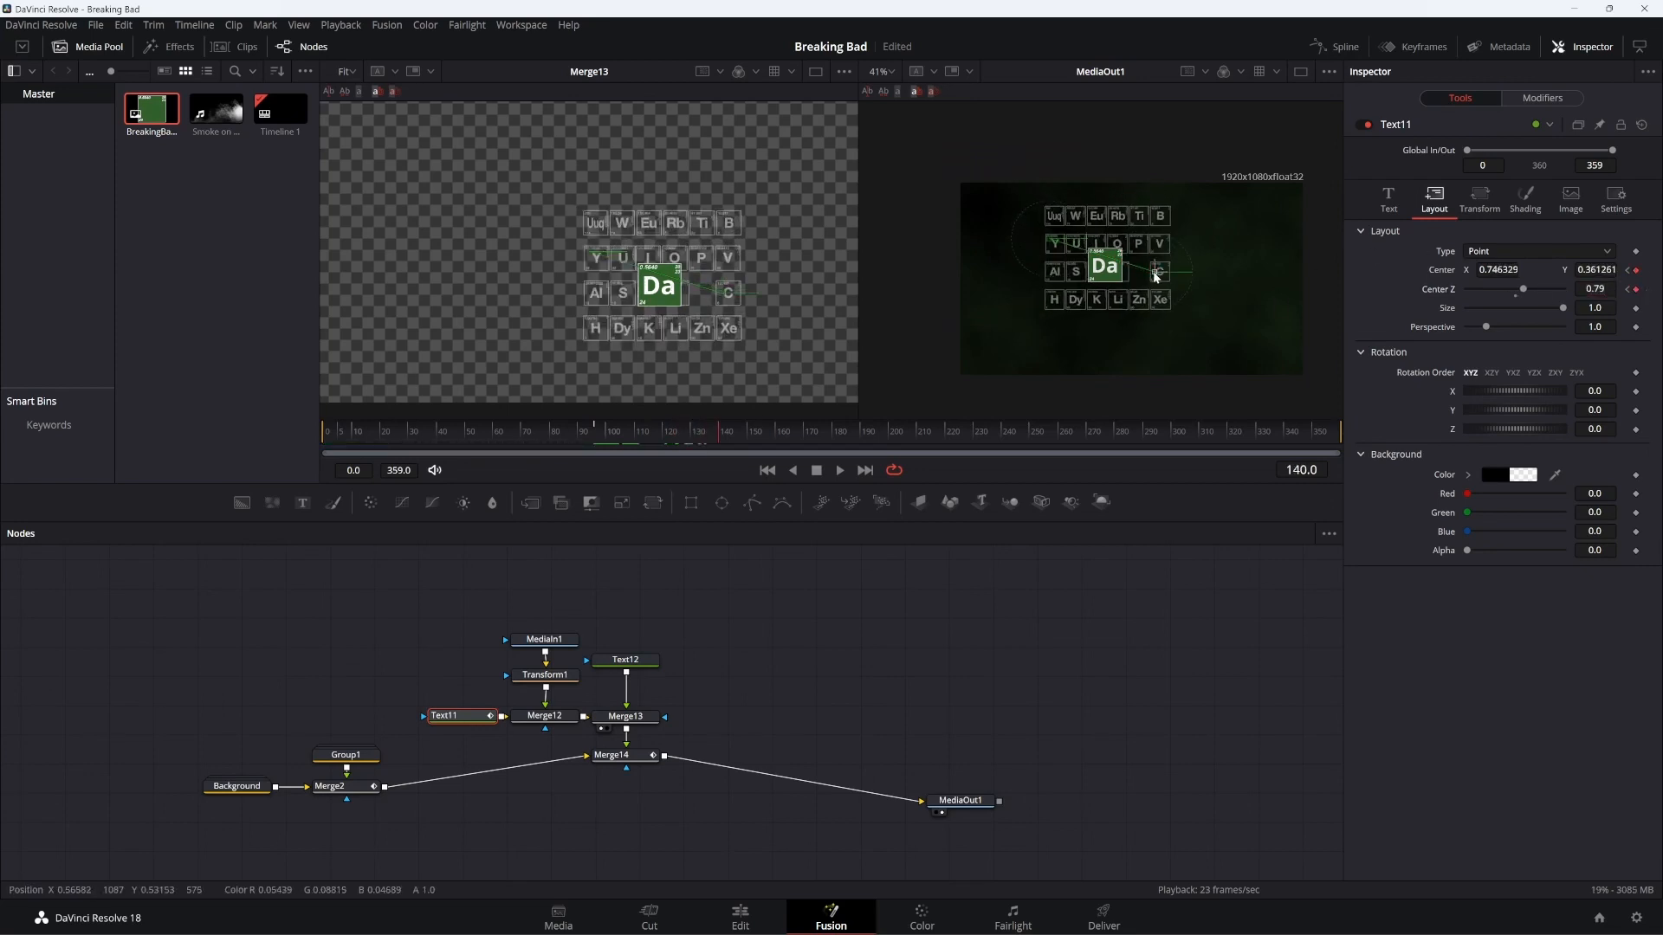
left_click_drag(1155, 277, 1137, 245)
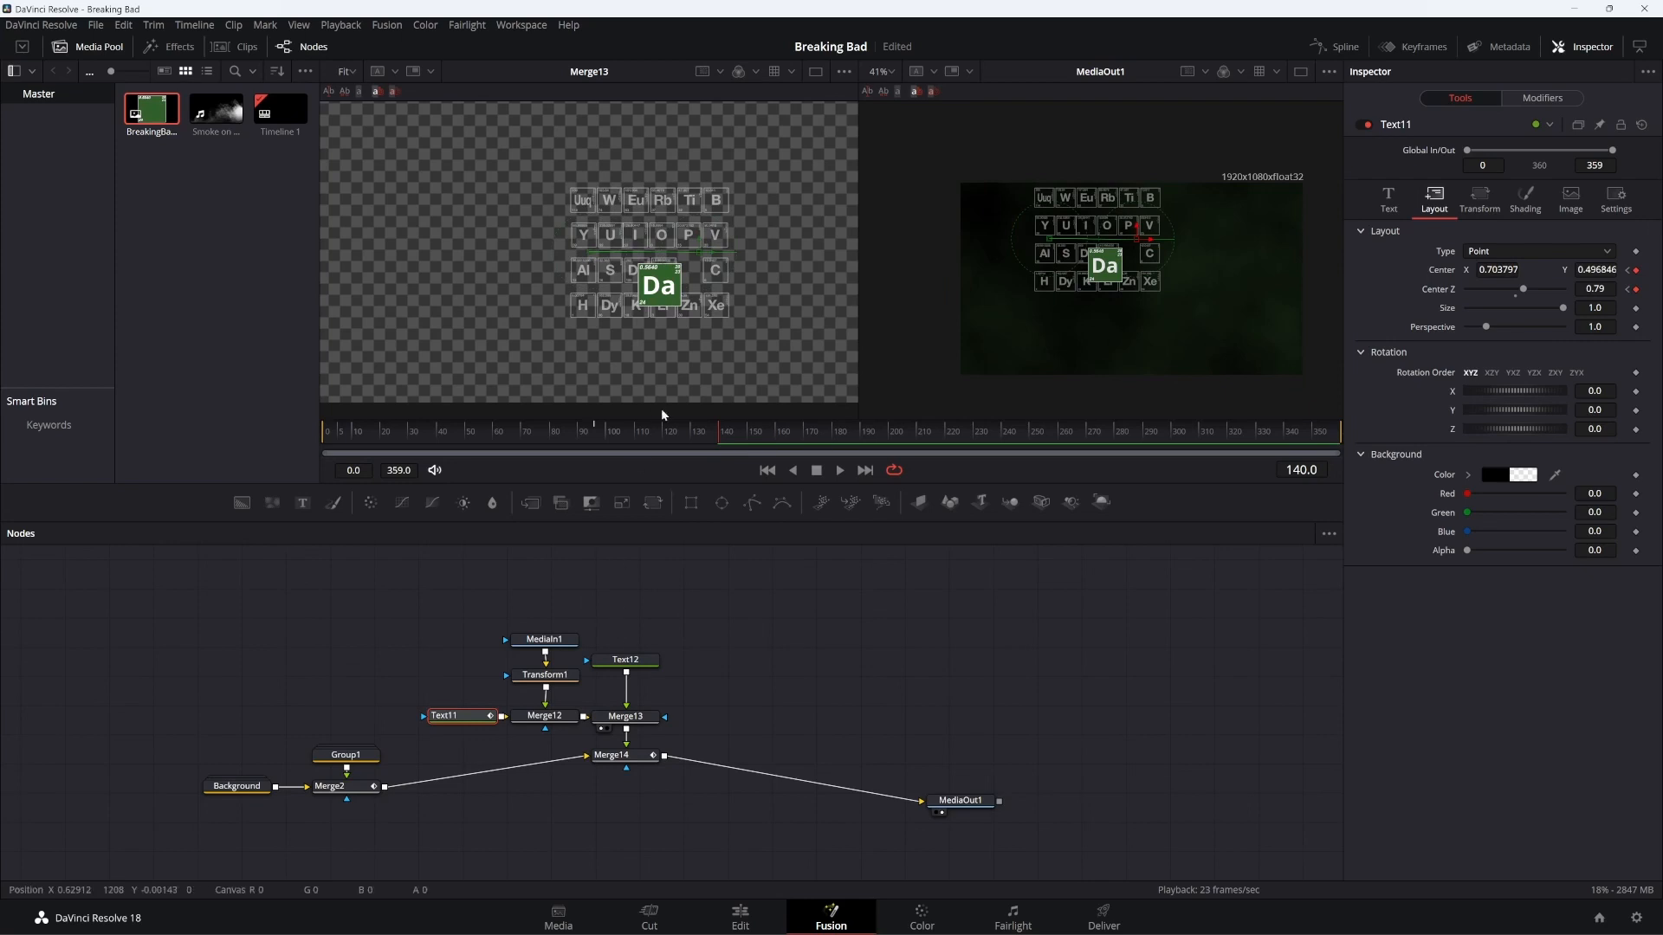
left_click(663, 436)
left_click_drag(654, 440, 723, 469)
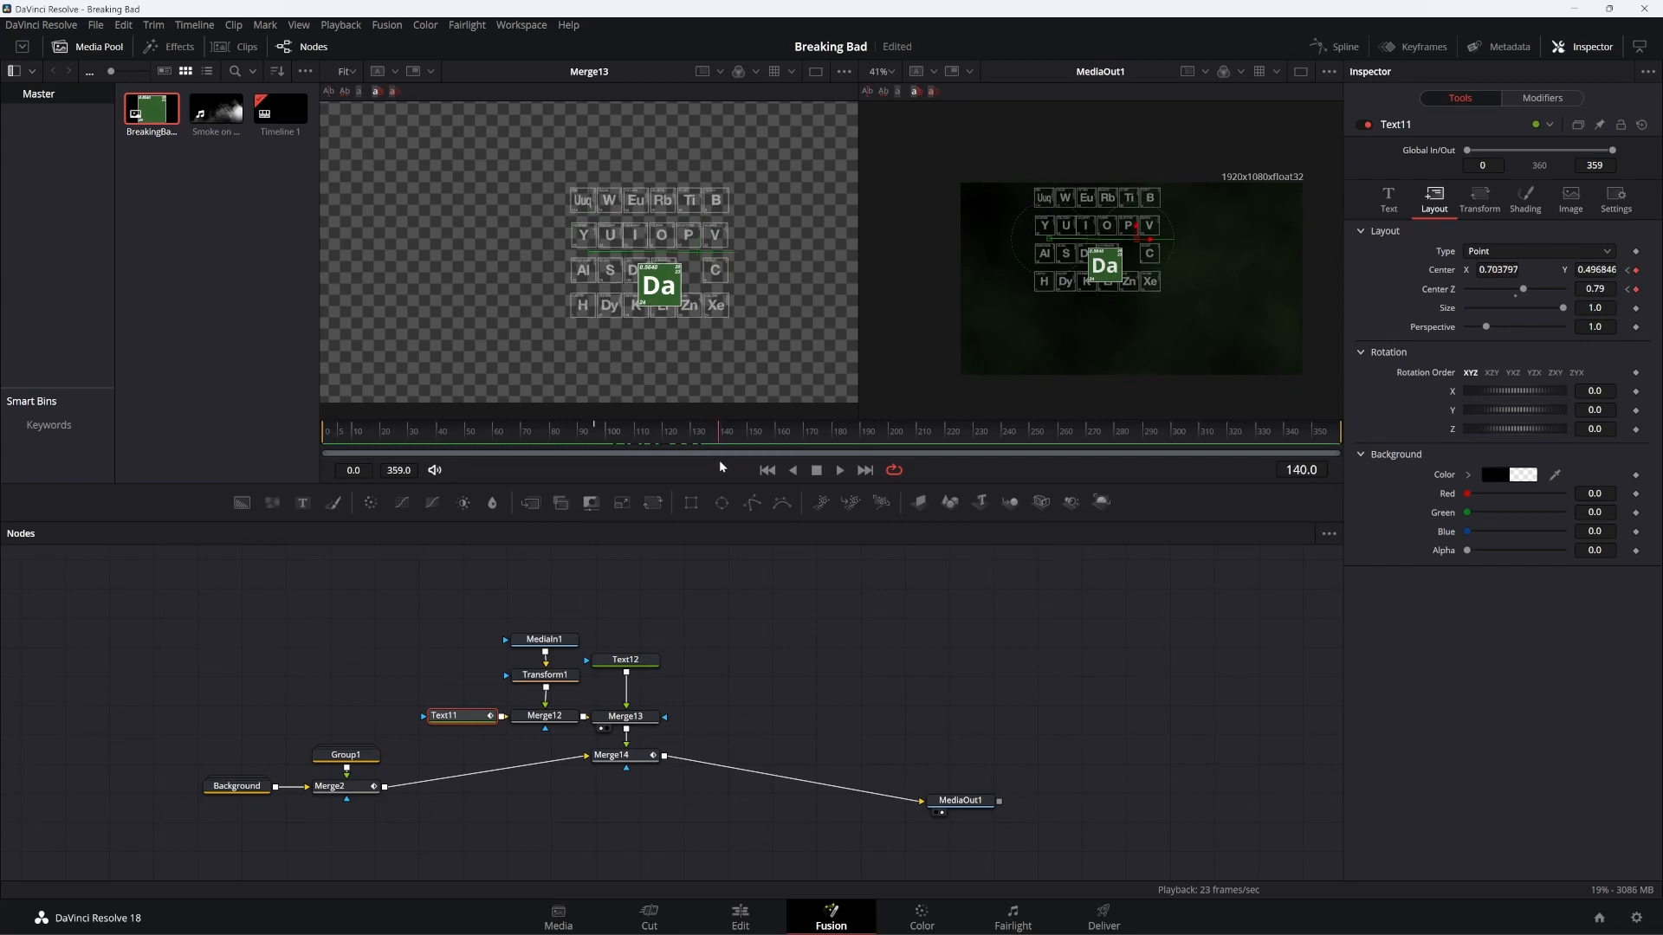
Keyframe the letter grid text's shading Opacity at 0.5 on frame 130 and 0.0 on frame 143, and play back the fade-out
left_click_drag(719, 467, 692, 489)
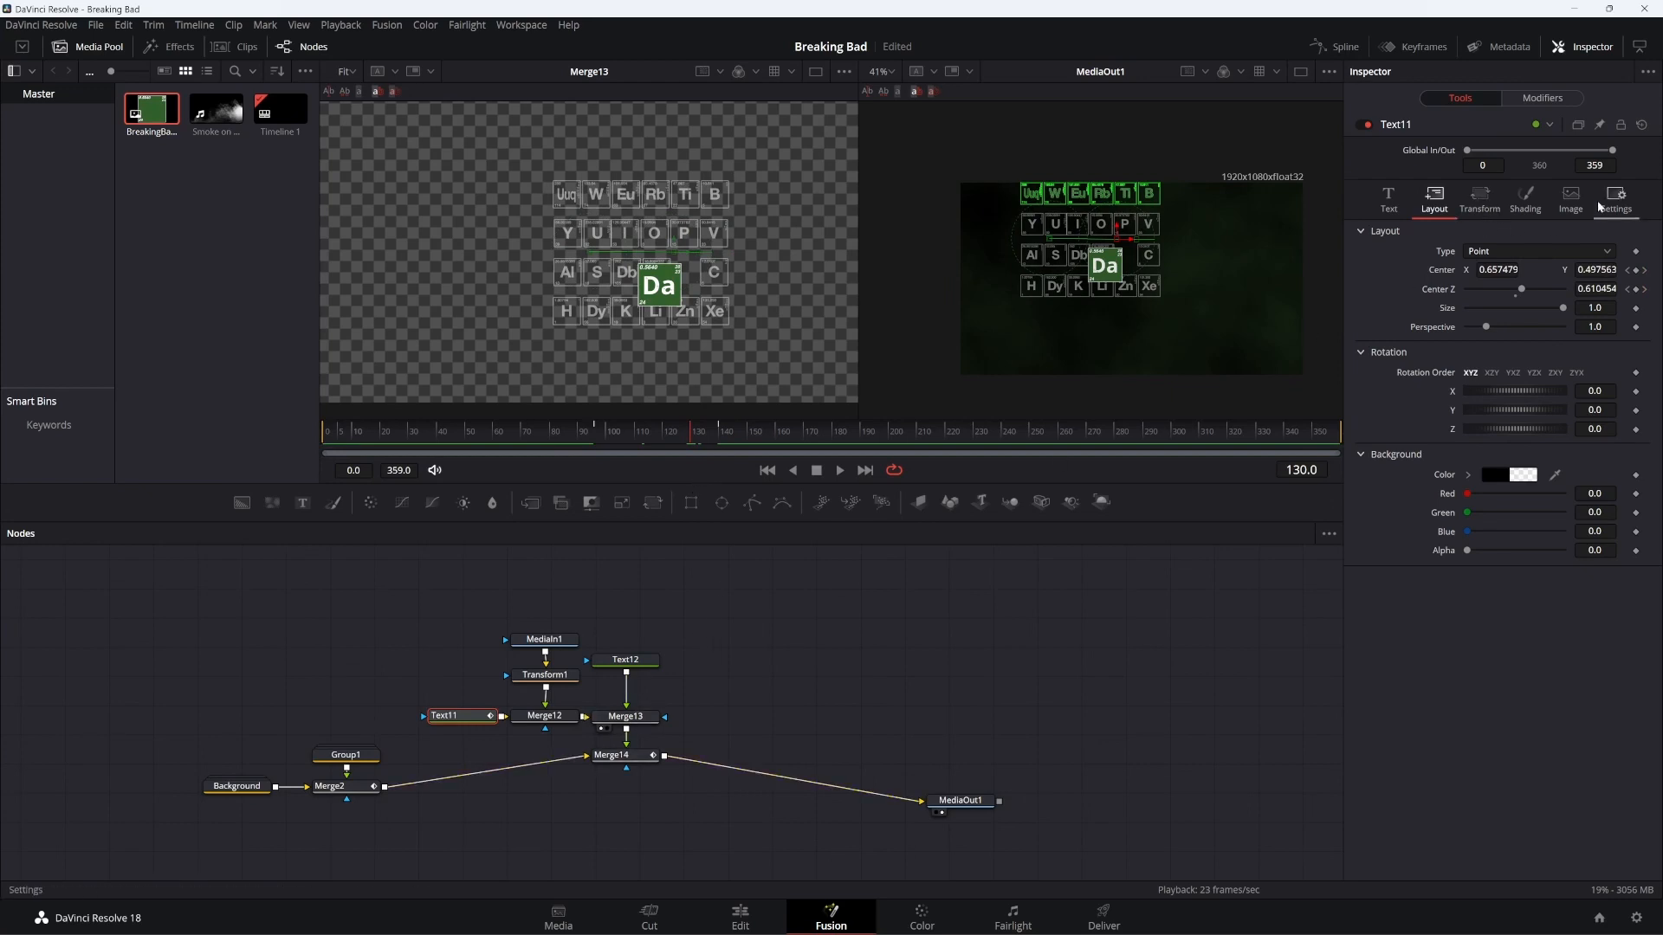
left_click(1539, 211)
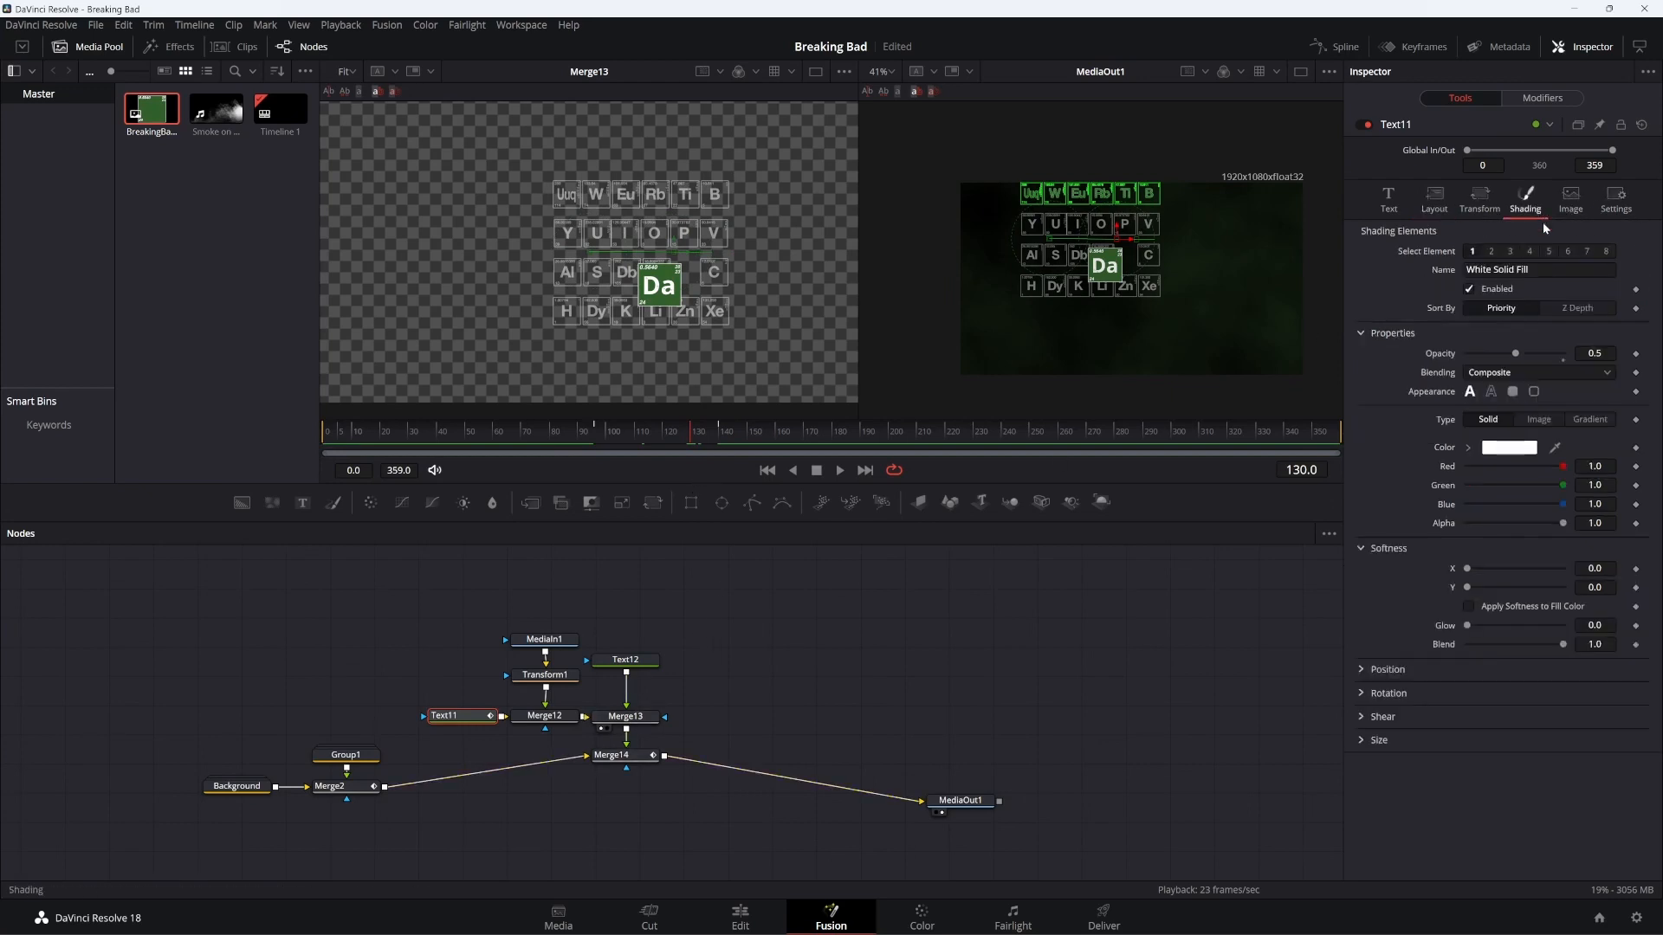
left_click(1635, 355)
key("space")
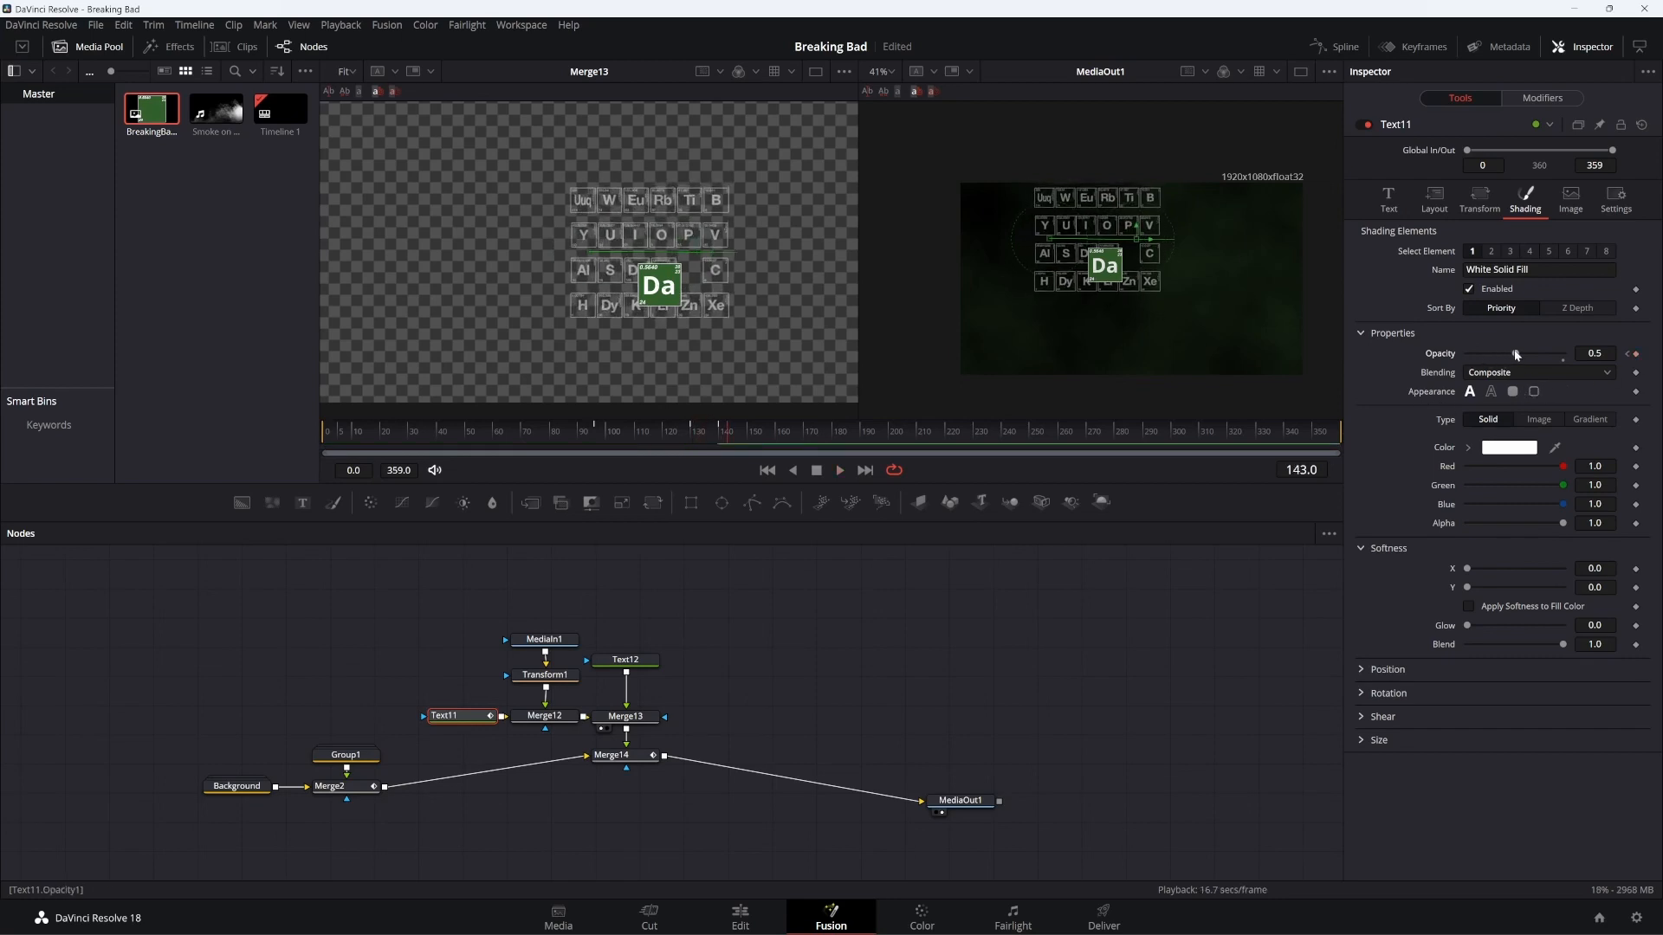
left_click(698, 433)
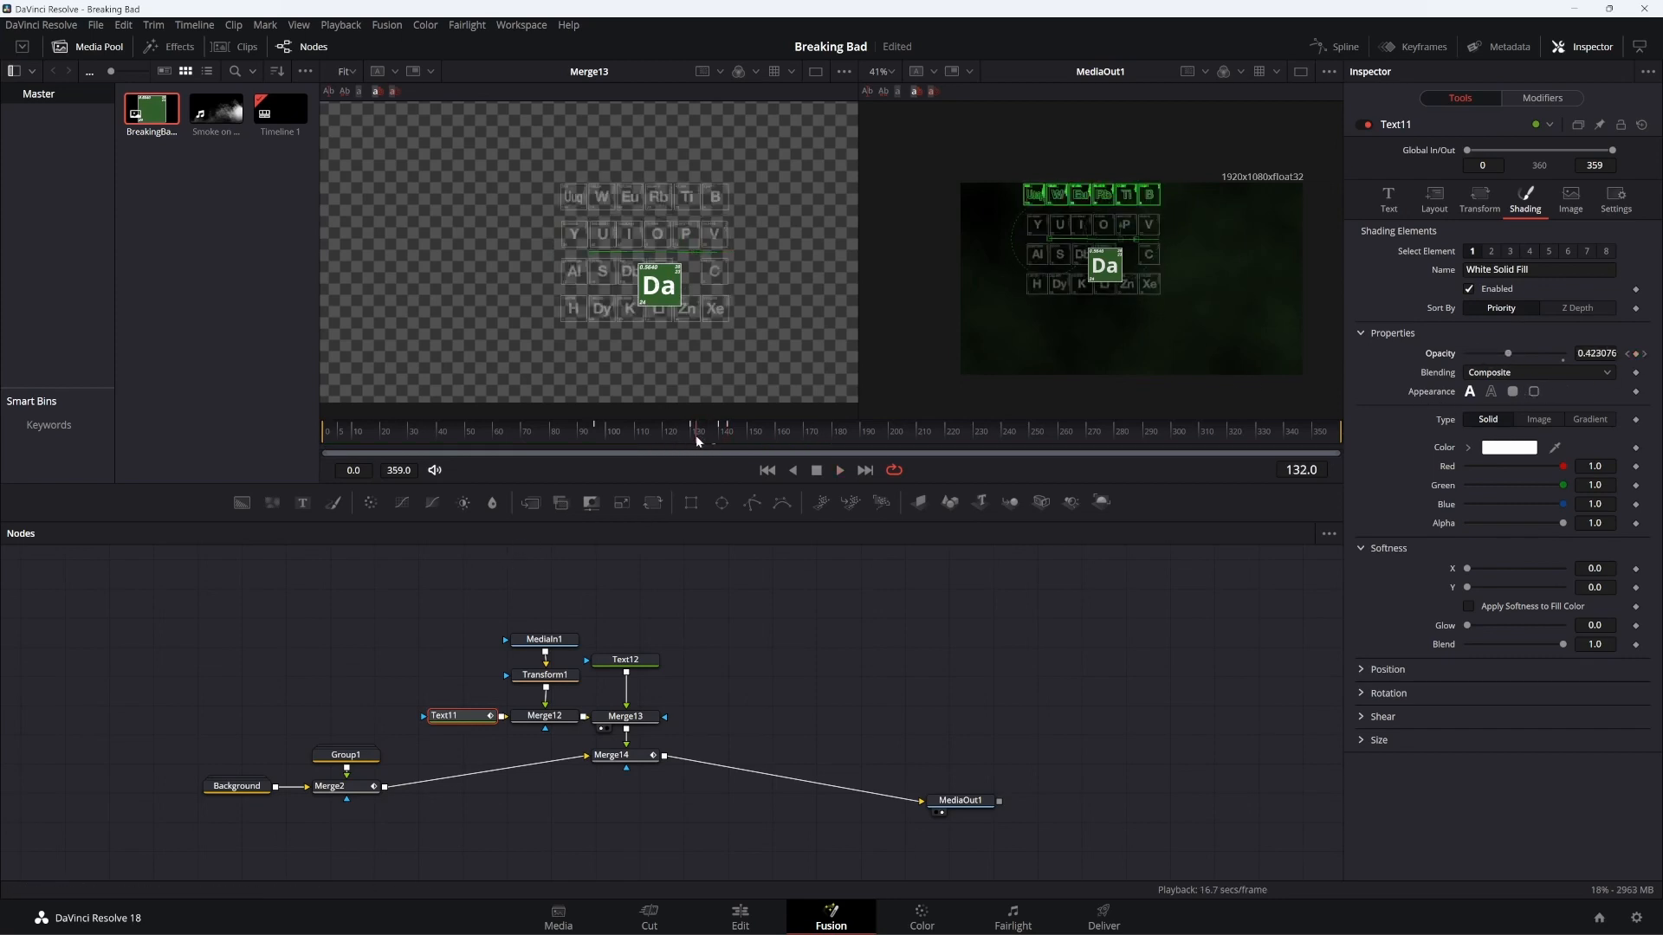
left_click_drag(696, 436, 627, 436)
key("space")
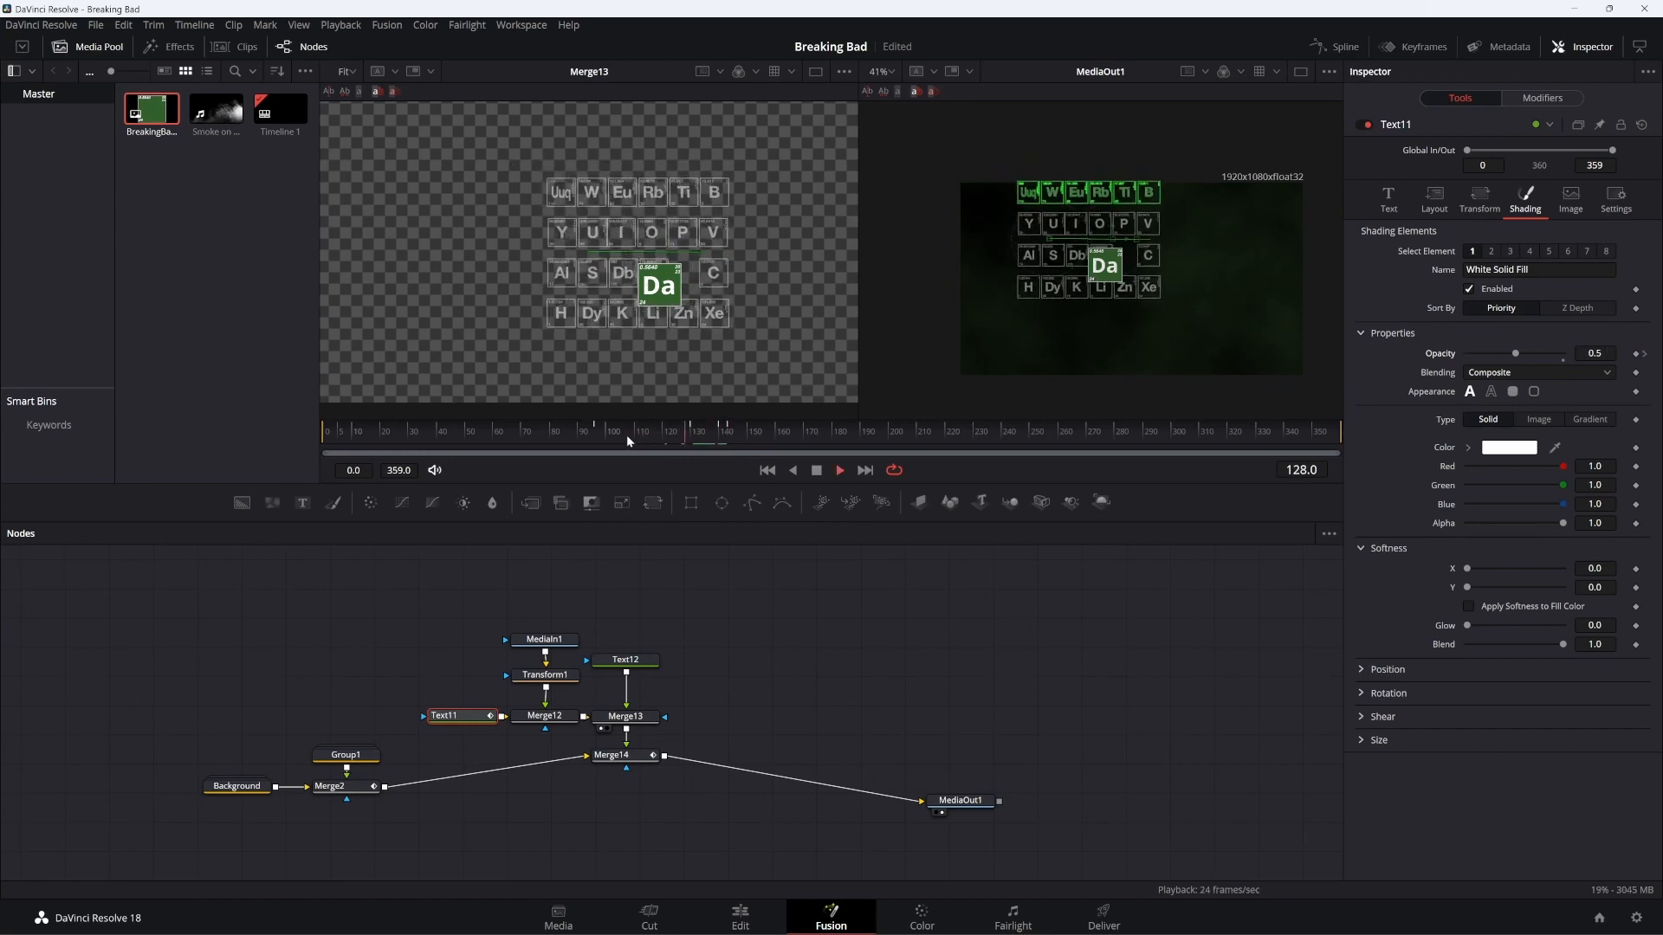
key("space")
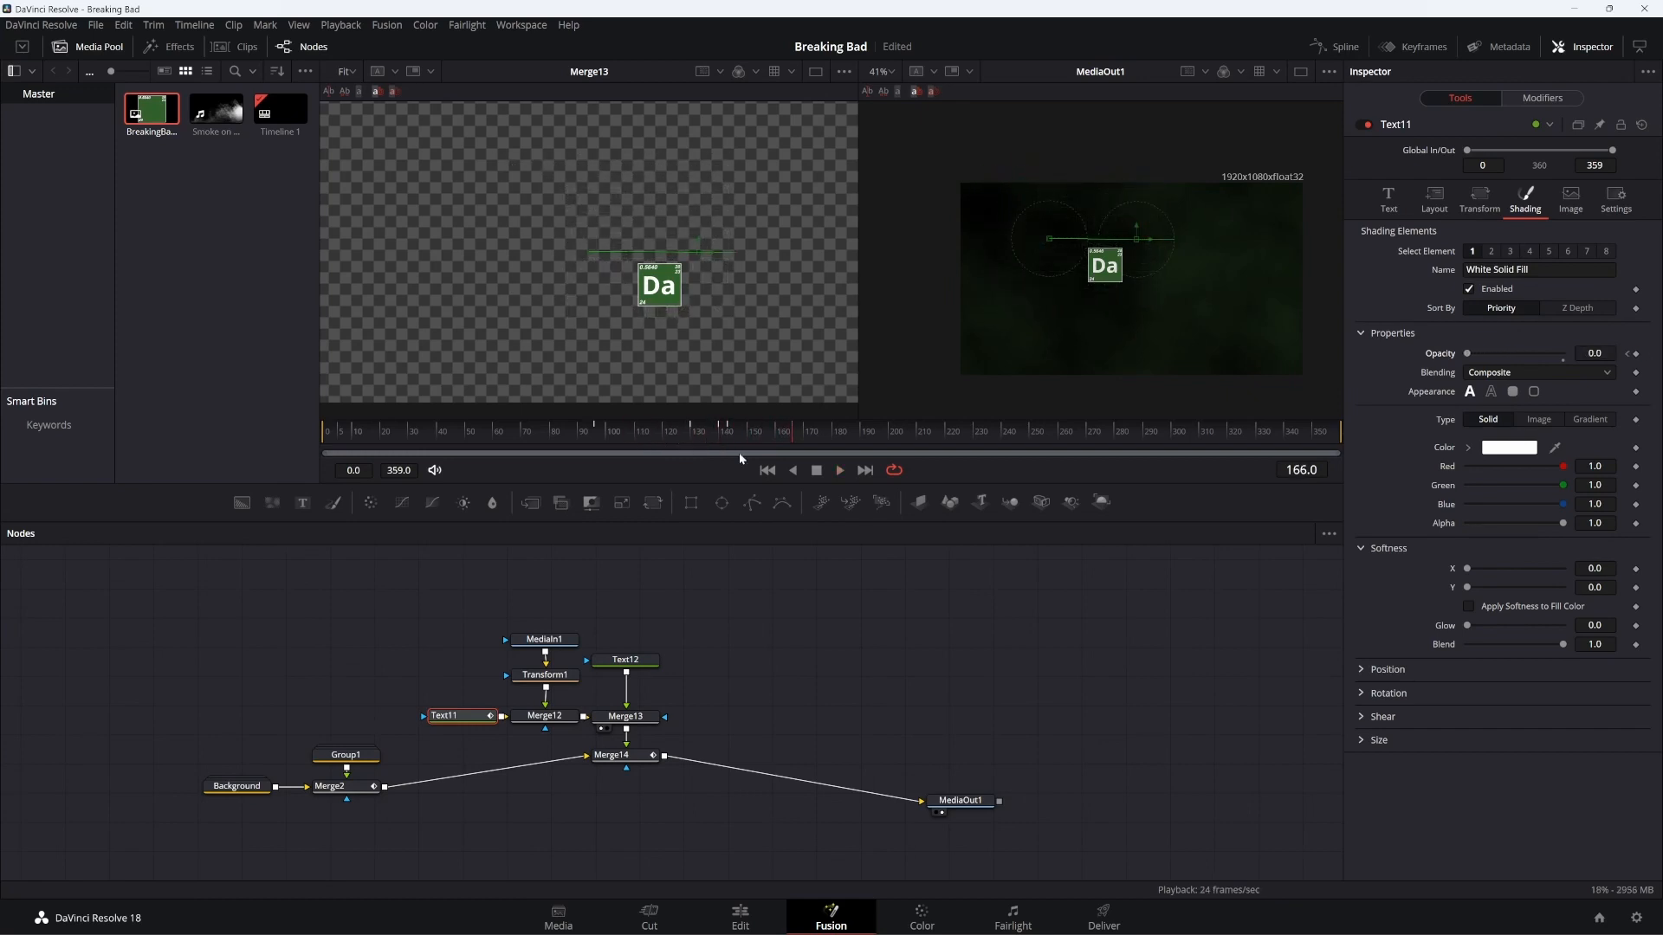
Duplicate the tile and letter grid nodes, merge the copy in after the first grid merge, and move the output node aside
left_click_drag(691, 568, 474, 718)
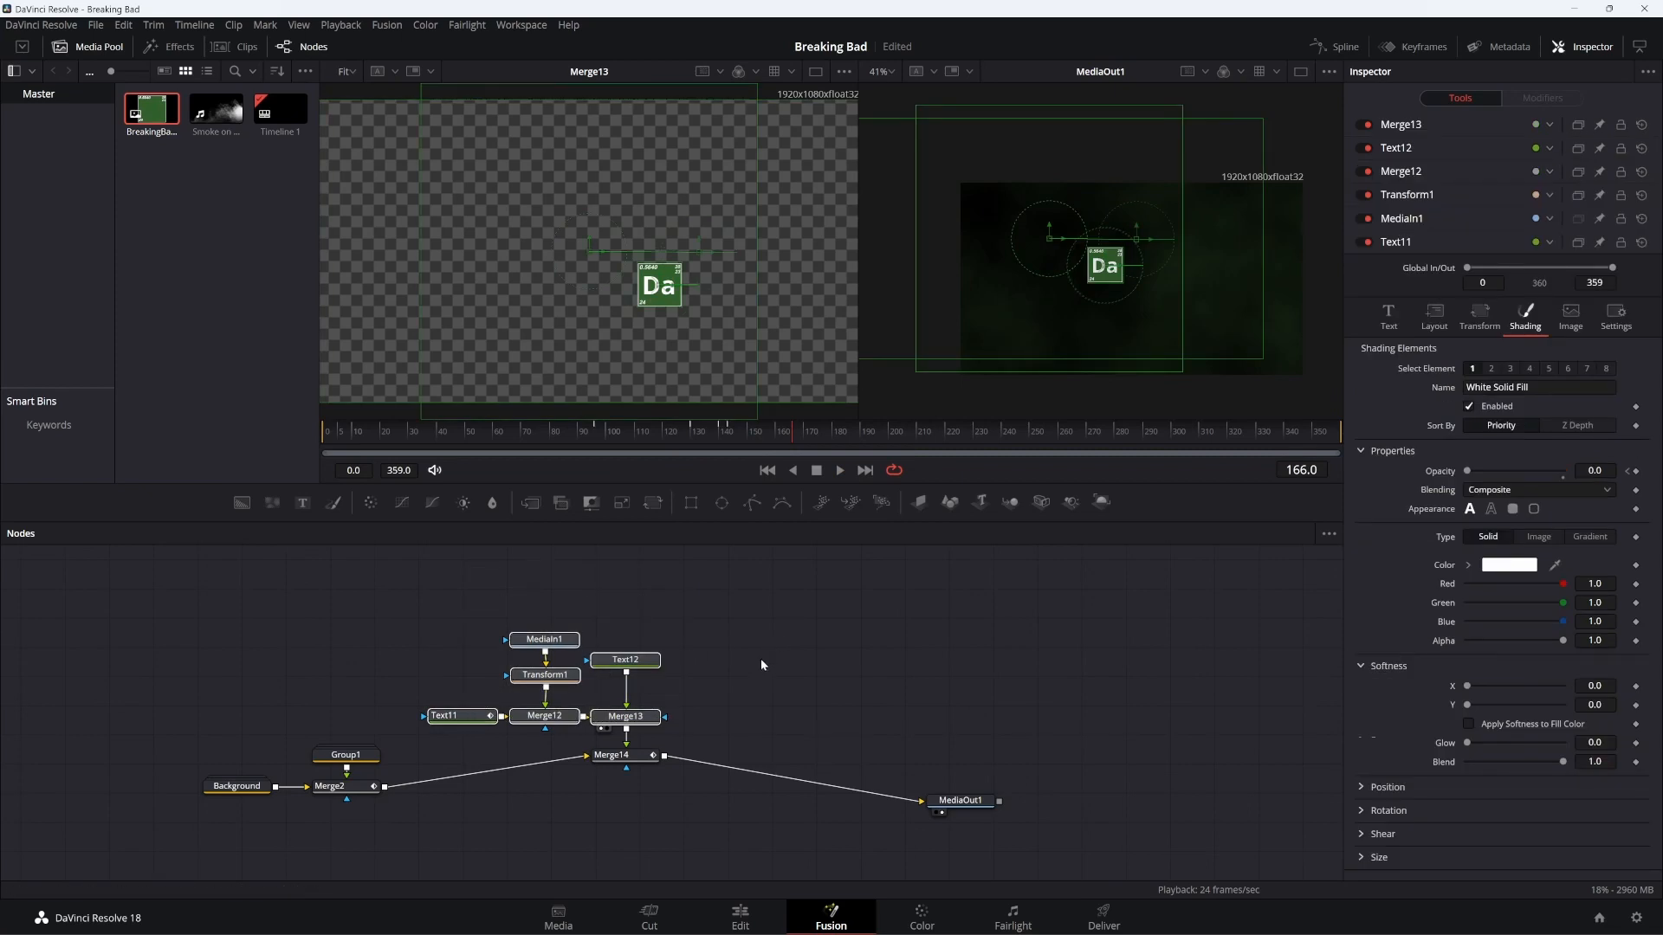
key("ctrl+c")
key("ctrl+v")
left_click_drag(702, 722, 866, 791)
left_click_drag(961, 802, 1197, 760)
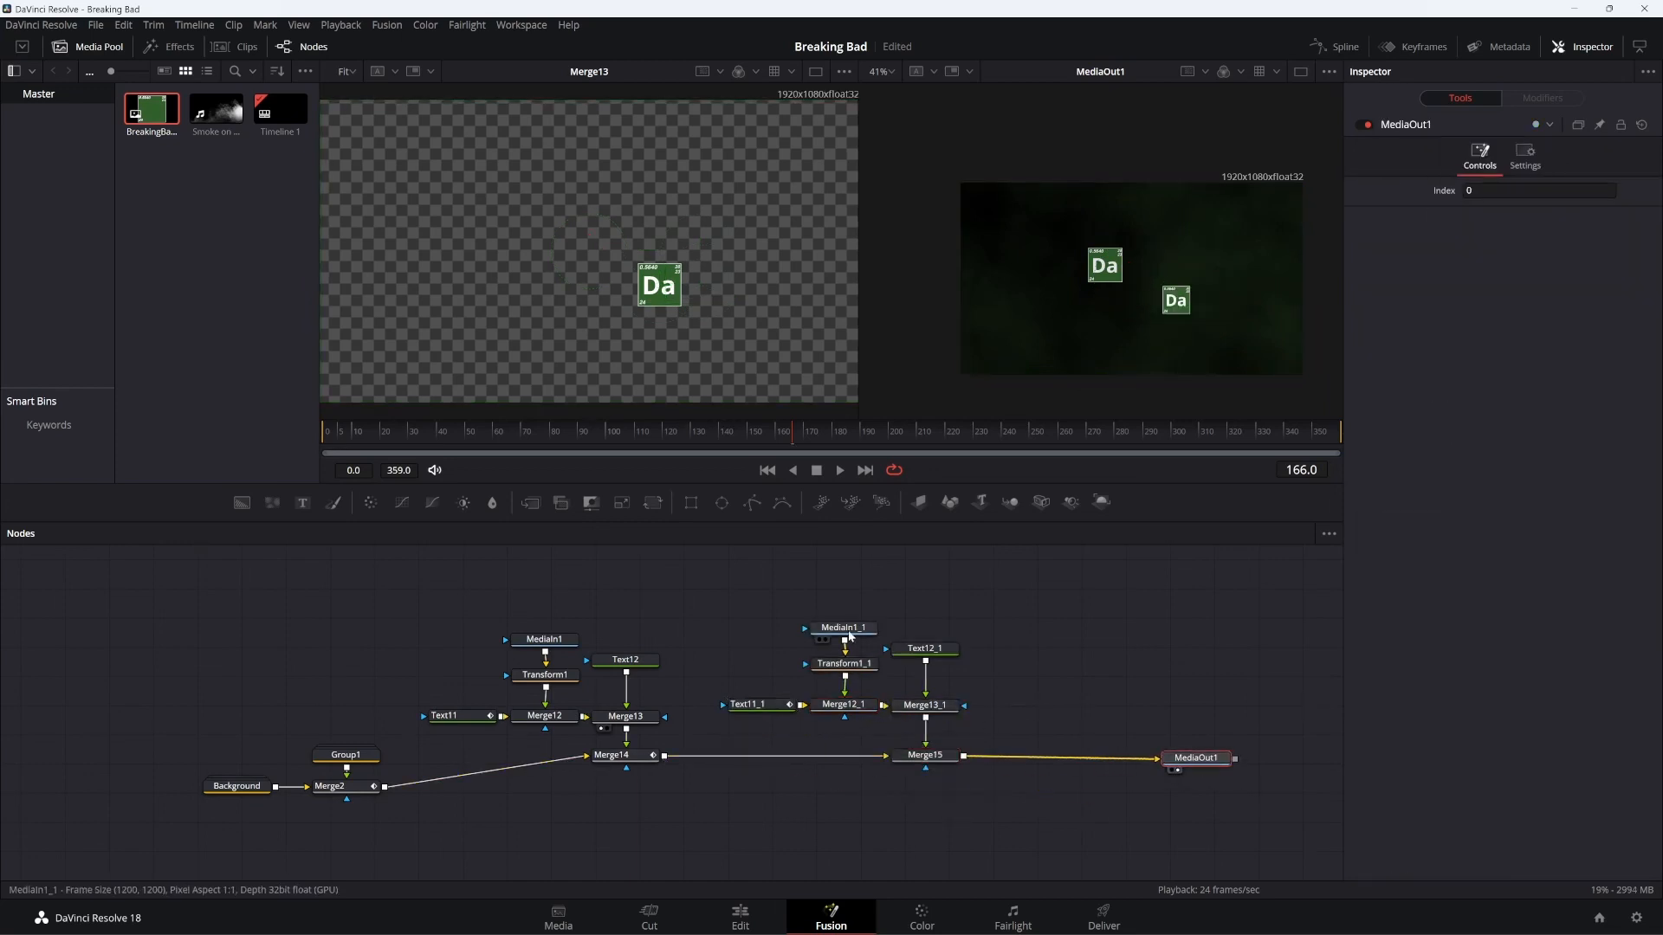
Clear the copied letter grid text's Center and Center Z keyframes, and set its Center Z to 0 and Center X to 0.5
left_click(887, 683)
left_click_drag(450, 433, 643, 463)
left_click(759, 705)
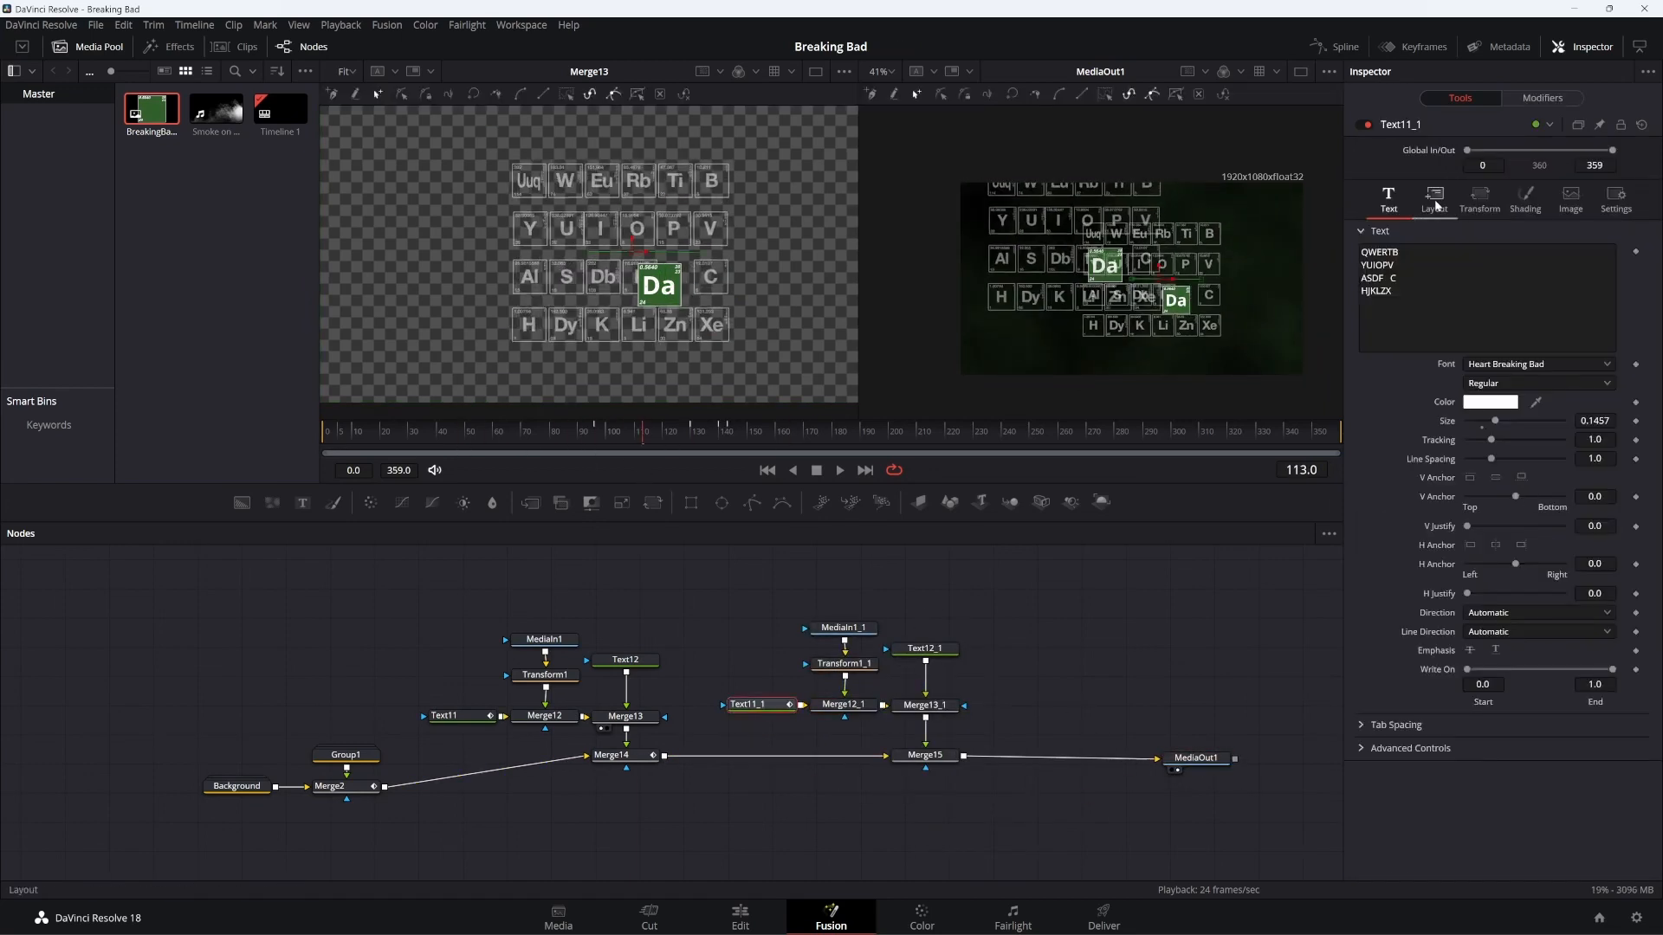
left_click(1434, 199)
left_click(1628, 289)
left_click(1644, 289)
left_click(1627, 289)
left_click(1636, 289)
left_click(1645, 289)
type("0")
key("Tab")
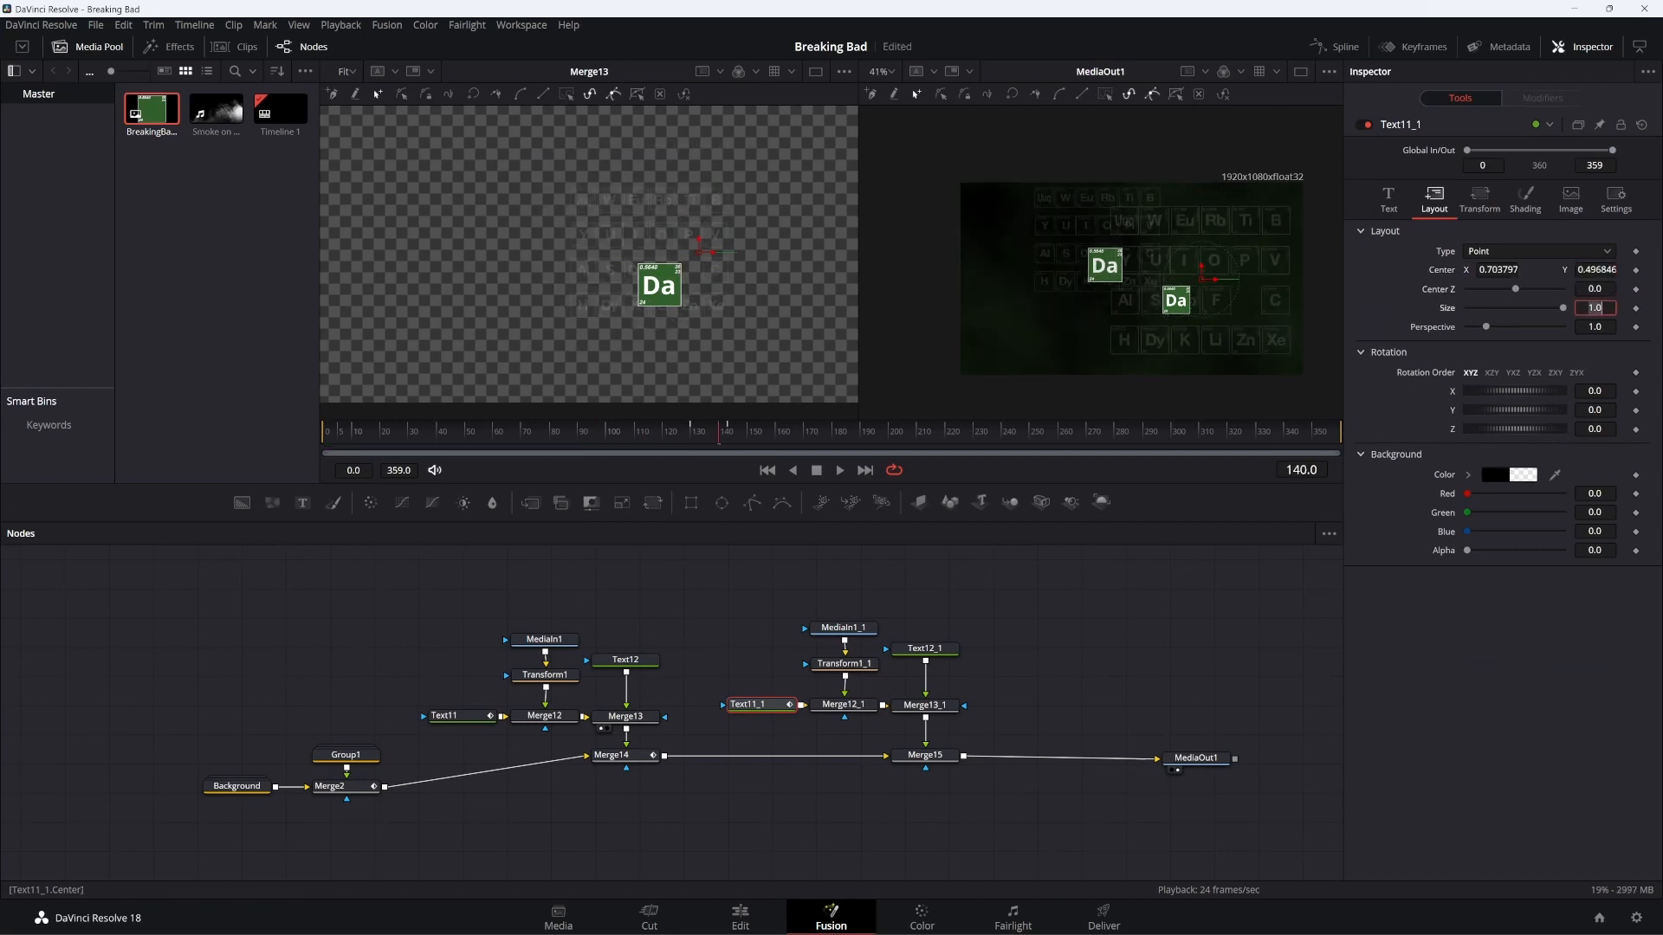
double_click(1496, 270)
type("0.5")
key("Tab")
Change the copied tile's text to P
left_click(925, 648)
left_click_drag(1377, 252, 1336, 253)
type("p")
key("BackSpace")
type("P")
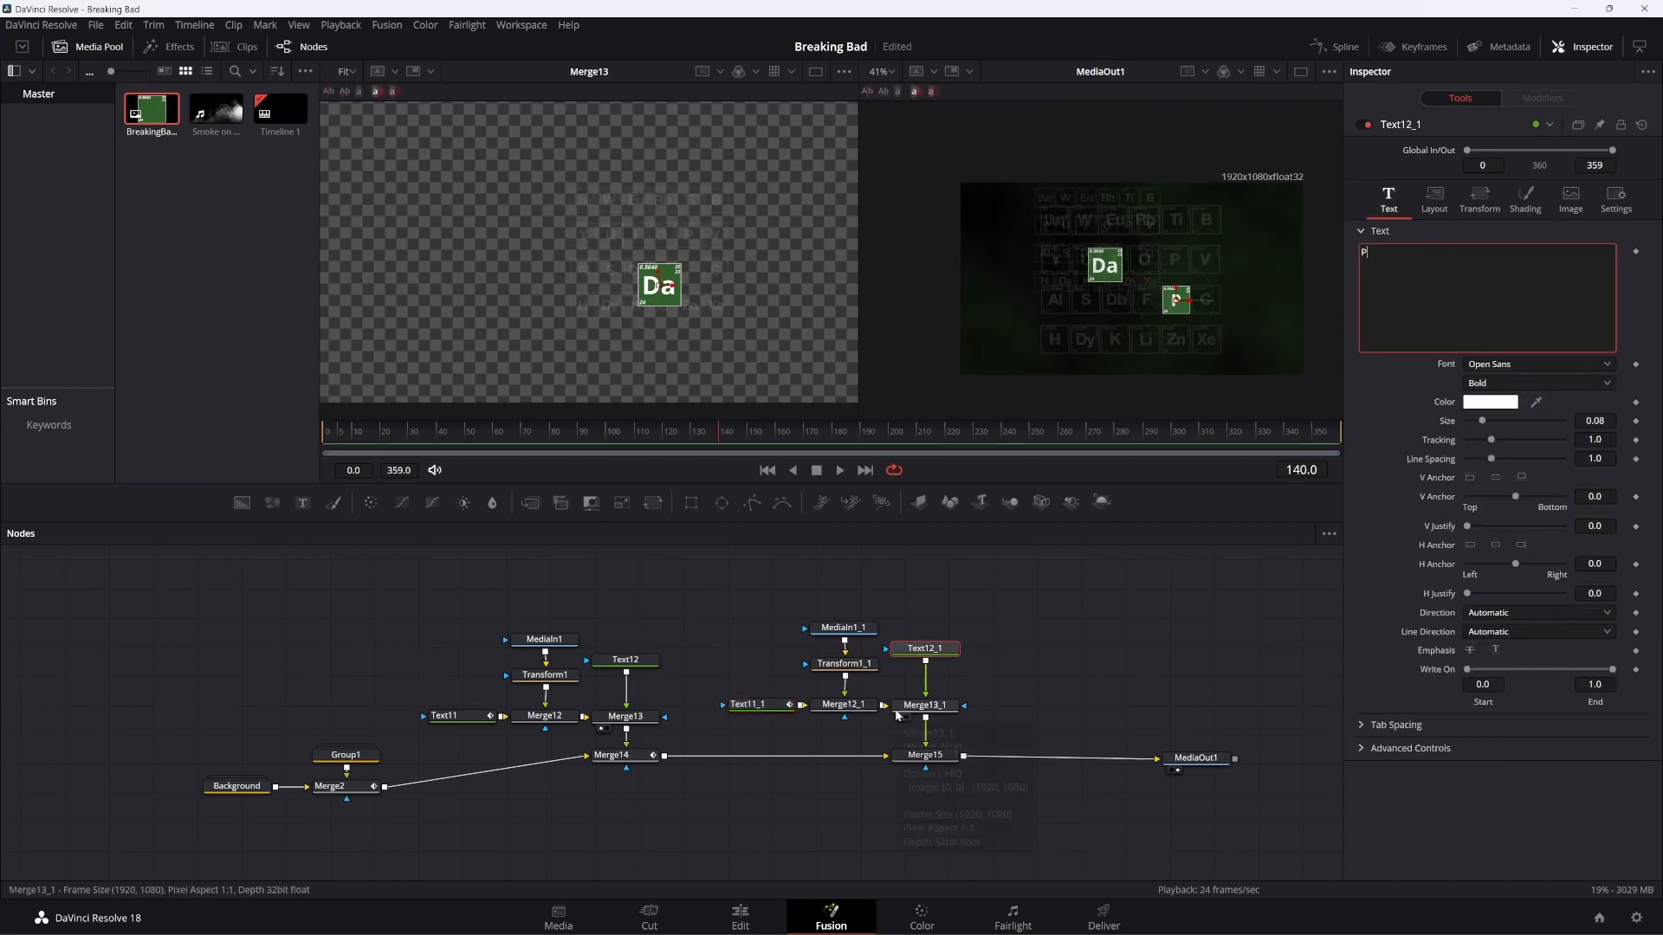
left_click(925, 706)
left_click_drag(1131, 279, 1115, 277)
key("ctrl+z")
Set the second grid merge's Size to 1.13 and its Center to about X 0.340, Y 0.520, placing the P tile diagonally below the Da tile
left_click(925, 755)
left_click_drag(1496, 208, 1396, 208)
left_click_drag(1516, 227, 1519, 224)
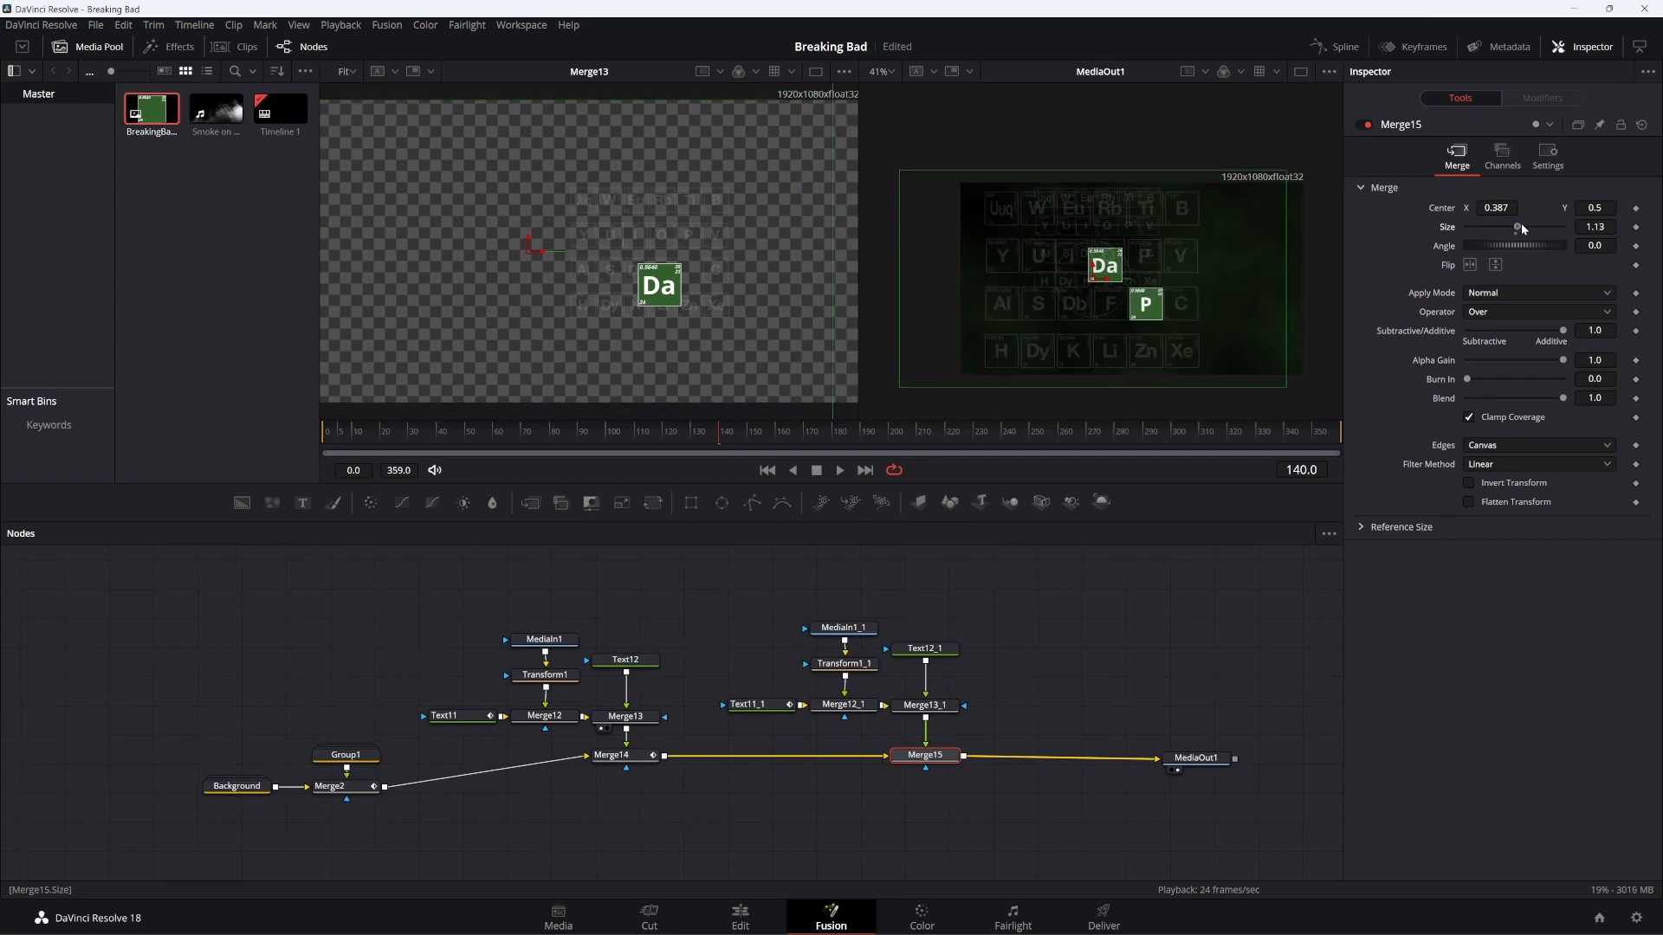
left_click_drag(1091, 278, 1088, 276)
left_click_drag(1105, 271, 1024, 277)
left_click(611, 756)
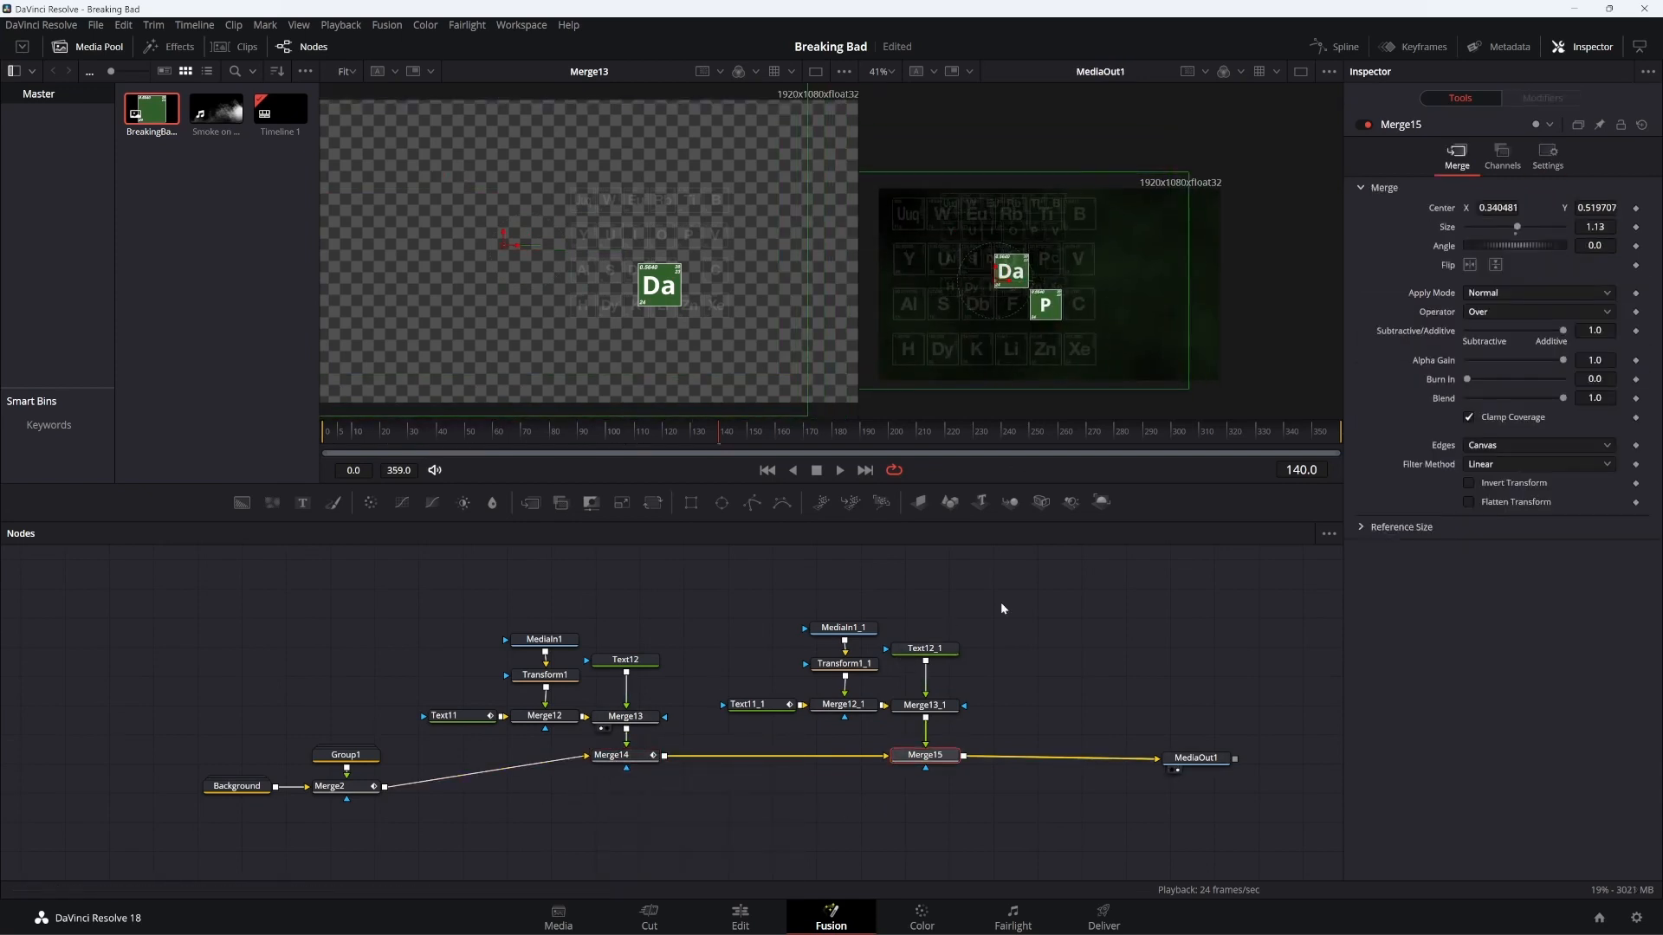
Change the copied letter grid to QWERTB, Y IOPV, ASDFGC, HJKLZX with line spacing 0.724, and move its Center to about X 0.767, Y 0.319
left_click(758, 704)
left_click(472, 452)
left_click(1389, 199)
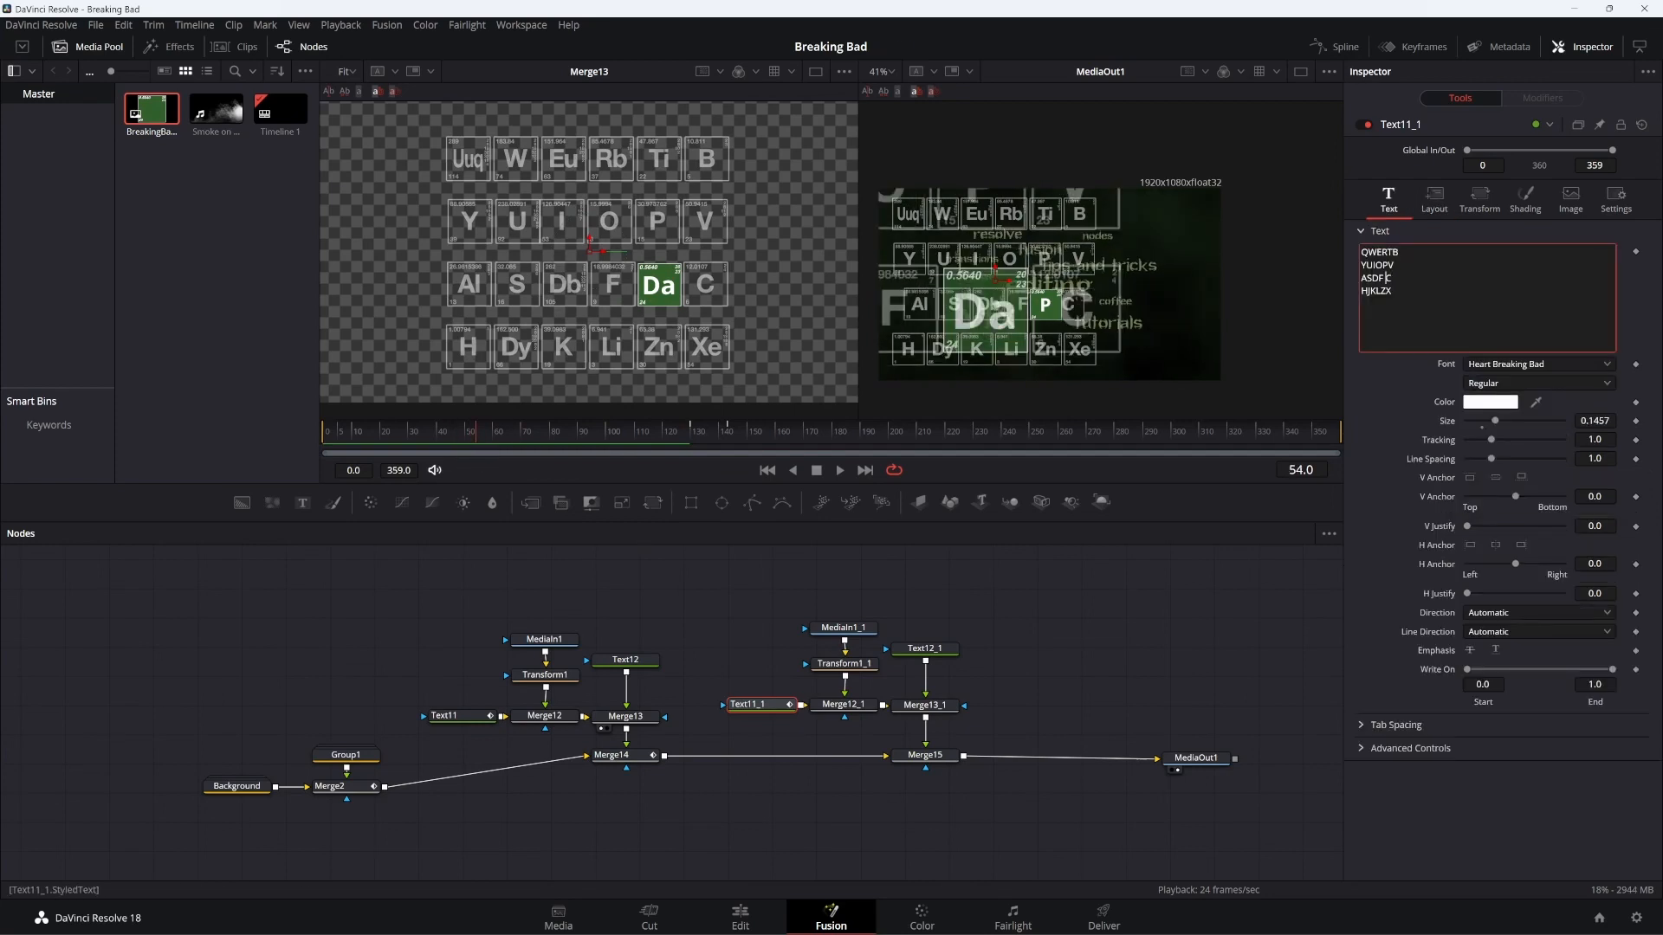
left_click_drag(996, 279, 1099, 325)
left_click_drag(1491, 461, 1483, 460)
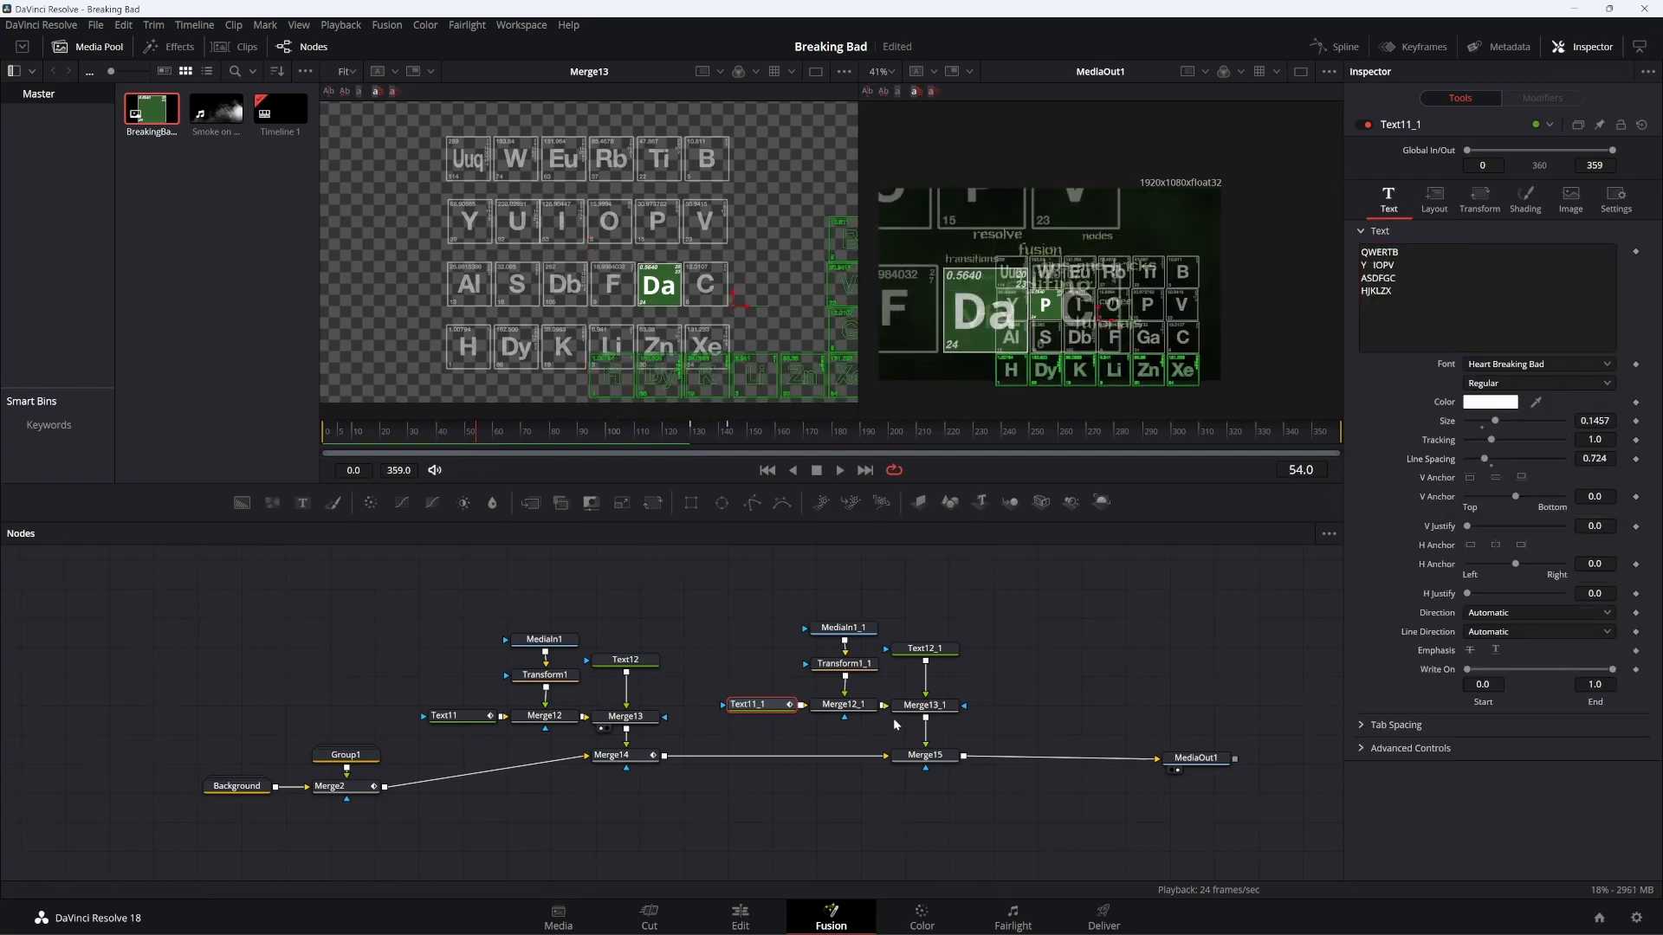
Remove the first grid merge's Center keyframe at frame 140, set its Center to about X 0.215, Y 0.705 at frame 96, and realign the second merge
left_click_drag(684, 438, 594, 438)
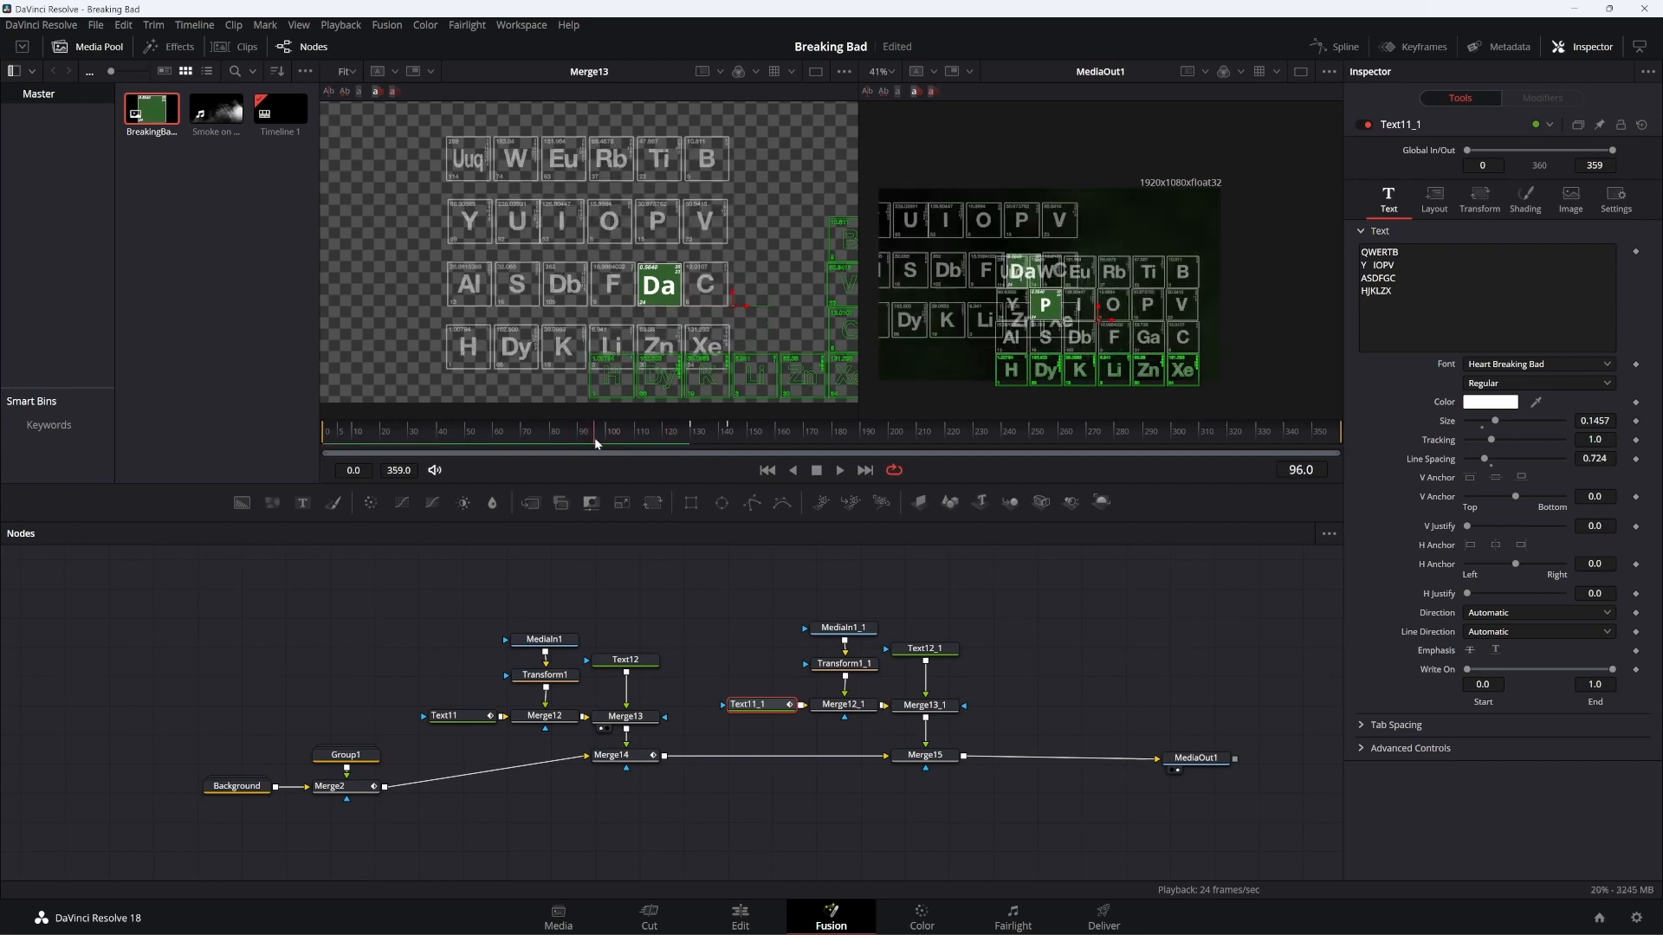
left_click(617, 756)
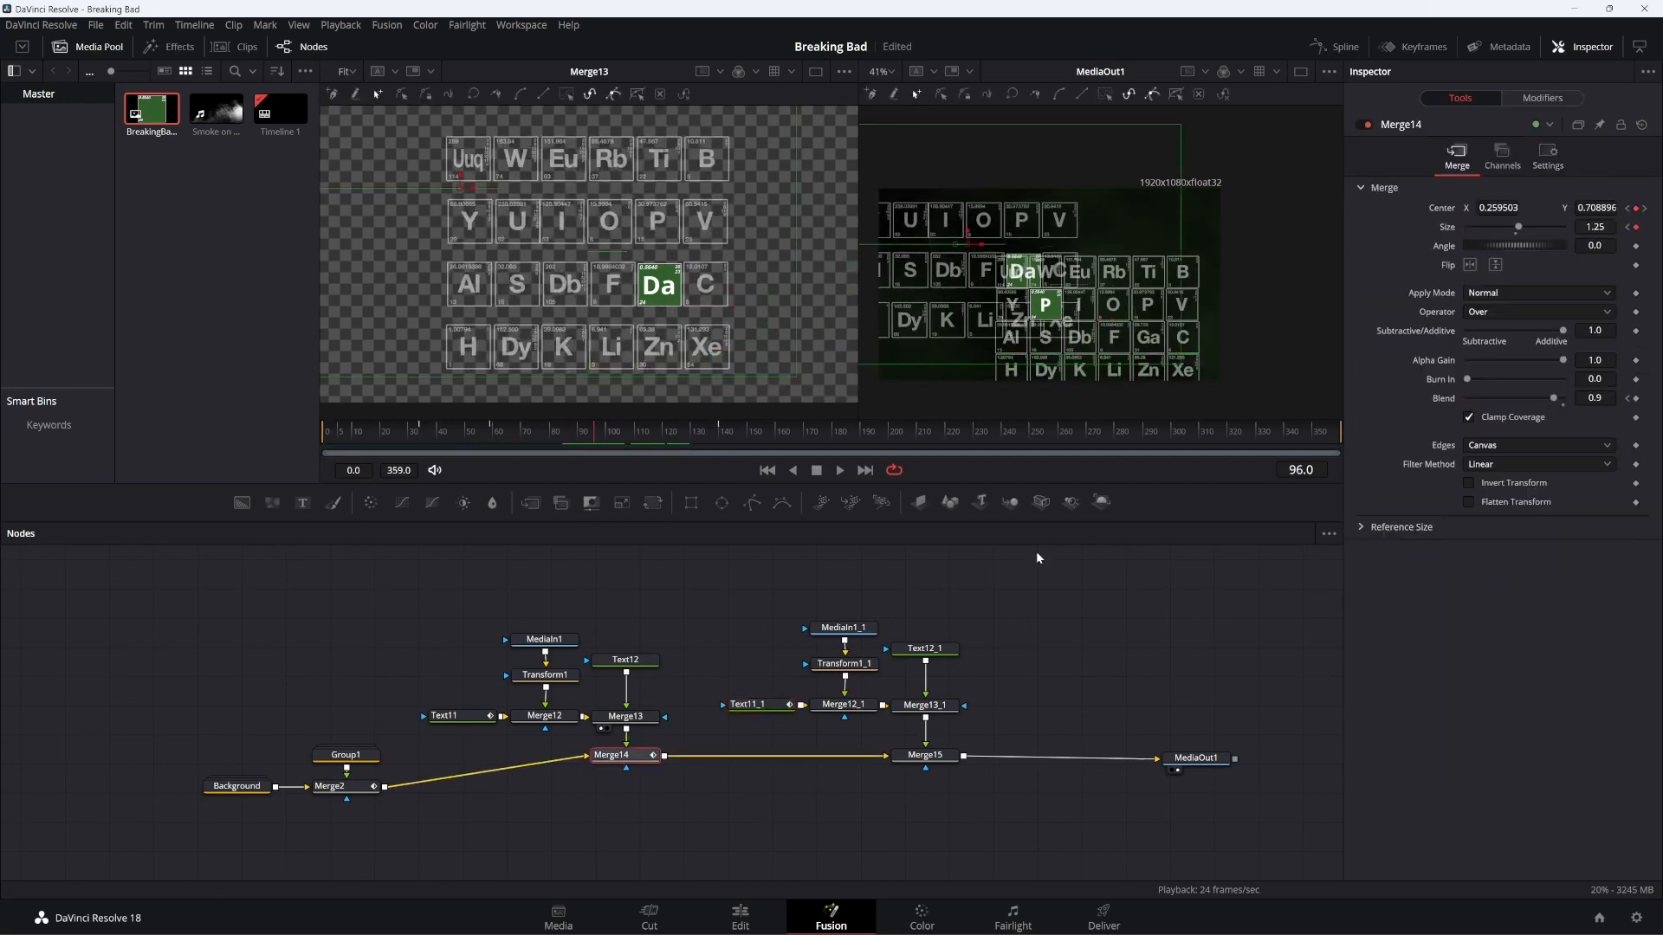
left_click(1646, 209)
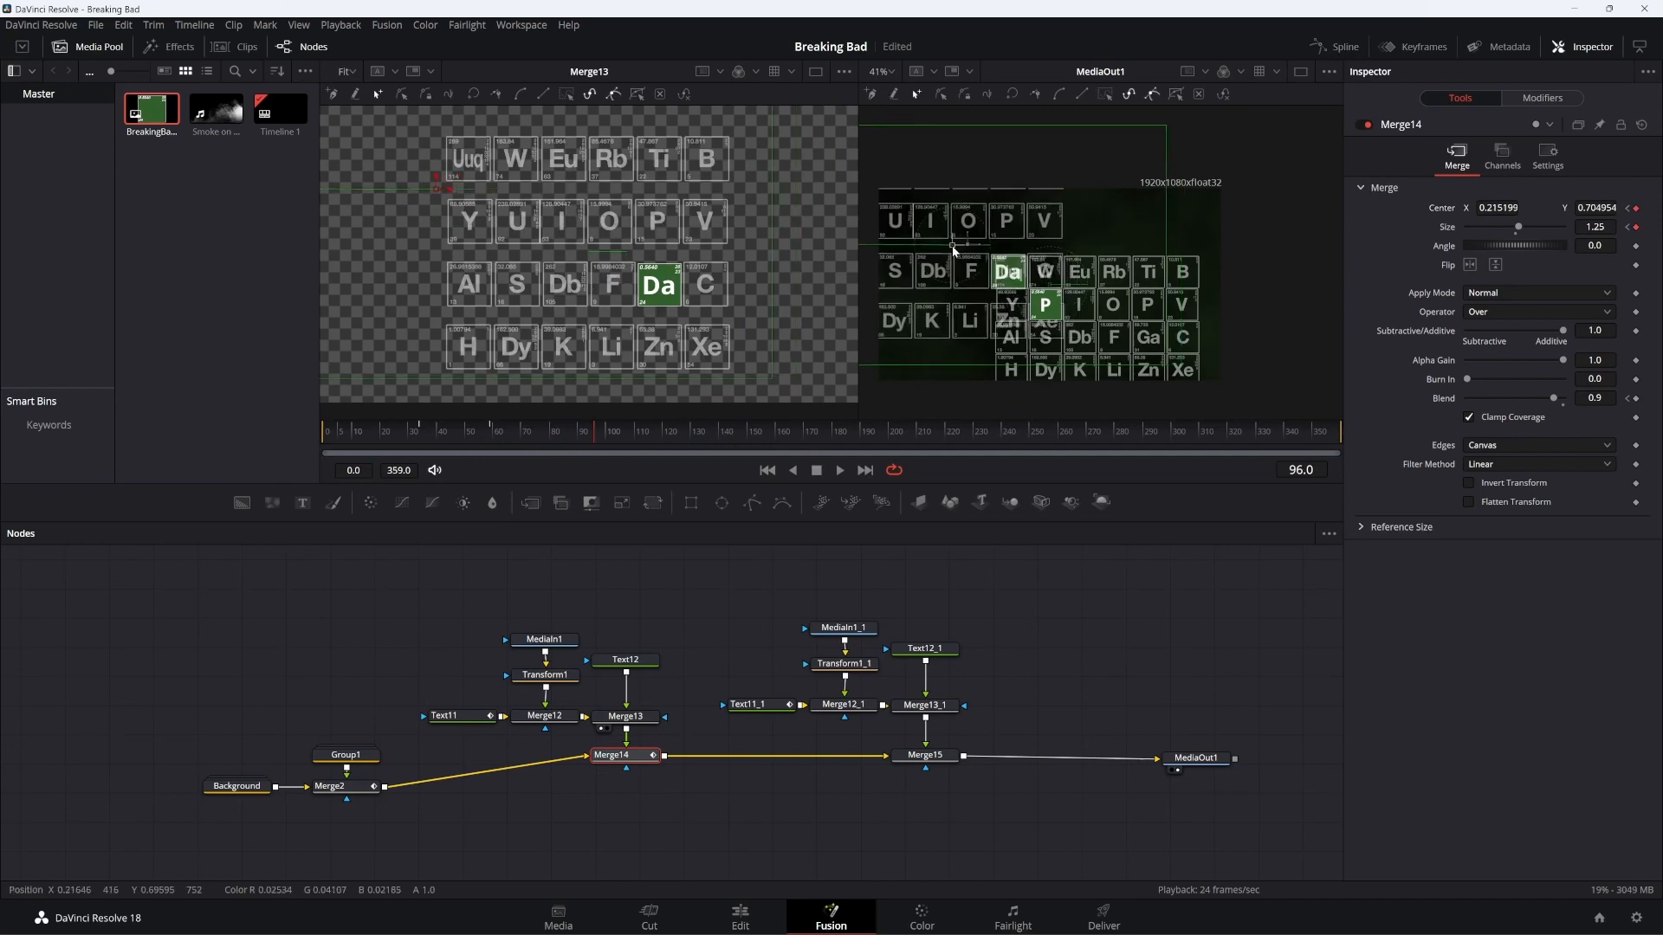
left_click(809, 424)
left_click(925, 755)
Keyframe the copied letter grid text's Center and Center Z around frame 105, and set its Center Z to 0.4 at frame 150
left_click(764, 703)
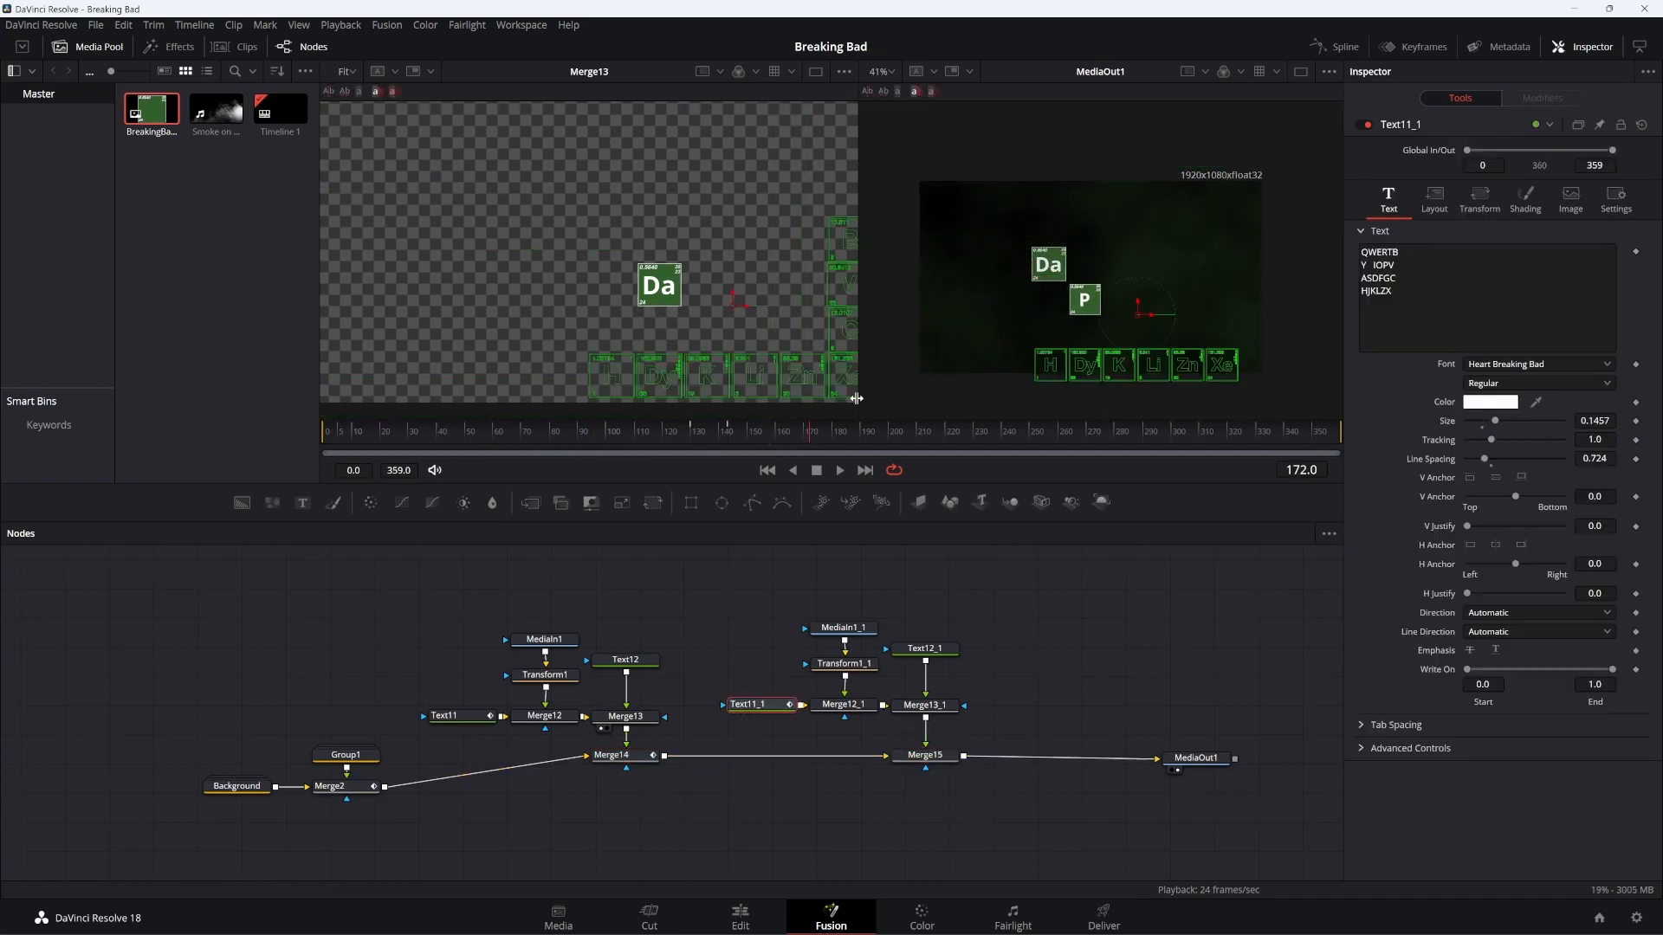
left_click_drag(552, 431, 748, 447)
left_click(1434, 199)
left_click(1635, 270)
left_click_drag(1514, 289, 1525, 294)
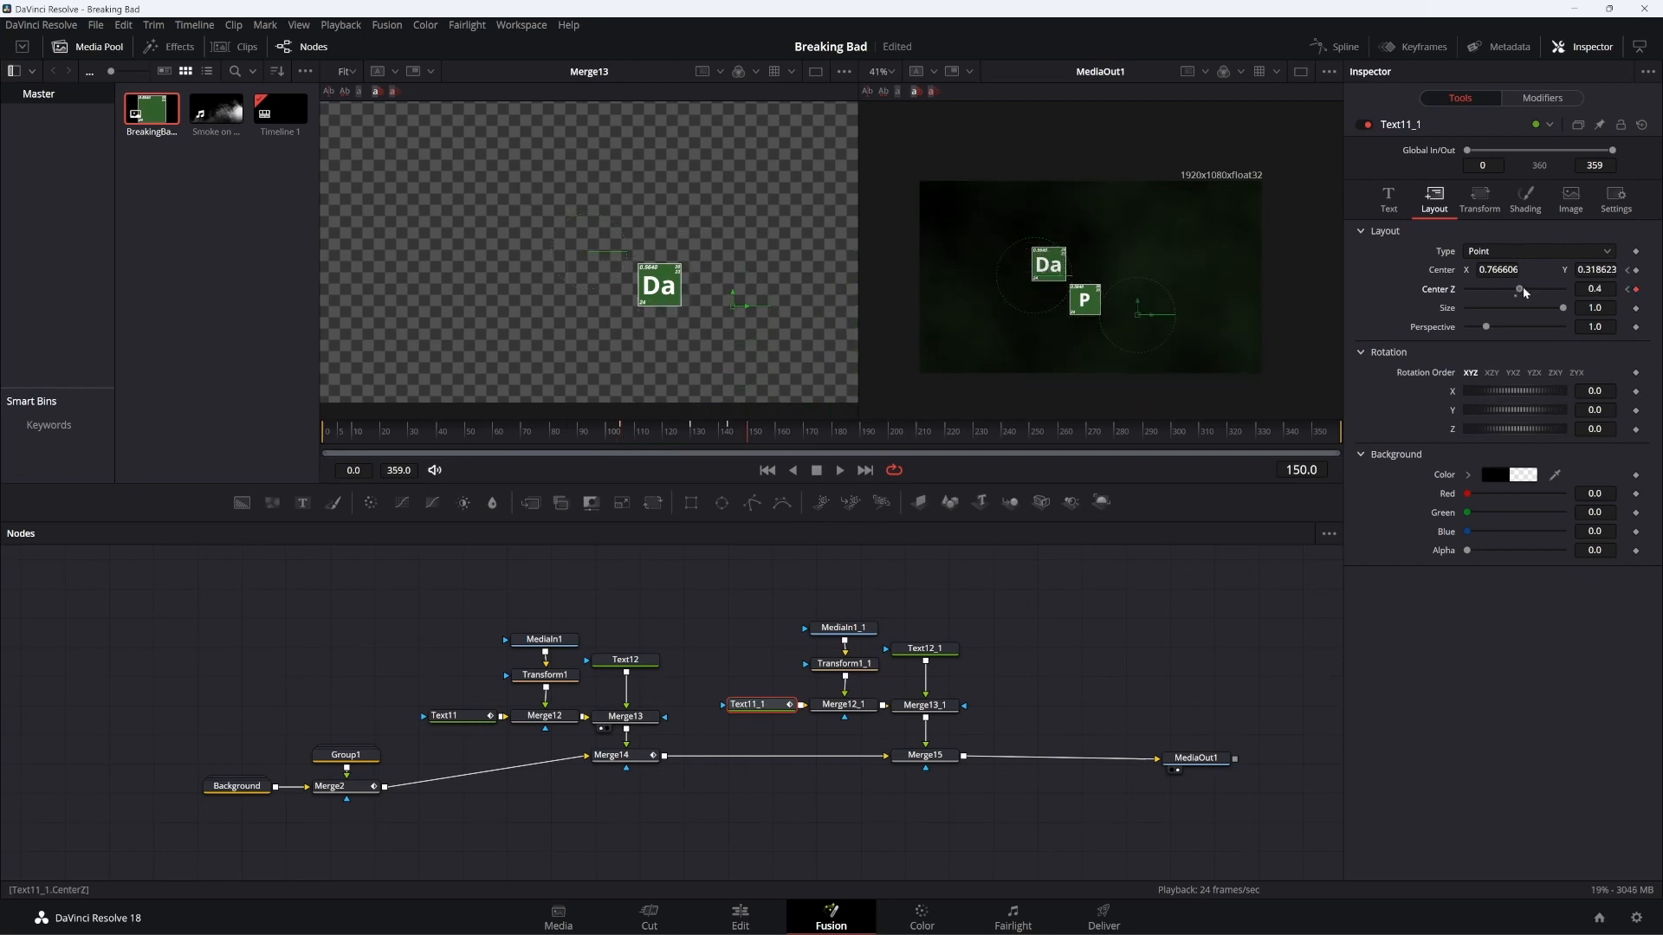
Keyframe the second grid merge's Size
left_click_drag(746, 443, 475, 435)
left_click(925, 756)
left_click(1635, 227)
Keyframe the second grid merge's Blend at 0.0 around frame 54 and 1.0 around frame 75, and play back the fade-in
left_click(612, 756)
left_click(1547, 159)
left_click(438, 436)
left_click(940, 756)
left_click(1547, 159)
left_click_drag(1563, 208, 1467, 208)
left_click(1635, 208)
left_click_drag(475, 436, 535, 437)
left_click_drag(1467, 207, 1568, 208)
key("space")
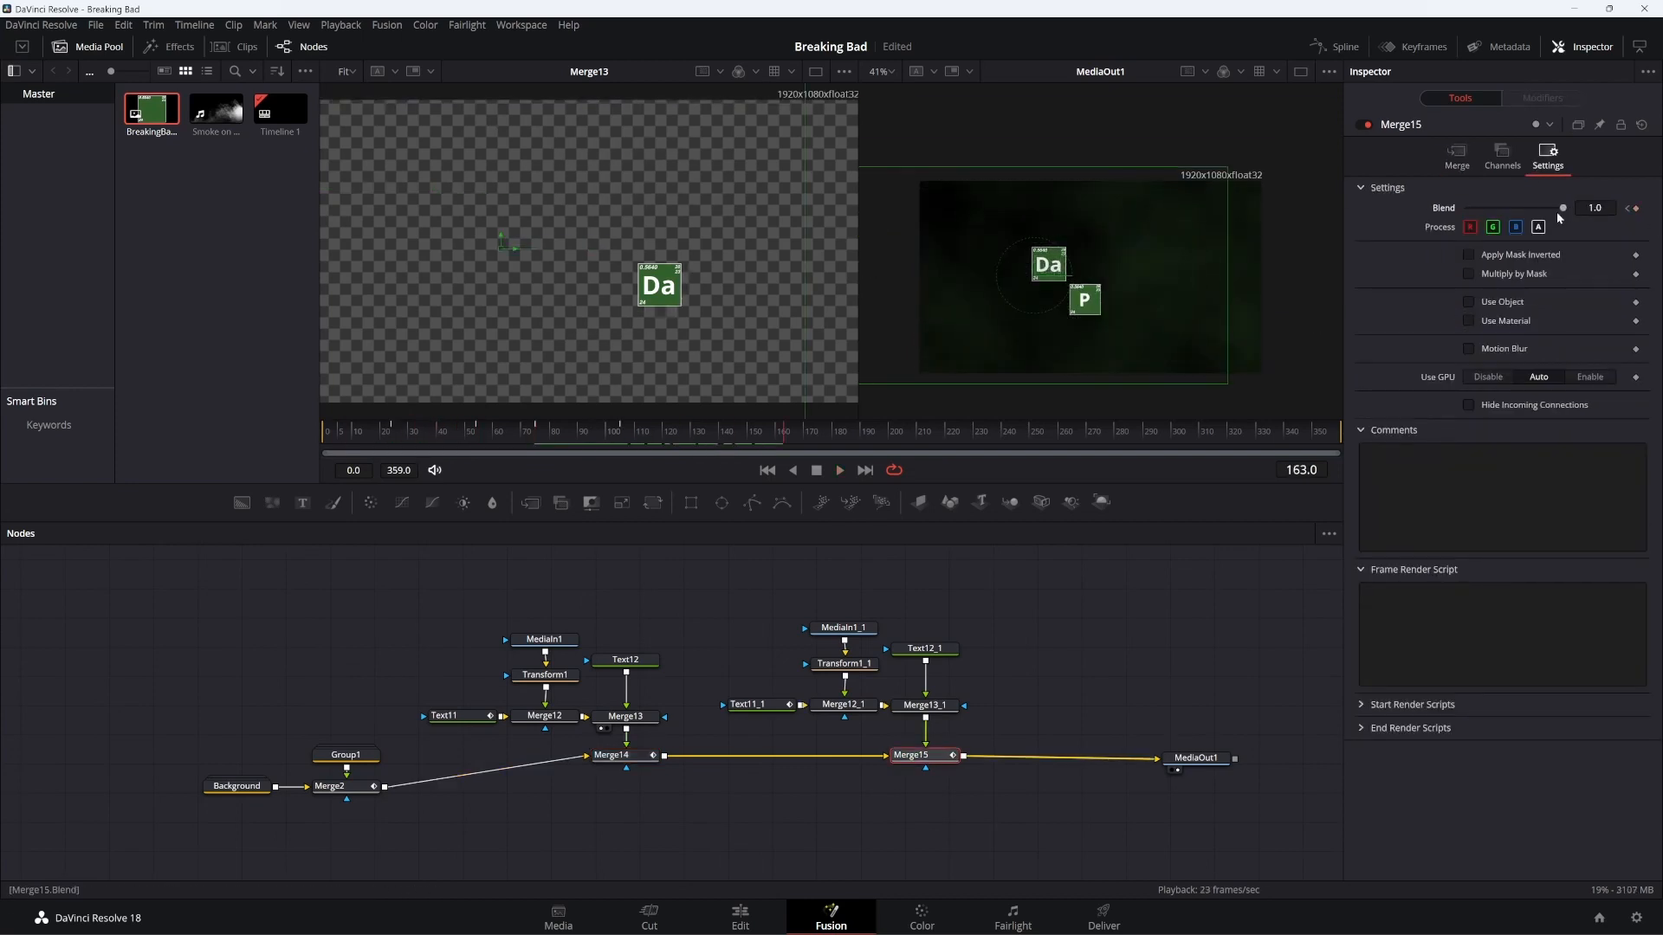
Scrub through the animation, play the title back on the Edit page, and return to the Fusion page
left_click_drag(606, 438, 752, 440)
left_click(740, 916)
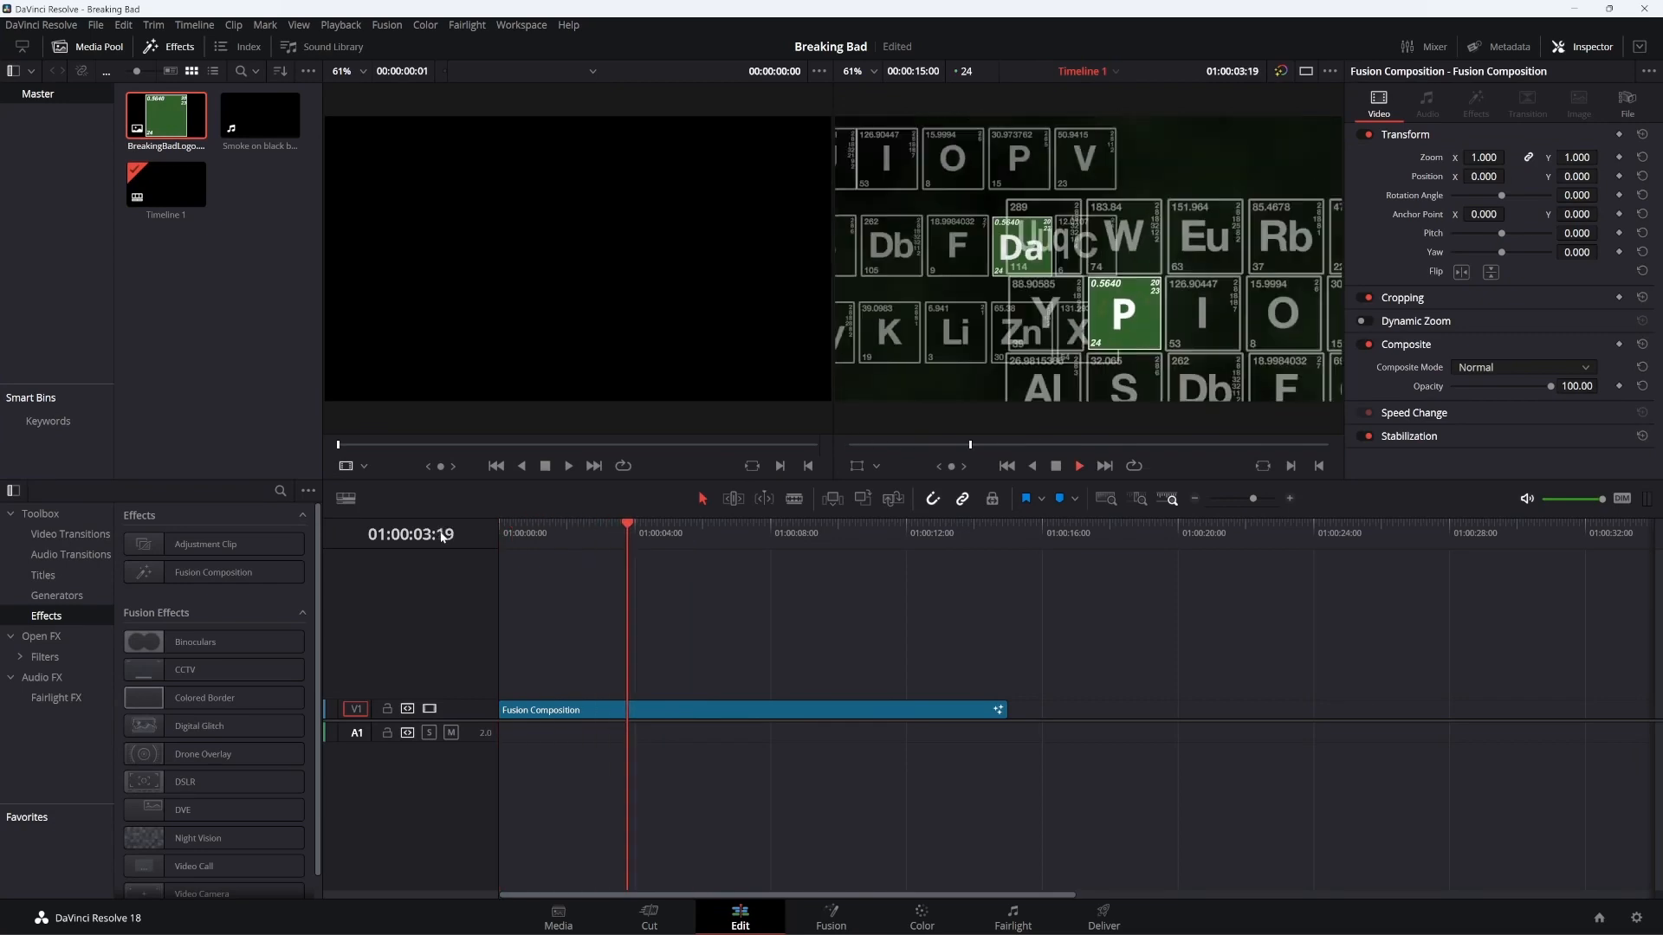
left_click(831, 917)
Try a larger Size keyframe on the second grid merge at frame 110 and scrub through the change
left_click_drag(552, 435, 635, 435)
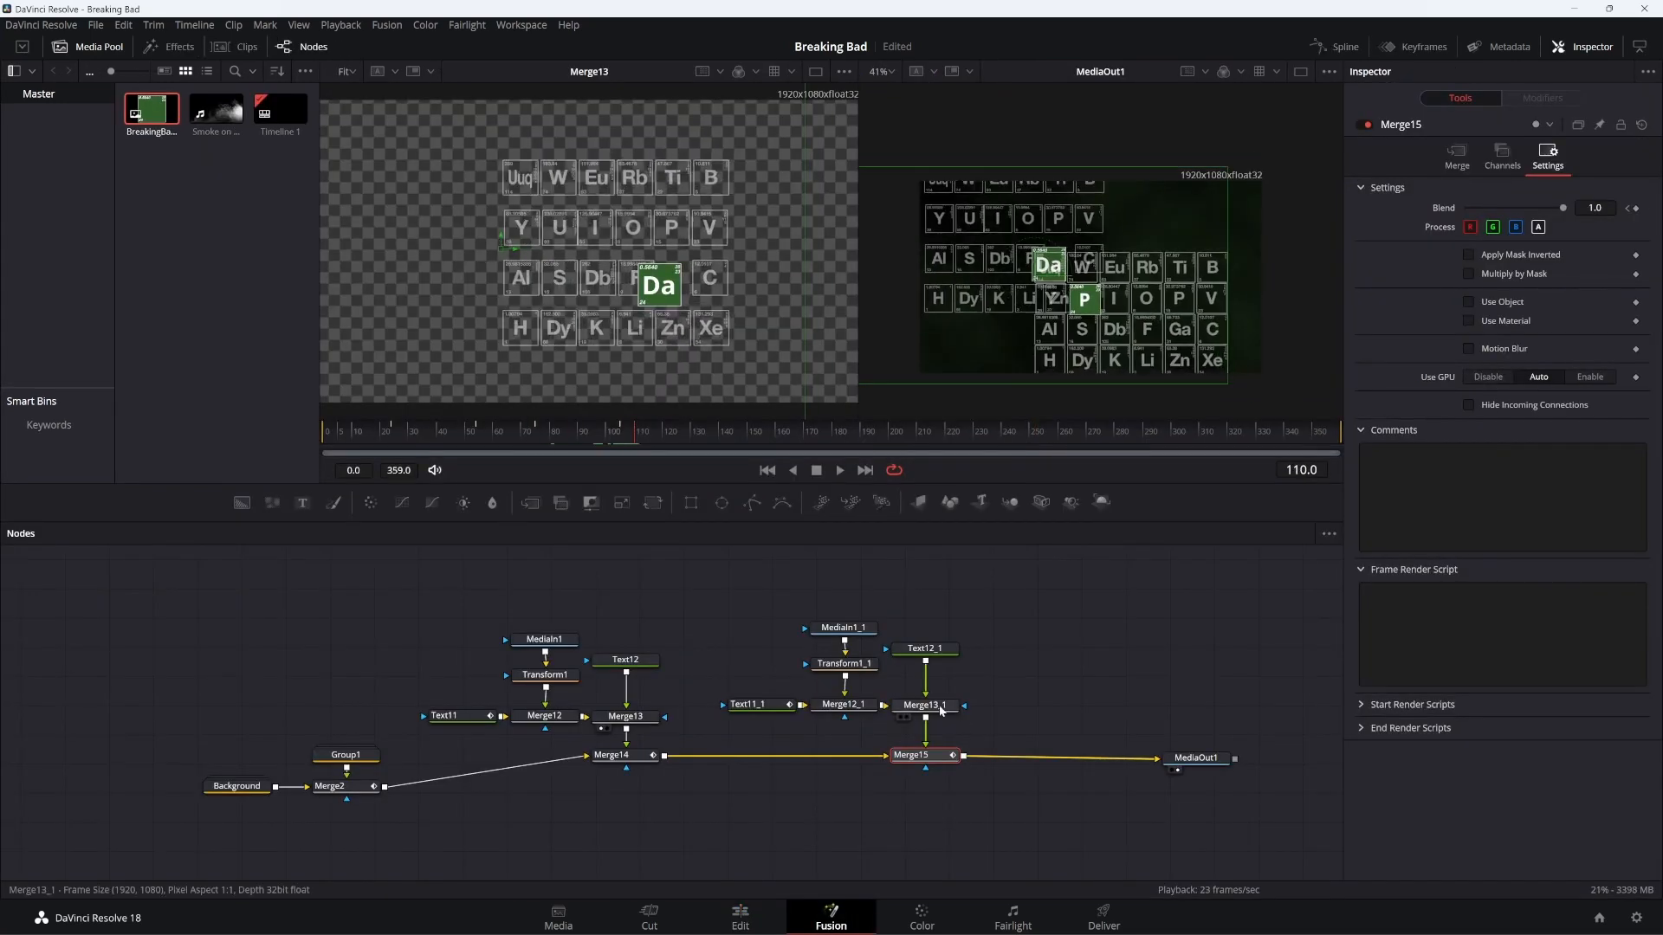
left_click(1456, 158)
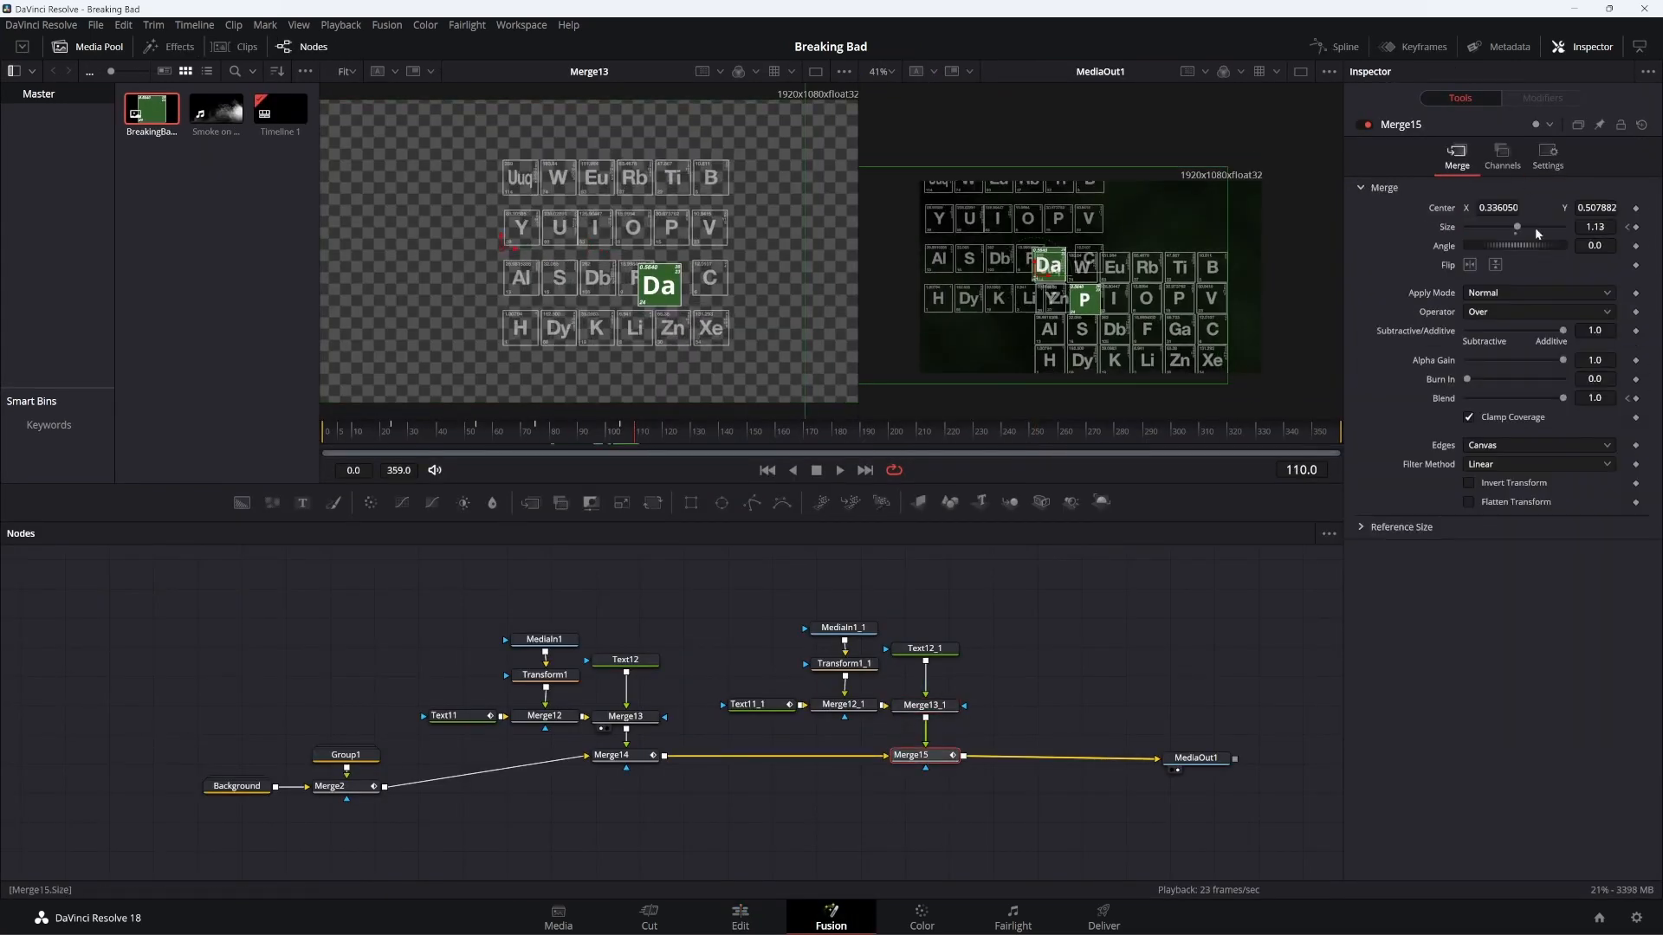
left_click(626, 428)
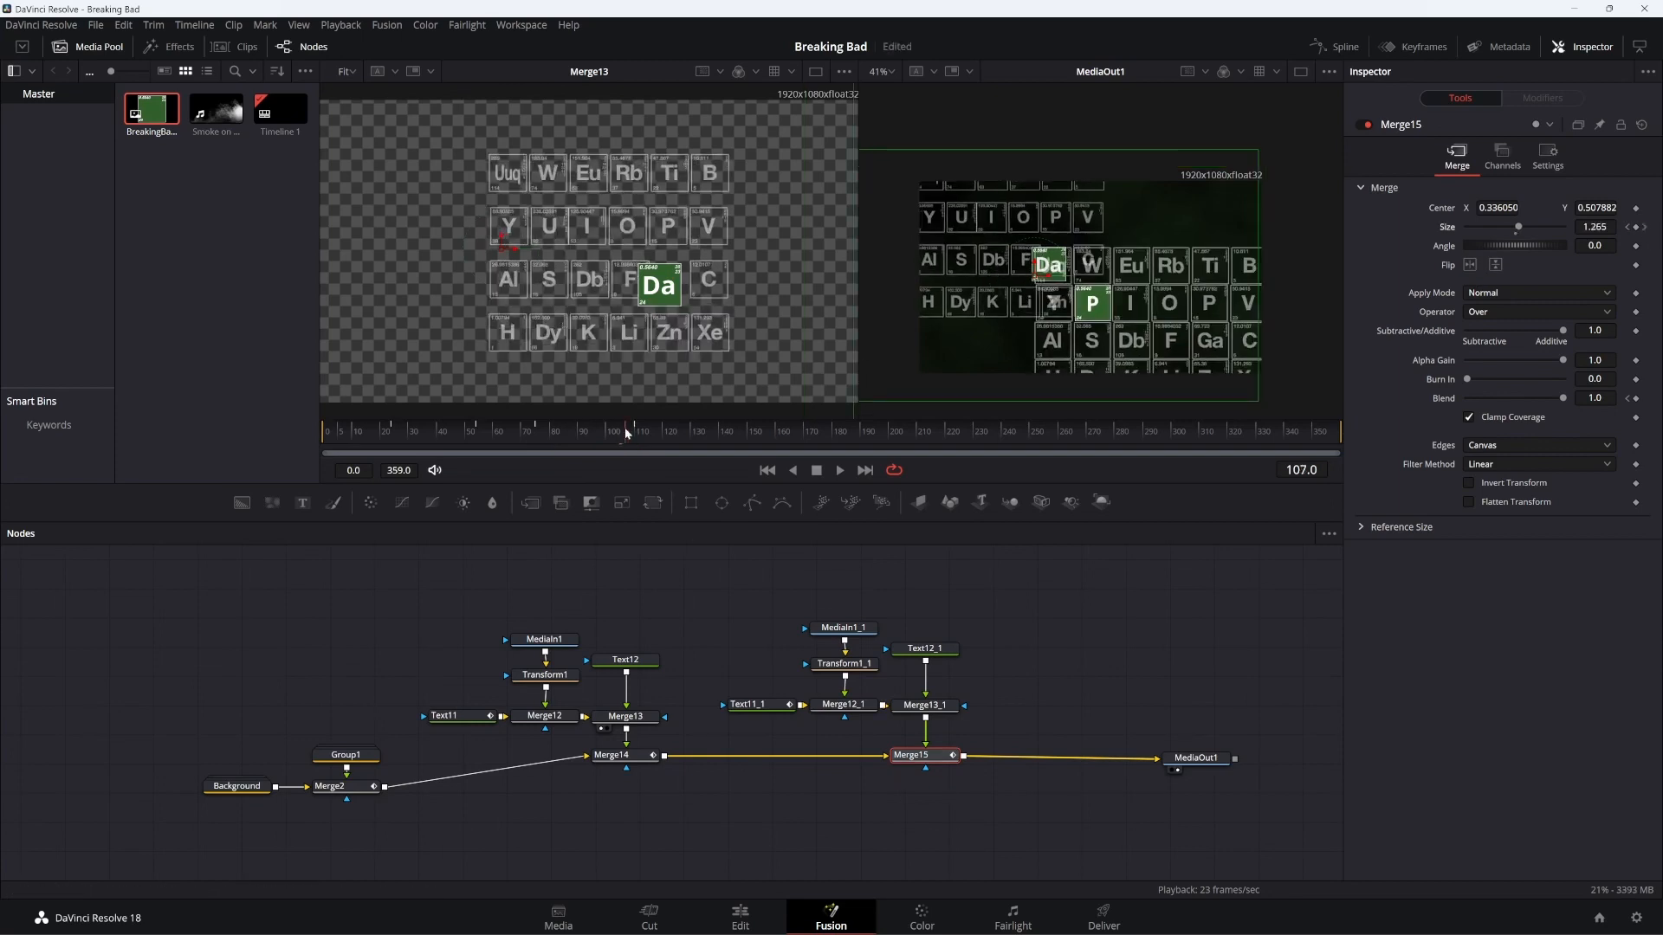
left_click_drag(625, 428, 711, 428)
Extend the copied letter grid text's fade-out by moving its Opacity 0.0 keyframe from frame 143 to about frame 170
left_click(1547, 158)
left_click(759, 705)
left_click(1526, 200)
left_click(1628, 354)
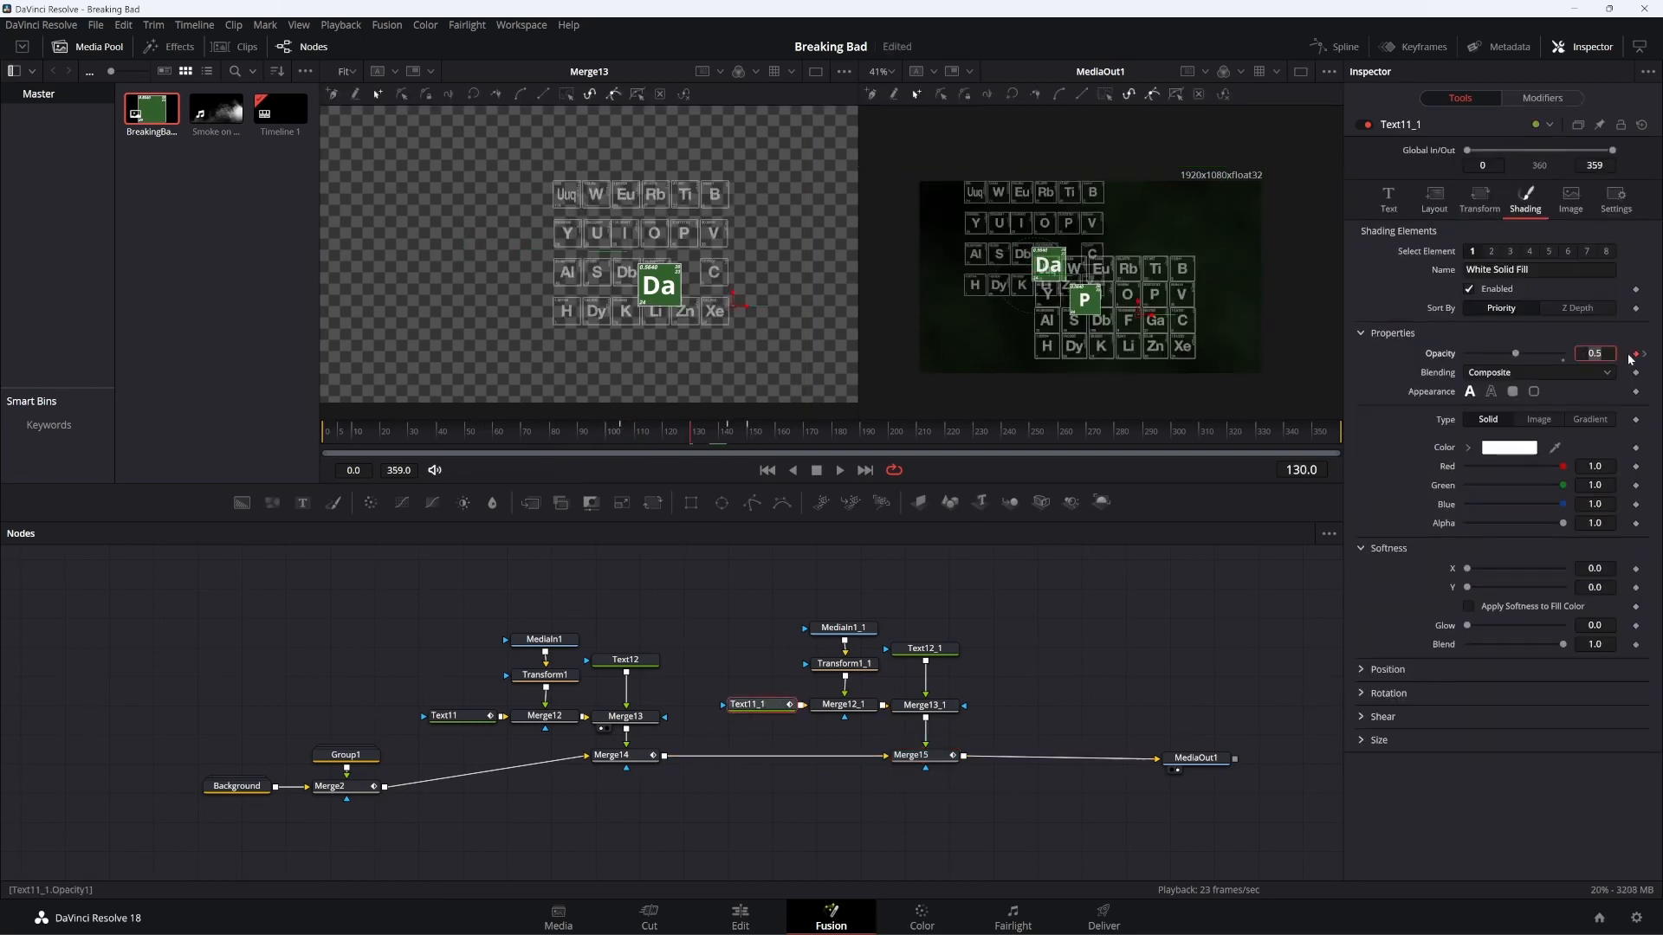
left_click(1644, 354)
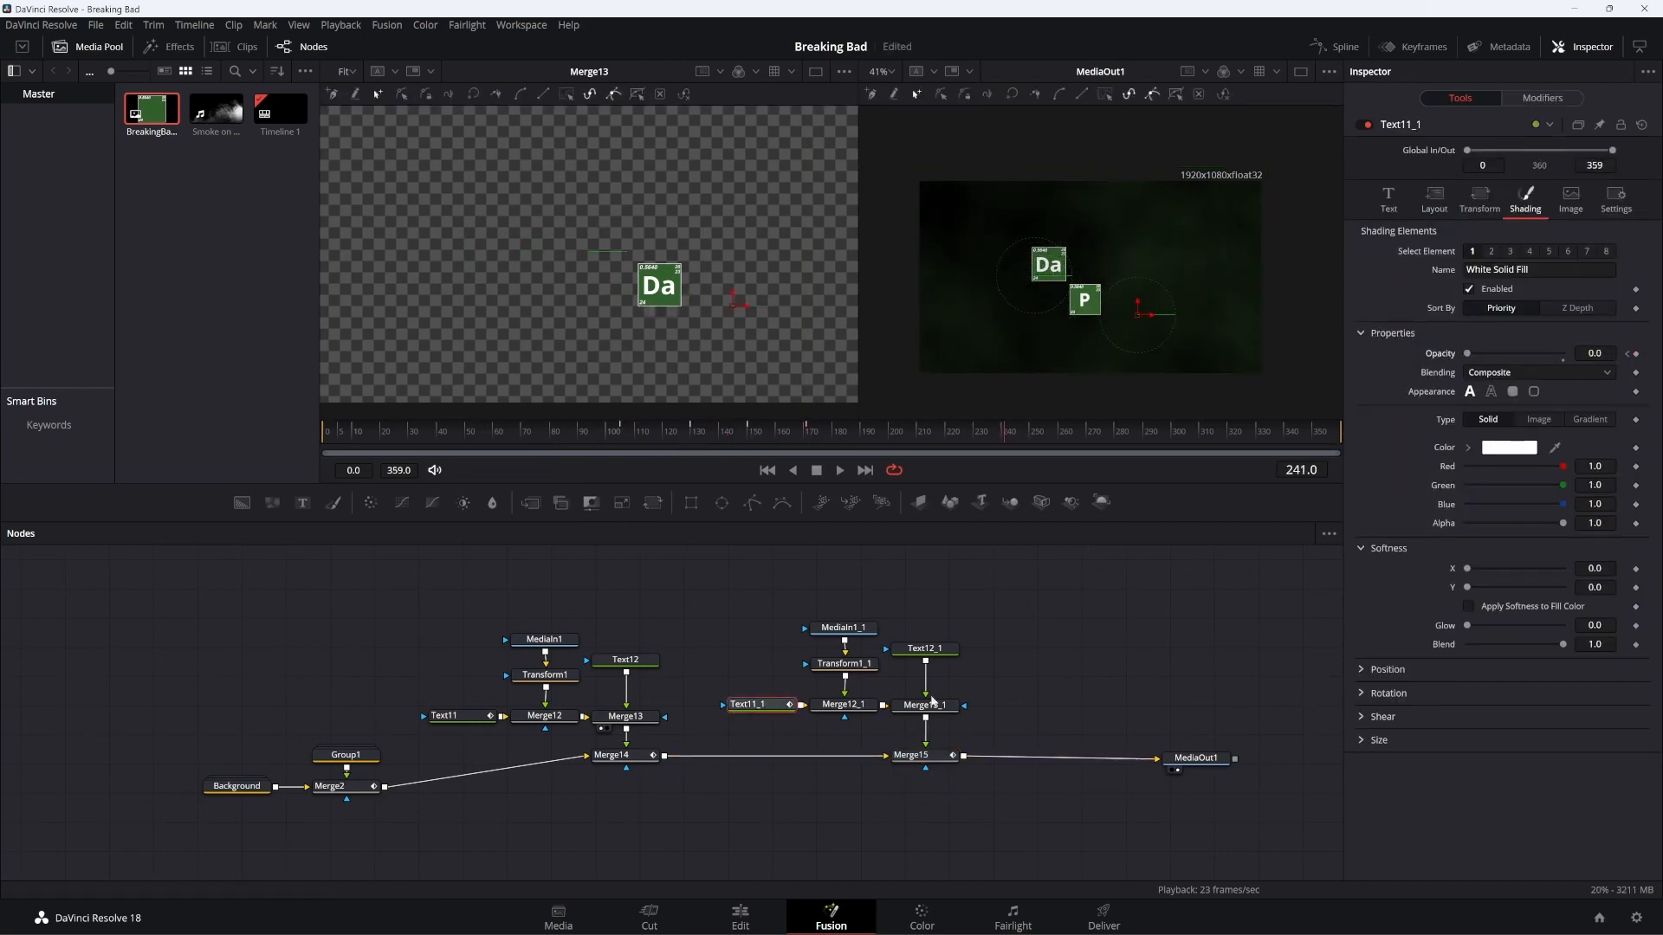
Set the P text's Size to 0.1024 and group all the tile and letter grid nodes
left_click(924, 650)
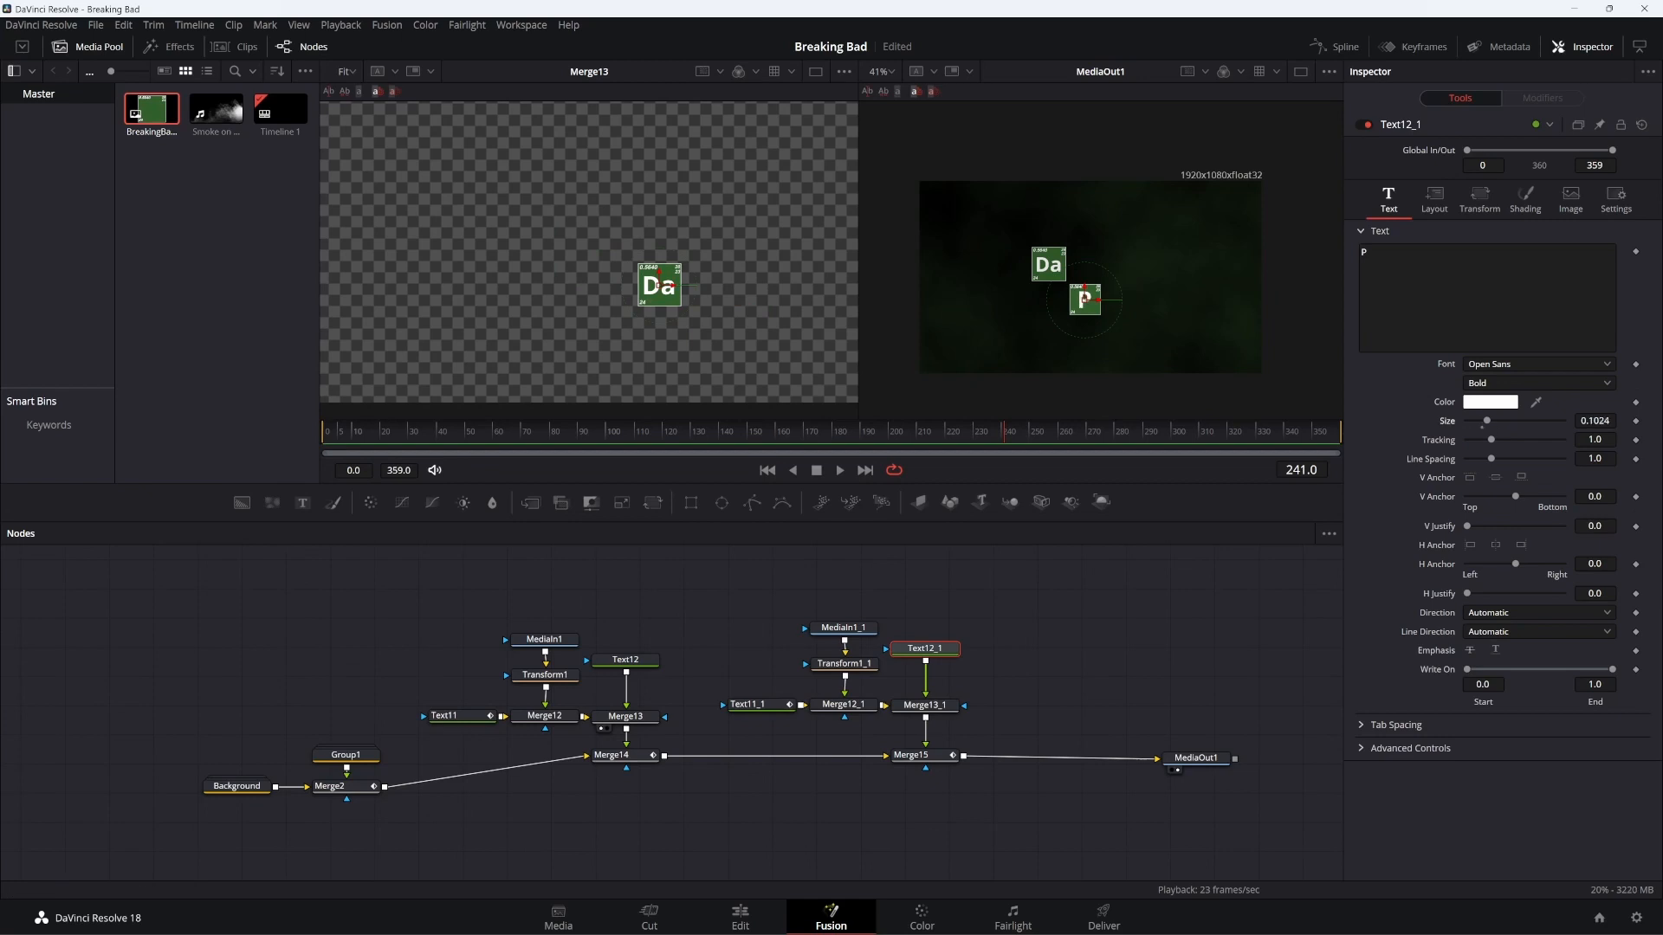
left_click_drag(1015, 806, 416, 576)
right_click(617, 663)
left_click(679, 466)
Move the new group and the output node closer to the background merge to tidy the node flow
left_click_drag(1202, 760, 1192, 781)
left_click(808, 817)
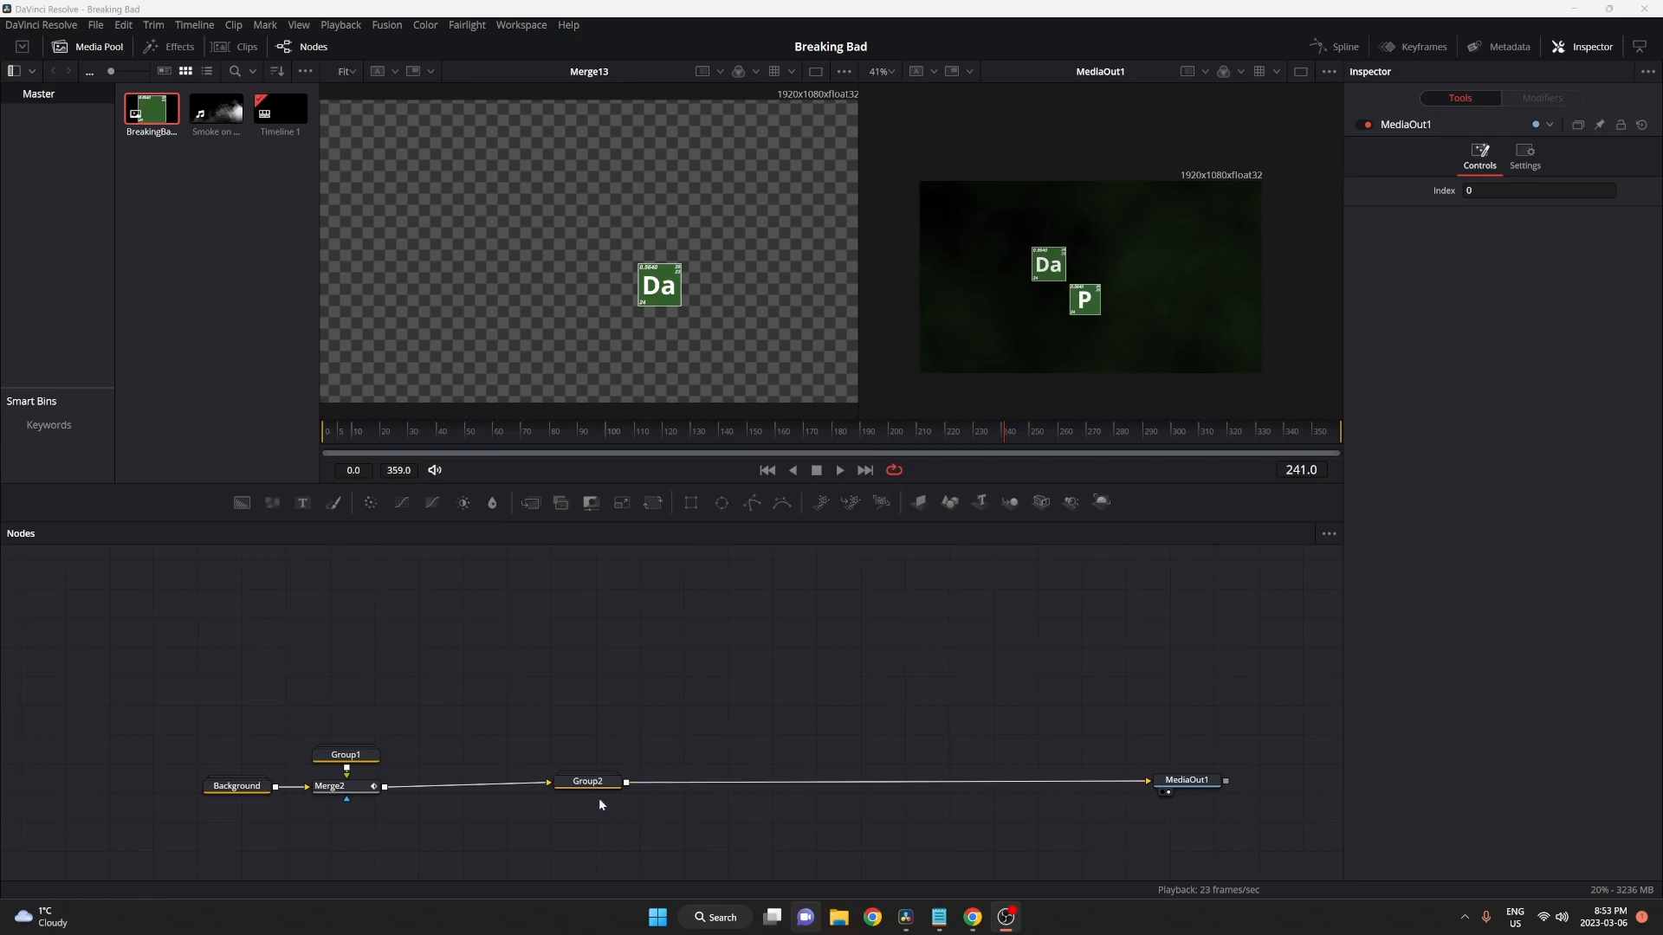
left_click_drag(602, 790, 520, 798)
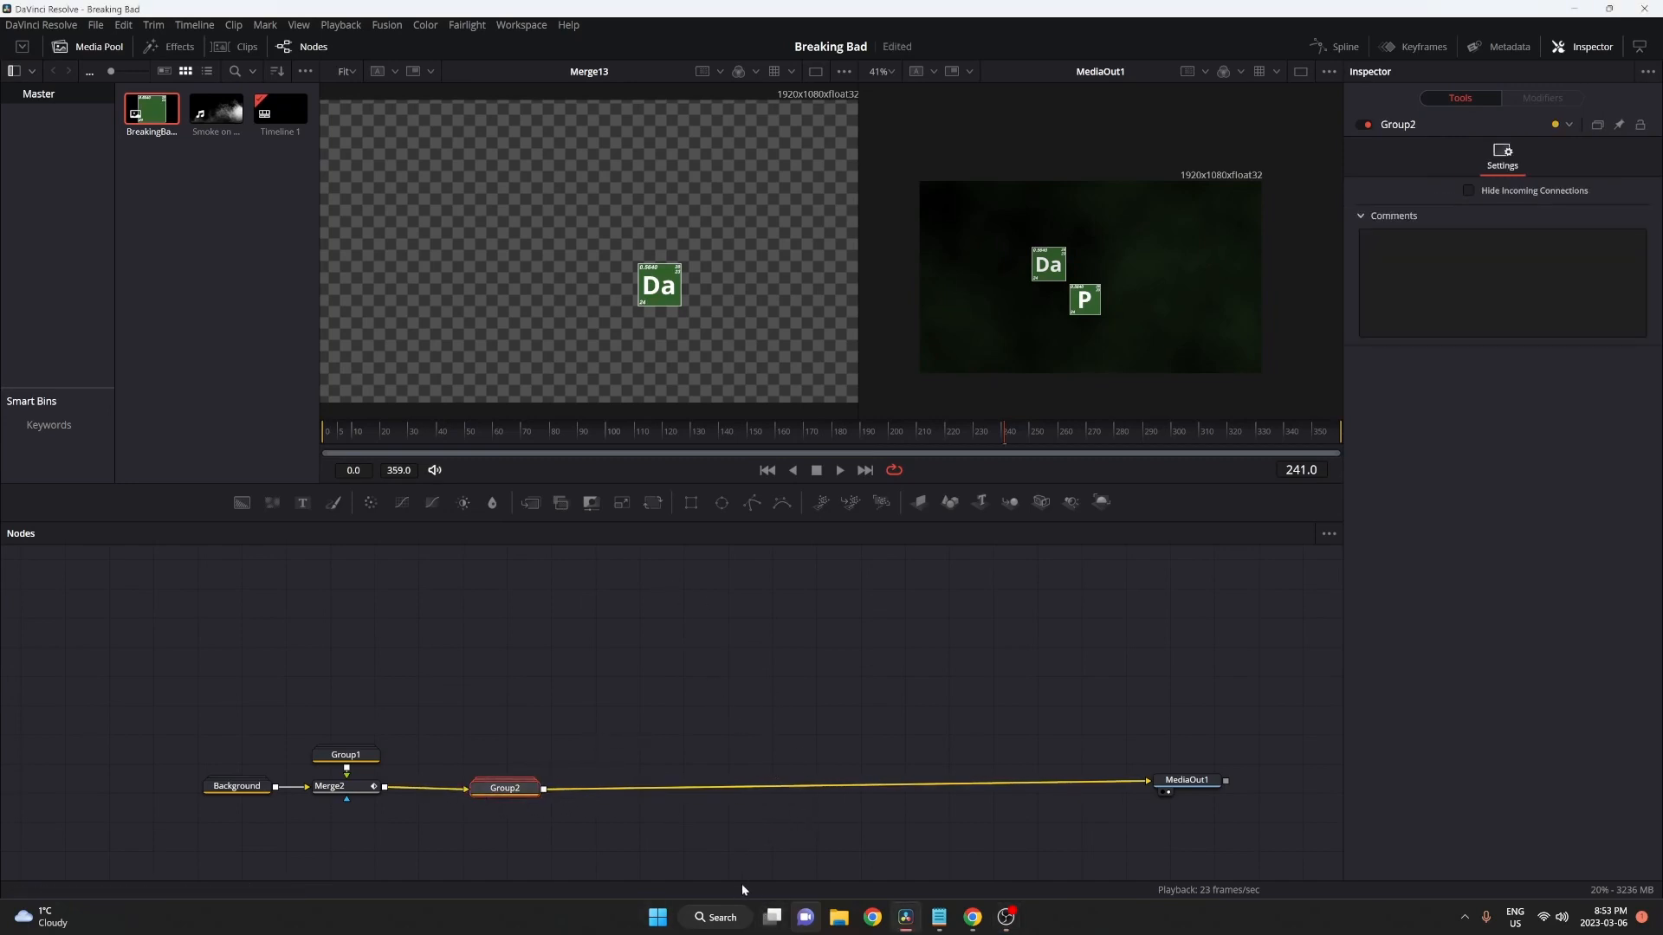
left_click_drag(1190, 783, 761, 792)
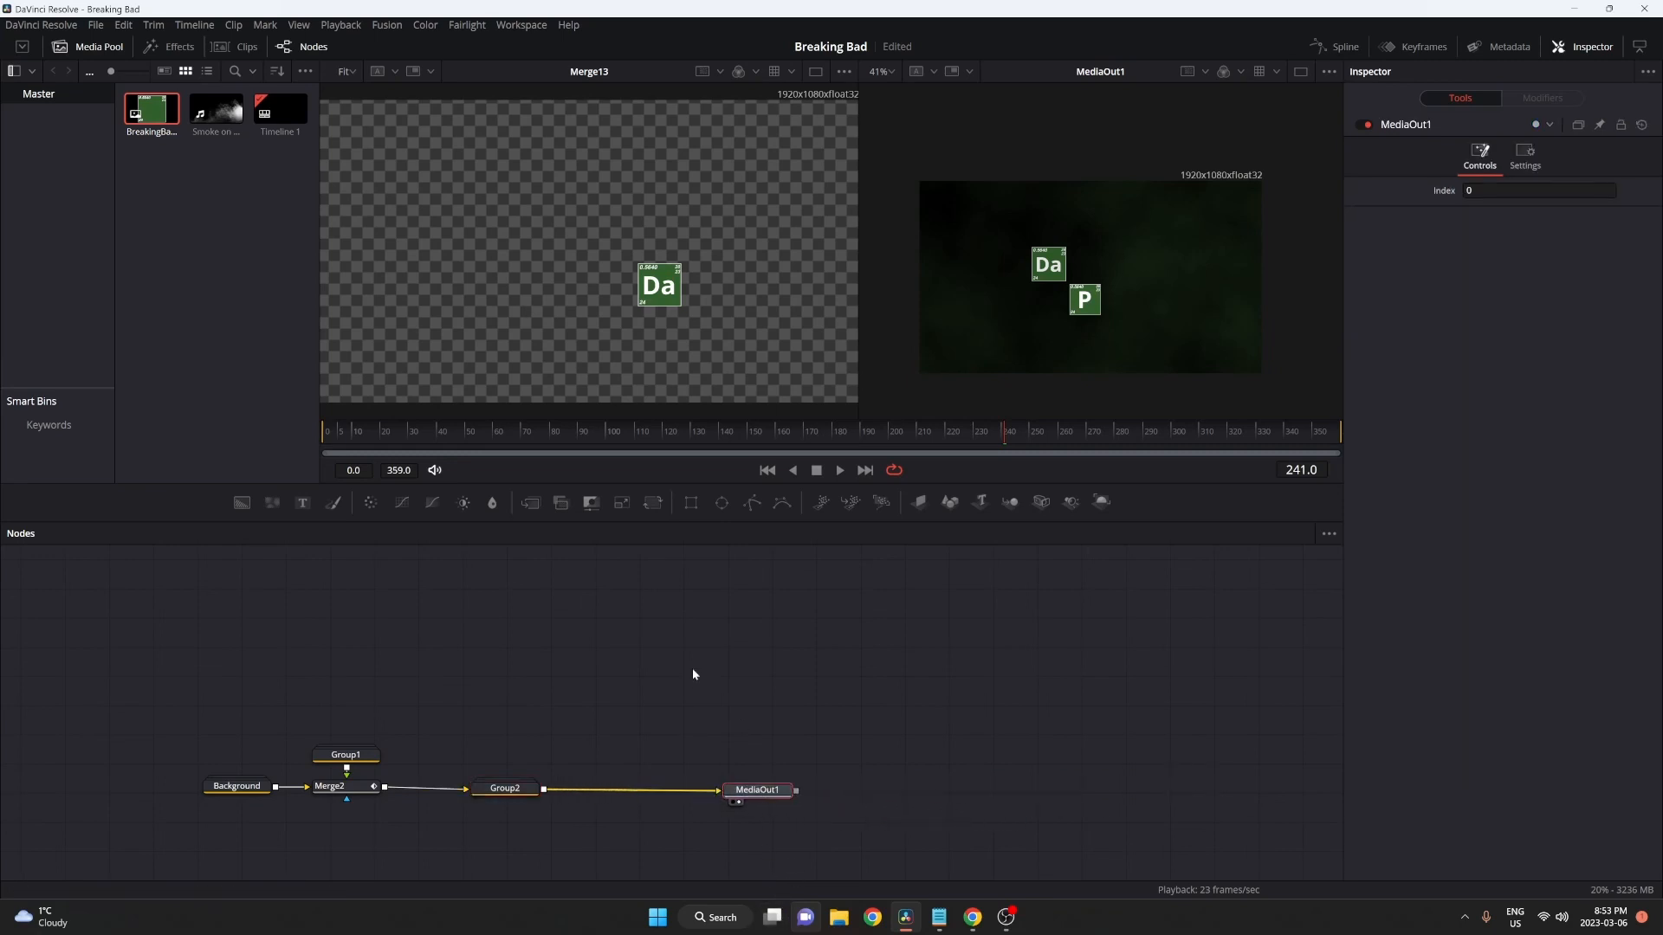
Switch to the Edit page and add a basic Text title on a new track above the Fusion composition, starting at 01:00:06:21
left_click(521, 26)
mouse_move(615, 45)
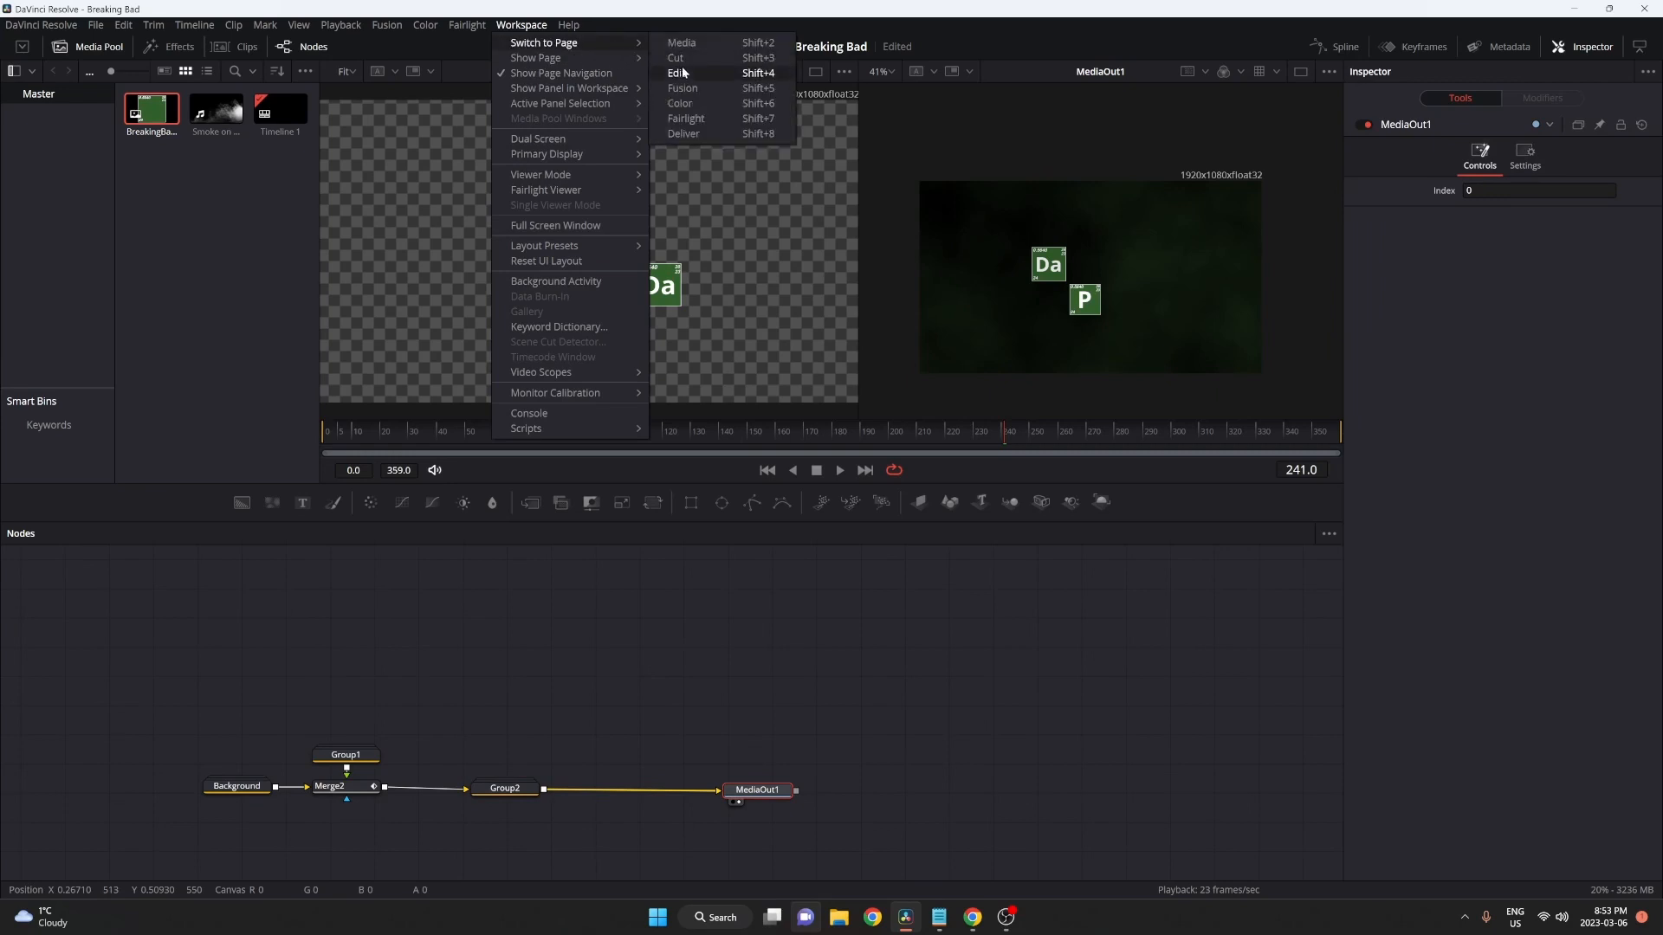
left_click(682, 66)
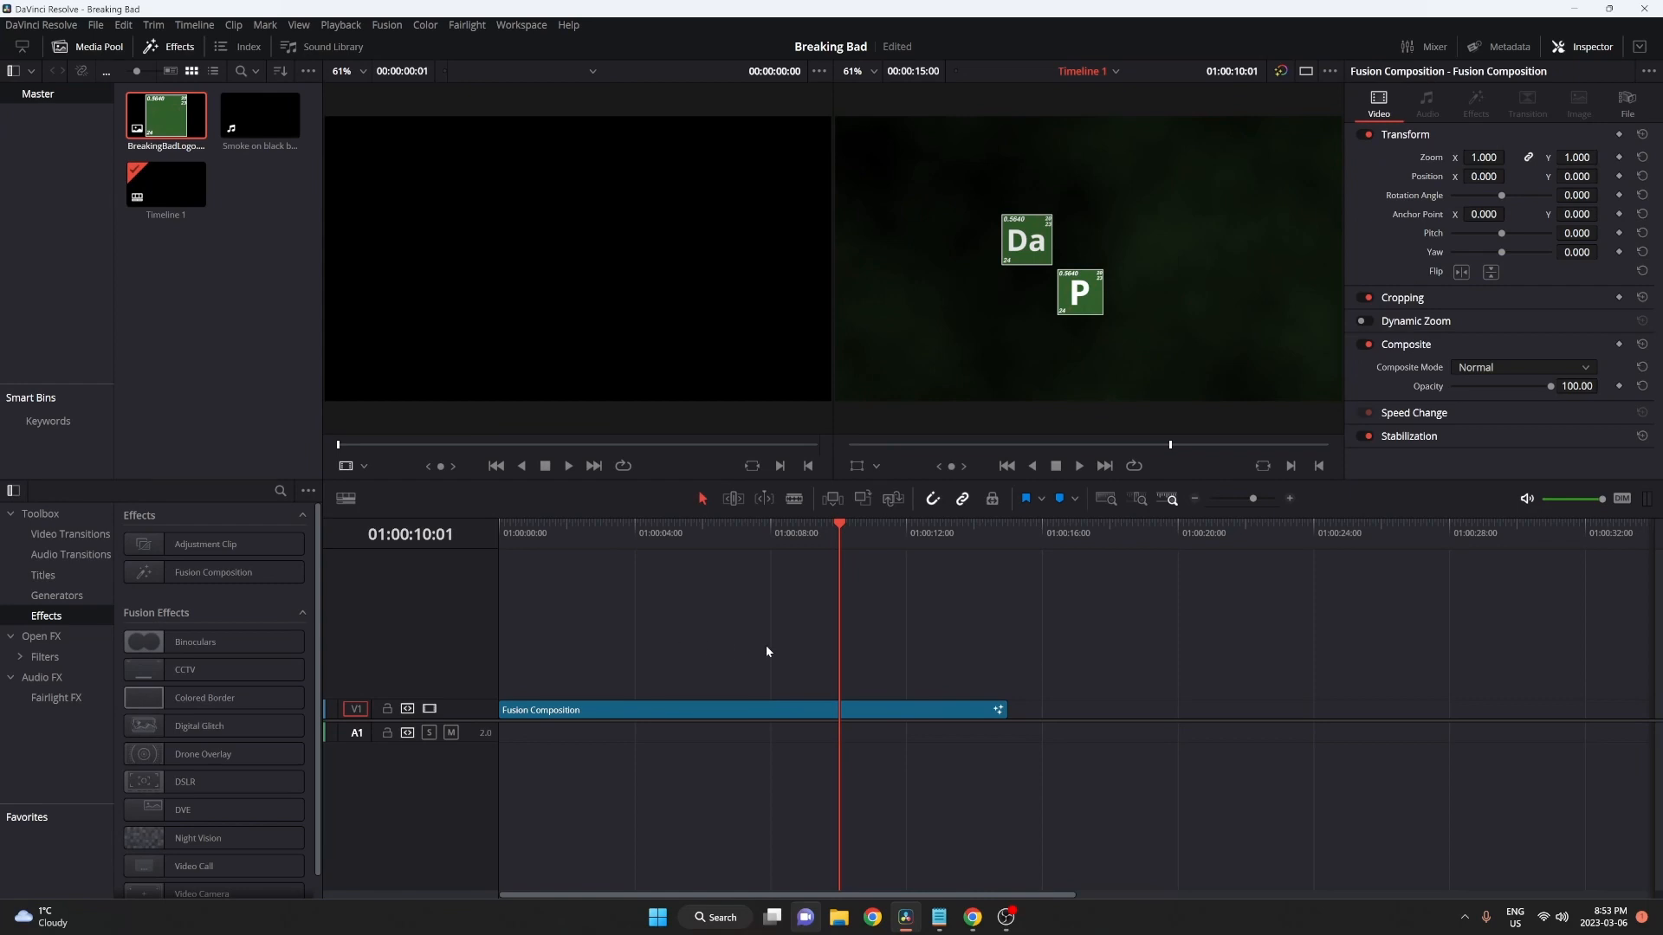
left_click_drag(802, 528, 733, 530)
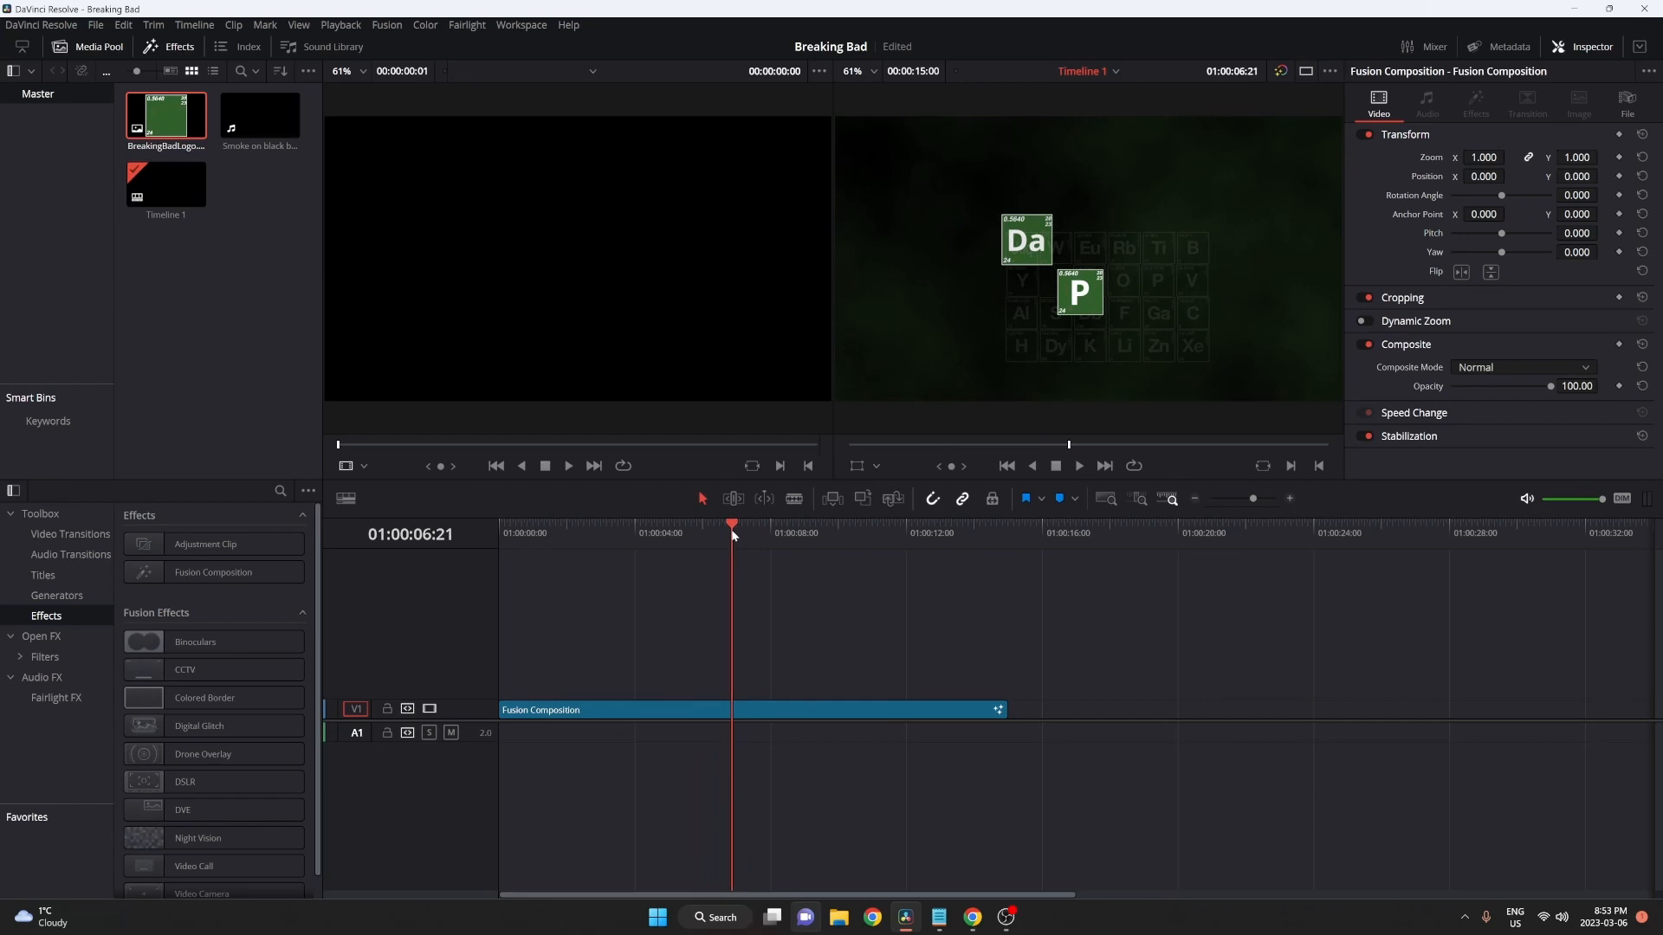
left_click(45, 577)
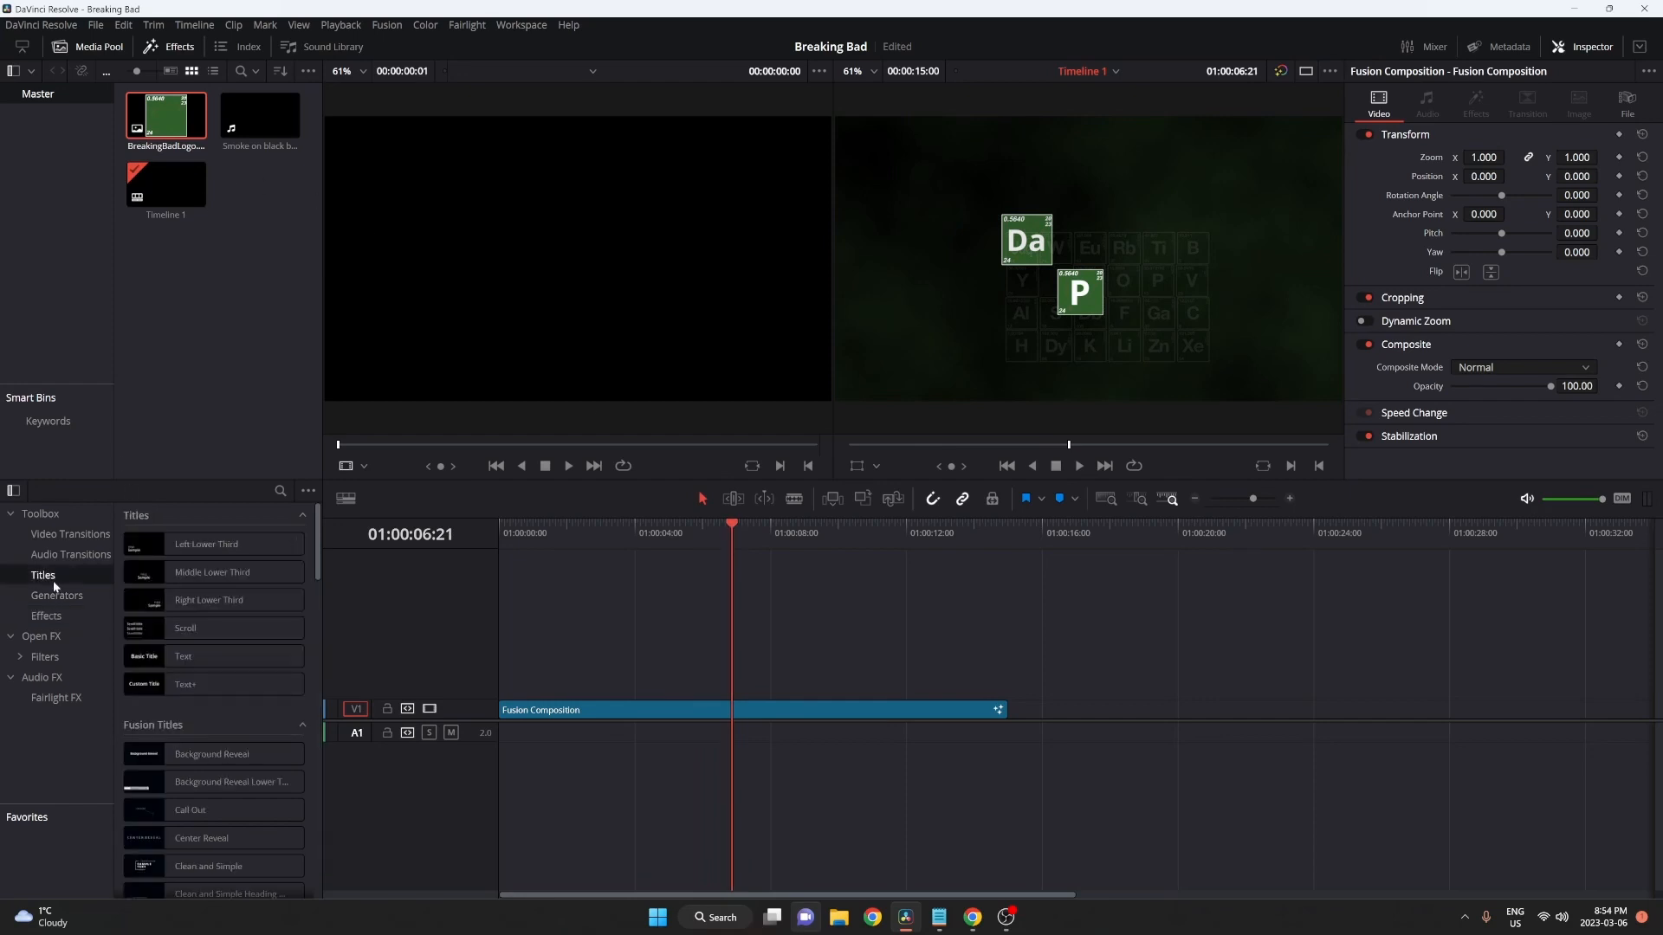
left_click_drag(206, 660, 743, 694)
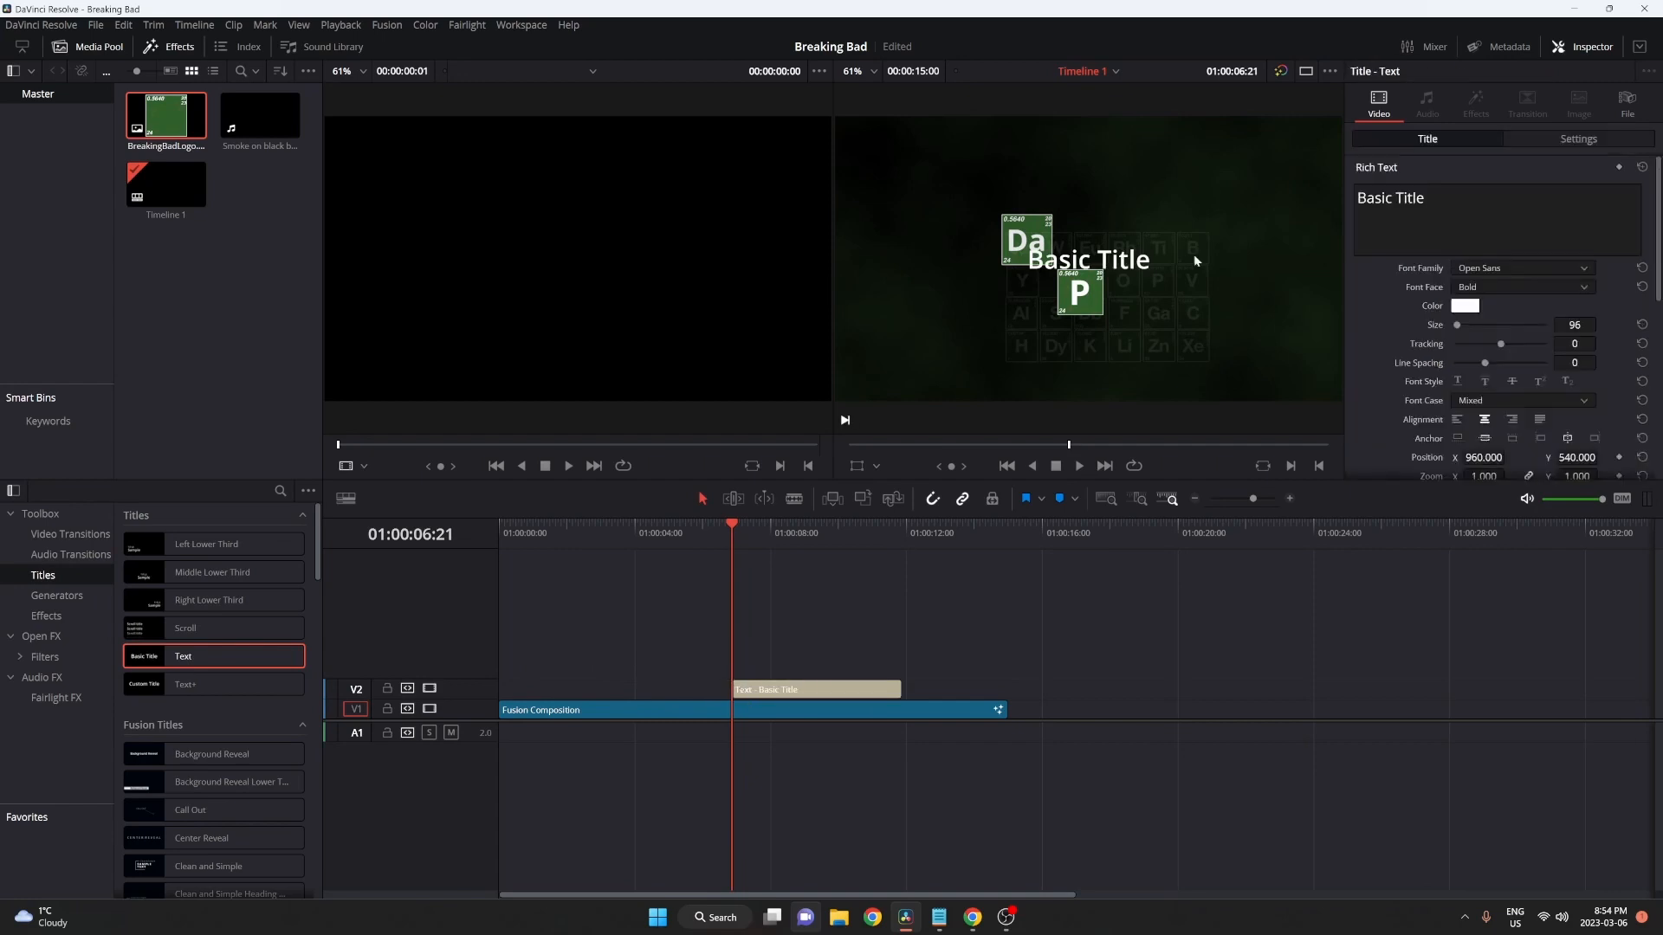
Replace the new title's placeholder text with lowercase "vinci"
left_click(1463, 209)
key("ctrl+a")
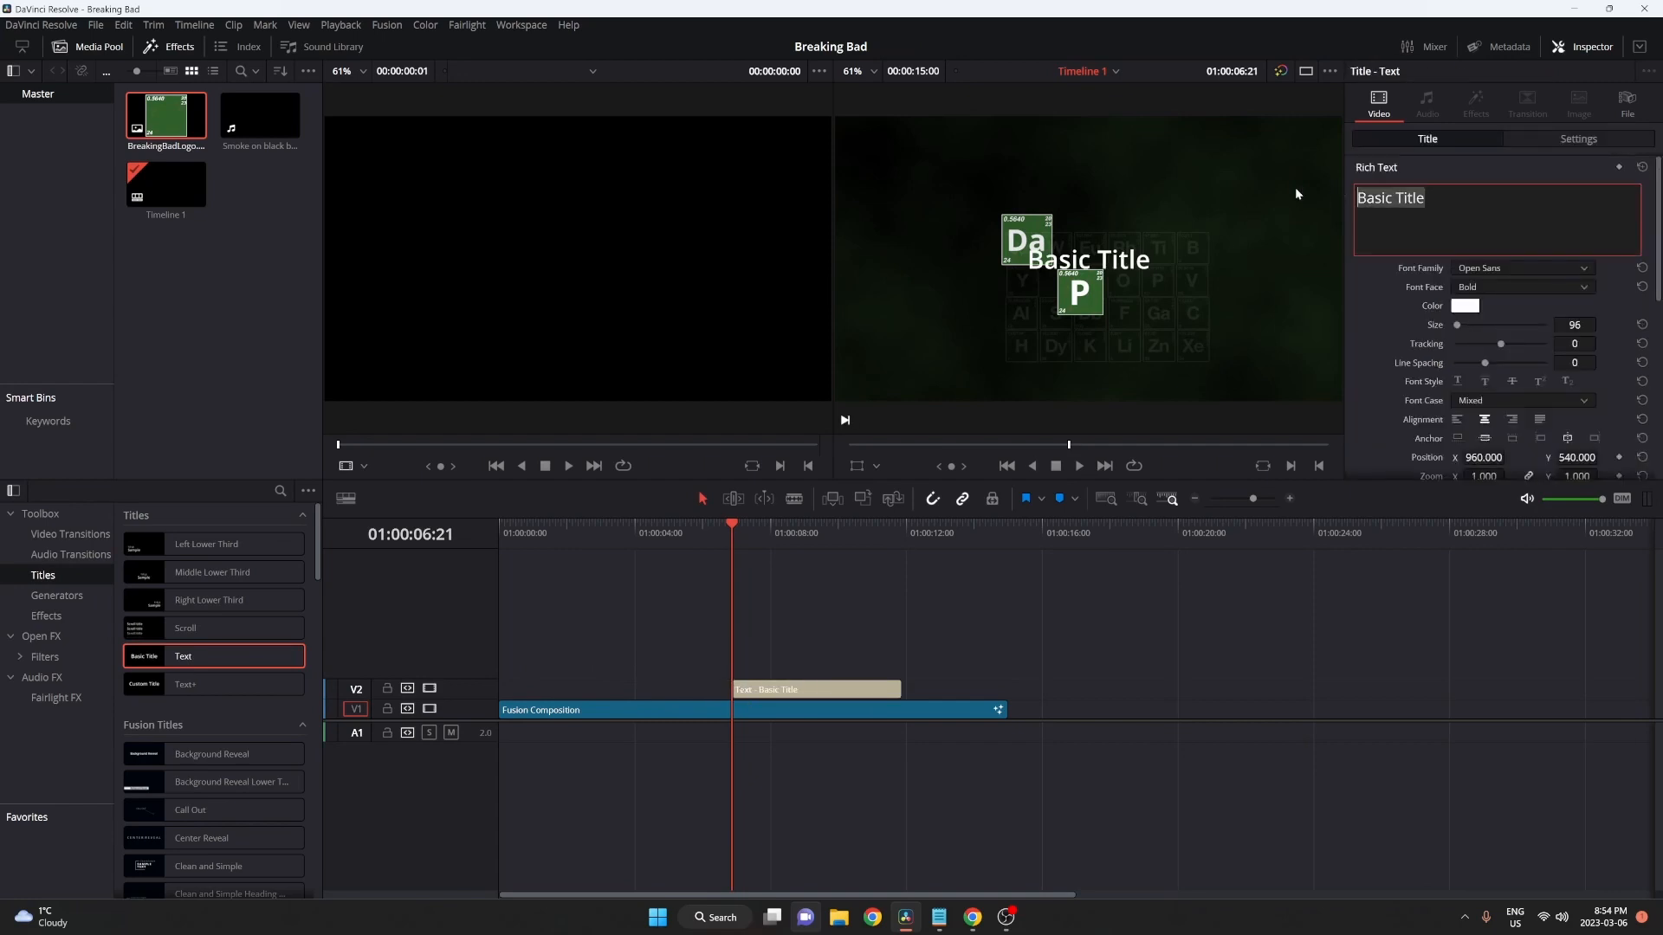
type("VINC")
key("BackSpace")
key("BackSpace")
key("BackSpace")
key("BackSpace")
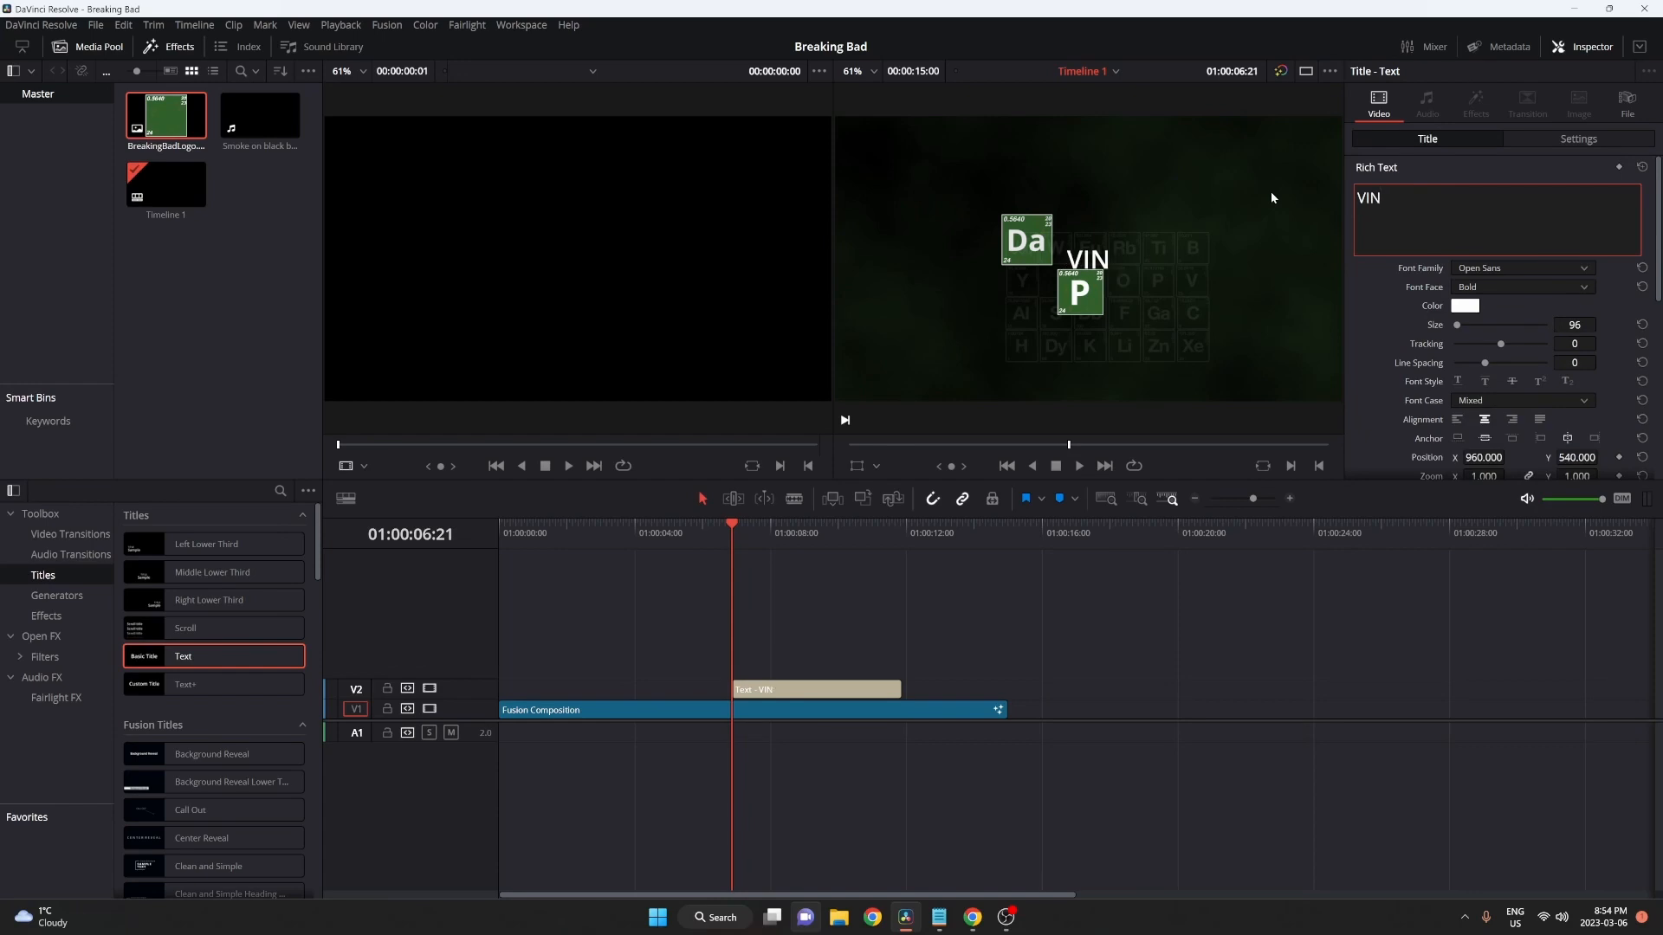
type("vinci")
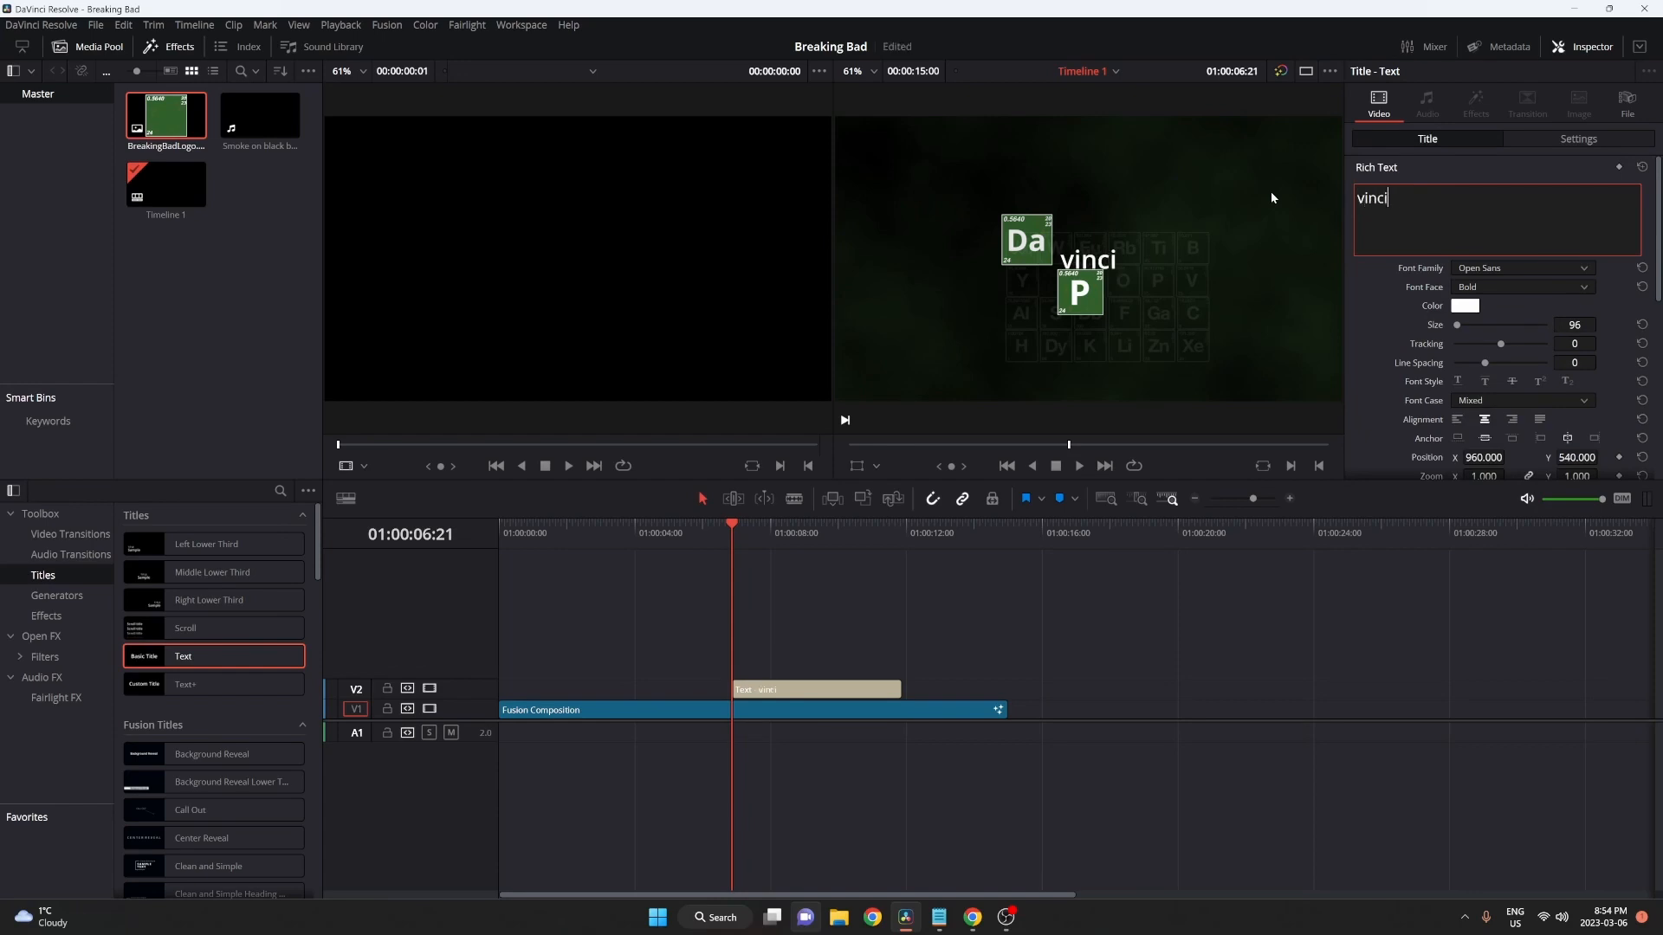
Set the "vinci" title's font to Heart Breaking Bad and enlarge it to size 306
key("ctrl+a")
left_click(1389, 199)
left_click(1494, 271)
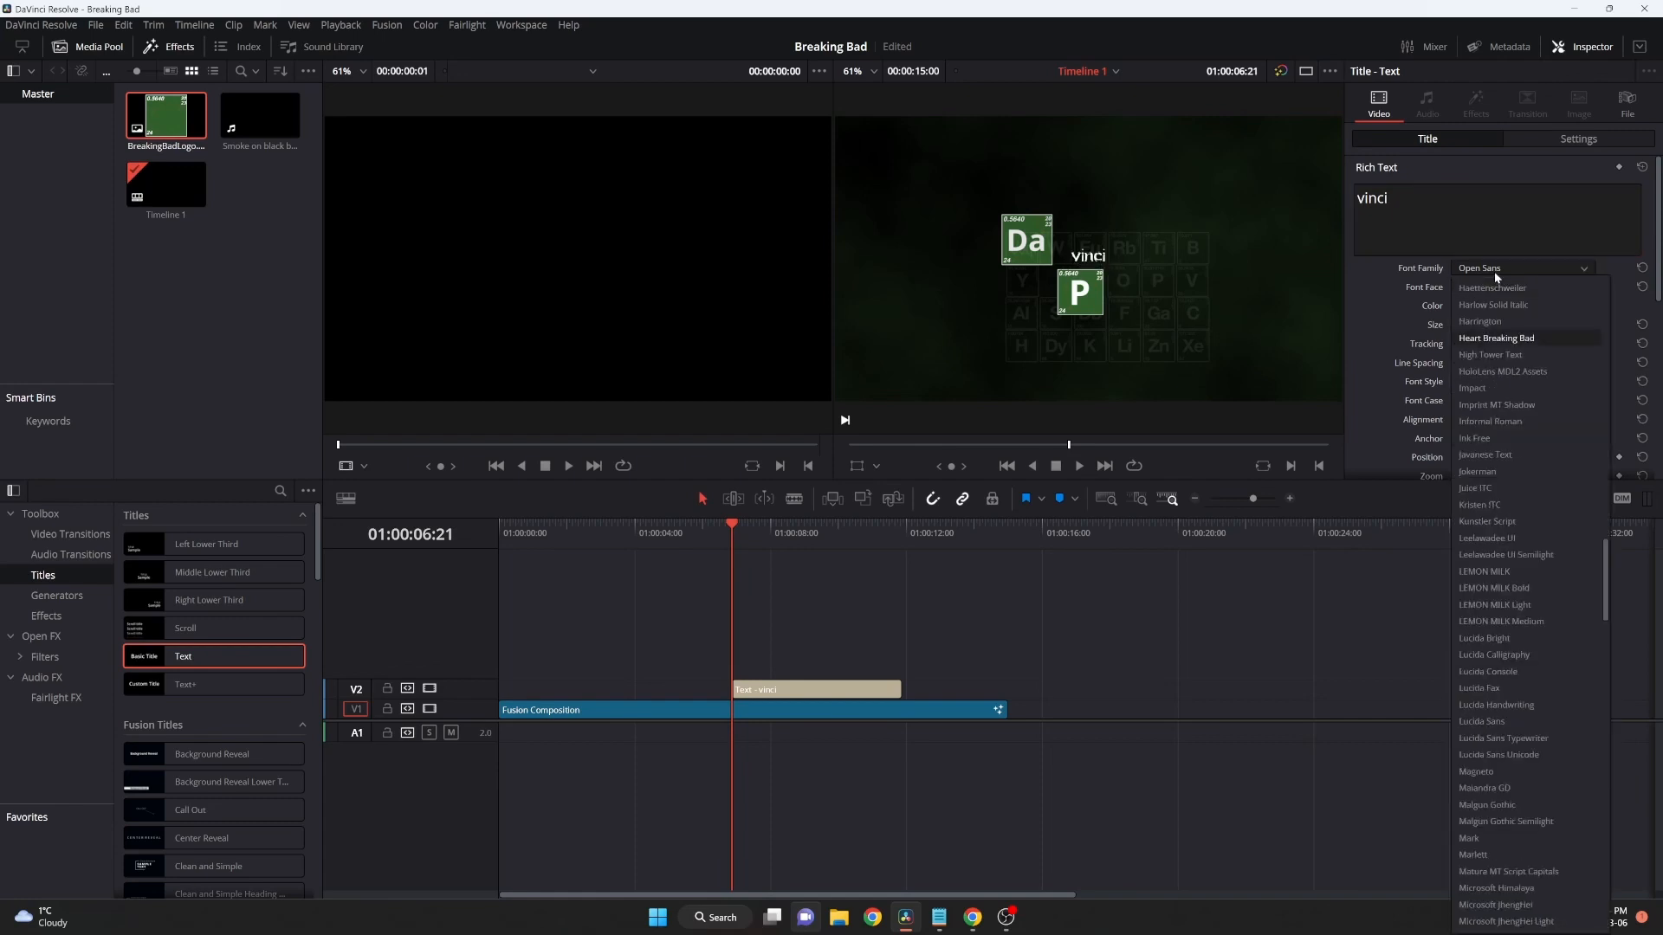
left_click(1496, 338)
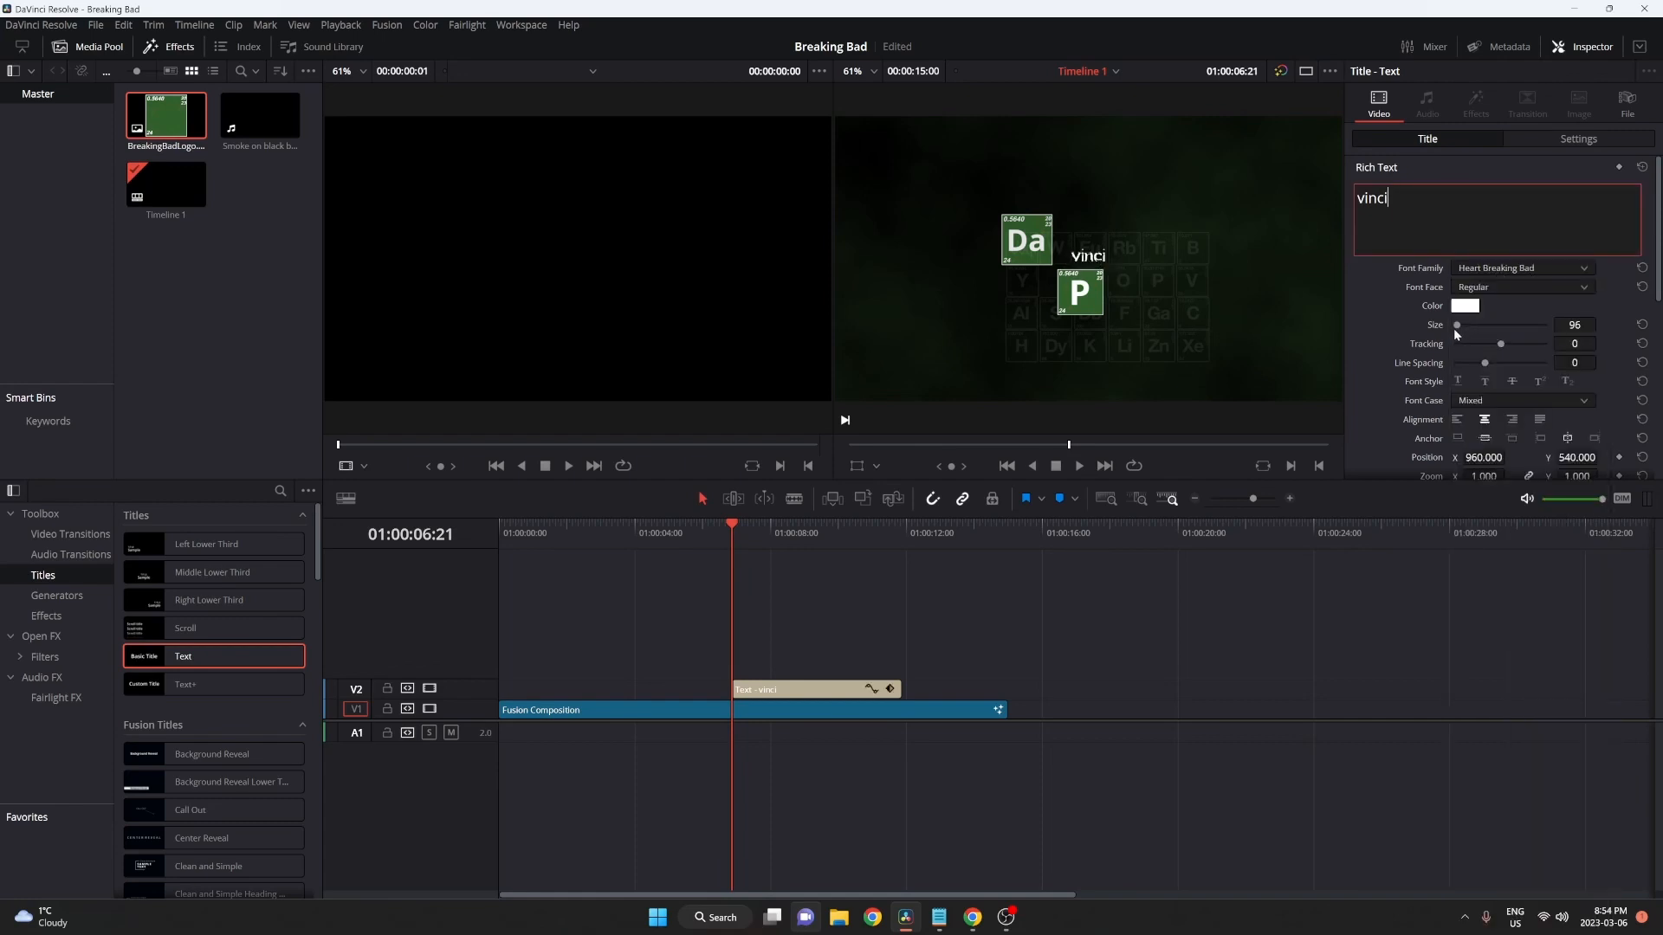
left_click_drag(1455, 329, 1450, 333)
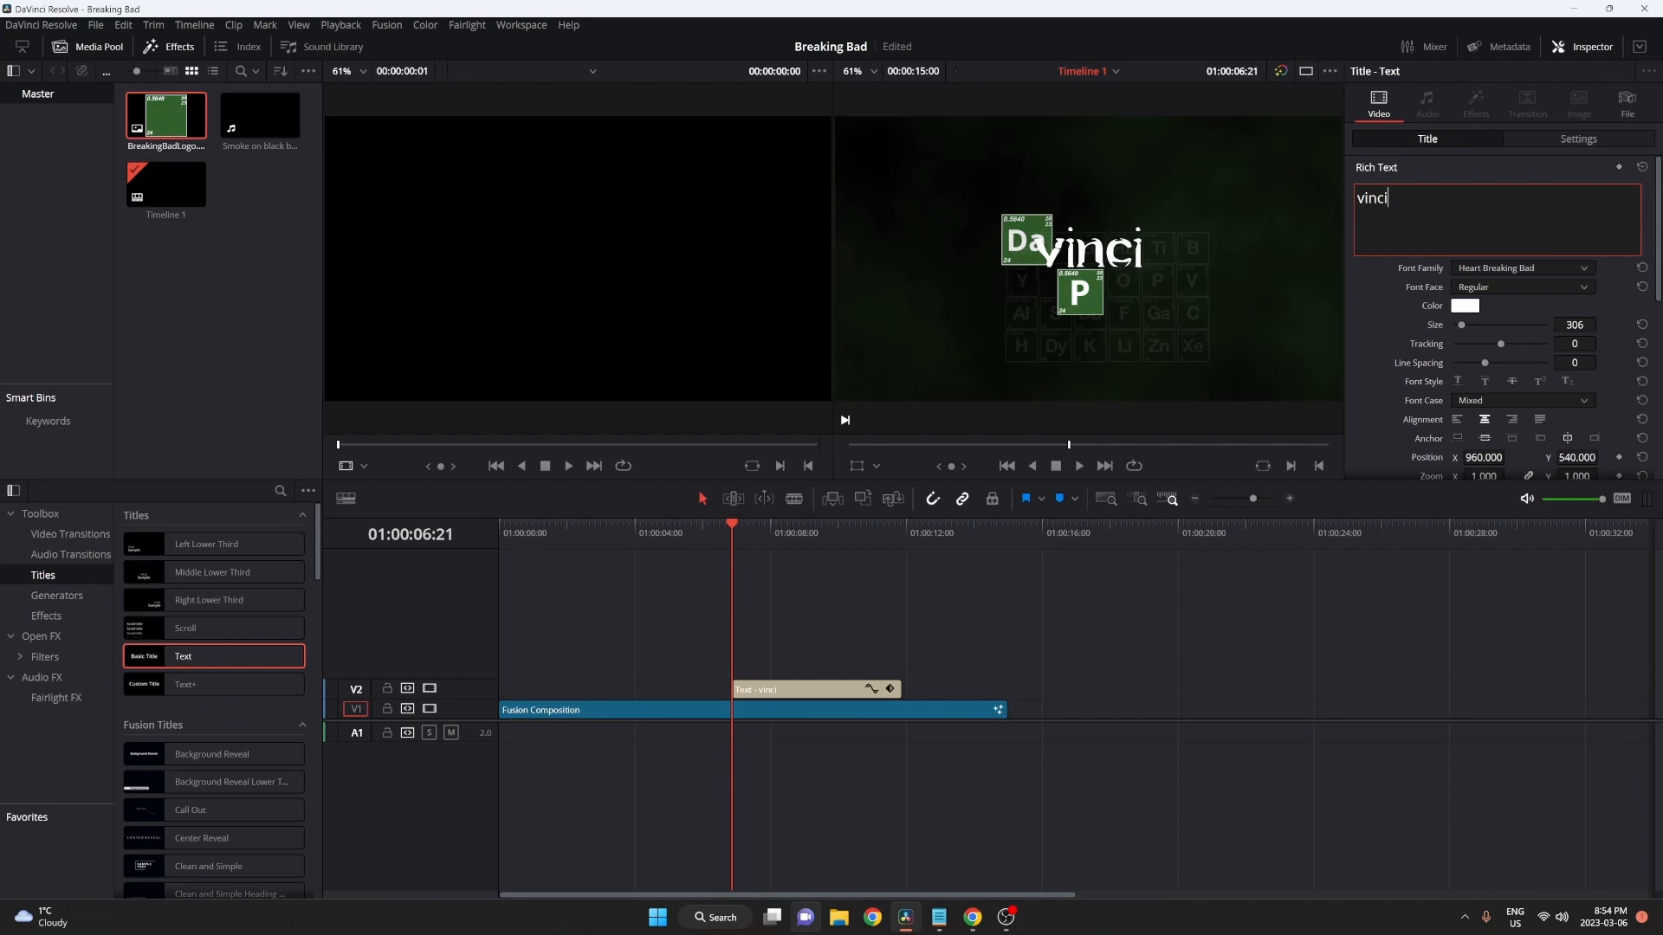
Reduce the "vinci" title to size 252 and place it beside the Da tile at position X 64, Y 42
left_click(1541, 139)
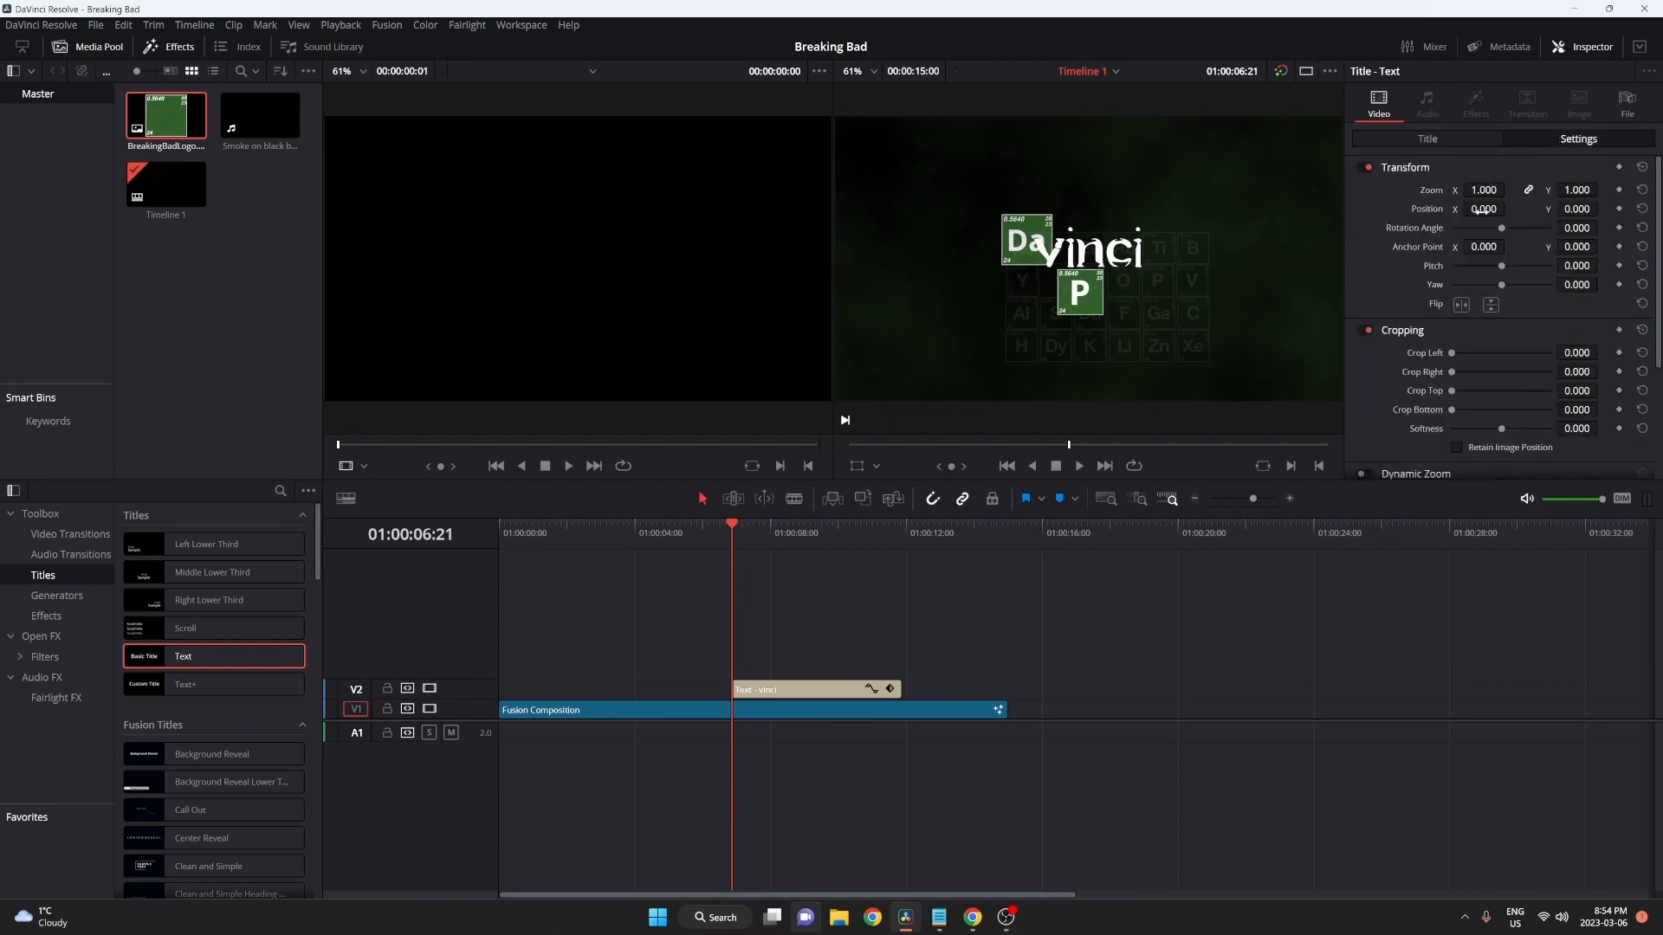
left_click_drag(1481, 209, 1481, 211)
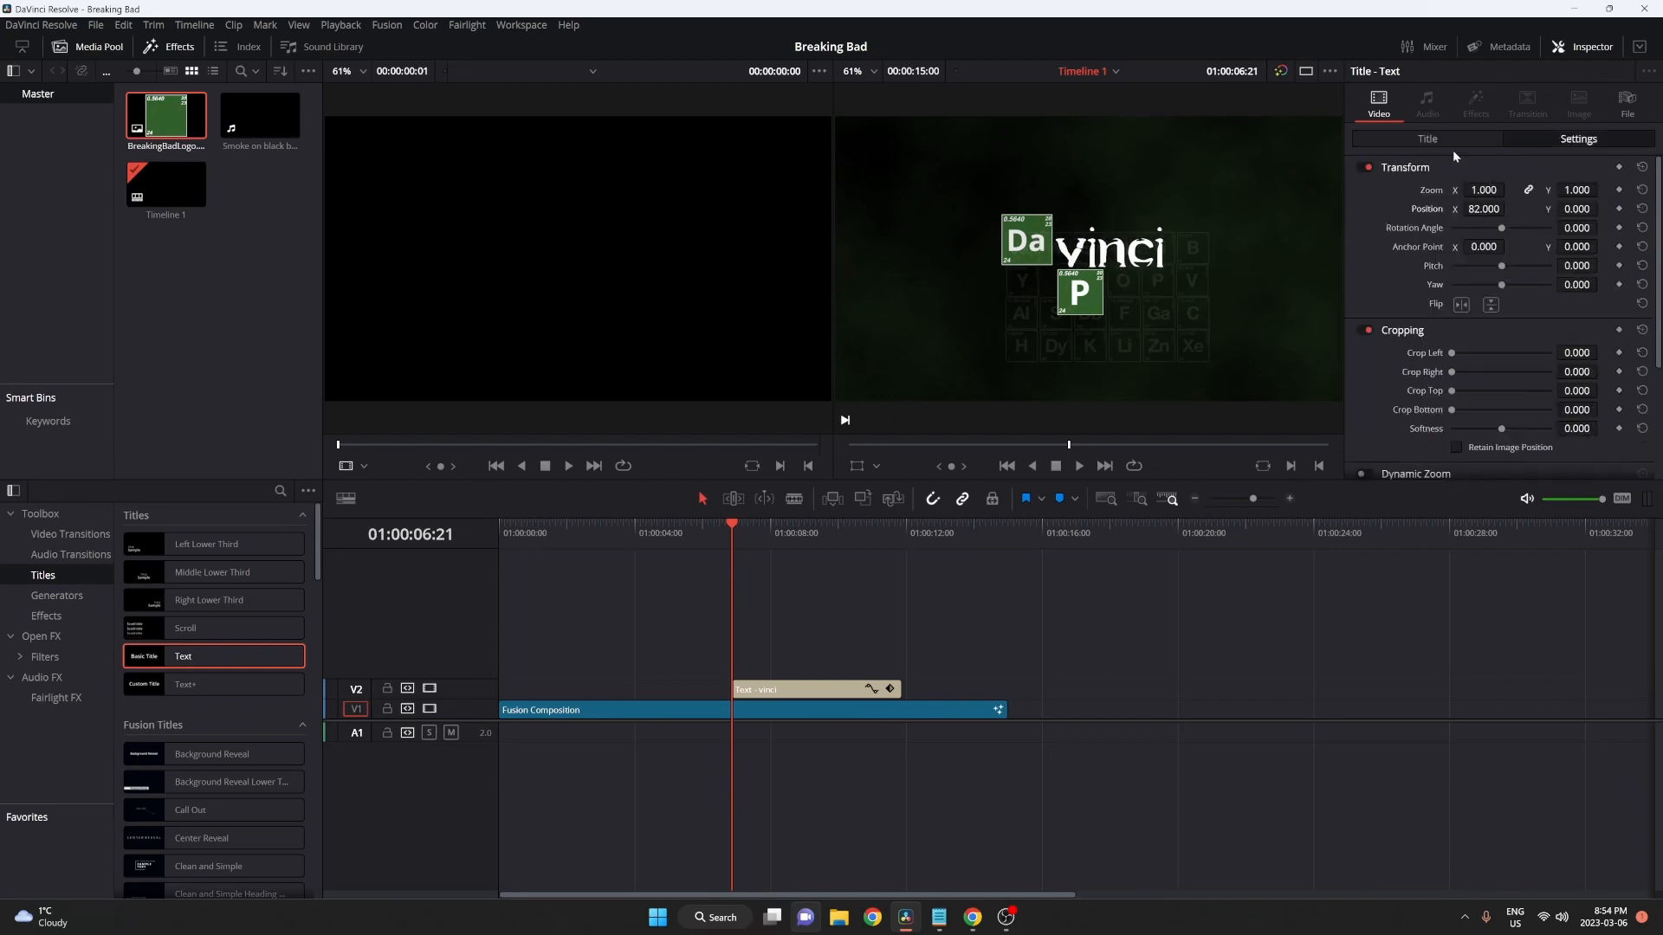
left_click(1427, 138)
left_click(1388, 197)
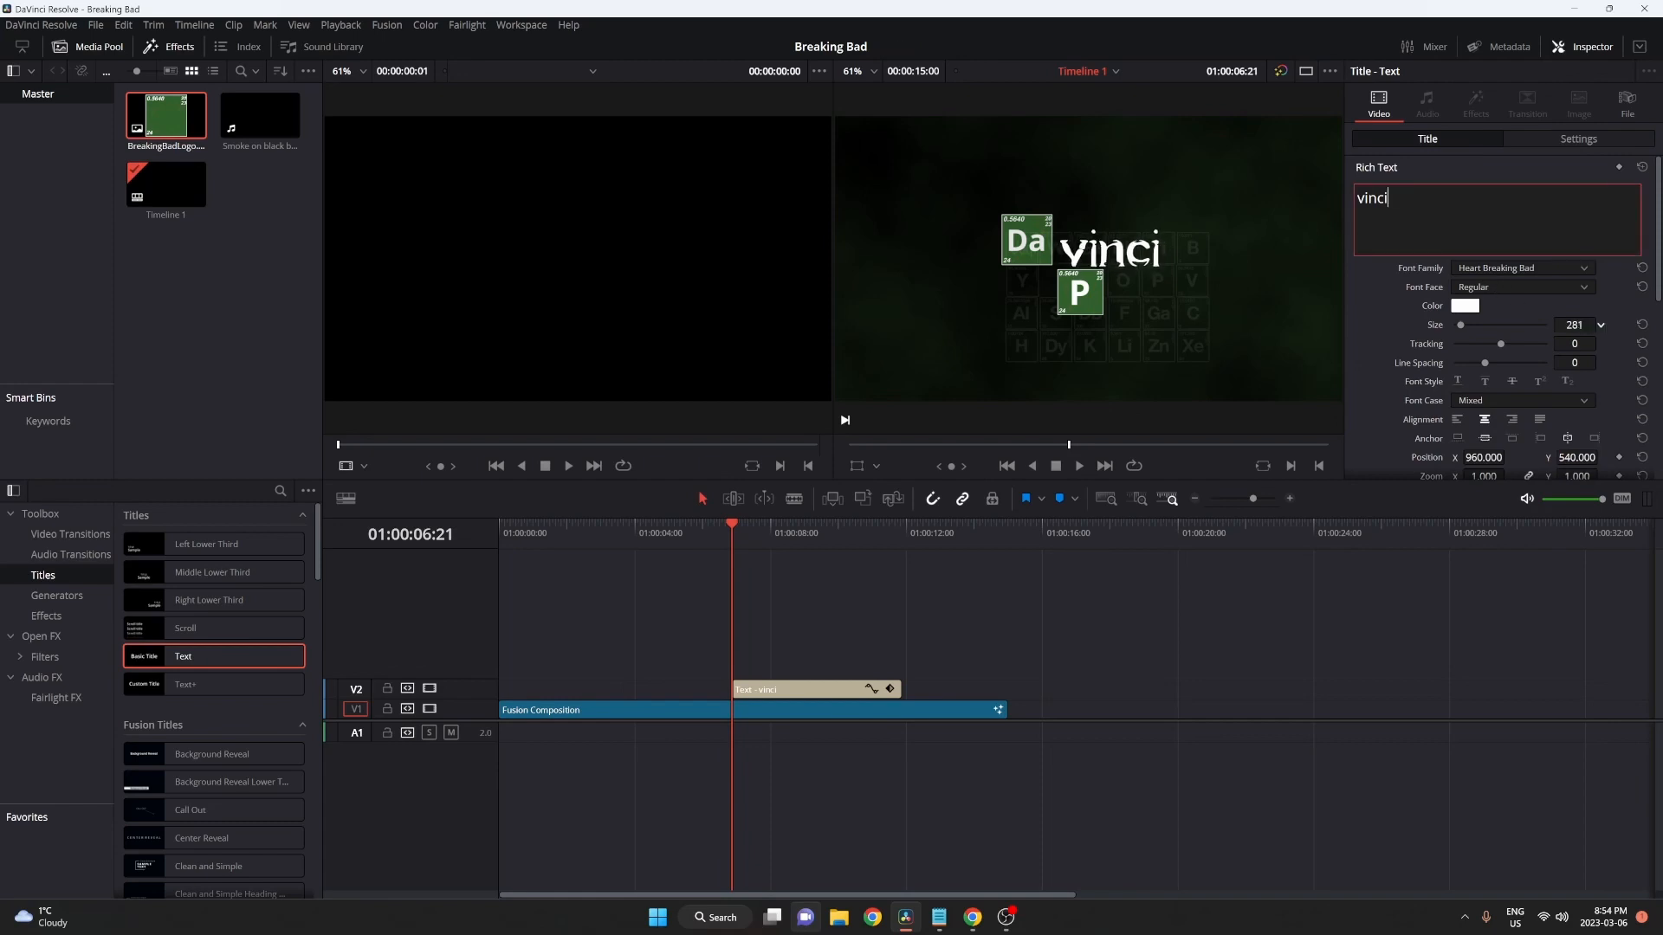
left_click(1559, 139)
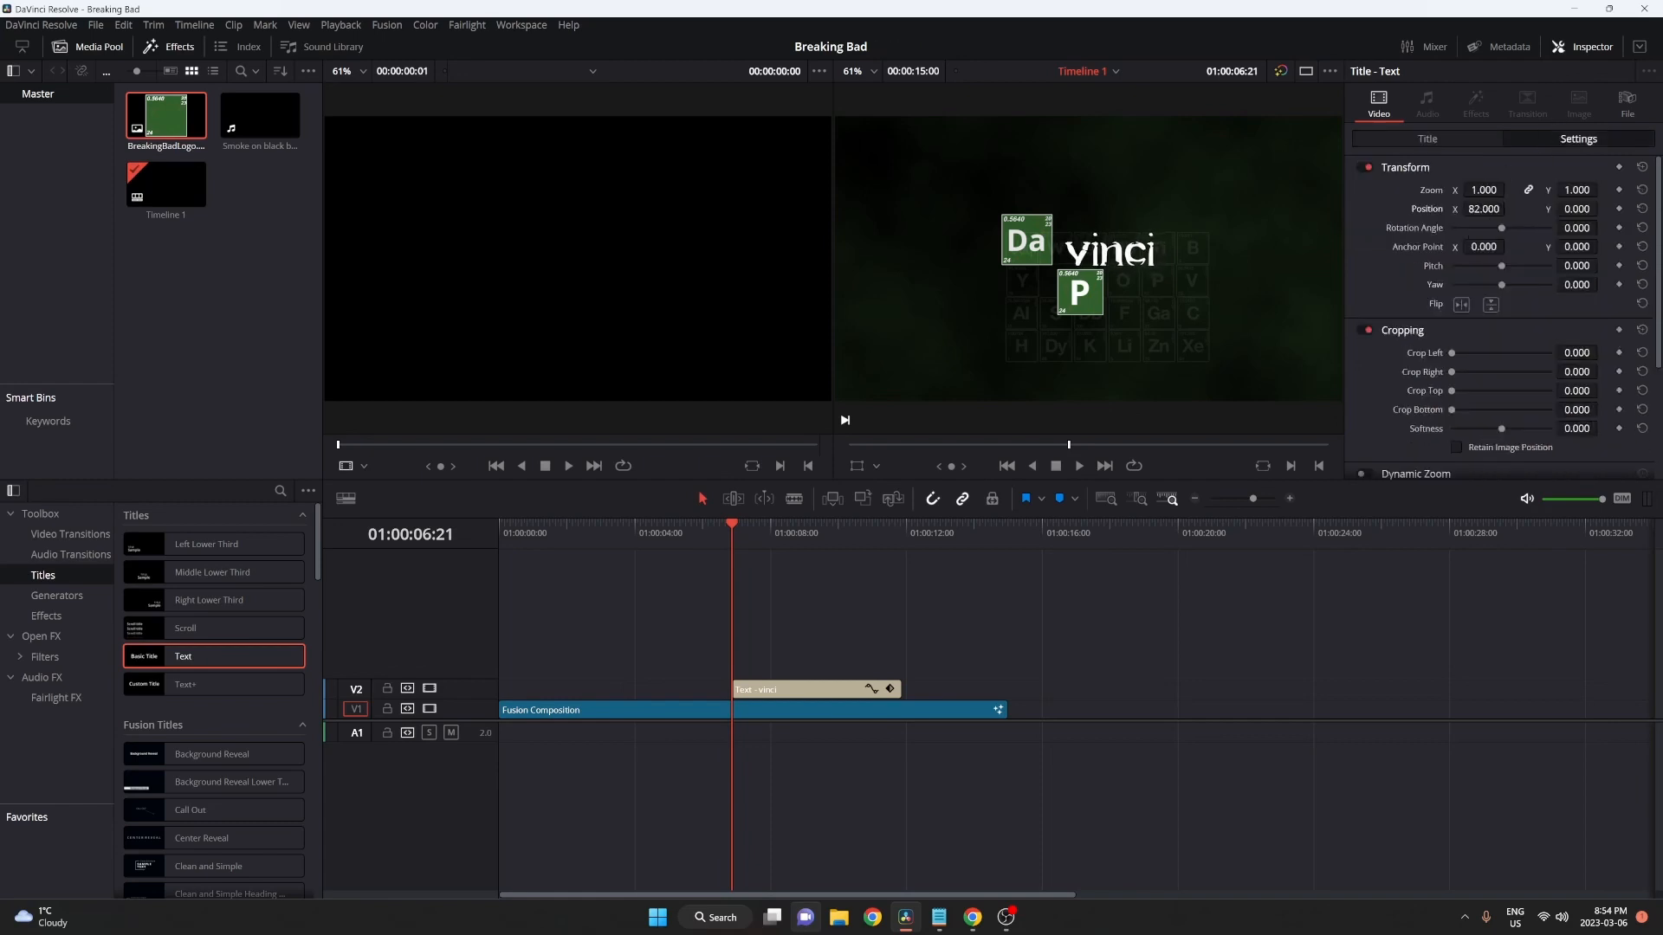
left_click_drag(1483, 209, 1602, 208)
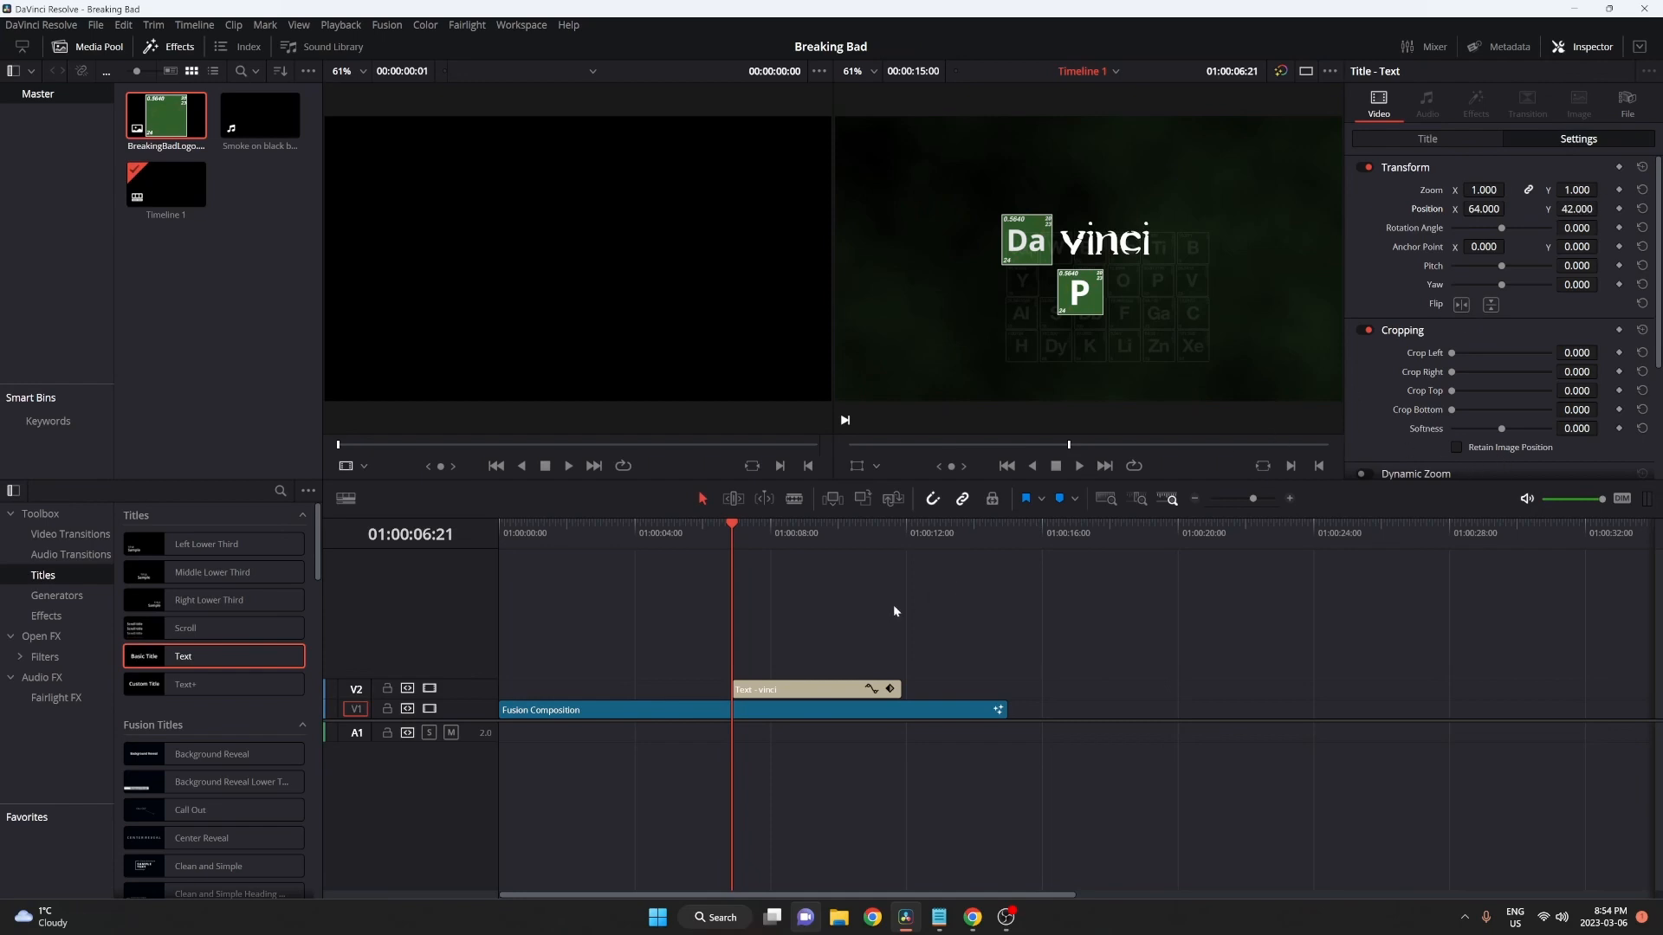
Duplicate the "vinci" title clip and stack the copy on a new track directly above the original, with matching start
left_click(830, 693)
left_click_drag(756, 539, 896, 564)
key("ctrl+v")
left_click_drag(941, 693, 800, 672)
mouse_move(775, 530)
left_mouse_down()
mouse_move(732, 533)
mouse_move(747, 538)
left_mouse_up()
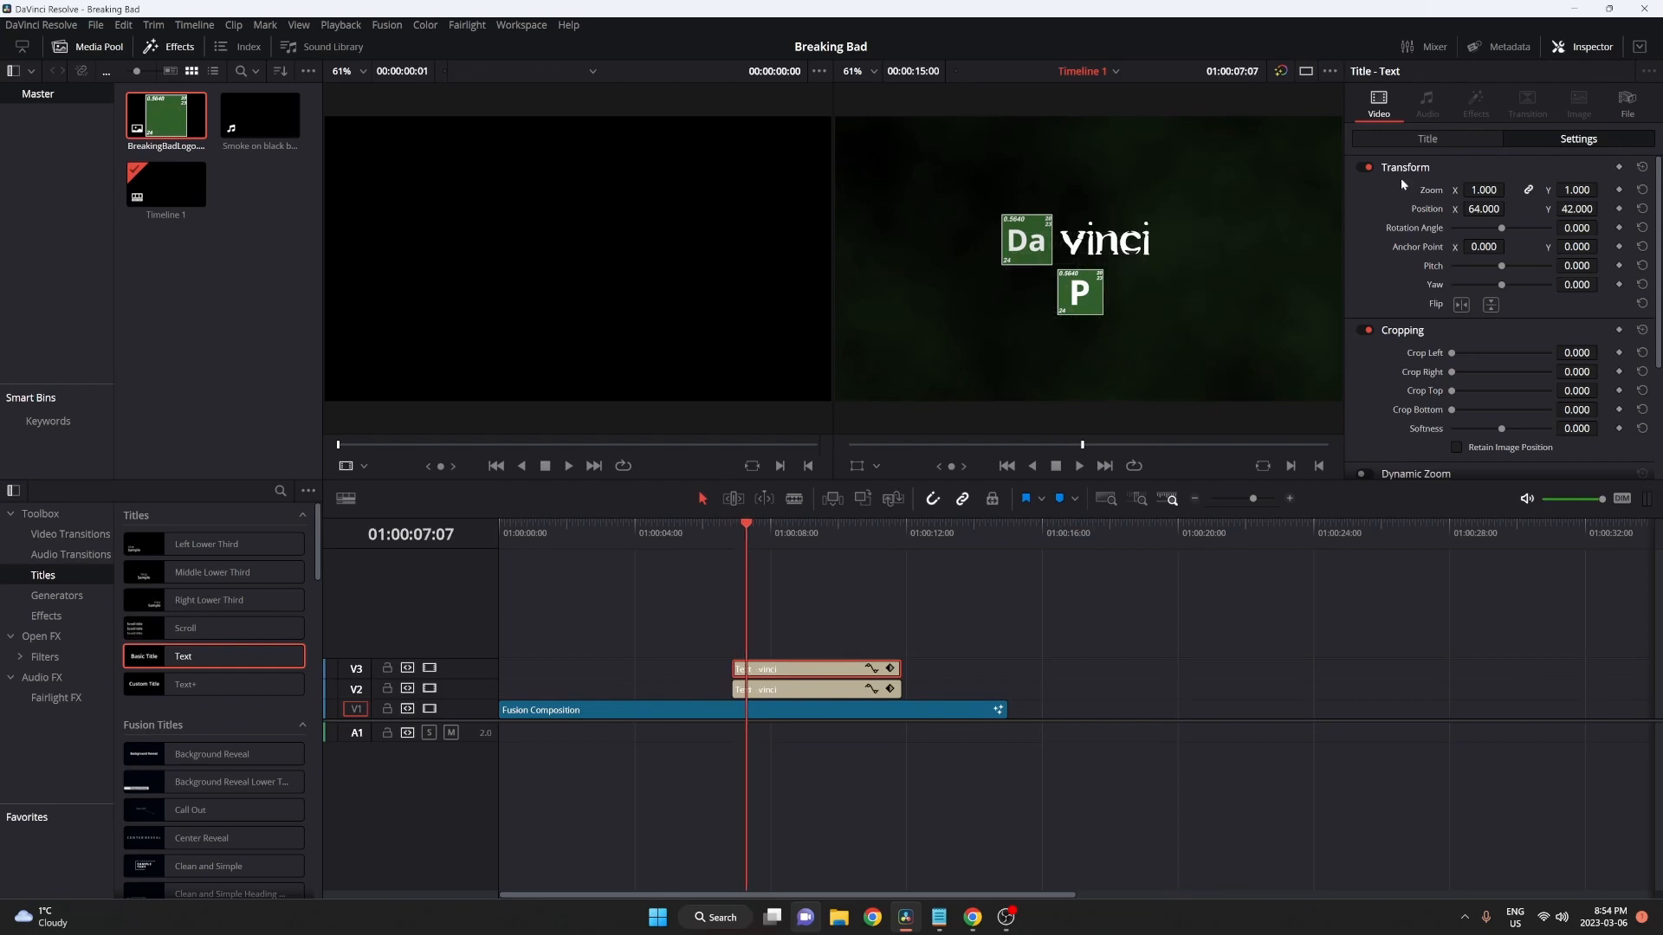
Change the copied title's text to "ro" and place it beside the P tile at position X 182, Y -167
left_click(1426, 142)
left_click_drag(1414, 201, 1357, 200)
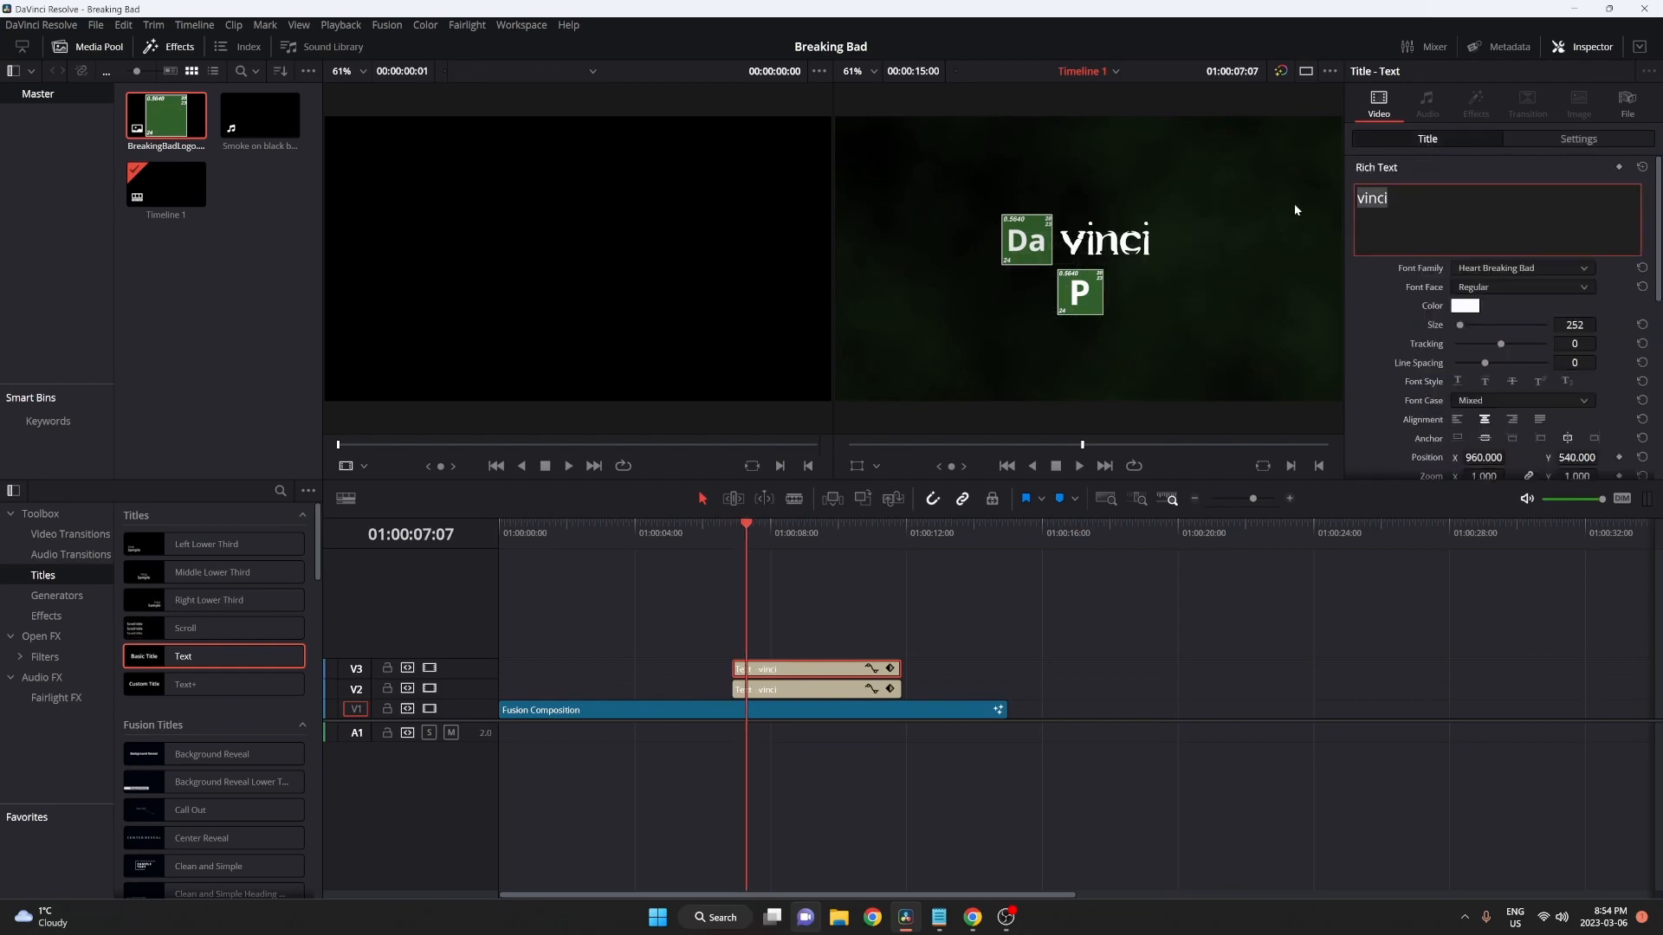
type("ro")
left_click(1577, 140)
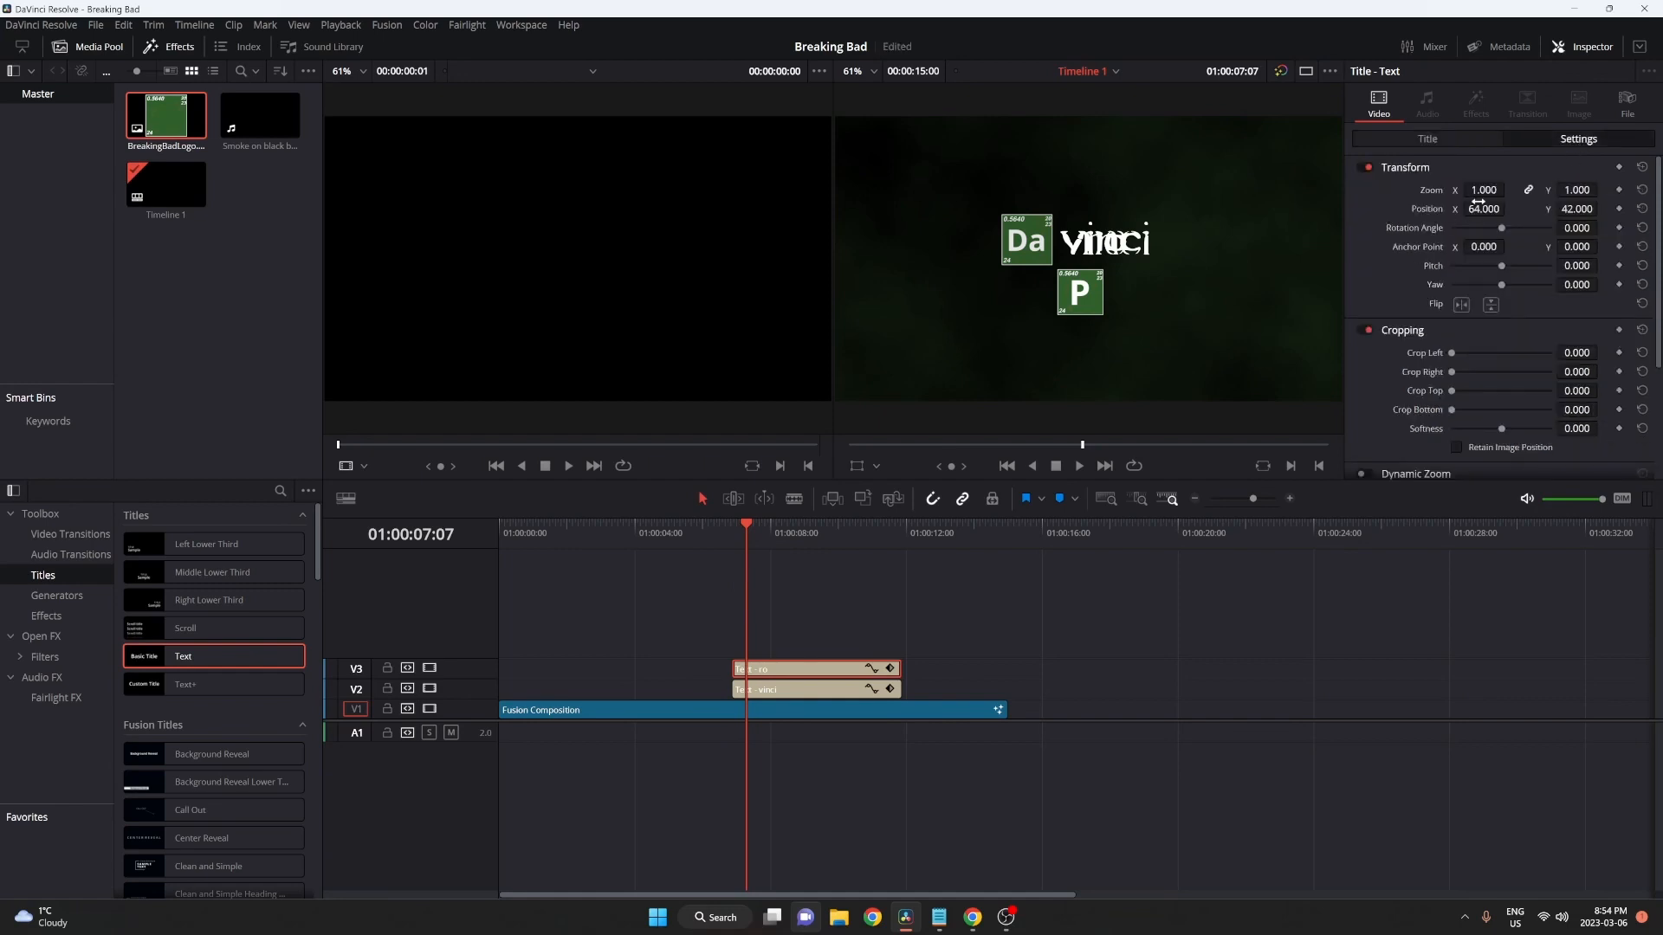
left_click_drag(1559, 206, 1601, 208)
left_click_drag(1485, 209, 1602, 208)
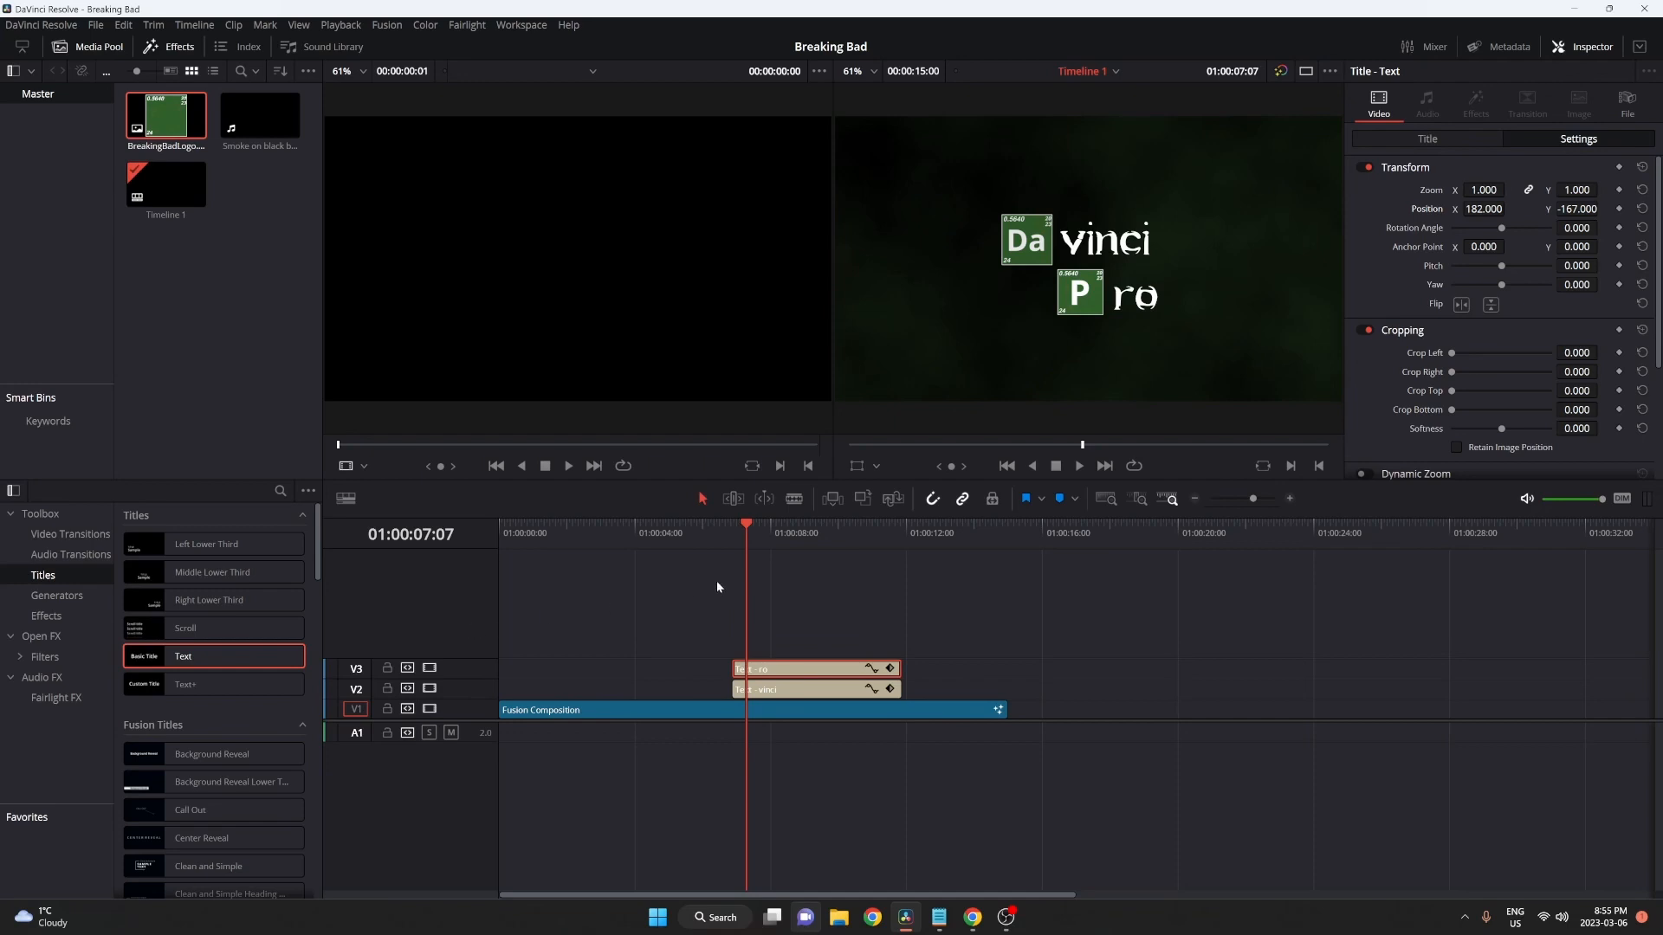
Make the two title tracks taller, add a fade-in of about one second to both titles, and play back the result
left_click_drag(751, 527, 778, 559)
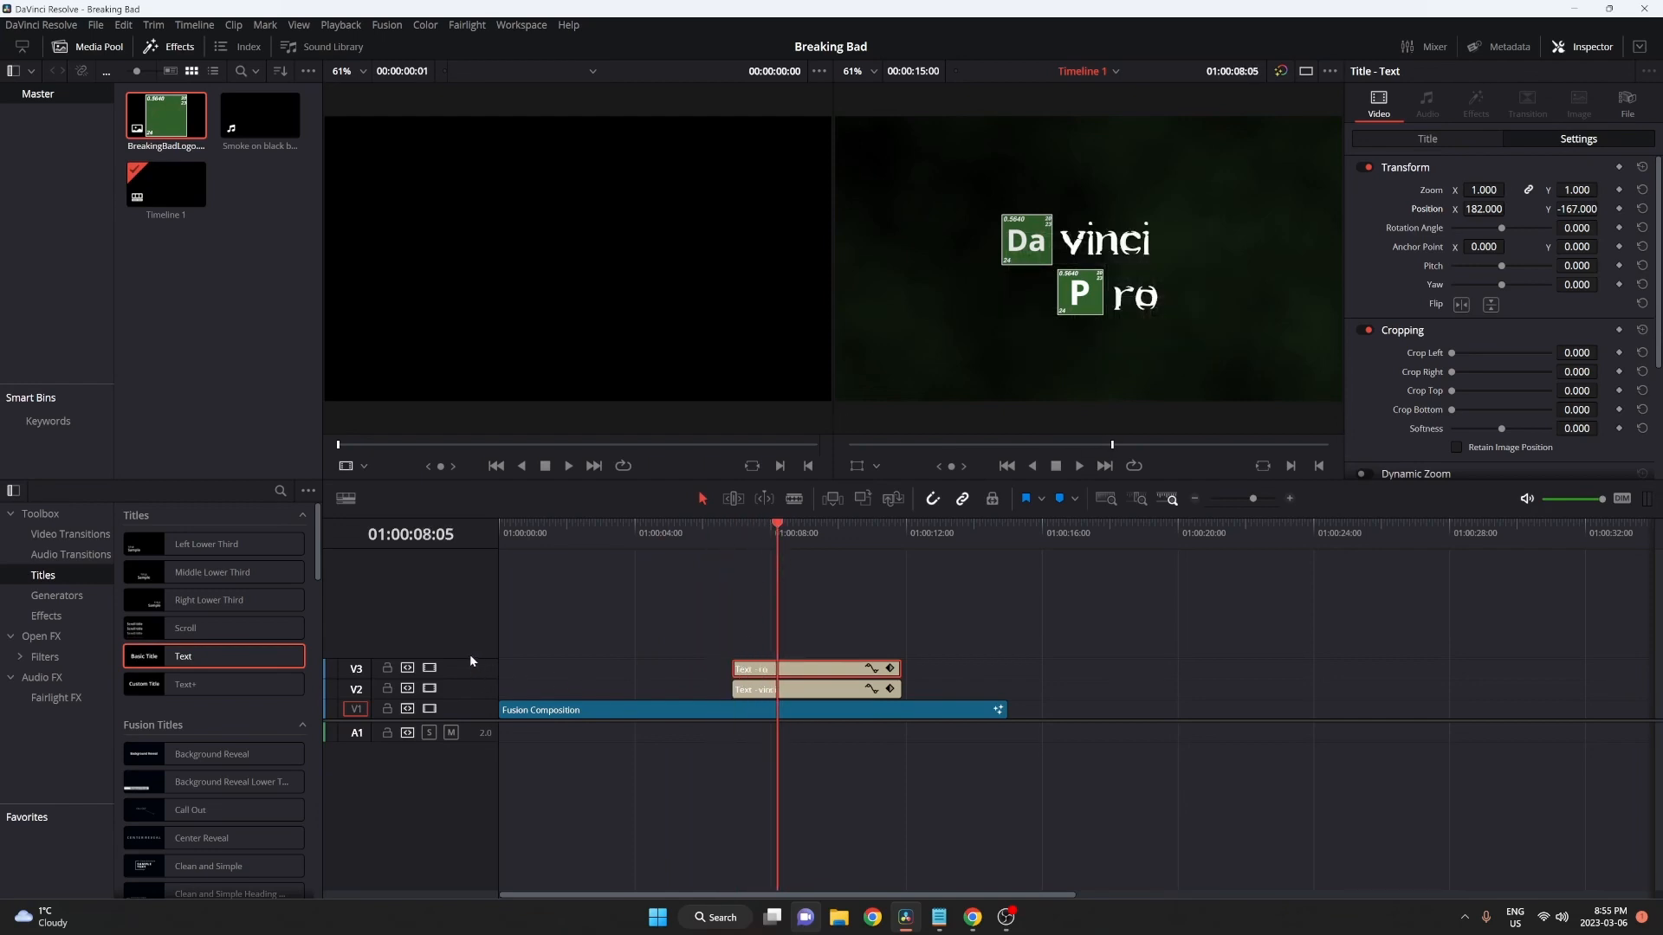
left_click_drag(472, 660, 472, 637)
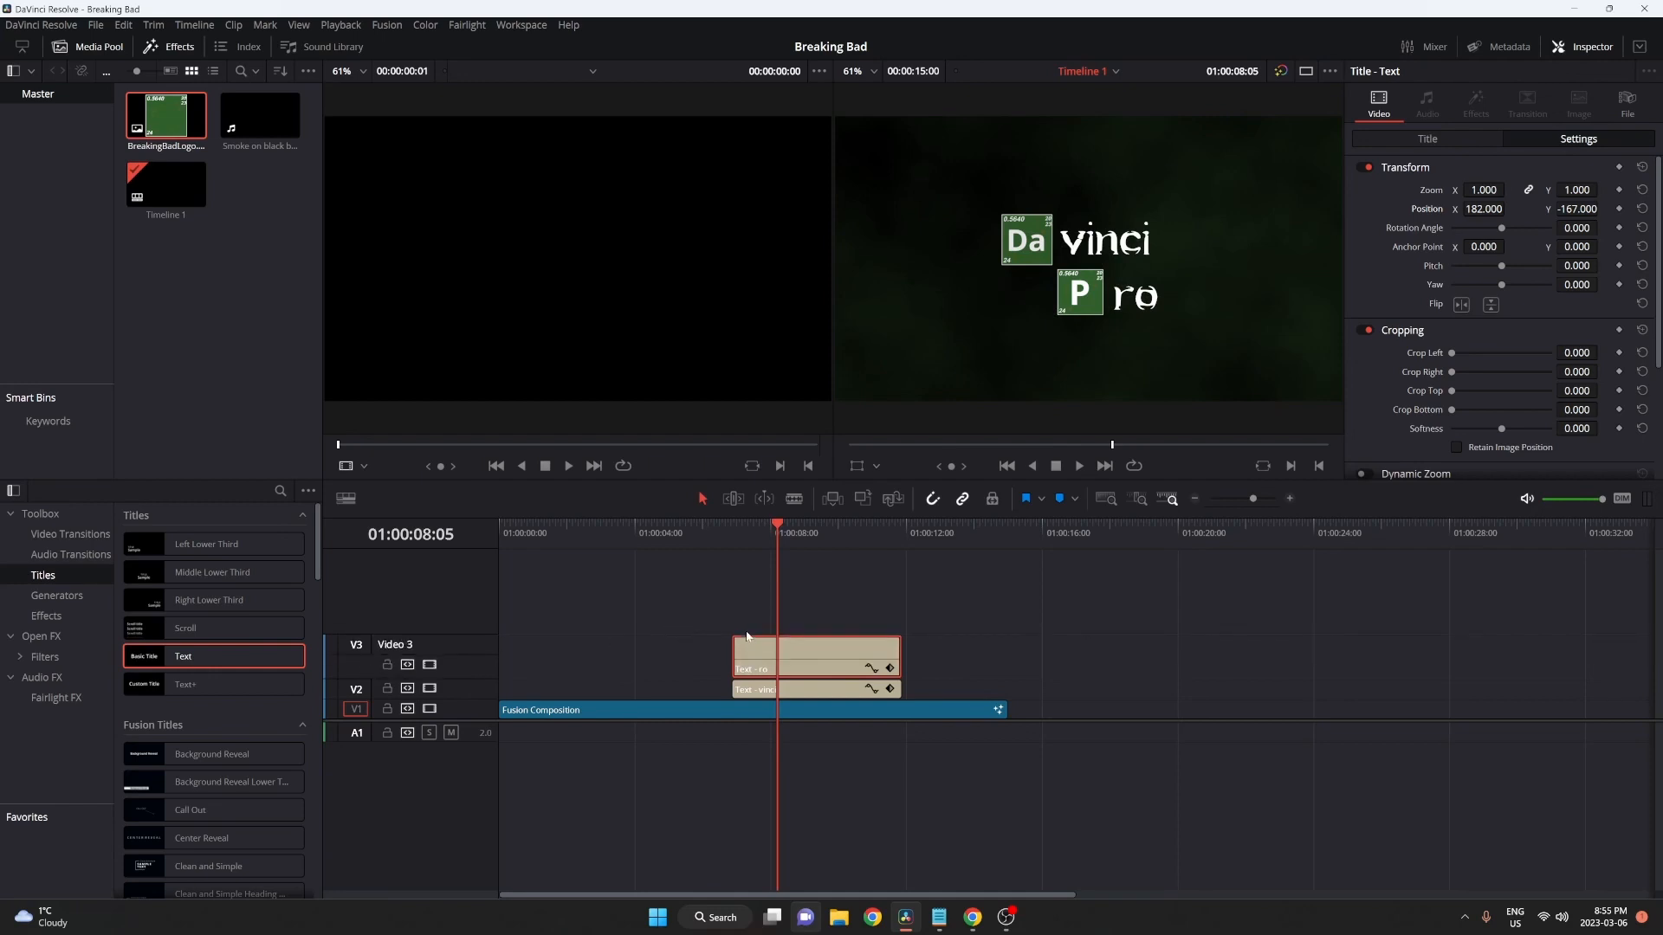
left_click_drag(734, 638, 773, 638)
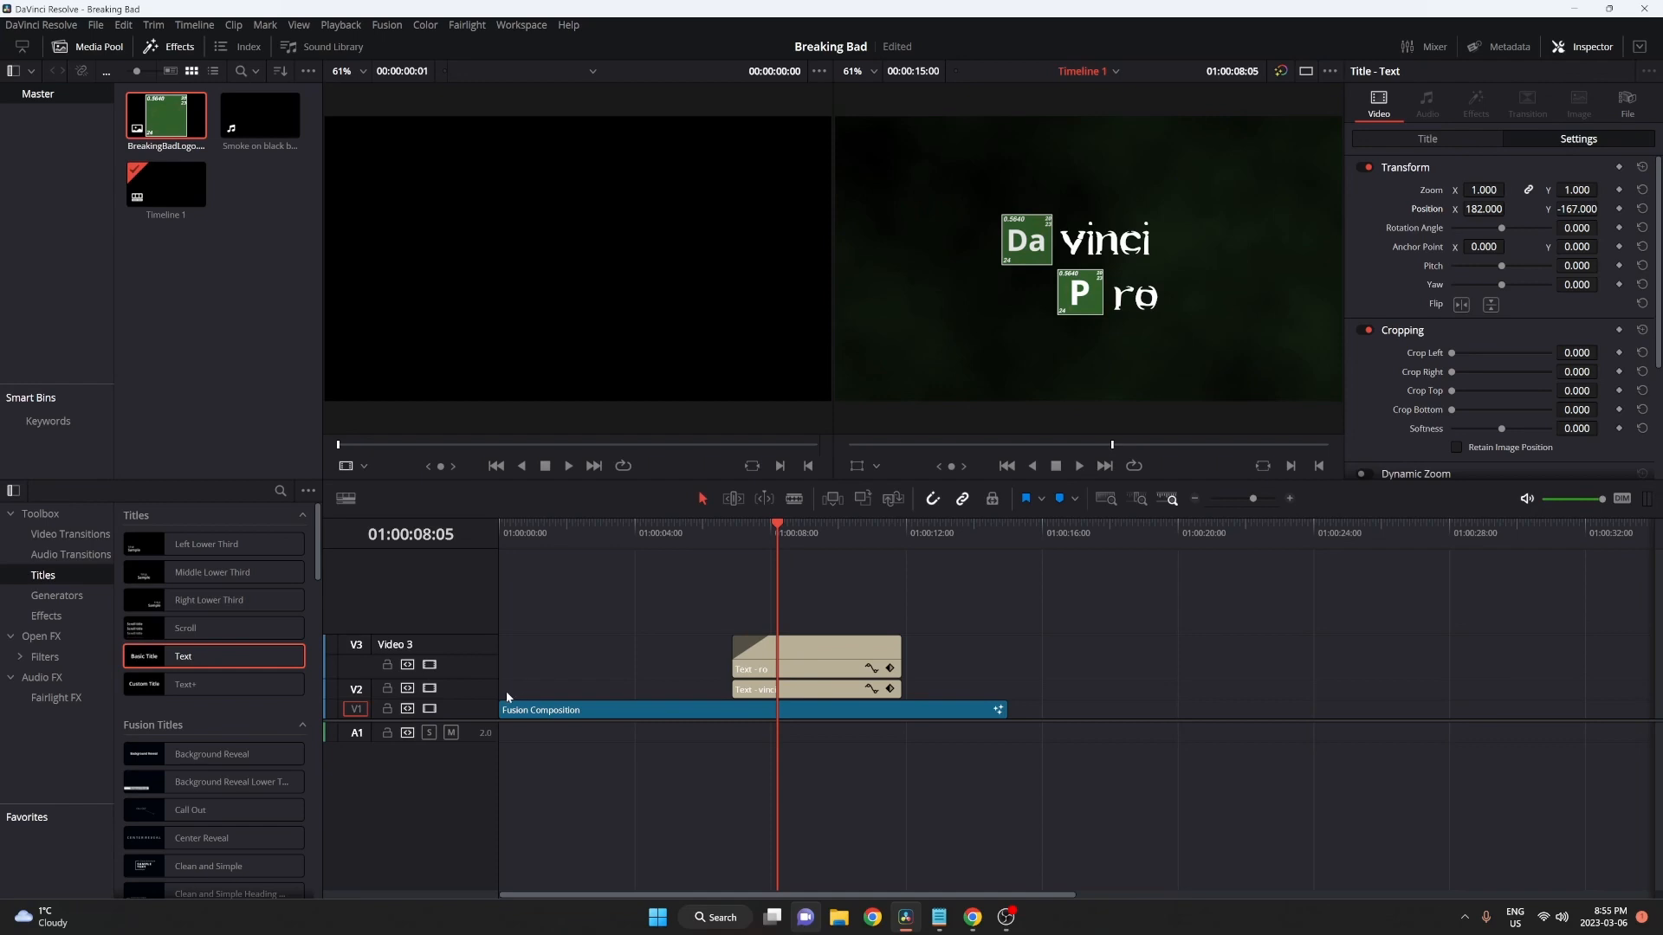
left_click_drag(477, 679, 479, 654)
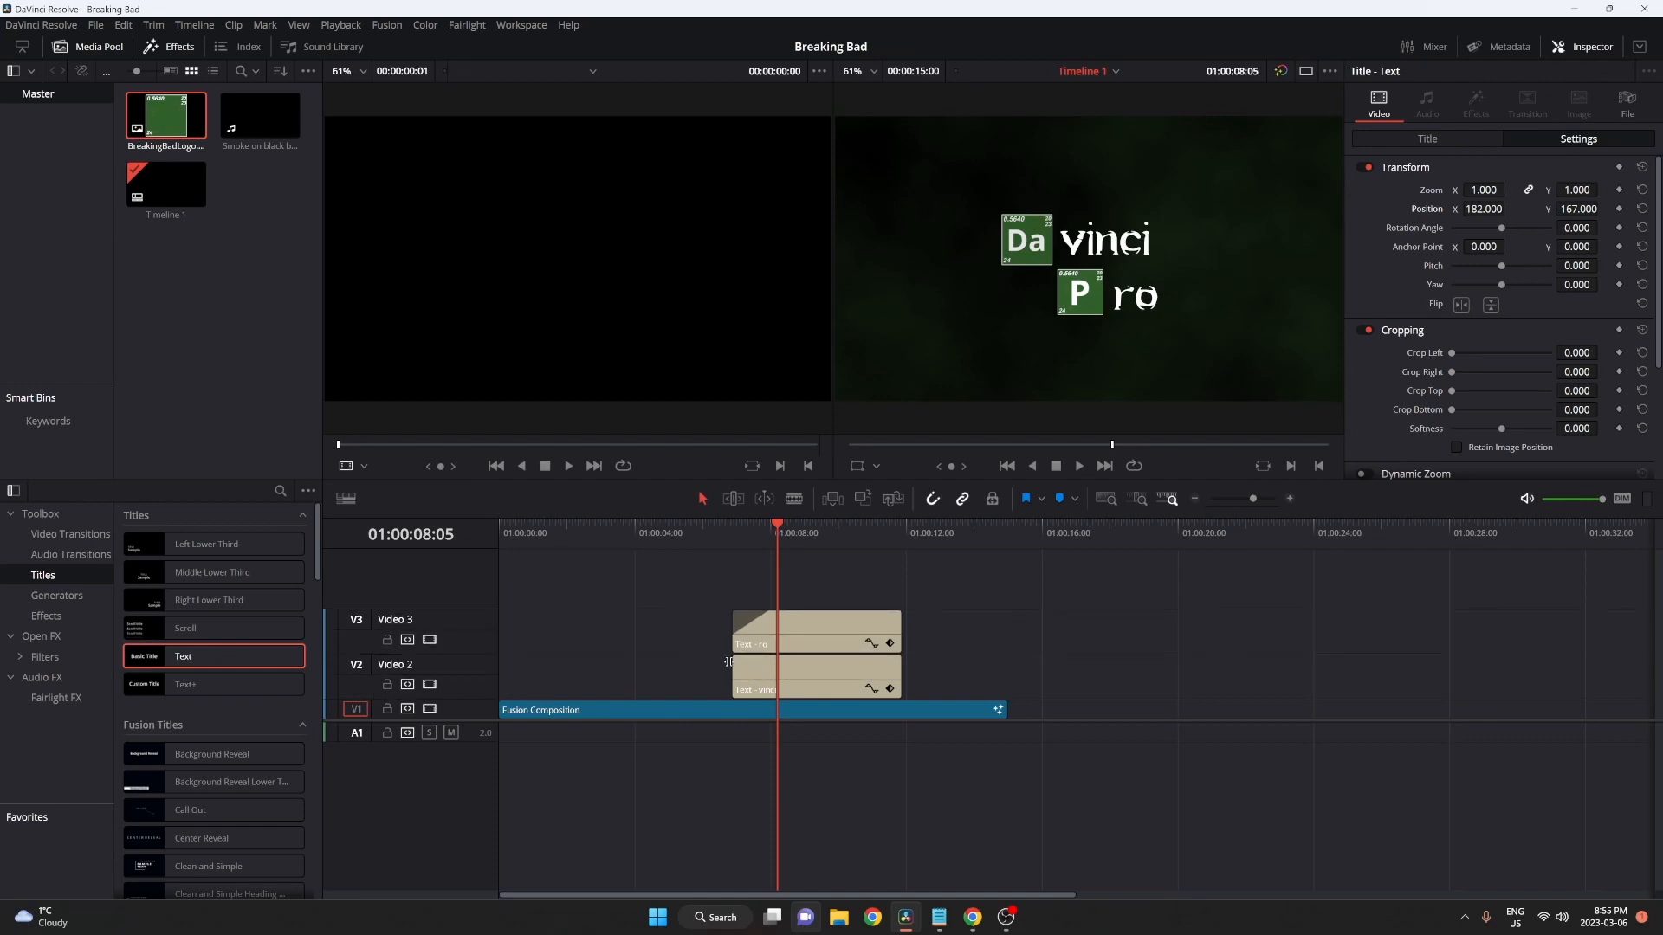
left_click_drag(734, 658, 775, 658)
left_click(755, 533)
left_click_drag(753, 537, 706, 543)
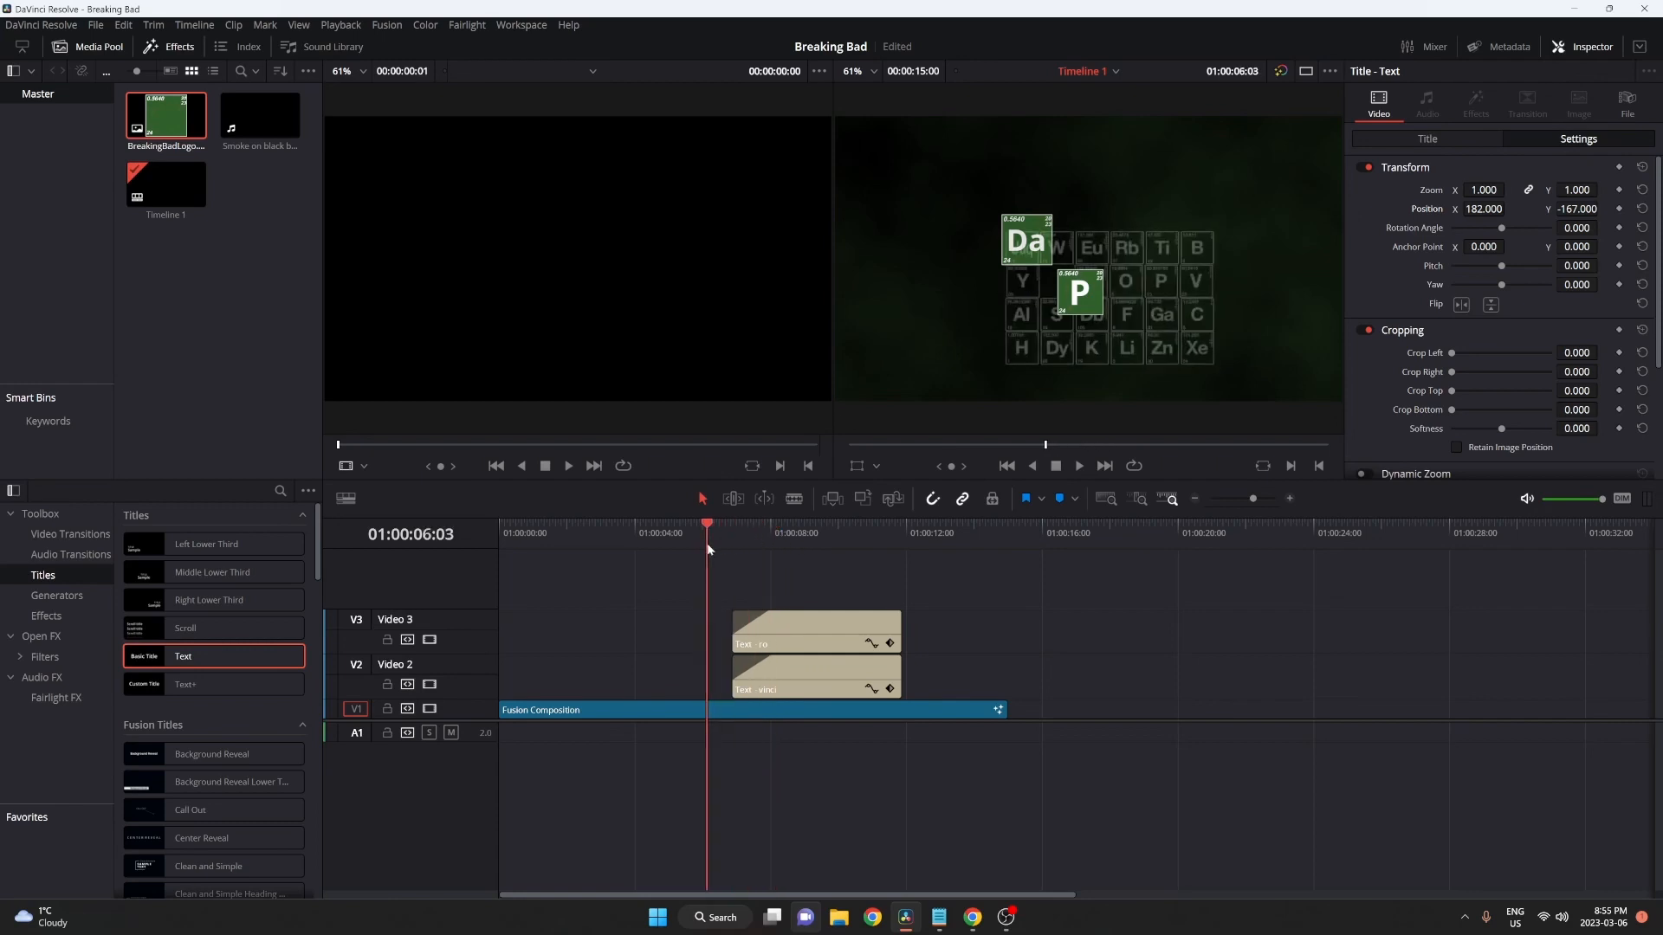
key("space")
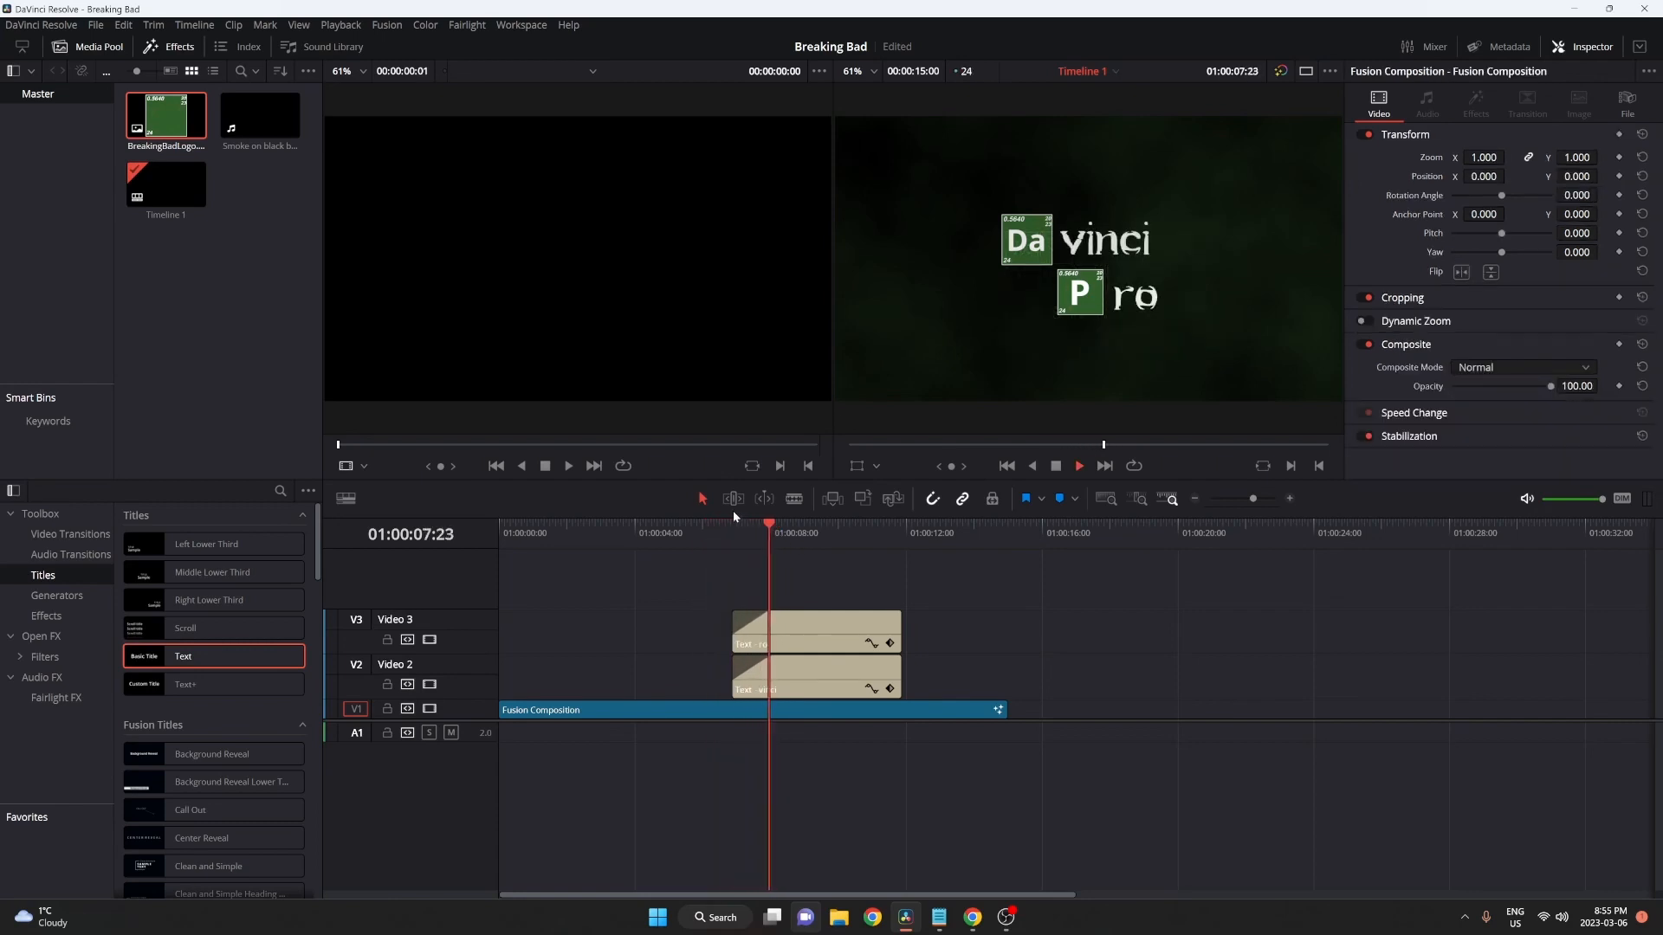
key("space")
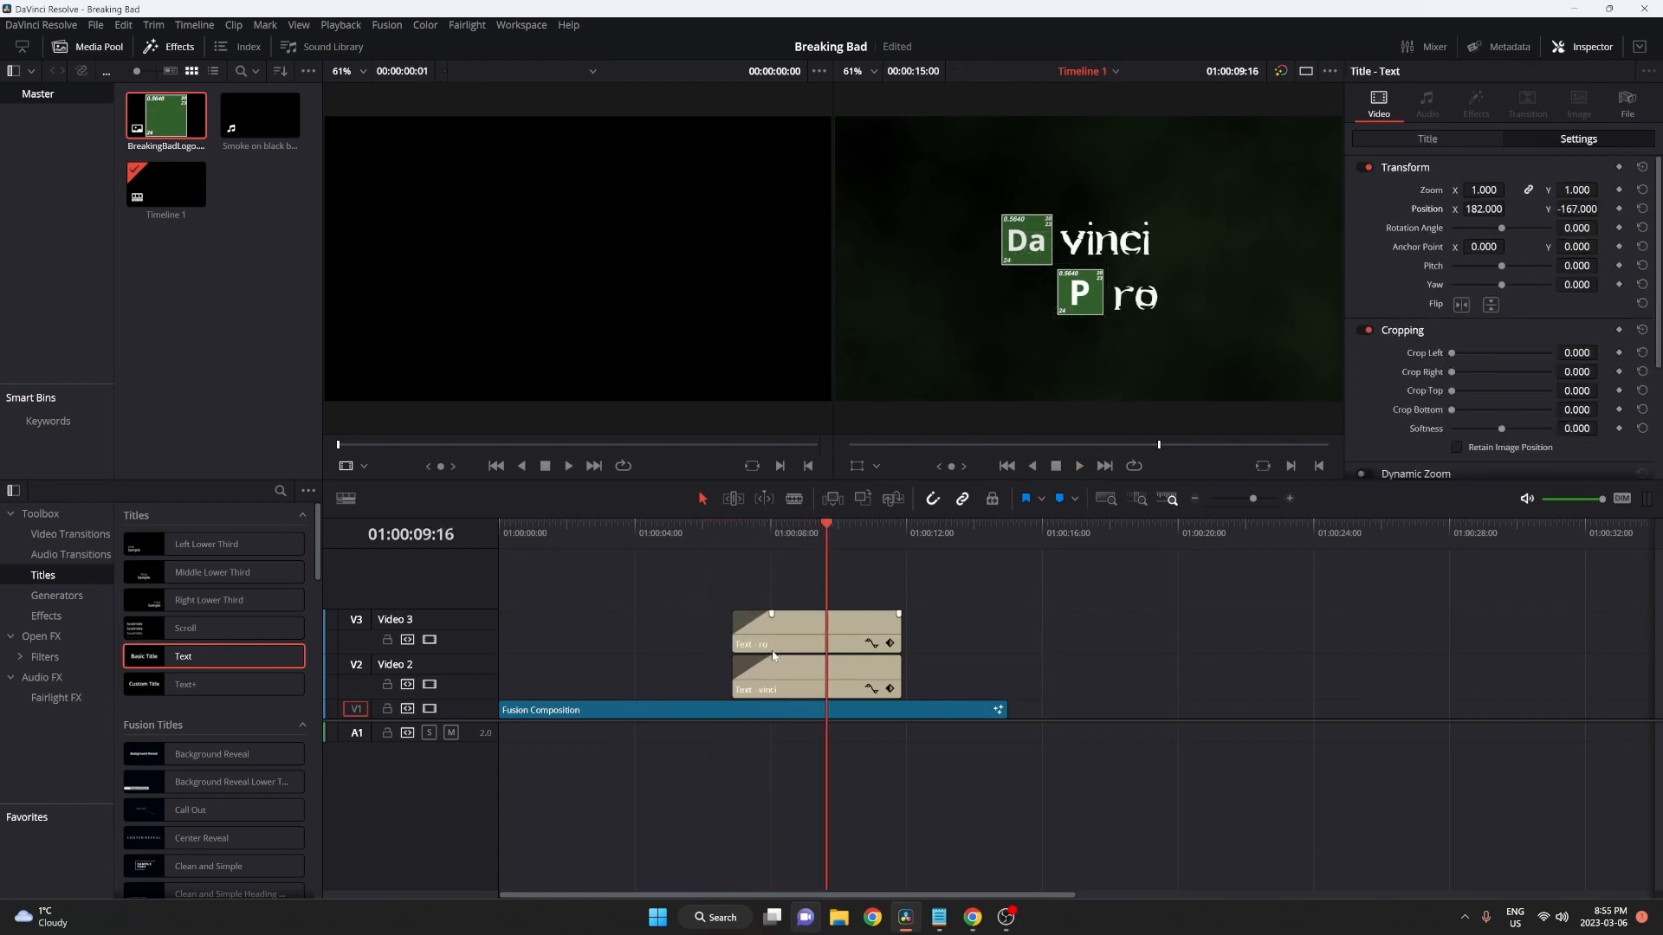
Lengthen the fade-ins of both titles to about 1.7 seconds and play them back
left_click_drag(773, 627, 784, 651)
left_click_drag(758, 544, 721, 532)
key("space")
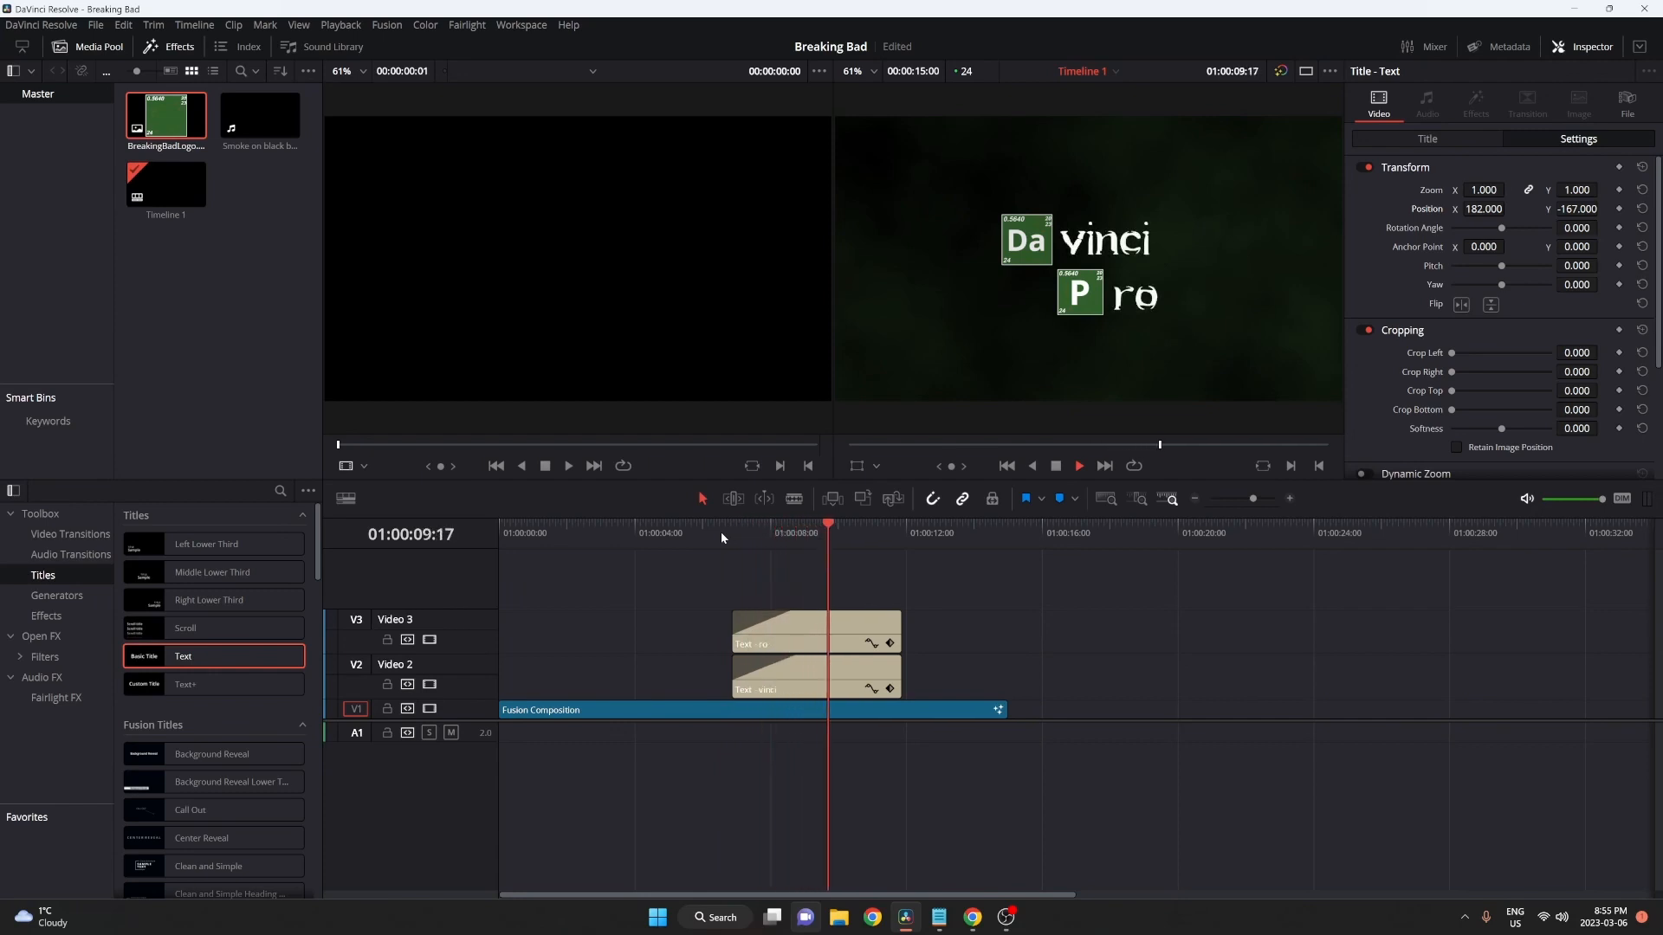
key("space")
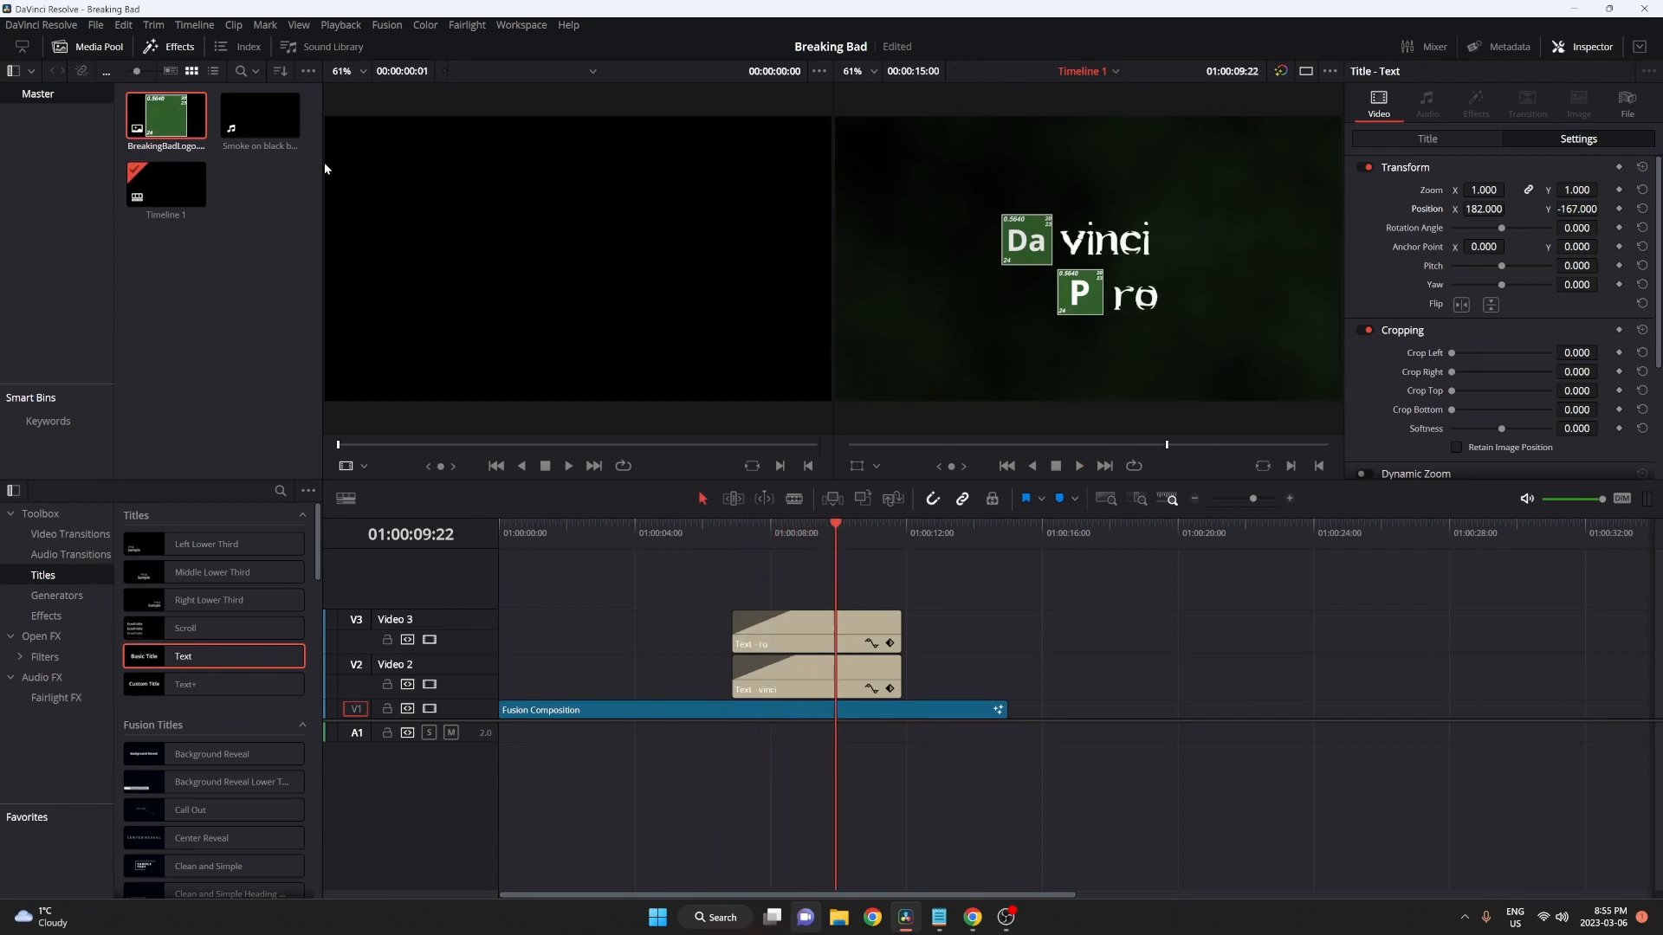
Add the "Smoke on black background.mp4" clip on a new track above the titles from the timeline start and flip it horizontally
left_click_drag(260, 115, 510, 596)
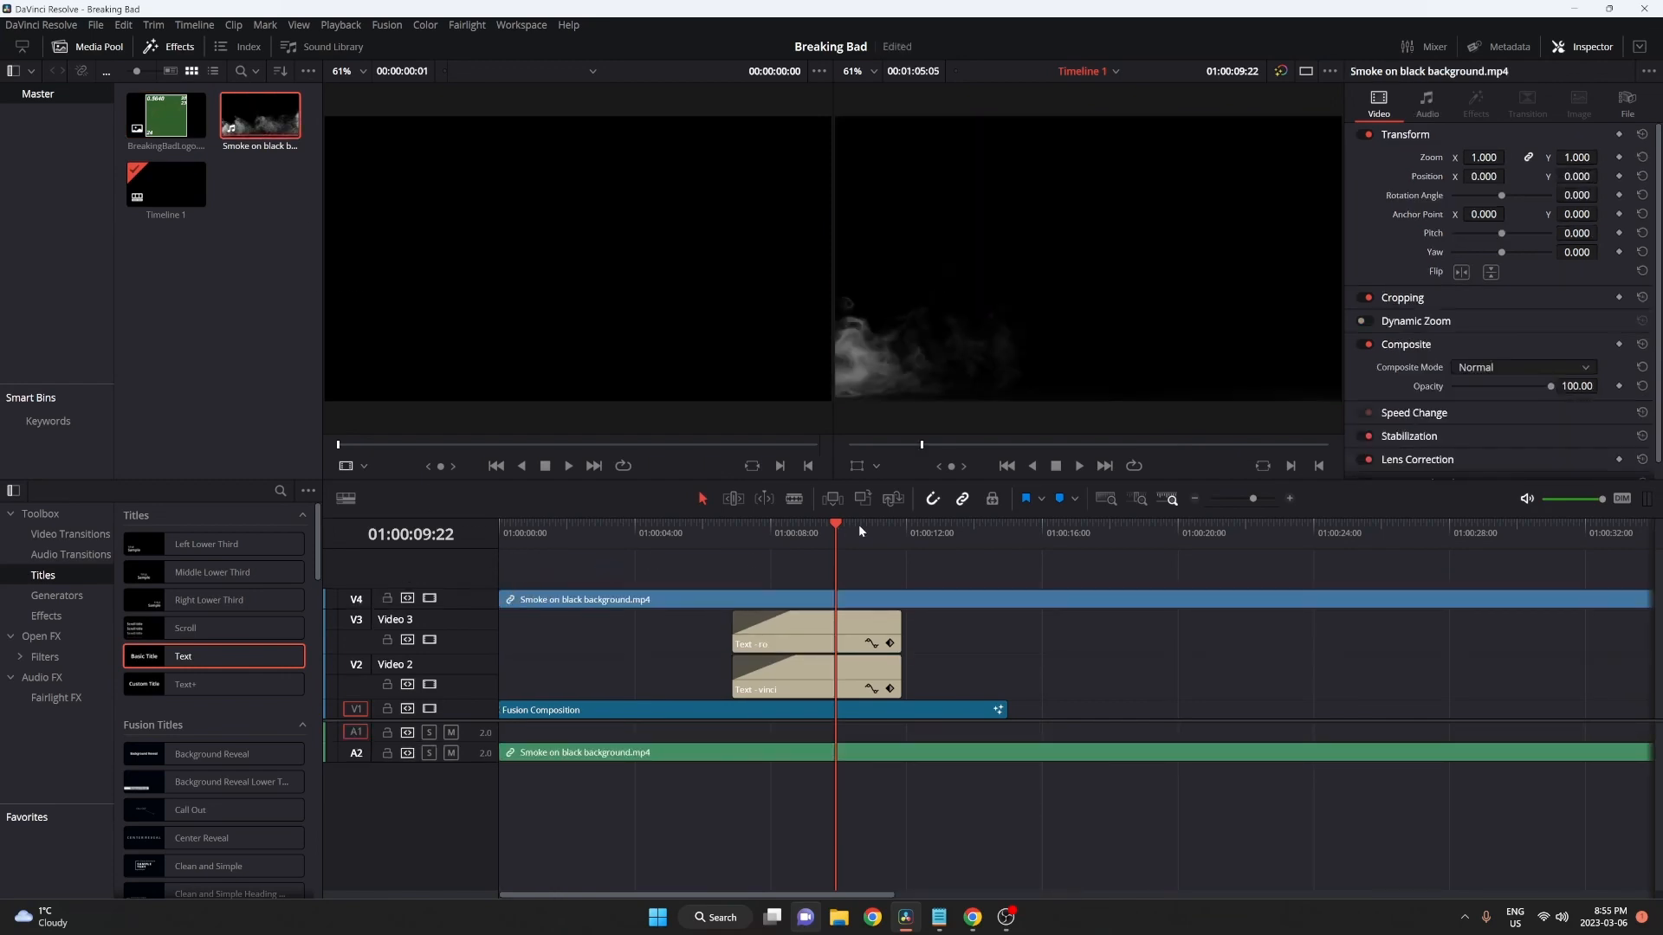
left_click_drag(840, 526, 1224, 603)
left_click(1225, 604)
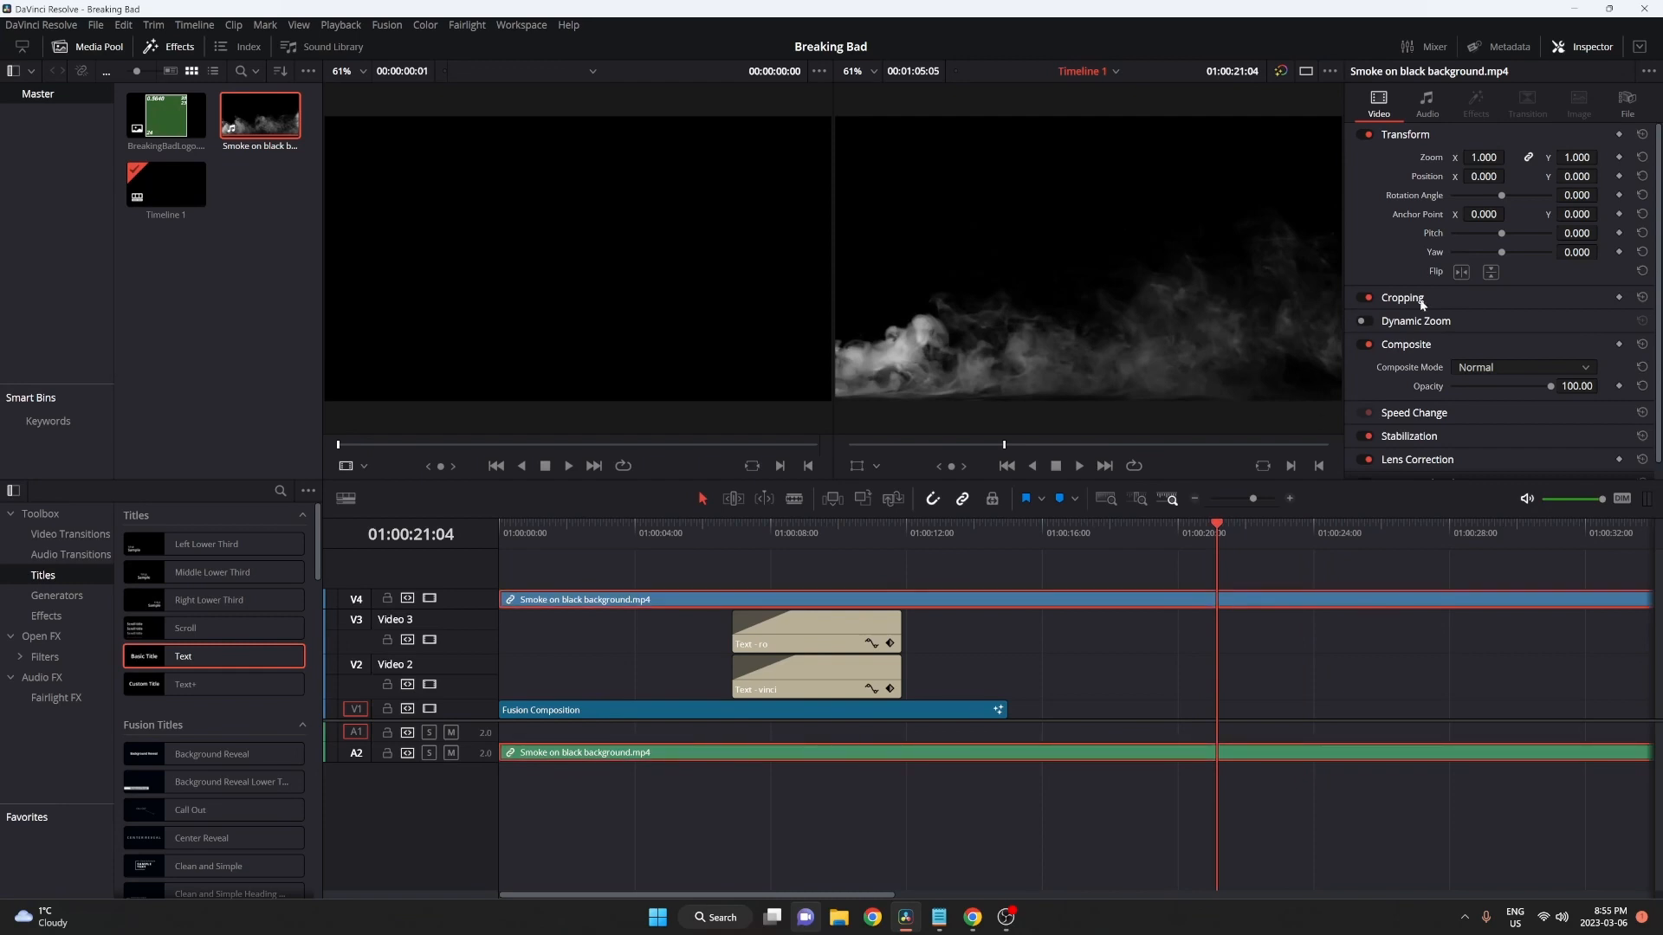
left_click(1461, 271)
Trim the smoke clip's opening up to about 01:00:28:10, close the gap at the timeline start, and play from the beginning
left_click_drag(1252, 500, 1236, 500)
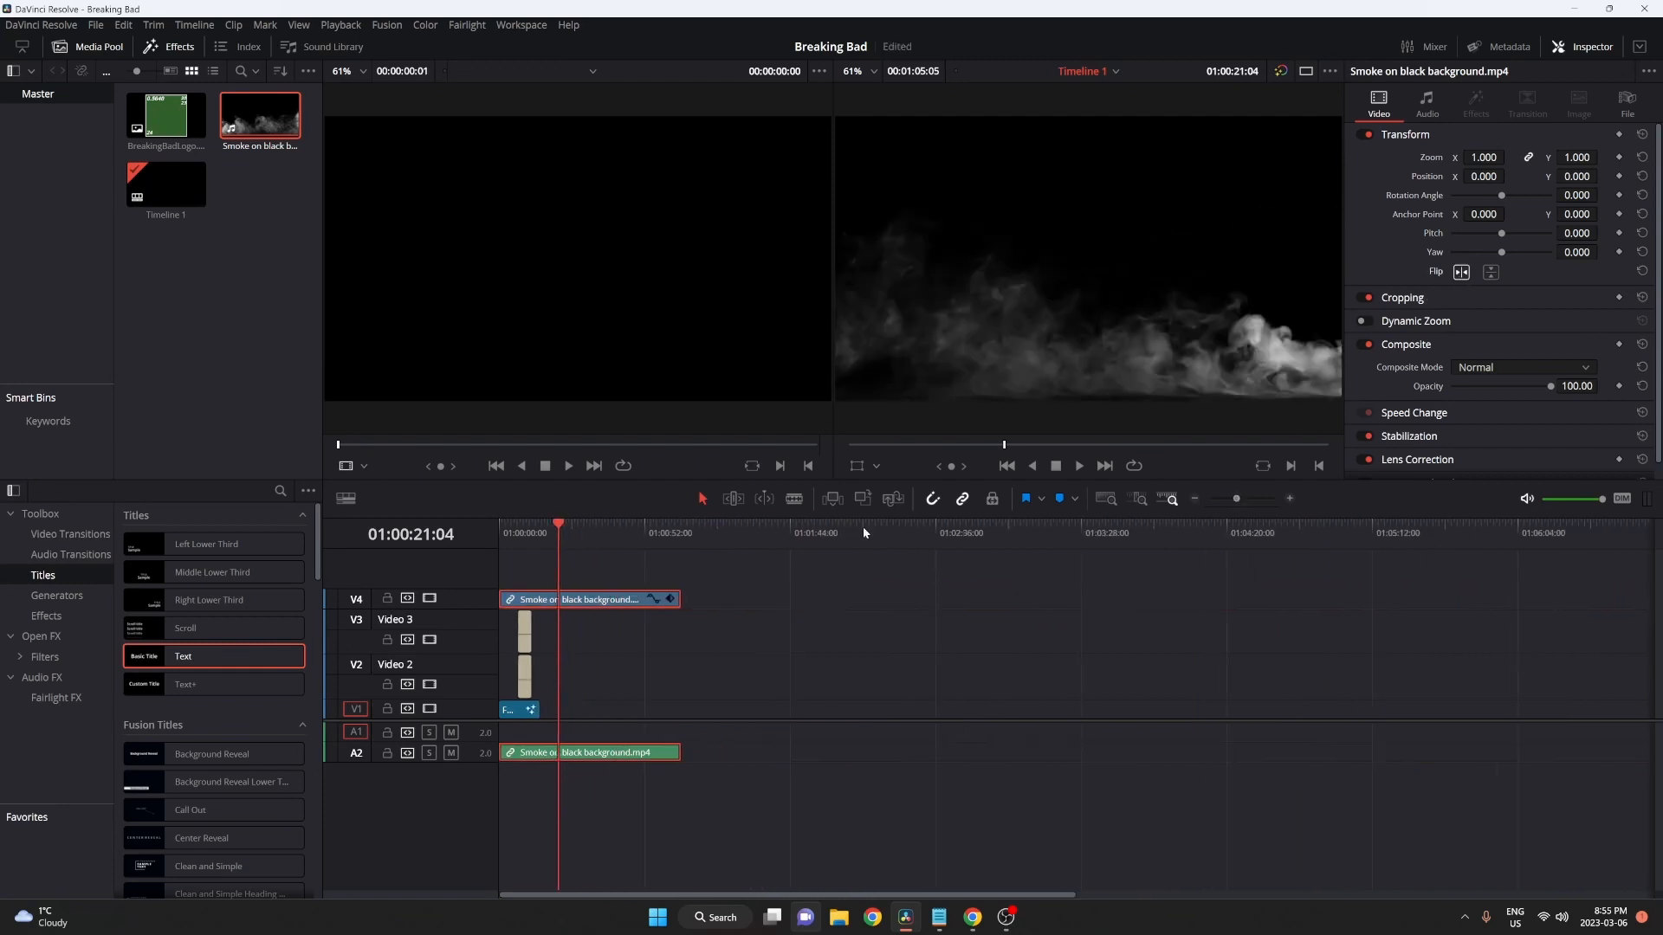
mouse_move(589, 534)
left_mouse_down()
mouse_move(574, 535)
mouse_move(649, 539)
mouse_move(578, 534)
left_mouse_up()
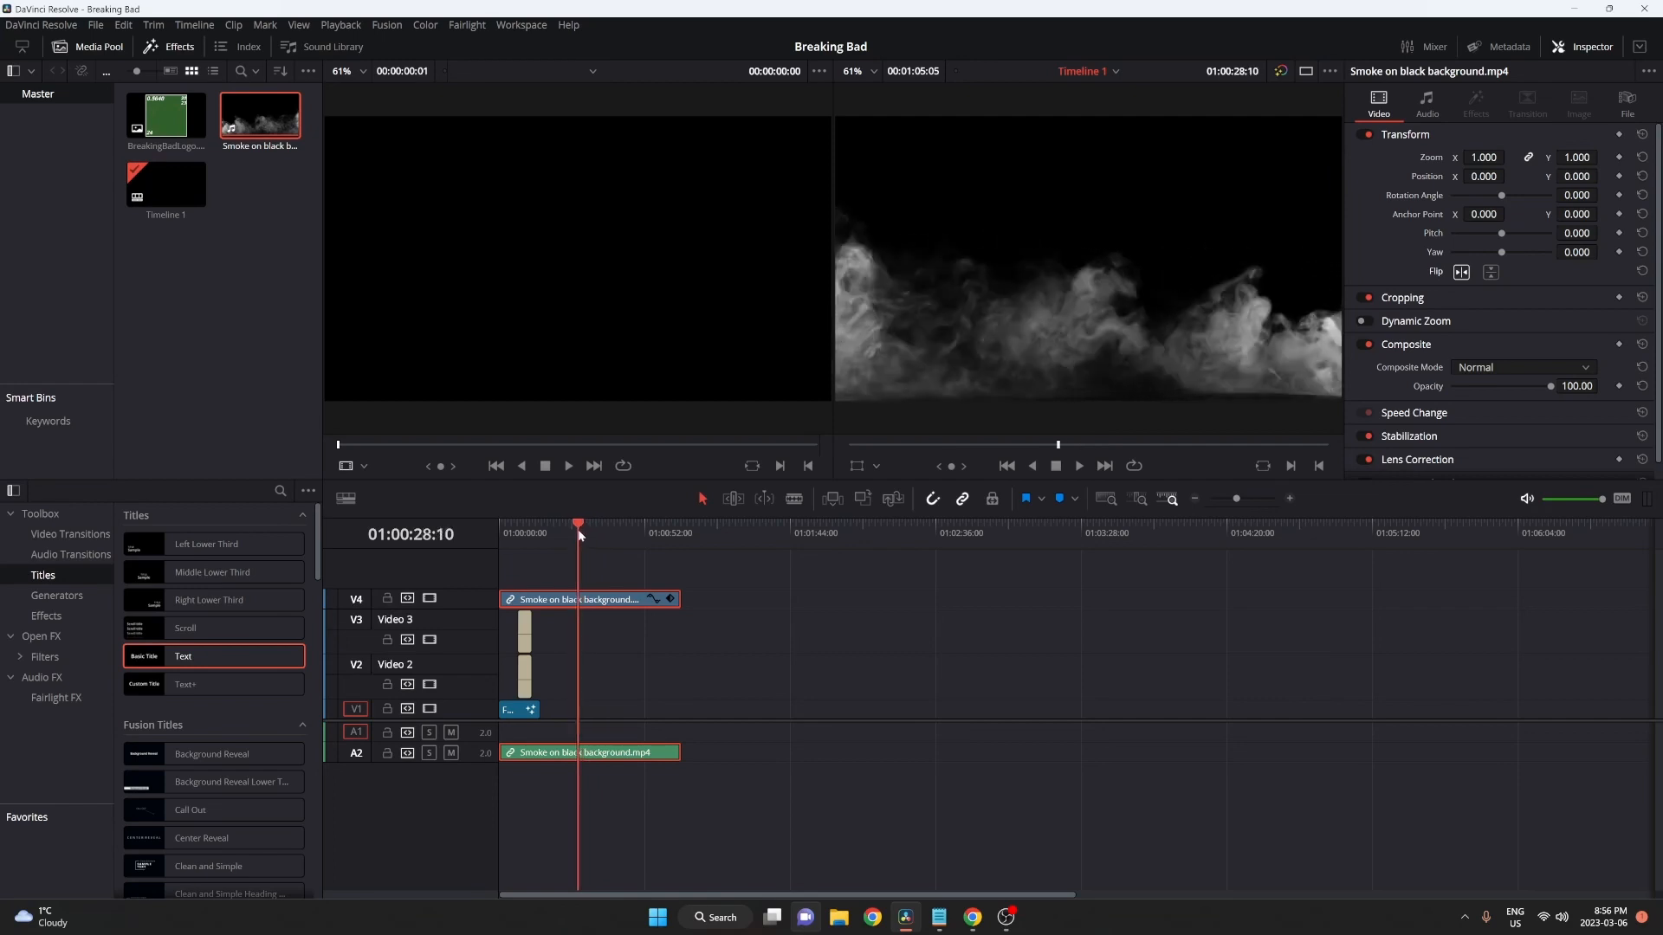
left_click_drag(505, 600, 567, 601)
key("Delete")
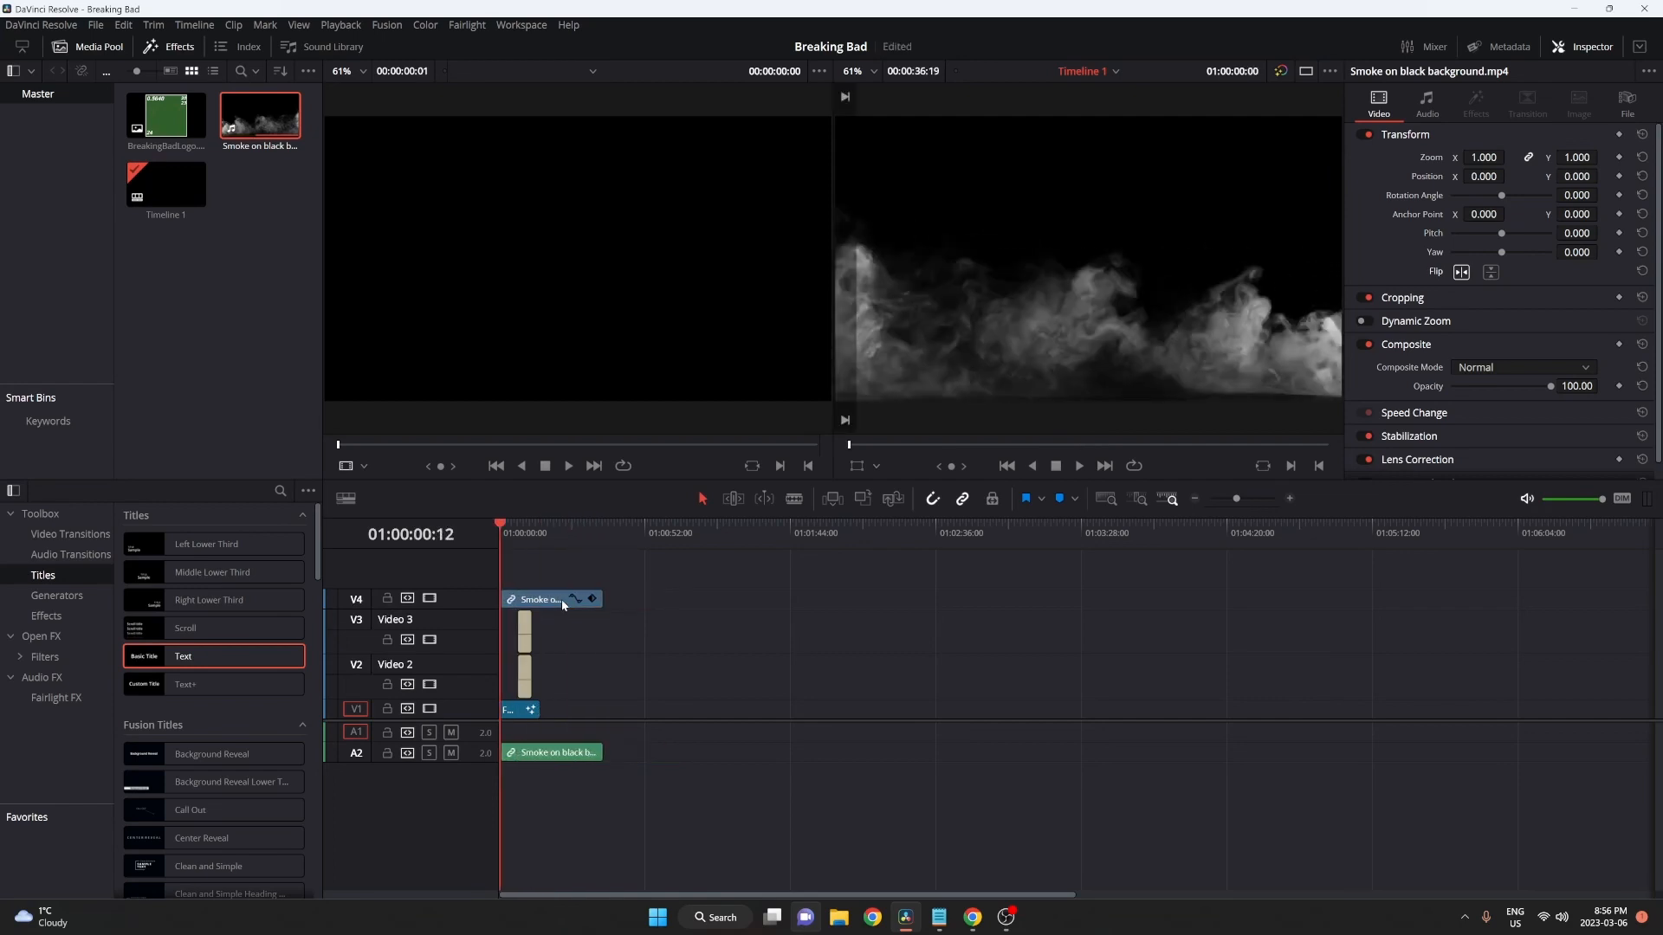
key("Home")
key("space")
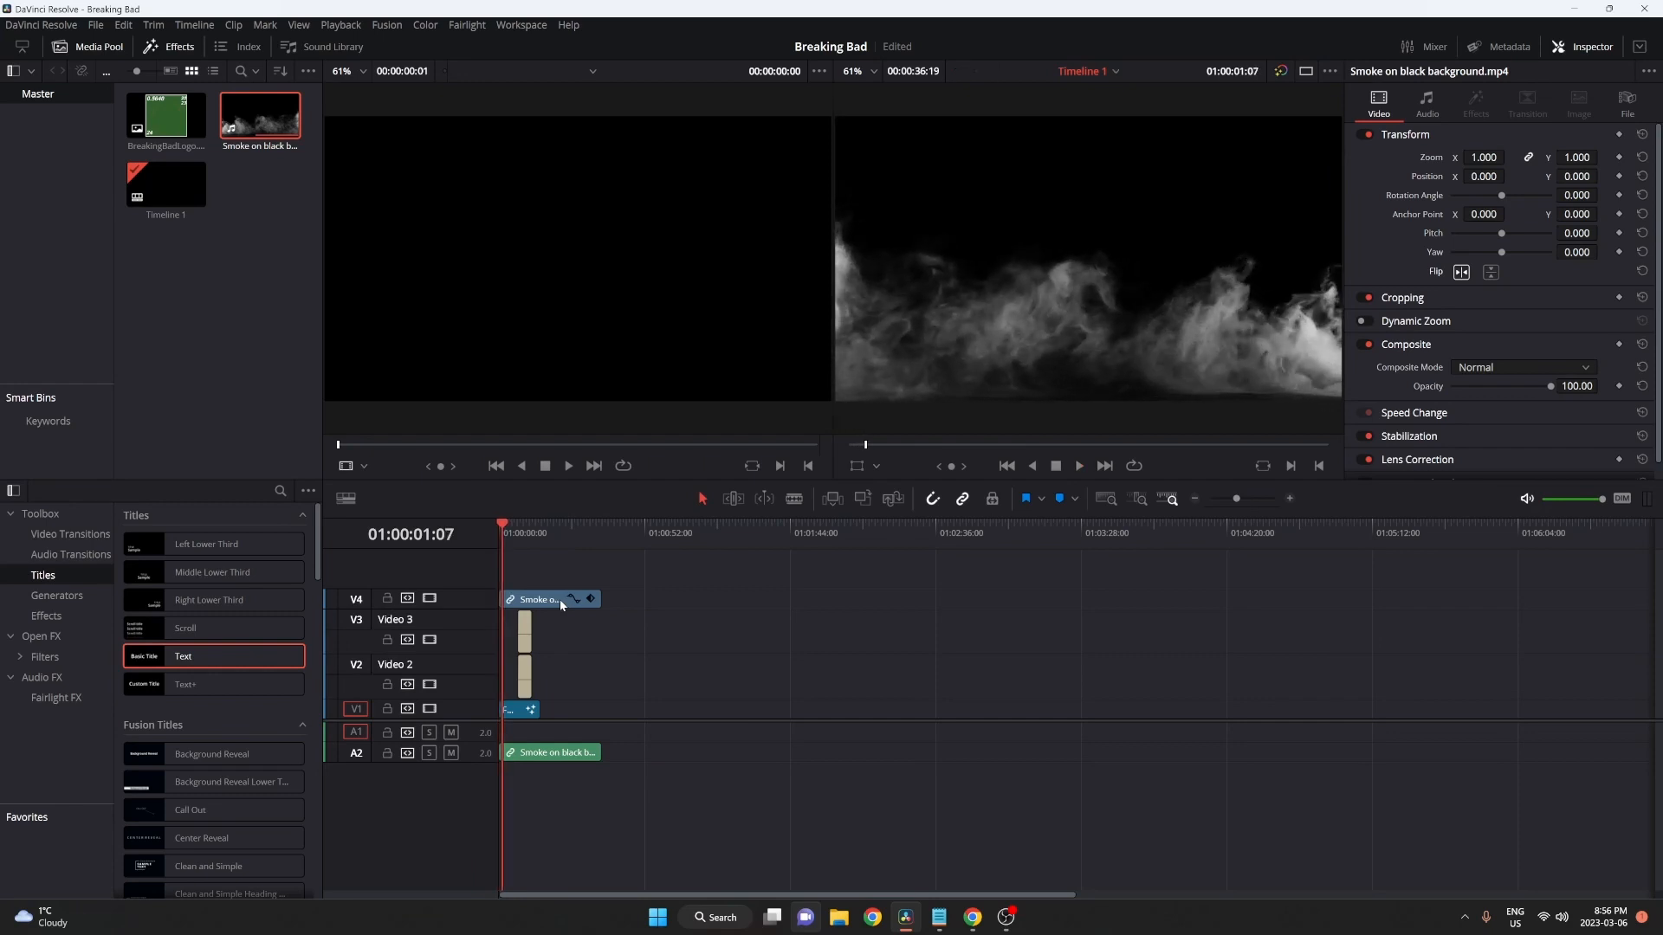
Speed up the smoke clip by raising its clip speed and play back the result
left_click(551, 602)
right_click(544, 600)
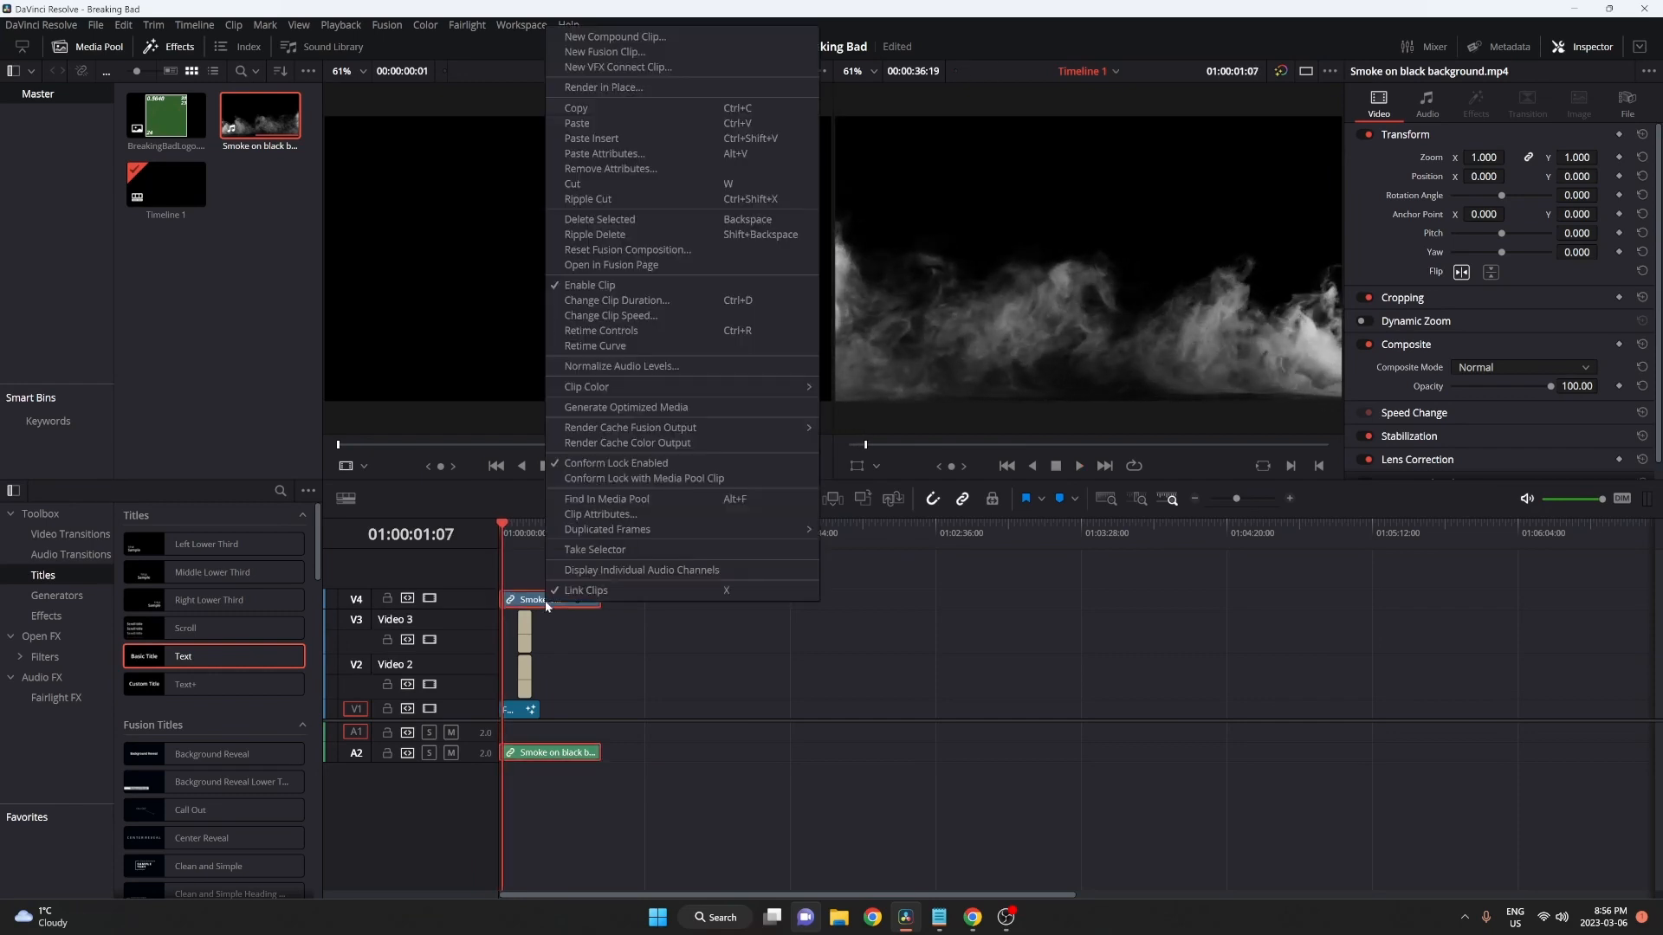
left_click(641, 317)
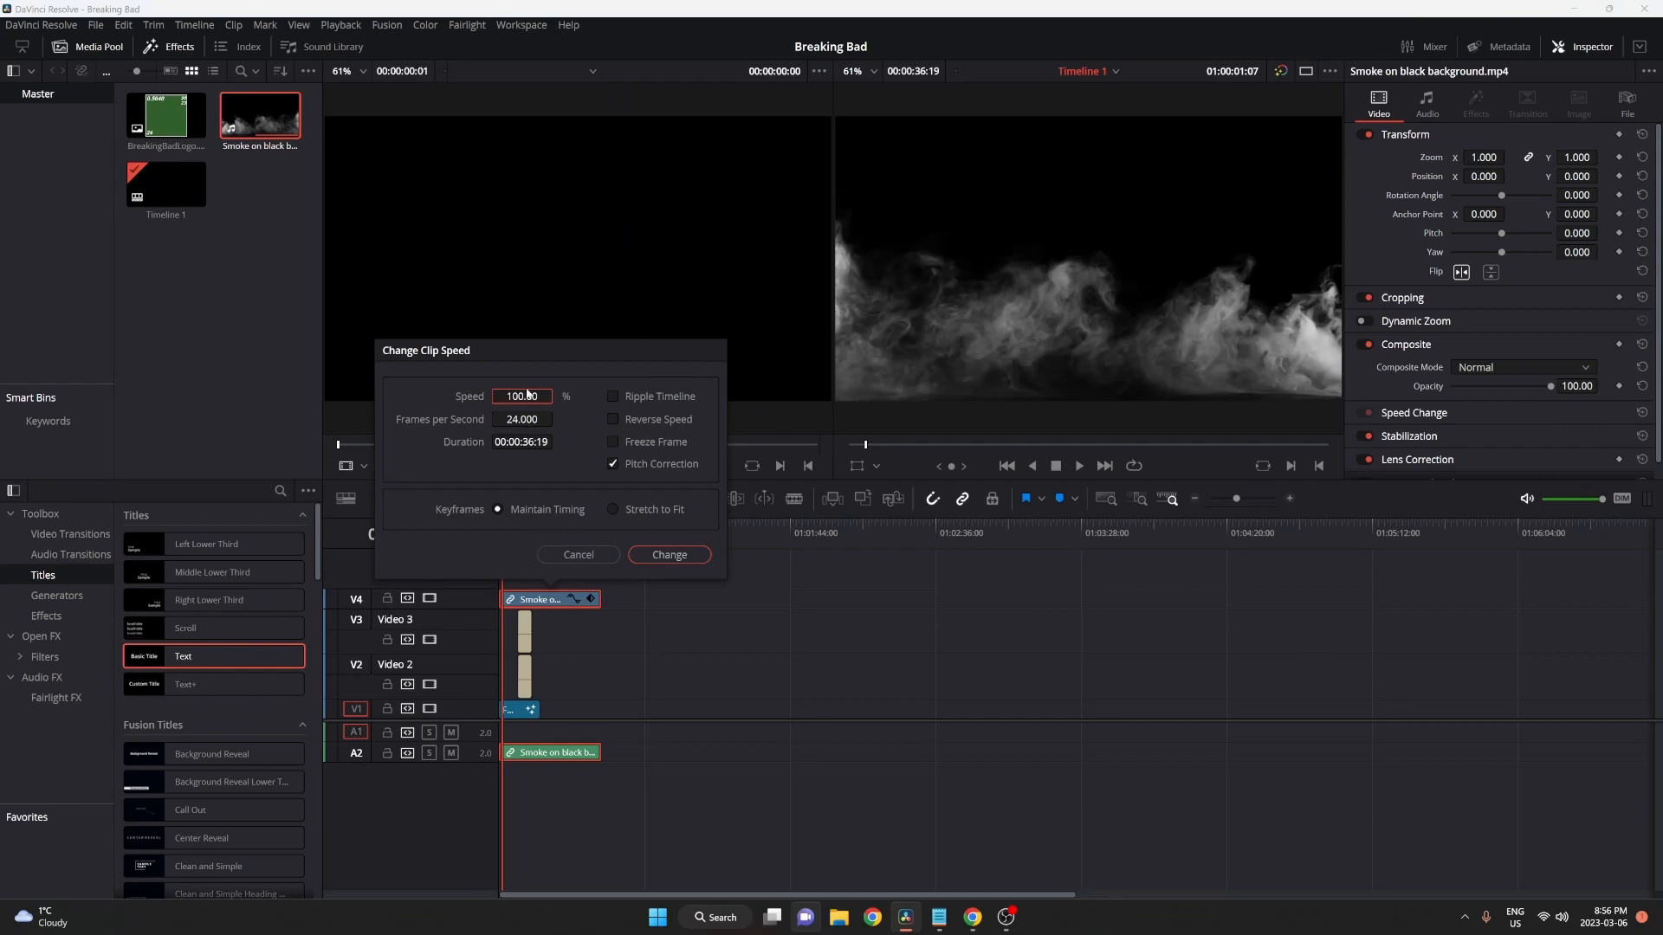
left_click(523, 396)
key("Return")
key("space")
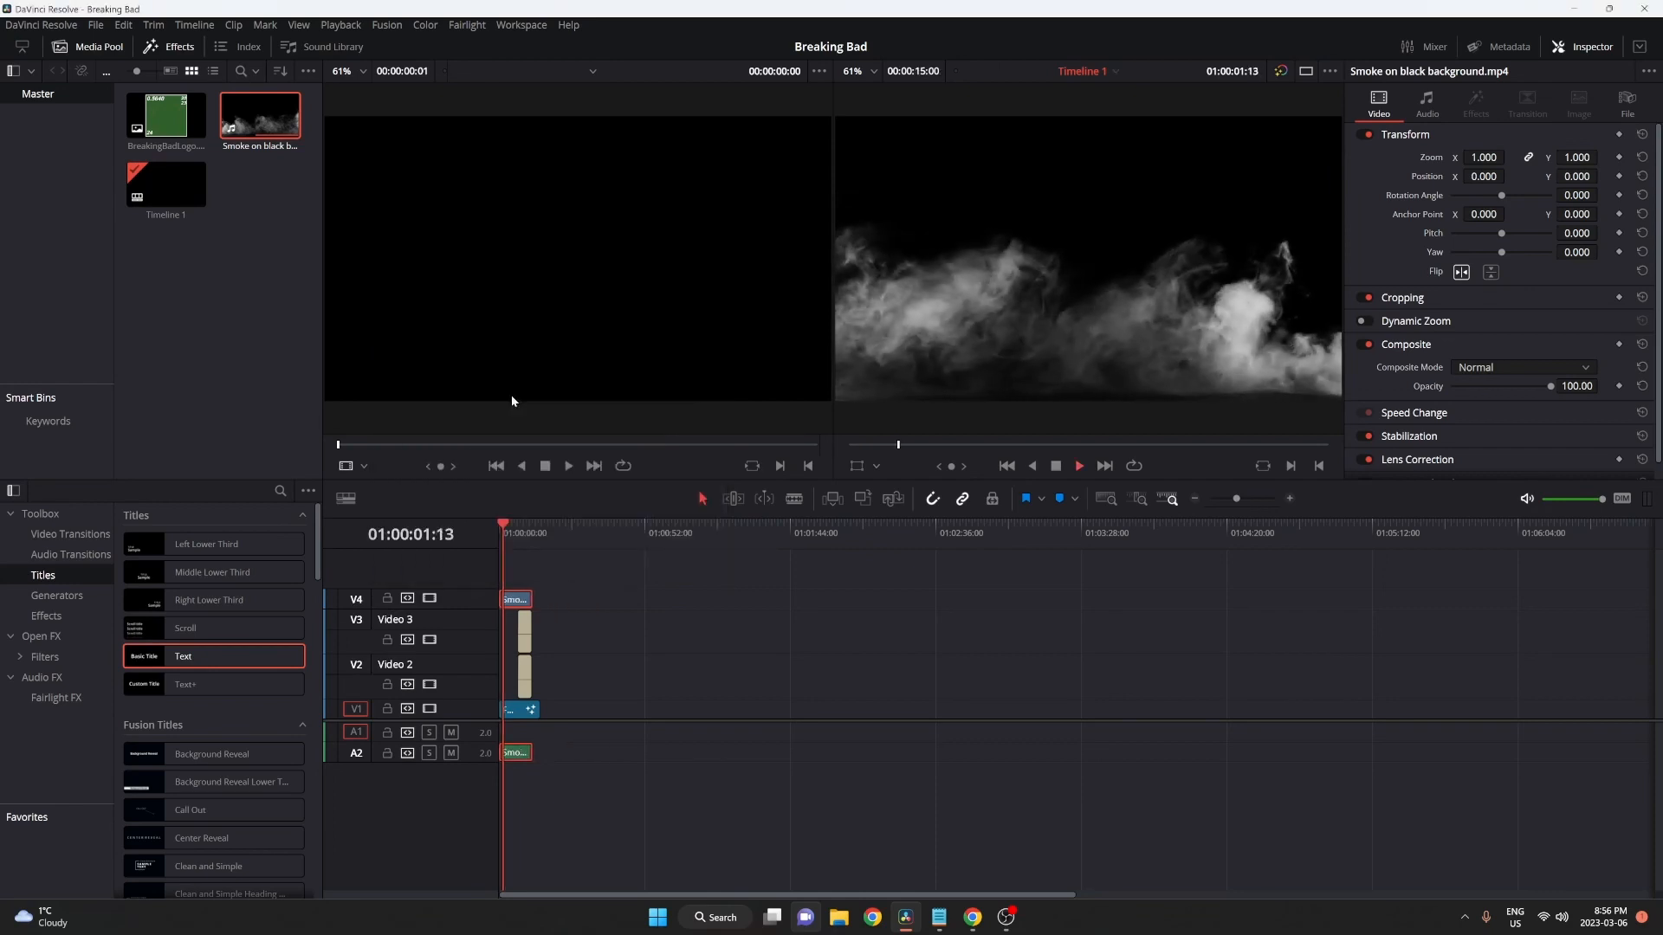
Set the smoke clip's zoom to 2.060 and its vertical position to 496, and play it back
left_click_drag(1485, 159, 1616, 177)
key("space")
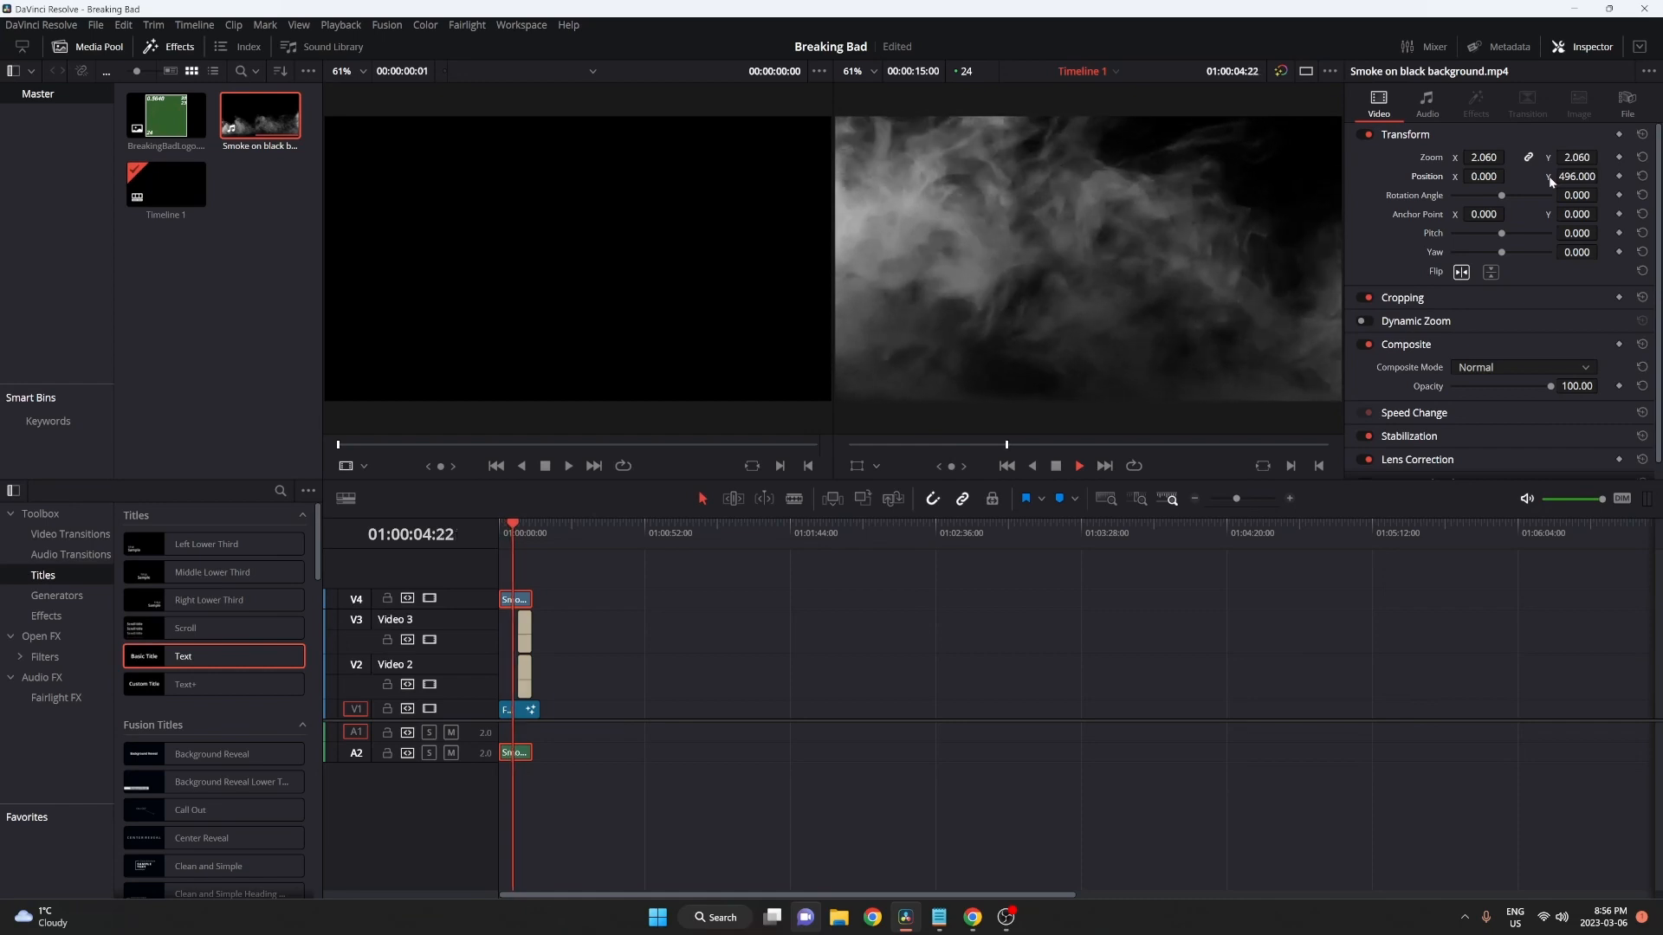
key("space")
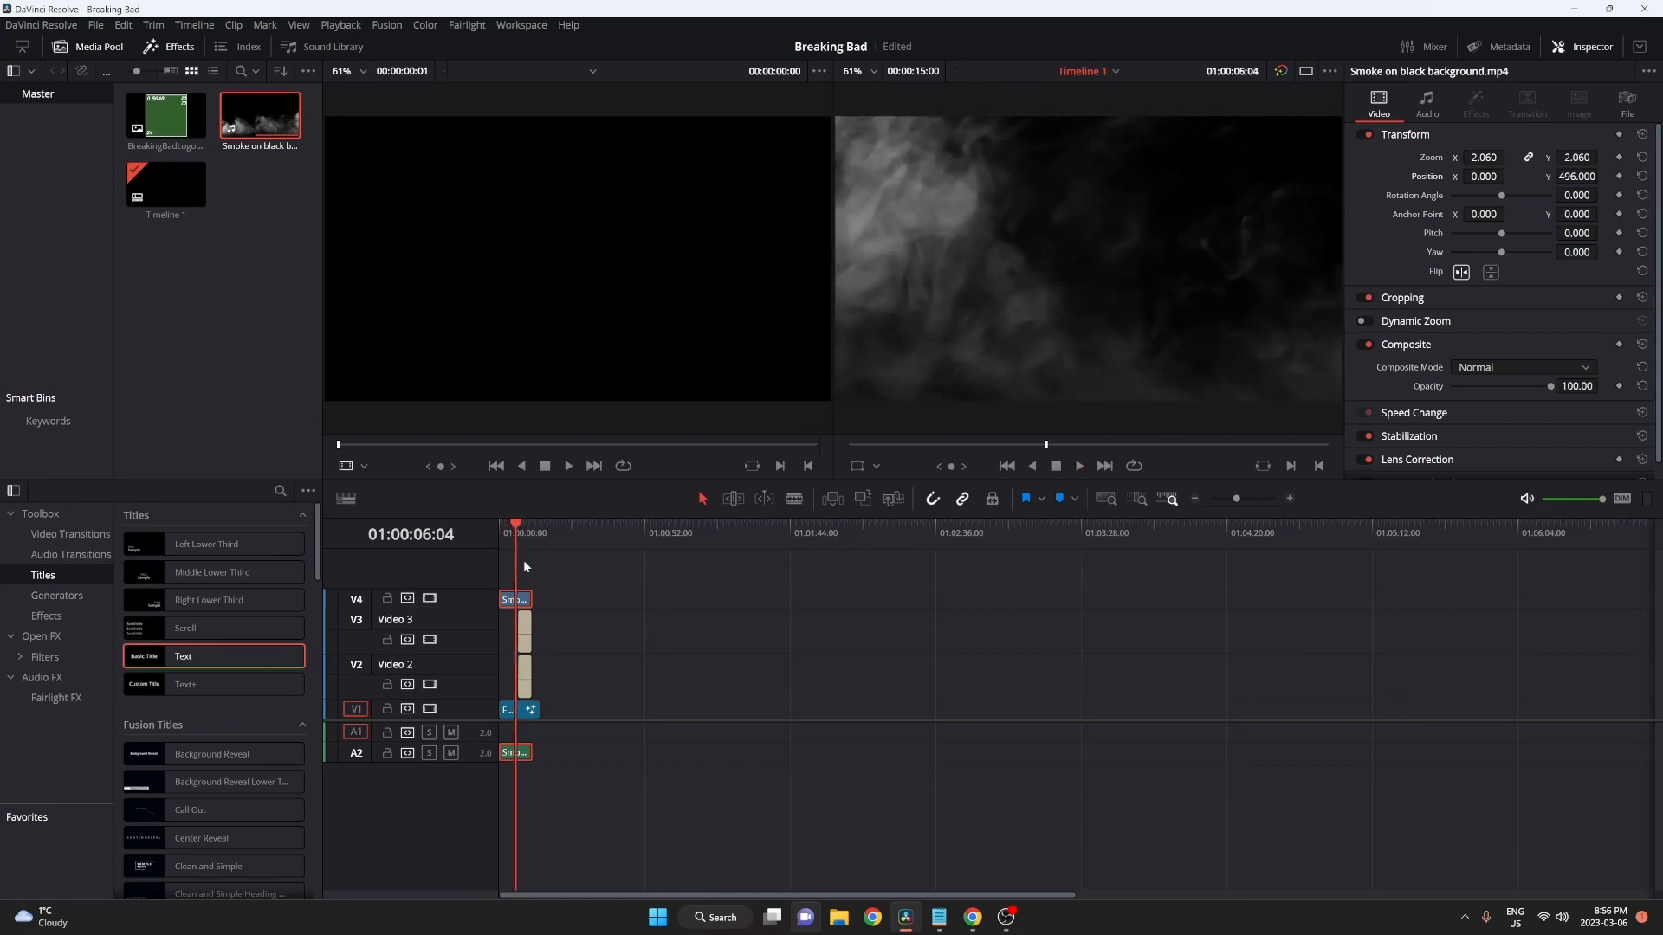
Move the smoke clip later so that it ends together with the Fusion Composition, and preview it
left_click_drag(518, 600, 524, 600)
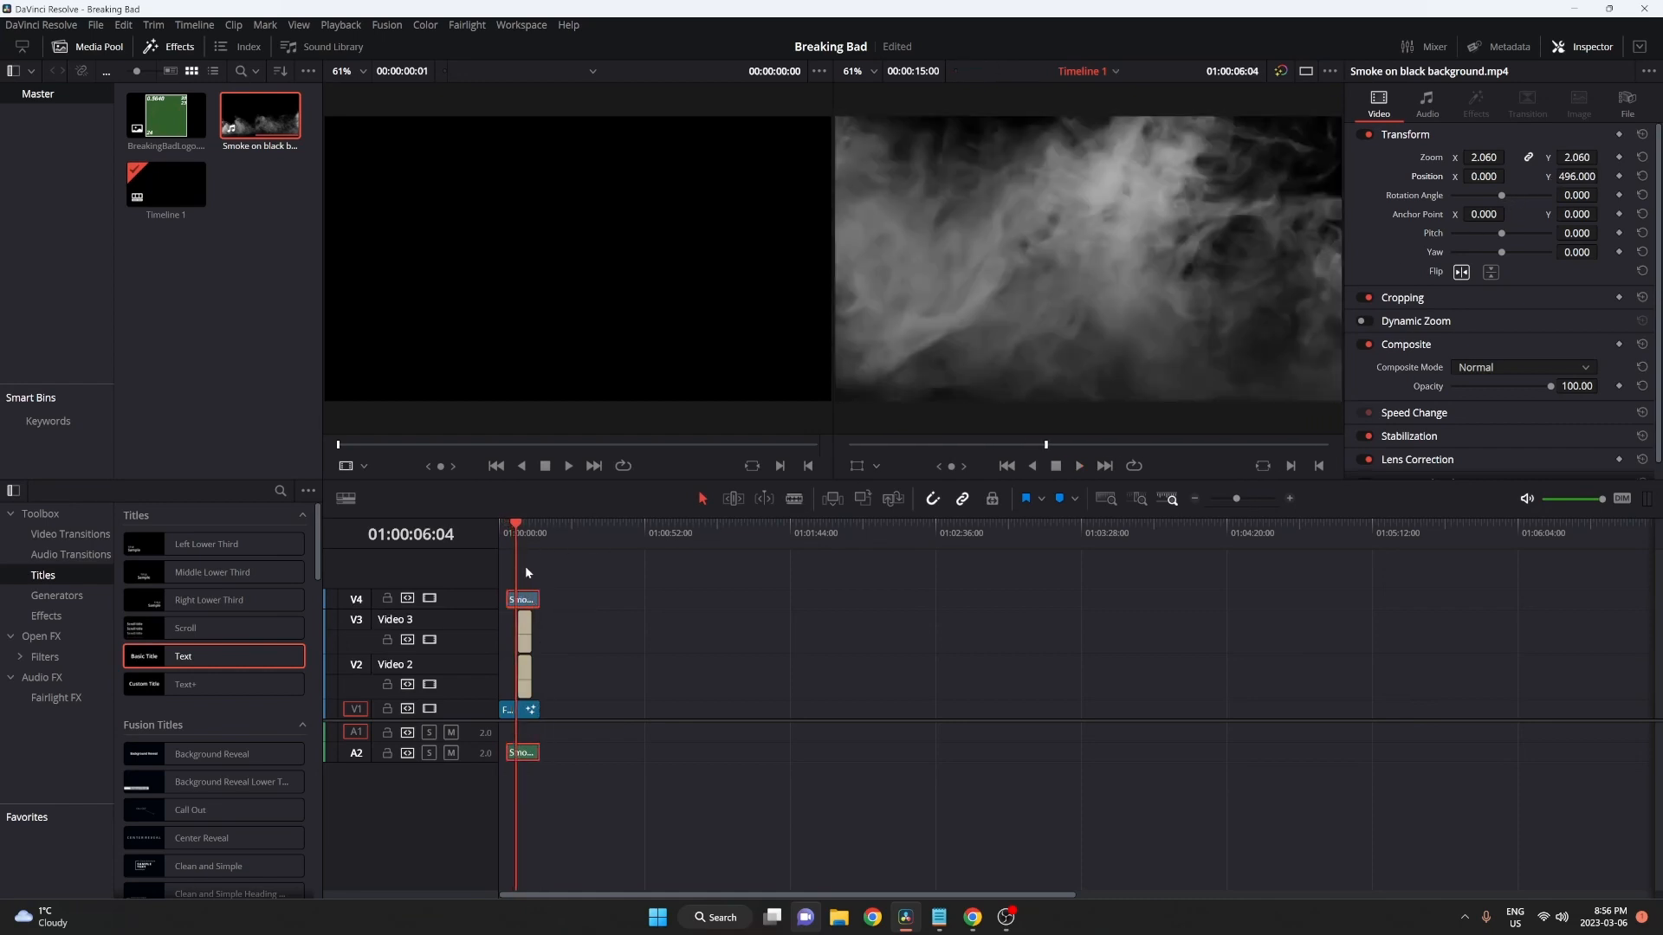
key("space")
key("space")
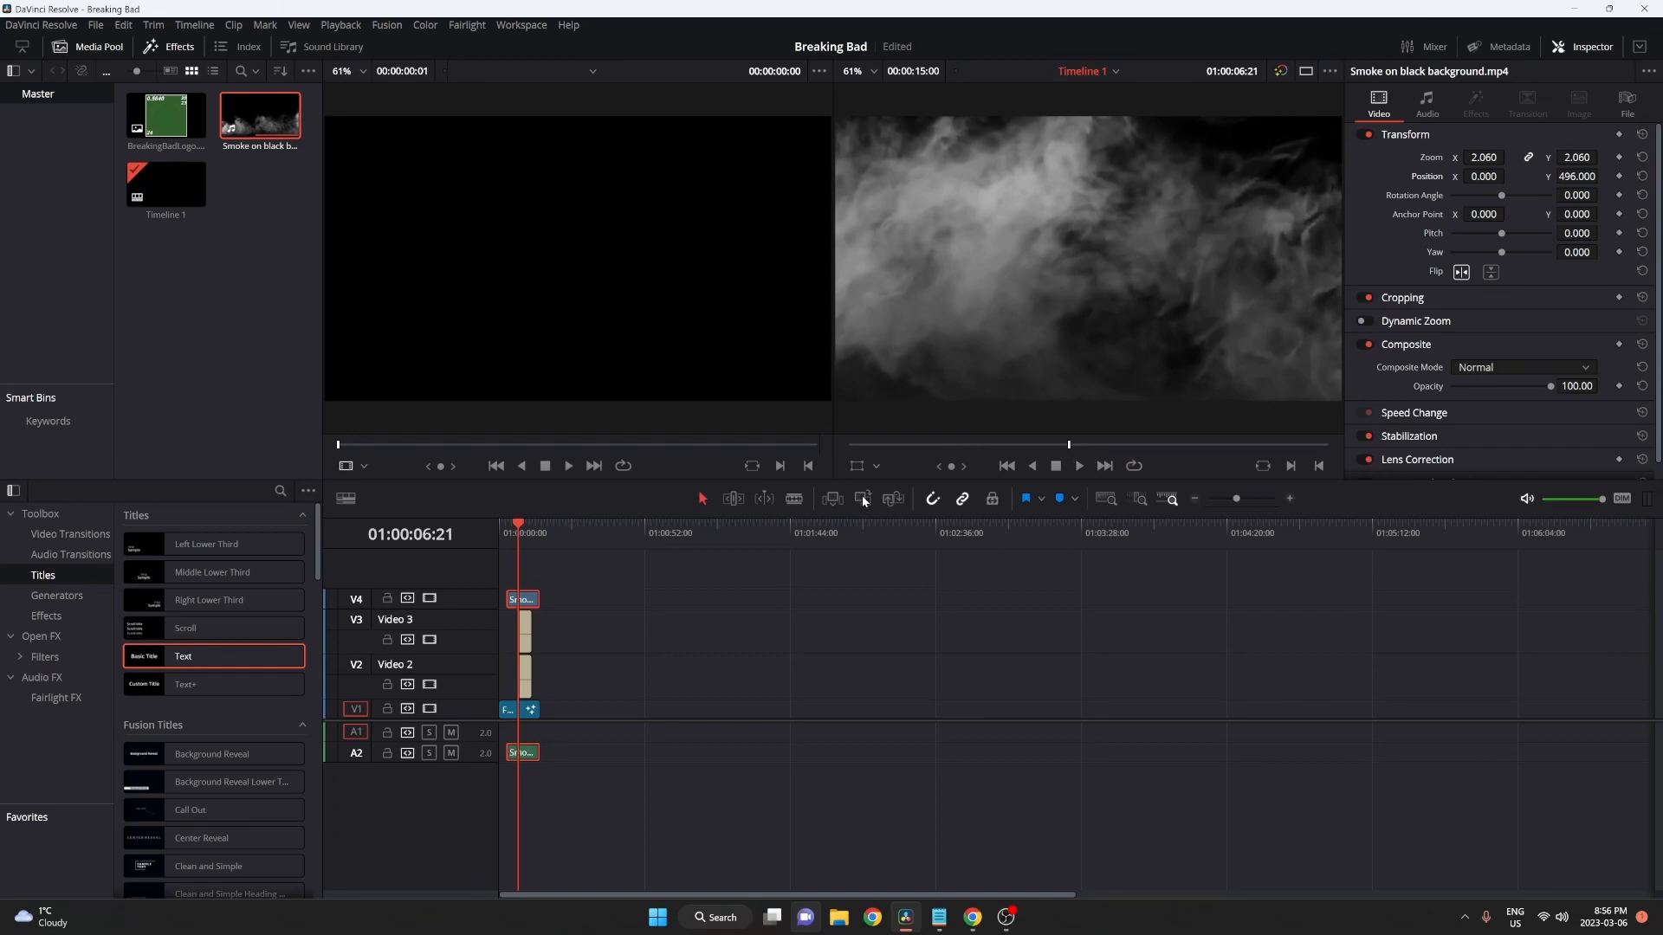
Set the smoke clip's composite mode to Screen and play back the title section
left_click(1524, 363)
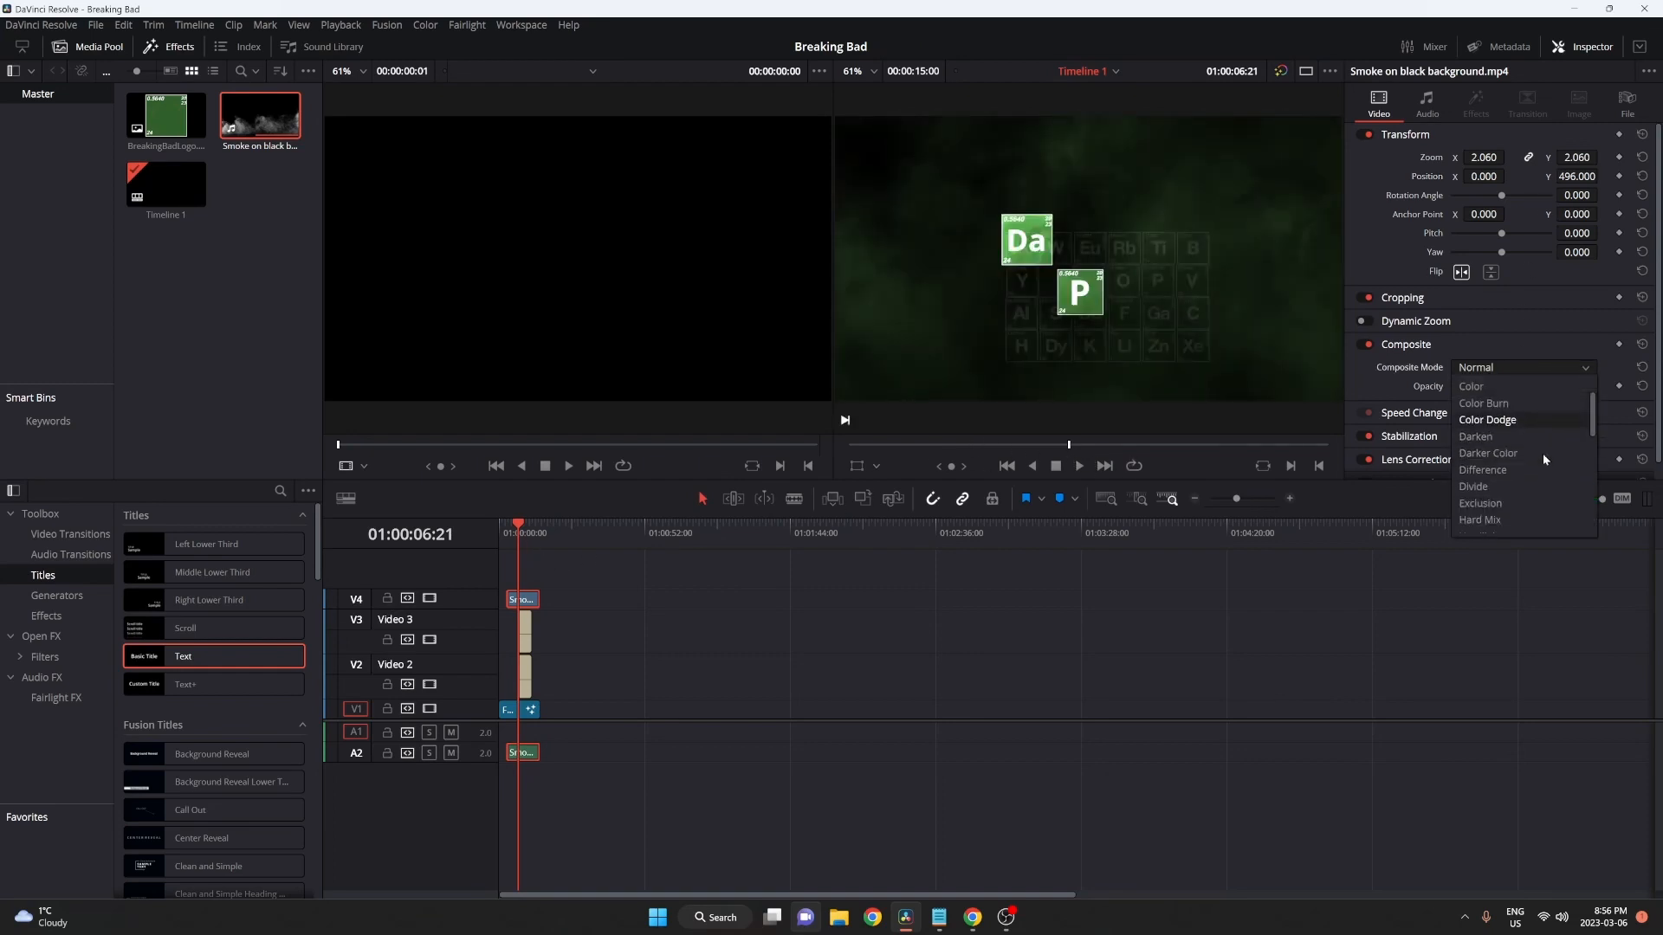
scroll(1535, 468, "down", 5)
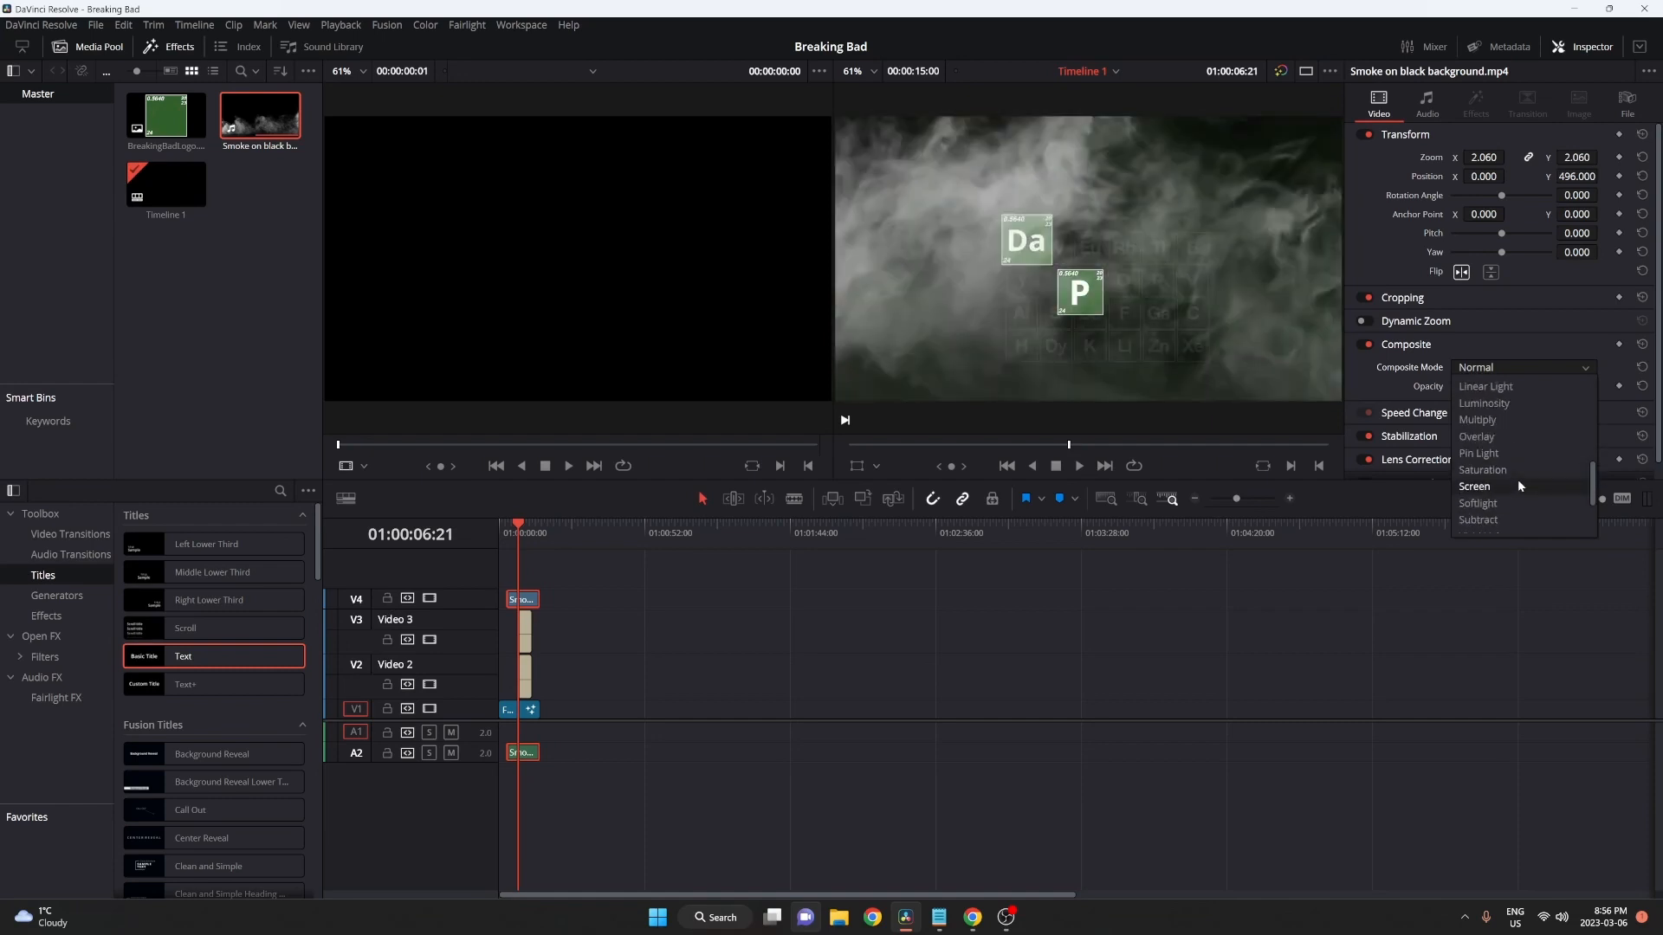
left_click(1518, 483)
key("space")
key("space")
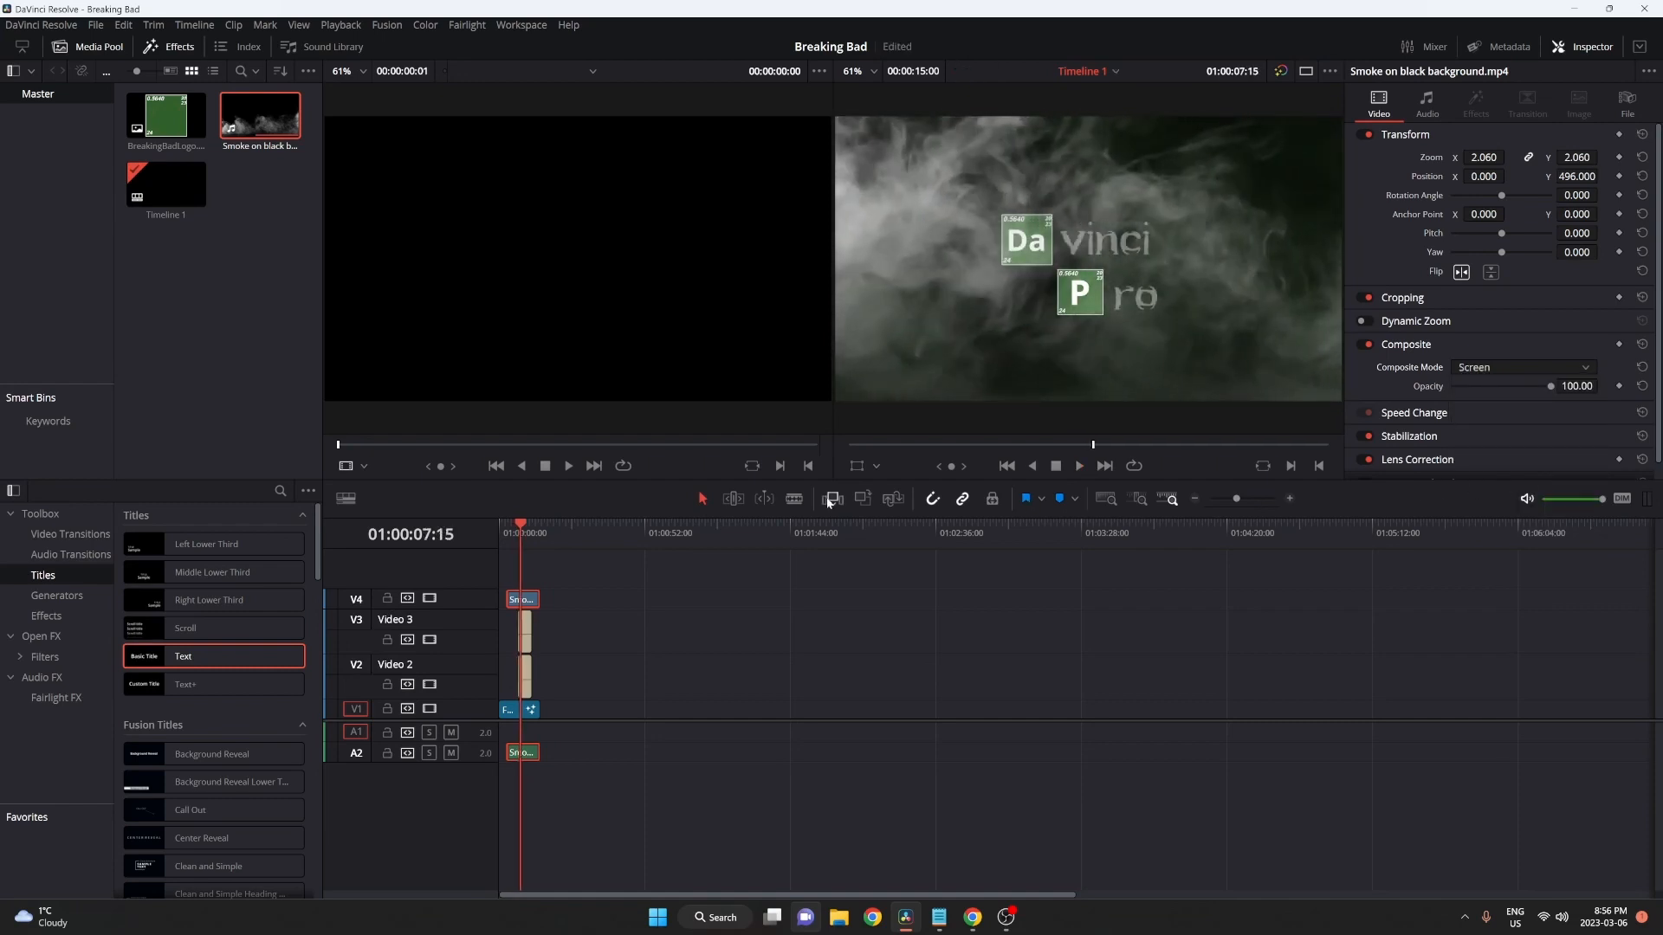
left_click(512, 530)
key("space")
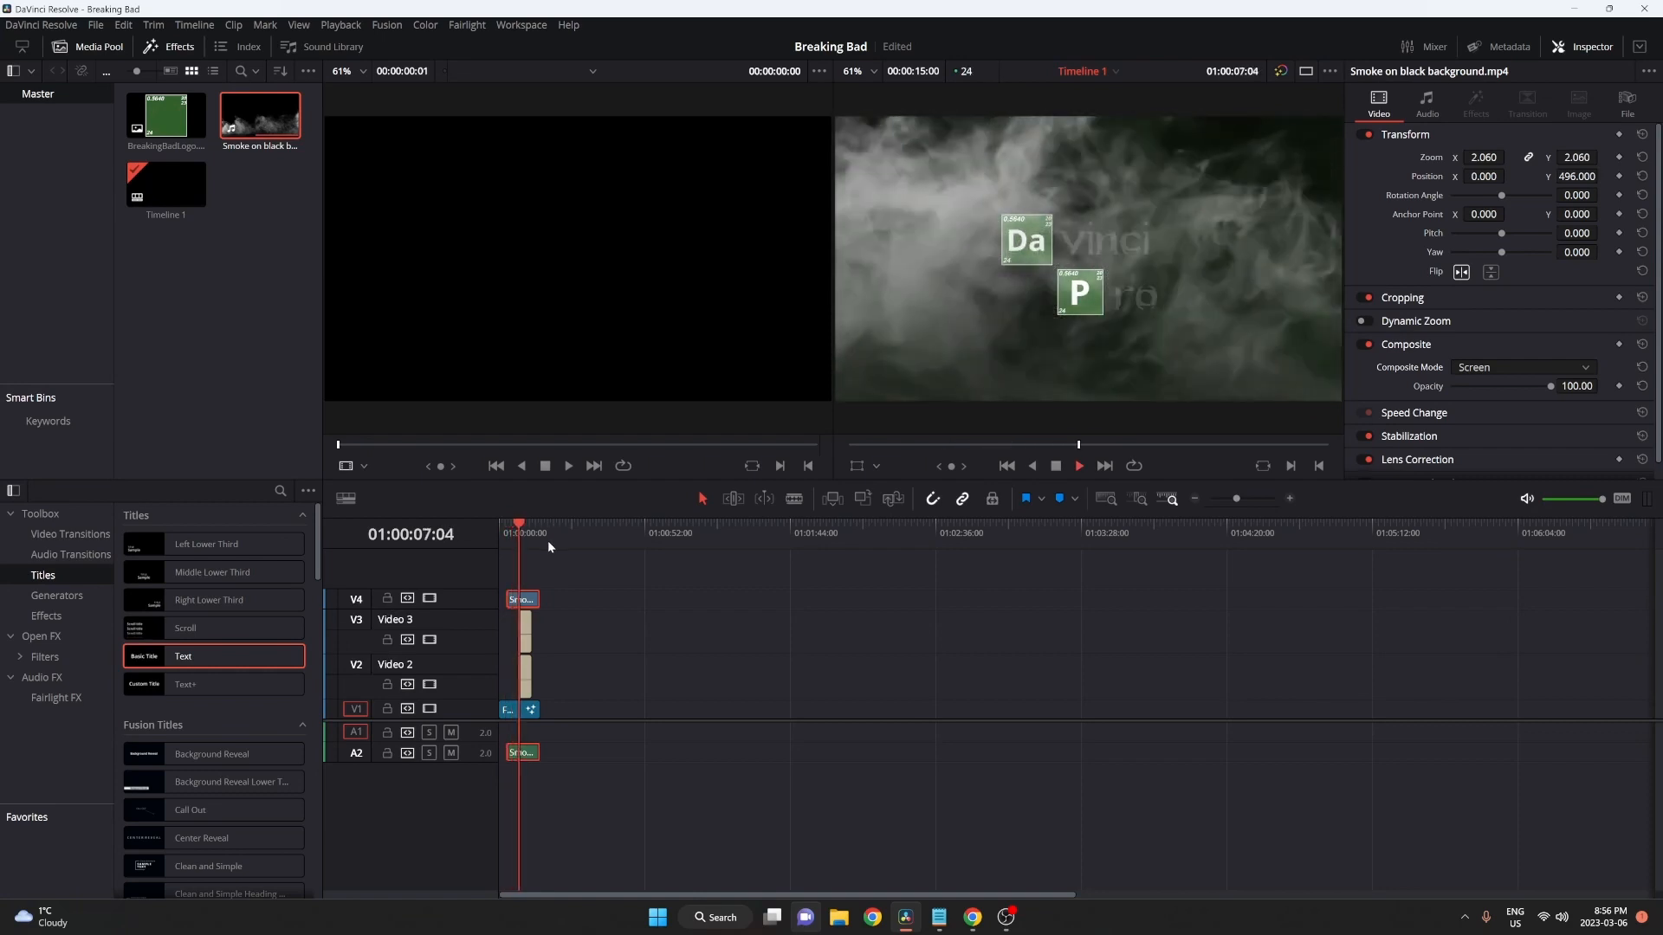
key("space")
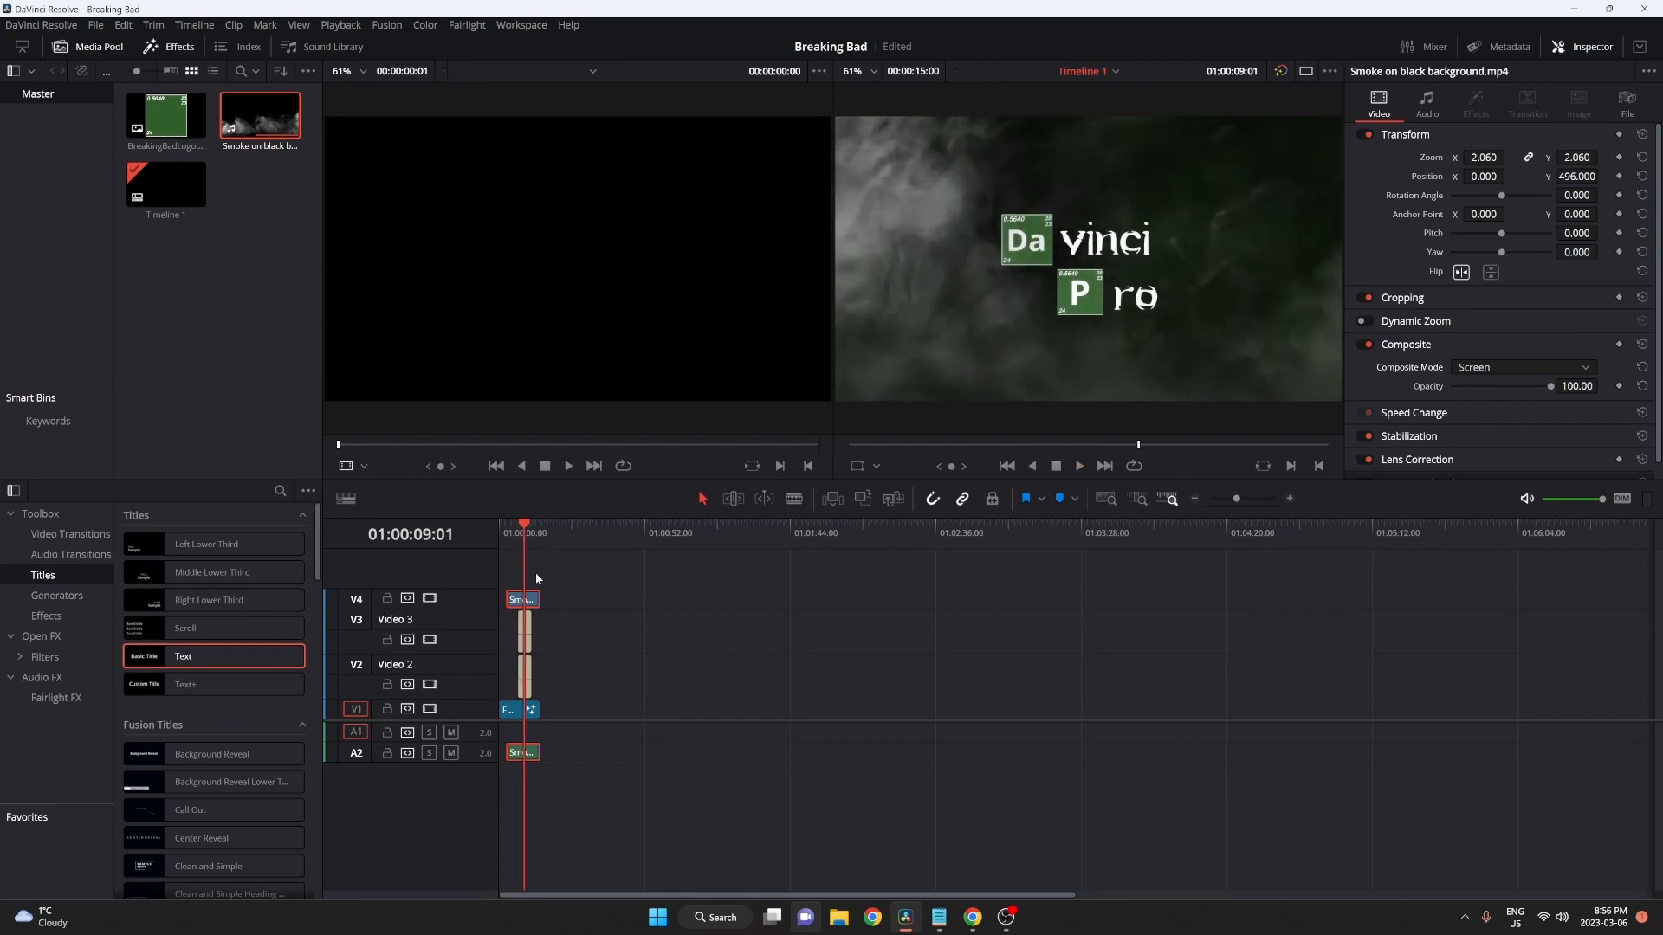
Slide the smoke clip later and extend its start so it runs from about 01:00:01:03 to 01:00:21:13
left_click_drag(1265, 499, 1254, 497)
left_click_drag(956, 606, 1080, 601)
left_click_drag(737, 600, 637, 600)
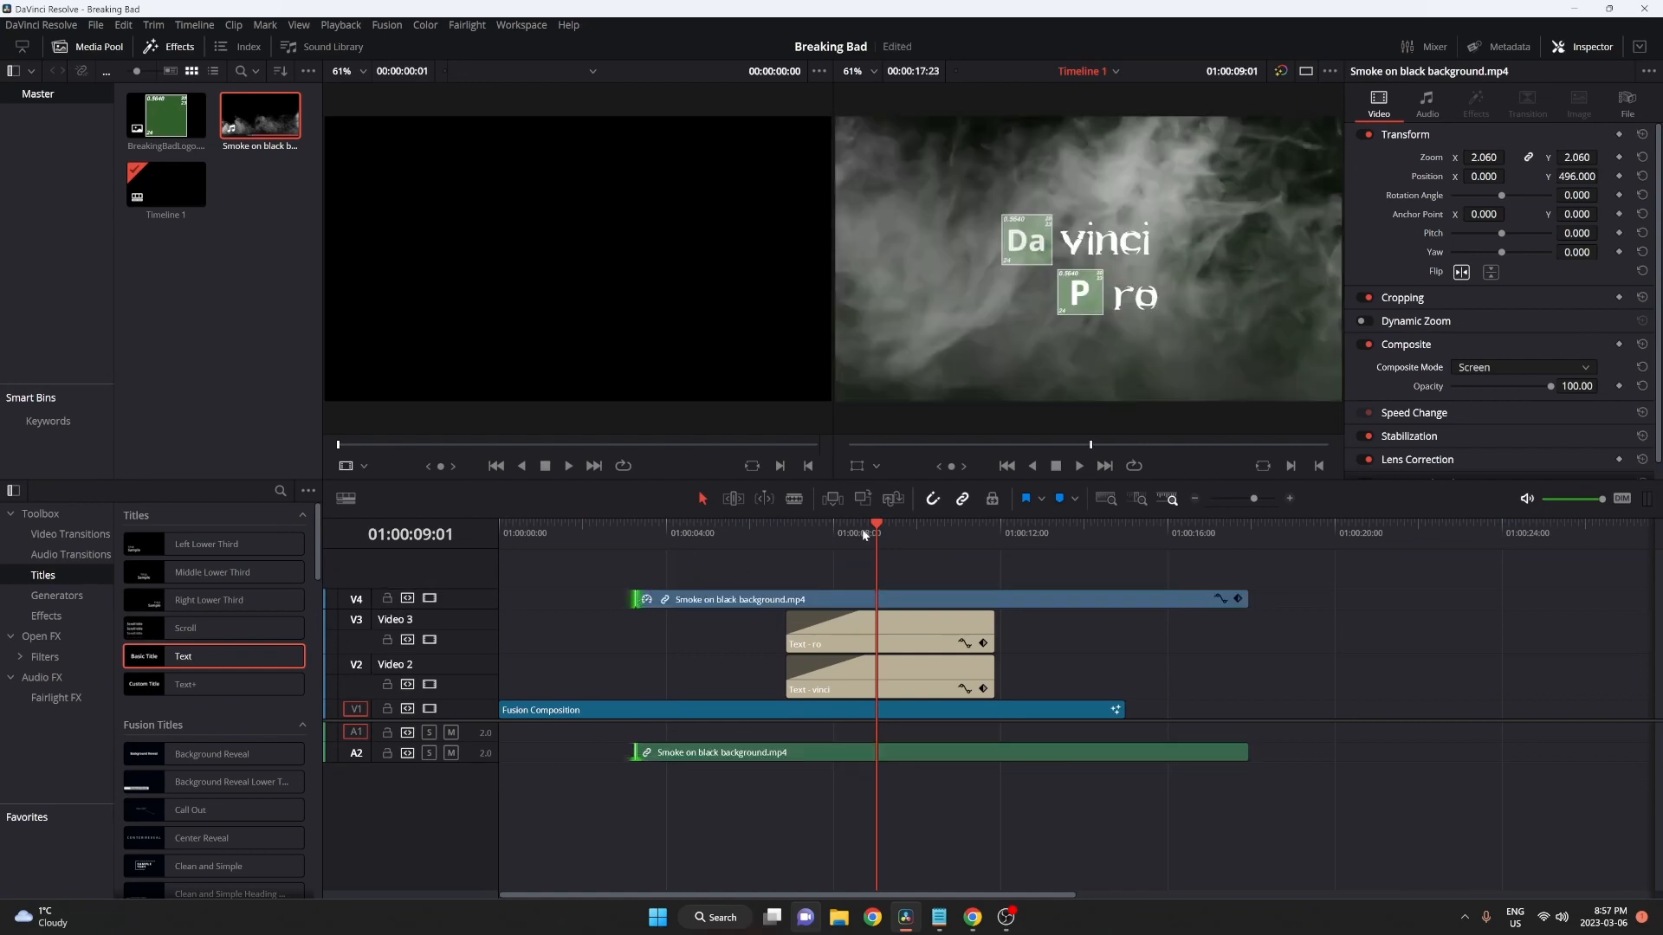
left_click_drag(861, 529, 779, 552)
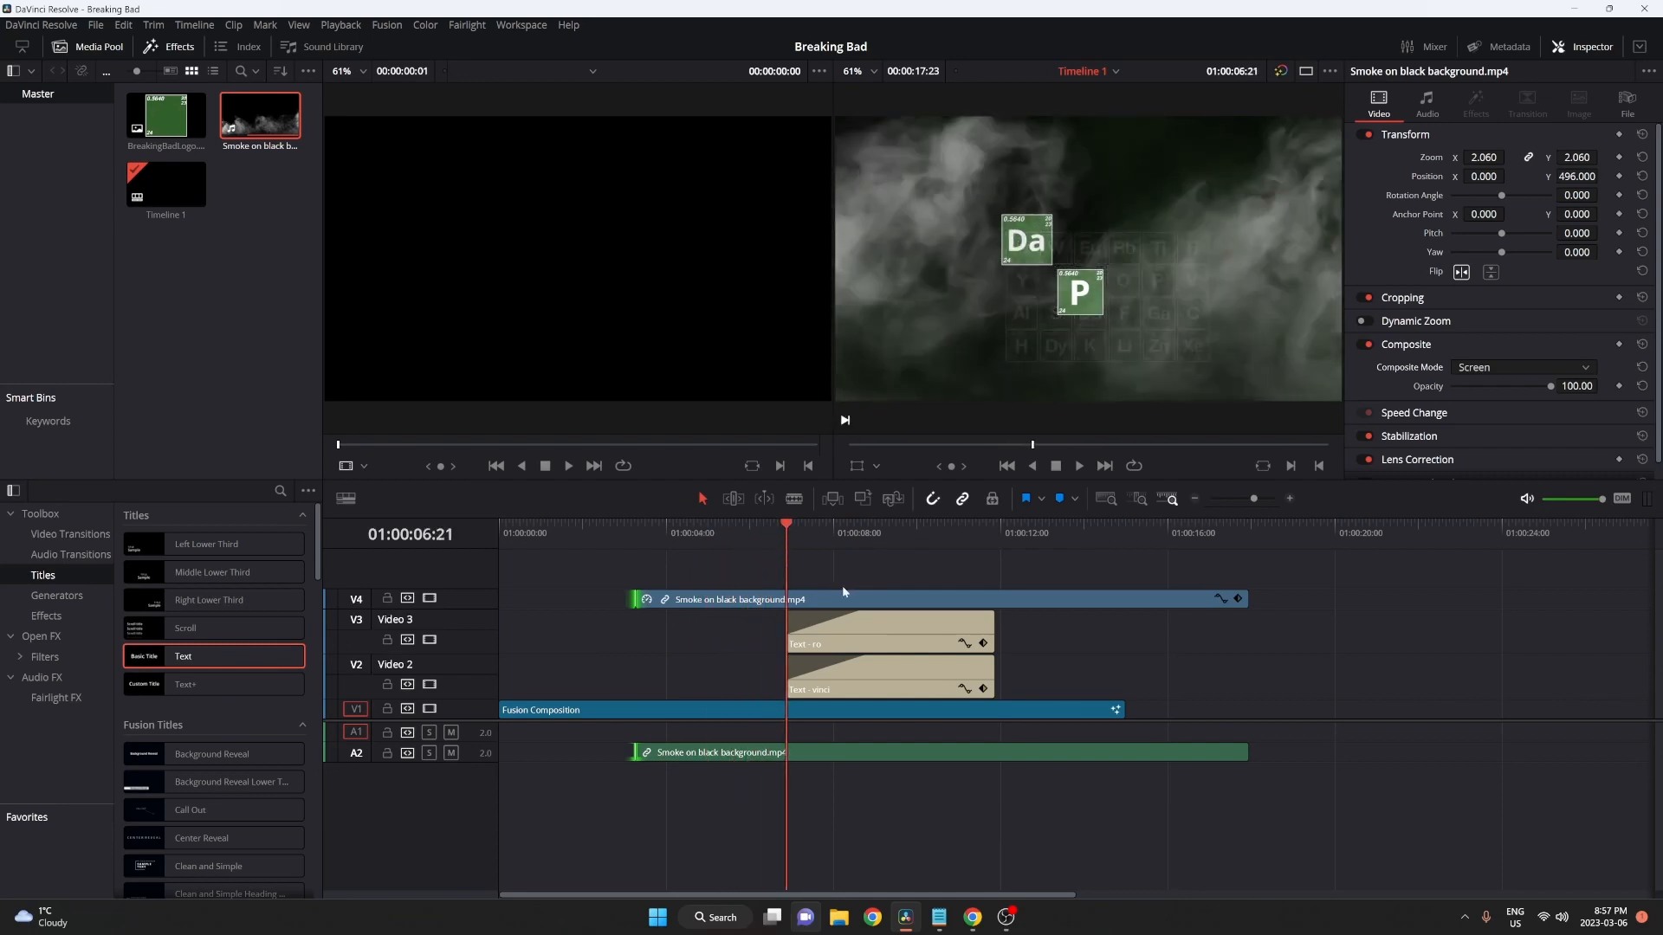
left_click_drag(852, 598, 1005, 596)
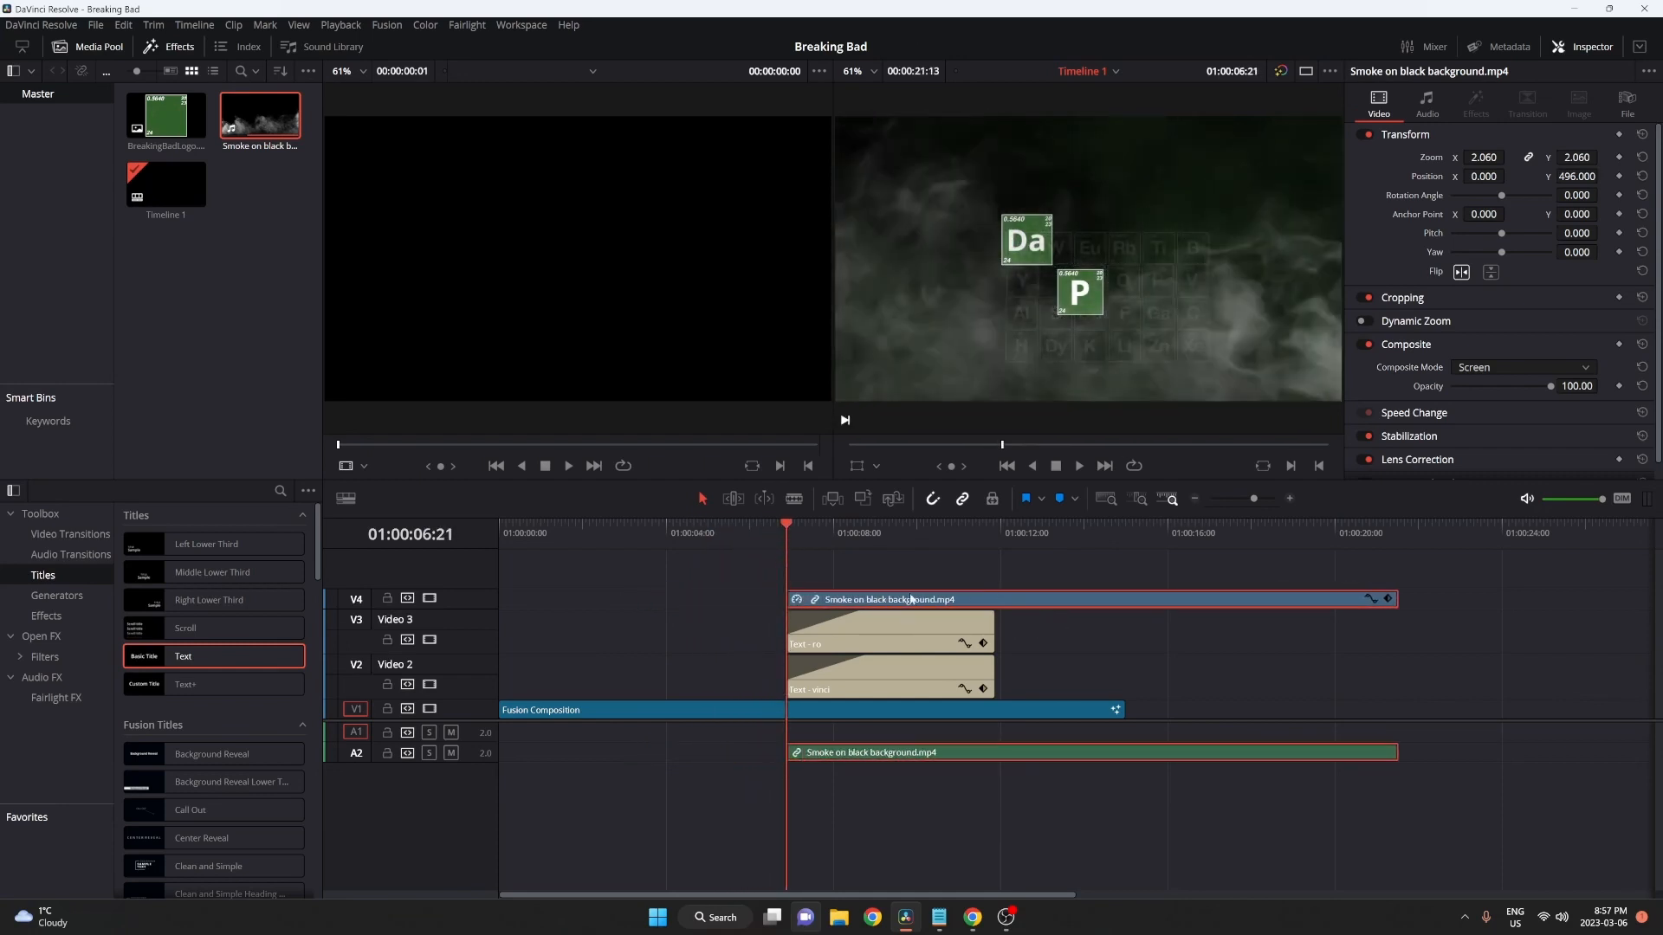
left_click_drag(789, 599, 545, 599)
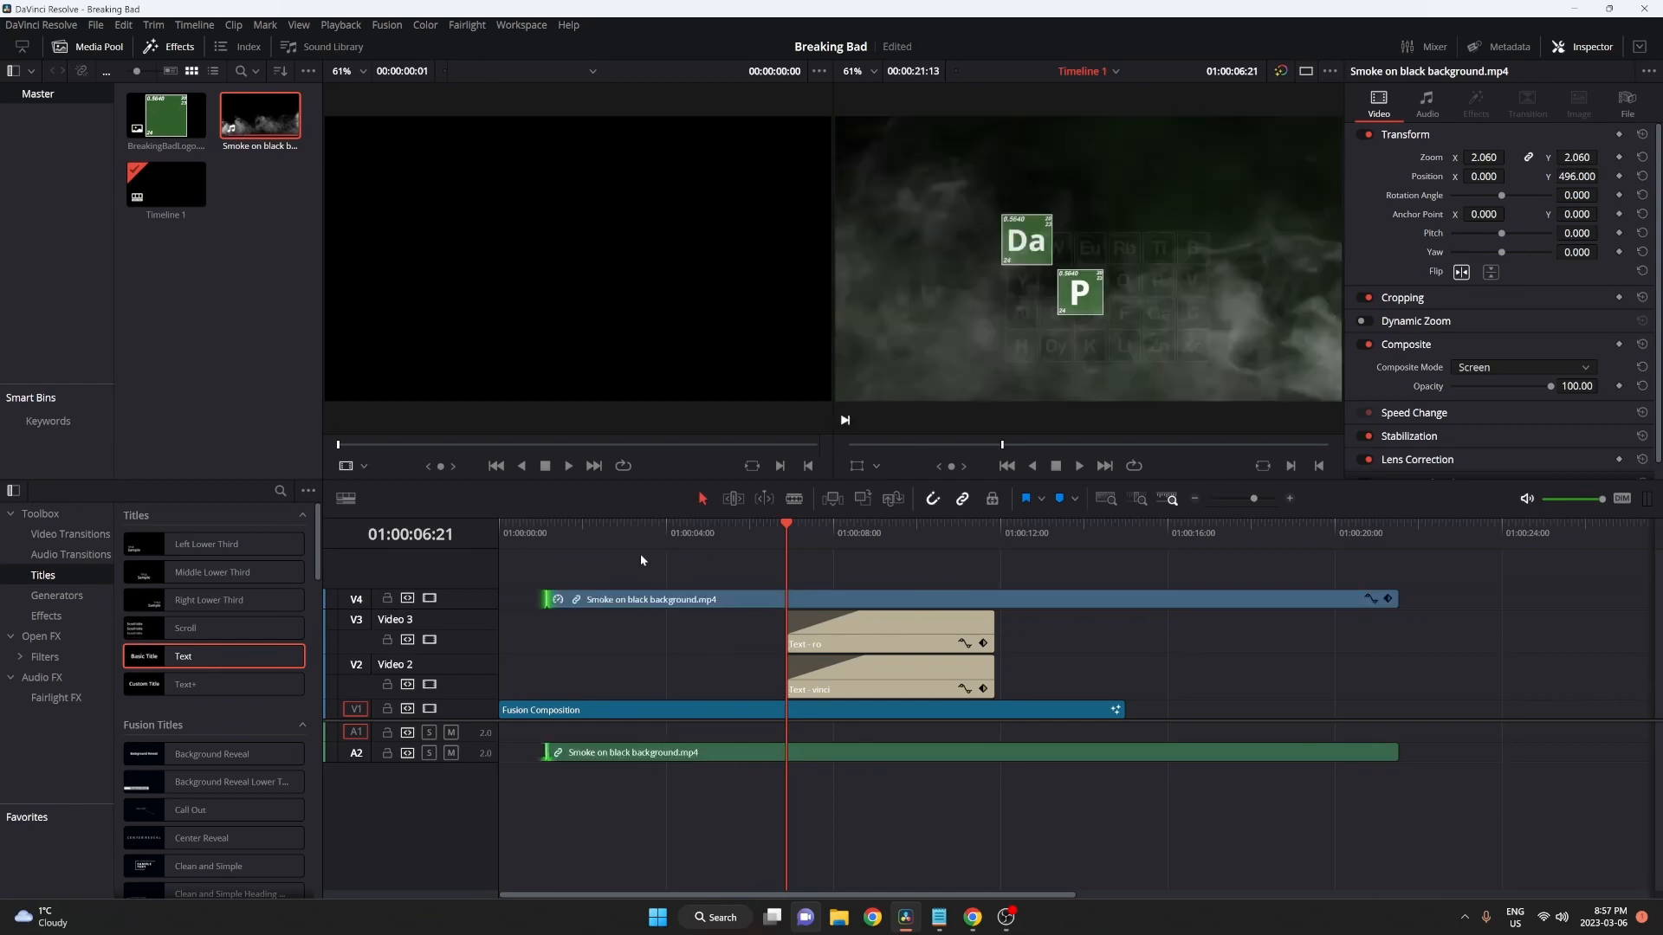
Extend the ends of both title clips to the end of the Fusion Composition
left_click(646, 550)
left_click_drag(628, 554, 745, 528)
left_click_drag(827, 523, 994, 484)
left_click_drag(992, 626, 1124, 627)
left_click_drag(991, 666, 1124, 666)
Extend the starts of both title clips earlier to about 01:00:05:09 and play back the result
left_click_drag(993, 526, 683, 574)
left_click_drag(787, 632, 685, 632)
left_click_drag(786, 676, 685, 676)
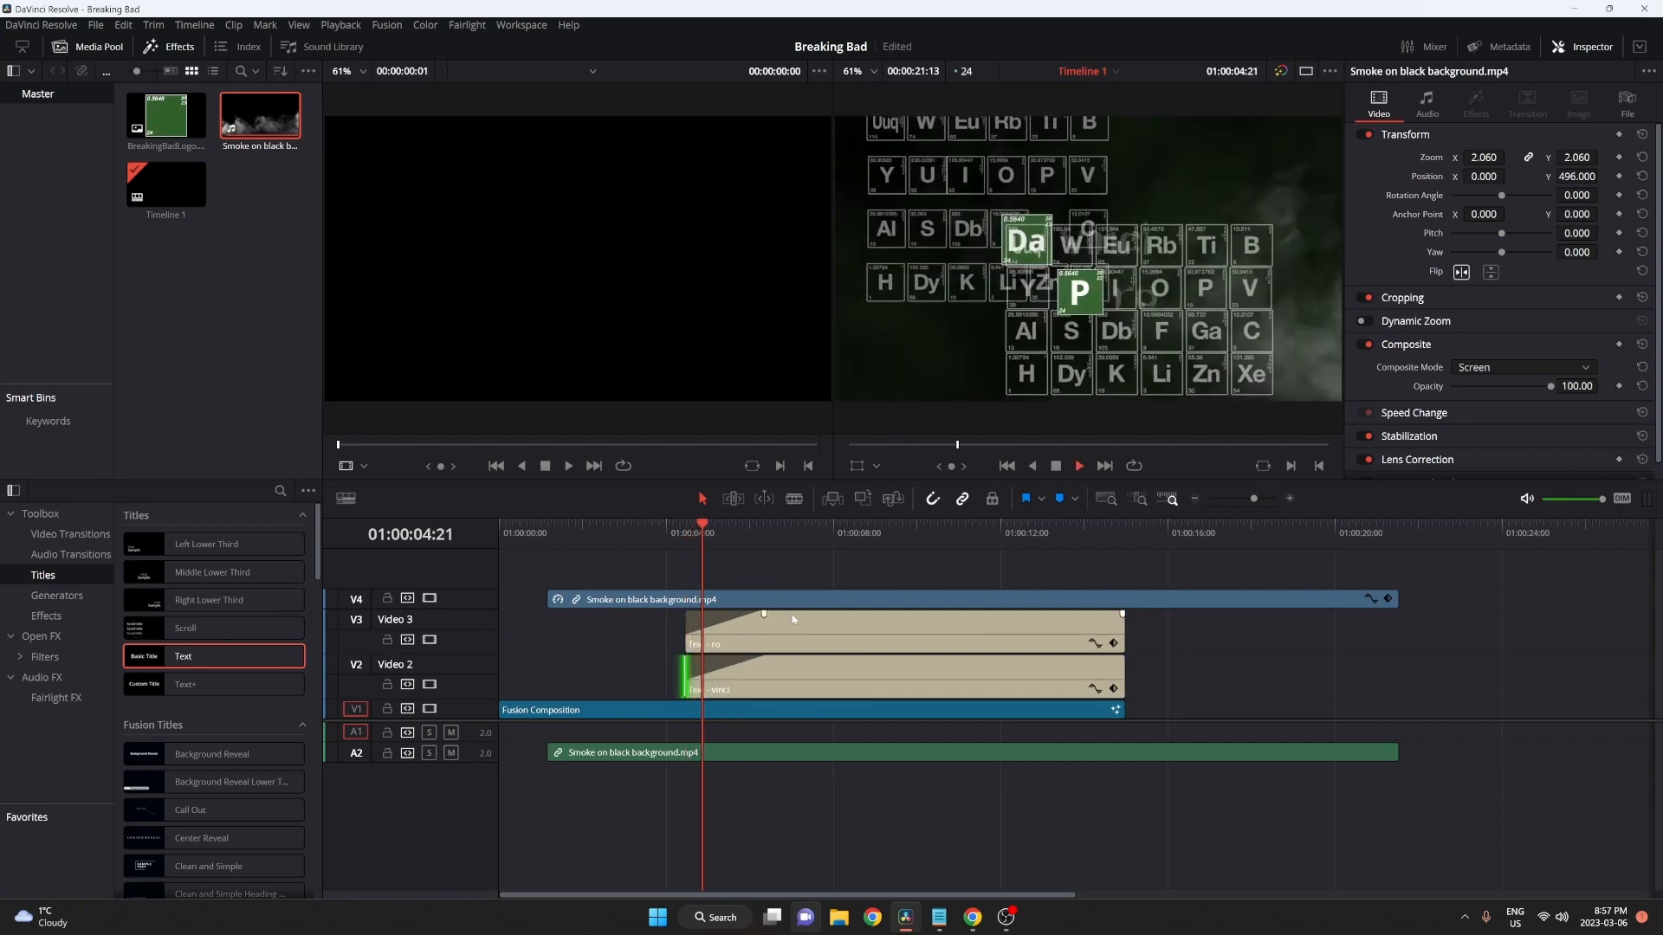
key("space")
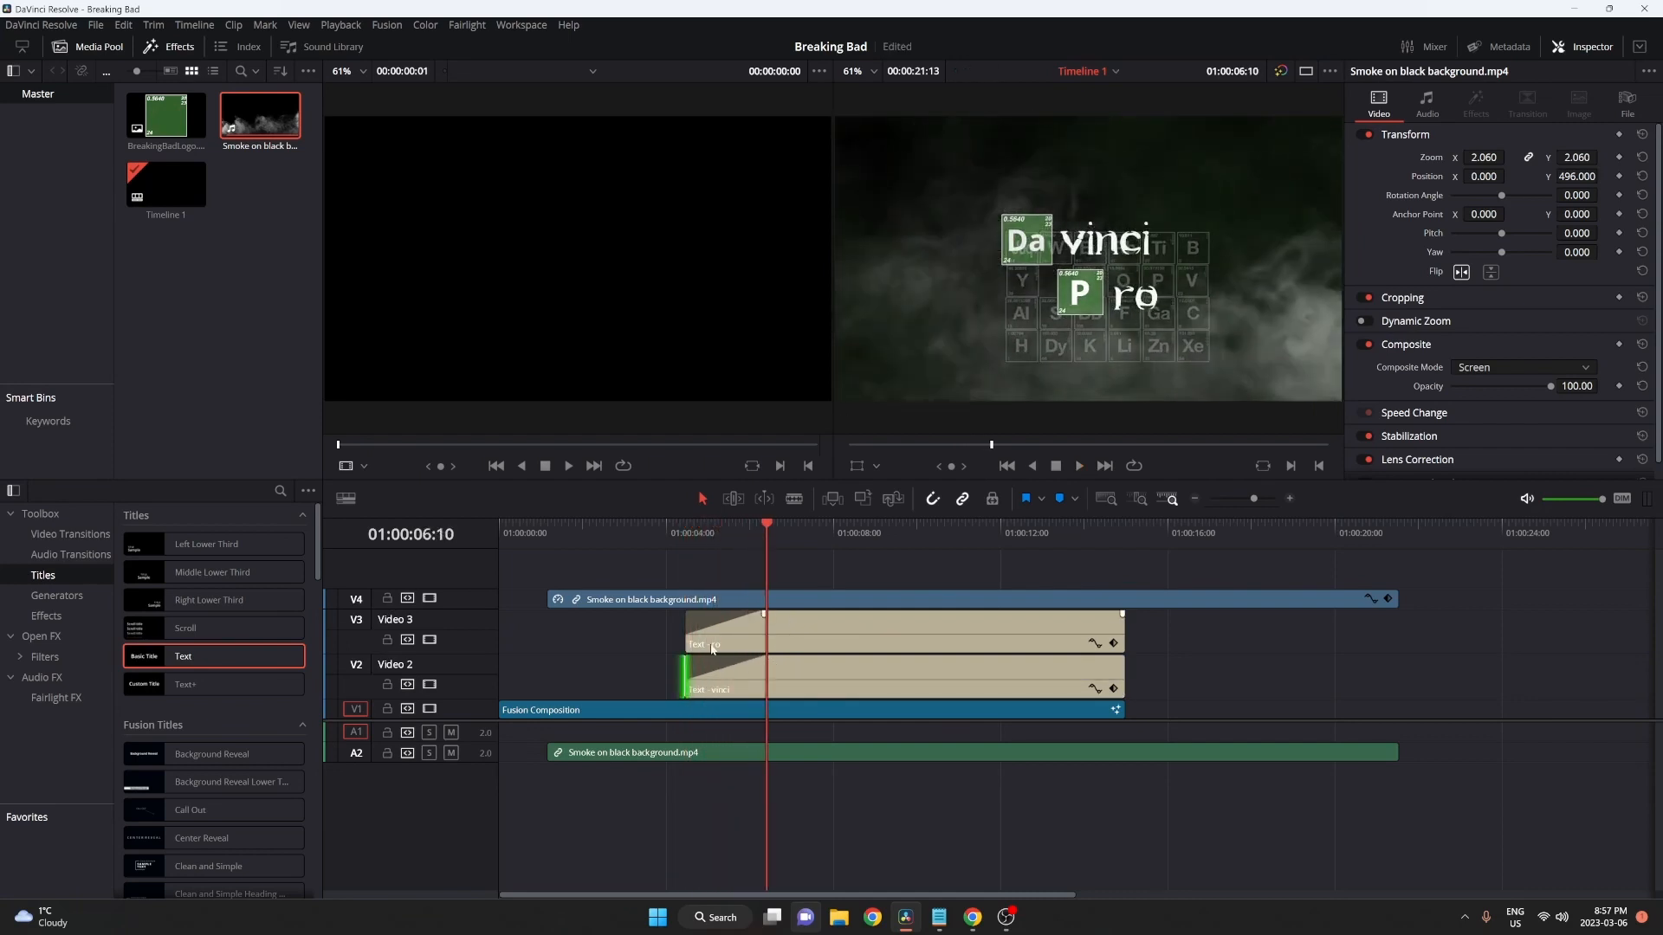
left_click_drag(685, 642, 724, 672)
key("space")
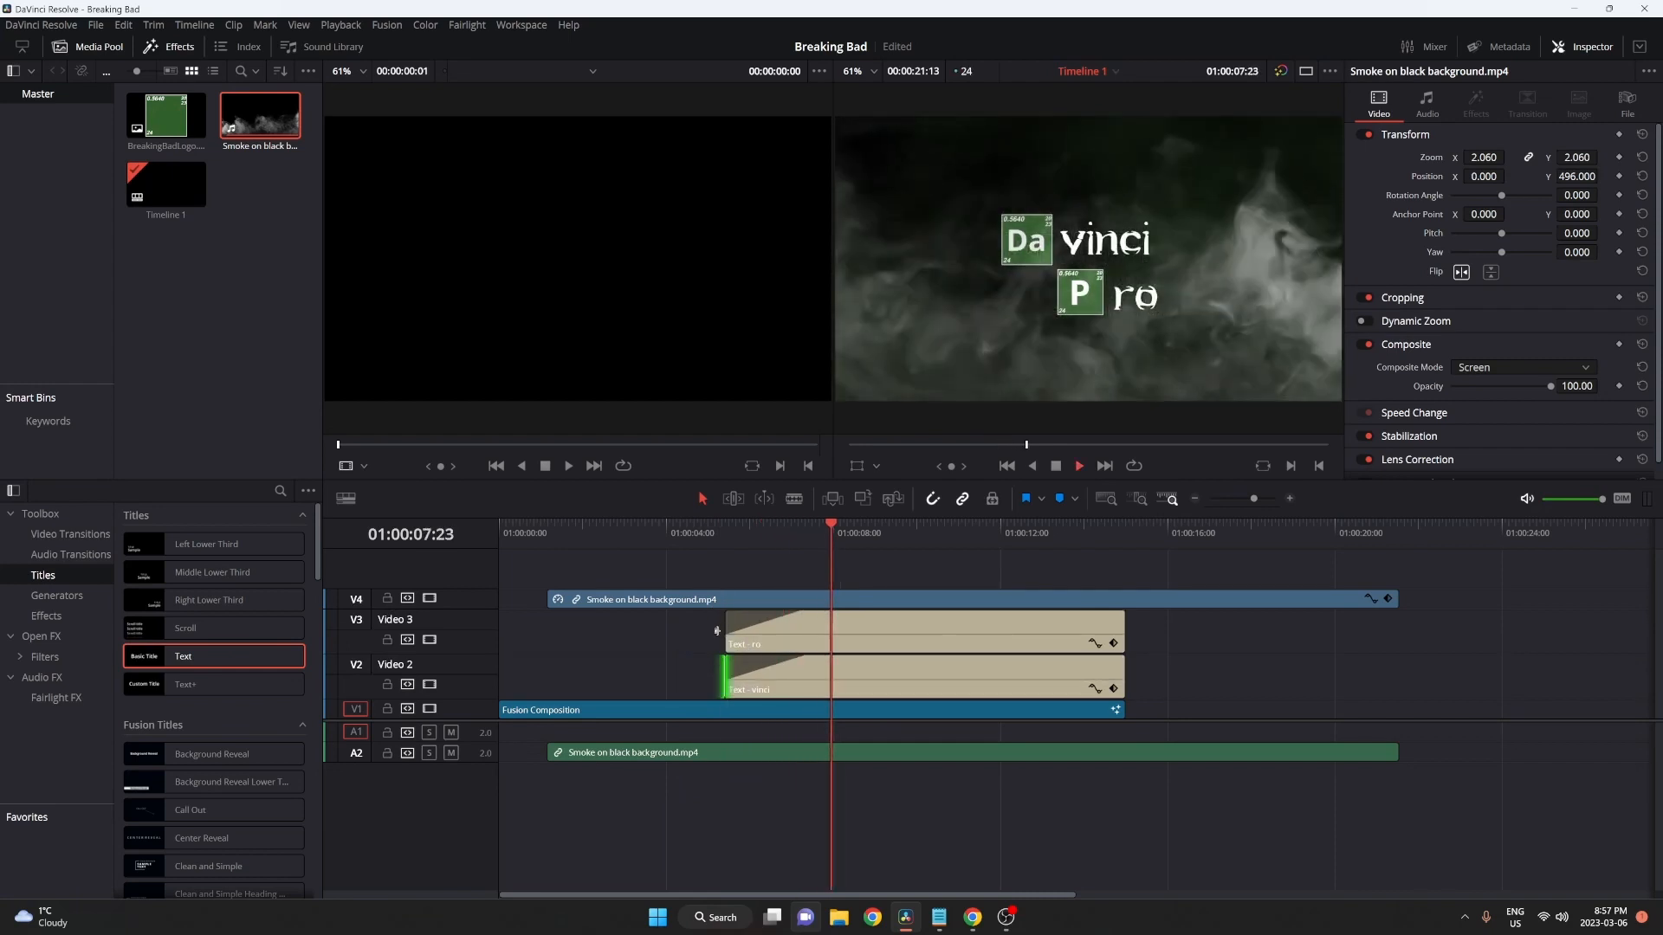
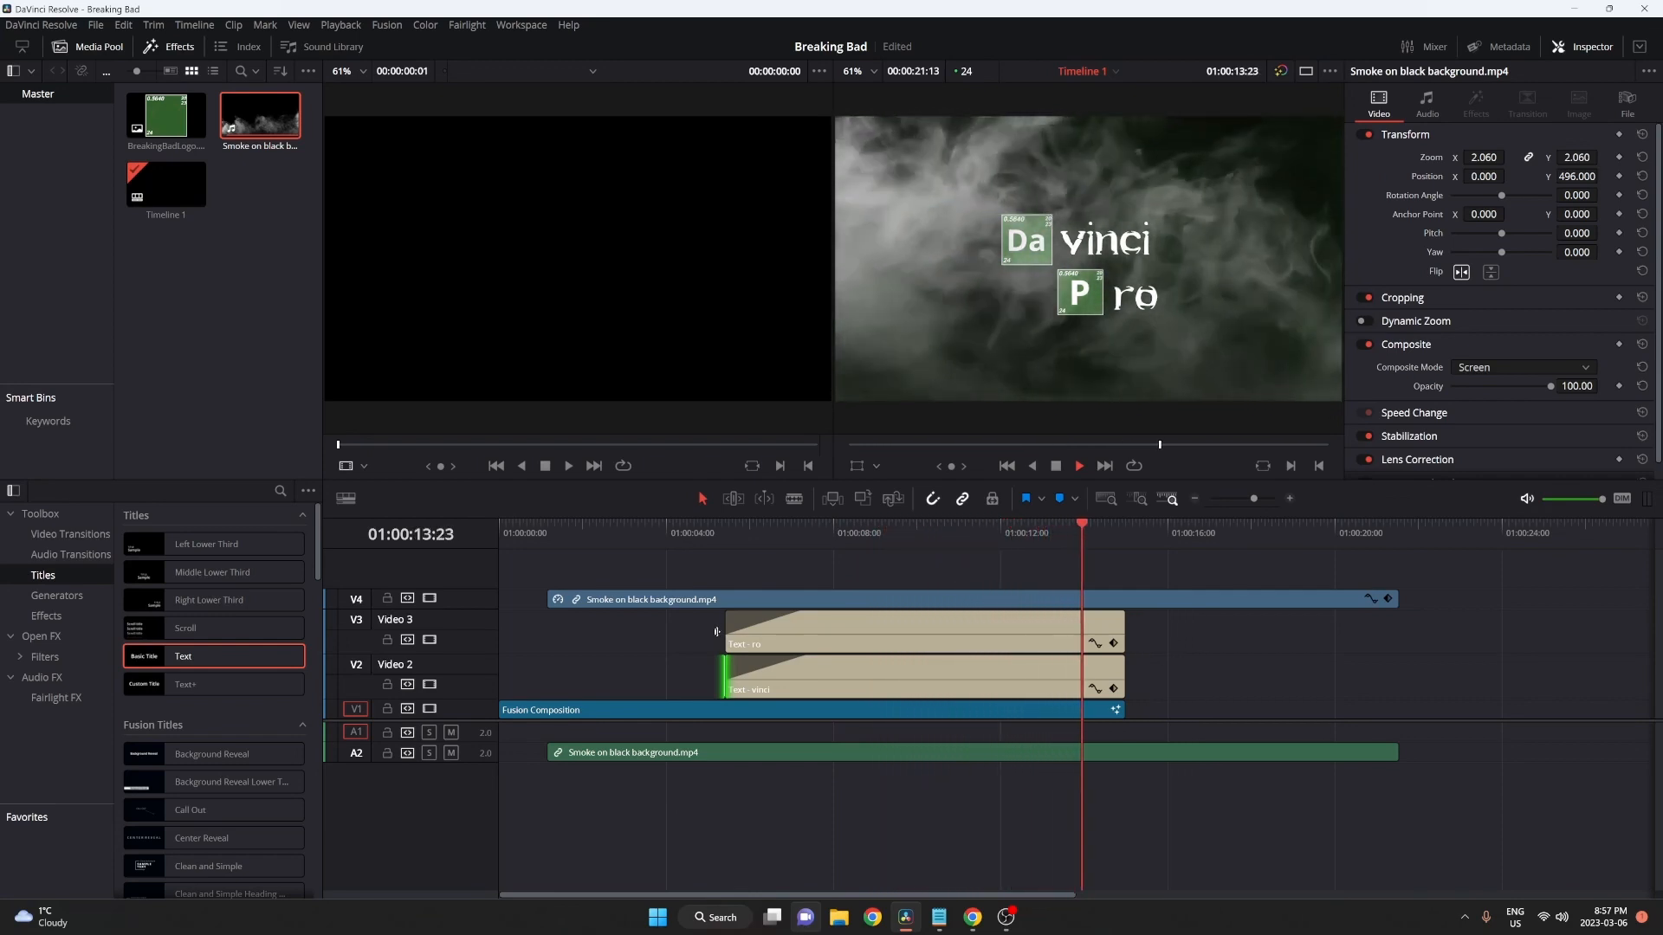
key("space")
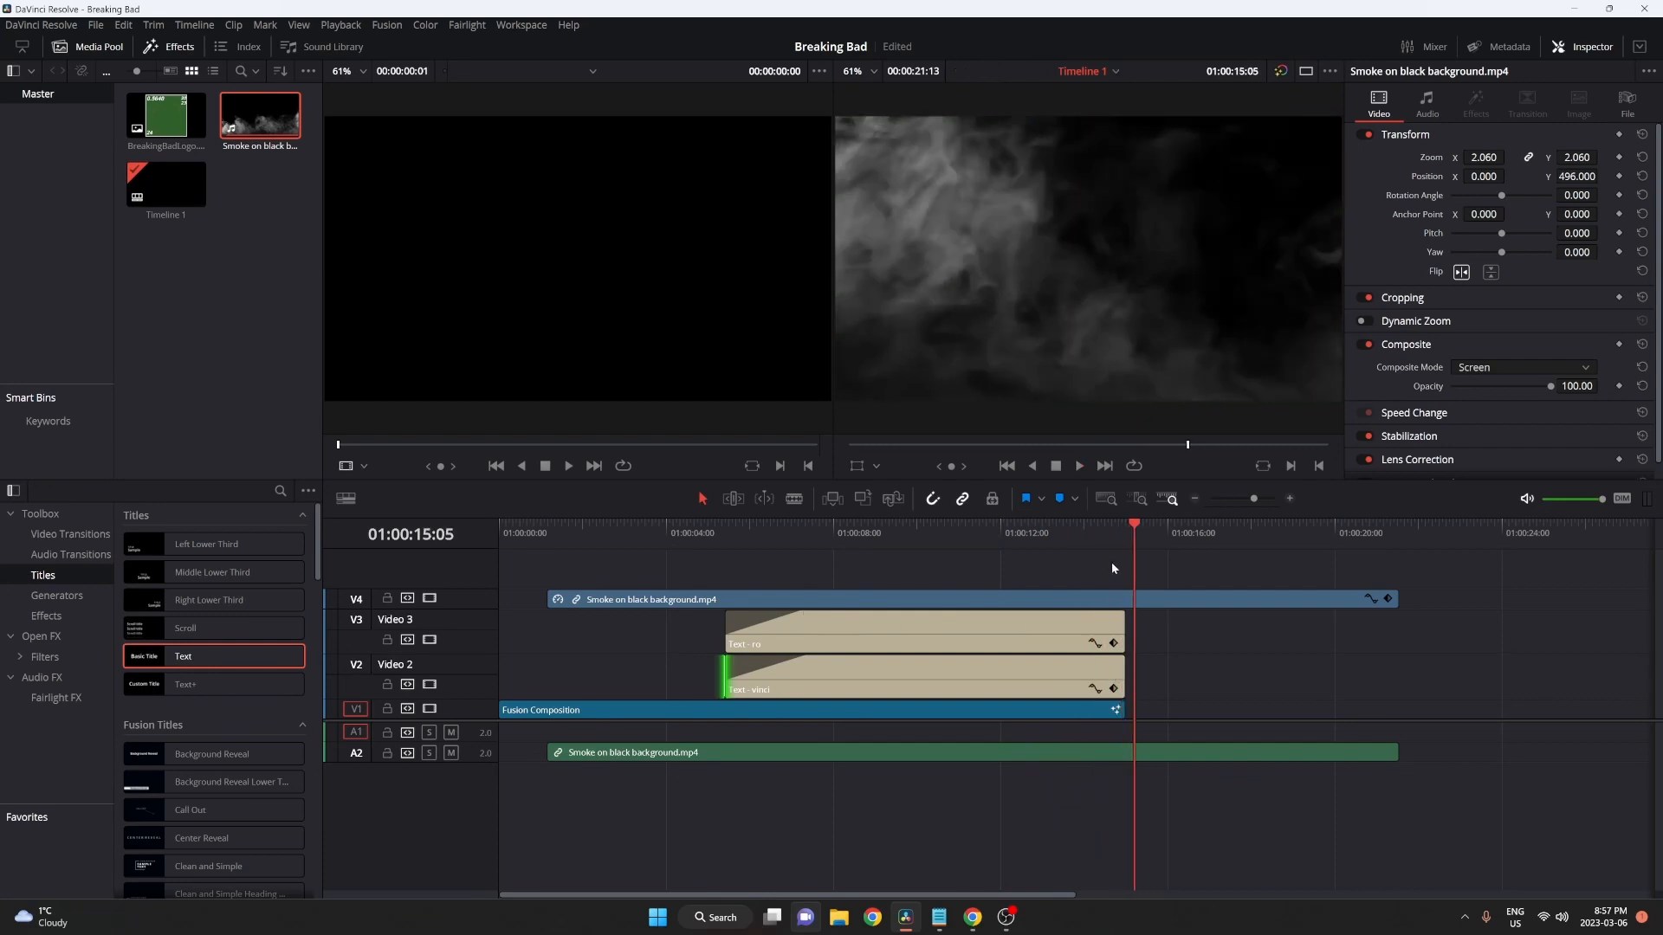
Duplicate the smoke clip and place the copy on a new track directly above the original, aligned with it
left_click_drag(1010, 545, 987, 555)
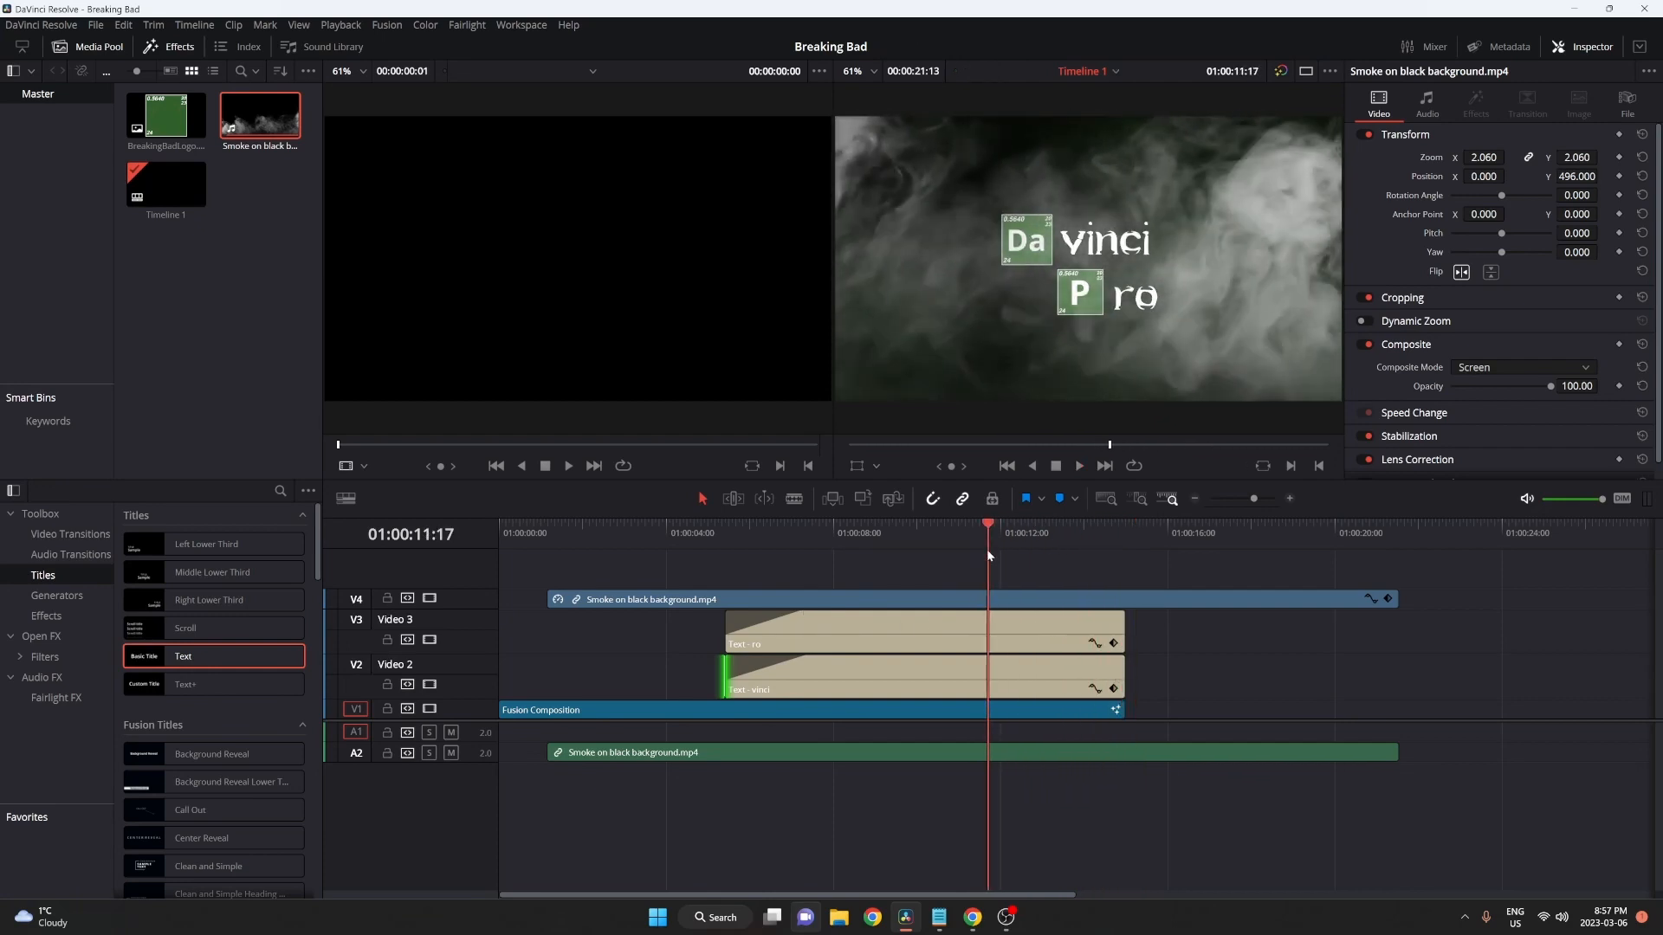
left_click(677, 599)
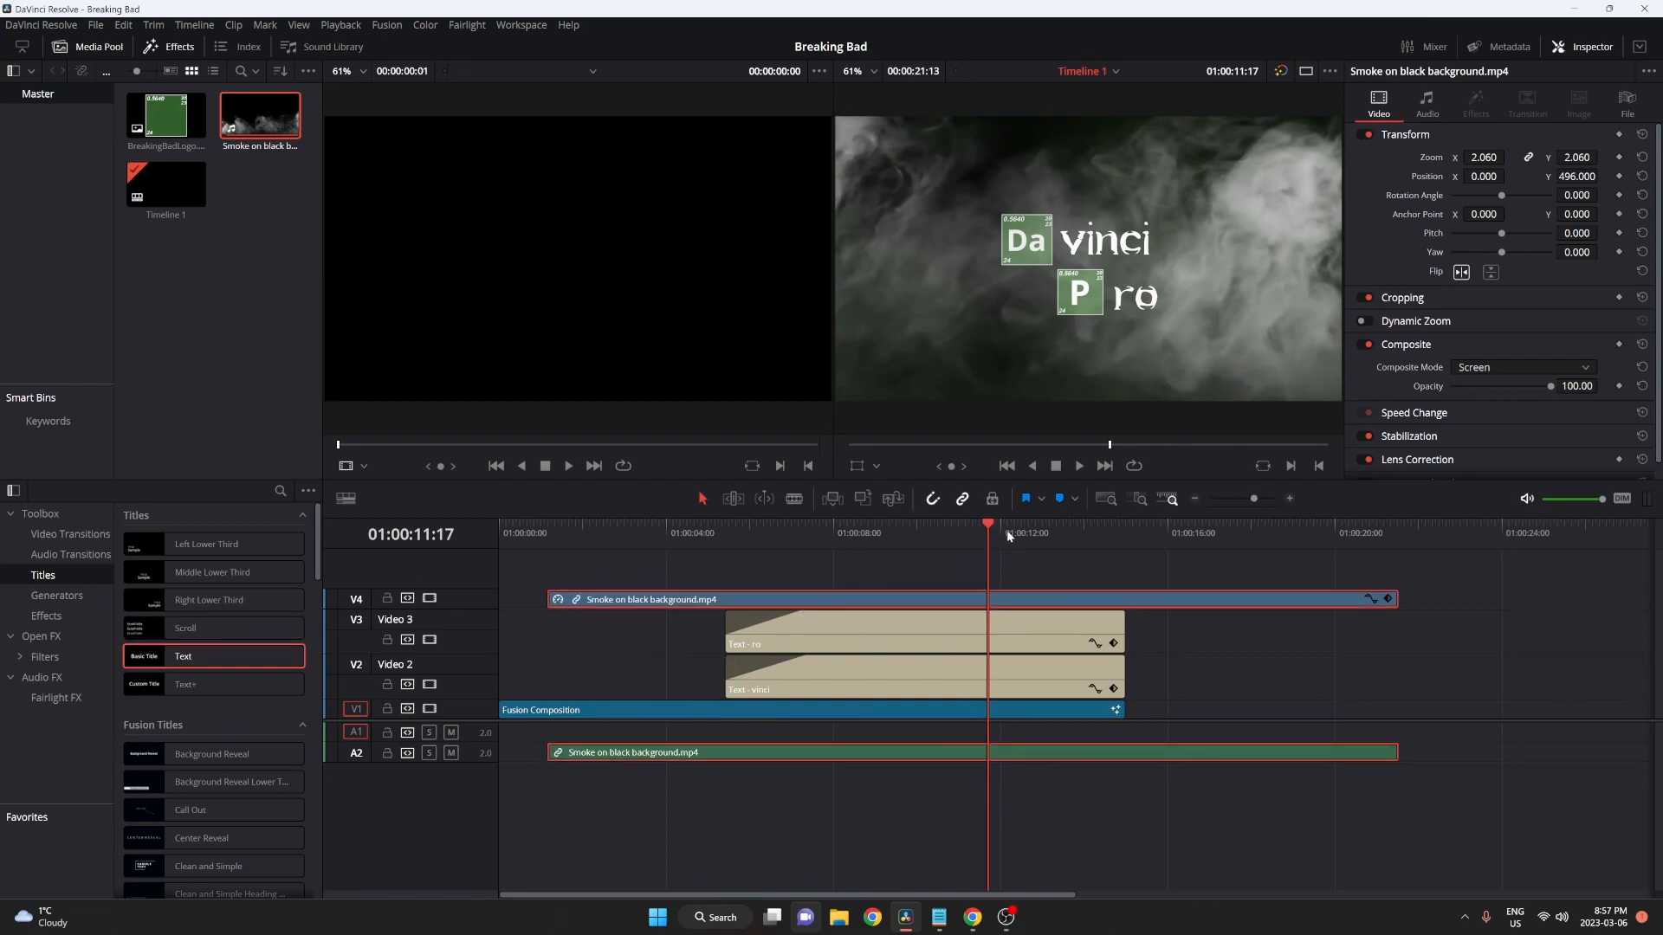
left_click_drag(1007, 534, 1399, 524)
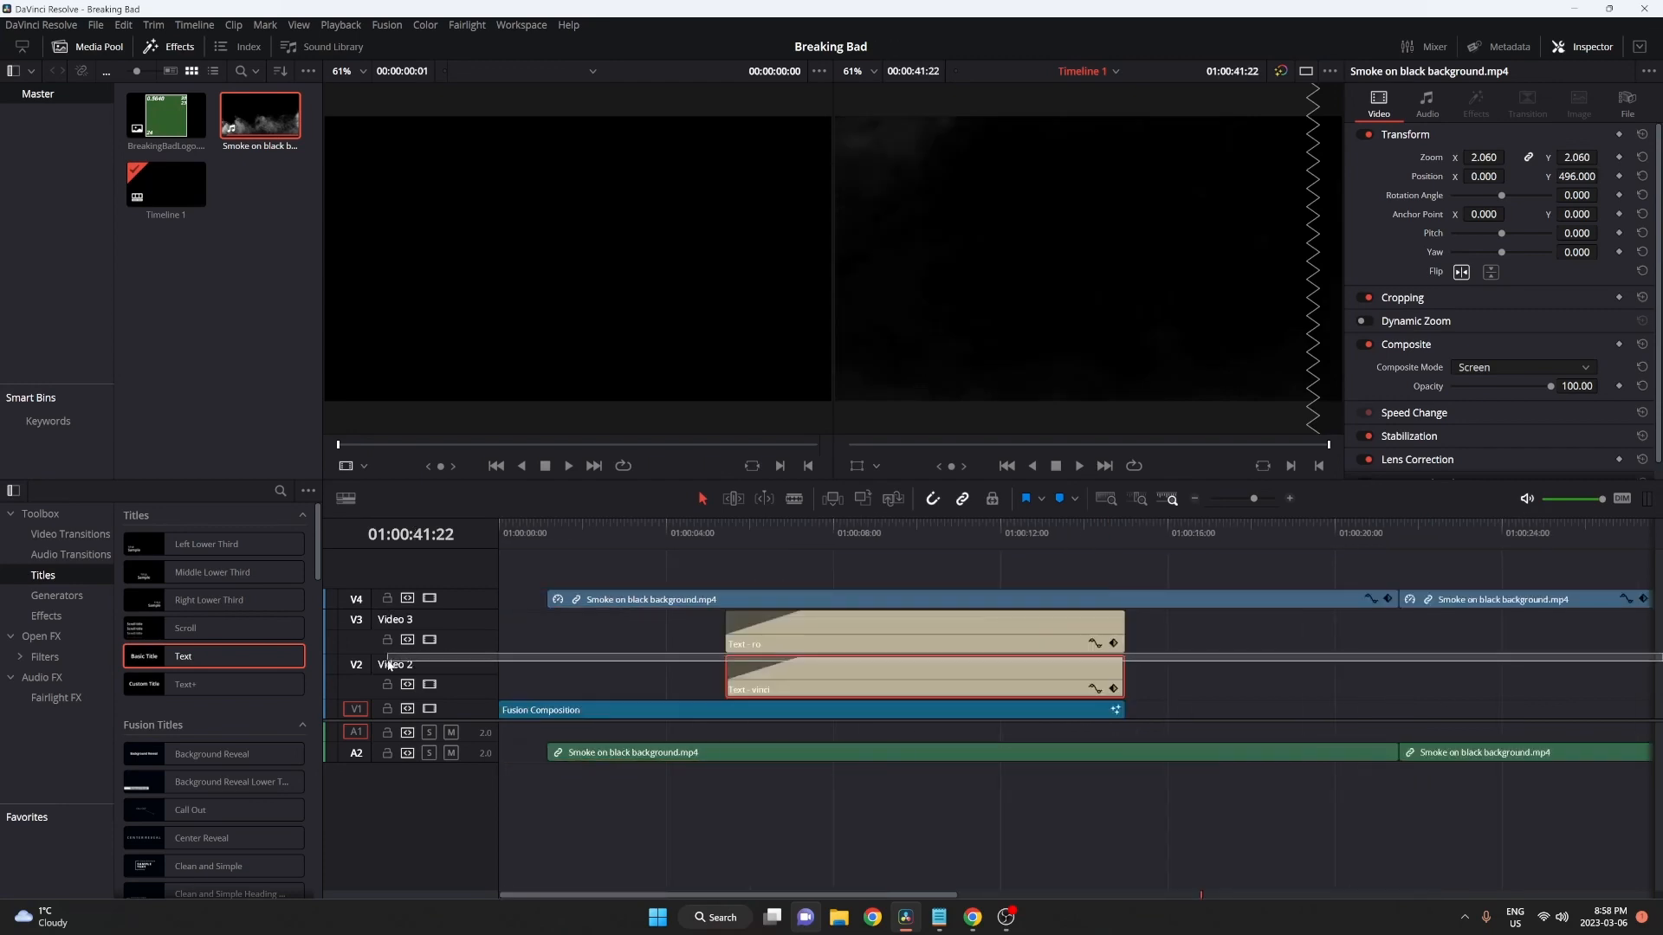
left_click_drag(1429, 599, 627, 580)
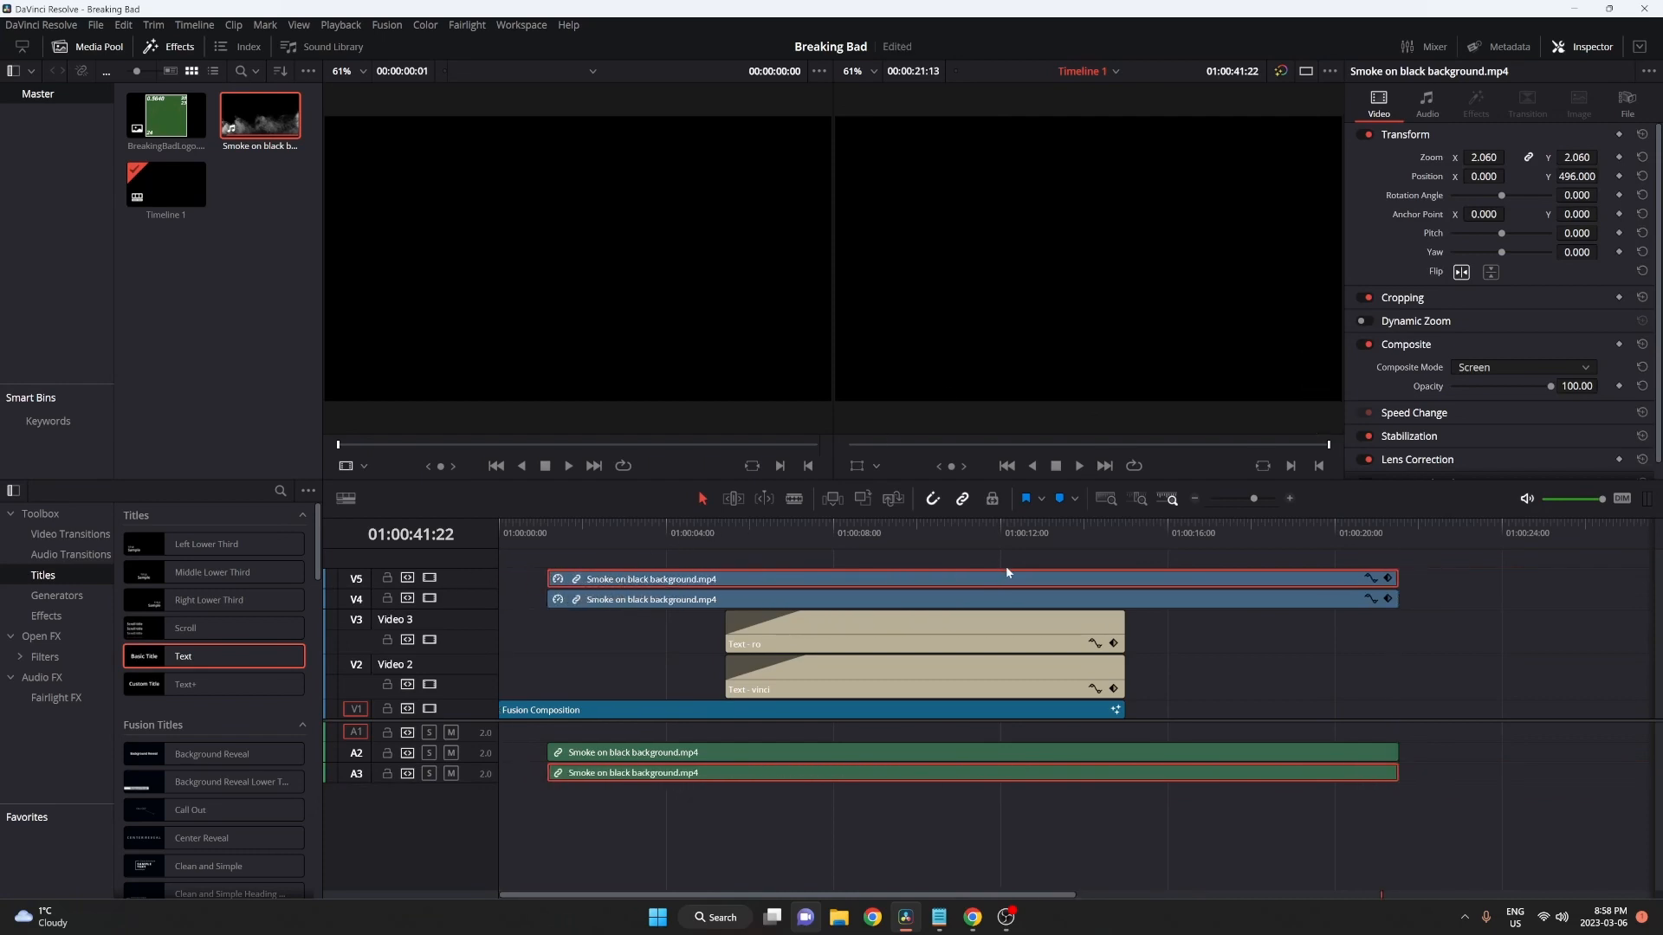
Go to about 01:00:11:16 and switch to the Color page with the upper smoke clip active
left_click_drag(911, 539, 985, 553)
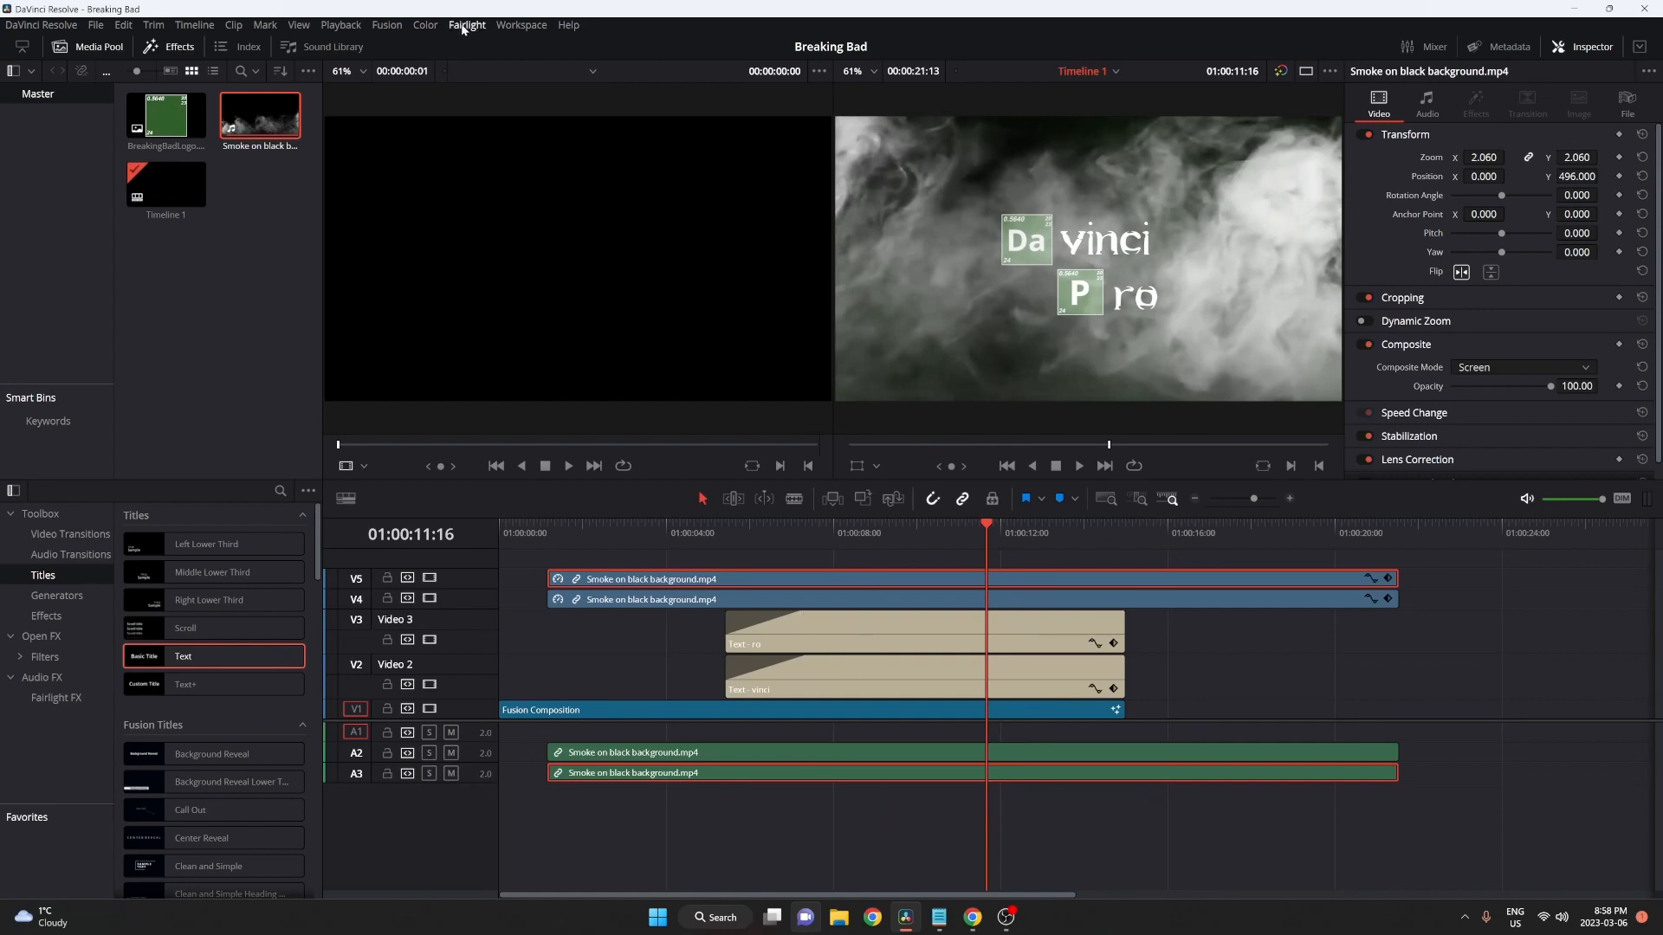
left_click(520, 24)
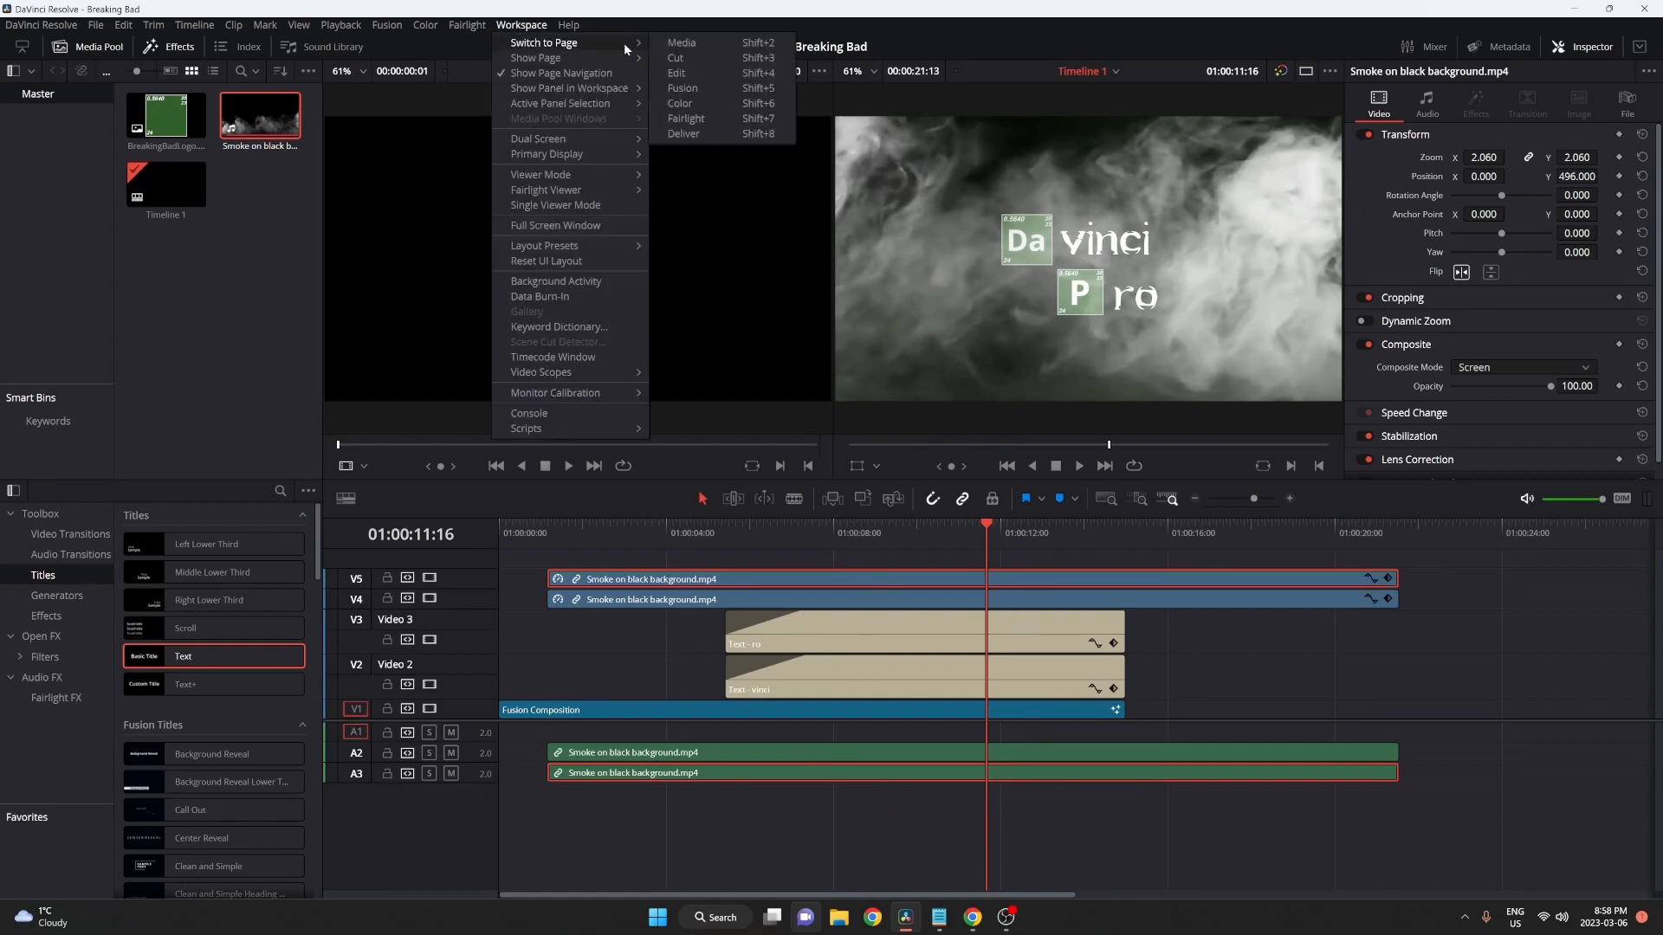
mouse_move(604, 43)
left_click(755, 134)
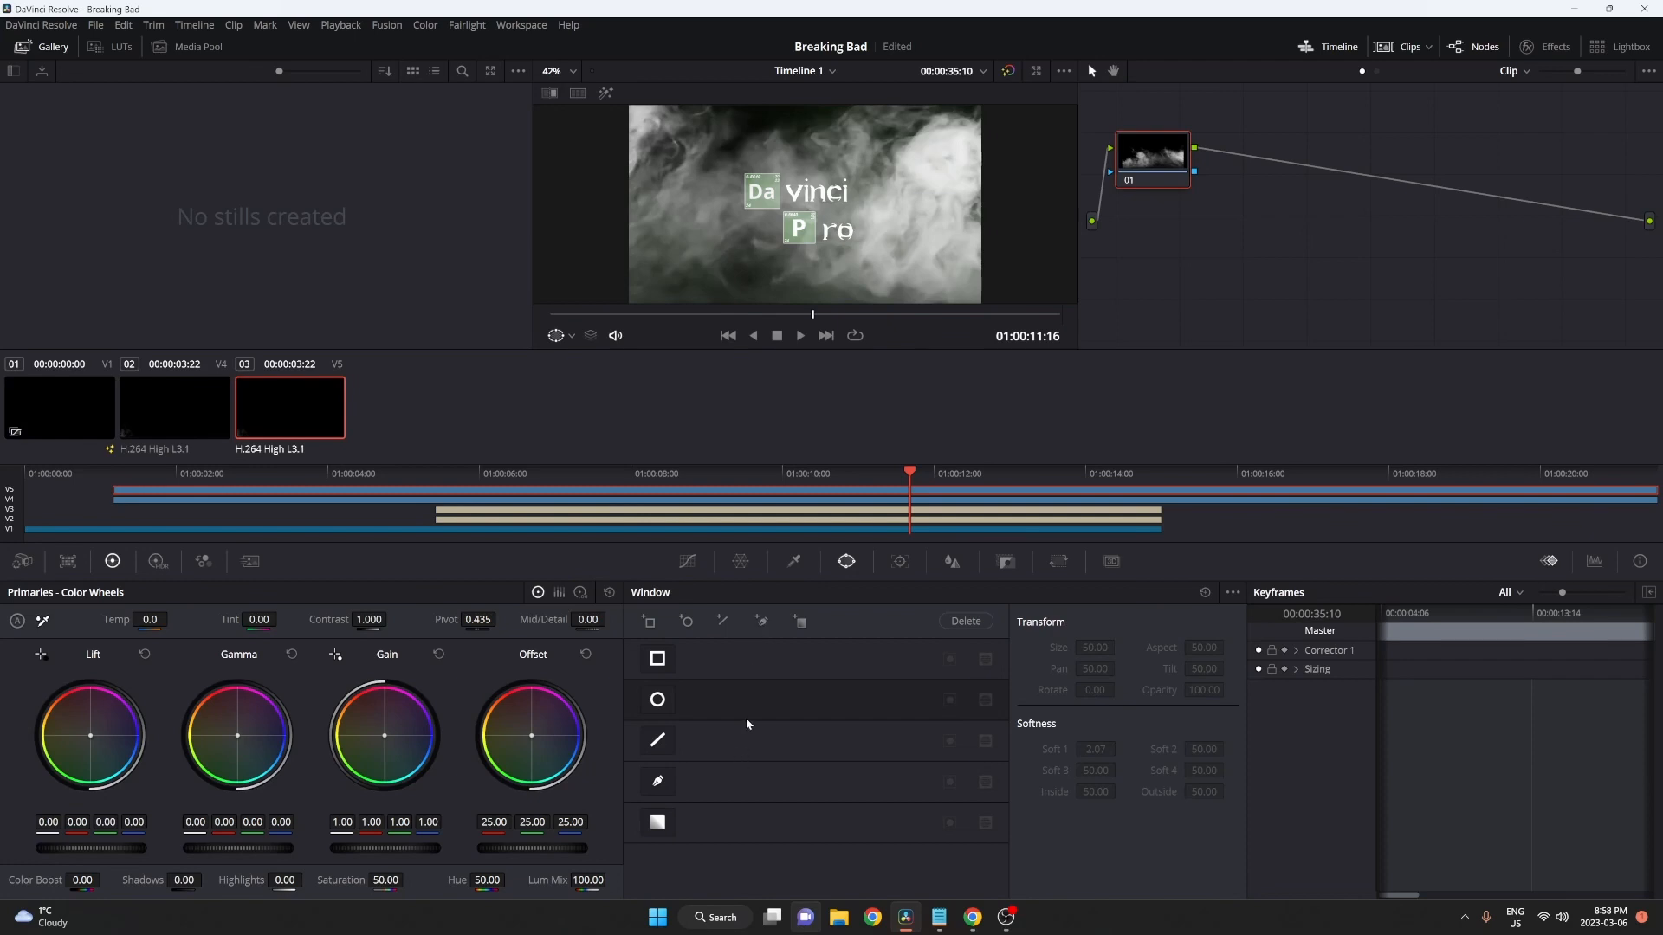
Draw a closed curve window on the upper smoke clip around the bright smoke beside the title, extending beyond the frame's right edge
left_click(660, 782)
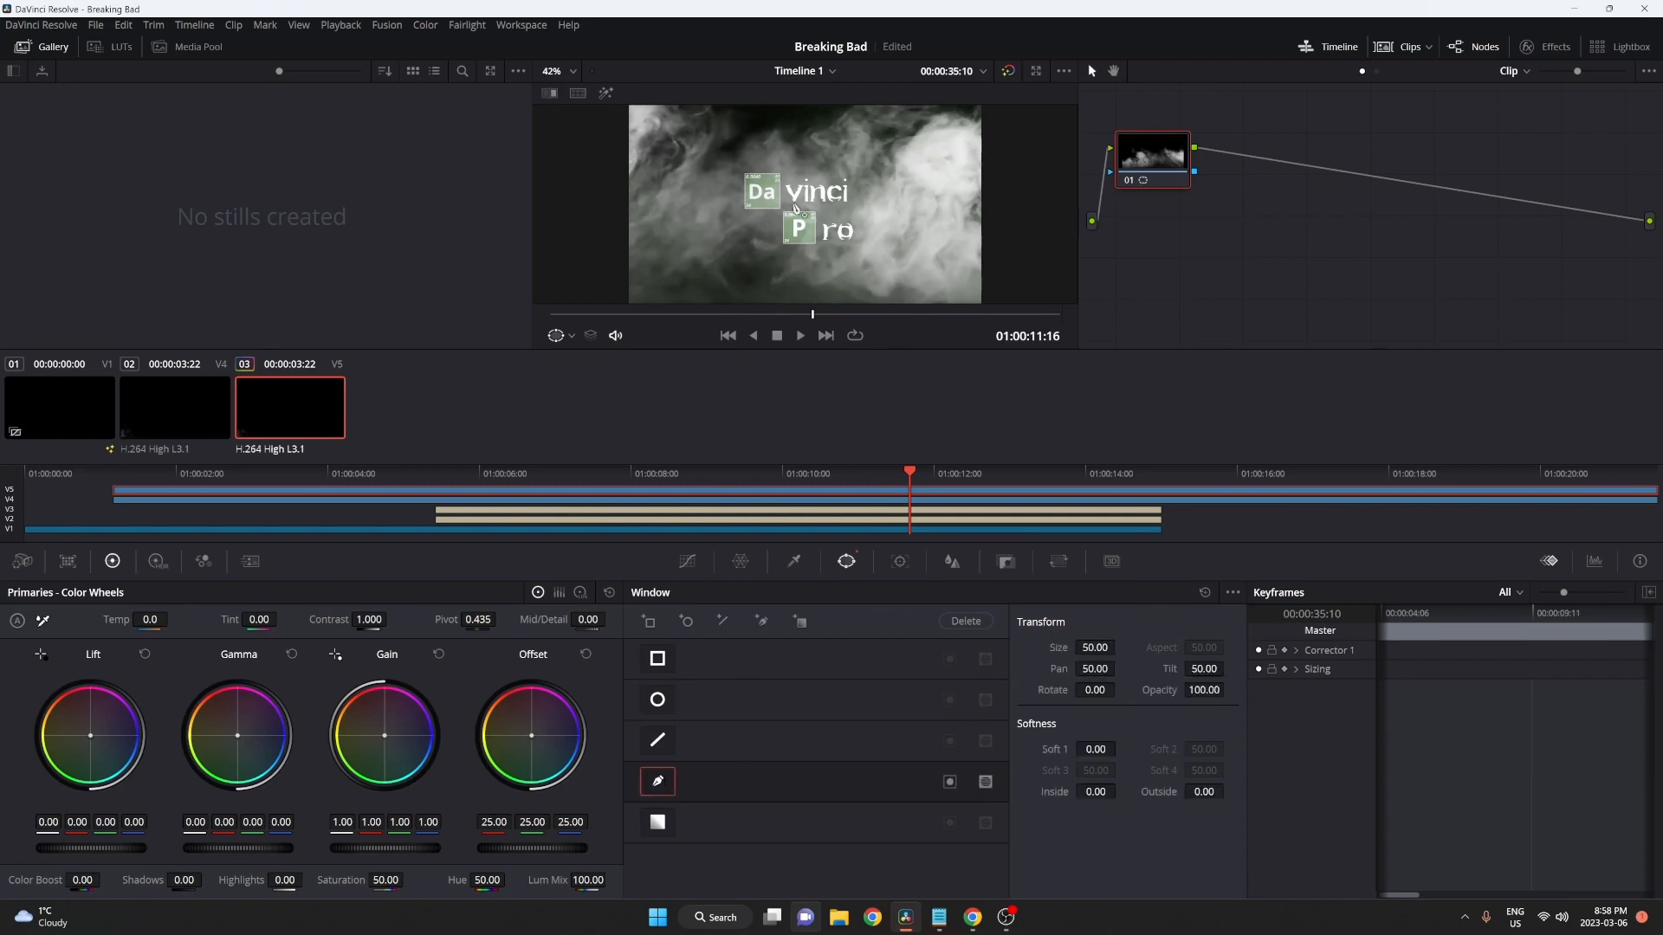
scroll(801, 286, "down", 2)
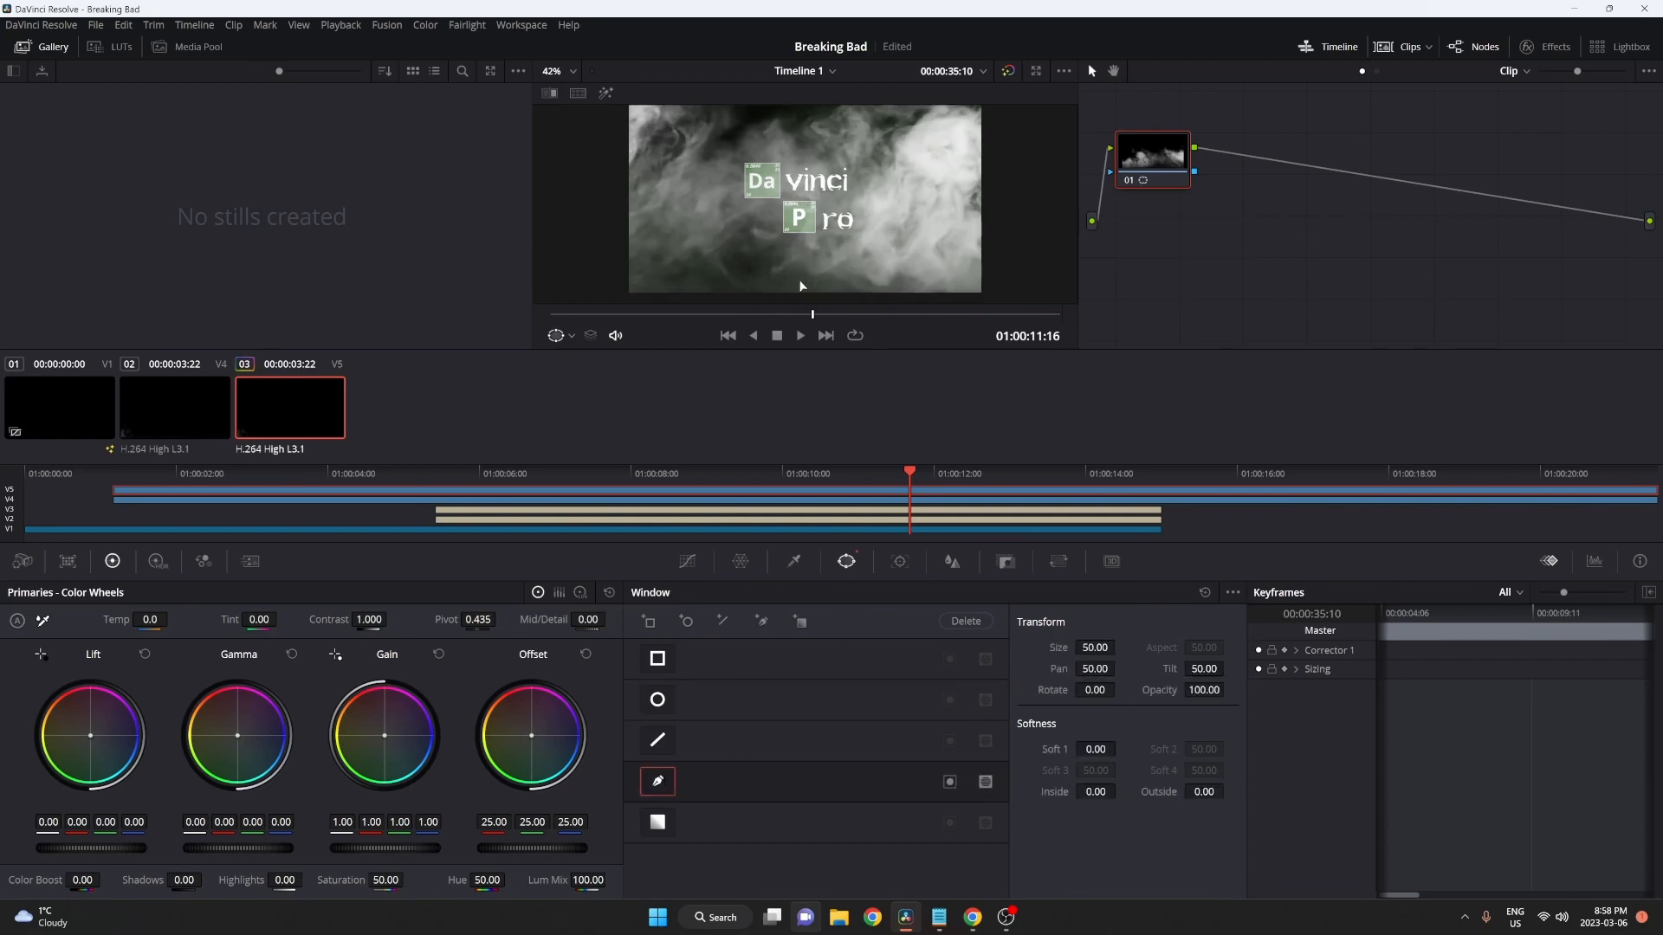
left_click(812, 260)
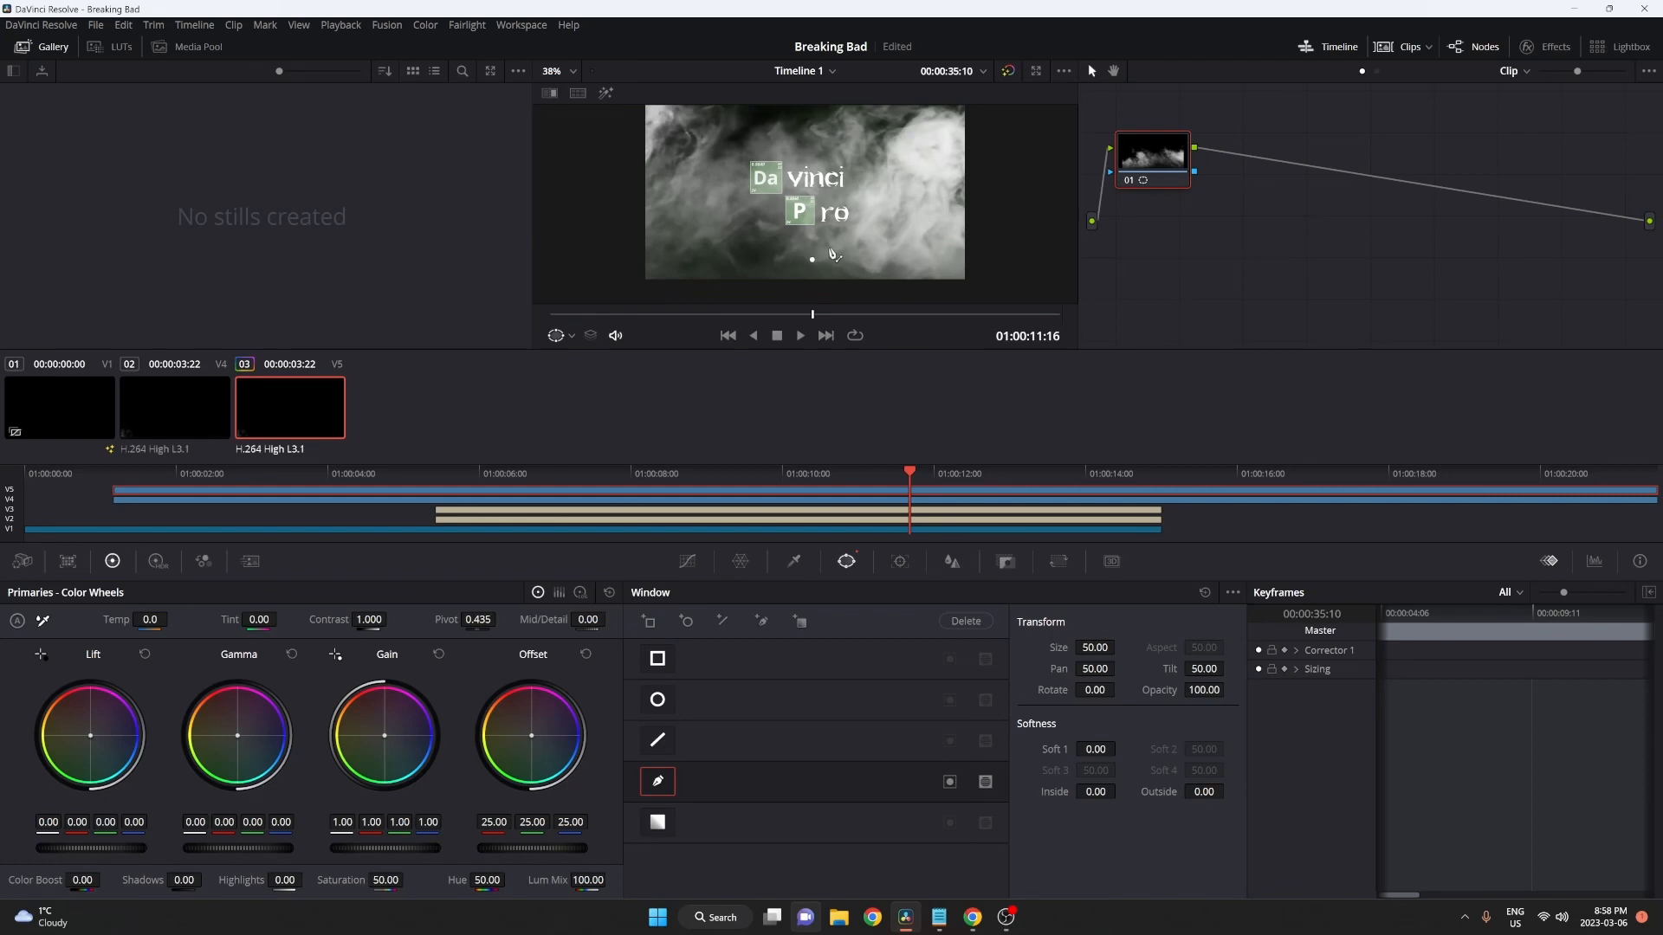
left_click(829, 250)
left_click(850, 231)
left_click(870, 215)
left_click(880, 197)
left_click(882, 183)
left_click(887, 161)
left_click(899, 140)
left_click(910, 124)
left_click(1047, 125)
scroll(1061, 141, "down", 1)
scroll(1061, 140, "down", 5)
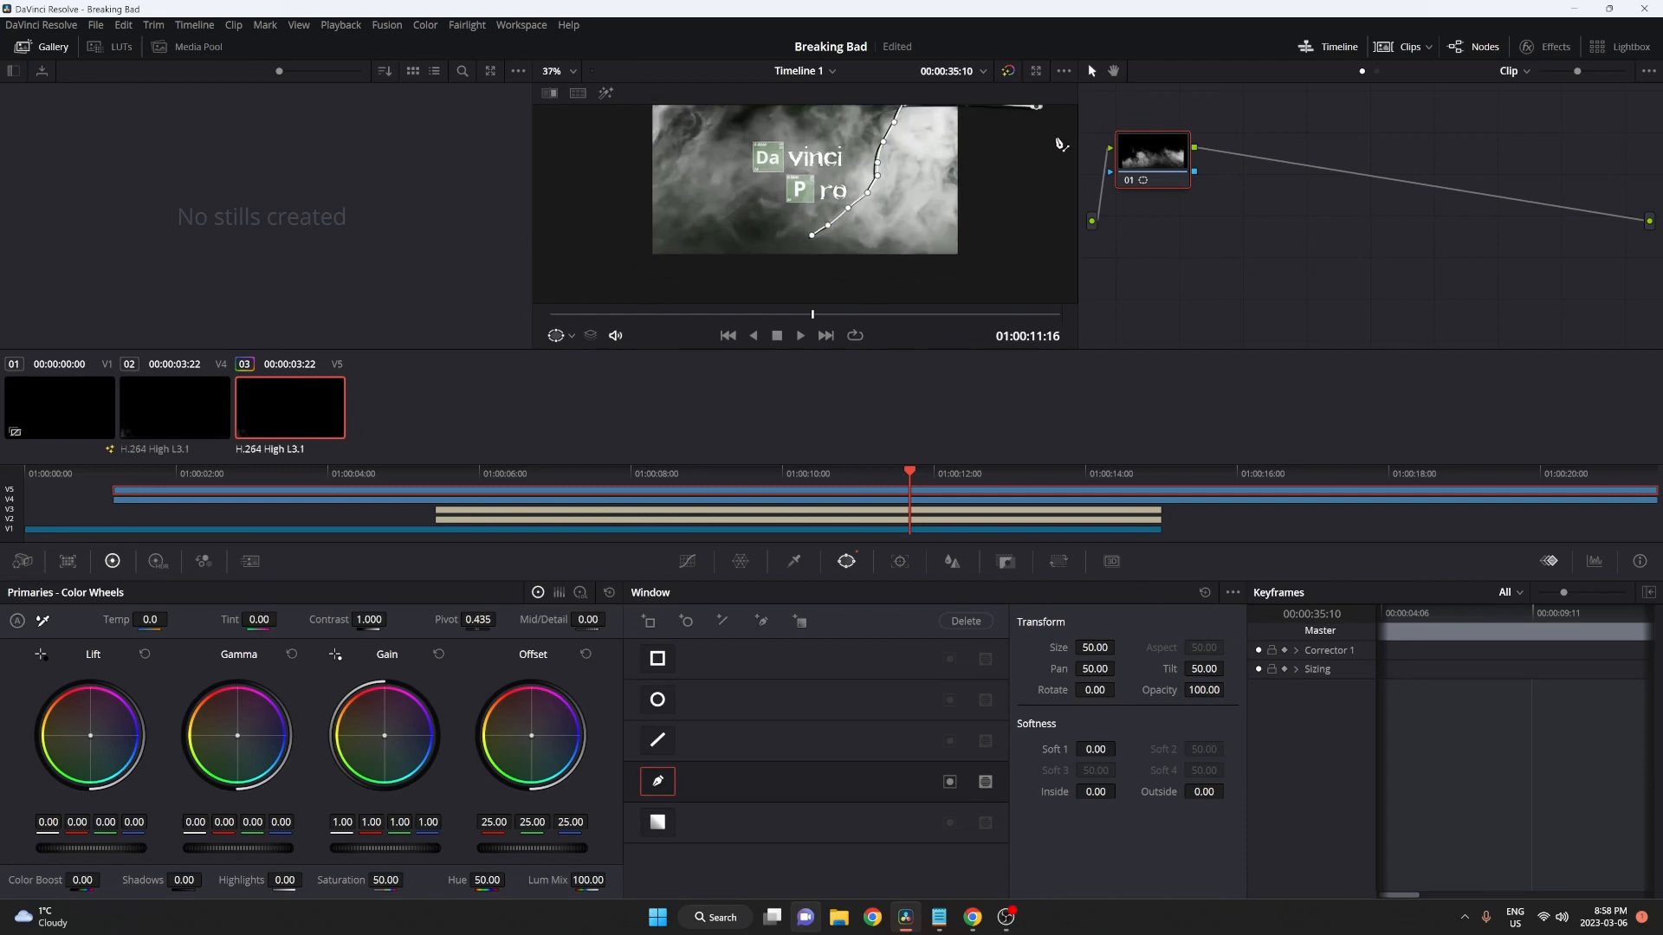
left_click(1051, 137)
left_click(1048, 272)
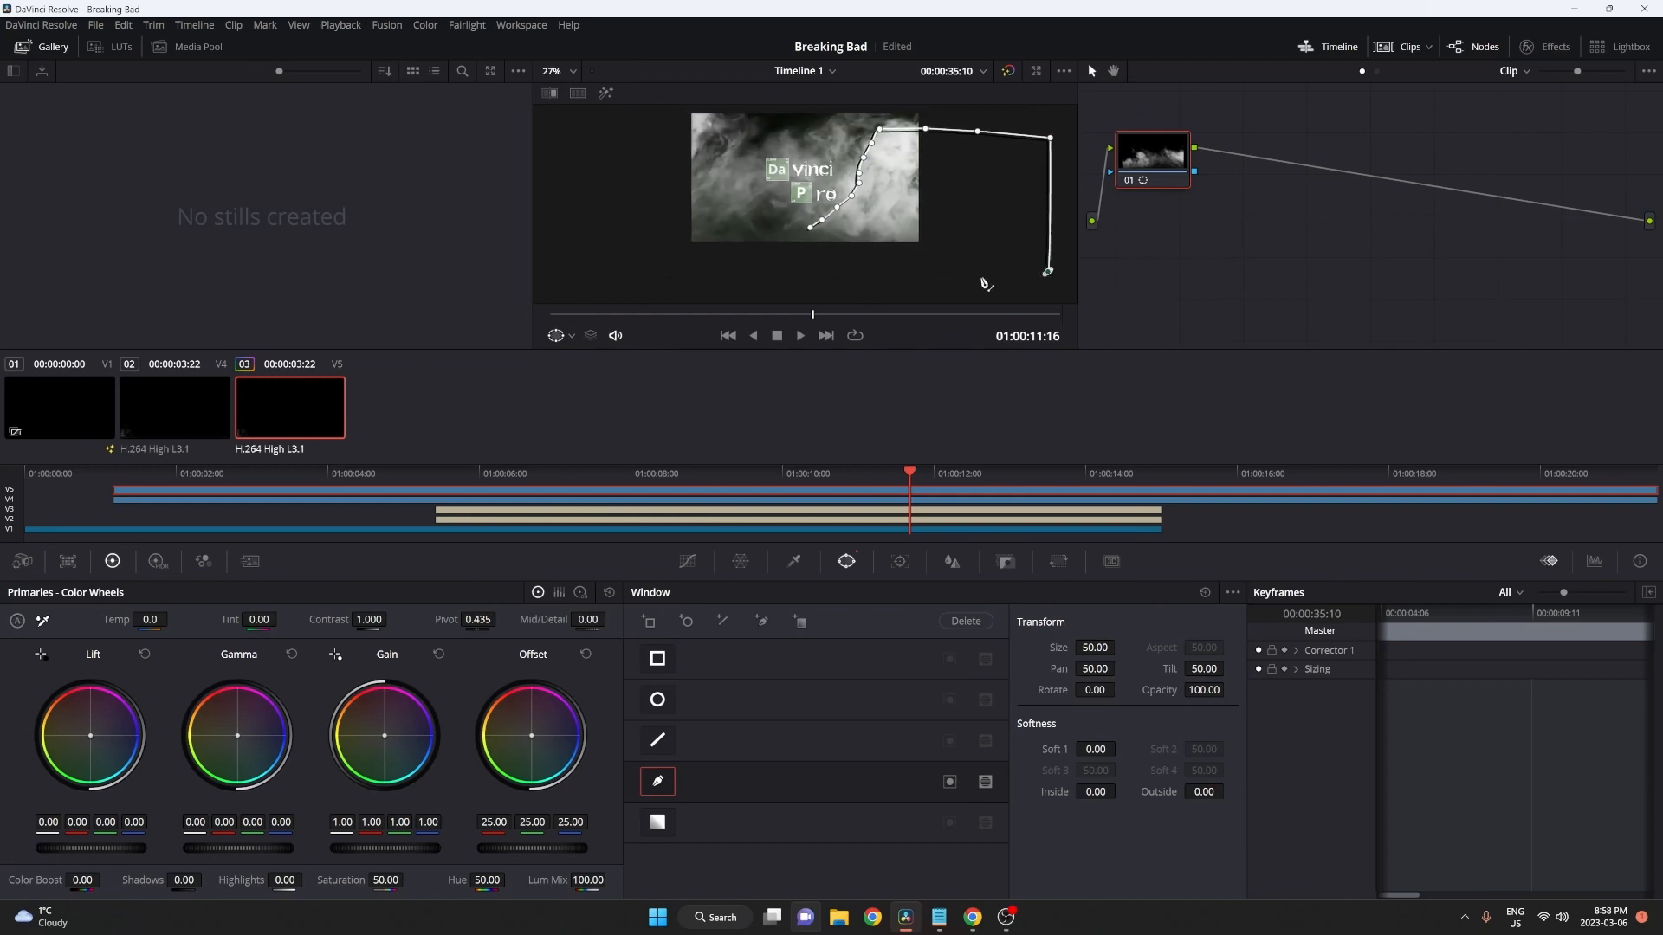
left_click(913, 279)
left_click(829, 272)
left_click(810, 228)
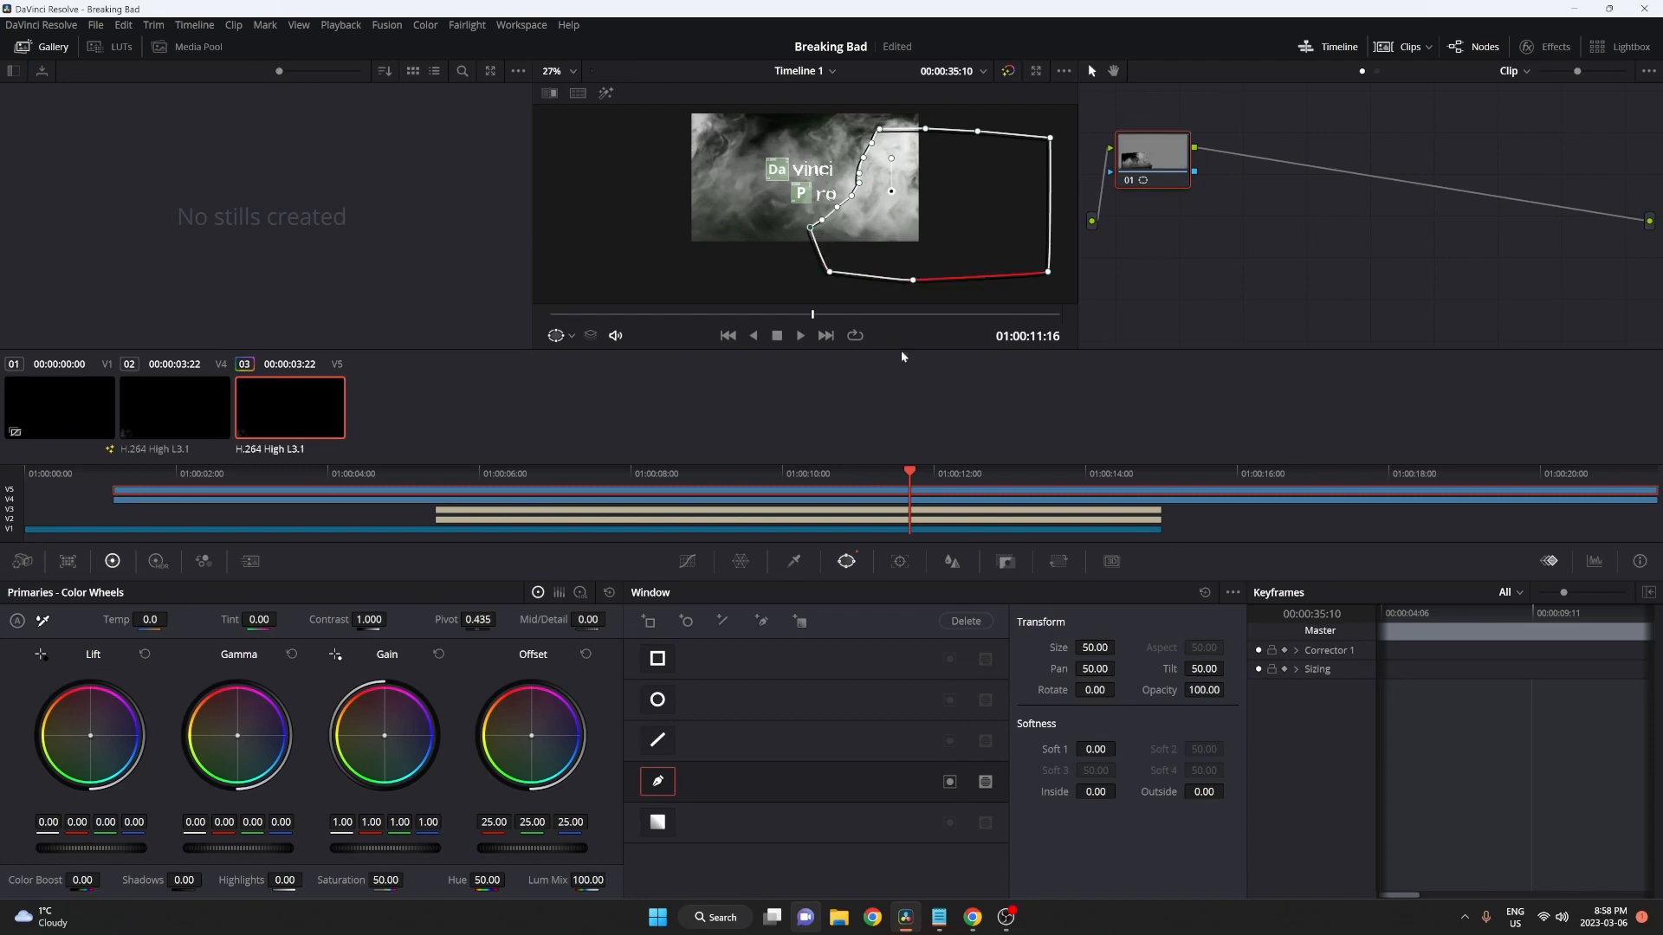
Track the upper smoke clip's window forward and reverse with only Pan enabled, leaving Tilt, Zoom, Rotate and 3D off
left_click(984, 783)
left_click(952, 785)
left_click(953, 790)
left_click(901, 562)
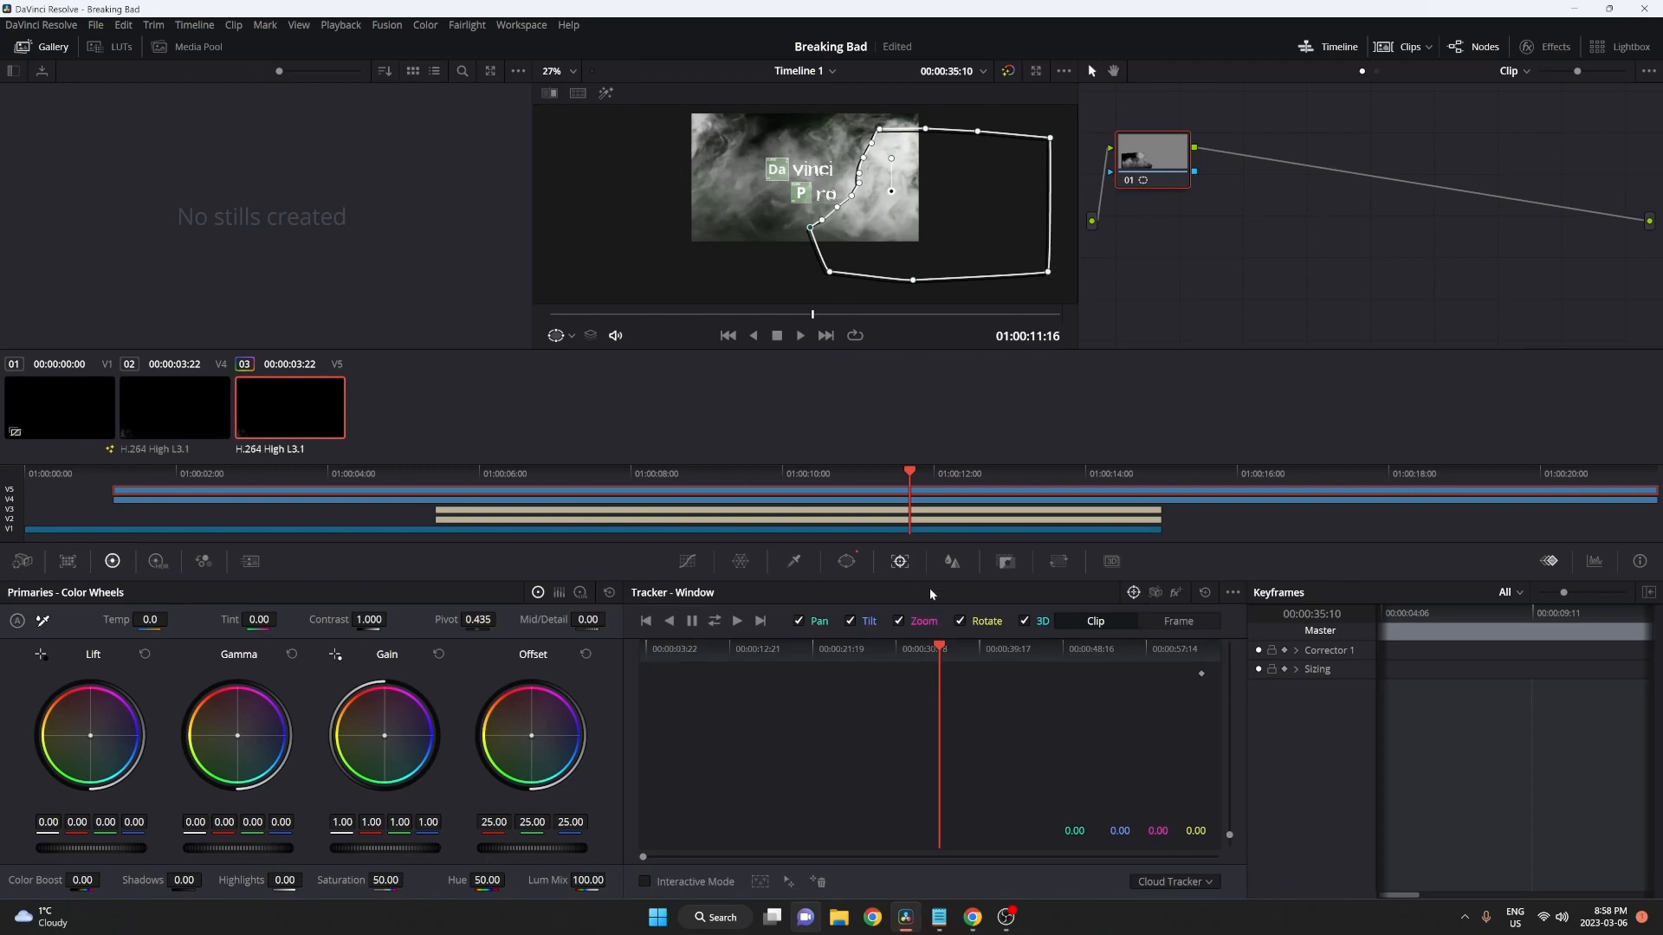
left_click(1021, 621)
left_click(961, 621)
left_click(901, 622)
left_click(851, 622)
left_click(717, 622)
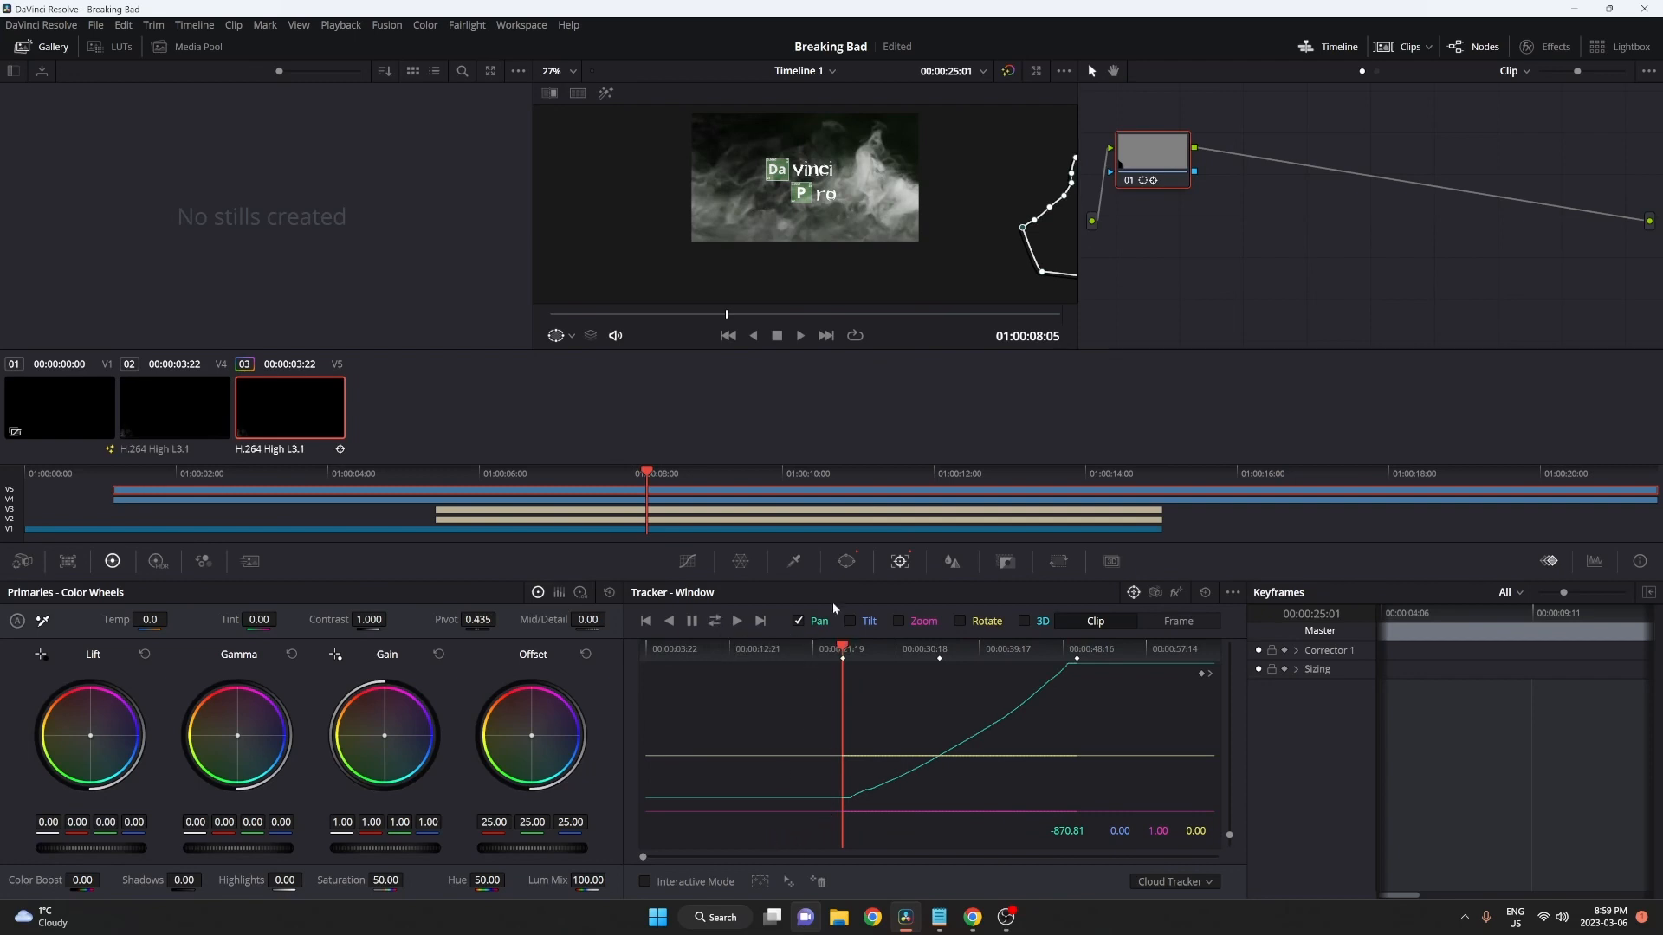
Add an alpha output to the upper smoke clip's node graph and connect node 01's alpha output to it
right_click(1394, 276)
left_click(1451, 338)
left_click_drag(1195, 171, 1504, 248)
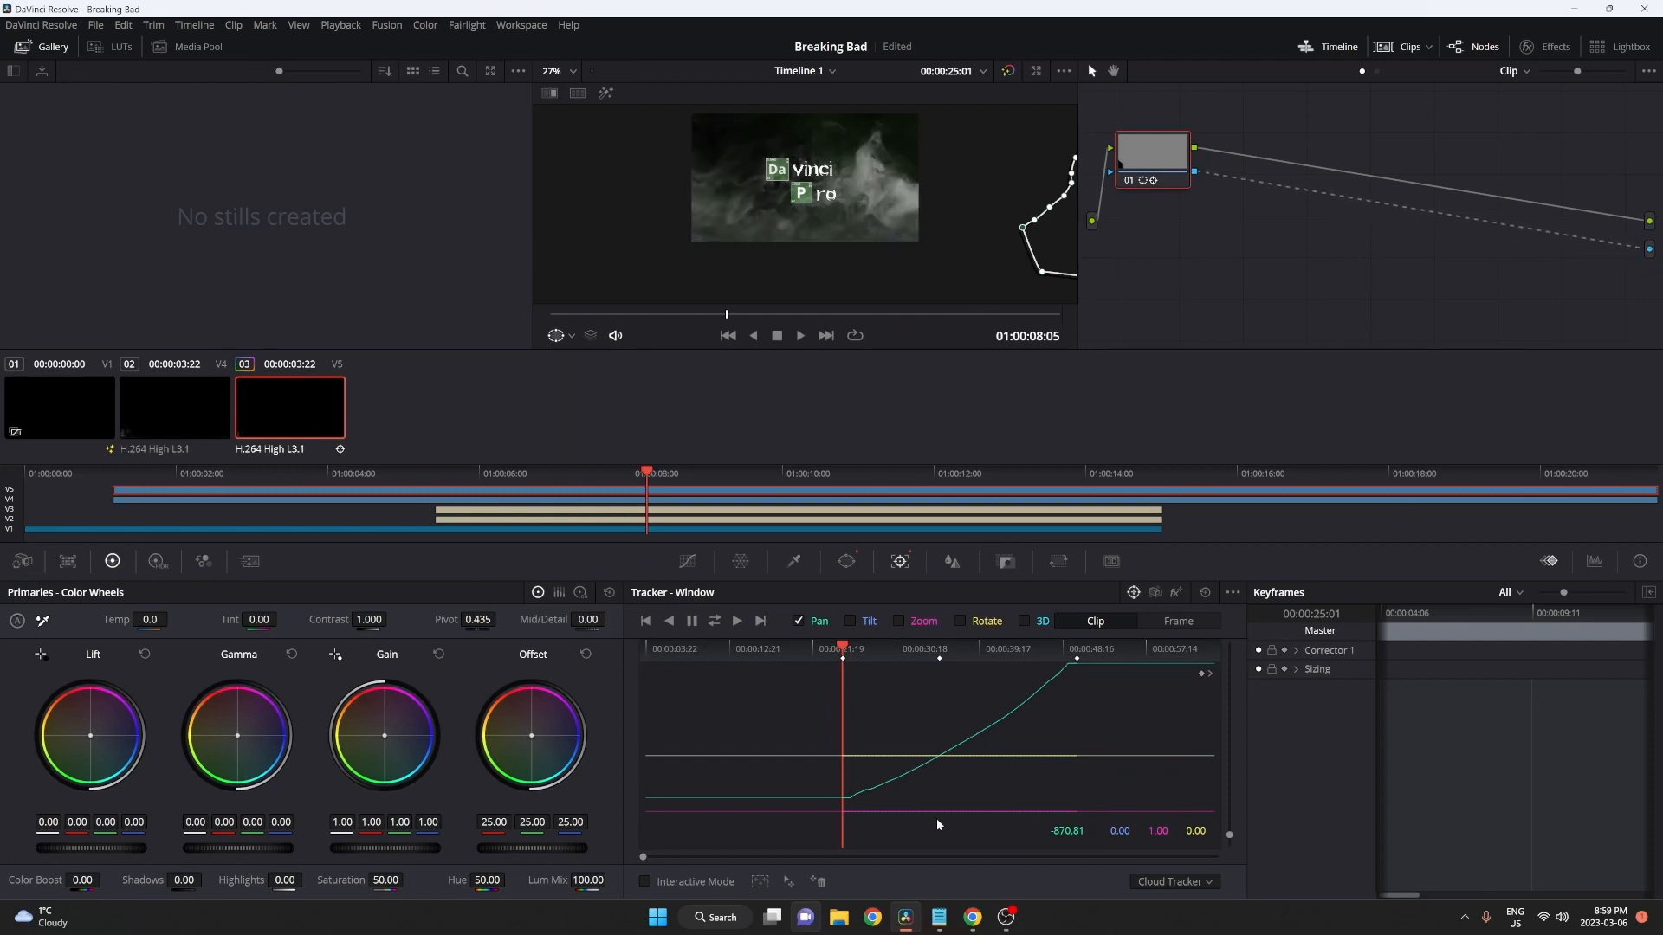
mouse_move(939, 919)
left_click_drag(399, 823, 418, 824)
left_click_drag(372, 760, 357, 737)
key("ctrl+z")
key("ctrl+z")
left_click_drag(240, 742, 217, 738)
key("ctrl+z")
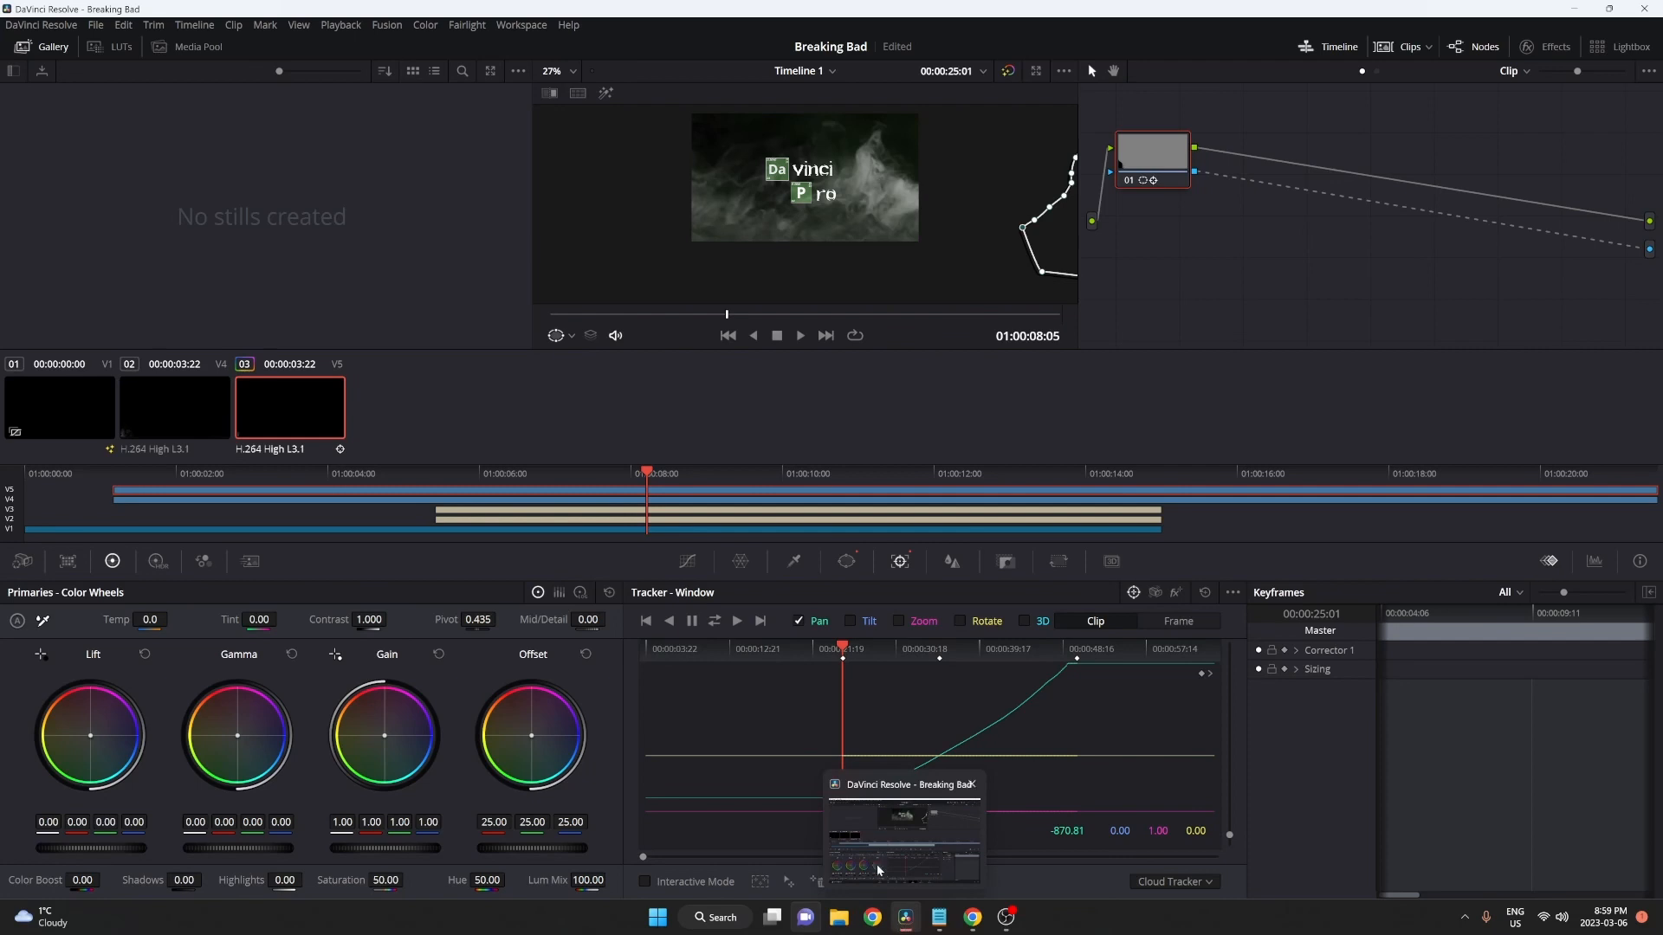
Go to about 01:00:12:17, switch to the Edit page and set the upper smoke clip's composite mode to Normal
left_click_drag(648, 485, 989, 505)
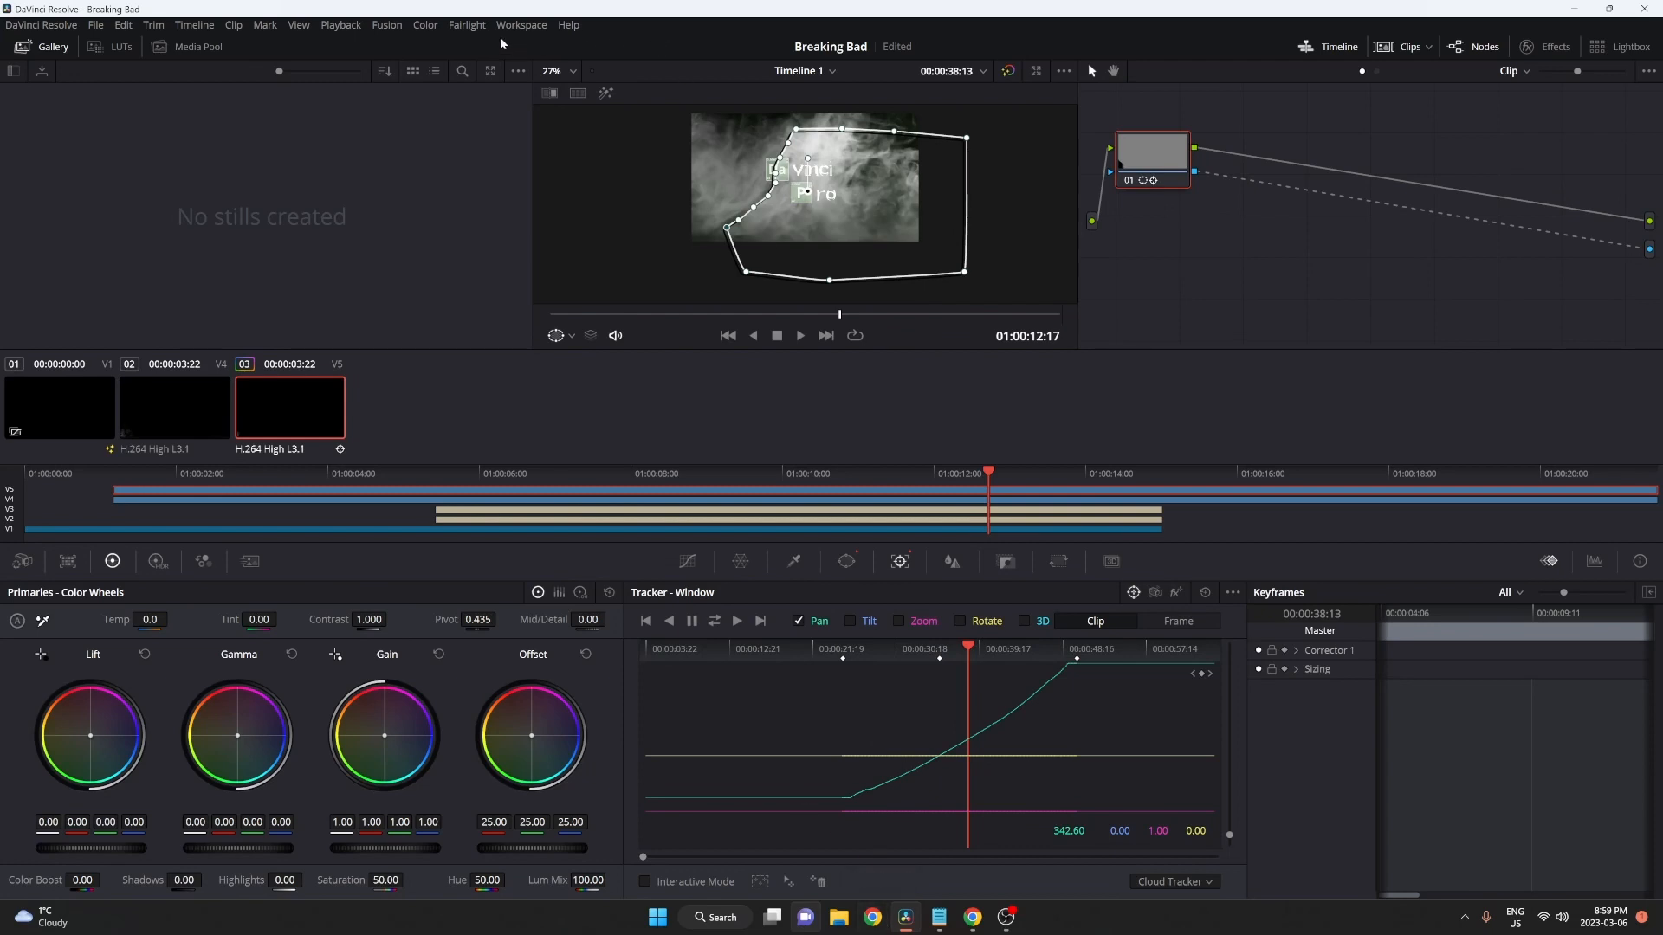
left_click(521, 24)
mouse_move(624, 58)
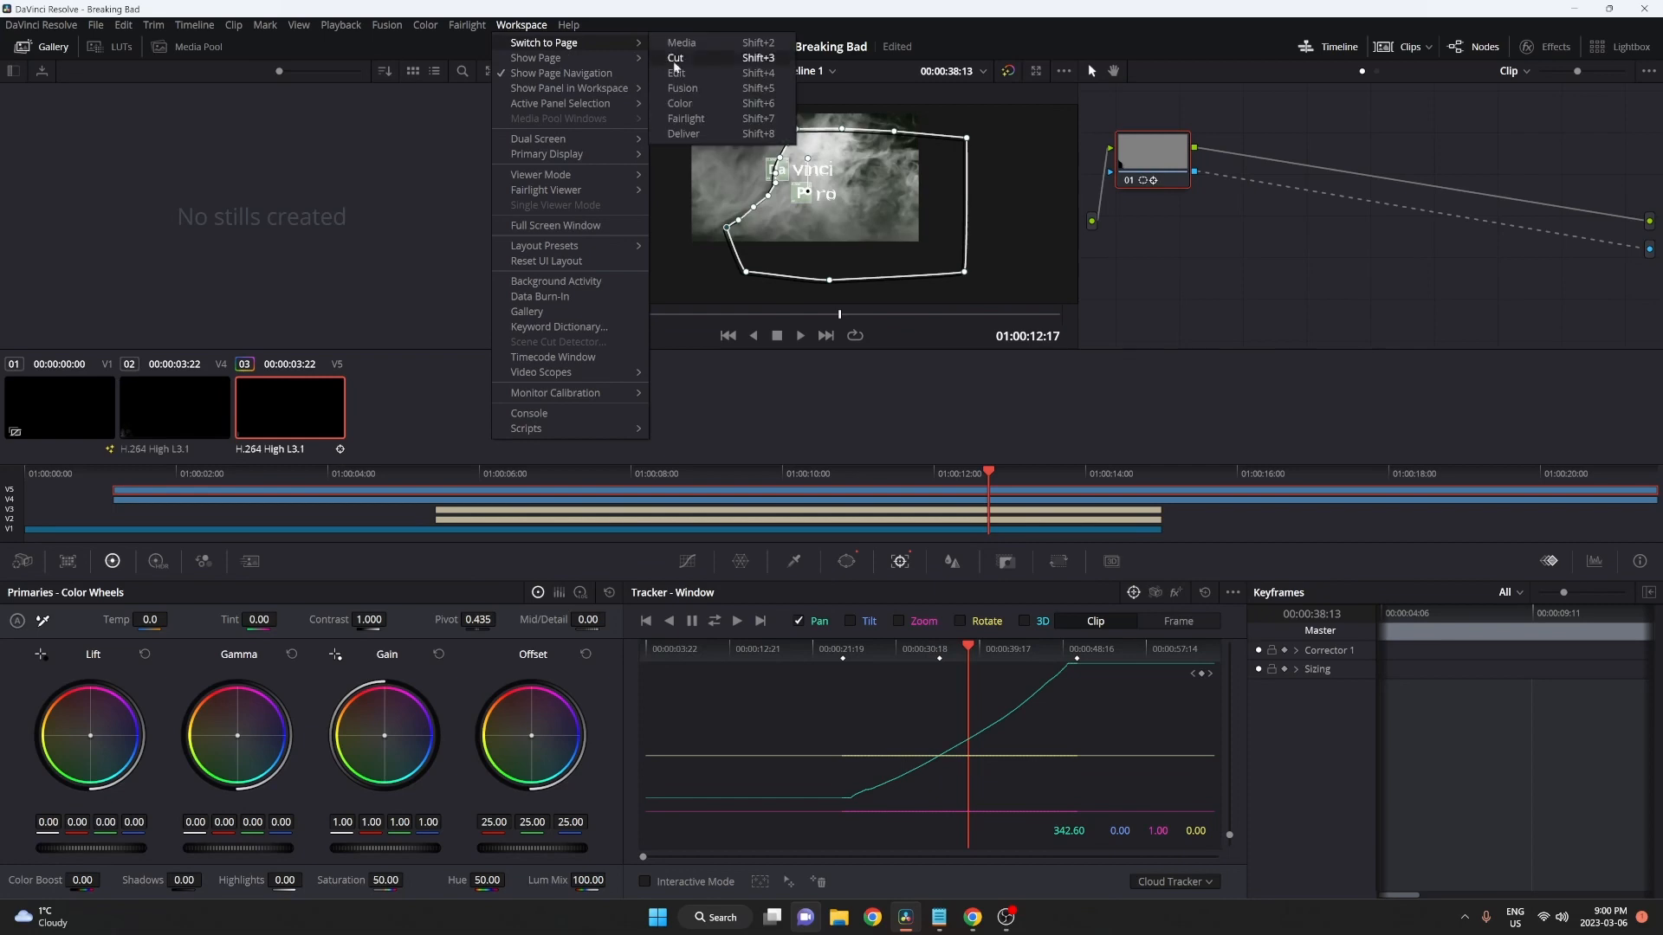
left_click(698, 76)
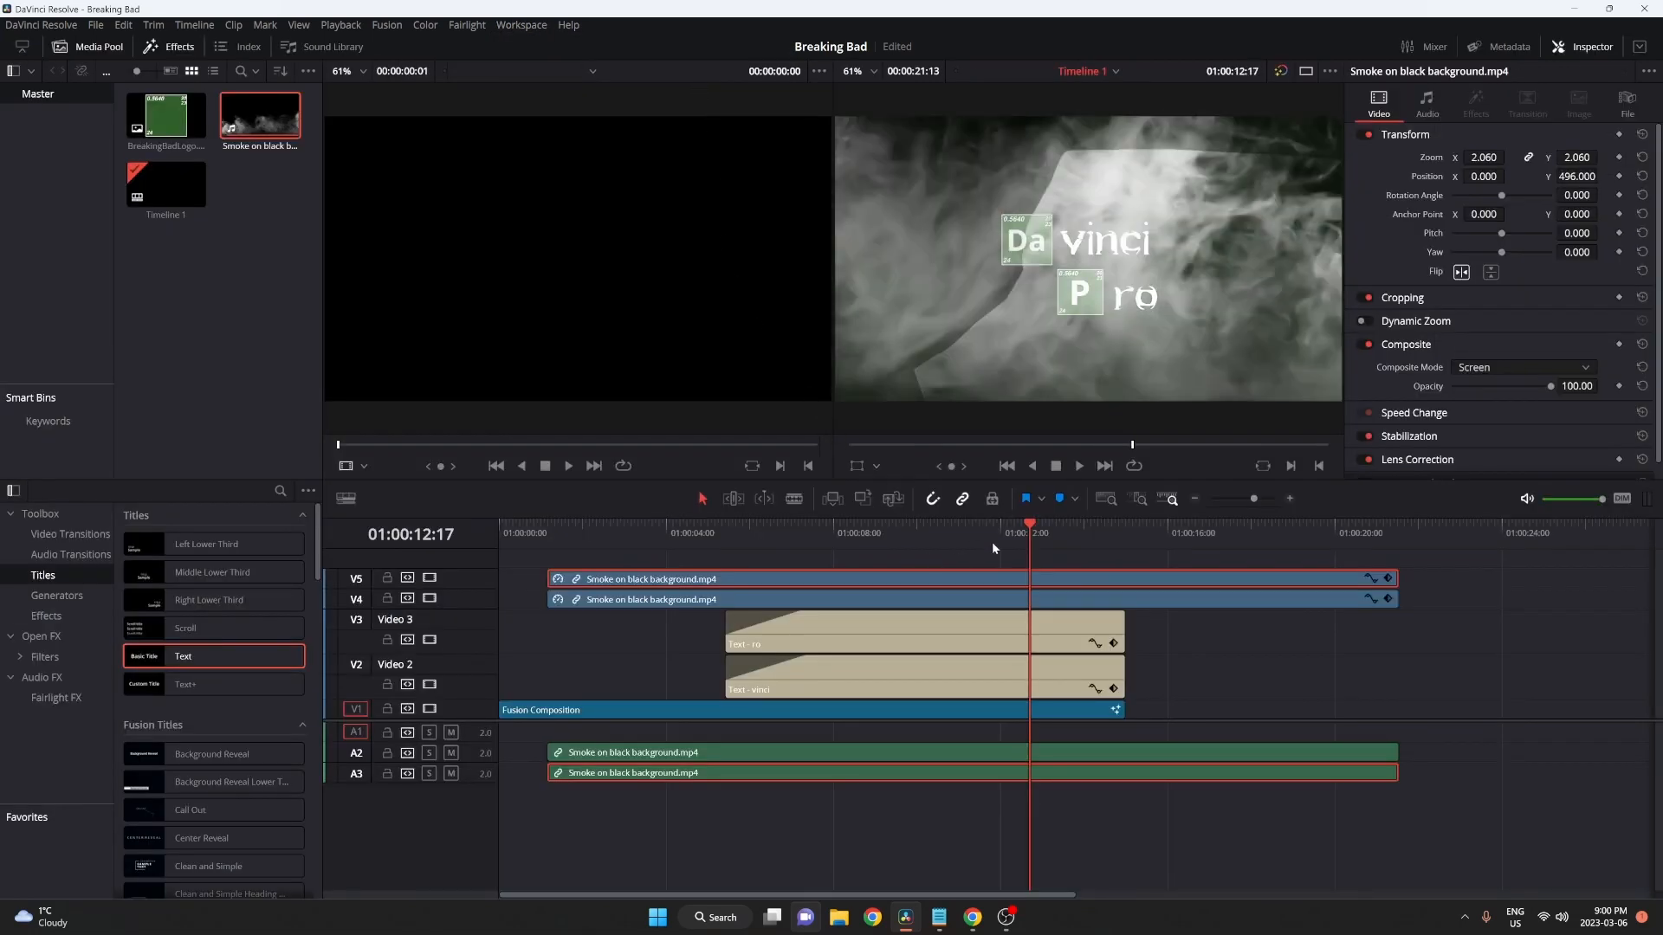
left_click(1495, 366)
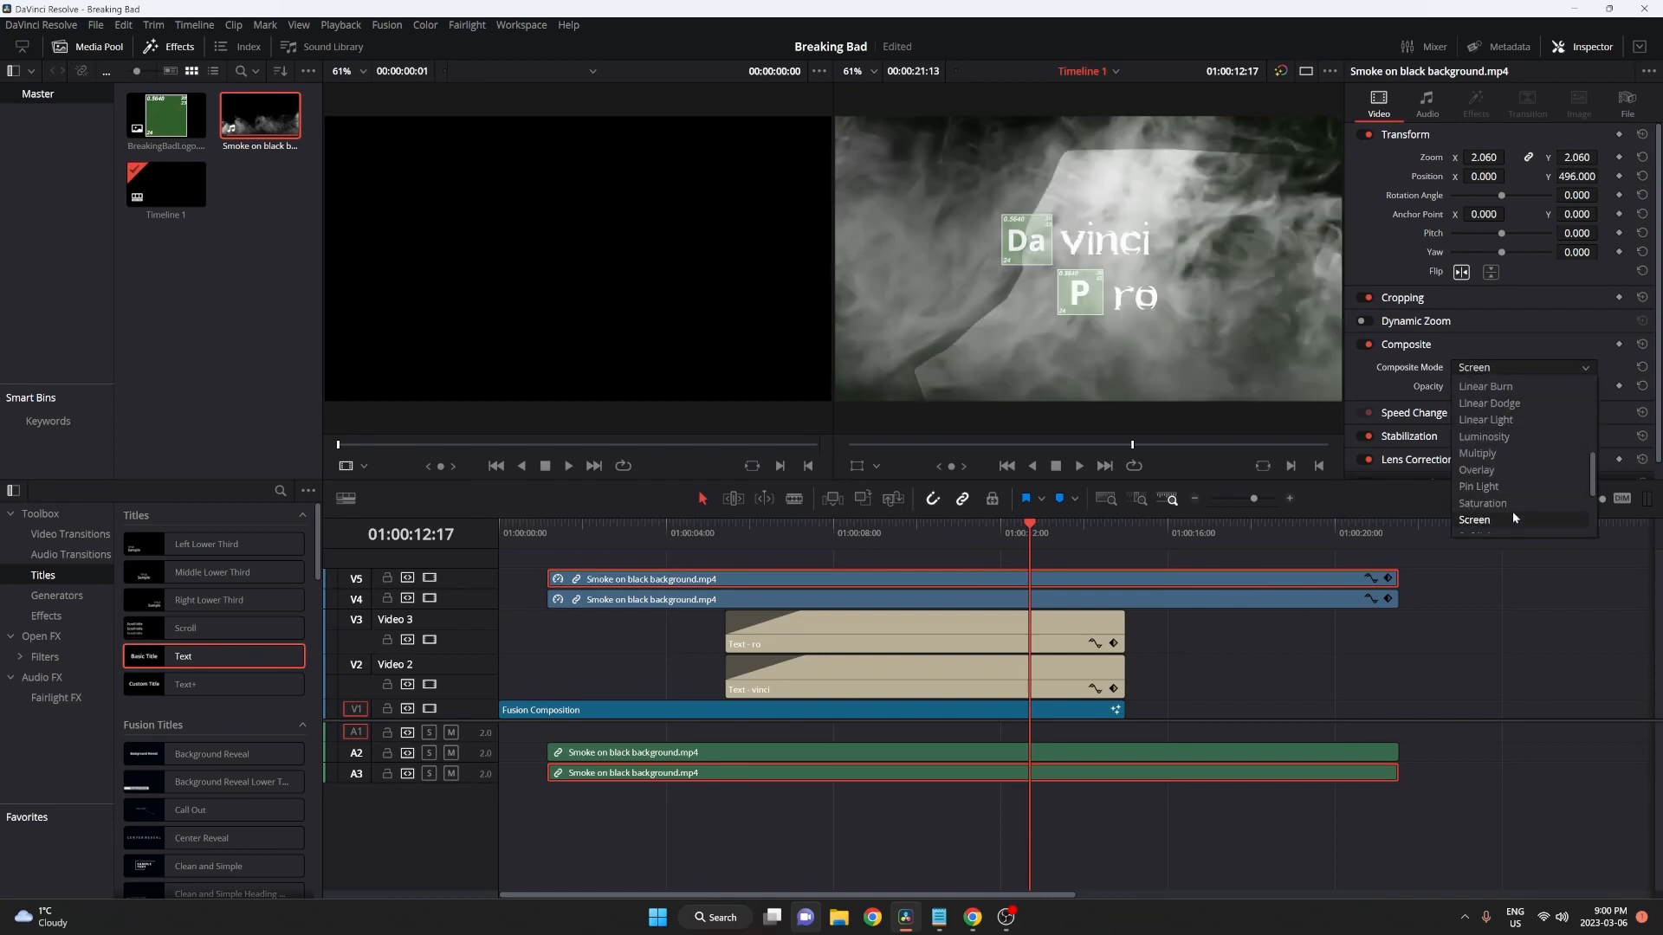
scroll(1518, 408, "up", 5)
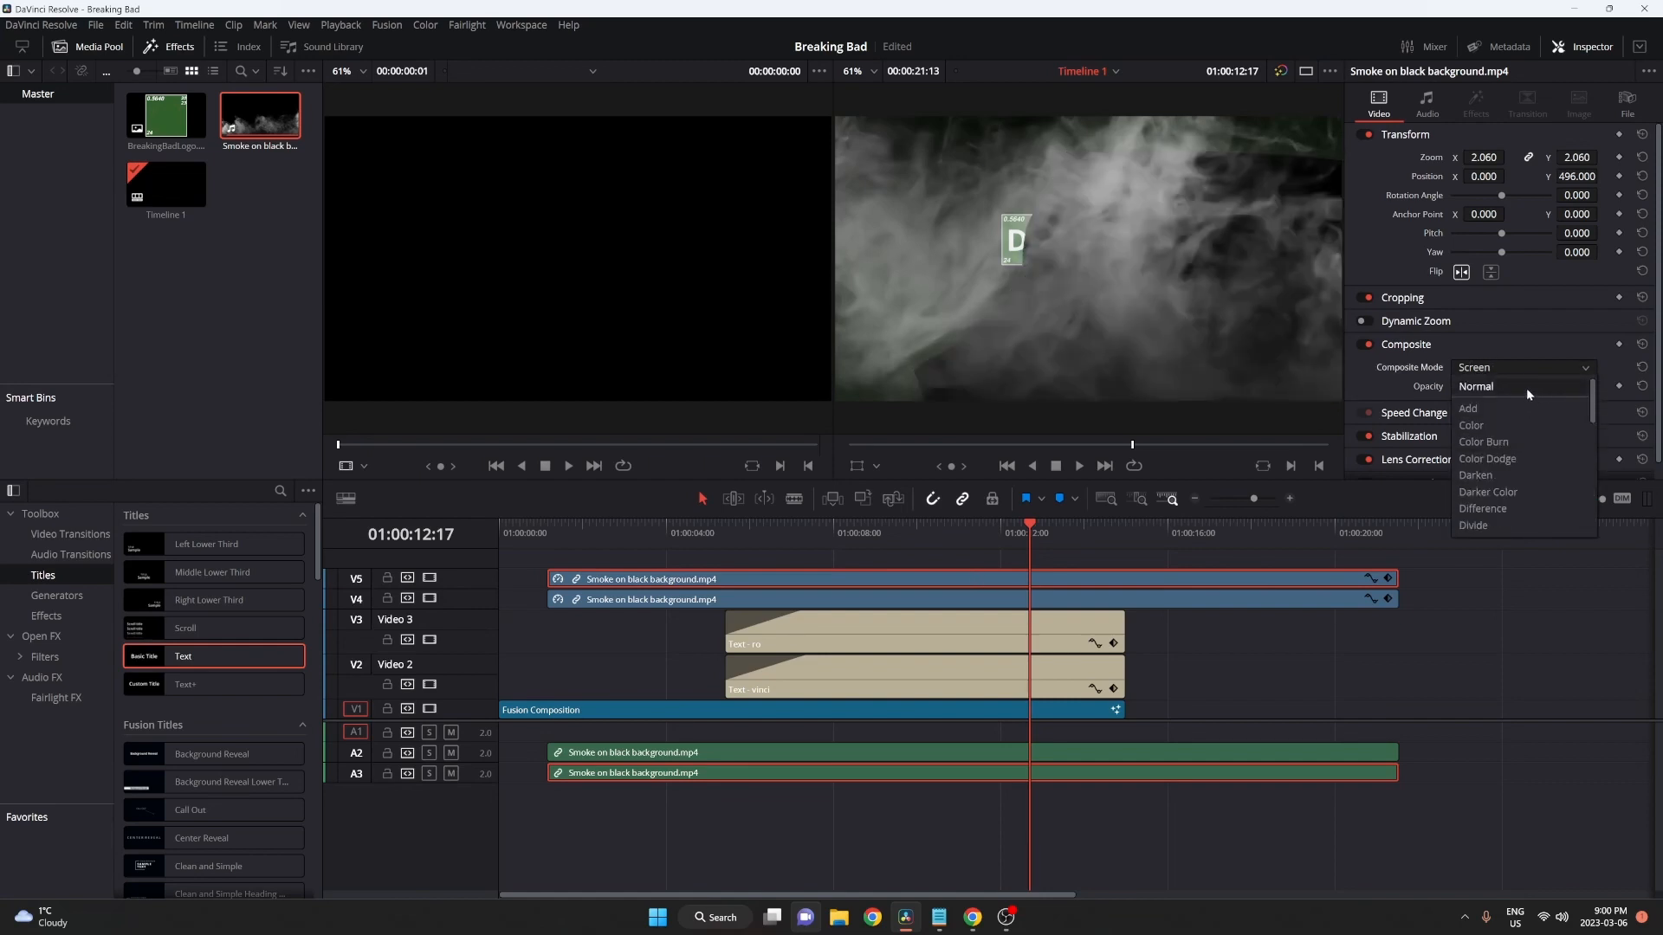
left_click(1526, 388)
left_click(908, 602)
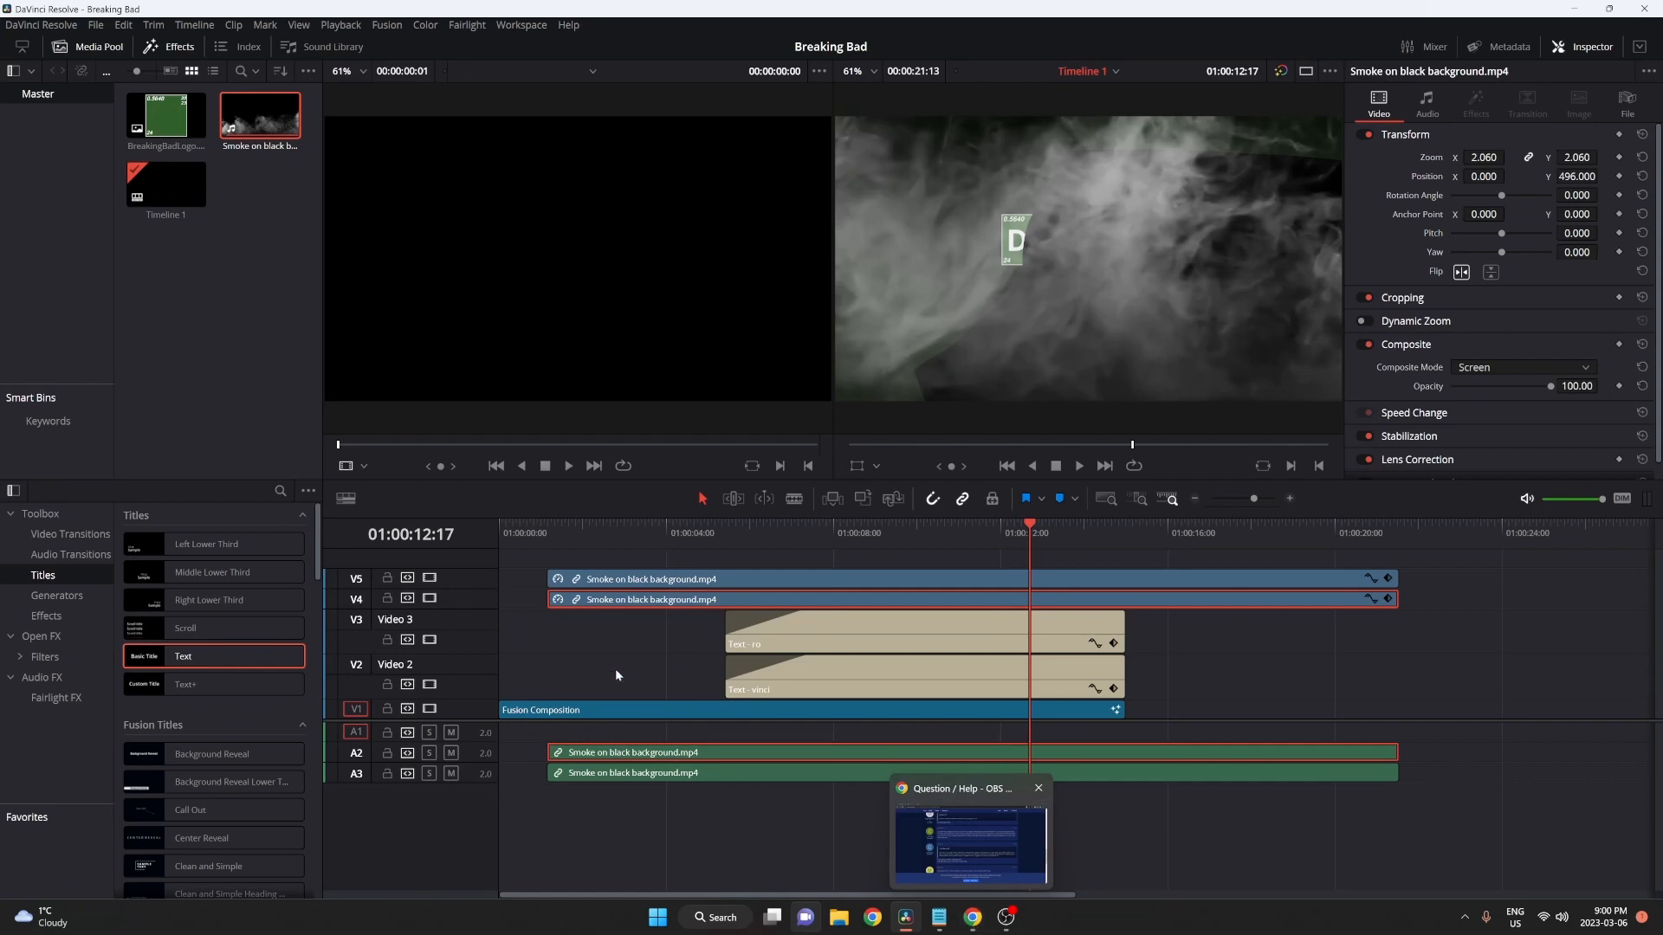
On the Color page, tint the upper smoke's Gamma yellow-green (green 0.02, blue -0.21) and extend its window above the frame's upper edge
left_click(522, 25)
mouse_move(623, 50)
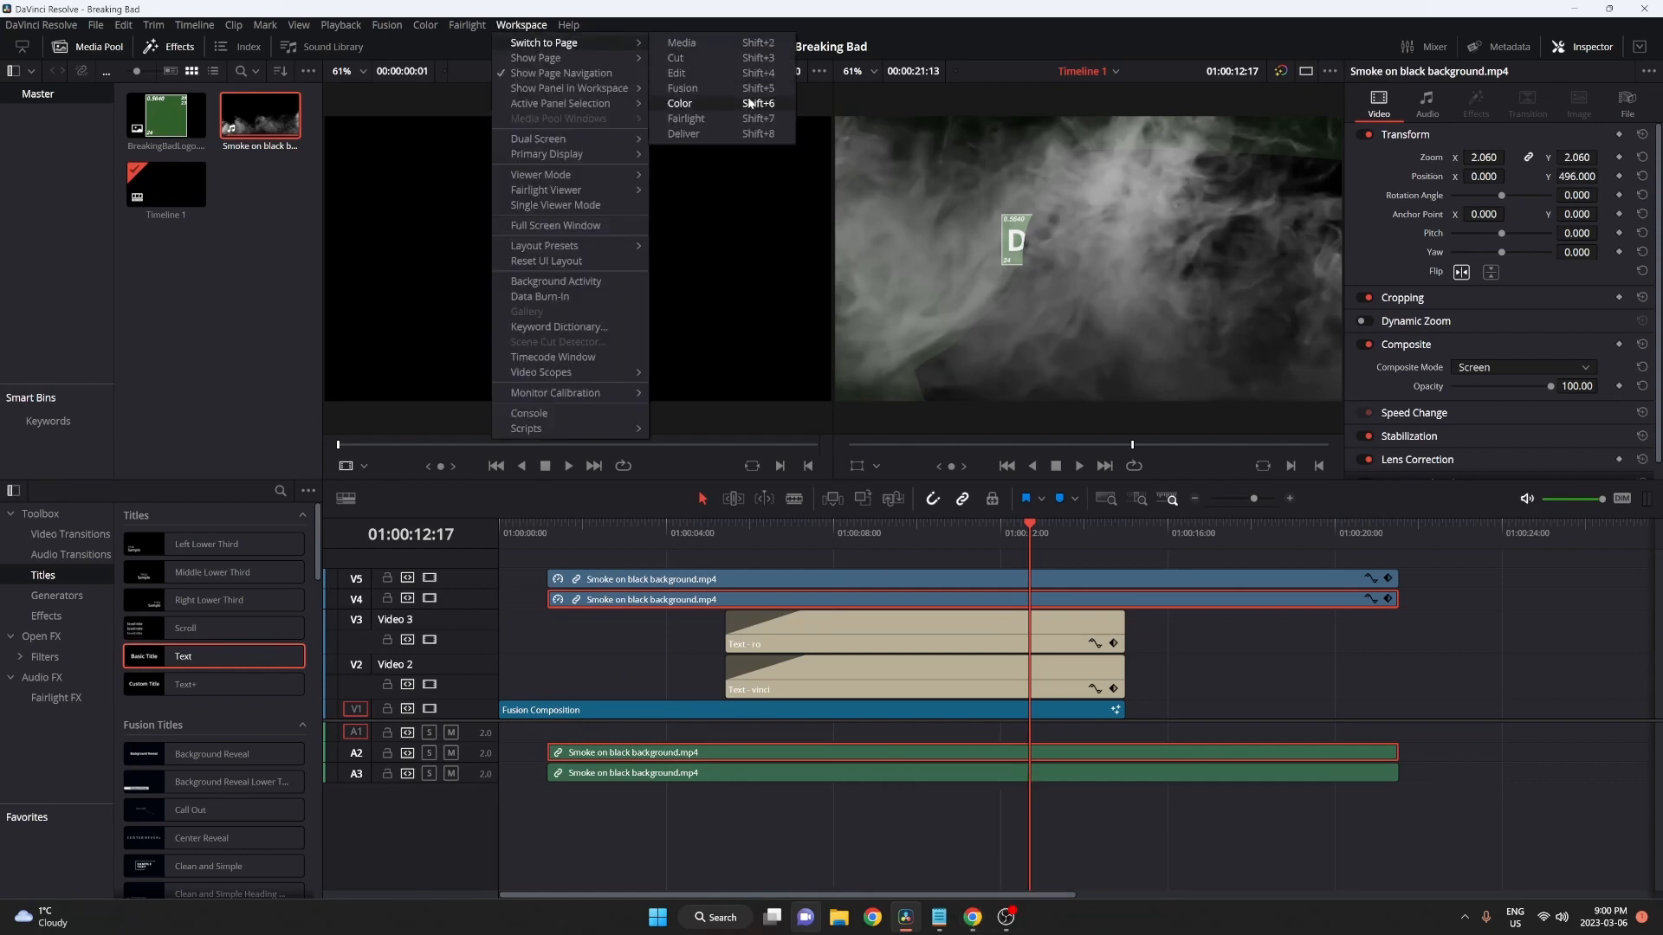
left_click(713, 103)
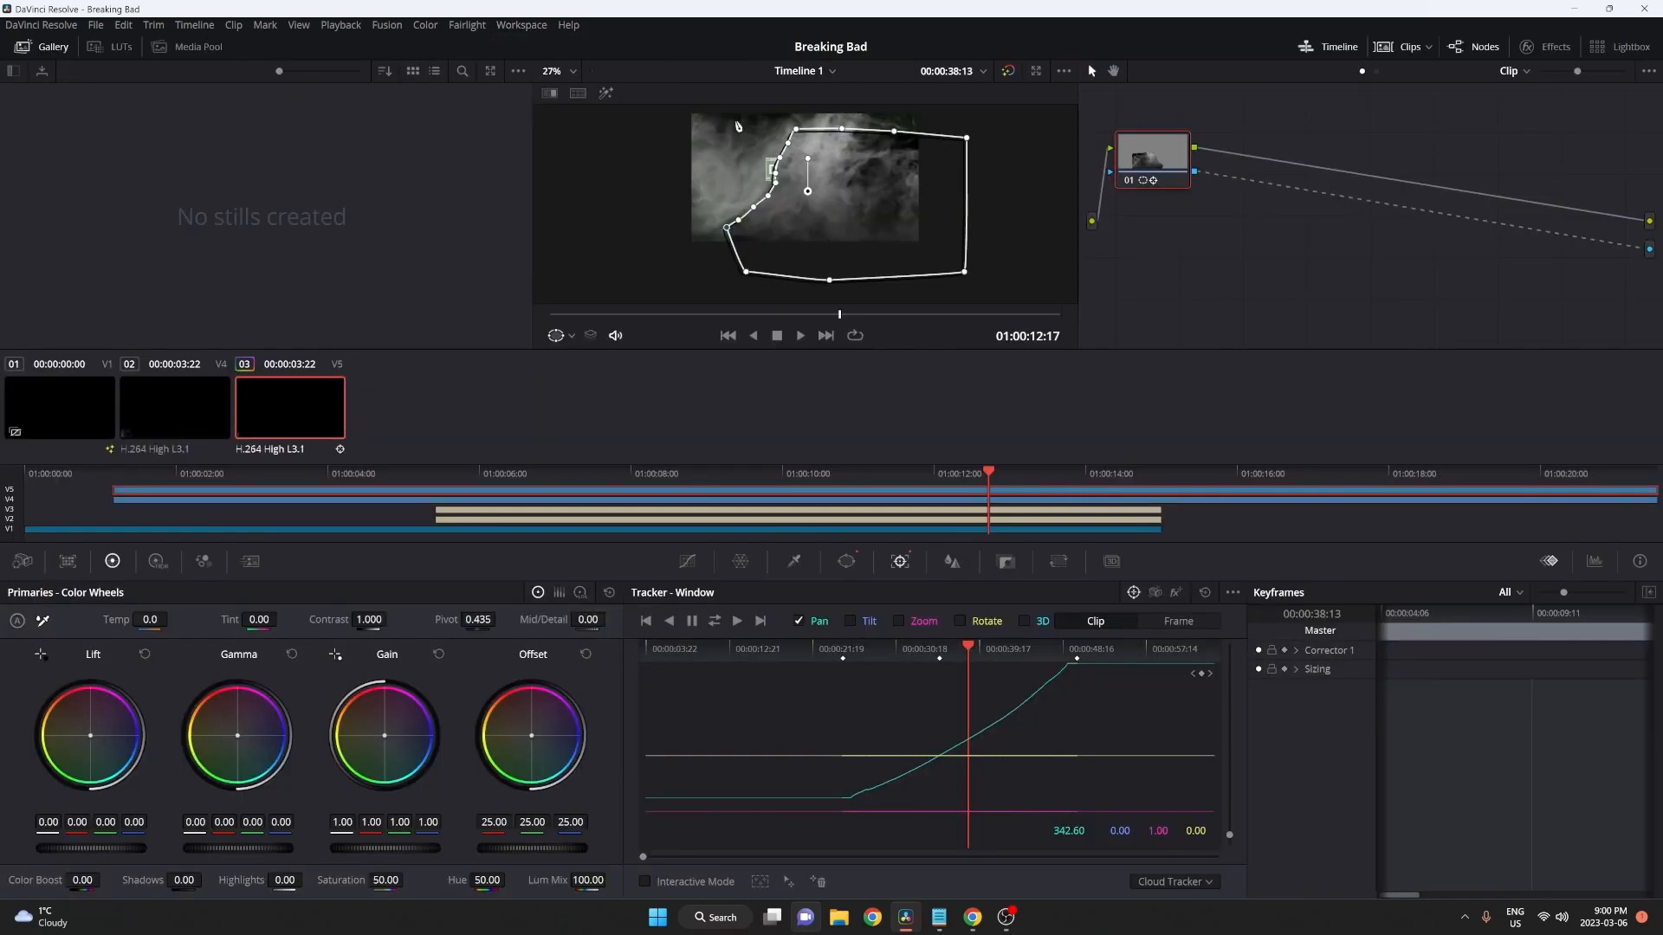
left_click_drag(225, 747, 208, 750)
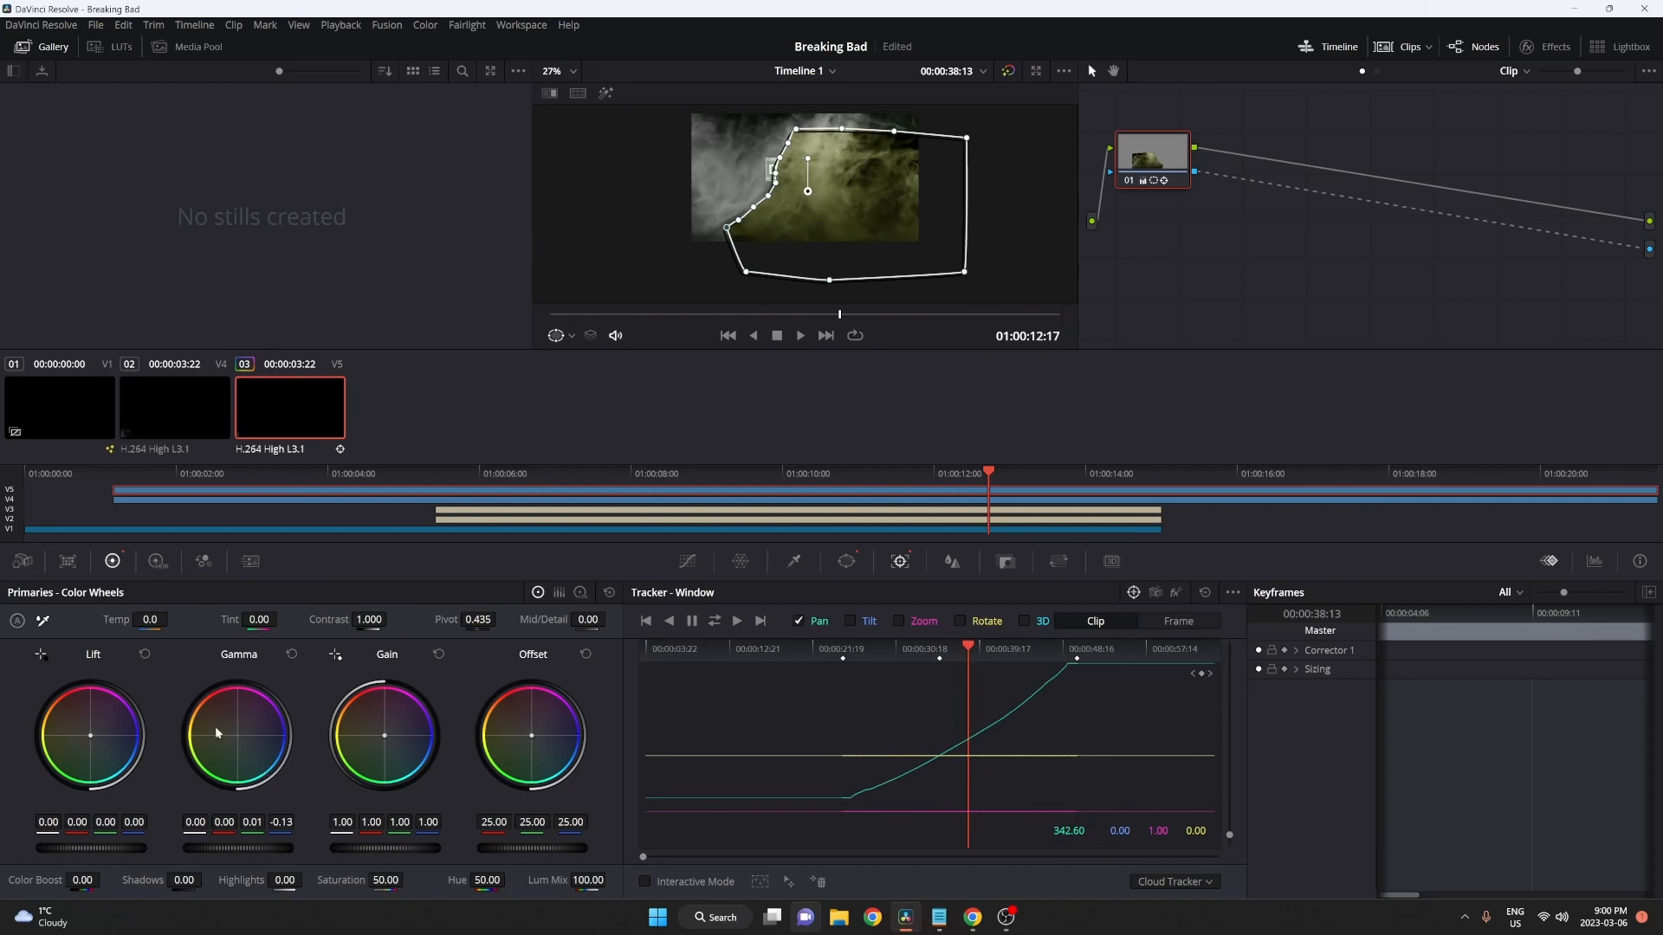
left_click_drag(217, 737, 216, 737)
left_click_drag(209, 735, 210, 737)
scroll(803, 190, "down", 5)
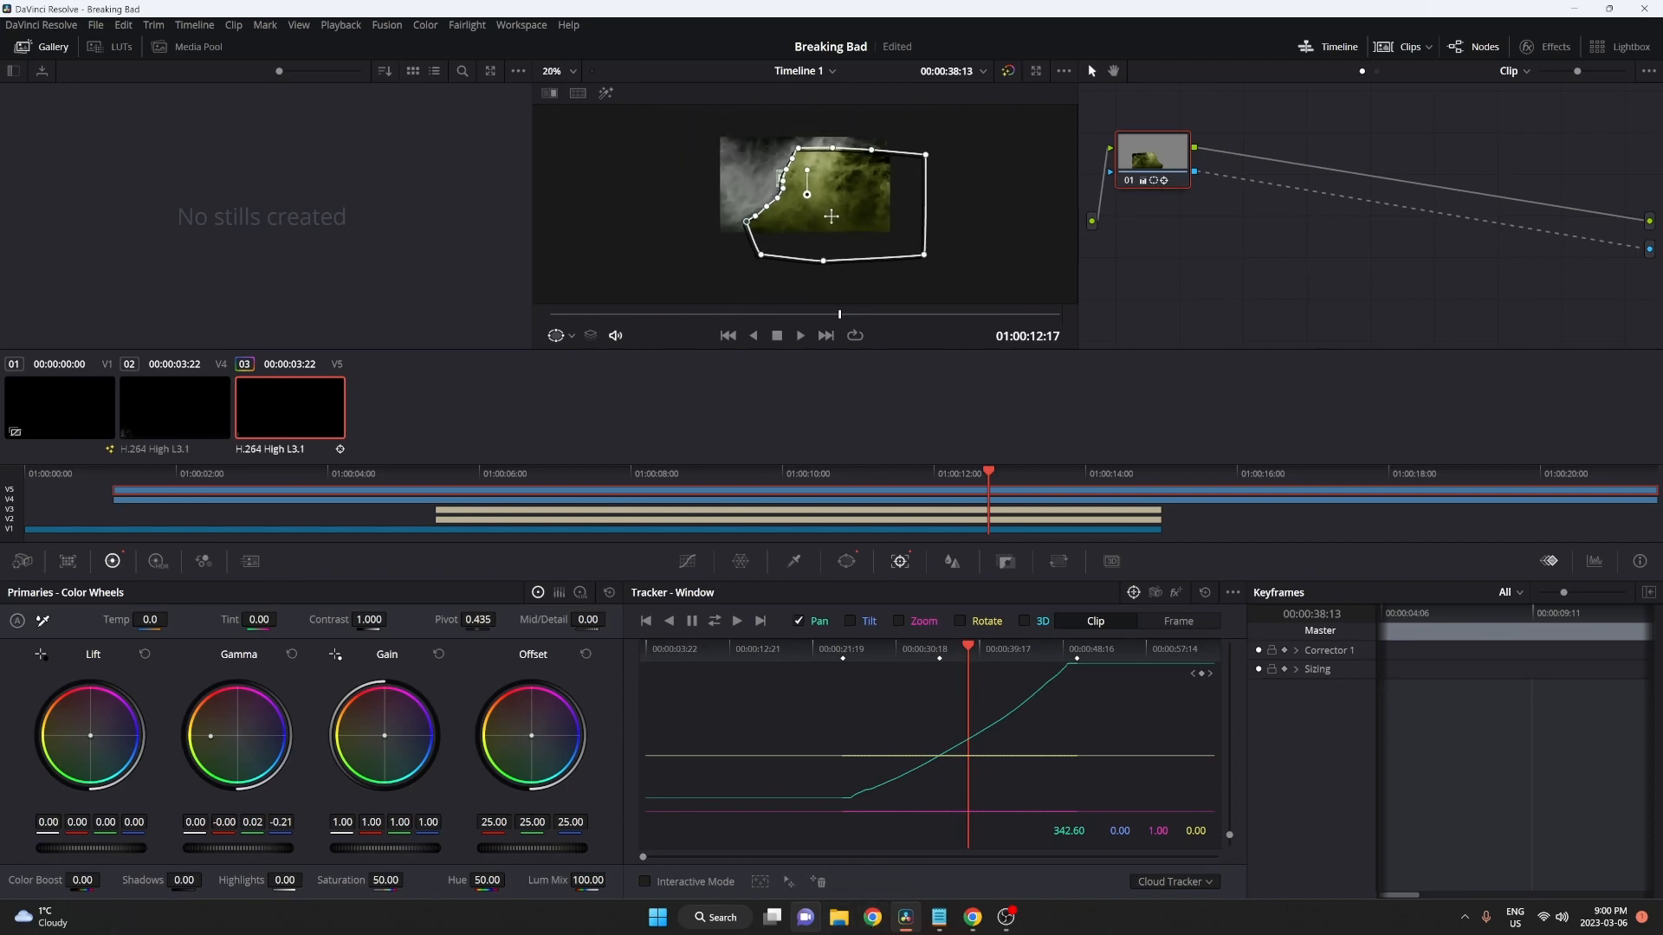
left_click_drag(800, 159, 901, 130)
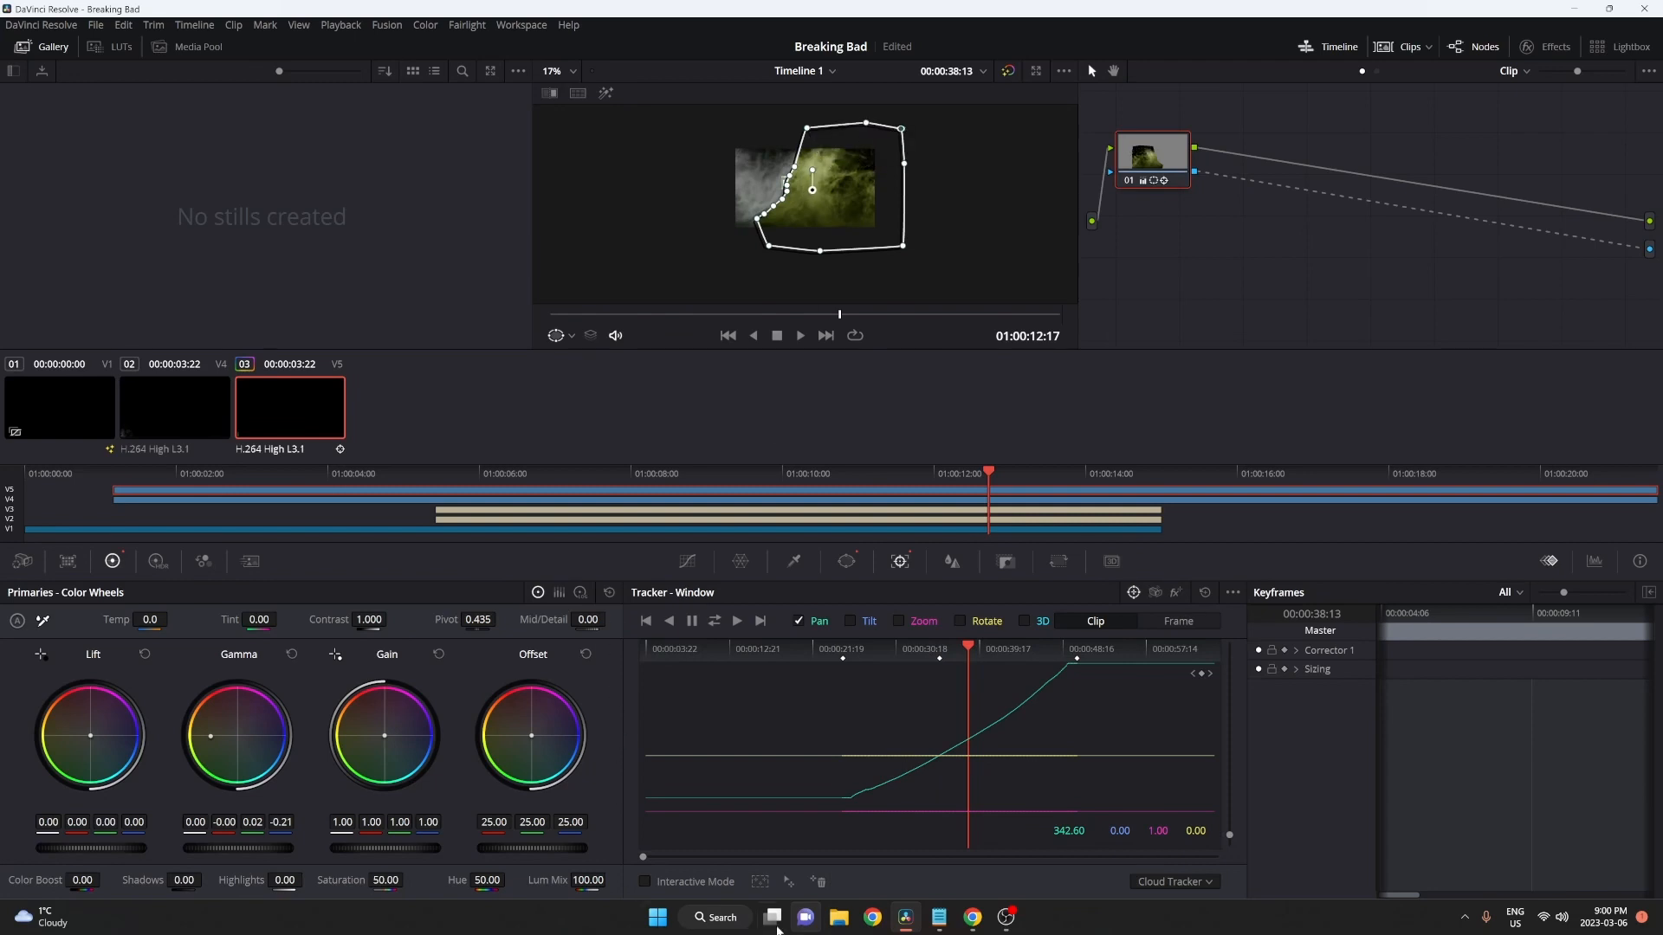
Tint the lower smoke clip to match by shifting its Gamma toward yellow-green, with green 0.02 and blue -0.21
left_click(191, 405)
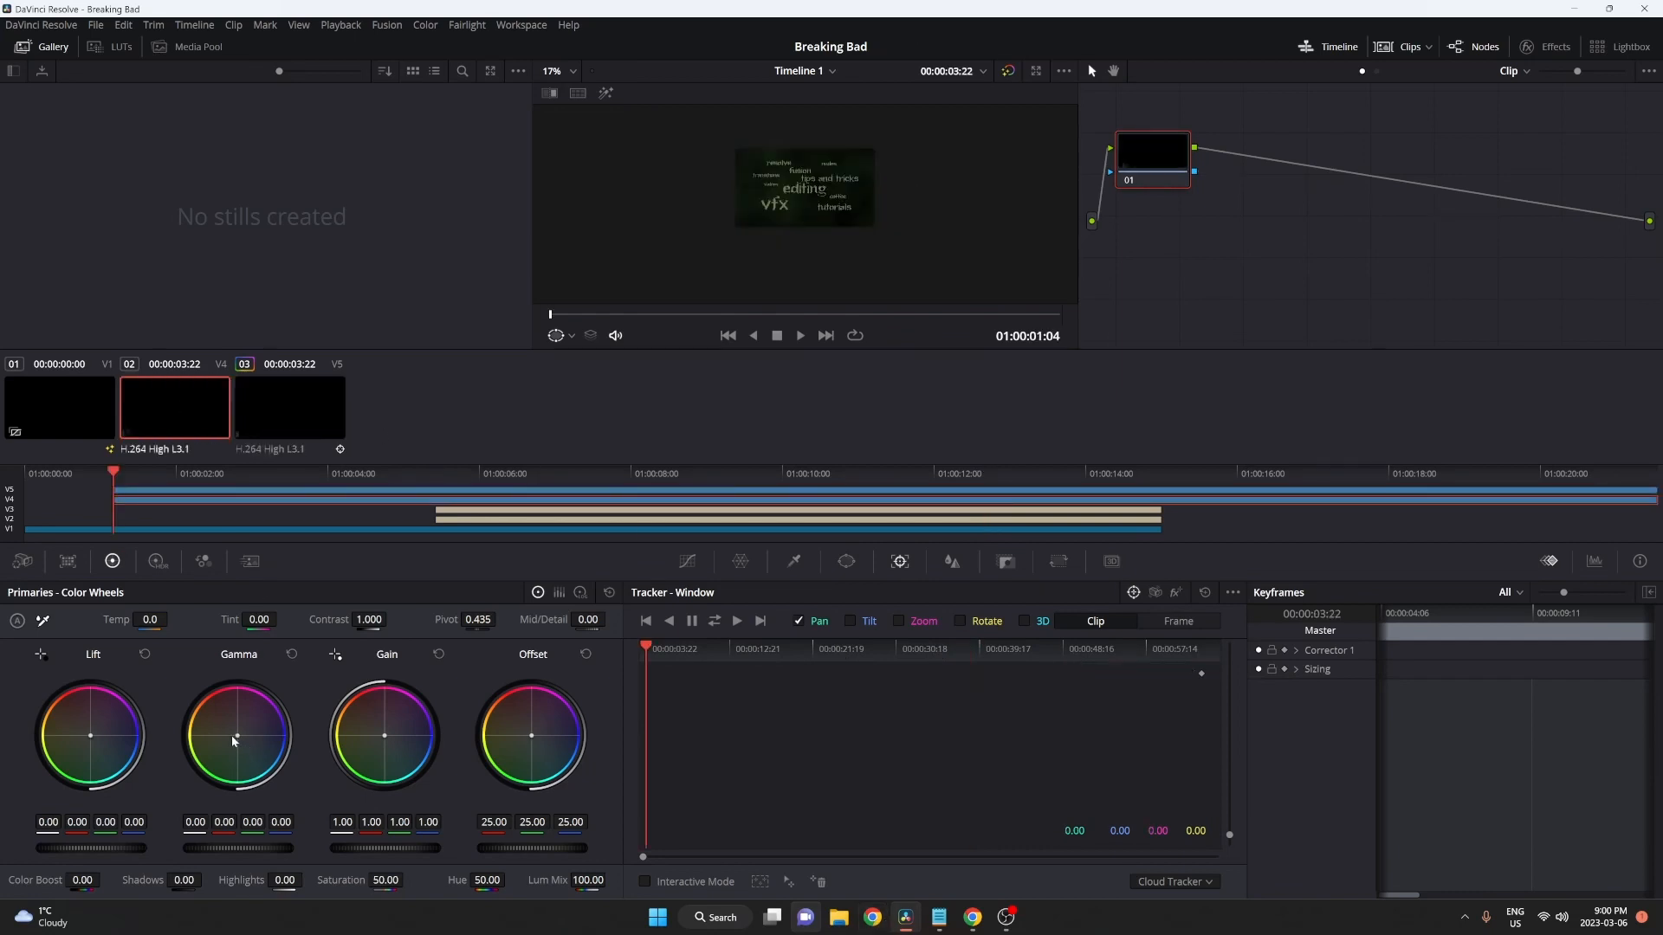
left_click(83, 392)
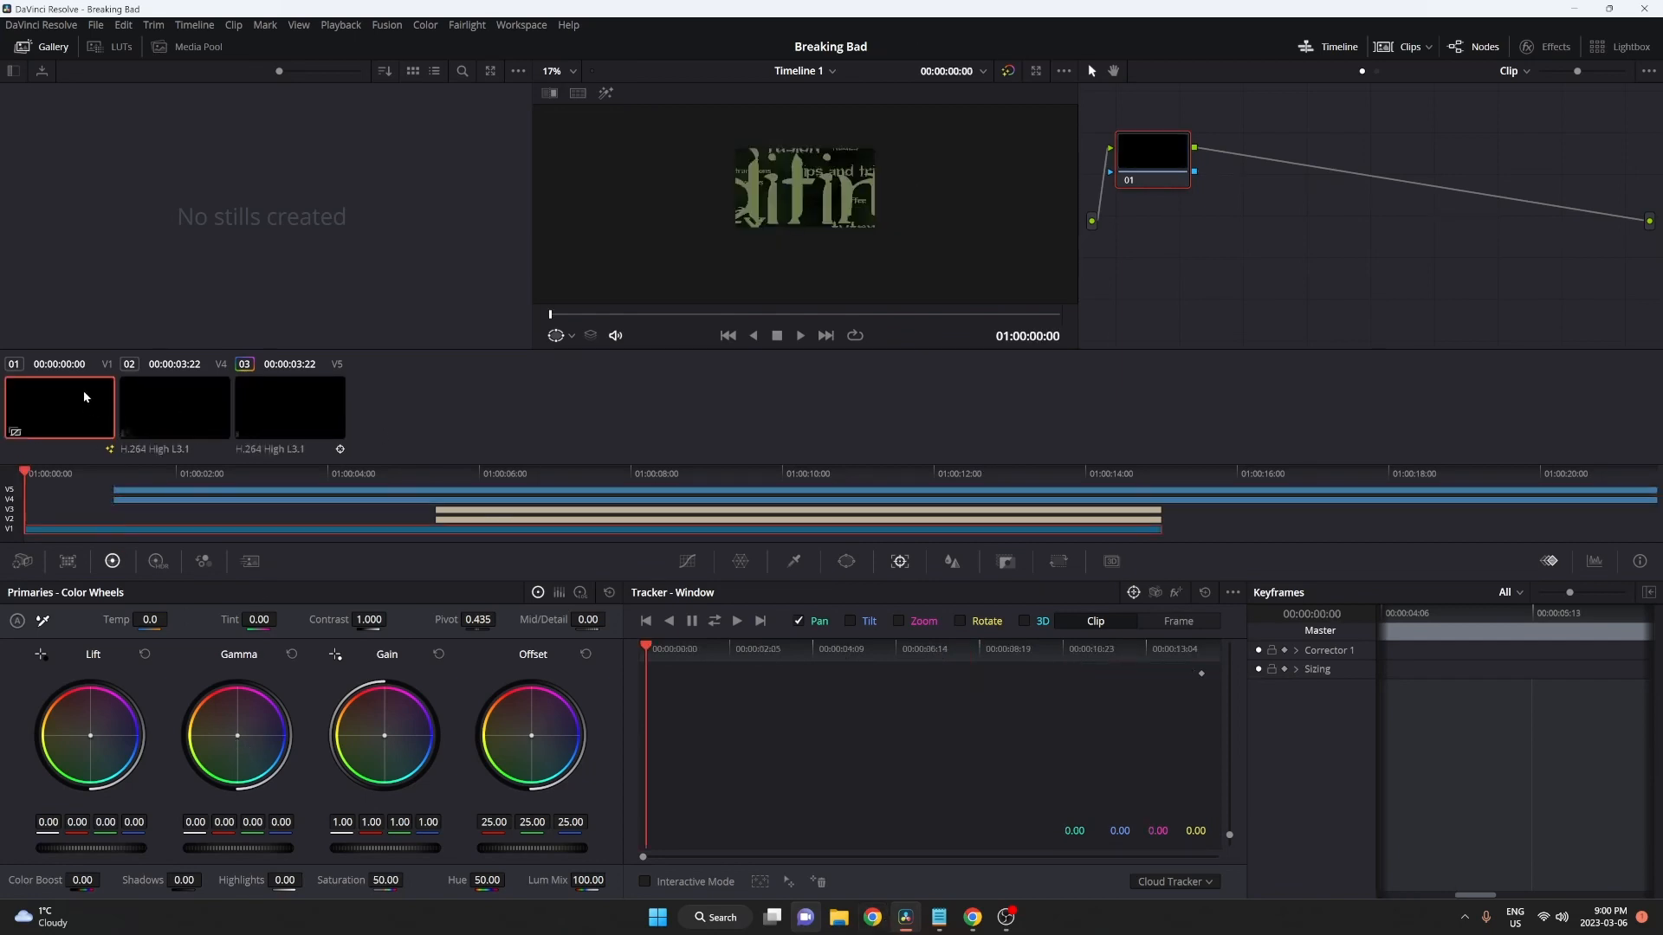
left_click(154, 402)
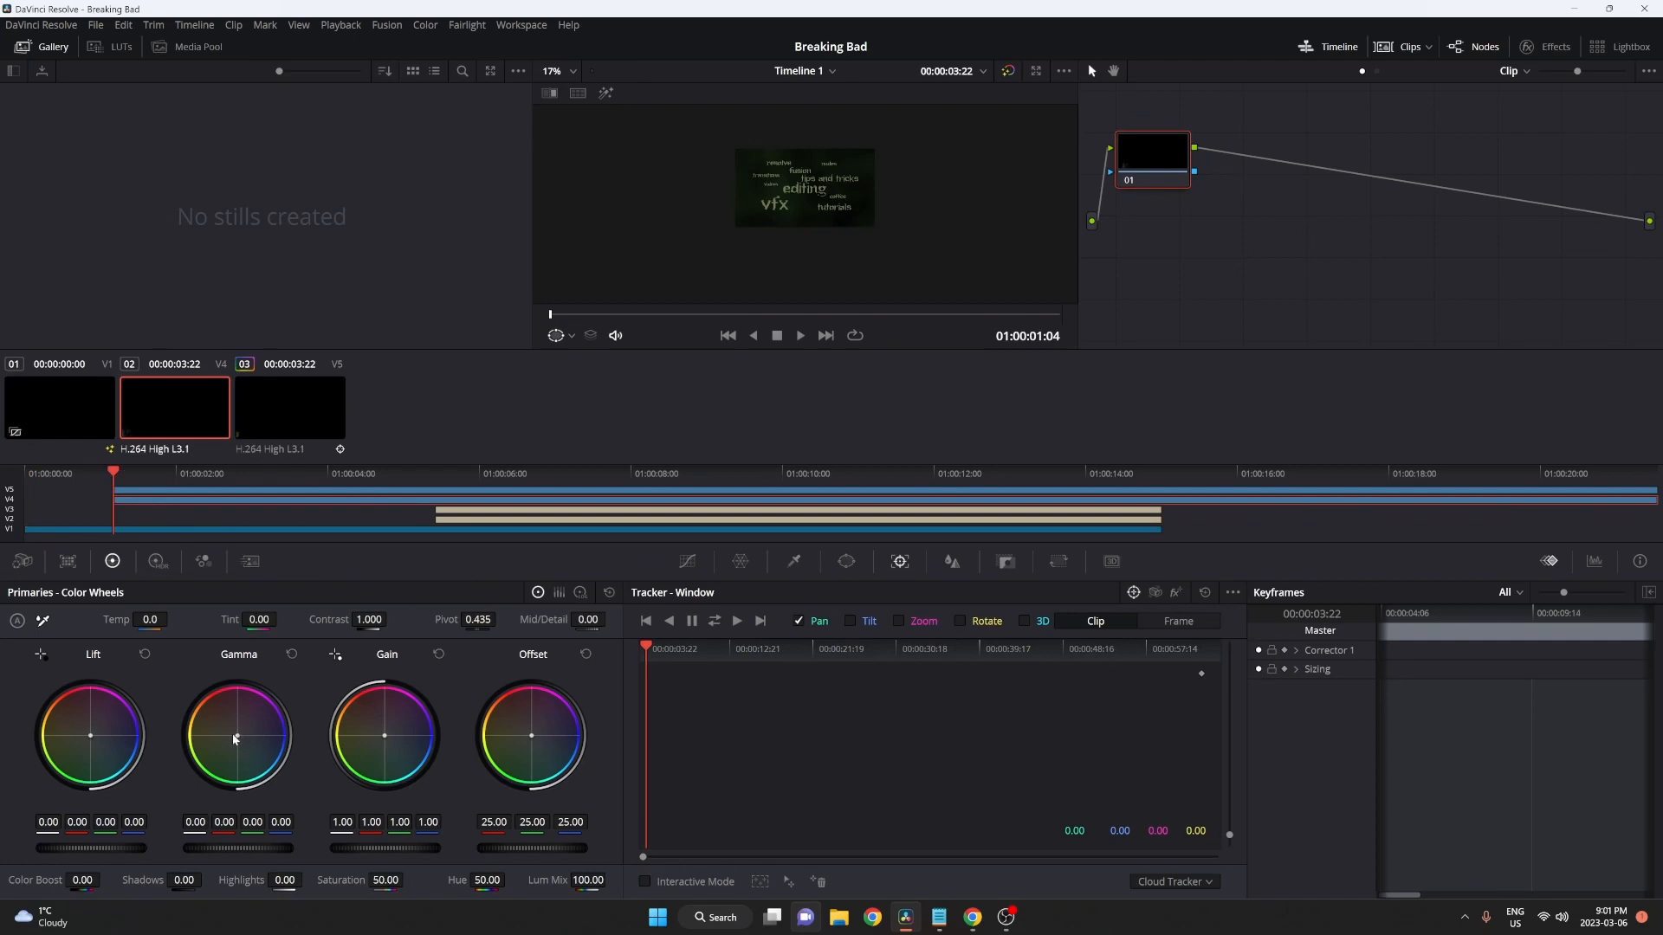
left_click_drag(232, 734, 219, 734)
left_click_drag(211, 735, 210, 736)
Return to the Edit page, scrub to 01:00:12:15 to check the tinted smoke, and select the upper smoke clip
left_click(521, 25)
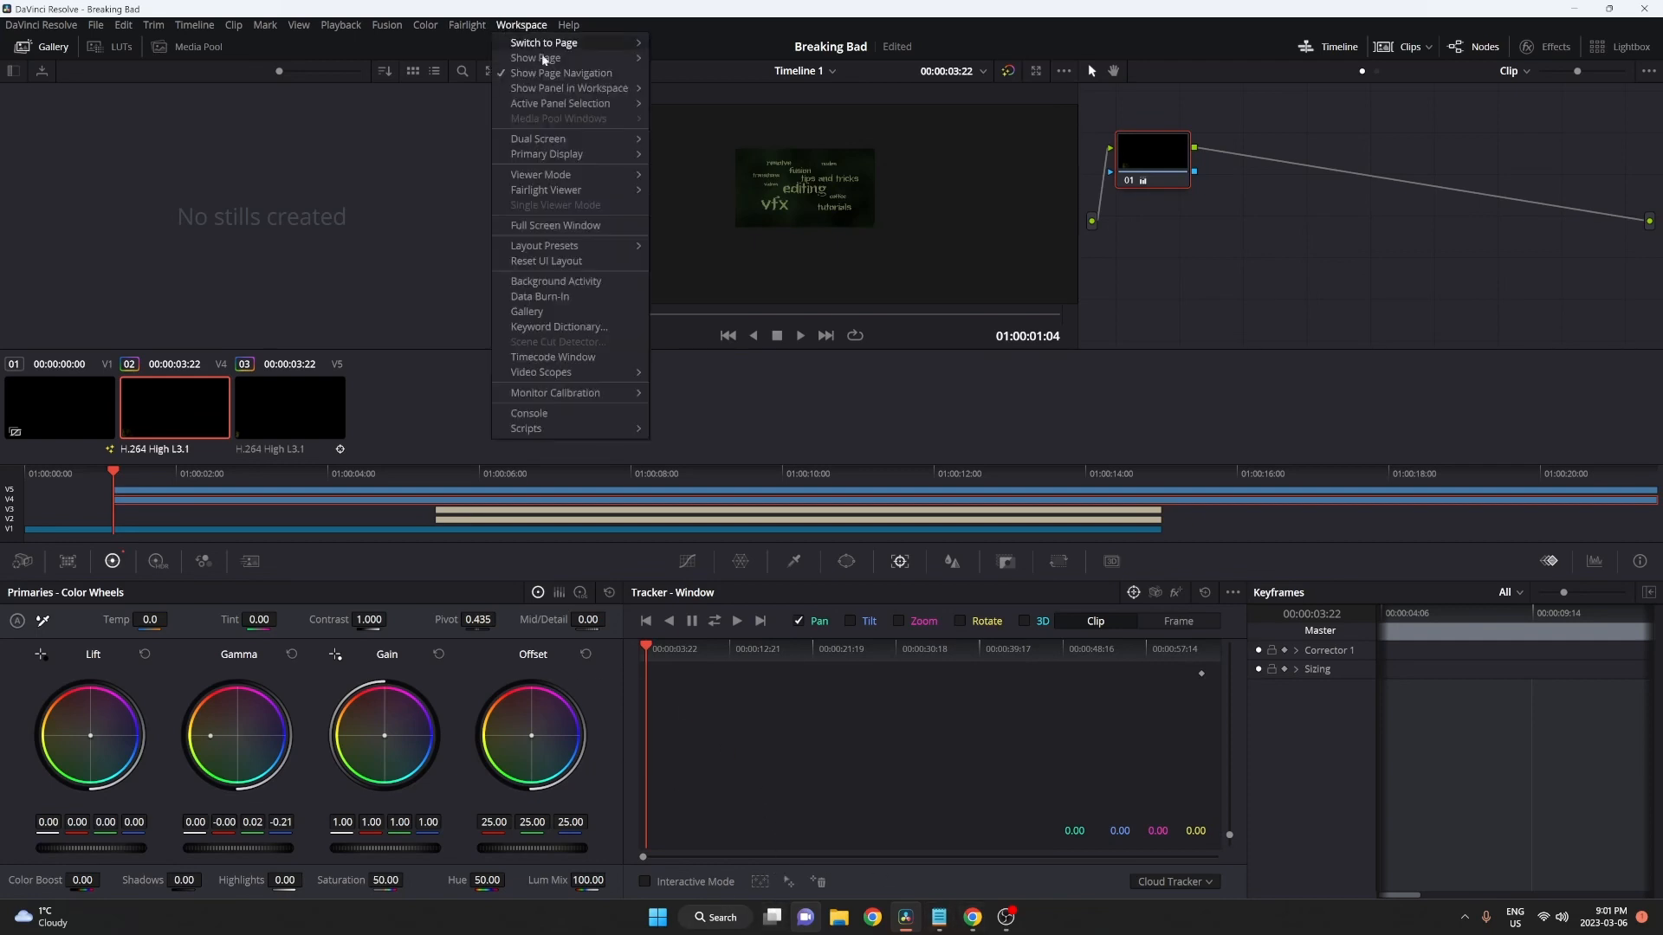
mouse_move(628, 42)
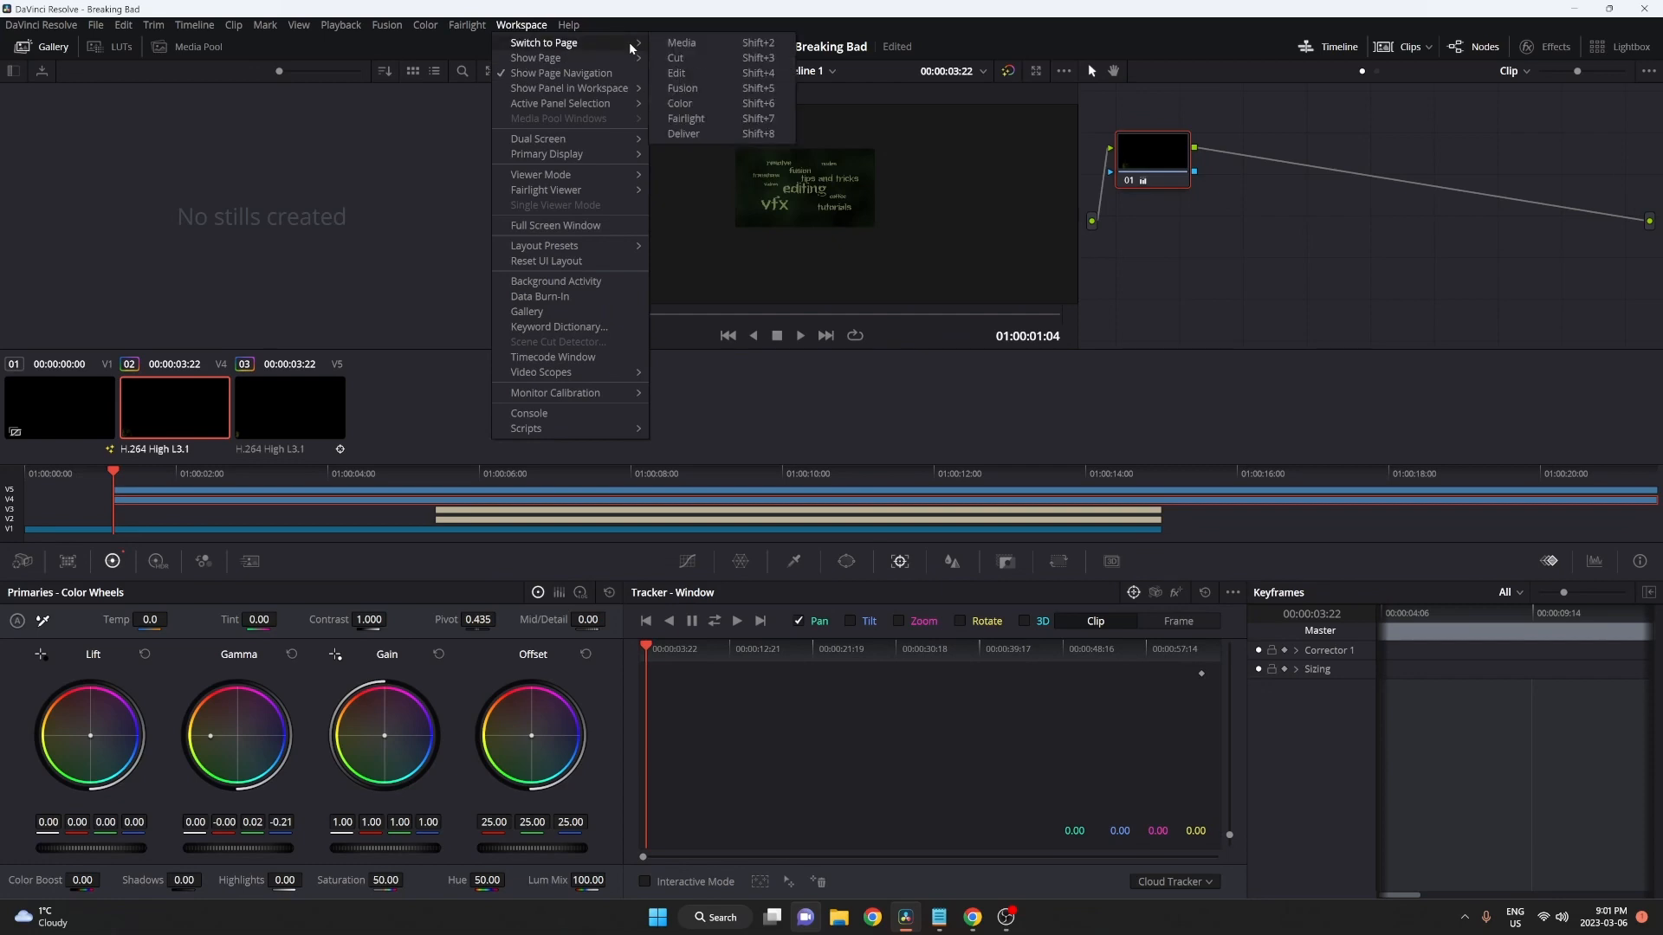
left_click(679, 74)
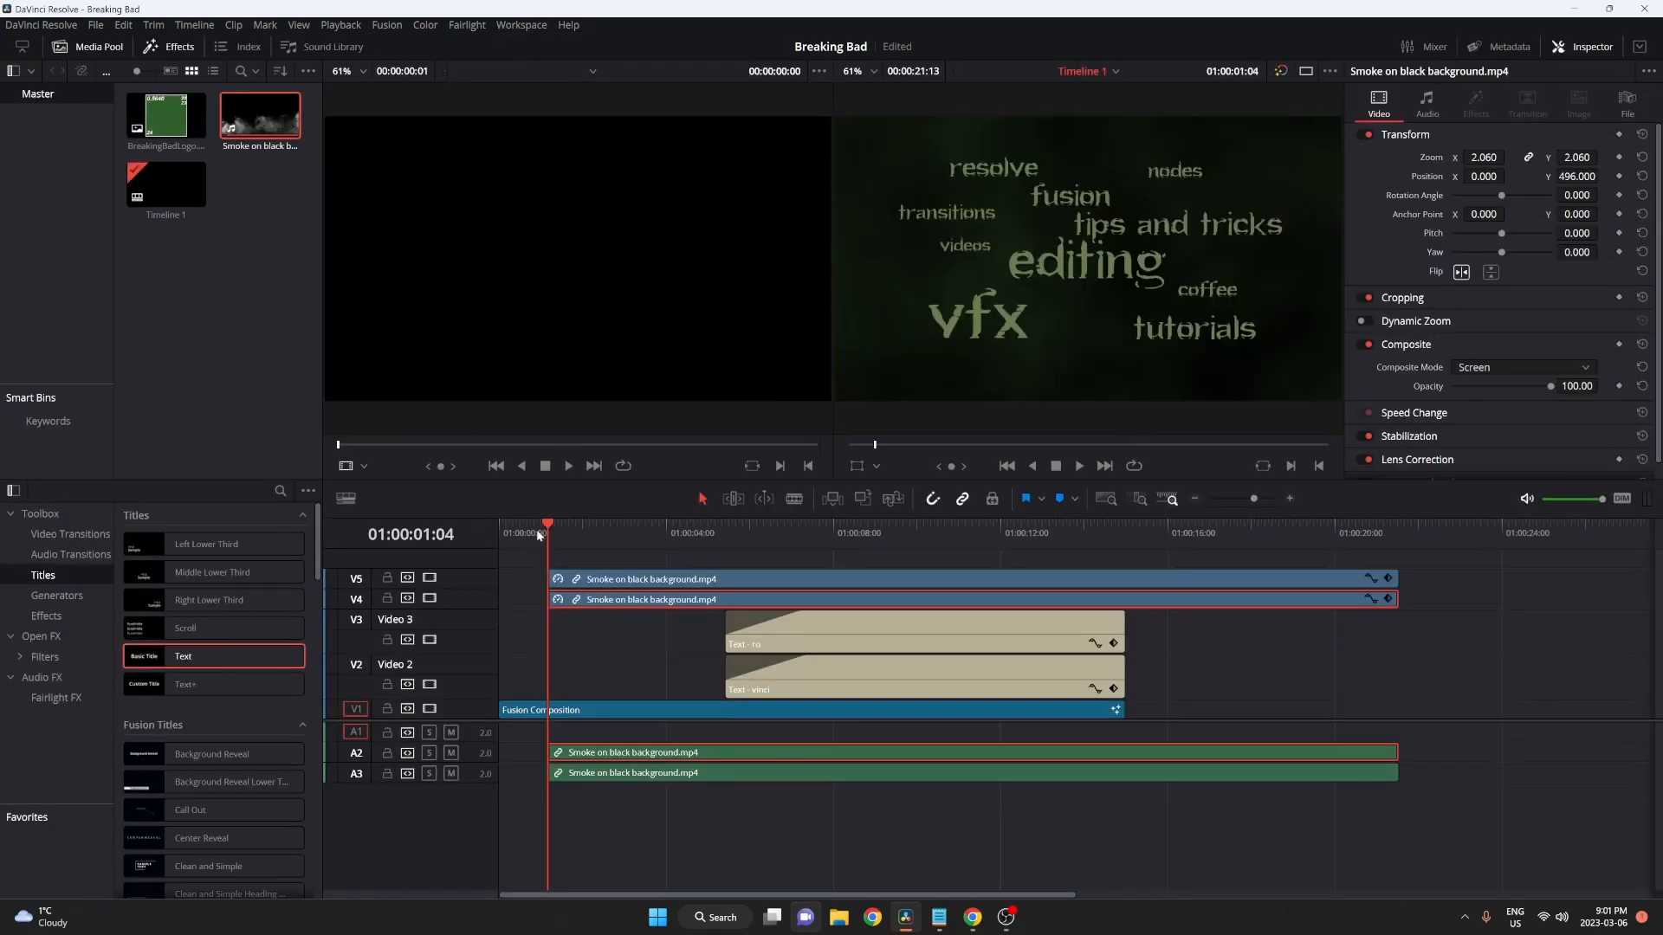
left_click_drag(534, 535, 1026, 578)
left_click(998, 578)
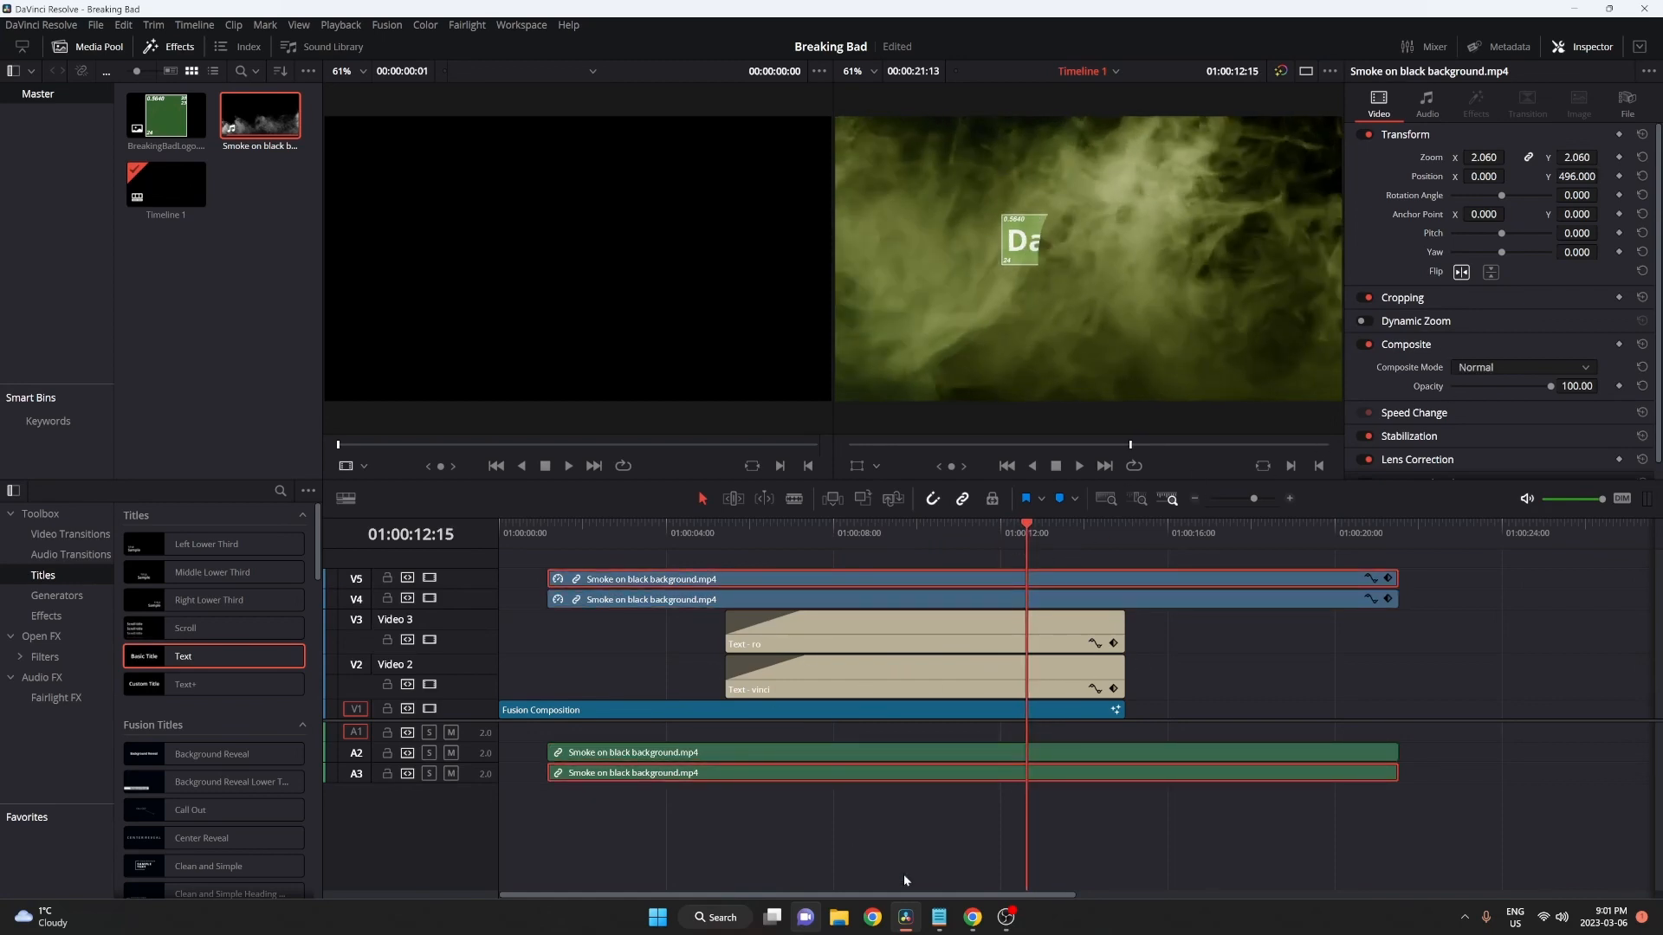
On the Color page, soften the edge of the upper smoke clip's curve window with a Soft 1 value of 8.20
left_click(425, 24)
mouse_move(521, 24)
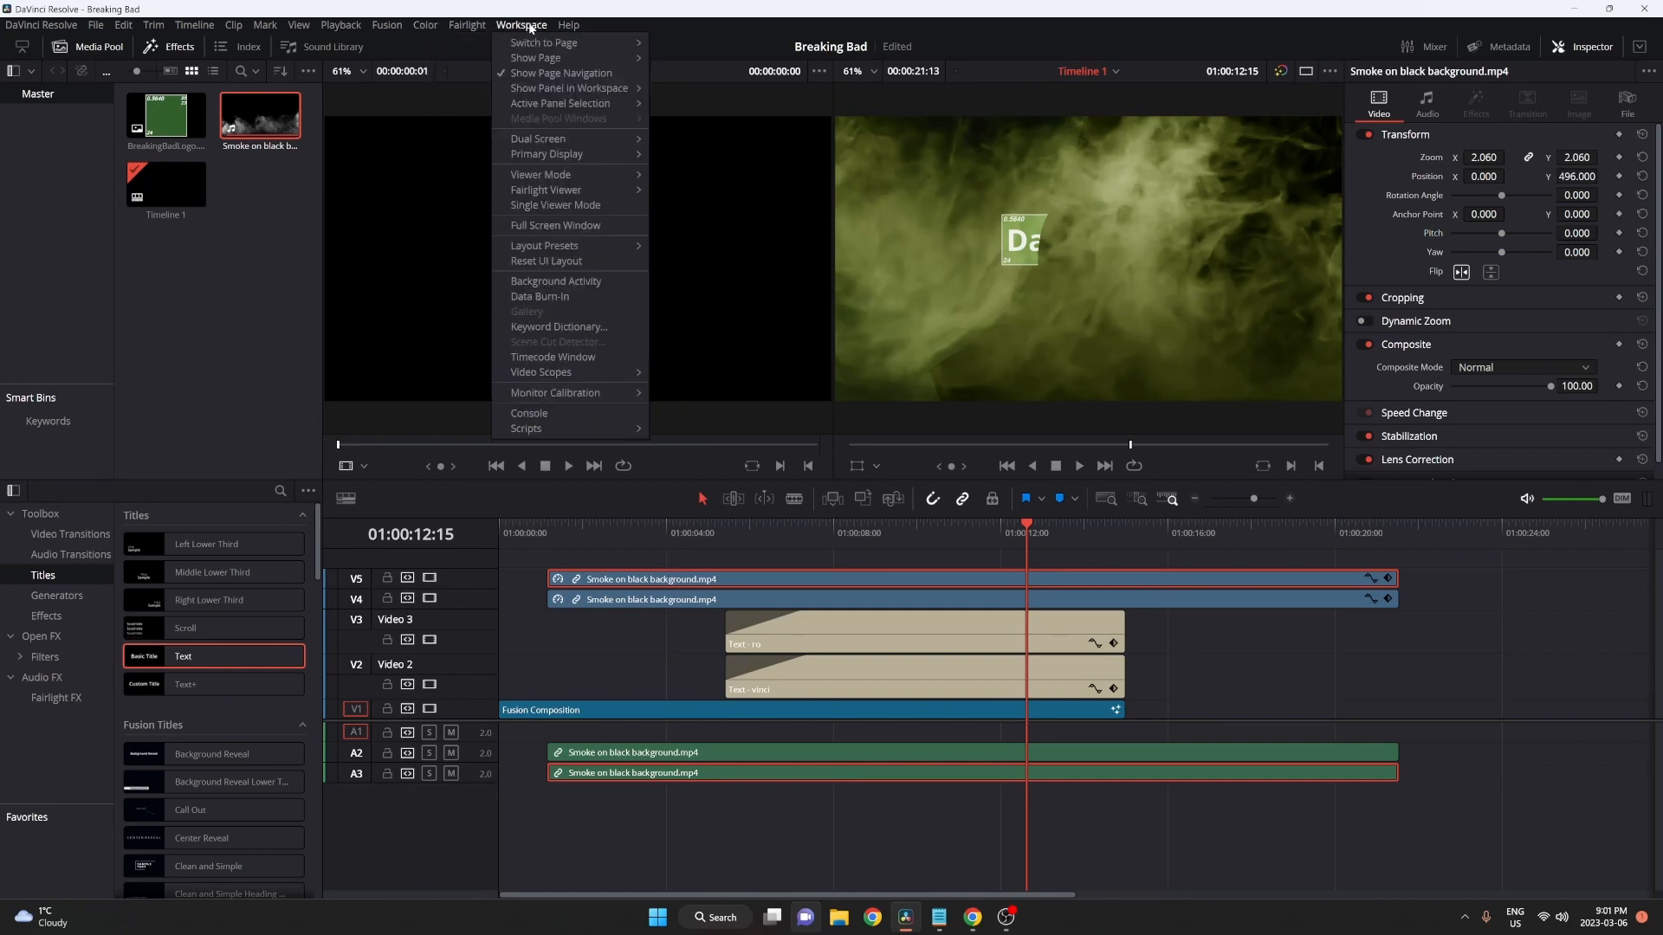
mouse_move(598, 42)
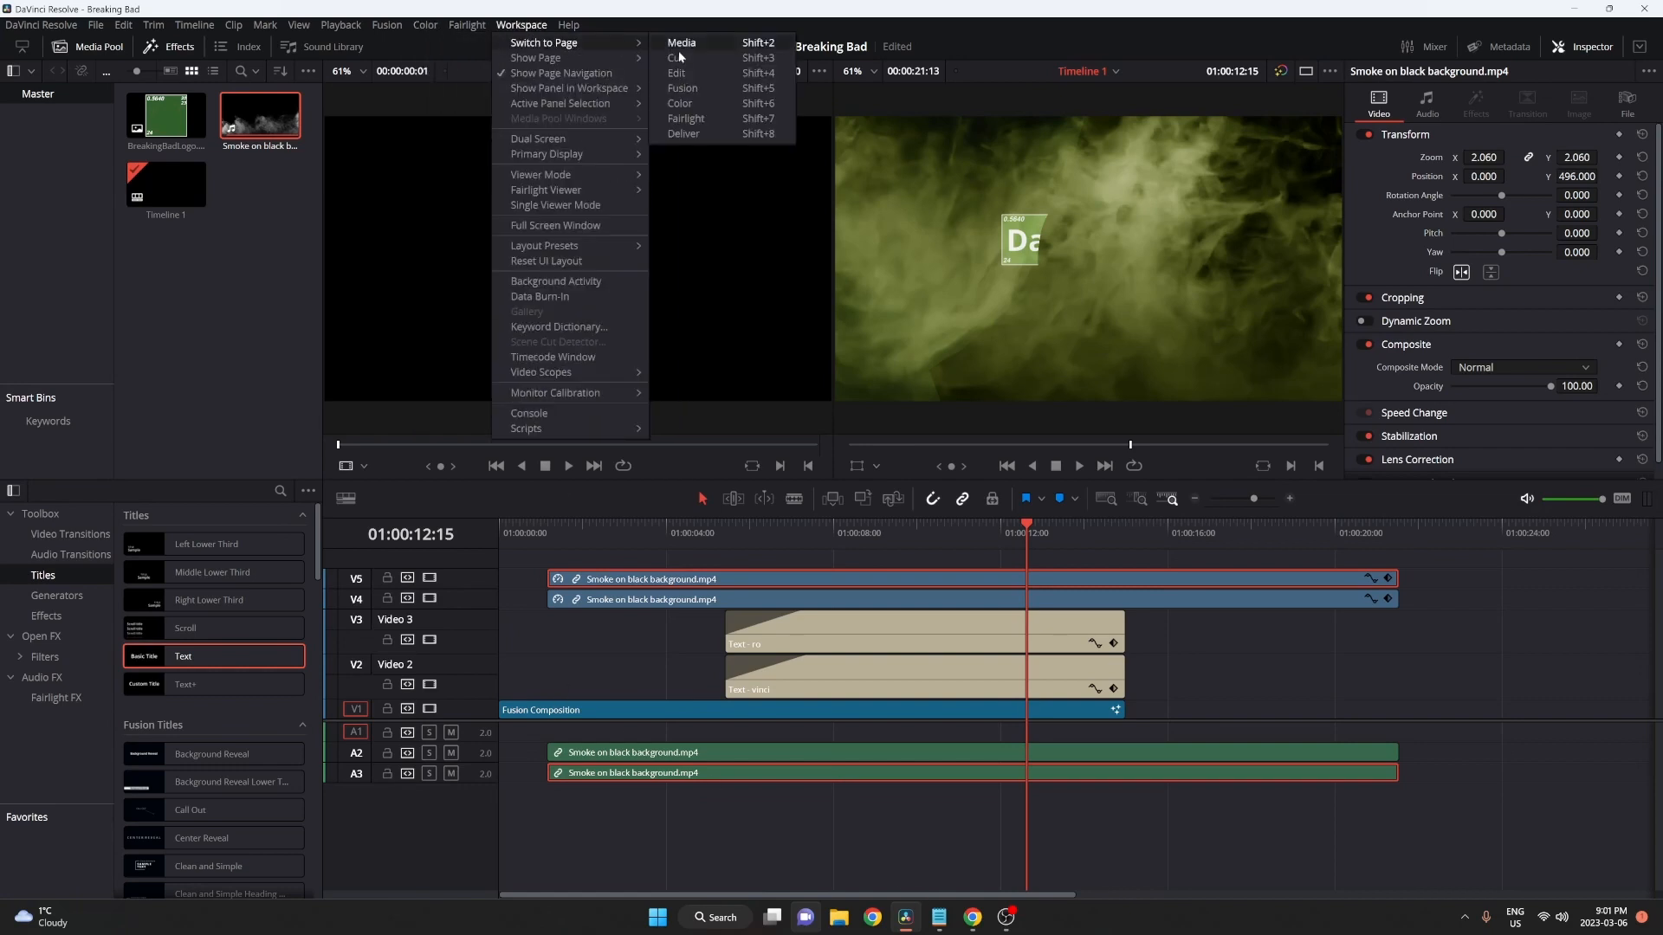
left_click(704, 98)
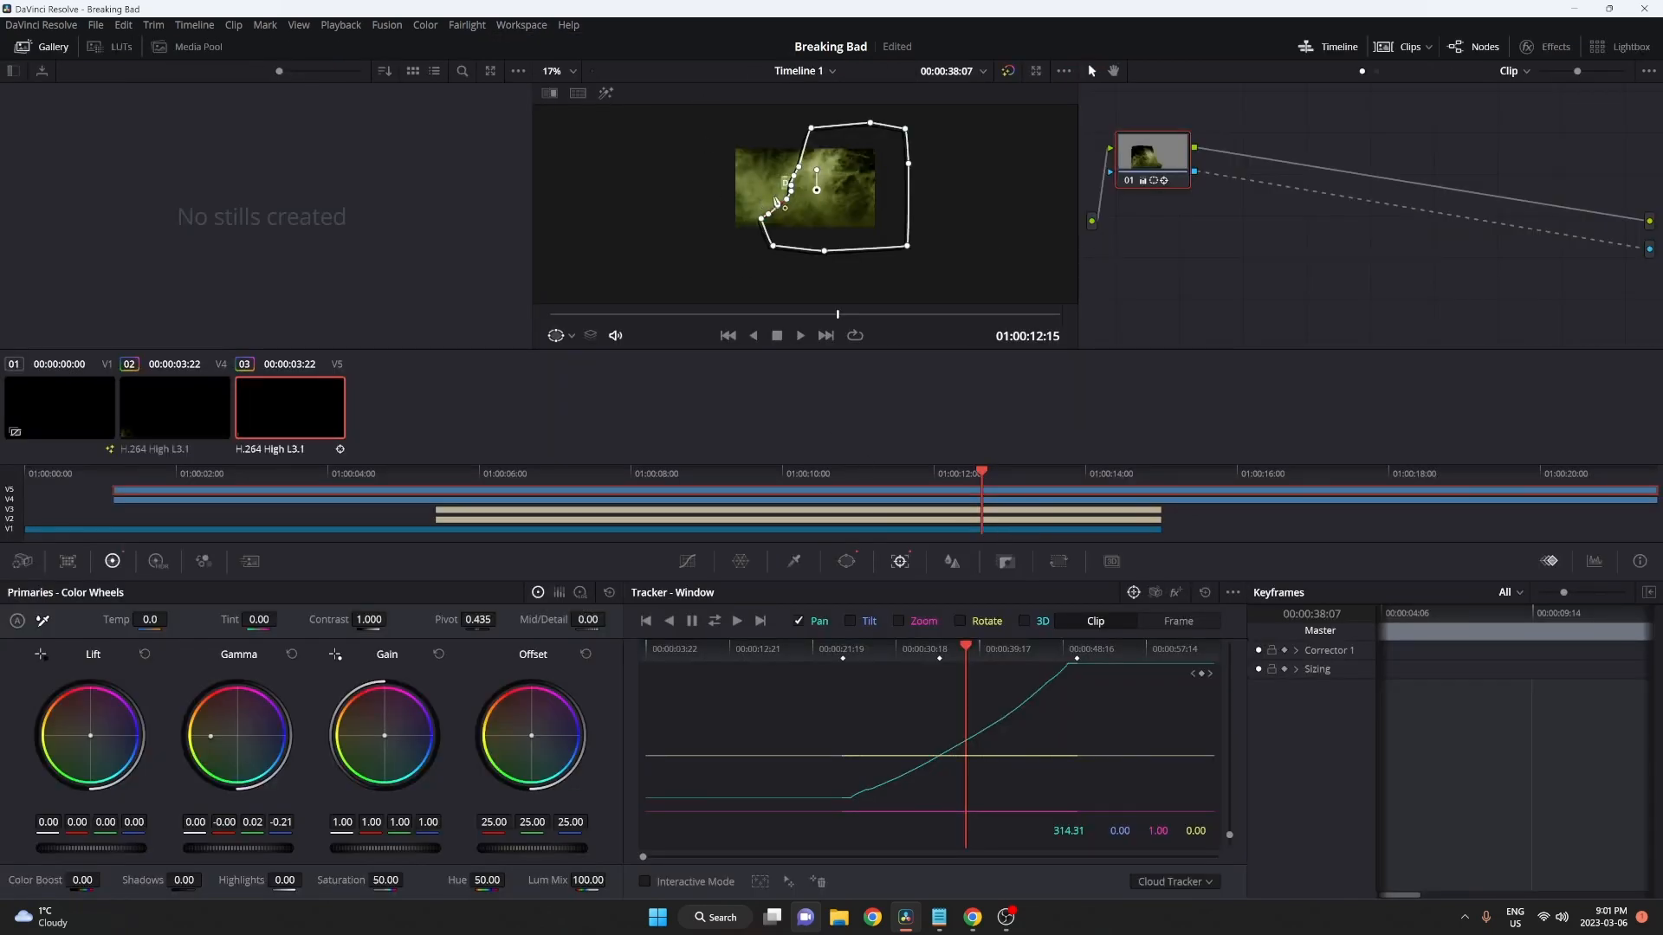
left_click(831, 568)
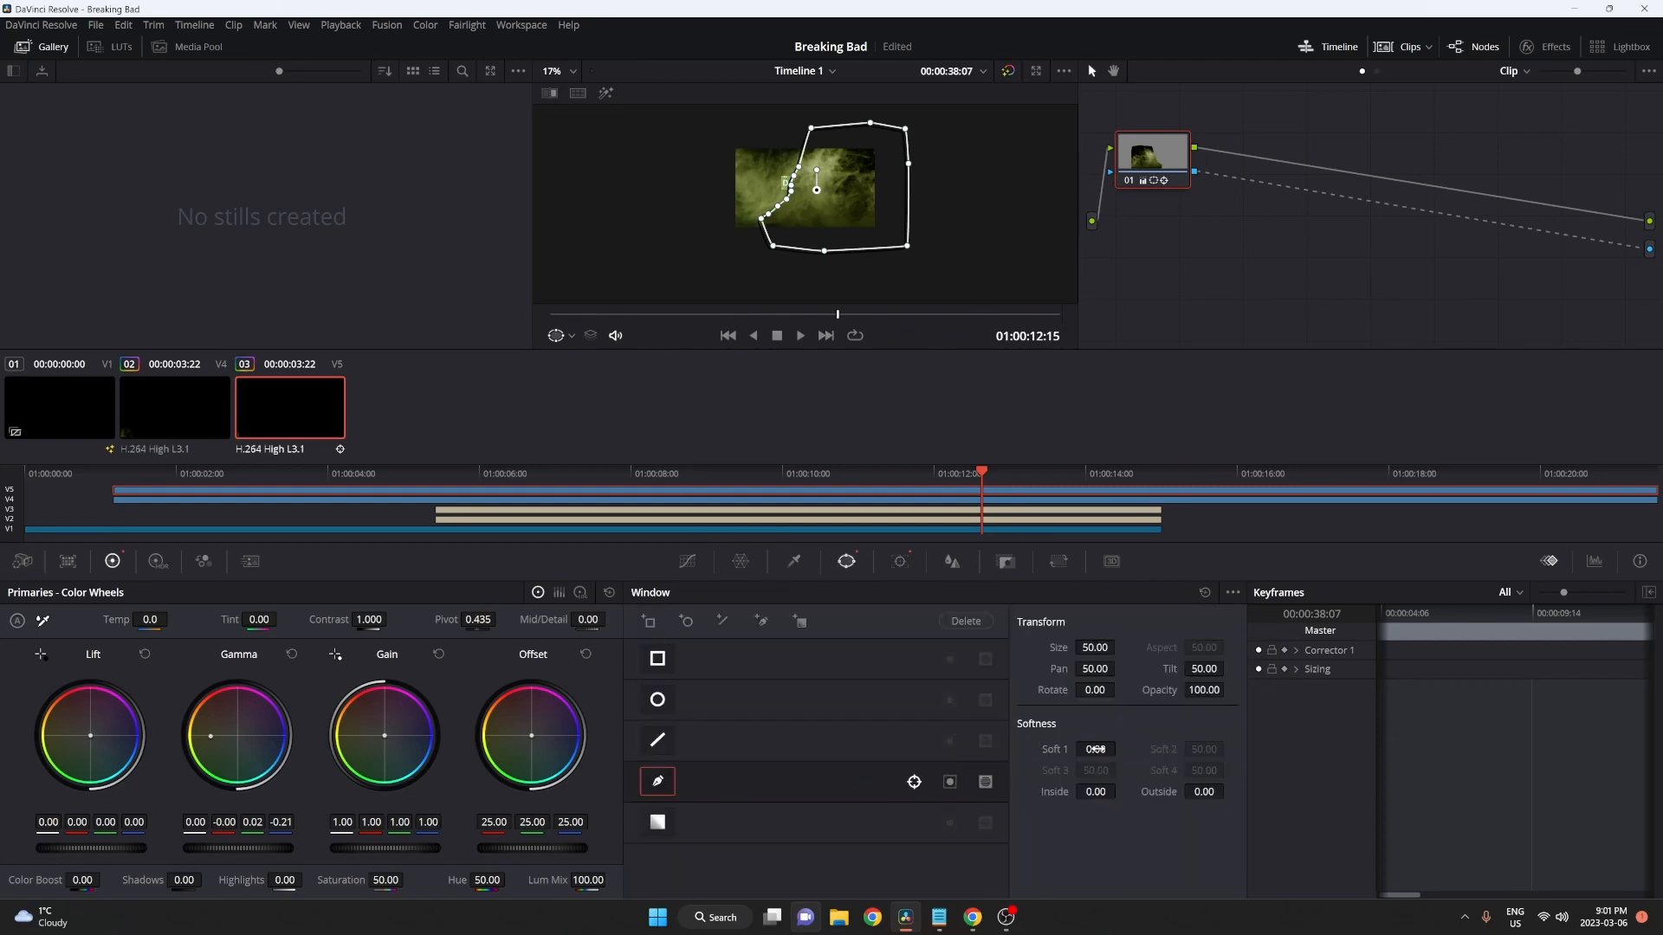
left_click_drag(1095, 750, 1144, 749)
scroll(840, 197, "up", 3)
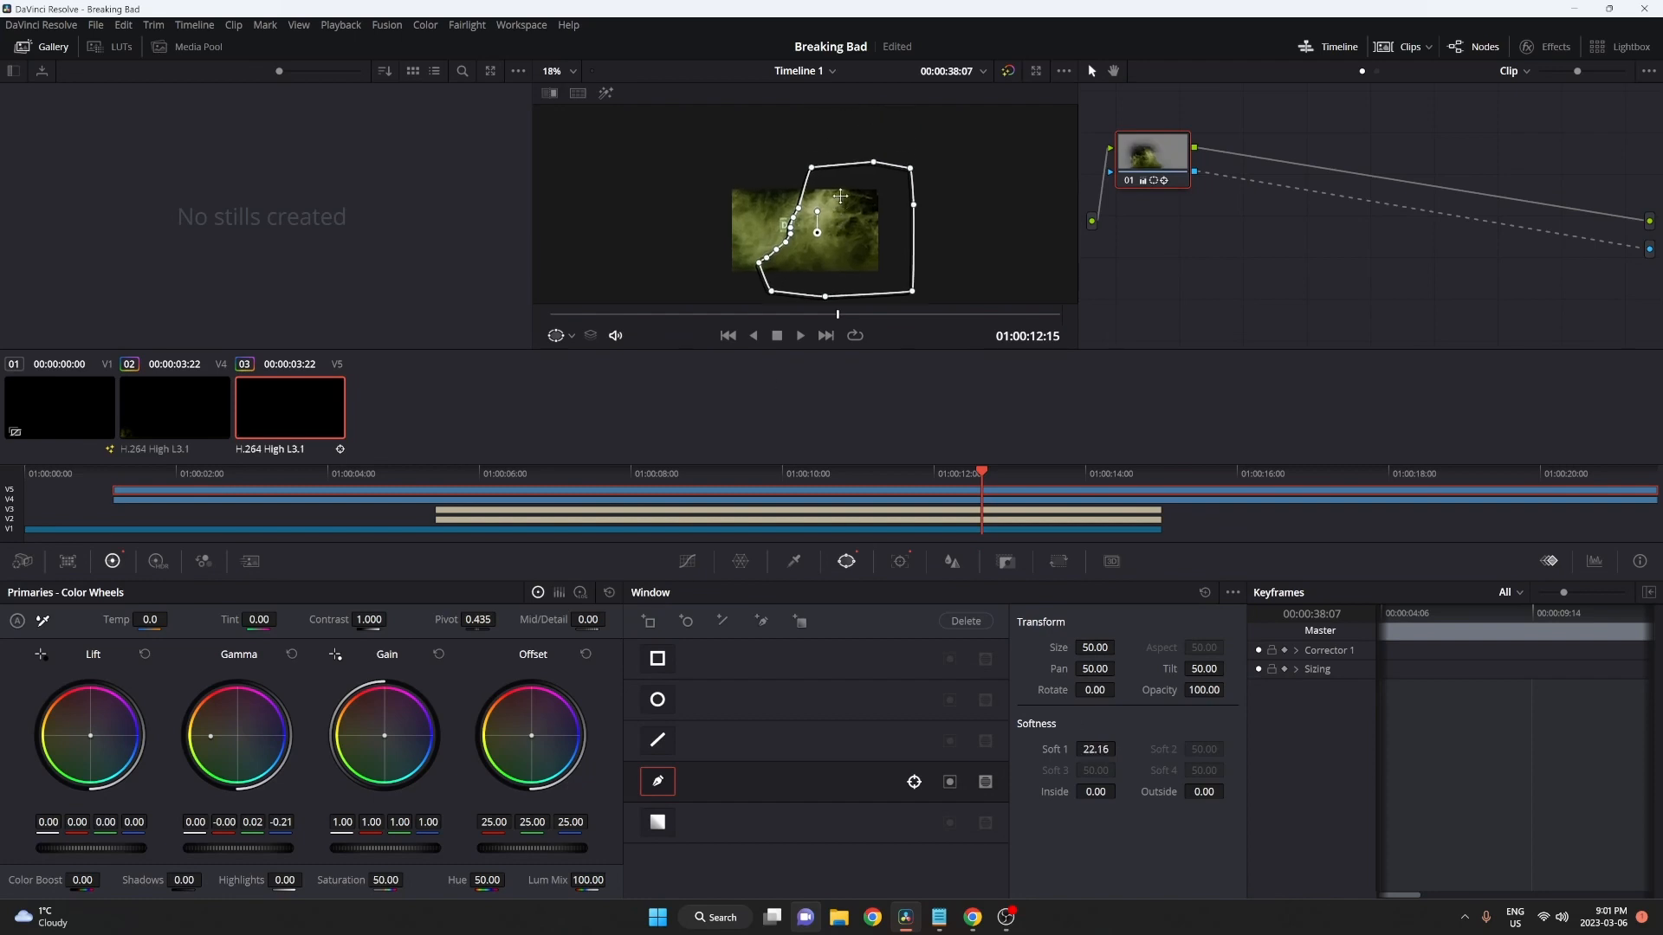
scroll(808, 223, "up", 10)
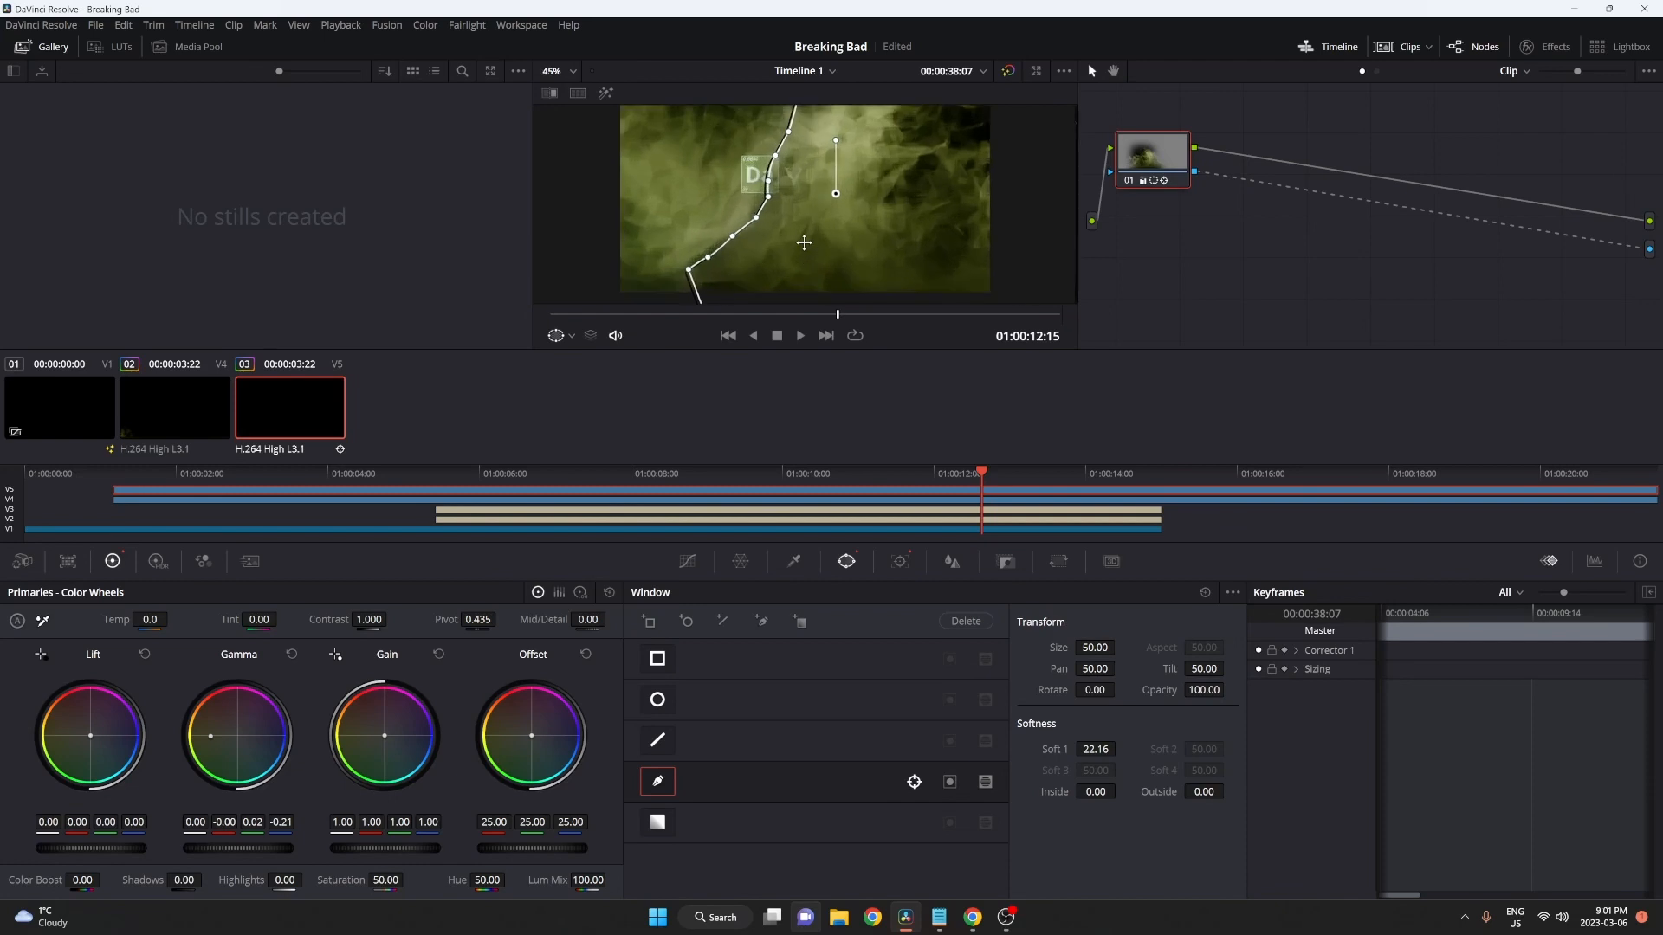
scroll(801, 239, "down", 3)
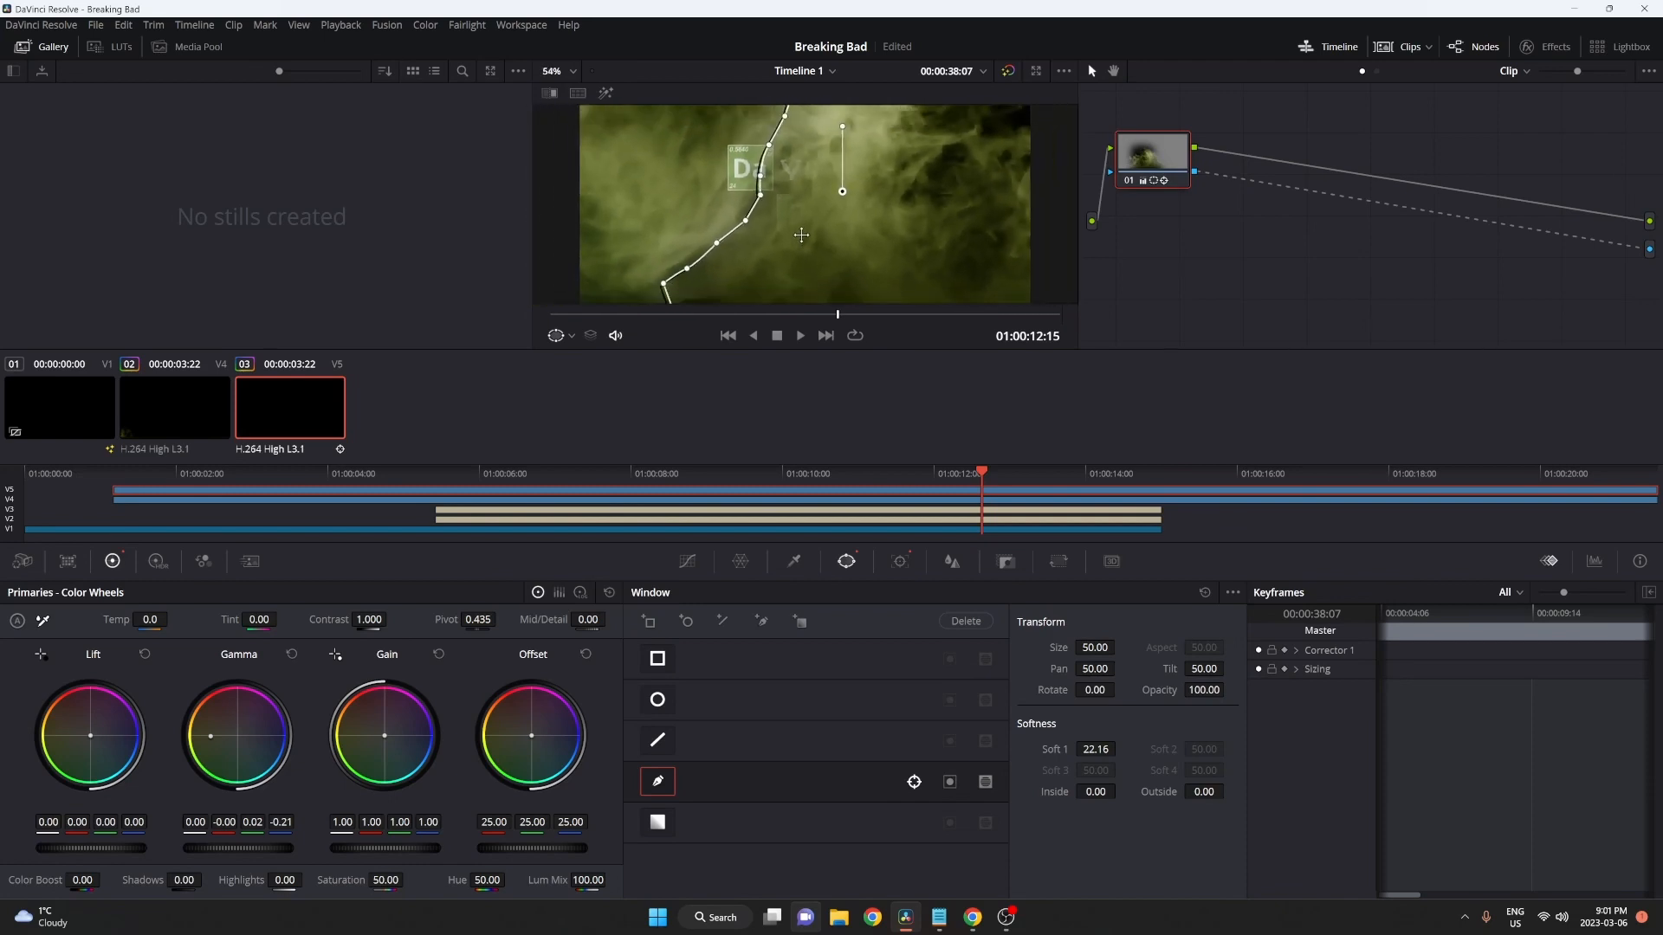
left_click_drag(1096, 750, 1030, 749)
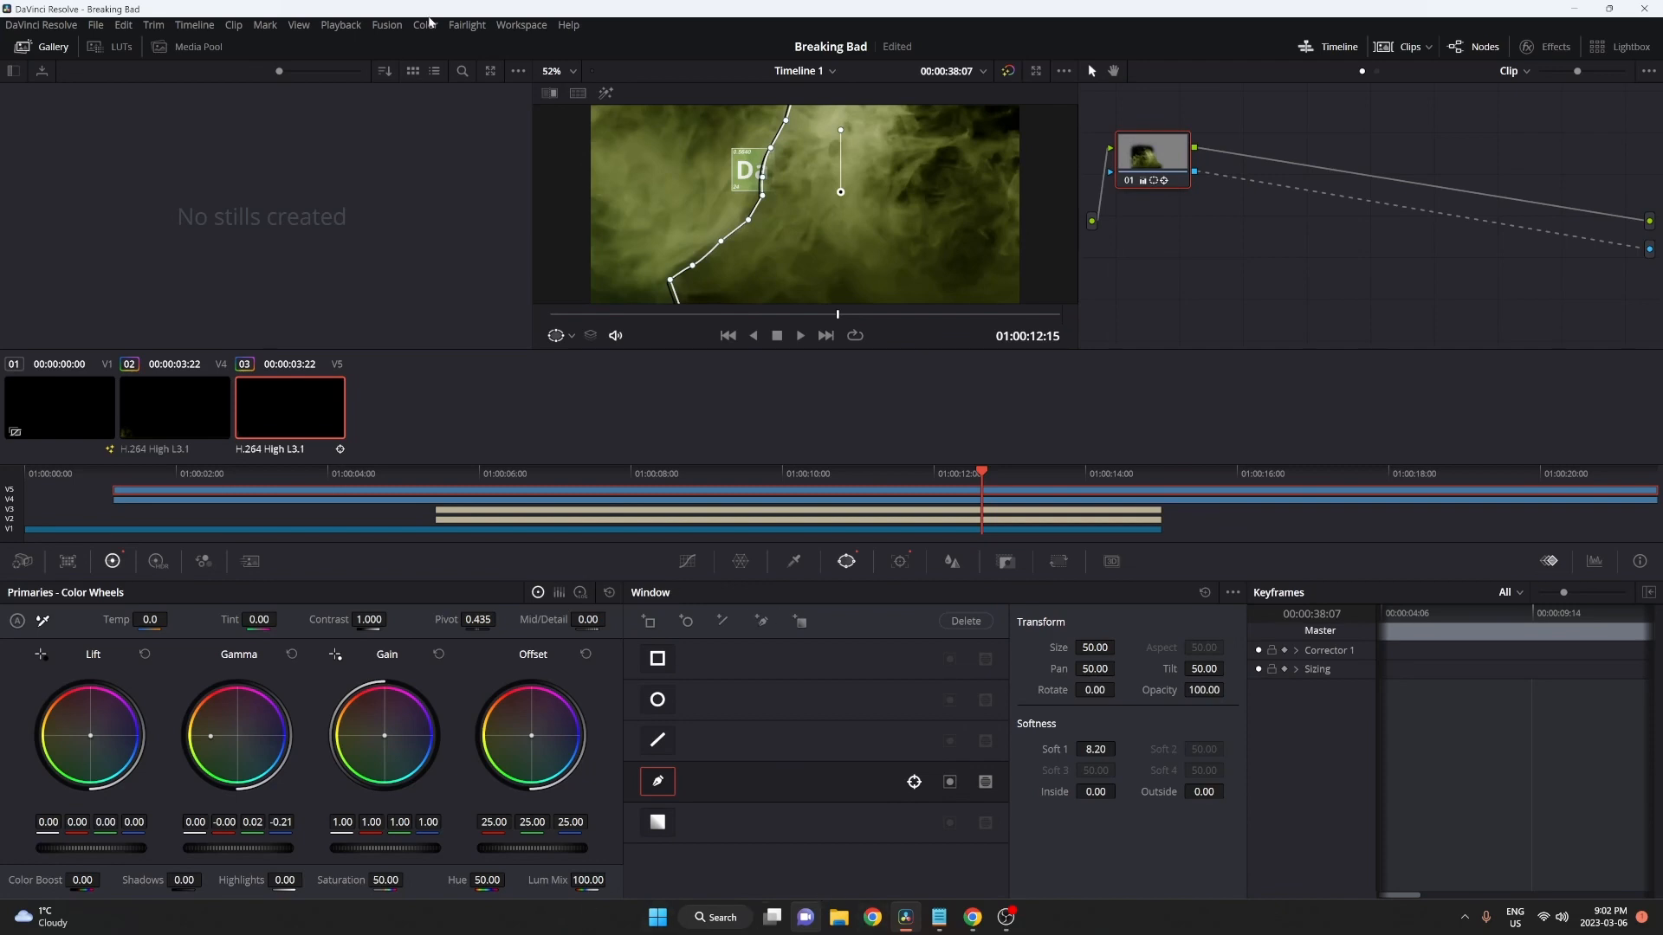
On the Edit page, split both smoke clips at 01:00:15:00, delete the parts after that point, and save the project
left_click(528, 27)
mouse_move(621, 41)
left_click(684, 76)
left_click_drag(1042, 541, 1124, 579)
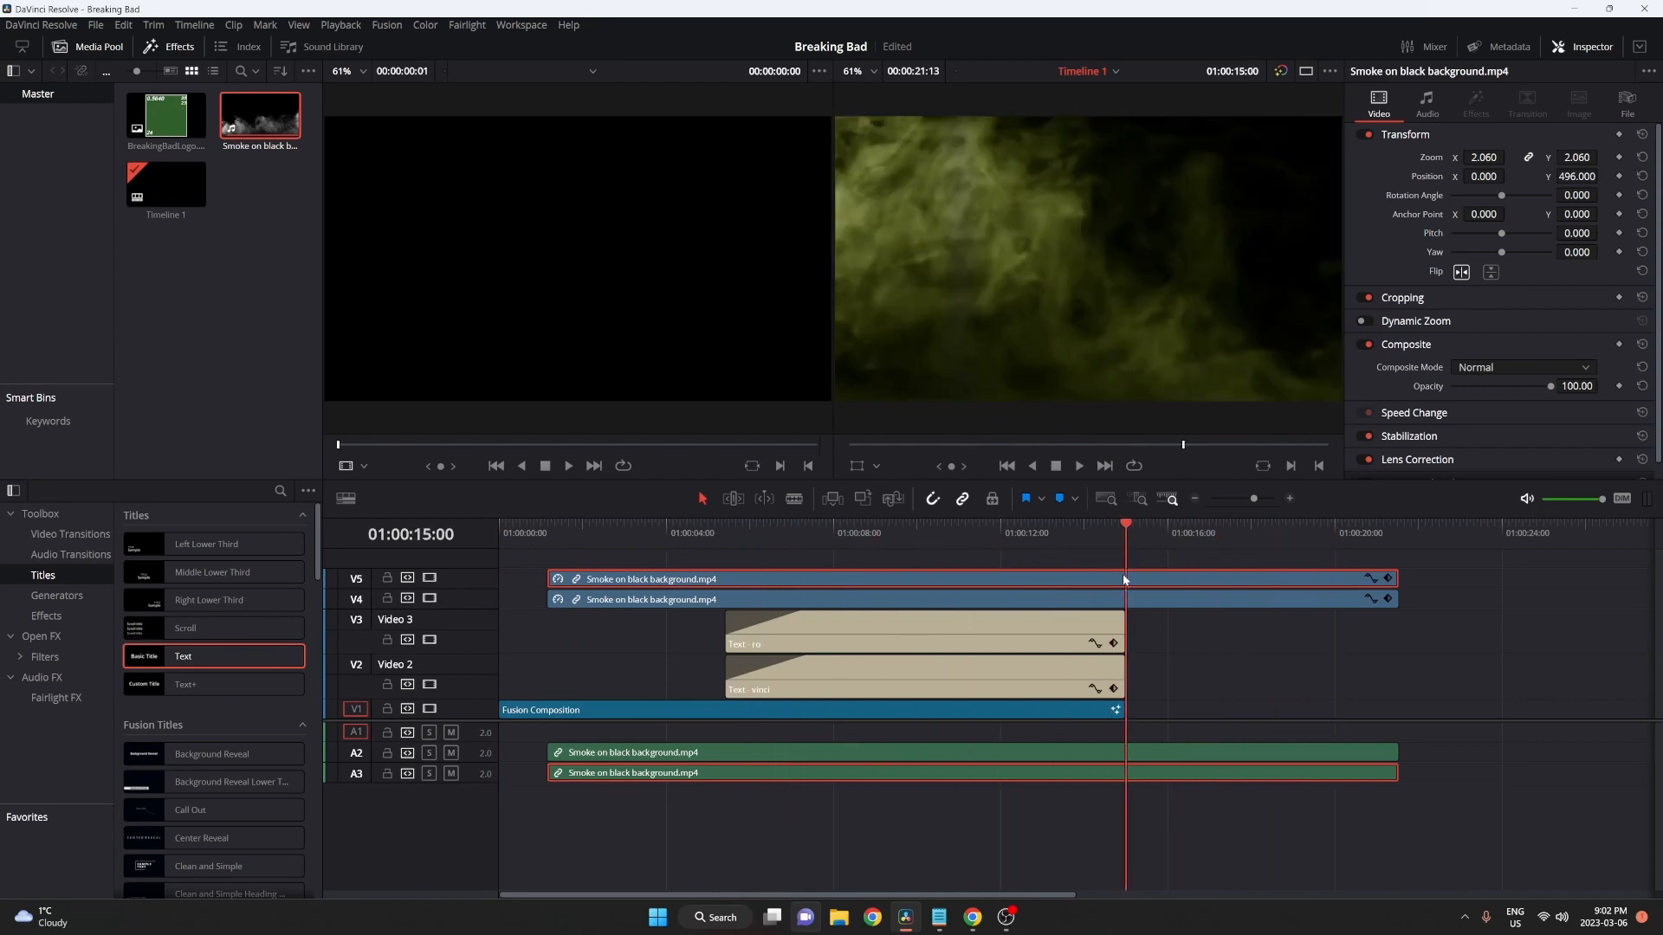
key("ctrl+b")
left_click(1149, 601)
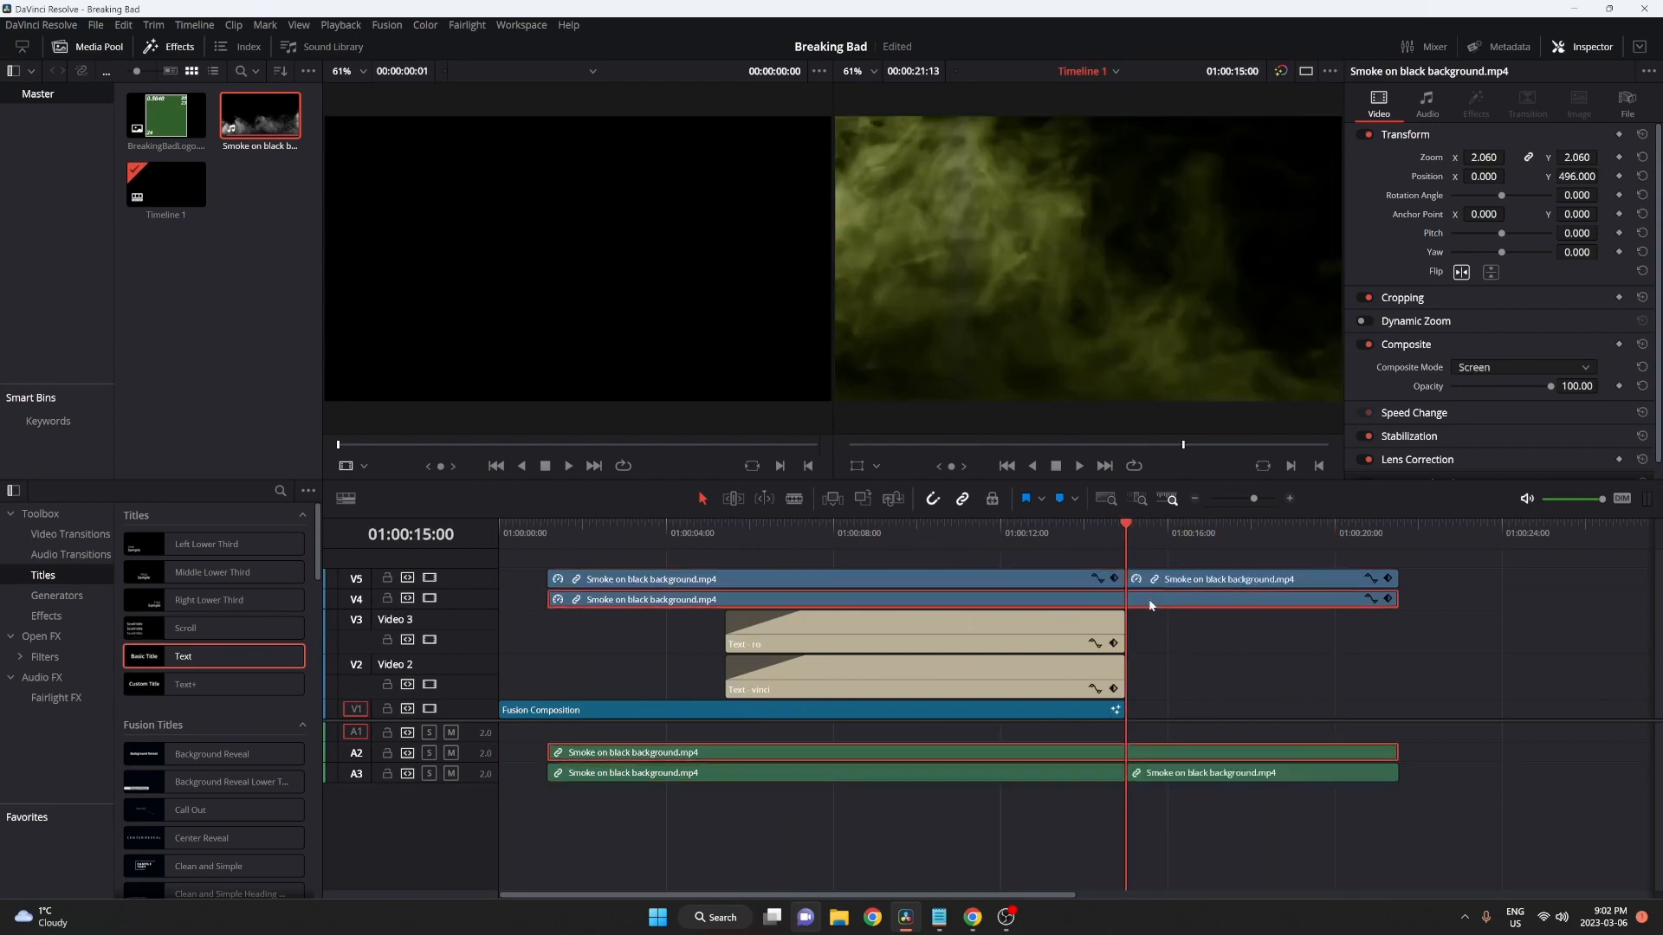
key("ctrl+b")
left_click_drag(1176, 614, 1171, 579)
key("Delete")
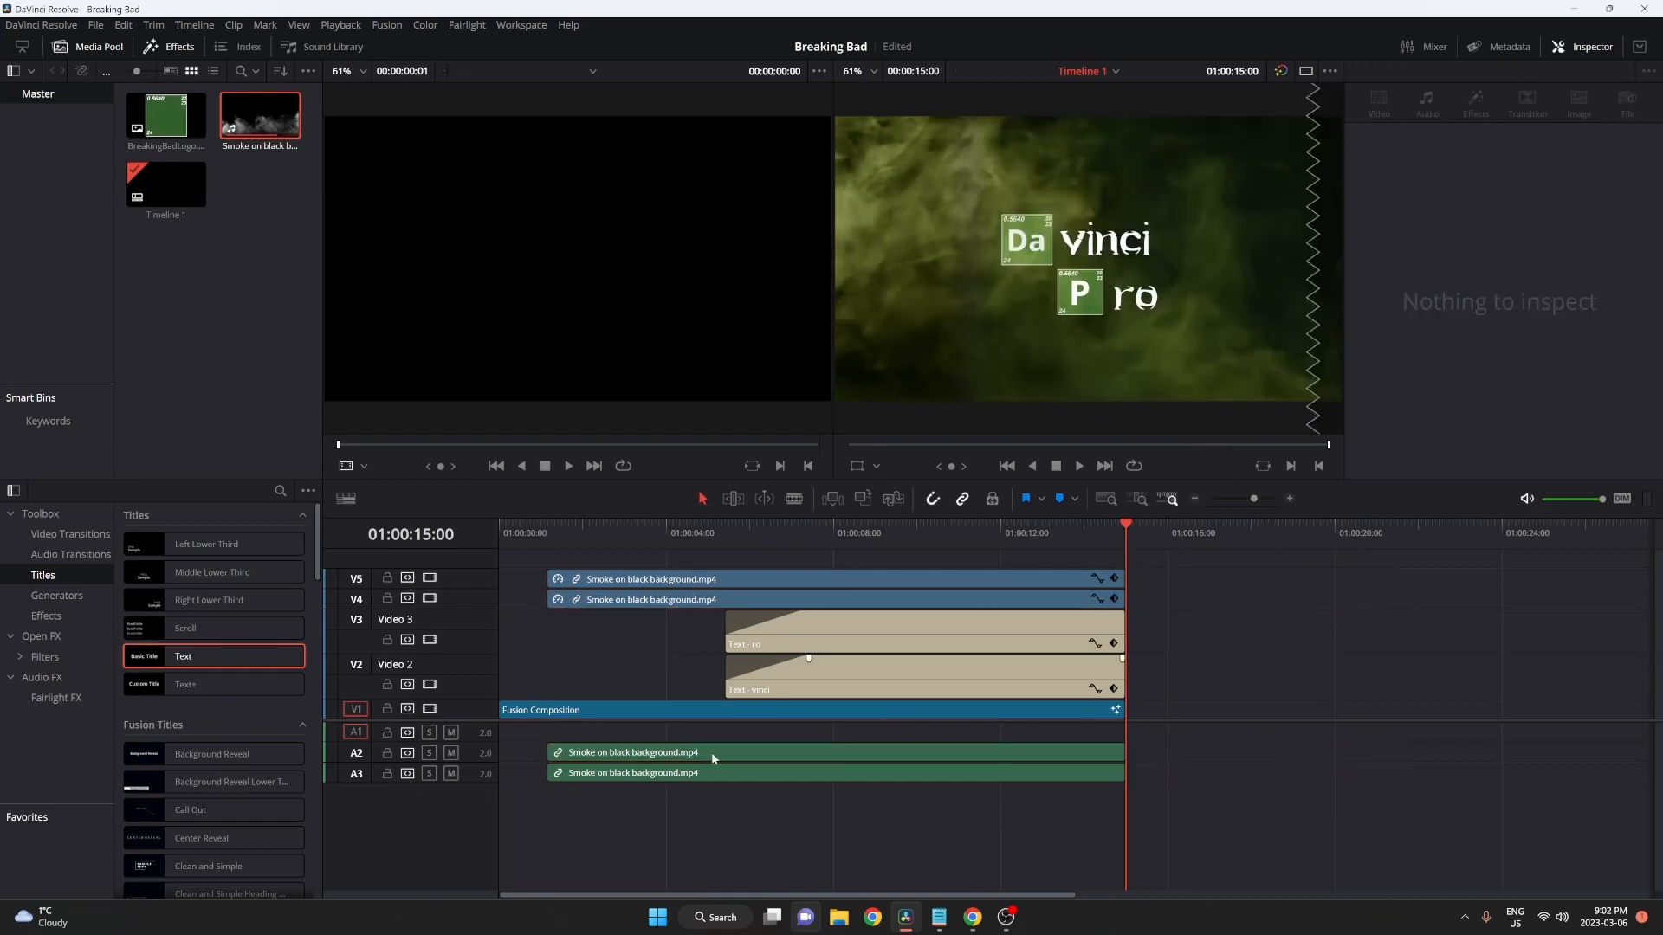
key("ctrl+s")
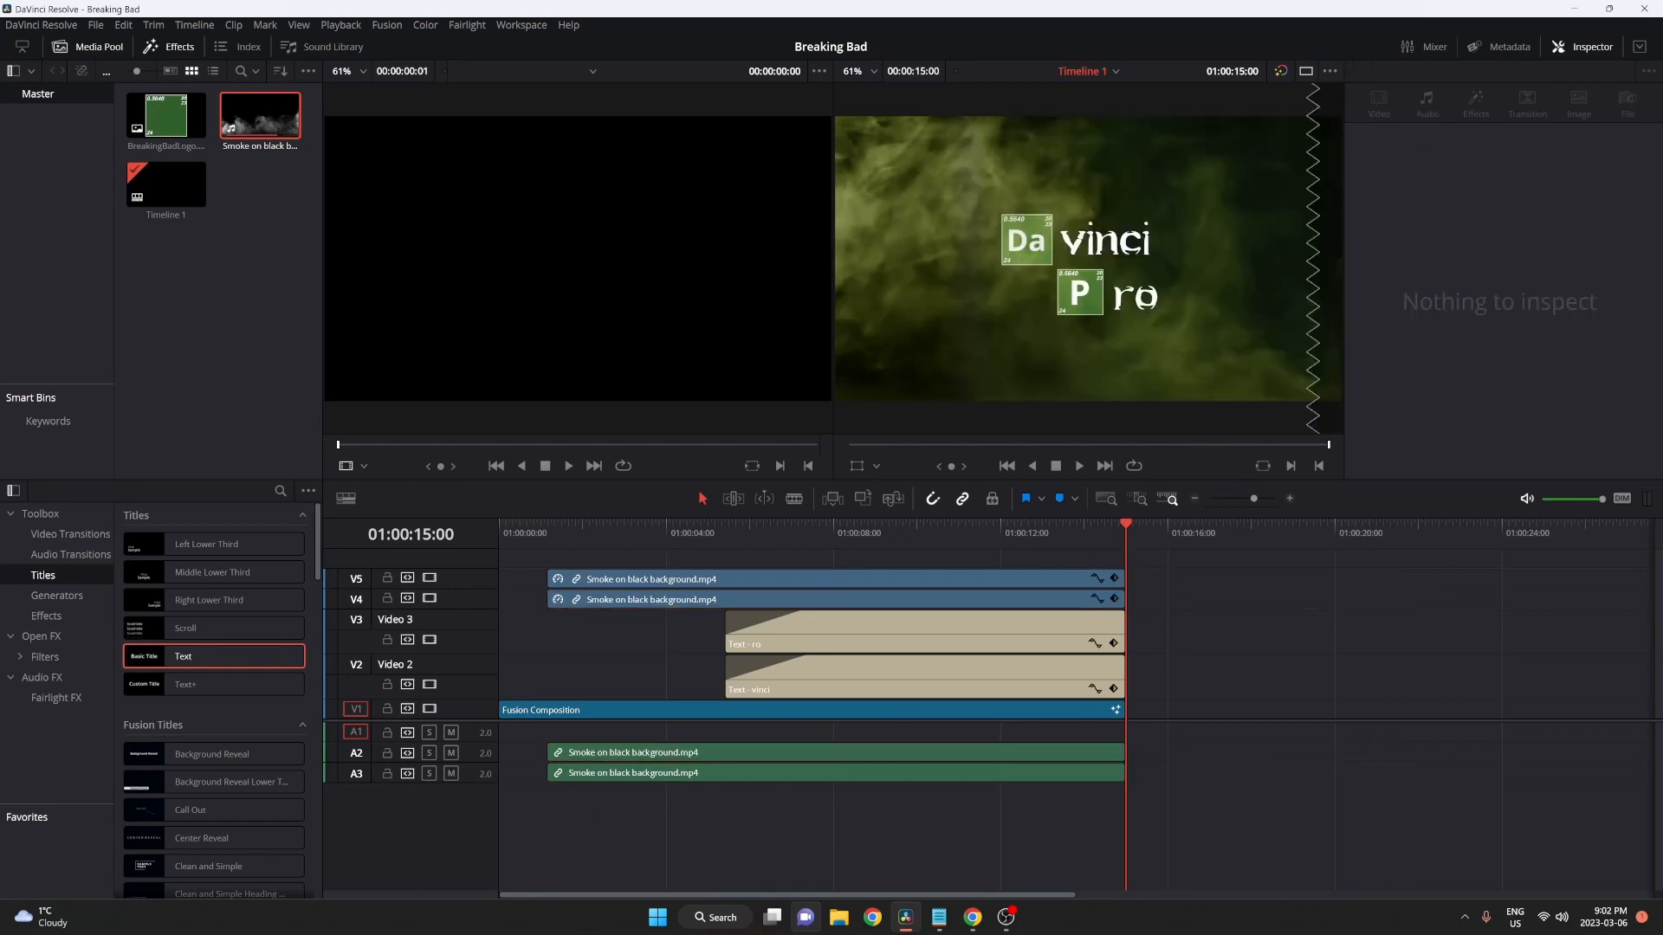